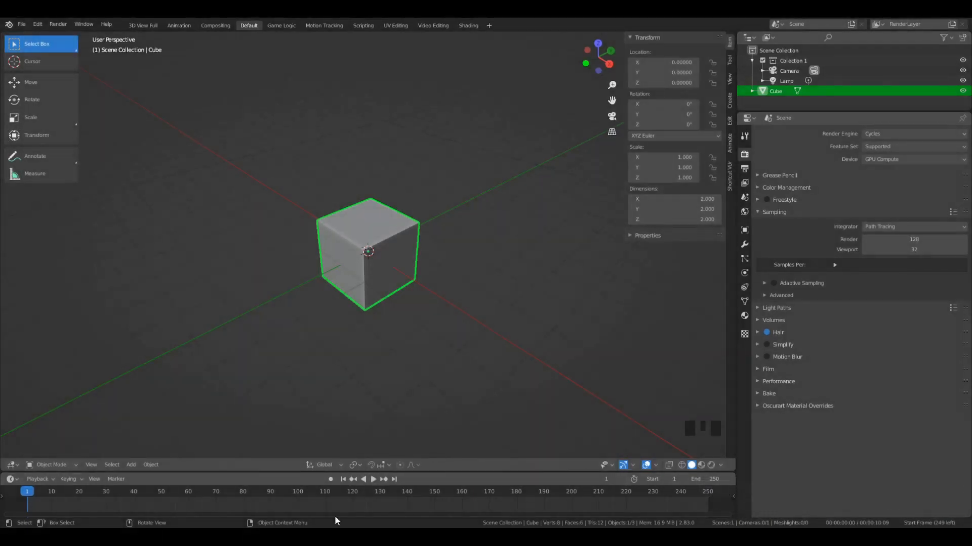
{"action": "middle_click_drag", "start_coordinate": [363, 303], "coordinate": [394, 278]}
{"action": "scroll", "coordinate": [365, 232], "scroll_direction": "up", "scroll_amount": 4}
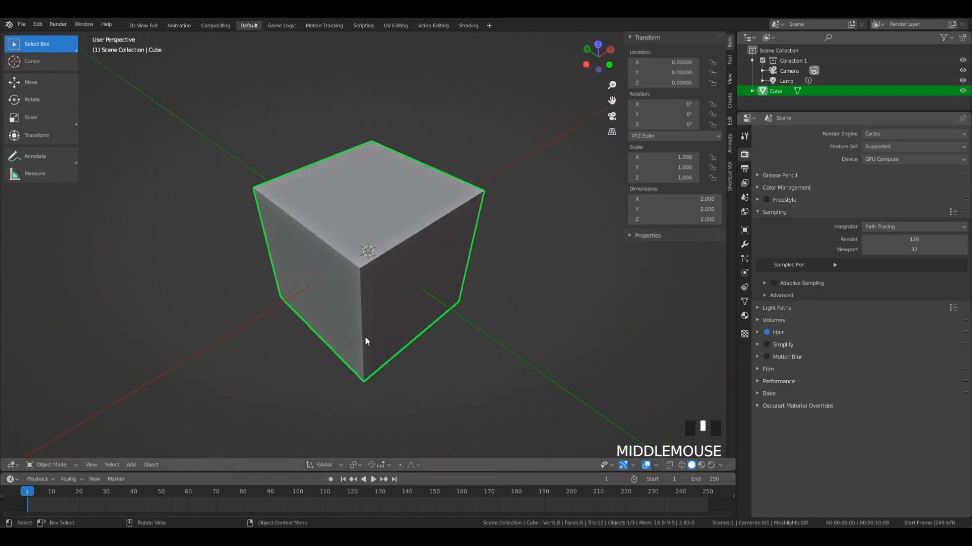
{"action": "middle_click_drag", "start_coordinate": [365, 337], "coordinate": [427, 329]}
{"action": "scroll", "coordinate": [427, 328], "scroll_direction": "down", "scroll_amount": 3}
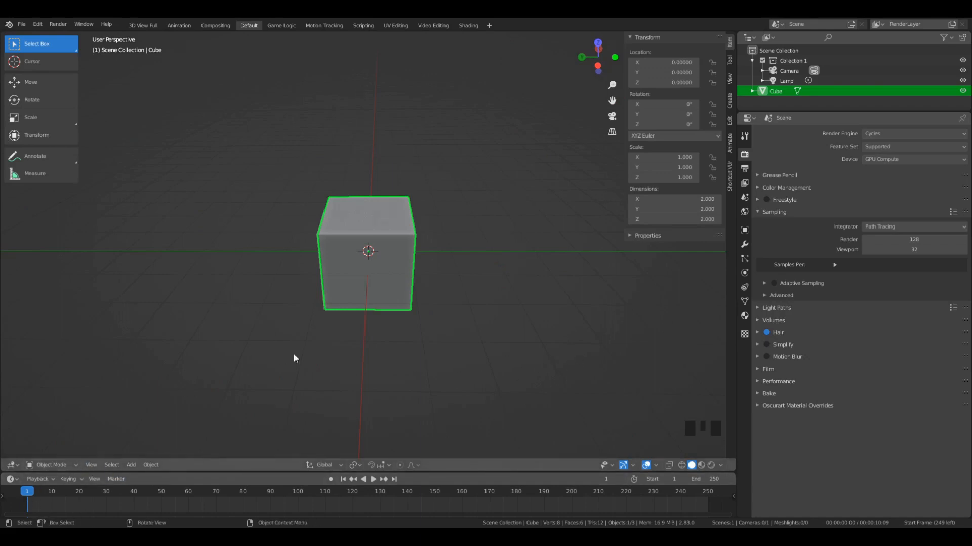
{"action": "scroll", "coordinate": [373, 302], "scroll_direction": "down", "scroll_amount": 2}
{"action": "key", "text": "r"}
{"action": "key", "text": "r"}
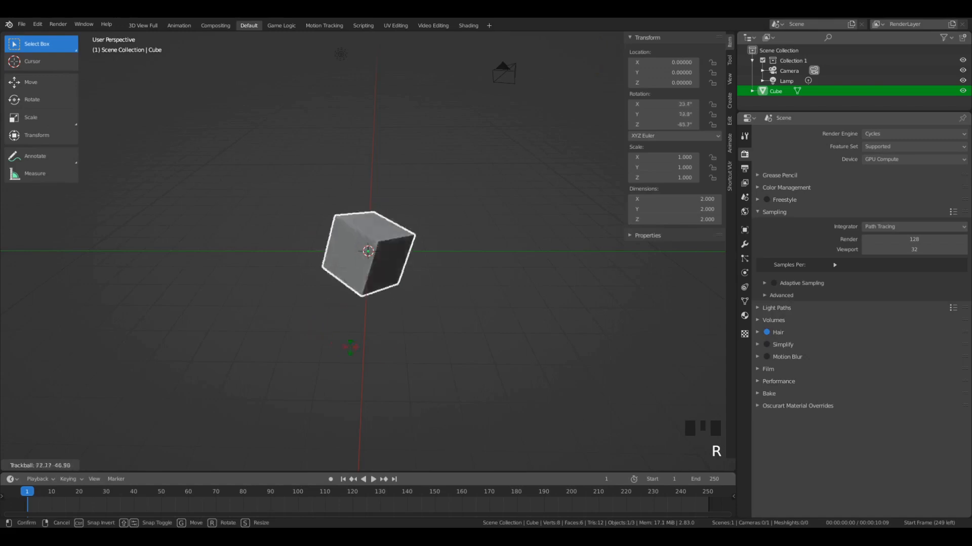
{"action": "right_click", "coordinate": [439, 337]}
{"action": "key", "text": "s"}
{"action": "right_click", "coordinate": [653, 350]}
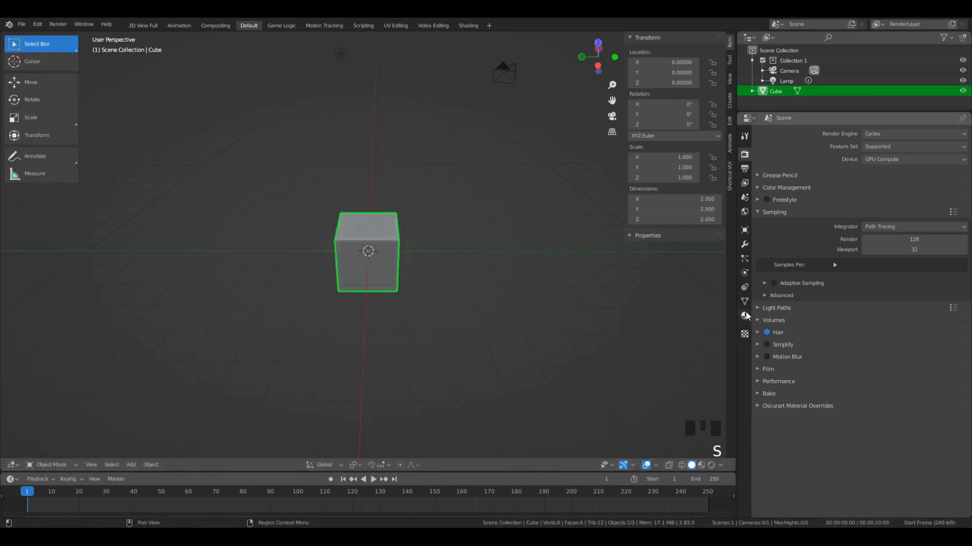
- Add a new material to the cube
{"action": "left_click", "coordinate": [745, 316]}
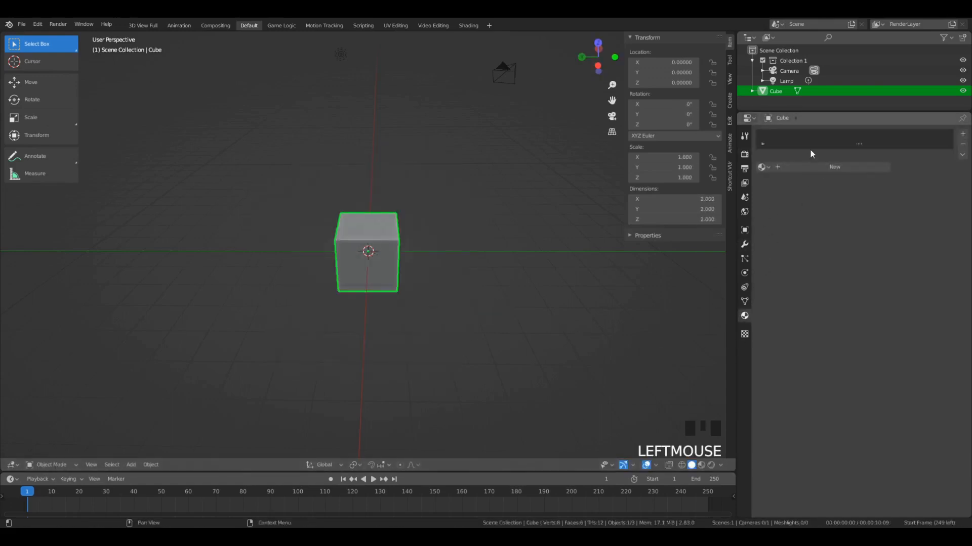
{"action": "left_click", "coordinate": [801, 166]}
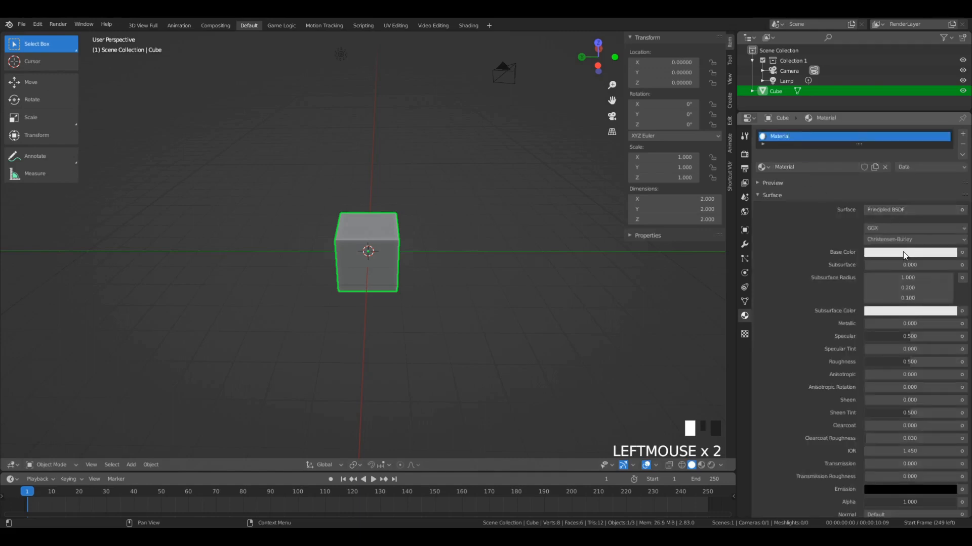
{"action": "left_click", "coordinate": [904, 253]}
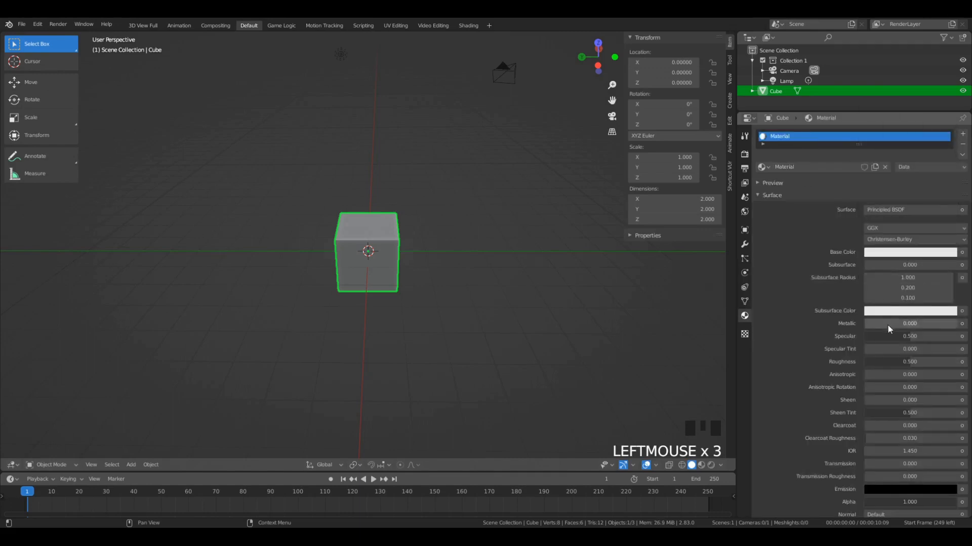
{"action": "scroll", "coordinate": [890, 322], "scroll_direction": "down", "scroll_amount": 1}
{"action": "scroll", "coordinate": [906, 304], "scroll_direction": "down", "scroll_amount": 6}
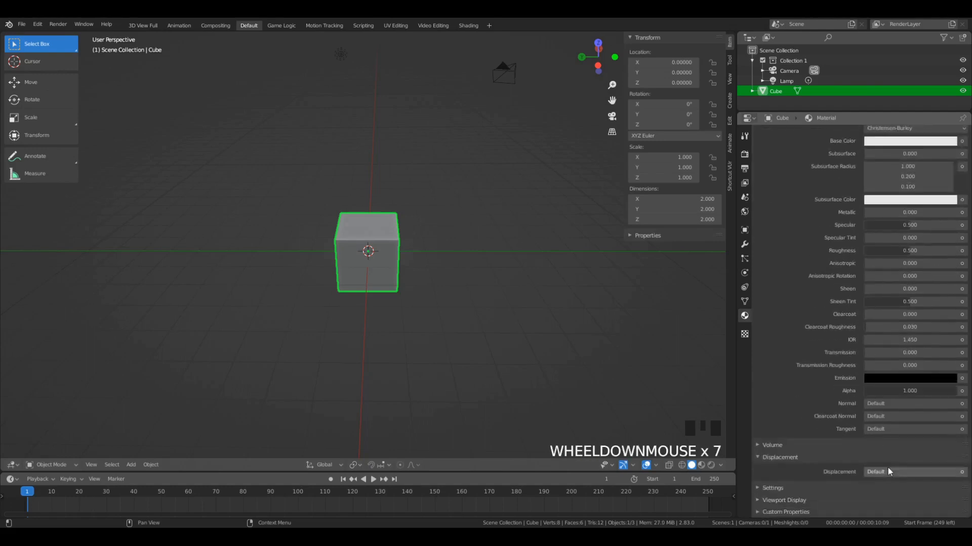
{"action": "scroll", "coordinate": [891, 172], "scroll_direction": "up", "scroll_amount": 6}
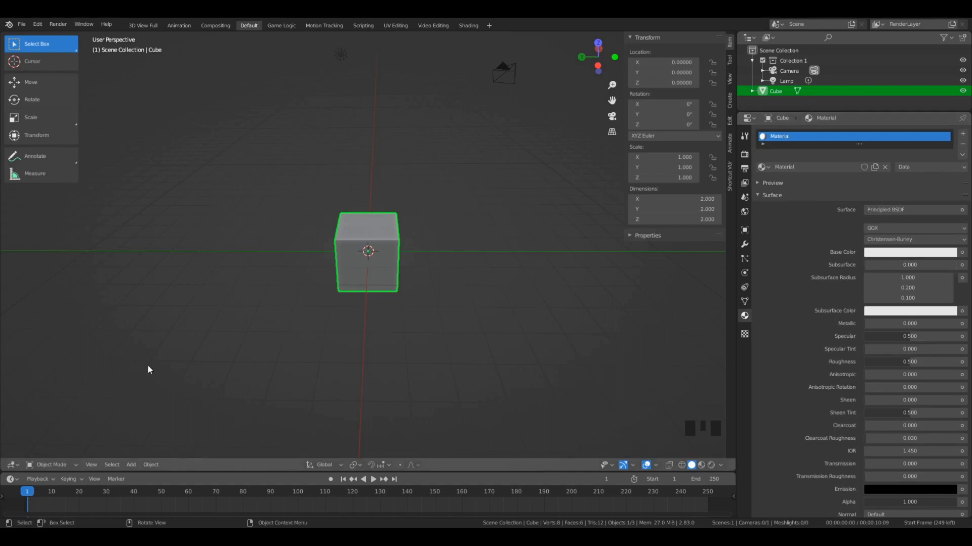
- In top view, move the cube along X to -9 and insert a LocRotScale keyframe at frame 1
{"action": "middle_click_drag", "start_coordinate": [299, 341], "coordinate": [210, 343]}
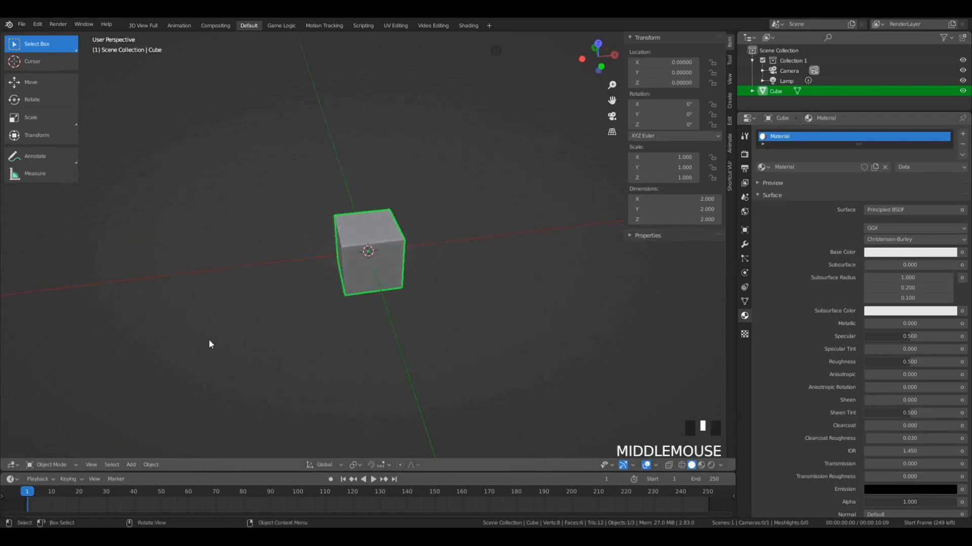
{"action": "key", "text": "KP_7"}
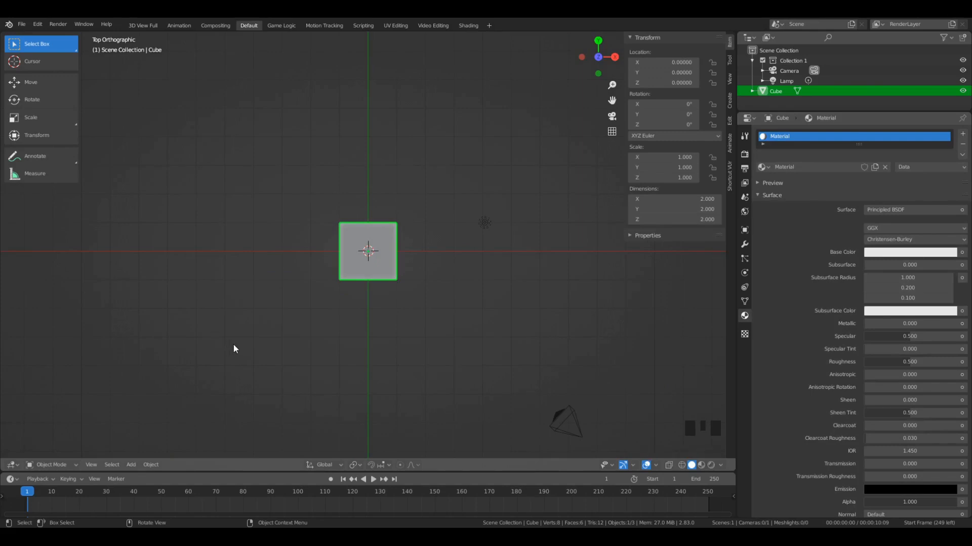
{"action": "scroll", "coordinate": [424, 278], "scroll_direction": "down", "scroll_amount": 1}
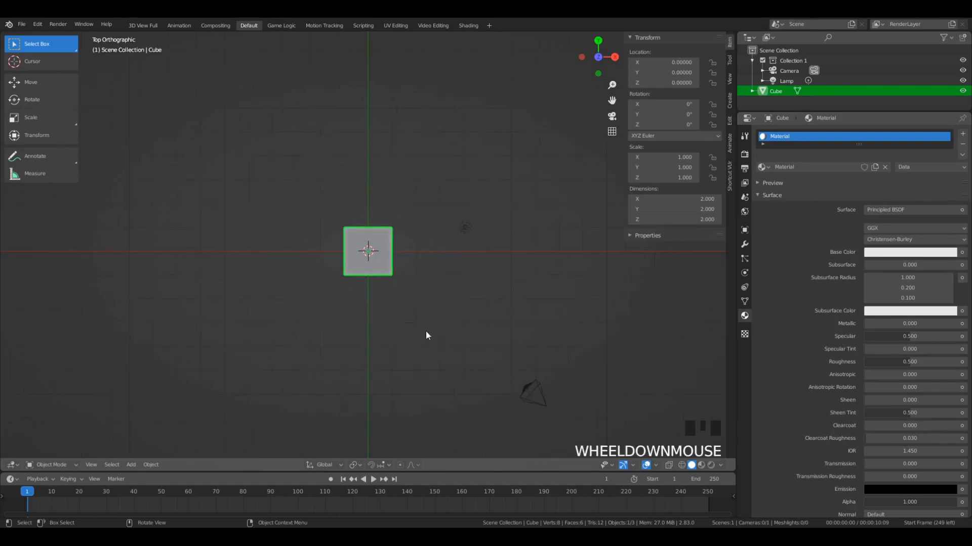
{"action": "scroll", "coordinate": [341, 309], "scroll_direction": "up", "scroll_amount": 1}
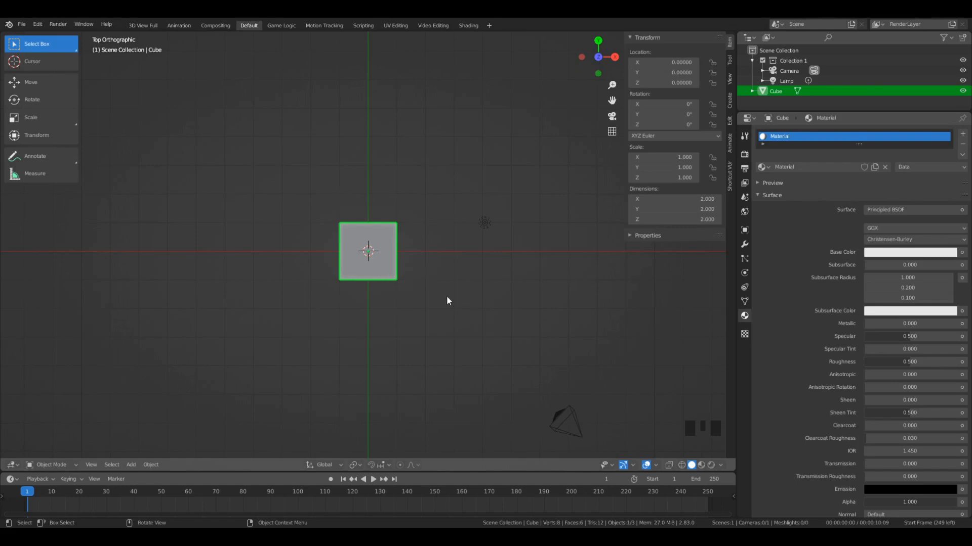
{"action": "key", "text": "g"}
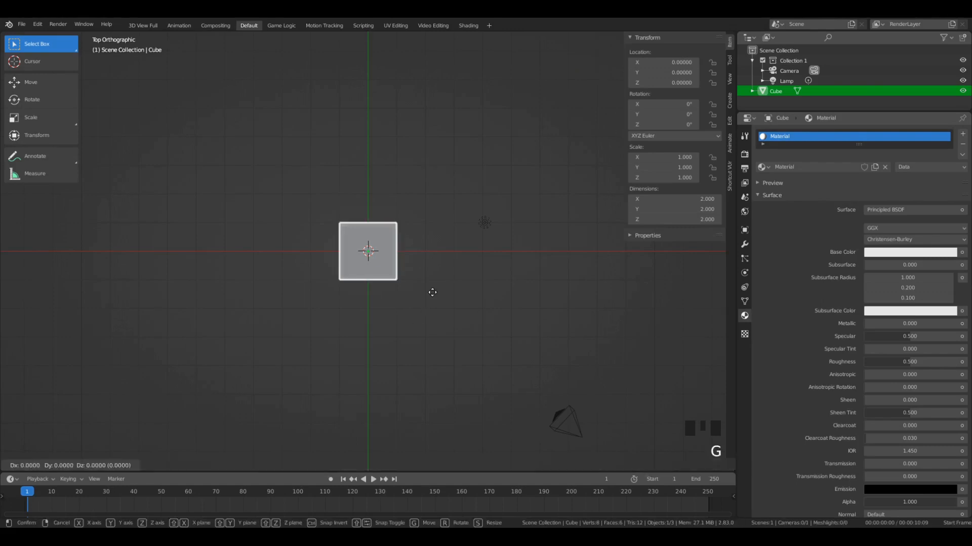
{"action": "key", "text": "x"}
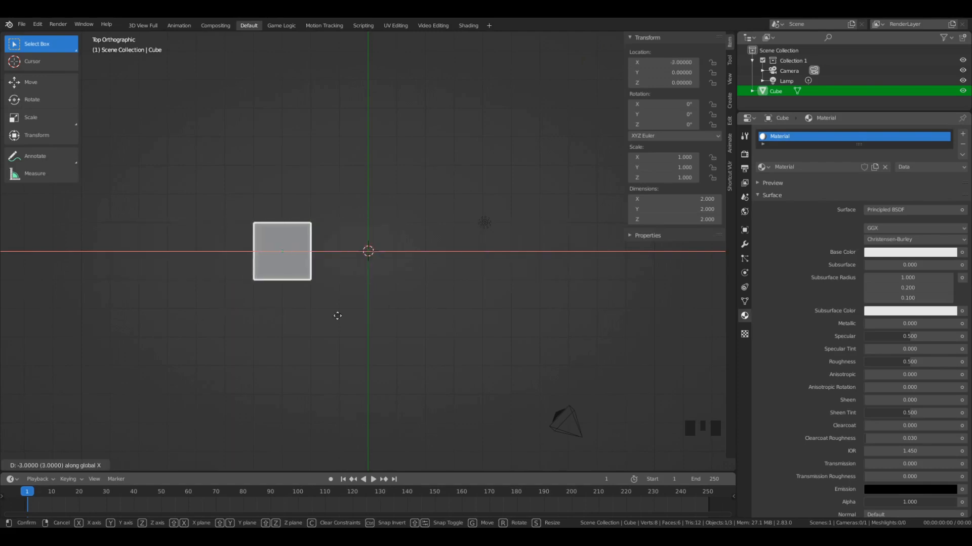
{"action": "left_click", "coordinate": [169, 327]}
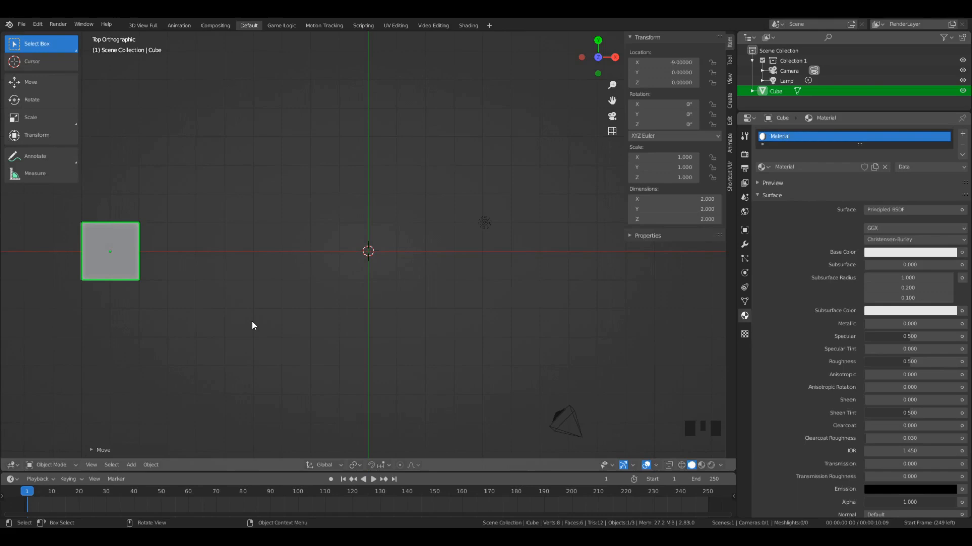
{"action": "key", "text": "i"}
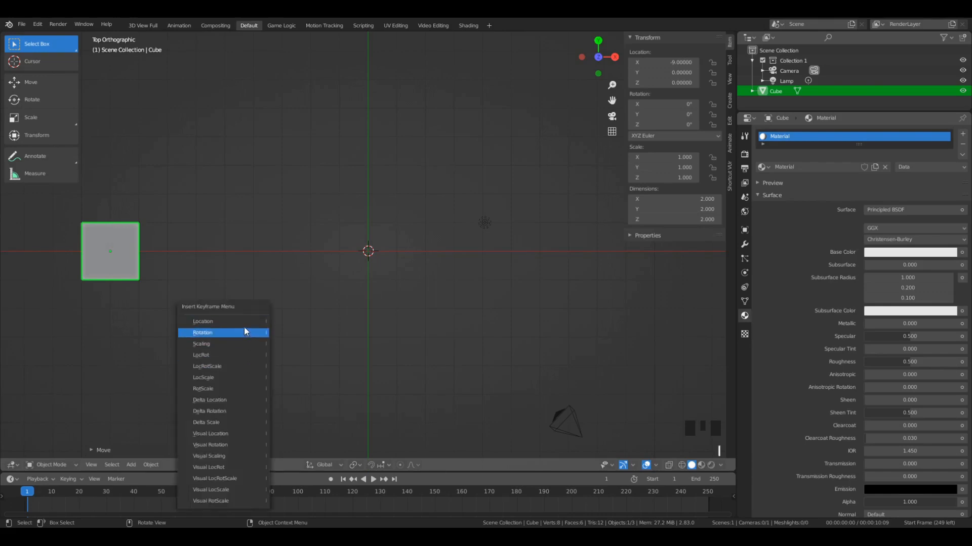
{"action": "left_click", "coordinate": [221, 367]}
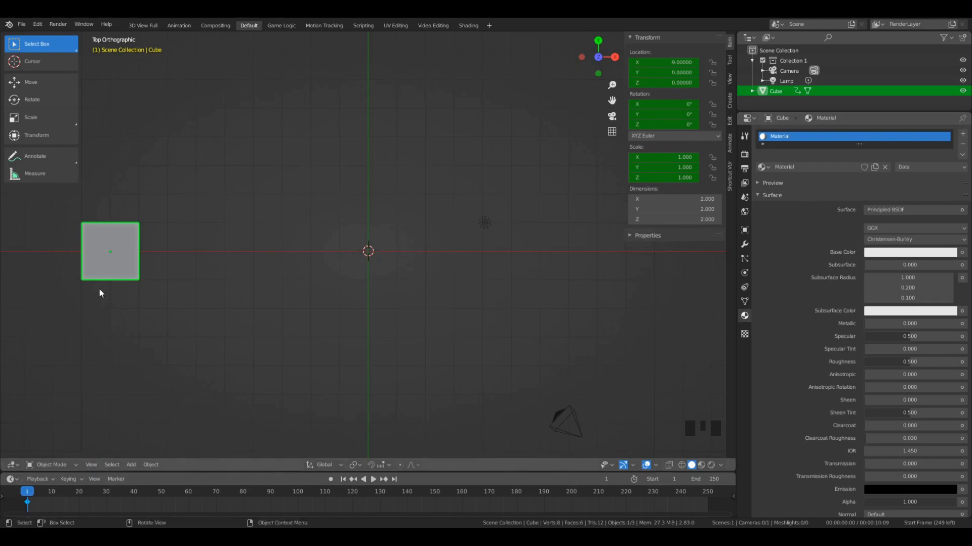
{"action": "middle_click_drag", "start_coordinate": [100, 290], "coordinate": [213, 349]}
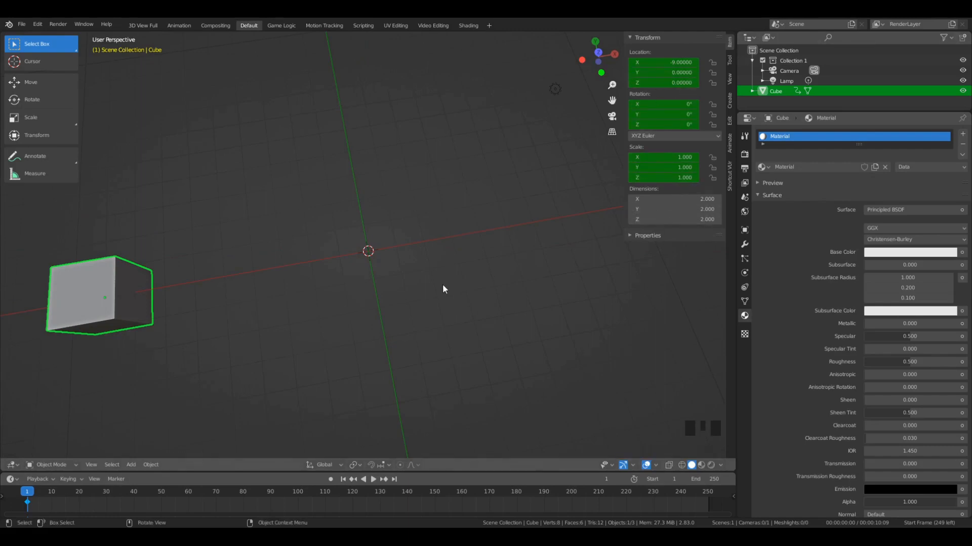
{"action": "key", "text": "KP_7"}
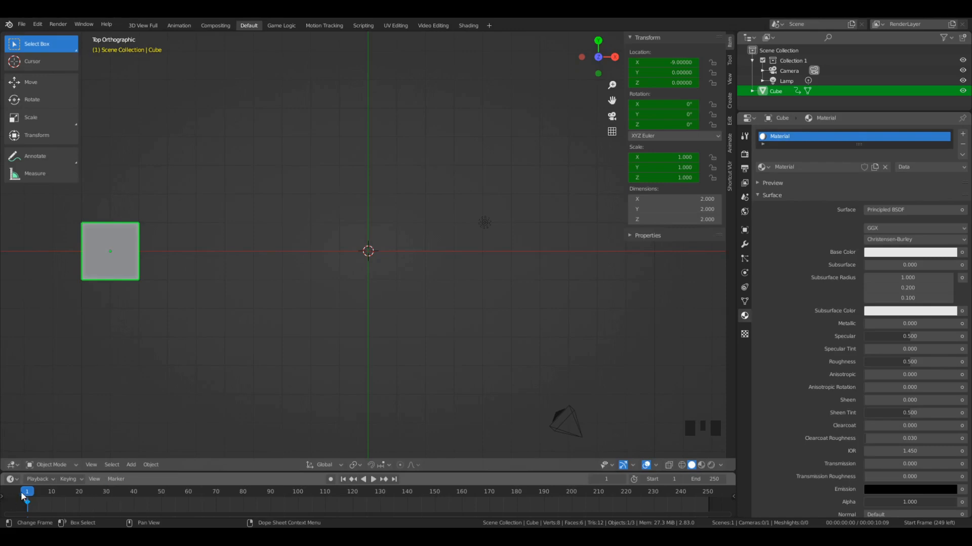
{"action": "mouse_move", "coordinate": [35, 498]}
{"action": "left_mouse_down"}
{"action": "mouse_move", "coordinate": [42, 496]}
{"action": "mouse_move", "coordinate": [29, 500]}
{"action": "left_mouse_up"}
{"action": "middle_click_drag", "start_coordinate": [124, 374], "coordinate": [150, 323]}
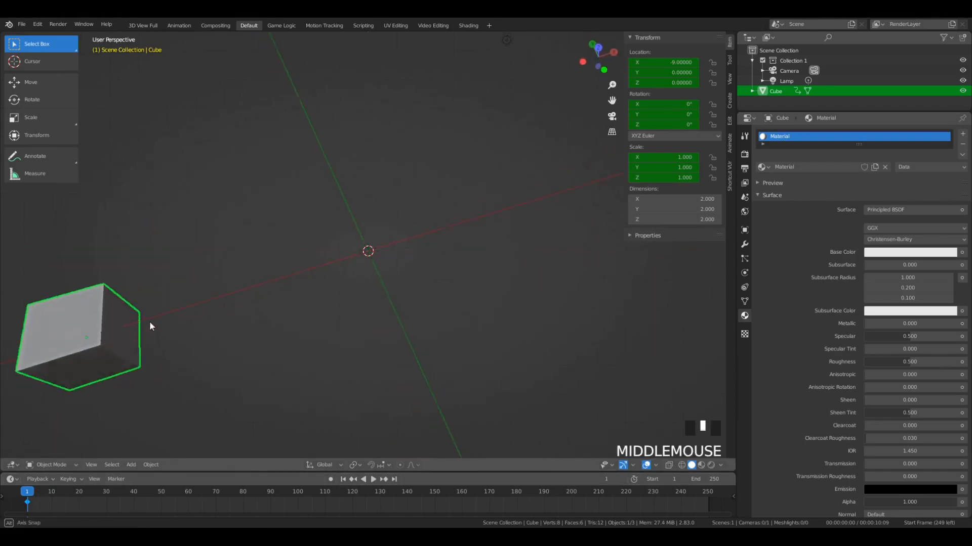
{"action": "scroll", "coordinate": [123, 265], "scroll_direction": "down", "scroll_amount": 2}
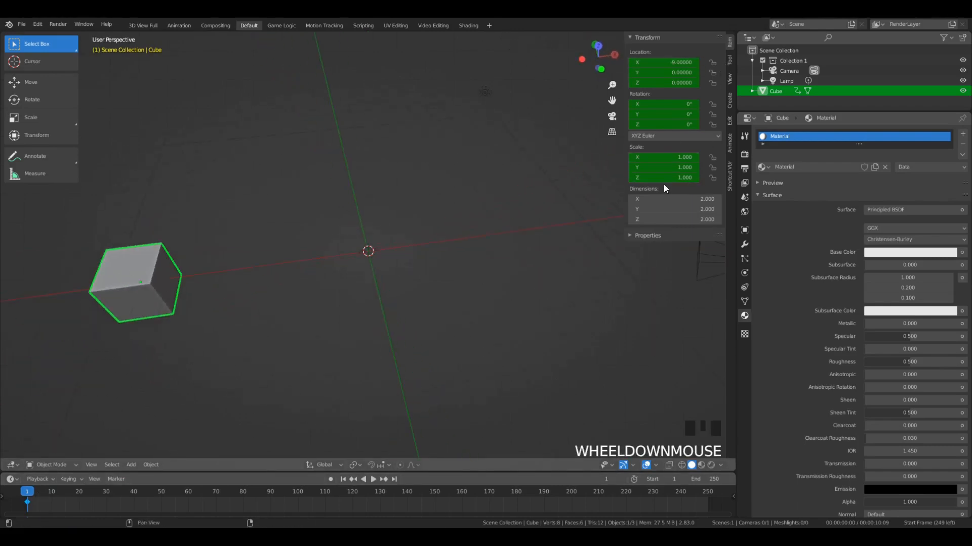
- In top view, go to frame 100 and move the cube along the X axis to 9
{"action": "key", "text": "KP_7"}
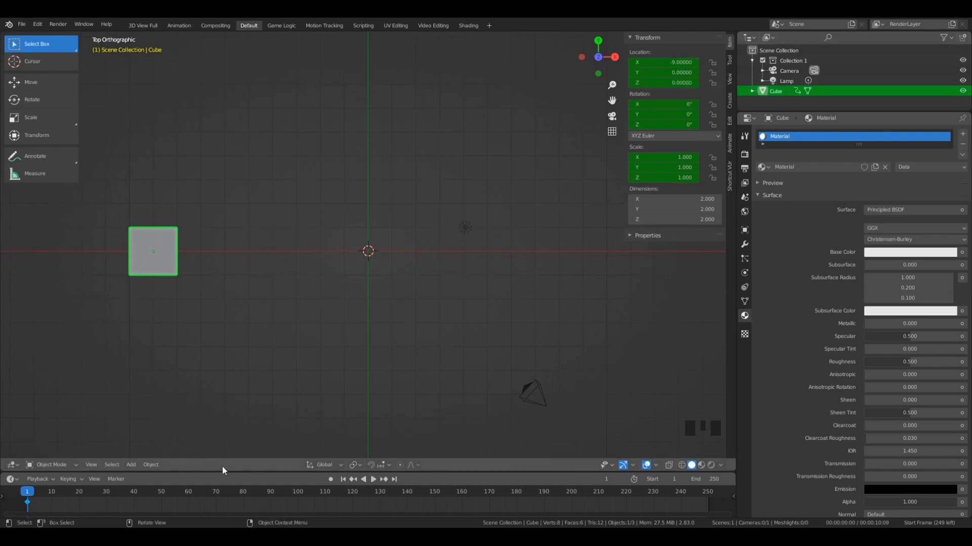
{"action": "left_click", "coordinate": [299, 492]}
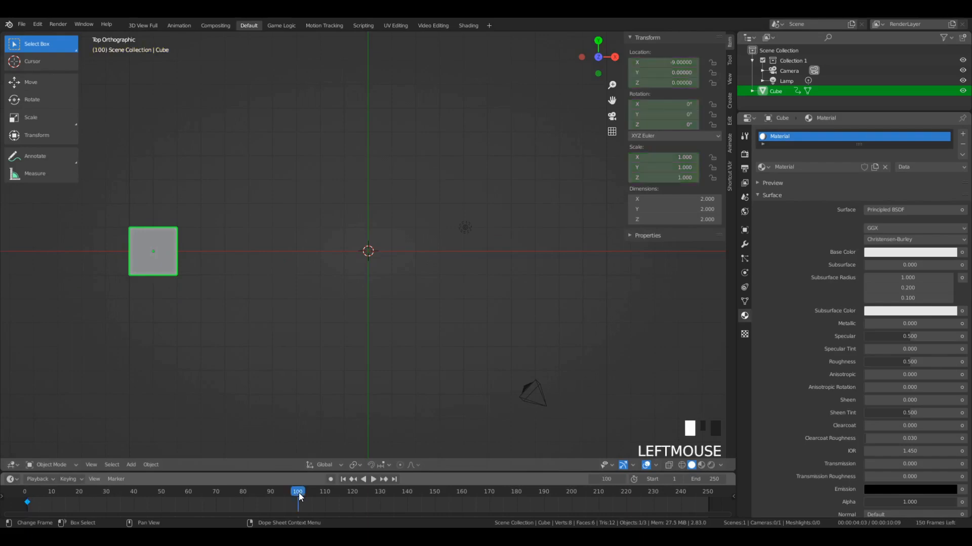
{"action": "scroll", "coordinate": [205, 289], "scroll_direction": "down", "scroll_amount": 1}
{"action": "key", "text": "g"}
{"action": "key", "text": "x"}
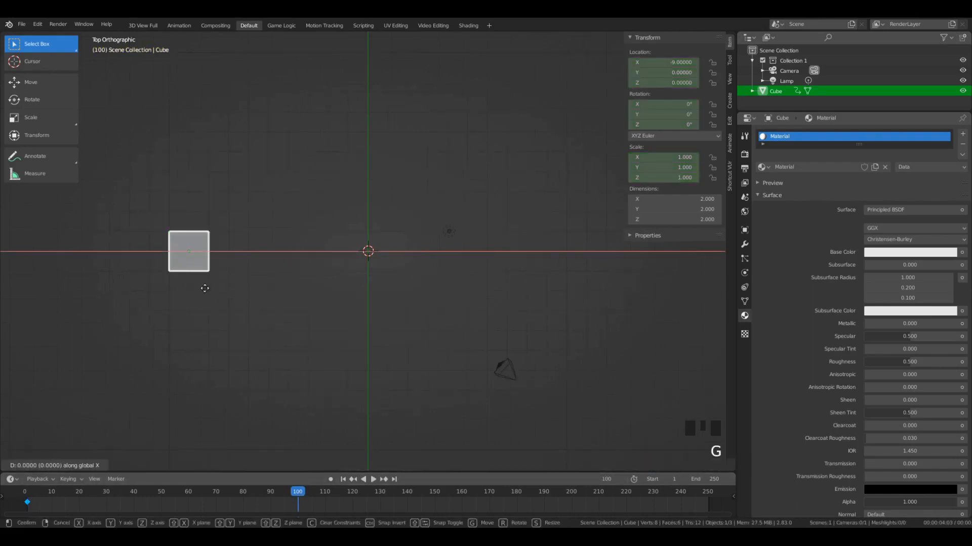
{"action": "left_click", "coordinate": [559, 276]}
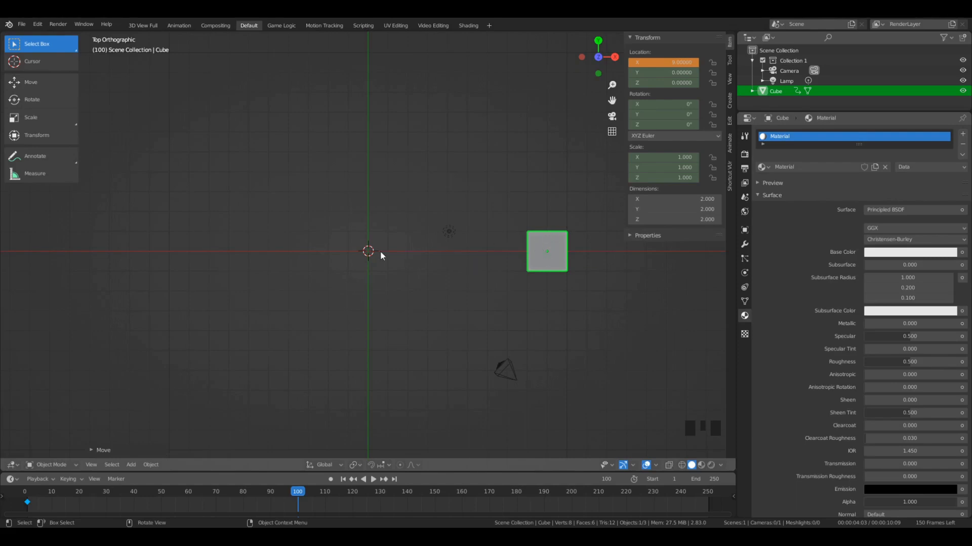
{"action": "left_click", "coordinate": [674, 63]}
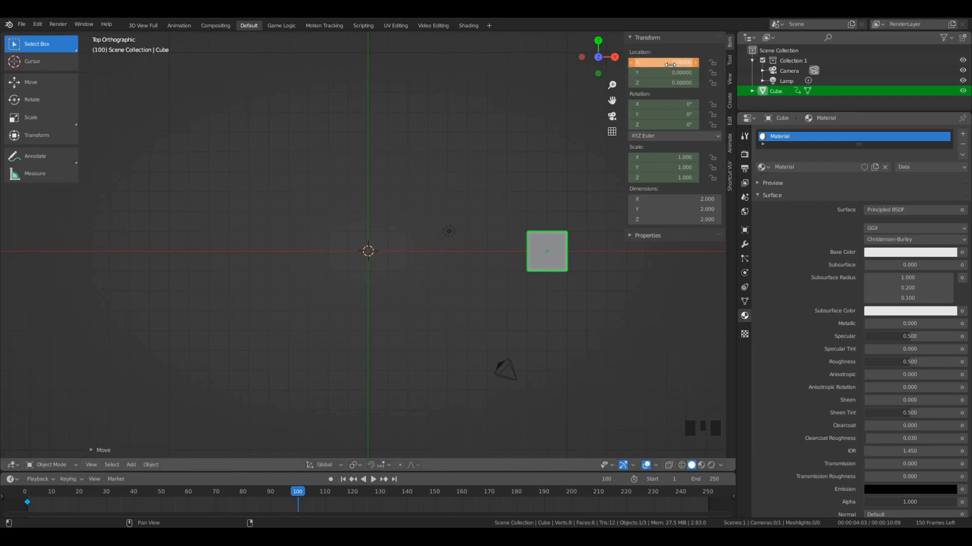
{"action": "type", "text": "5"}
{"action": "key", "text": "Return"}
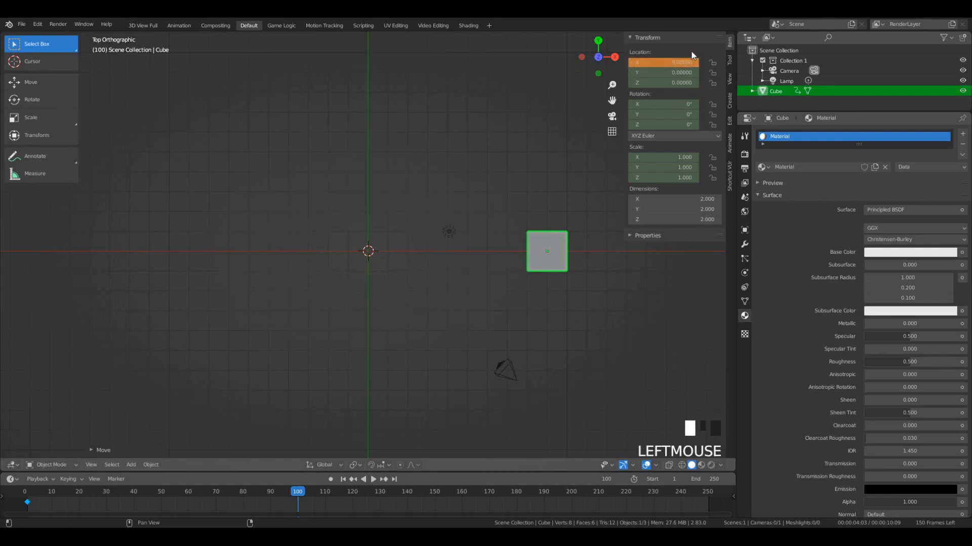
{"action": "right_click", "coordinate": [515, 238]}
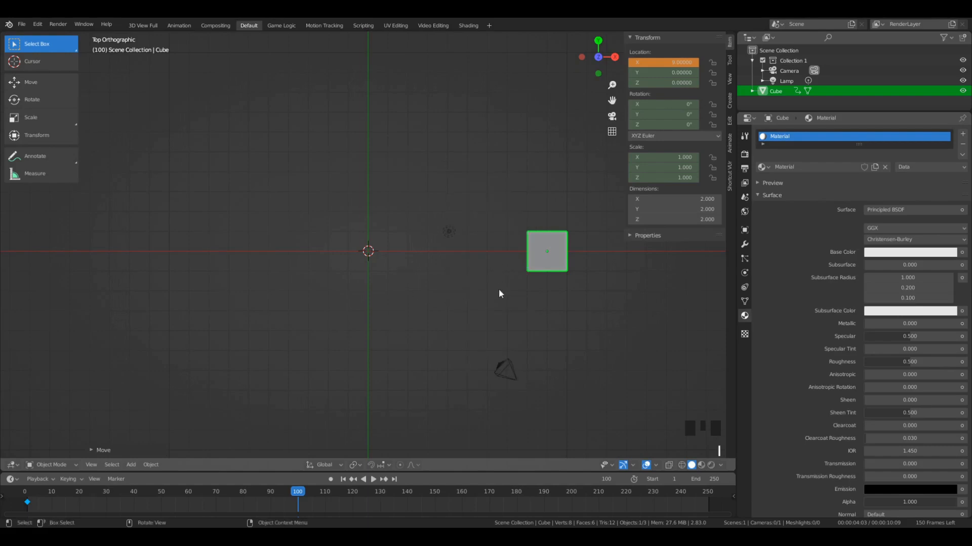
- Rotate the cube freely with trackball rotation at frame 100 so it sits tilted
{"action": "middle_click_drag", "start_coordinate": [506, 320], "coordinate": [509, 191]}
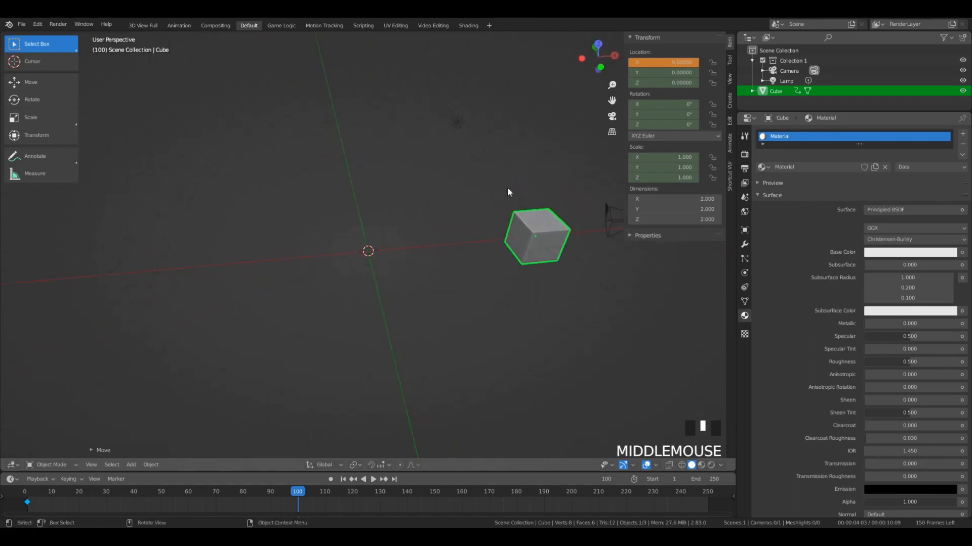
{"action": "middle_click_drag", "start_coordinate": [496, 298], "coordinate": [516, 230]}
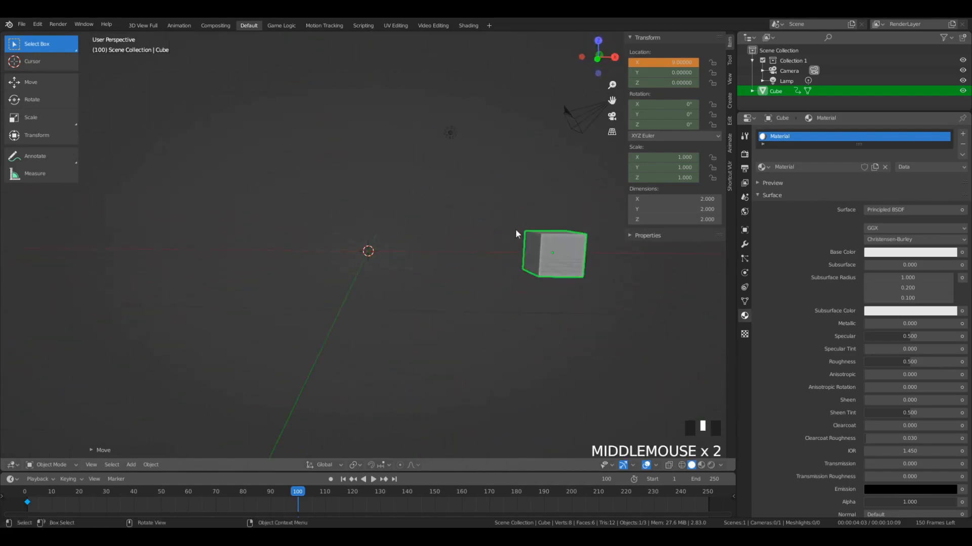
{"action": "key", "text": "r"}
{"action": "key", "text": "r"}
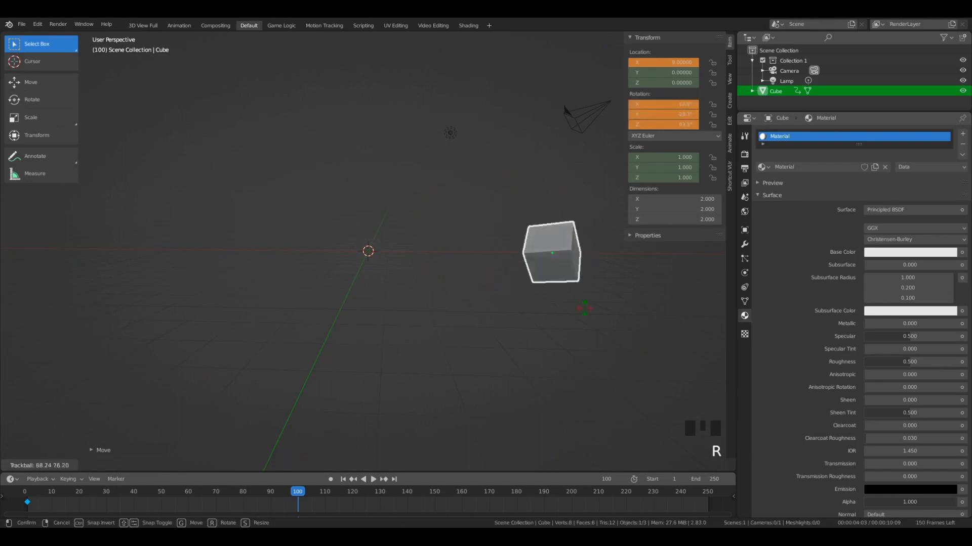
{"action": "left_click", "coordinate": [532, 298]}
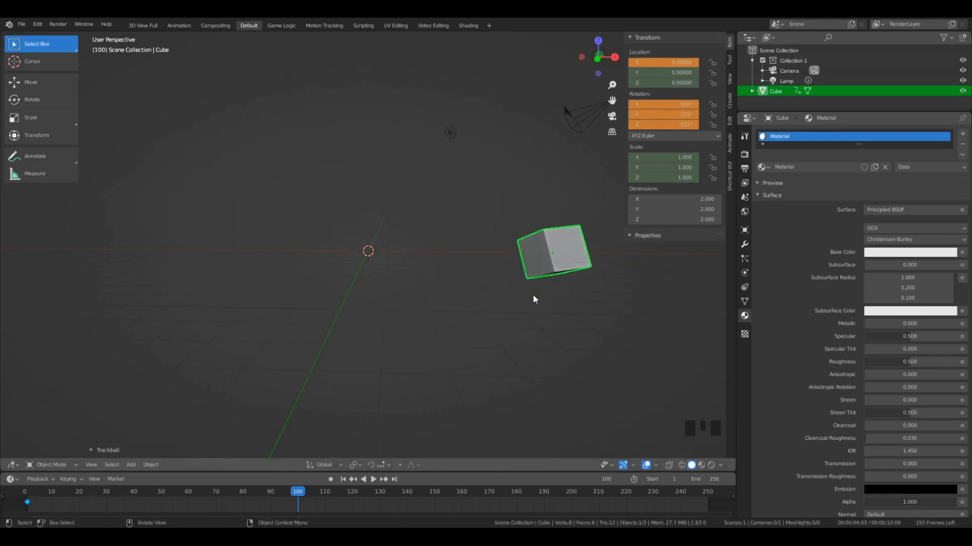
- Scale the cube up uniformly at frame 100 to about 3.93 units per side
{"action": "key", "text": "s"}
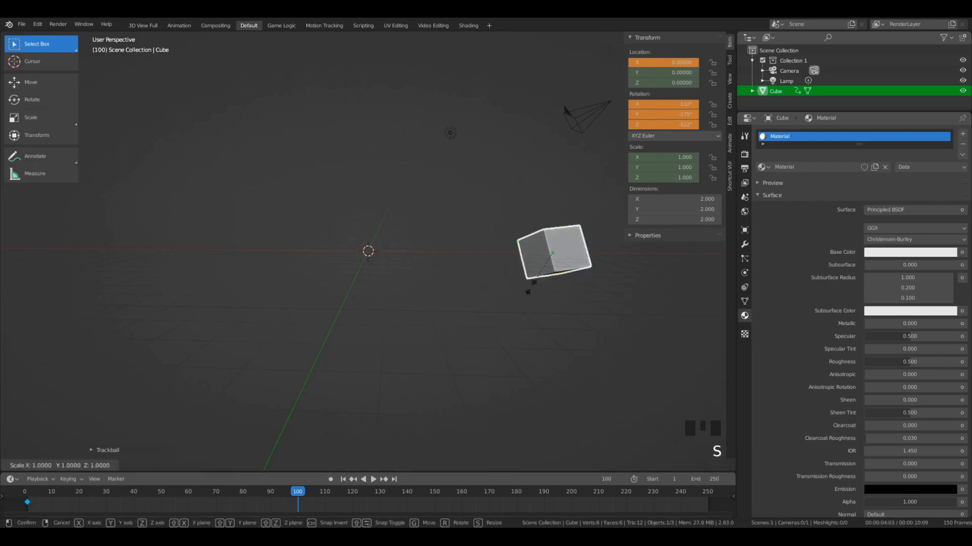
{"action": "left_click", "coordinate": [536, 283]}
{"action": "middle_click_drag", "start_coordinate": [536, 283], "coordinate": [446, 115]}
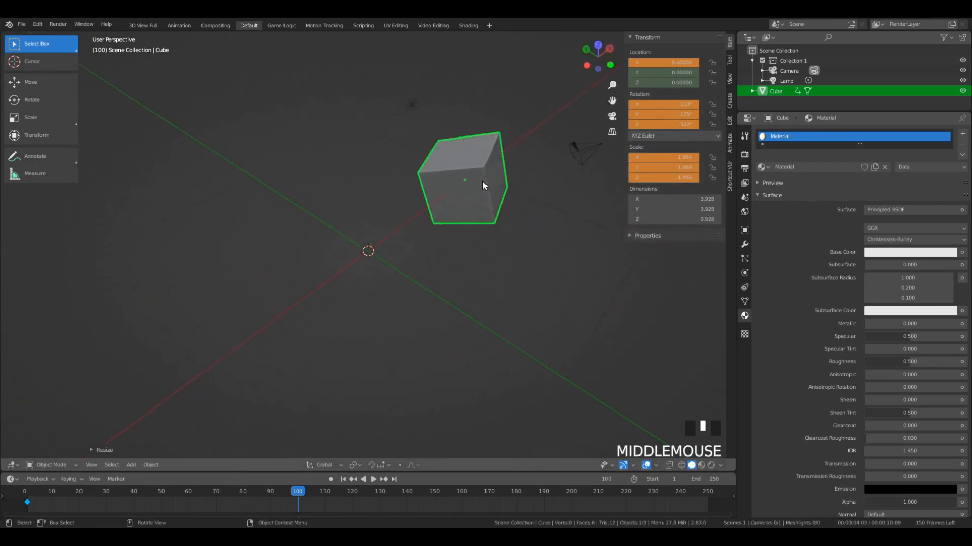
- Insert a LocRotScale keyframe for the cube at frame 100 and compare its poses at frames 1 and 100
{"action": "key", "text": "i"}
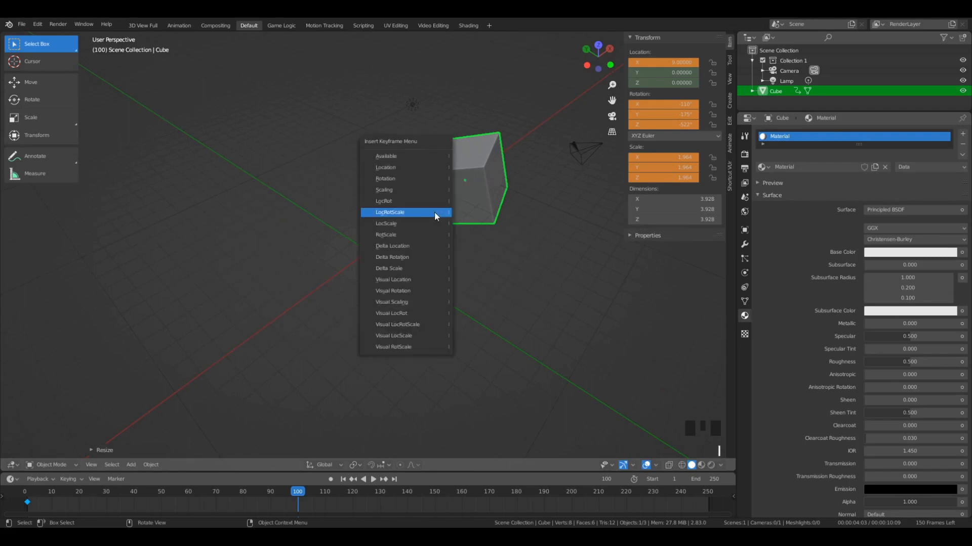
{"action": "left_click", "coordinate": [436, 214]}
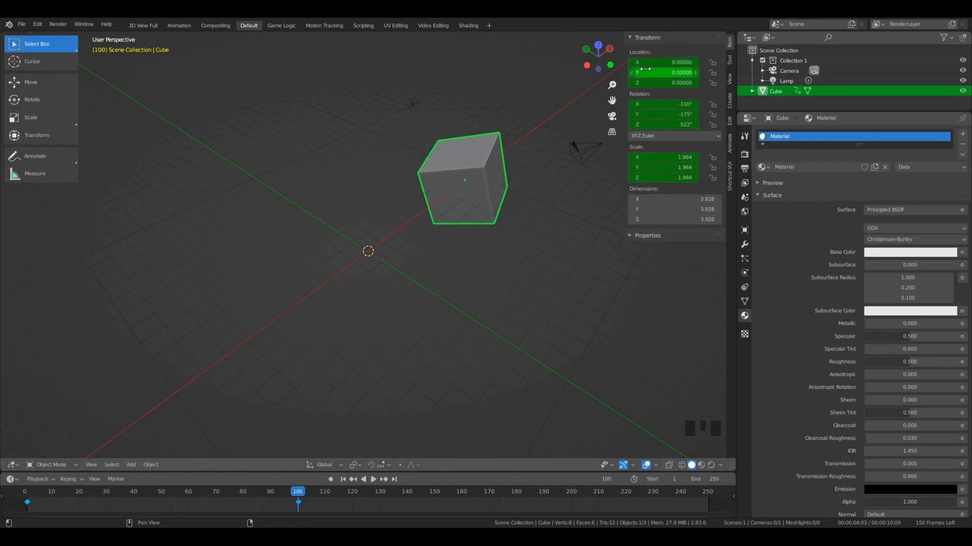
{"action": "left_click", "coordinate": [28, 491]}
{"action": "middle_click_drag", "start_coordinate": [283, 357], "coordinate": [223, 332]}
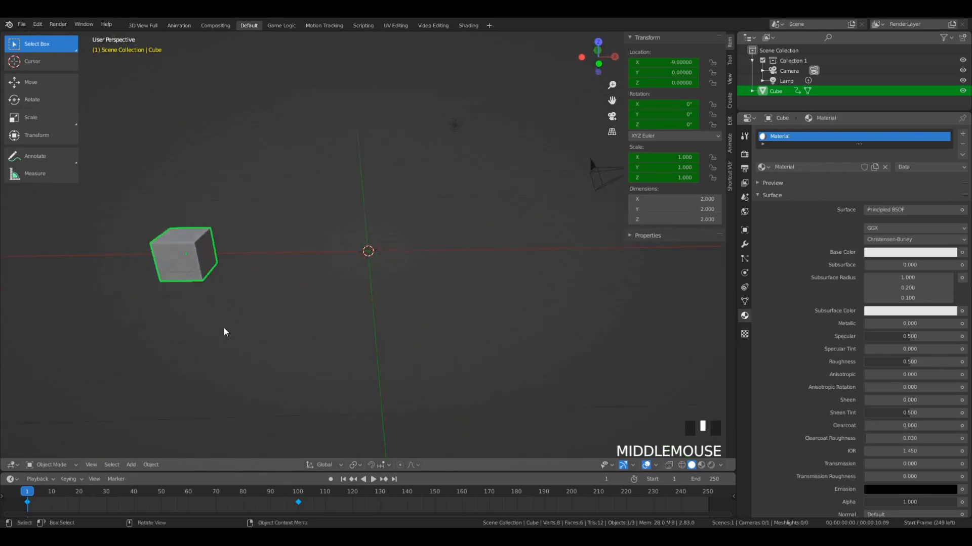
{"action": "left_click", "coordinate": [298, 493]}
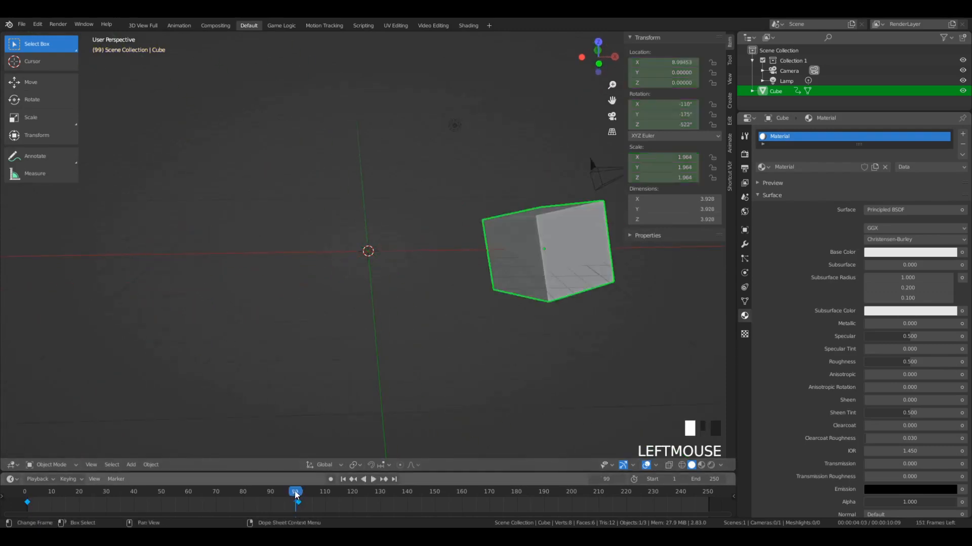
{"action": "middle_click_drag", "start_coordinate": [365, 348], "coordinate": [384, 353]}
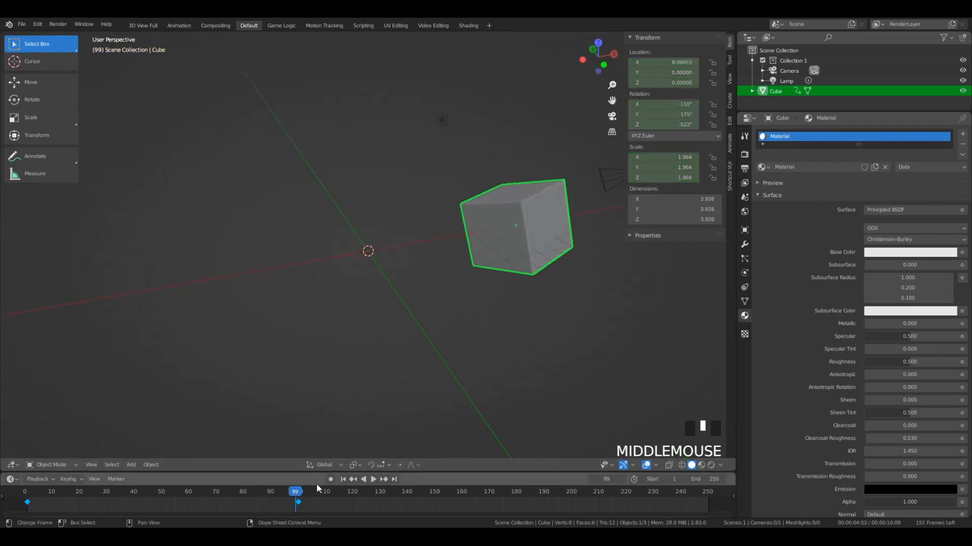
{"action": "left_click", "coordinate": [297, 492]}
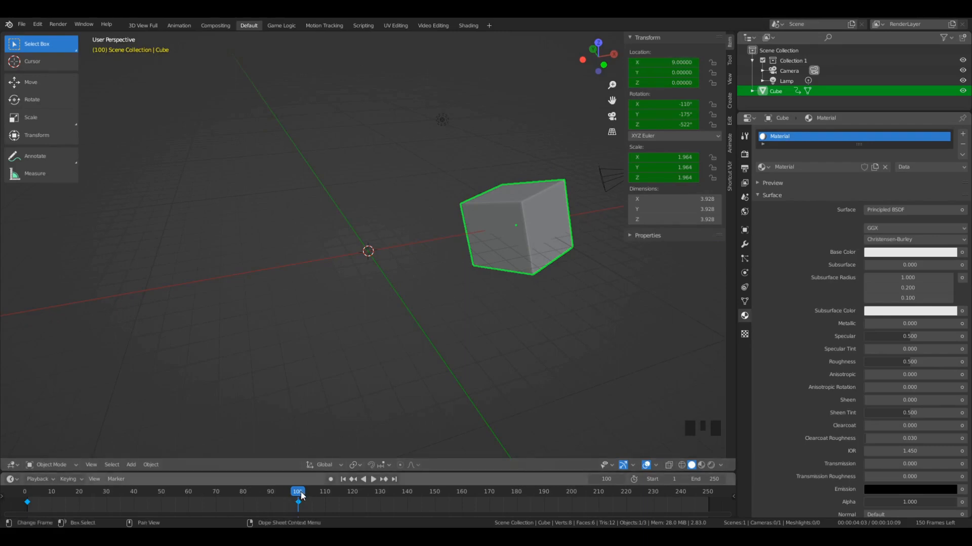
- Play the cube's animation twice from the beginning in perspective view, stopping each time after the second keyframe
{"action": "left_click", "coordinate": [28, 491]}
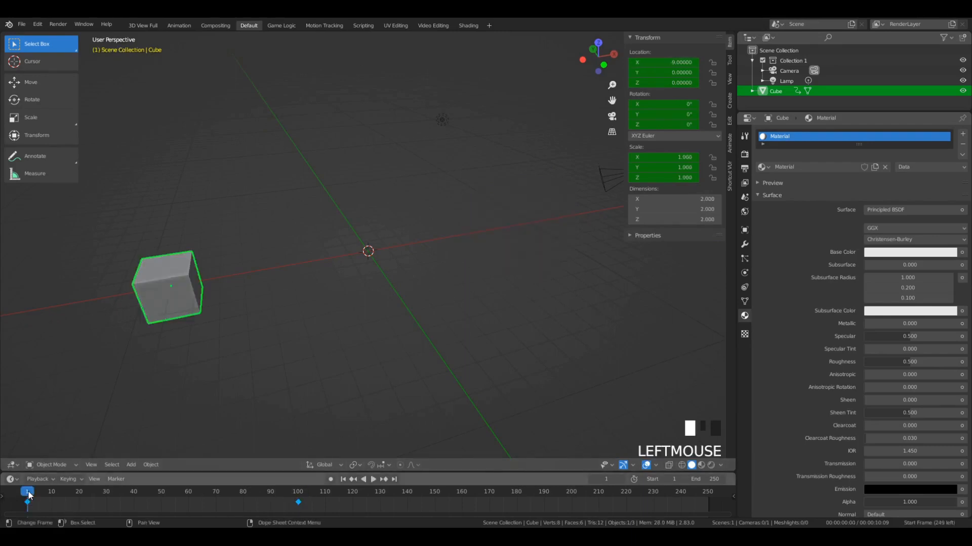
{"action": "left_click", "coordinate": [375, 479]}
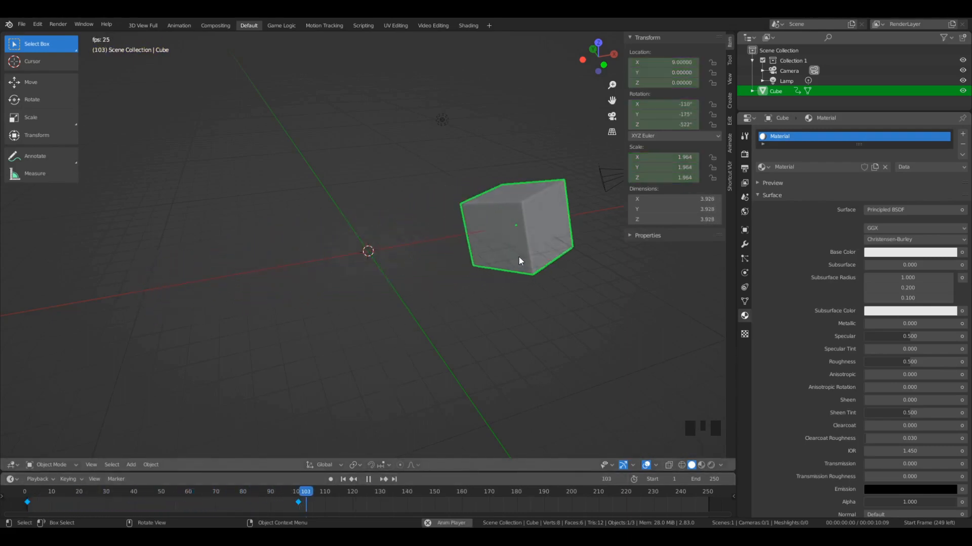
{"action": "left_click", "coordinate": [369, 479]}
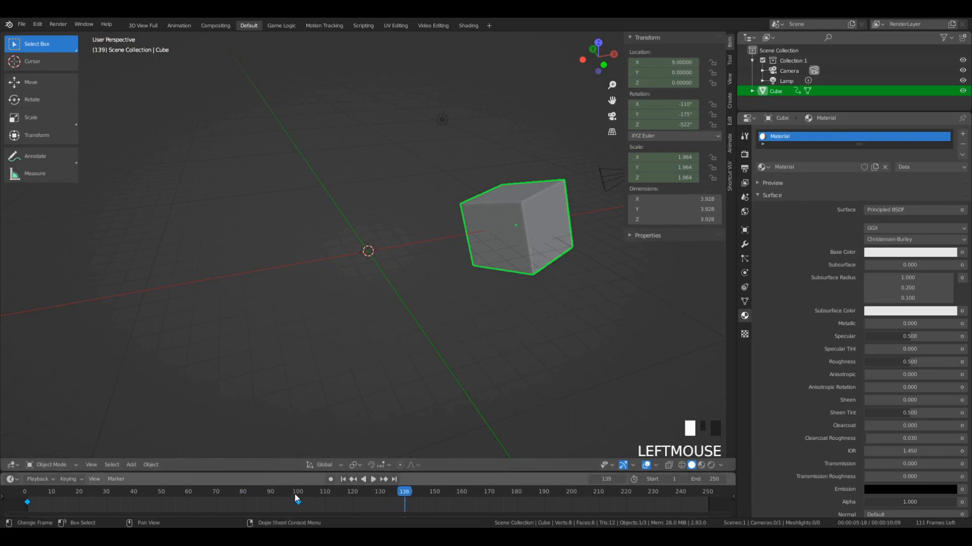
{"action": "left_click_drag", "start_coordinate": [295, 494], "coordinate": [210, 495]}
{"action": "key", "text": "shift+Left"}
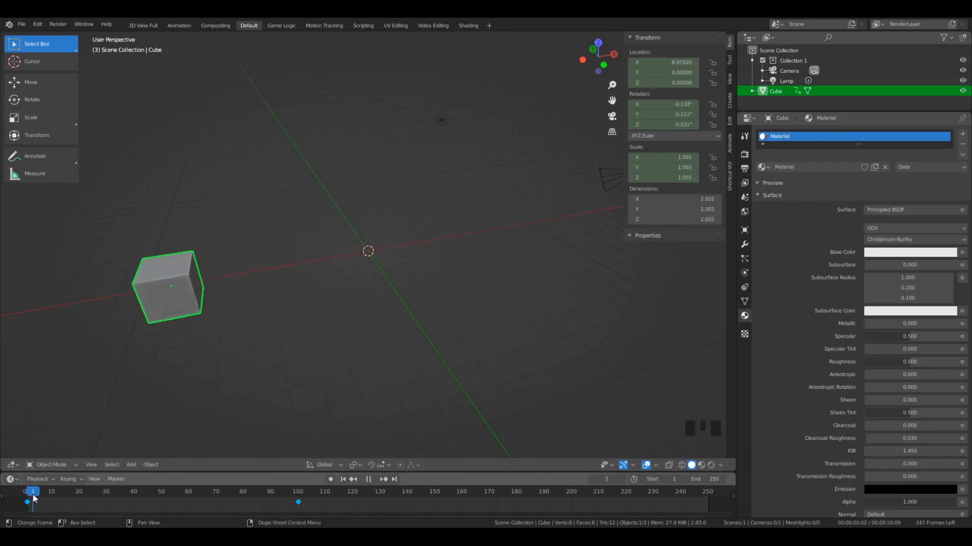
{"action": "key", "text": "space"}
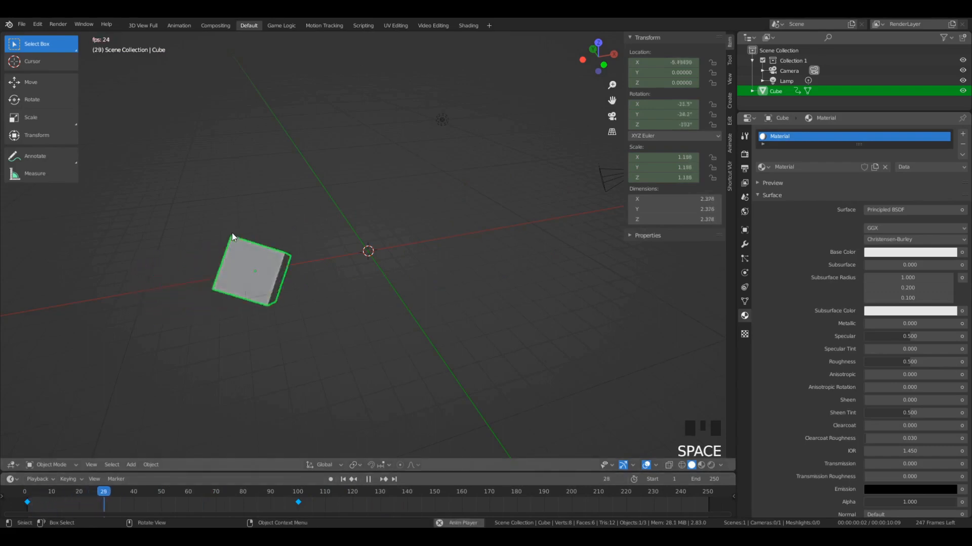
{"action": "left_click", "coordinate": [368, 479]}
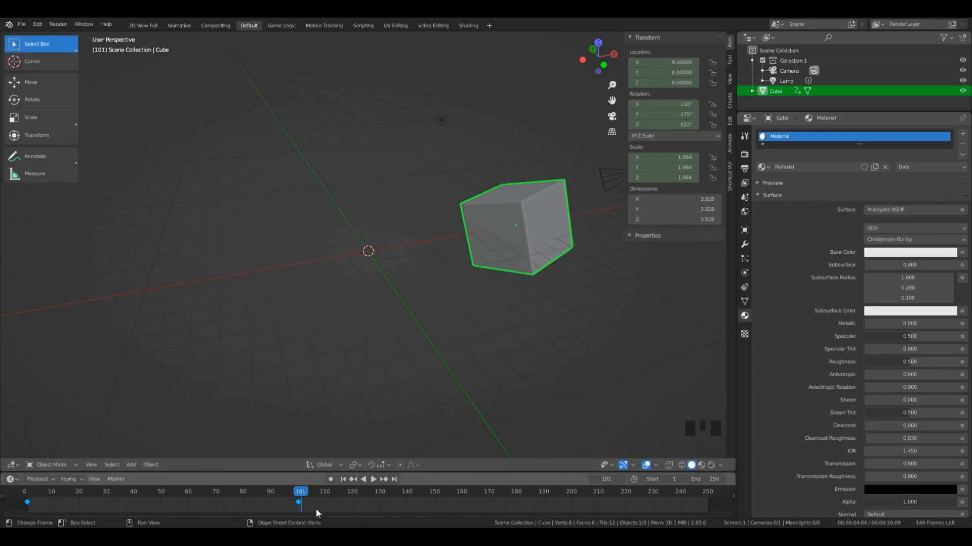
- Replay the cube's animation from the start in top view and stop it just after frame 100
{"action": "left_click_drag", "start_coordinate": [301, 501], "coordinate": [35, 501]}
{"action": "key", "text": "KP_7"}
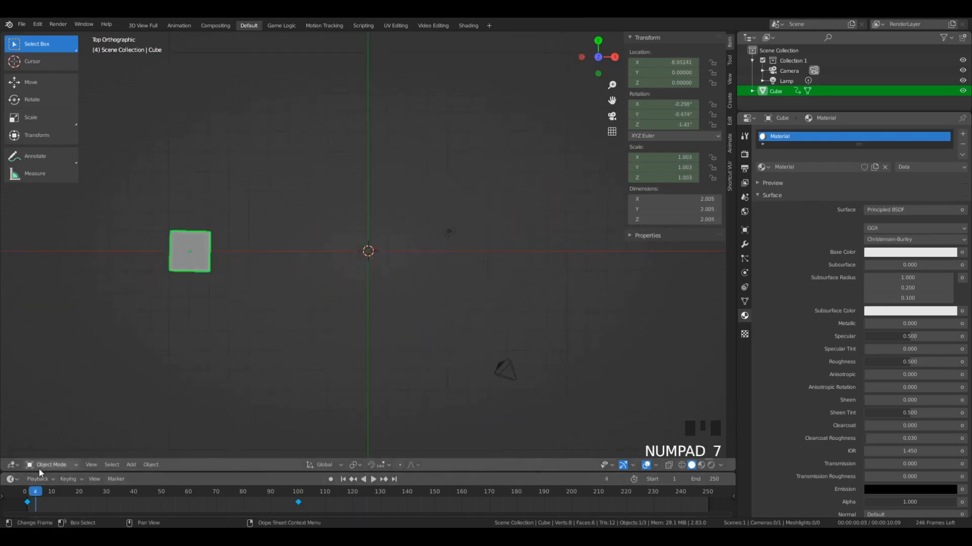
{"action": "key", "text": "space"}
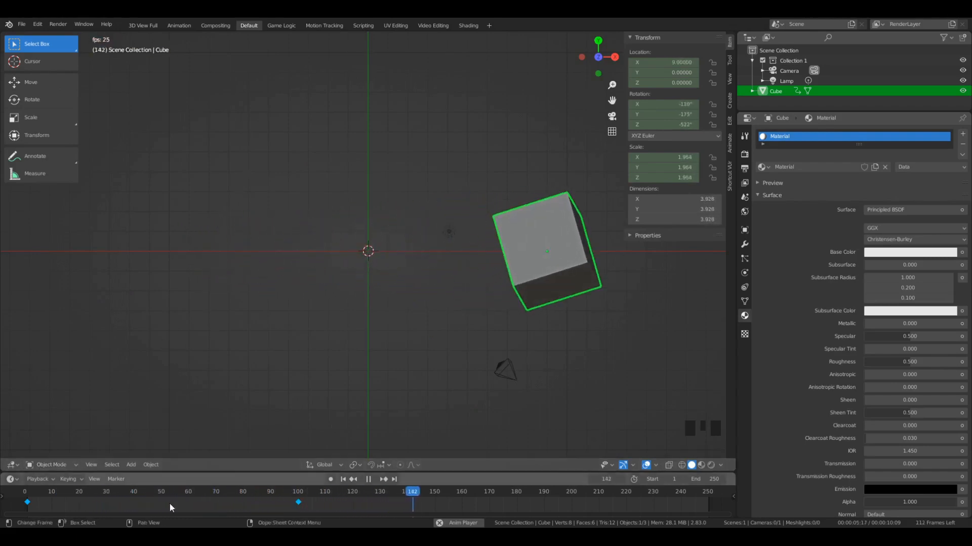
{"action": "left_click", "coordinate": [26, 493]}
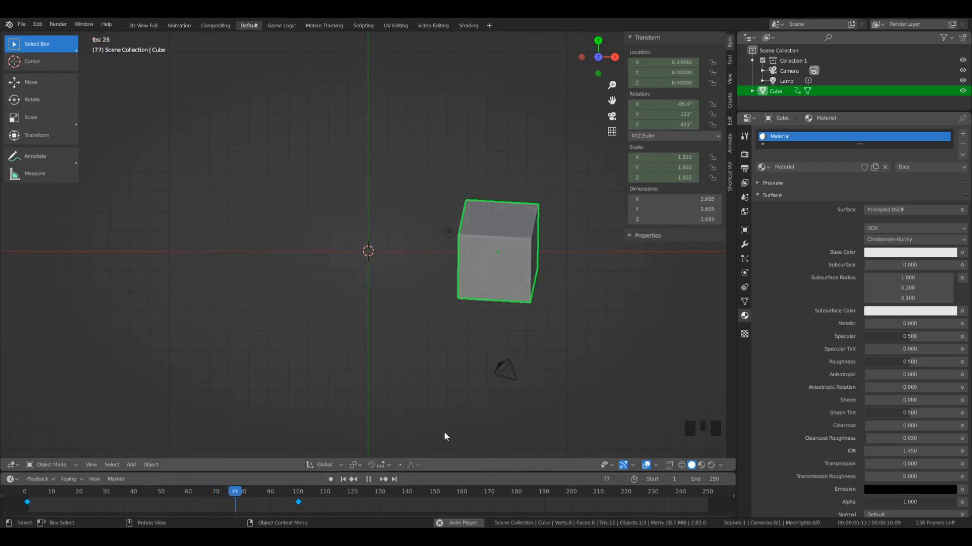
{"action": "left_click", "coordinate": [369, 479]}
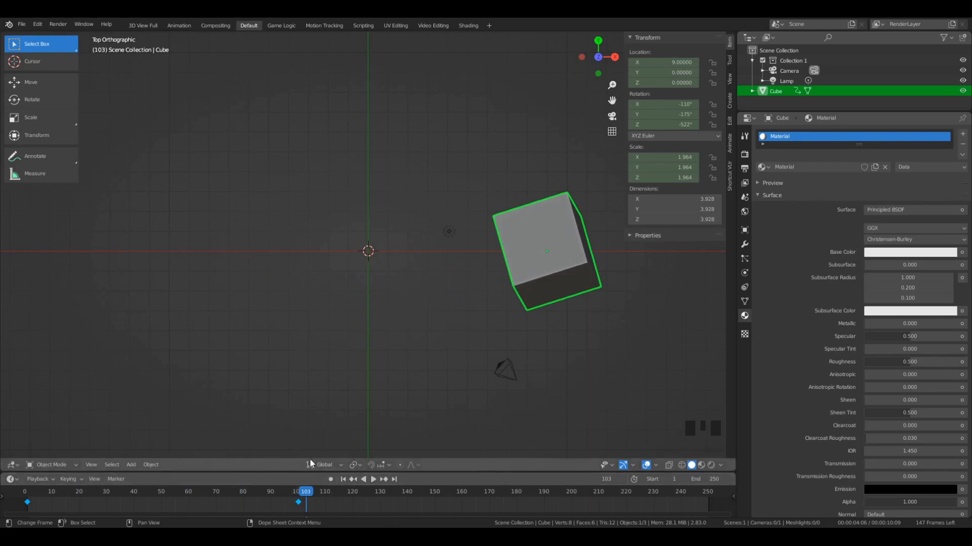
- Scrub from frame 100 back to frame 50, inspect the cube in perspective, and make the timeline area taller
{"action": "left_click", "coordinate": [298, 492]}
{"action": "left_click_drag", "start_coordinate": [299, 495], "coordinate": [161, 510]}
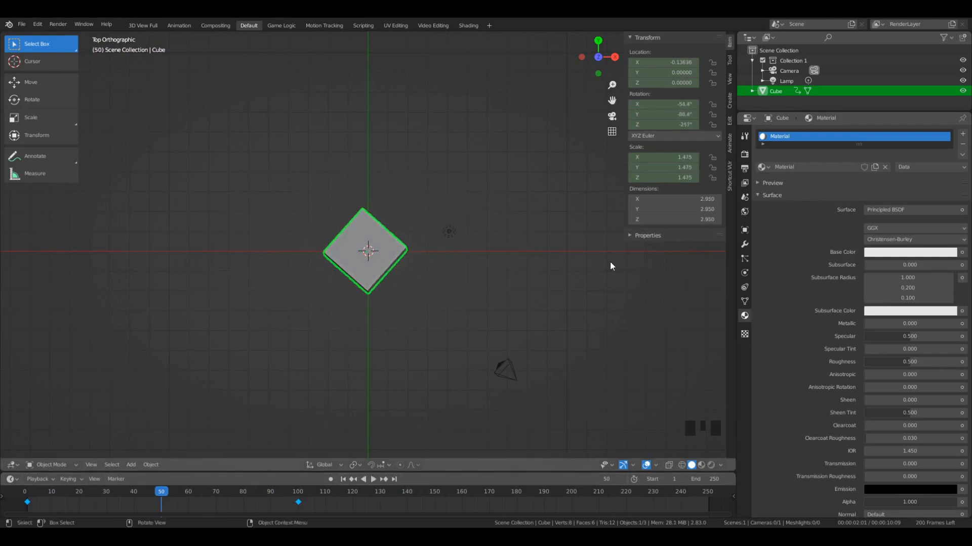
{"action": "right_click", "coordinate": [159, 324]}
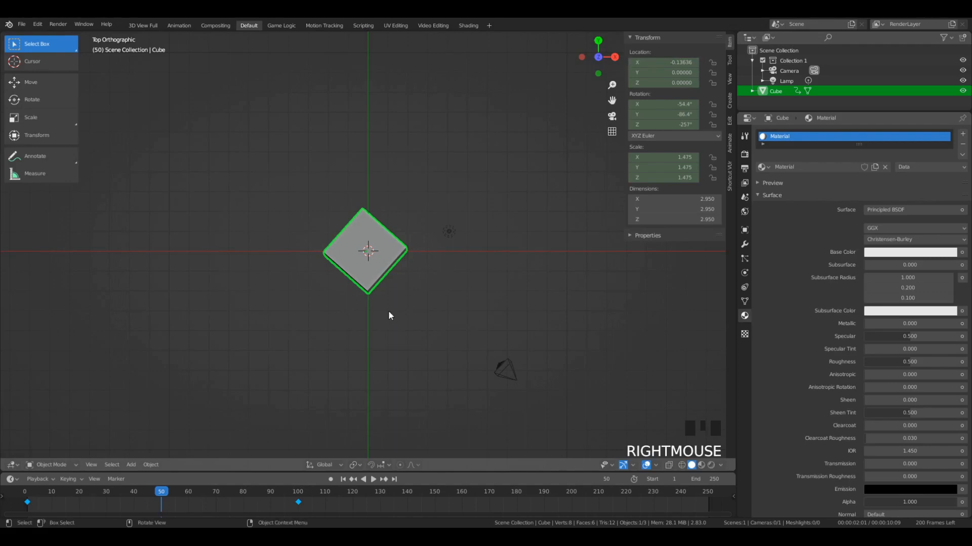
{"action": "middle_click_drag", "start_coordinate": [388, 311], "coordinate": [561, 105]}
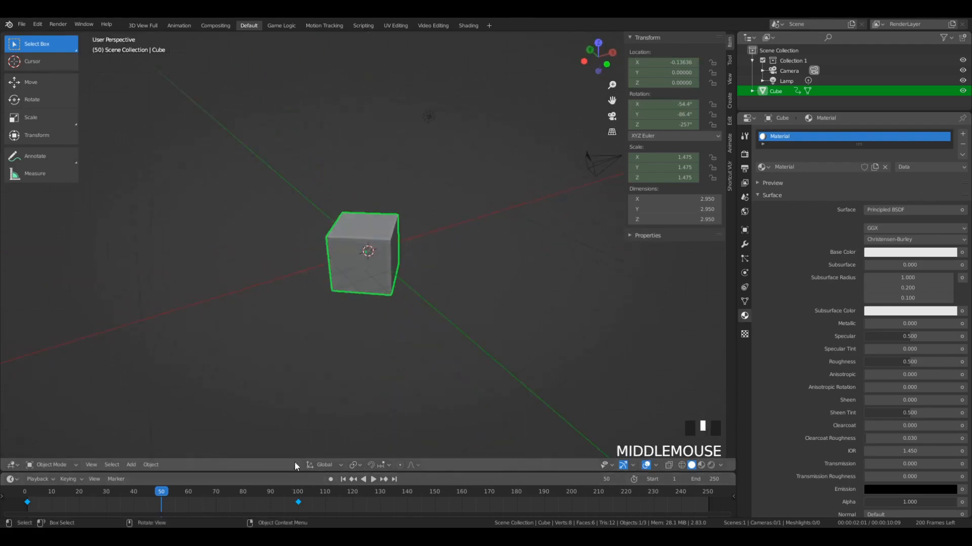
{"action": "left_click_drag", "start_coordinate": [289, 473], "coordinate": [290, 414]}
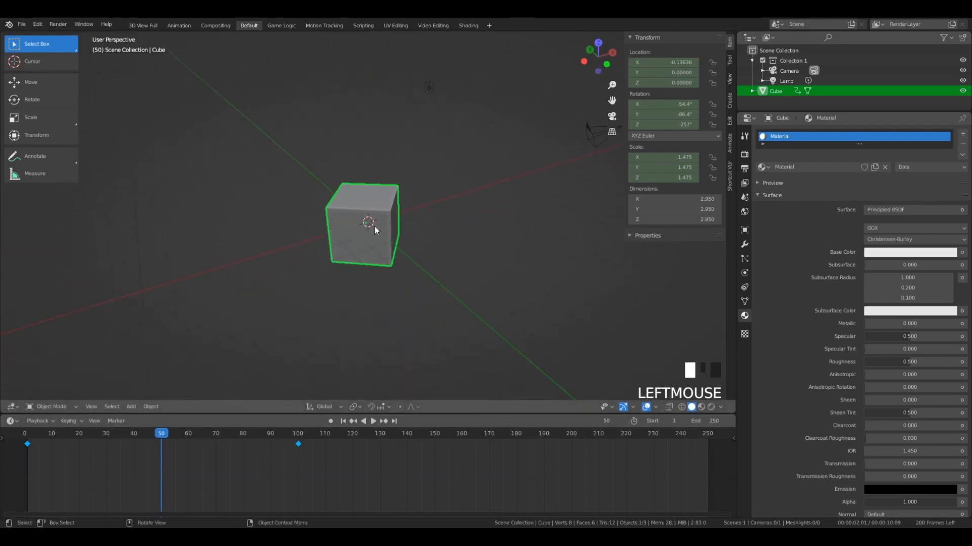
{"action": "middle_click_drag", "start_coordinate": [147, 348], "coordinate": [267, 297]}
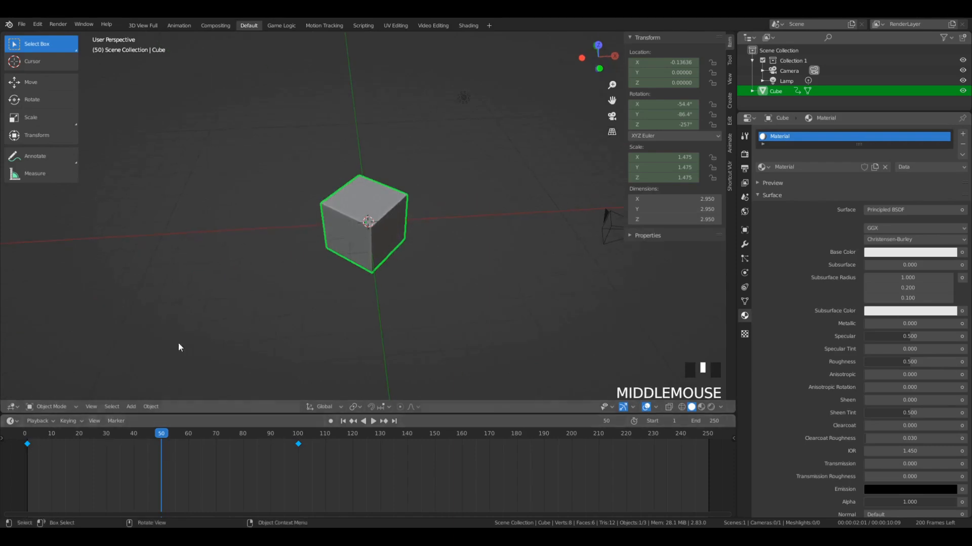
- Examine the cube's animation curves between both keyframes in the Animation workspace's graph editor, scrubbing to frame 56
{"action": "left_click", "coordinate": [179, 25]}
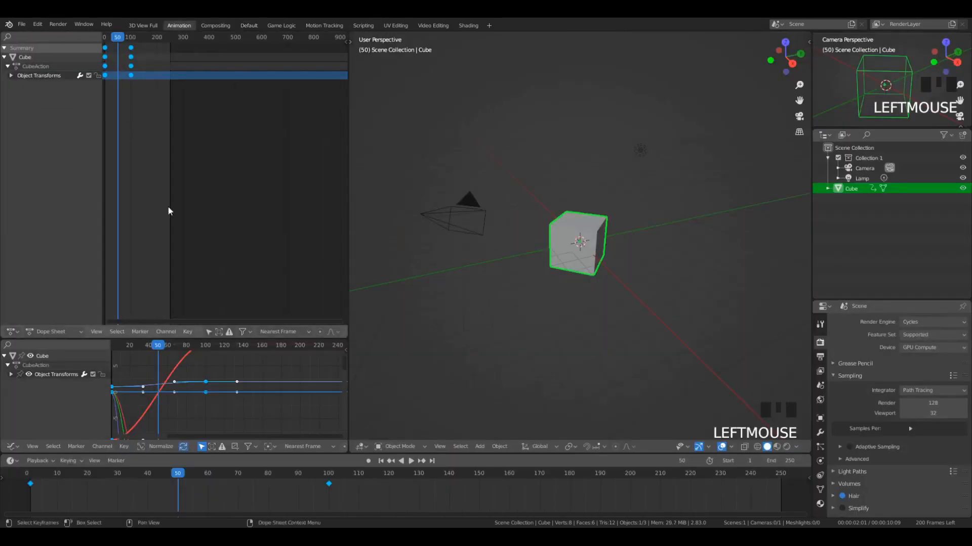
{"action": "middle_click_drag", "start_coordinate": [136, 418], "coordinate": [164, 418]}
{"action": "scroll", "coordinate": [226, 421], "scroll_direction": "up", "scroll_amount": 5}
{"action": "scroll", "coordinate": [227, 420], "scroll_direction": "down", "scroll_amount": 4}
{"action": "scroll", "coordinate": [247, 354], "scroll_direction": "down", "scroll_amount": 4}
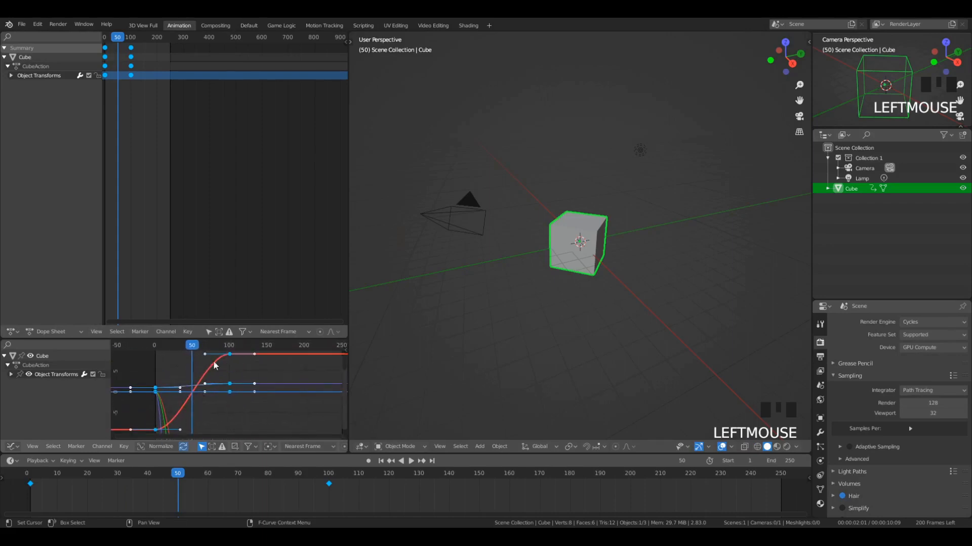
{"action": "left_click_drag", "start_coordinate": [192, 350], "coordinate": [225, 353]}
{"action": "left_click_drag", "start_coordinate": [162, 391], "coordinate": [197, 390]}
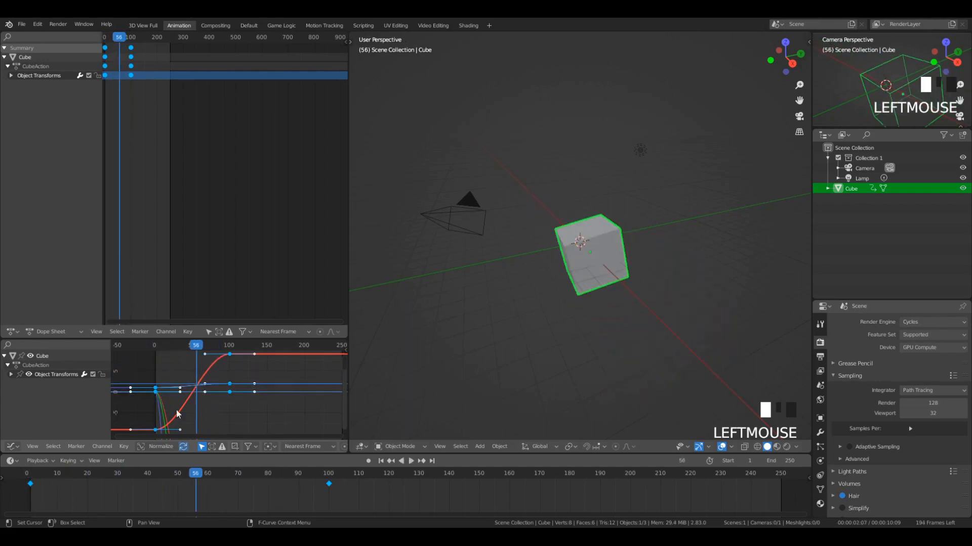
- Try to set the interpolation of the cube's keyframes to Linear in the graph editor
{"action": "key", "text": "t"}
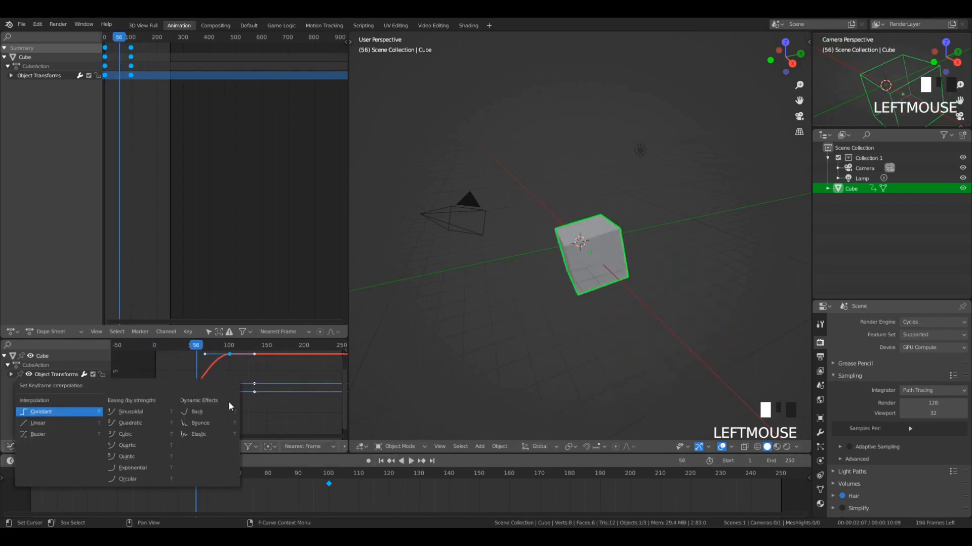
{"action": "key", "text": "Escape"}
{"action": "key", "text": "t"}
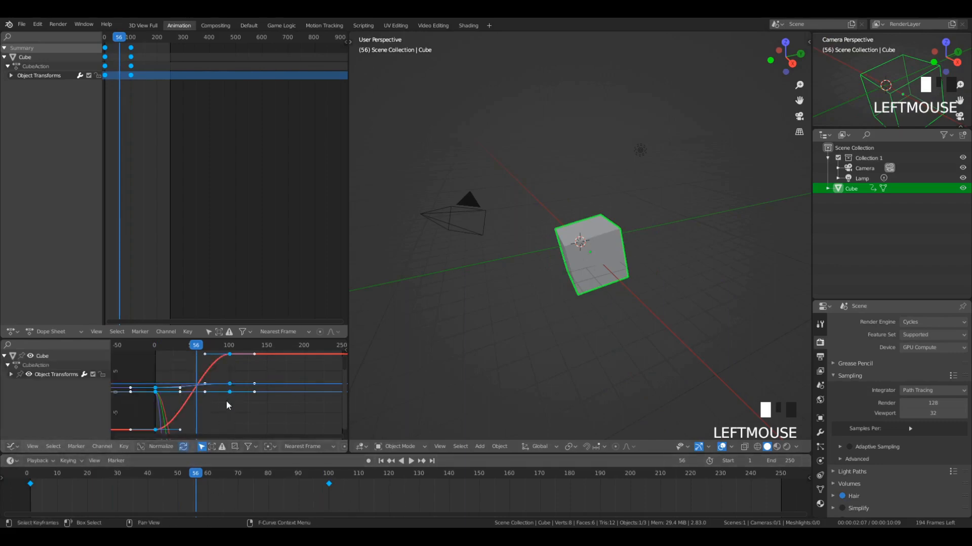
{"action": "key", "text": "t"}
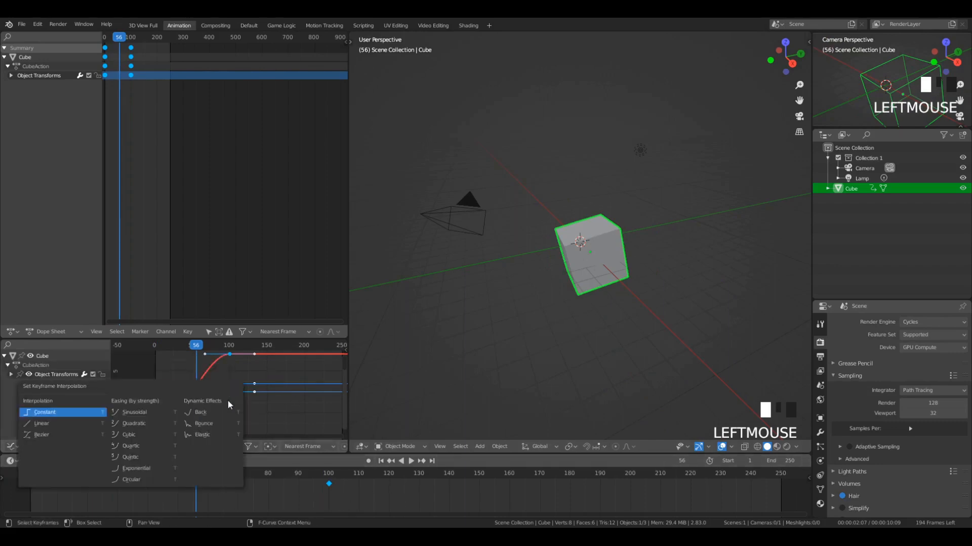
{"action": "left_click", "coordinate": [59, 423]}
{"action": "key", "text": "t"}
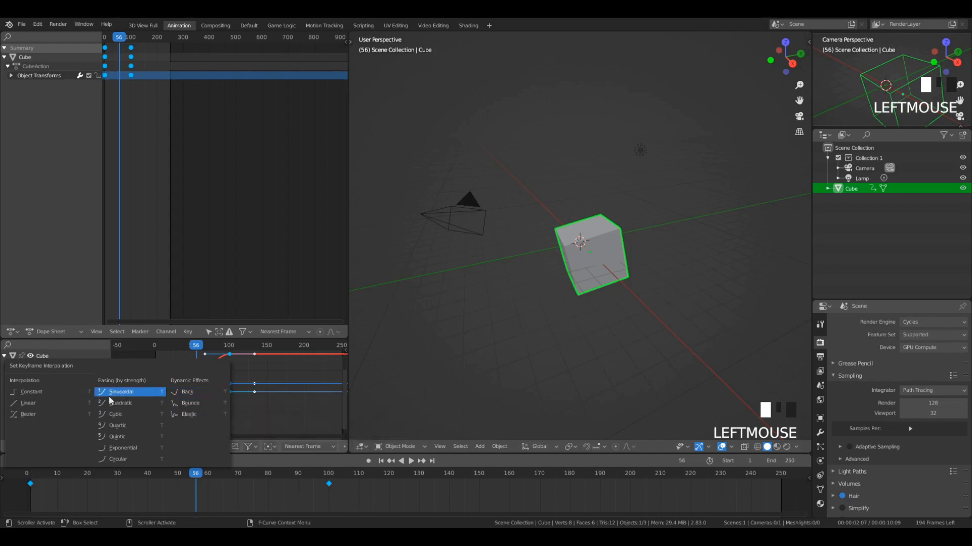
{"action": "left_click", "coordinate": [57, 403]}
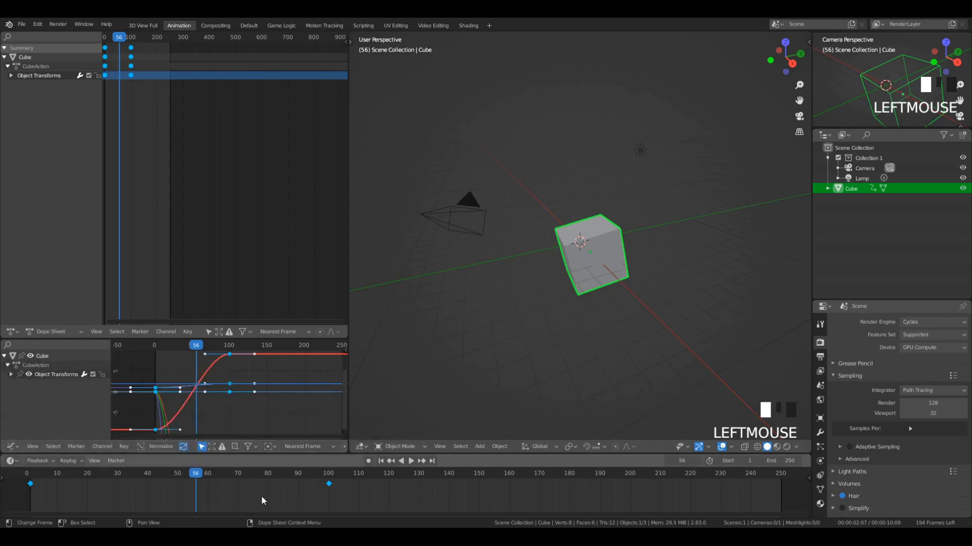
{"action": "key", "text": "t"}
- Clear the keyframe selection and reselect both cube keyframes, at frames 1 and 100, in the timeline
{"action": "left_click", "coordinate": [329, 484]}
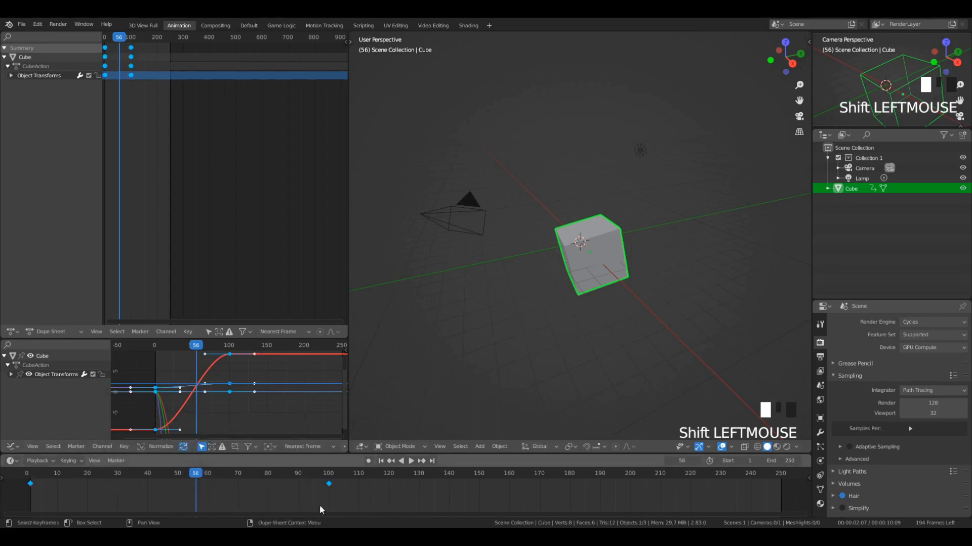
{"action": "key", "text": "b"}
{"action": "left_click_drag", "start_coordinate": [354, 501], "coordinate": [374, 495]}
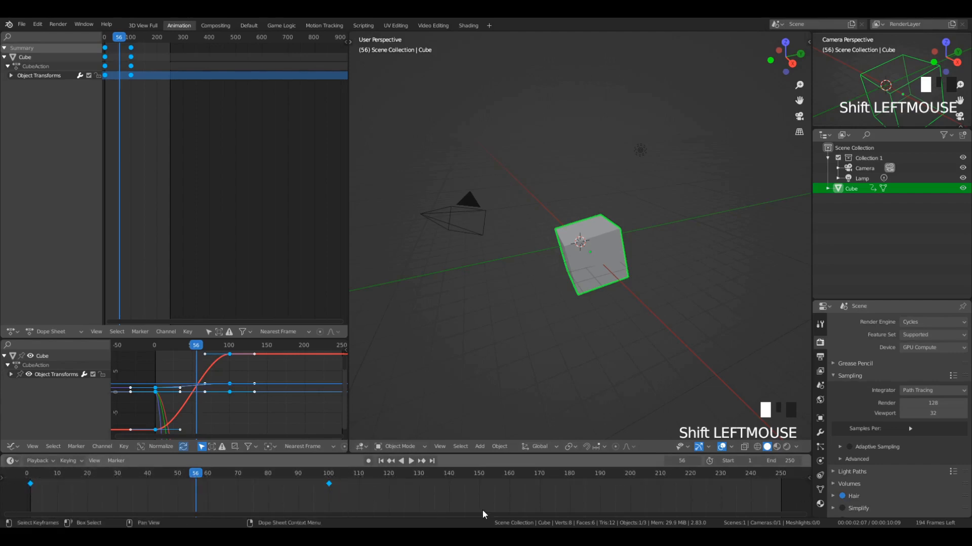
{"action": "double_click", "coordinate": [329, 484]}
{"action": "left_click", "coordinate": [31, 483], "text": "shift"}
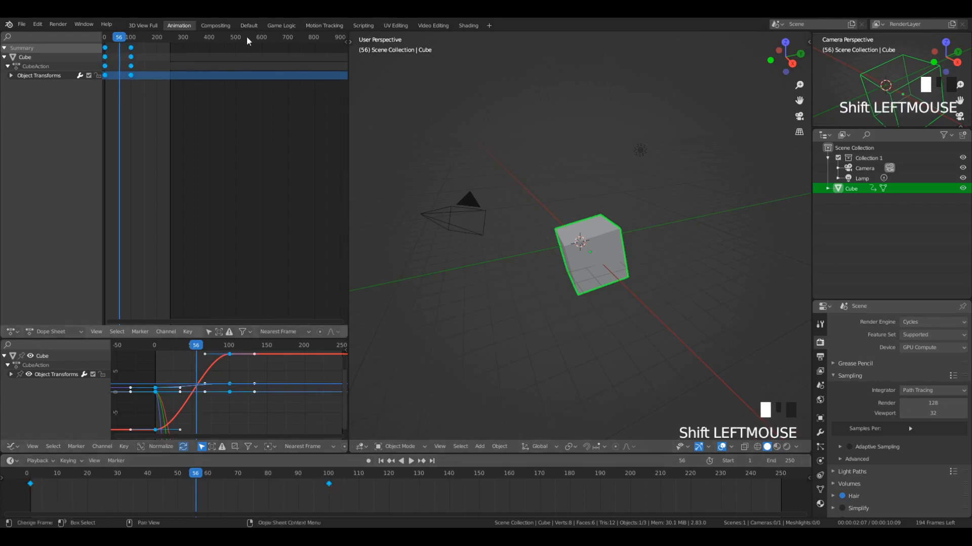
- In the Default workspace, set both keyframes' interpolation to Linear and play the animation from frame 1
{"action": "left_click", "coordinate": [255, 26]}
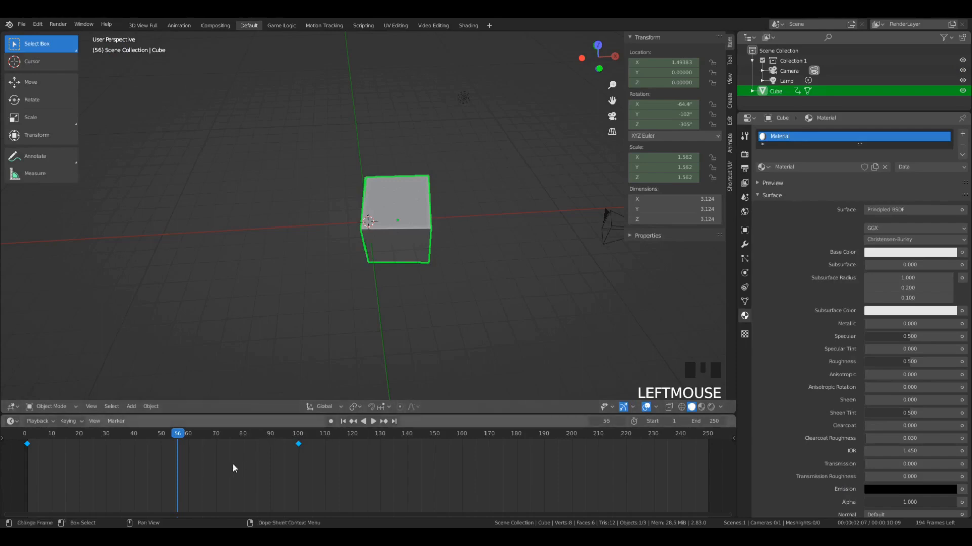
{"action": "key", "text": "t"}
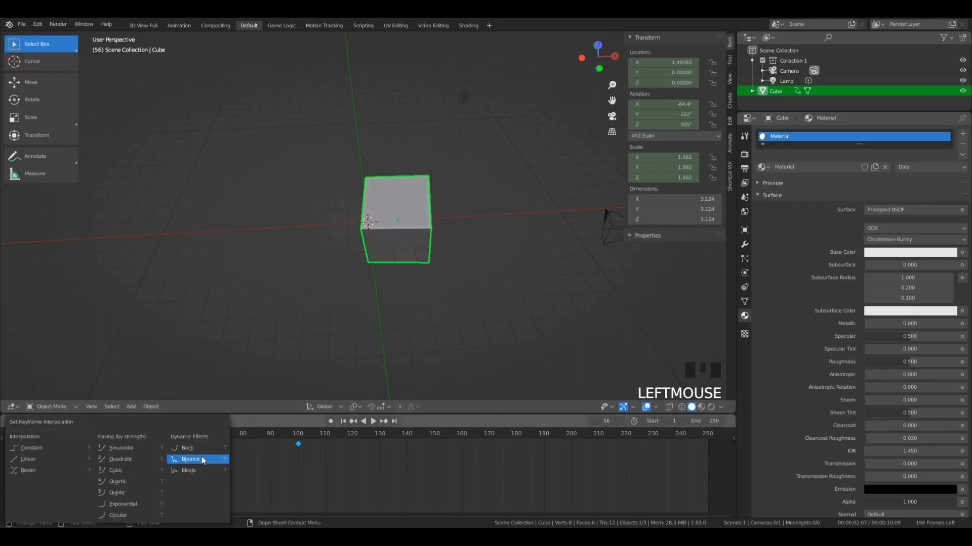
{"action": "left_click", "coordinate": [59, 463]}
{"action": "key", "text": "shift+Left"}
{"action": "key", "text": "space"}
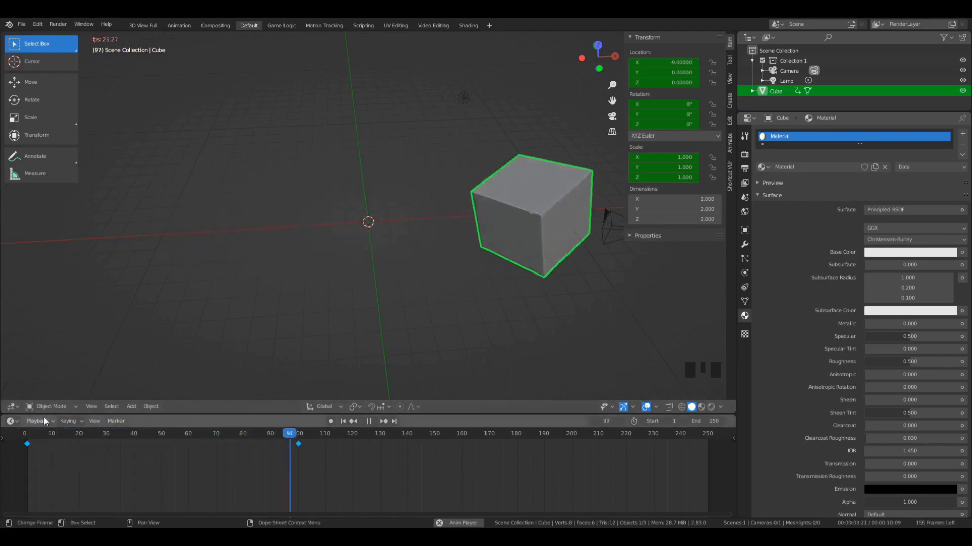
- Replay the cube's Linear keyframe animation from about frame 6 and stop the playback
{"action": "key", "text": "space"}
{"action": "left_click", "coordinate": [39, 433]}
{"action": "key", "text": "space"}
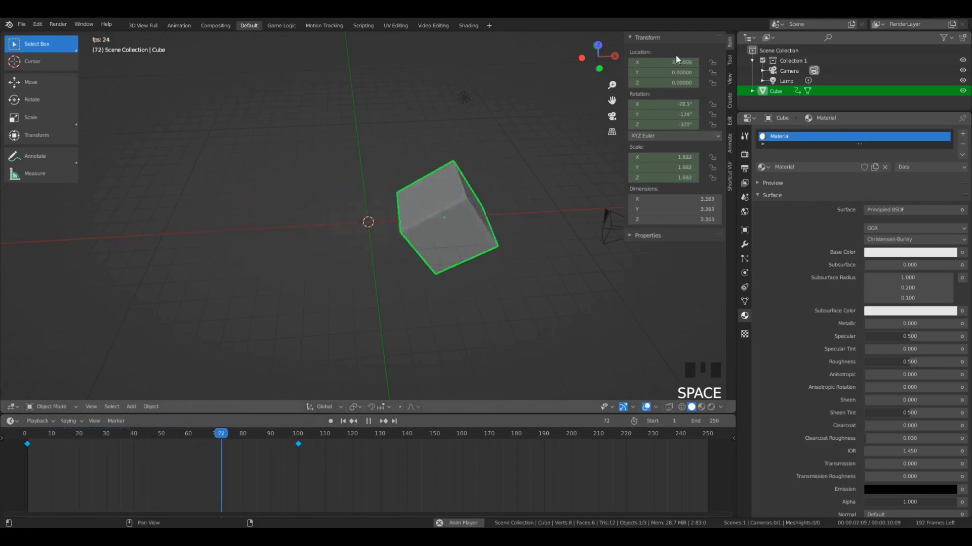
{"action": "key", "text": "space"}
- Set the selected cube keyframes' interpolation to Circular and play the animation from frame 21
{"action": "key", "text": "t"}
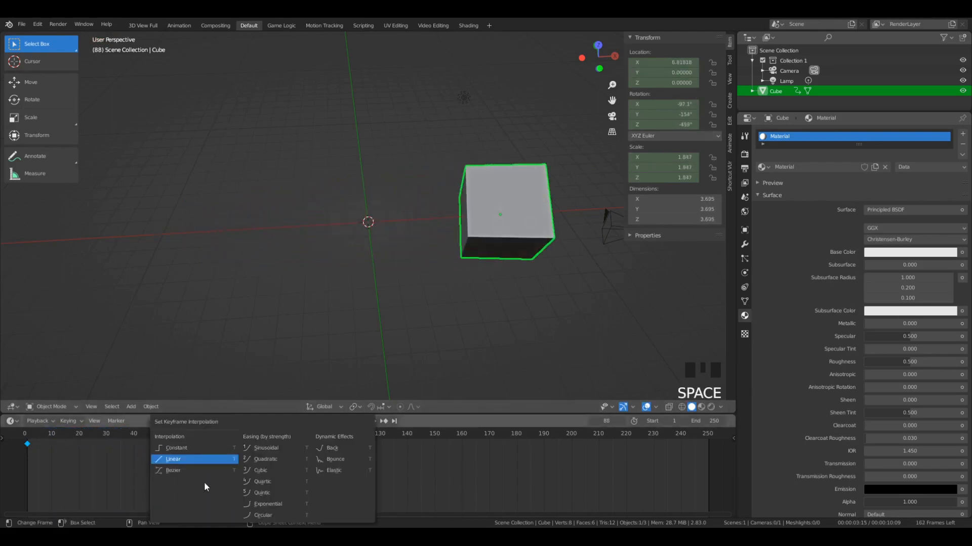
{"action": "left_click", "coordinate": [270, 516]}
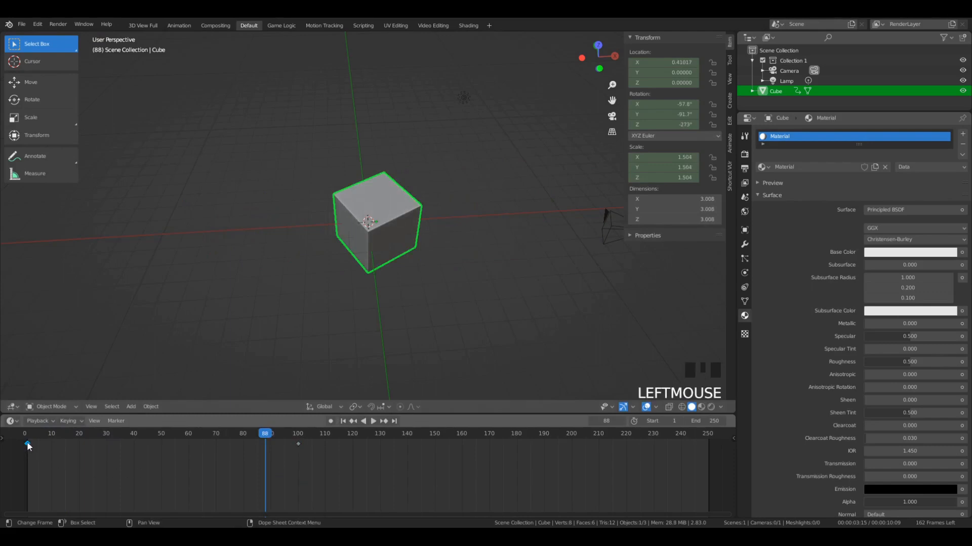
{"action": "left_click_drag", "start_coordinate": [27, 444], "coordinate": [81, 436]}
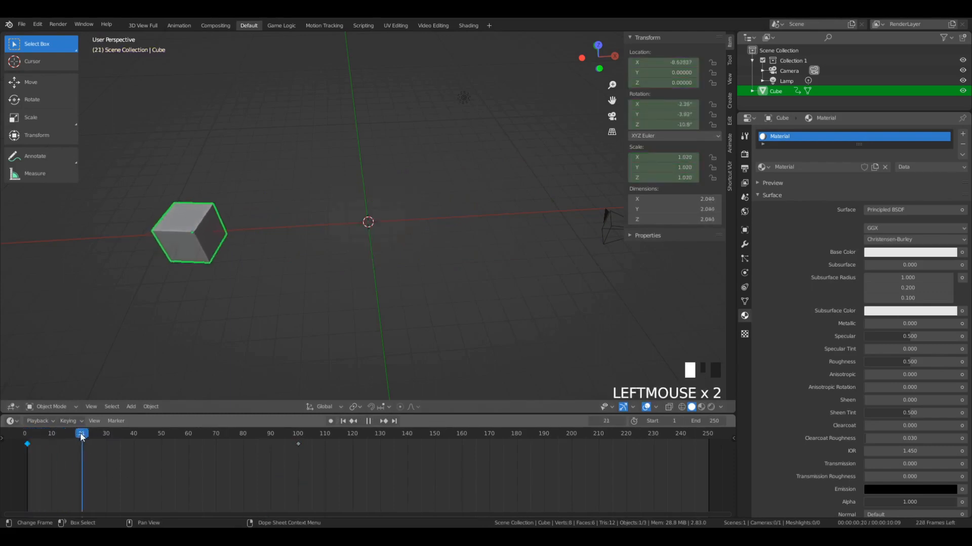
{"action": "key", "text": "space"}
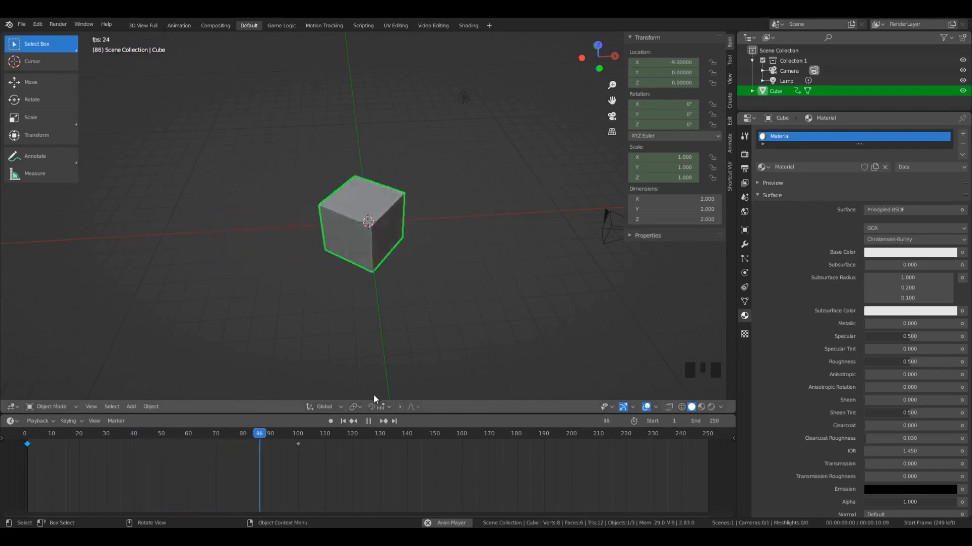
{"action": "key", "text": "space"}
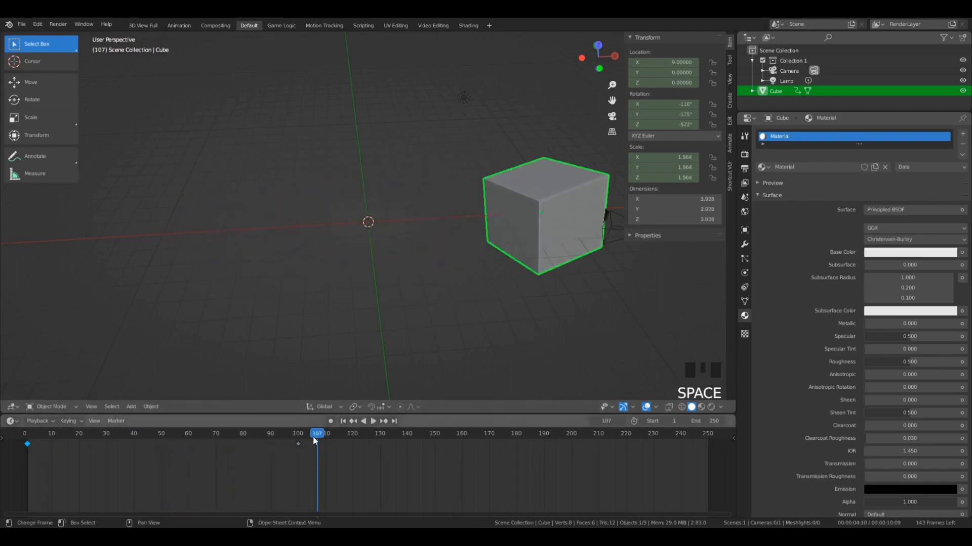
- Switch the keyframe interpolation back to Linear and play the cube's motion from frame 15
{"action": "left_click", "coordinate": [64, 468]}
{"action": "key", "text": "t"}
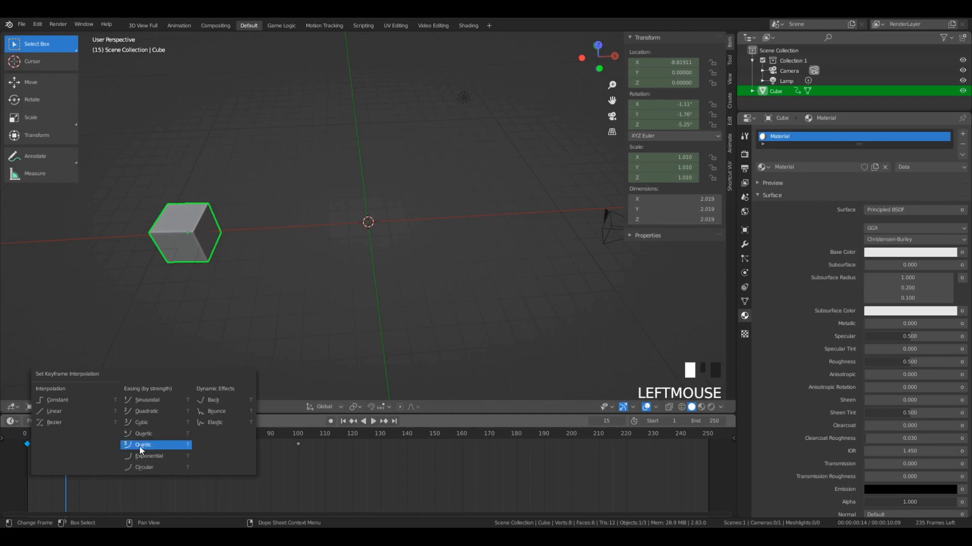
{"action": "left_click", "coordinate": [68, 411]}
{"action": "key", "text": "space"}
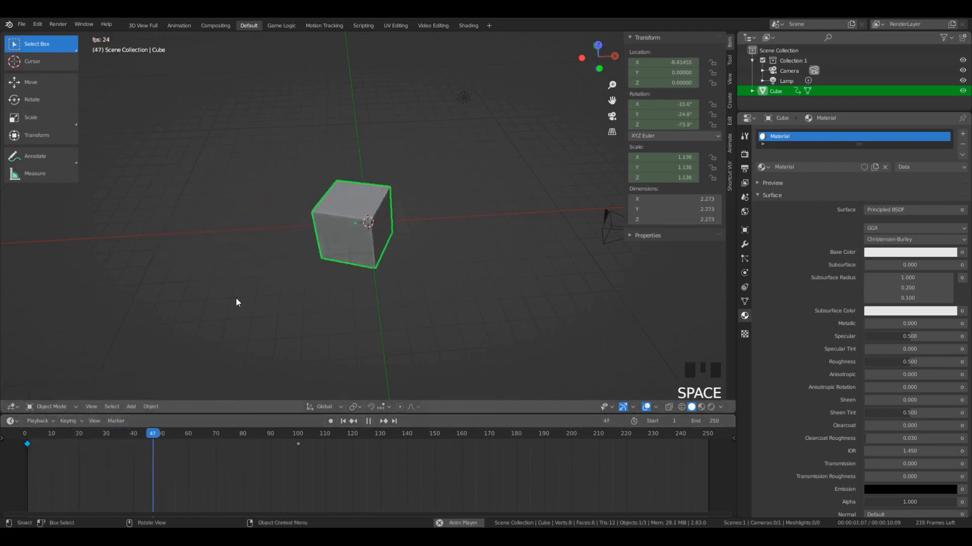
{"action": "key", "text": "space"}
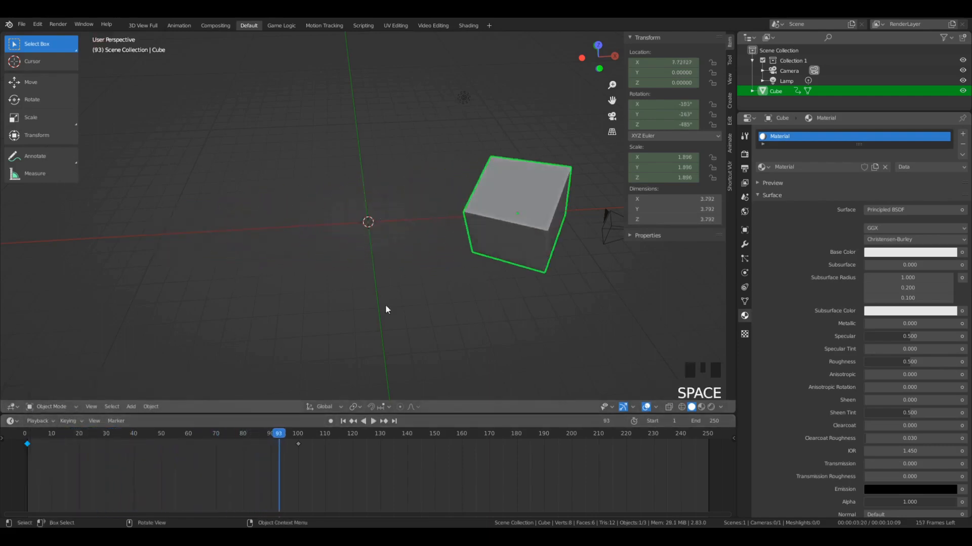
- Set the keyframe interpolation to Bezier and play the cube's motion from about frame 20
{"action": "key", "text": "t"}
{"action": "left_click", "coordinate": [183, 469]}
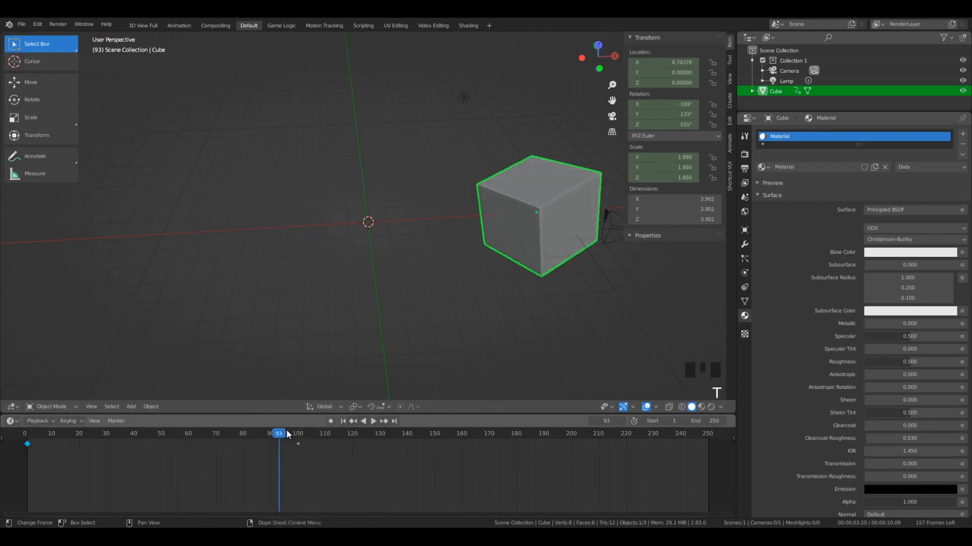
{"action": "left_click_drag", "start_coordinate": [287, 434], "coordinate": [79, 456]}
{"action": "key", "text": "space"}
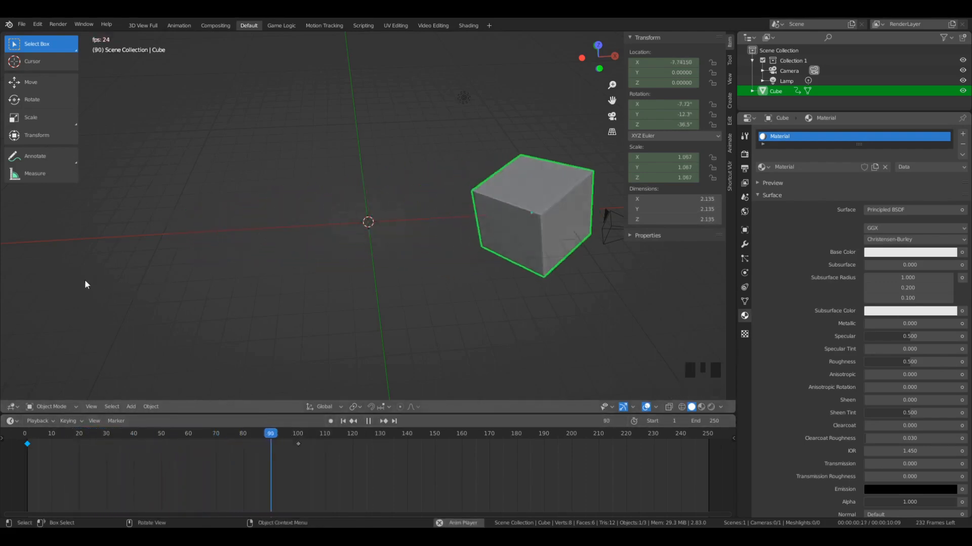
{"action": "key", "text": "space"}
{"action": "scroll", "coordinate": [506, 238], "scroll_direction": "down", "scroll_amount": 2}
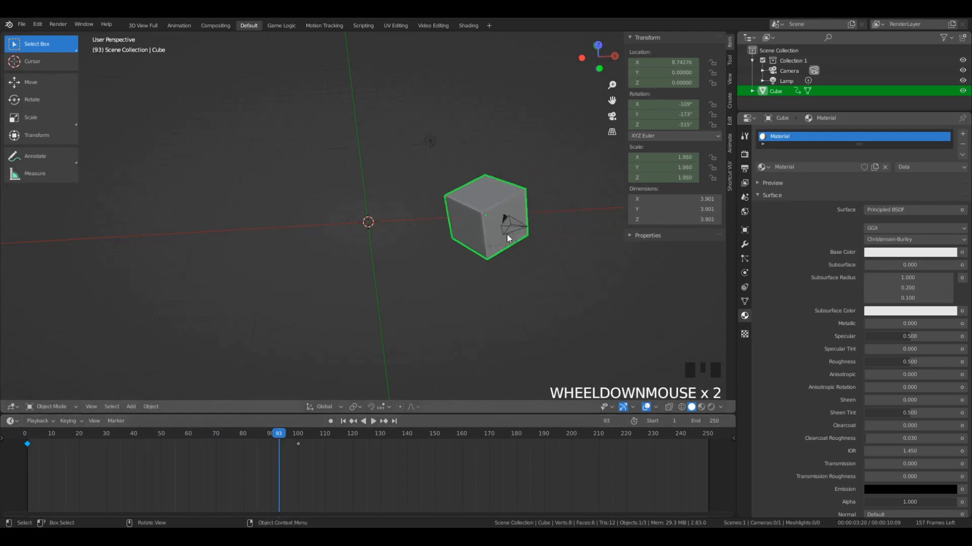
{"action": "scroll", "coordinate": [506, 237], "scroll_direction": "up", "scroll_amount": 4}
- Set the keyframe interpolation to the Back dynamic effect and scrub the timeline to frame 100
{"action": "key", "text": "t"}
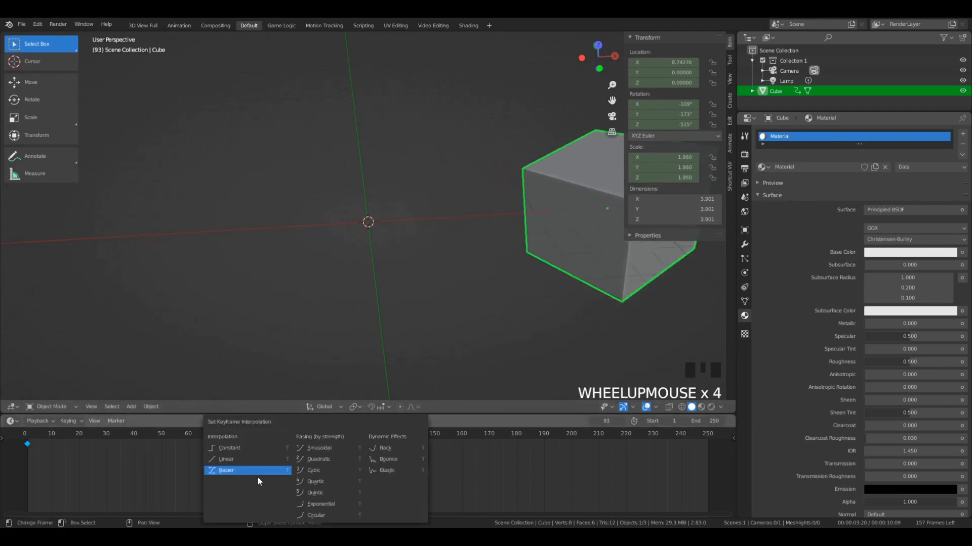
{"action": "left_click", "coordinate": [406, 445]}
{"action": "left_click_drag", "start_coordinate": [280, 440], "coordinate": [297, 470]}
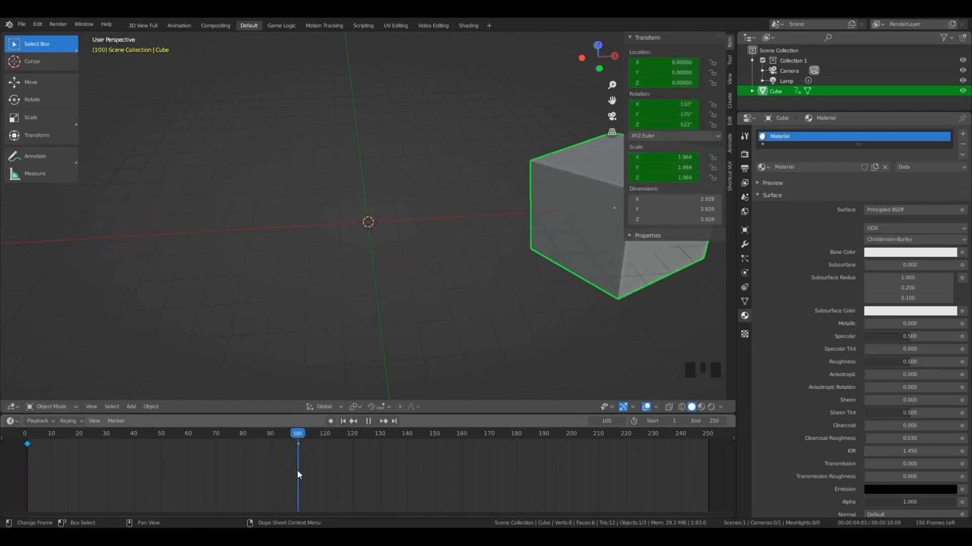
- View the scene from above, apply the Back interpolation again and play the animation repeatedly from the start
{"action": "scroll", "coordinate": [508, 172], "scroll_direction": "down", "scroll_amount": 4}
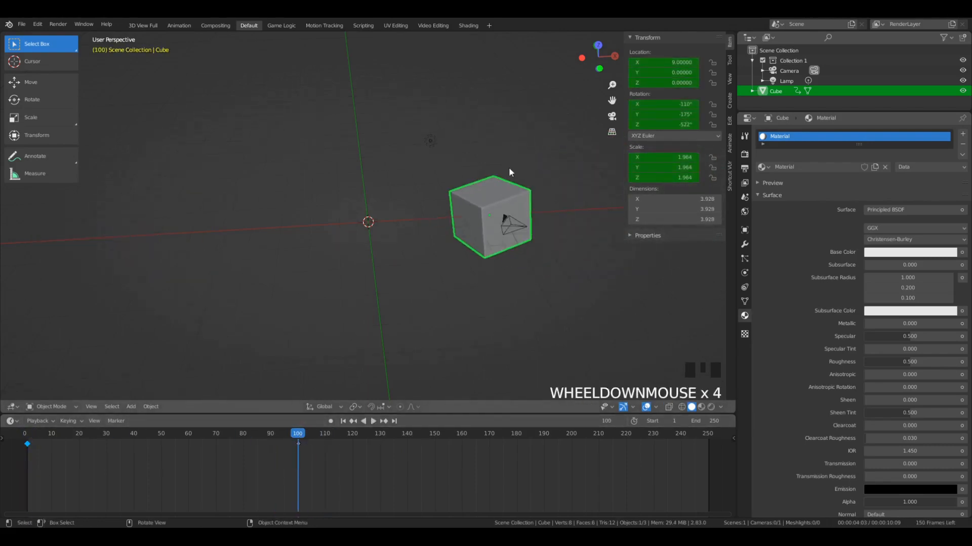
{"action": "key", "text": "KP_7"}
{"action": "key", "text": "t"}
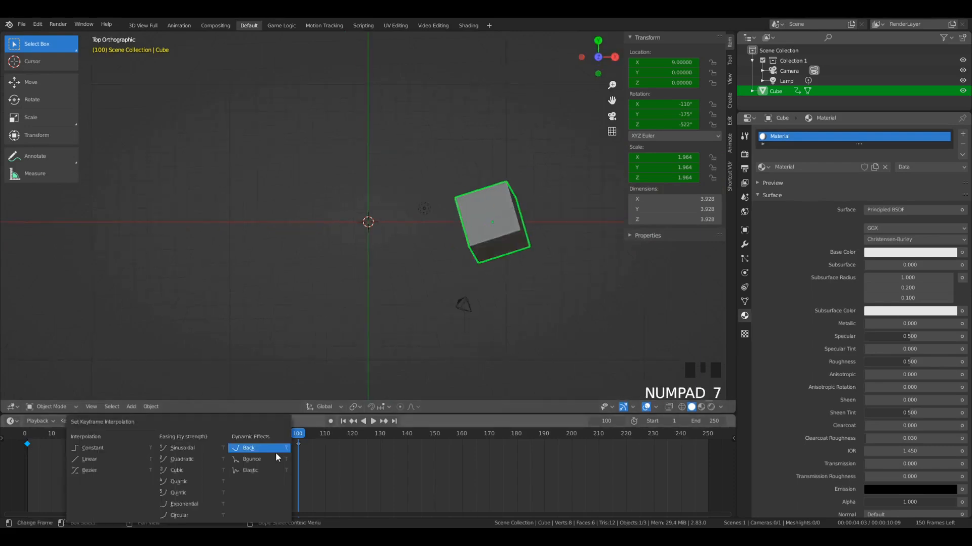
{"action": "left_click", "coordinate": [236, 448]}
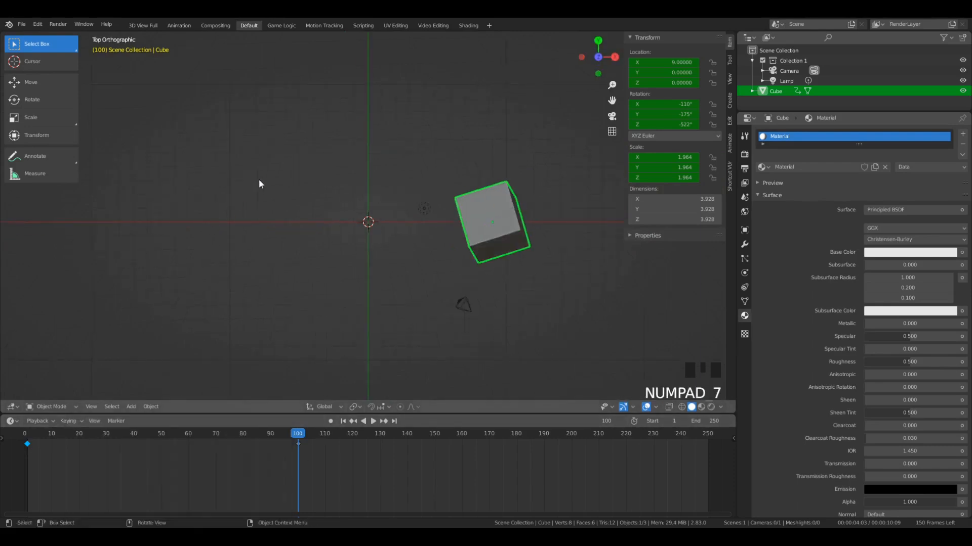
{"action": "left_click", "coordinate": [21, 433]}
{"action": "left_click", "coordinate": [373, 421]}
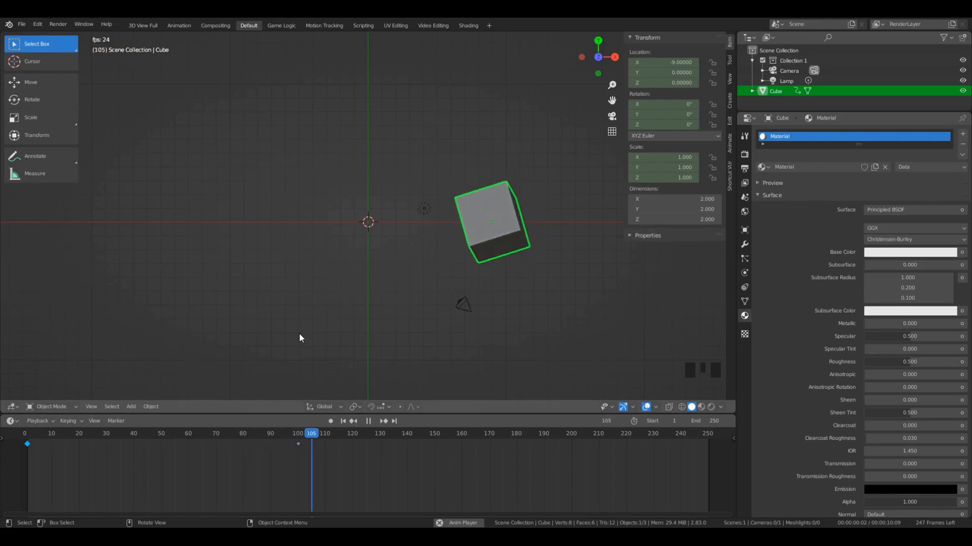
{"action": "left_click", "coordinate": [32, 439]}
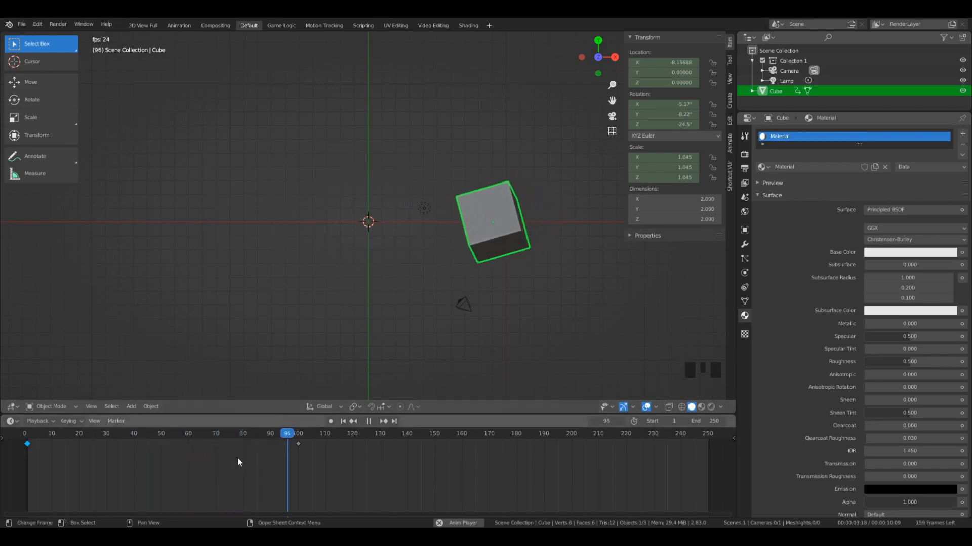
{"action": "key", "text": "space"}
{"action": "key", "text": "space"}
{"action": "key", "text": "space"}
{"action": "key", "text": "space"}
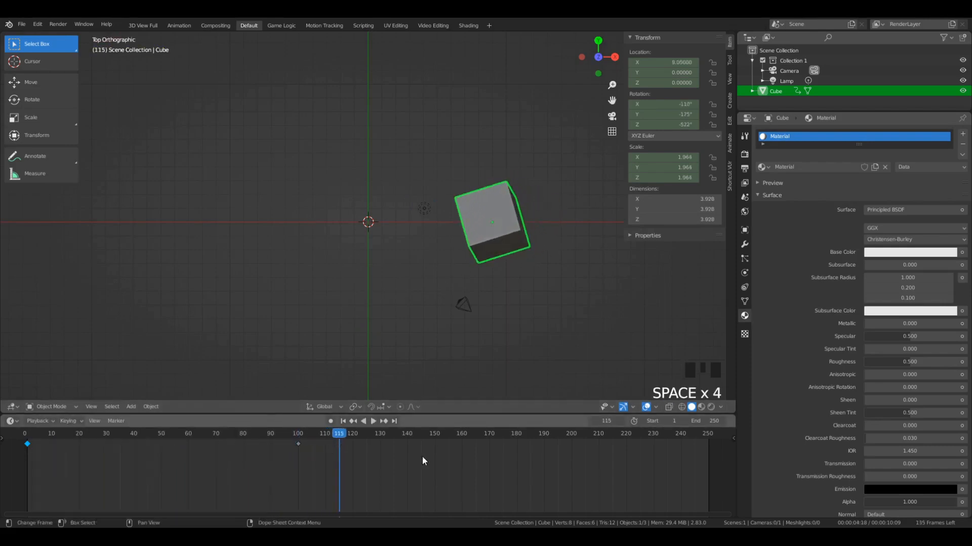
- Select both cube keyframes at frames 1 and 100, set their interpolation to Bounce and play the animation
{"action": "left_click_drag", "start_coordinate": [356, 469], "coordinate": [42, 437]}
{"action": "key", "text": "t"}
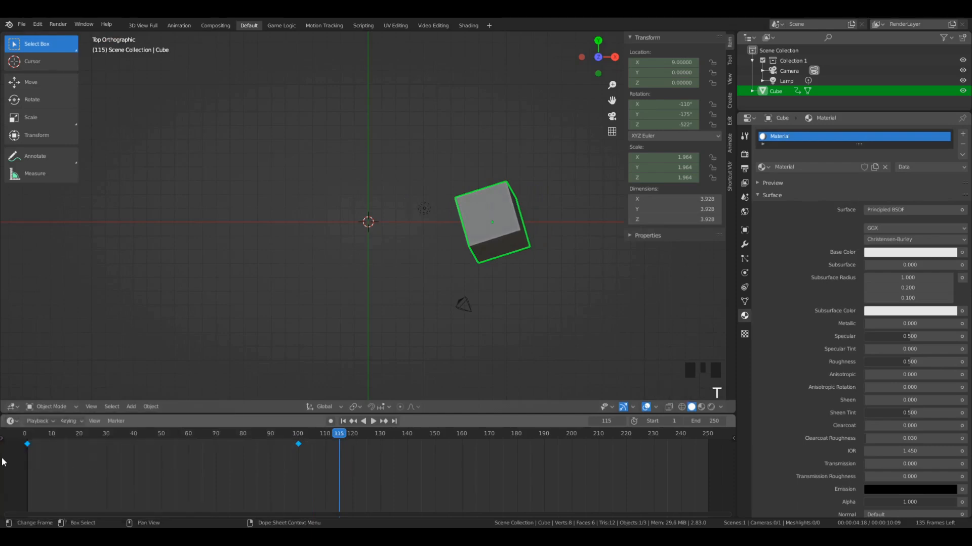
{"action": "left_click", "coordinate": [2, 461]}
{"action": "key", "text": "space"}
{"action": "key", "text": "super"}
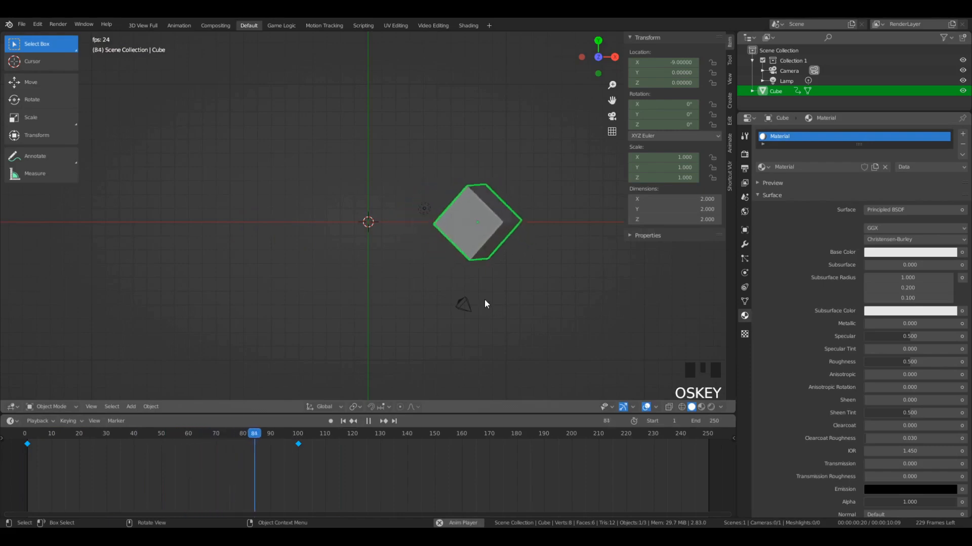
{"action": "key", "text": "space"}
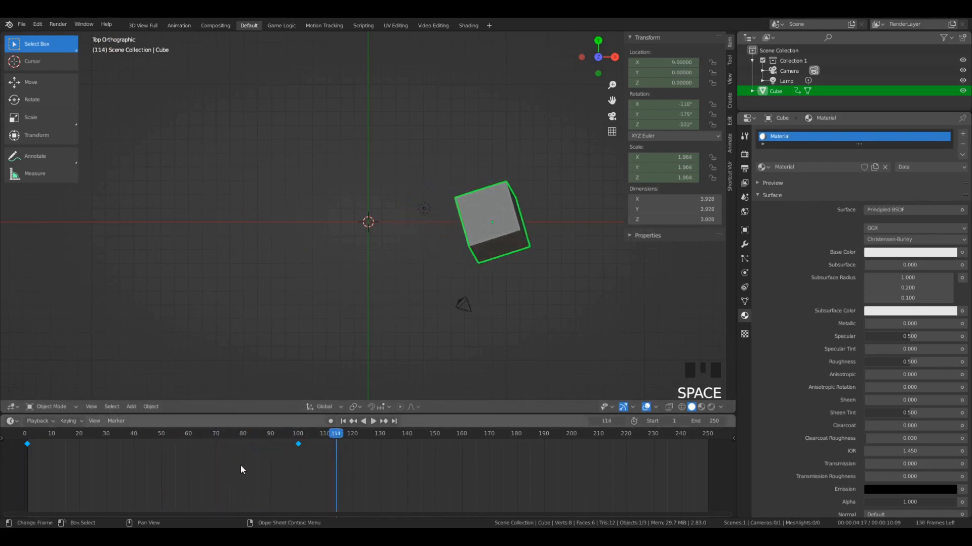
- Set both keyframes' interpolation to Elastic and play the animation from frame 0
{"action": "key", "text": "t"}
{"action": "left_click", "coordinate": [24, 440]}
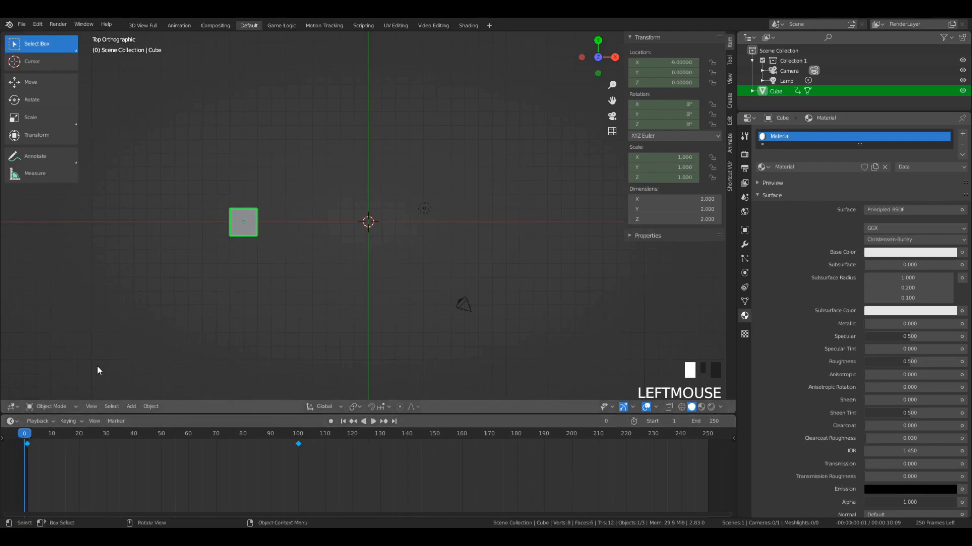
{"action": "key", "text": "space"}
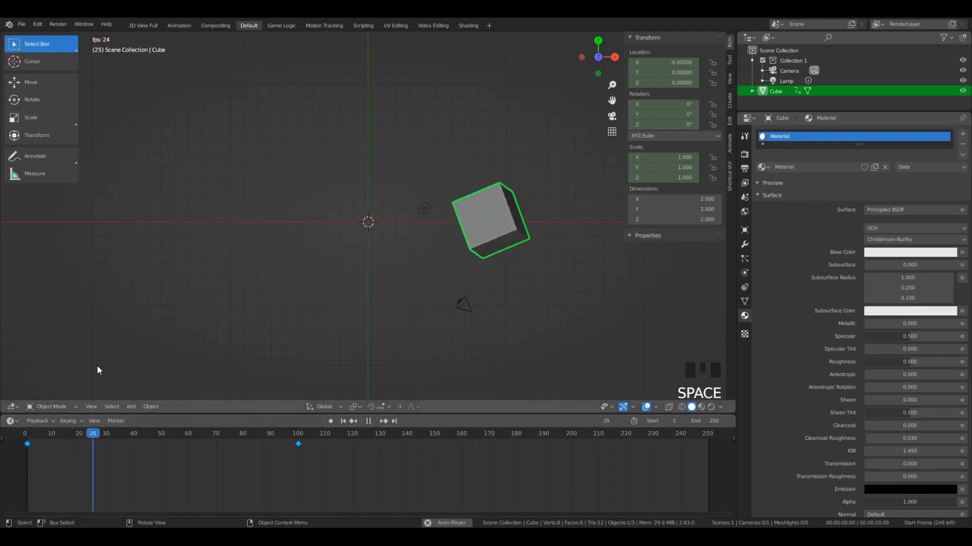
- Replay the Elastic animation from its first frames, examine the cube's motion from several angles and stop at frame 24
{"action": "left_click", "coordinate": [59, 439]}
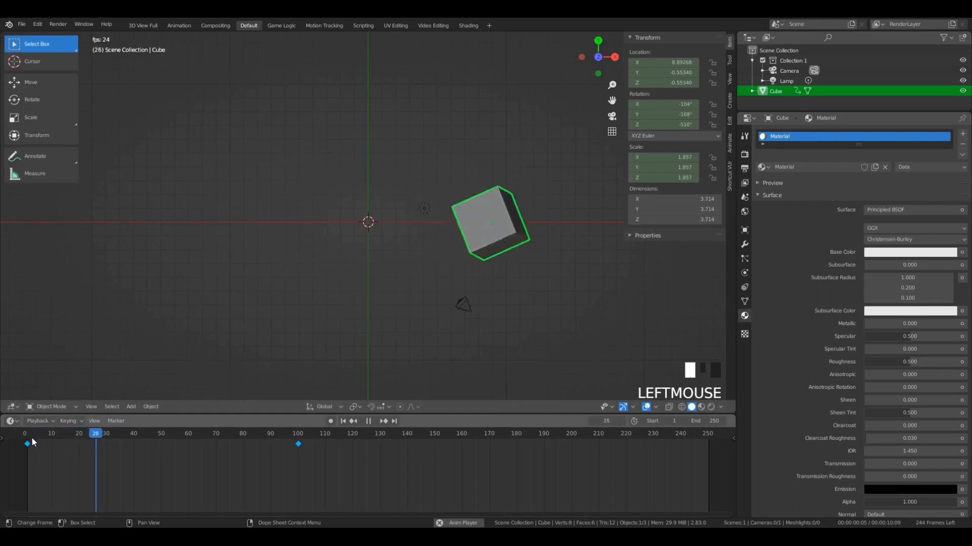
{"action": "middle_click_drag", "start_coordinate": [403, 330], "coordinate": [429, 239]}
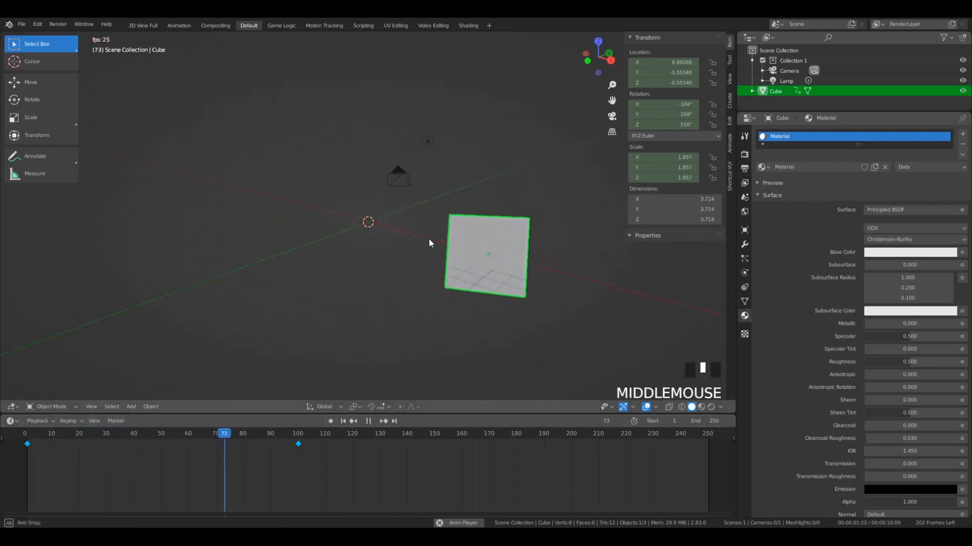
{"action": "left_click", "coordinate": [30, 435]}
{"action": "middle_click_drag", "start_coordinate": [469, 271], "coordinate": [306, 202]}
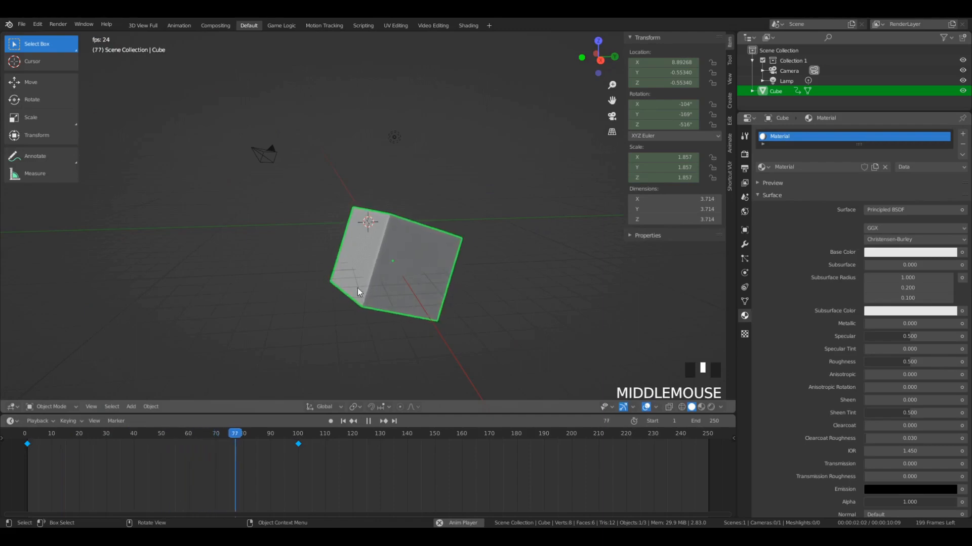
{"action": "mouse_move", "coordinate": [357, 287]}
{"action": "middle_mouse_down"}
{"action": "mouse_move", "coordinate": [454, 280]}
{"action": "mouse_move", "coordinate": [364, 302]}
{"action": "middle_mouse_up"}
{"action": "middle_click_drag", "start_coordinate": [547, 310], "coordinate": [359, 264]}
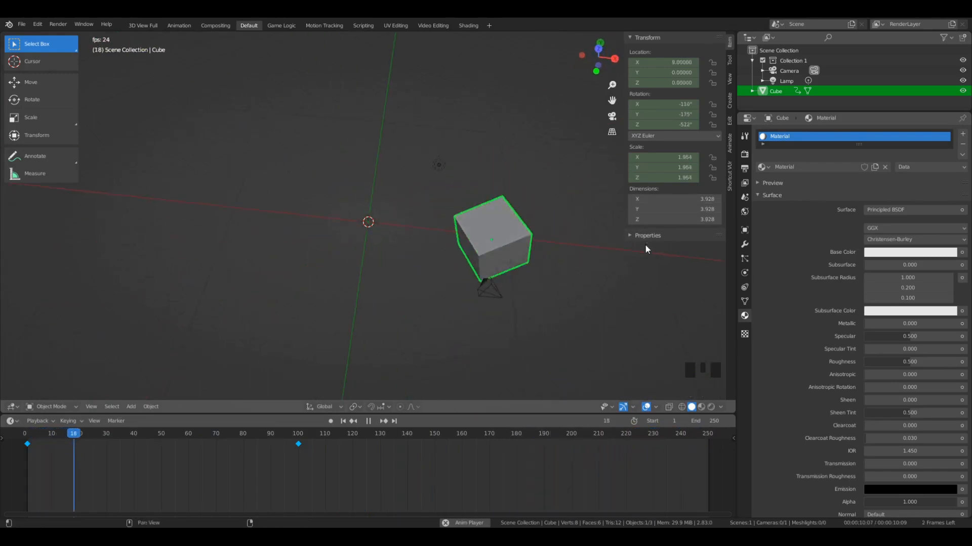
{"action": "key", "text": "space"}
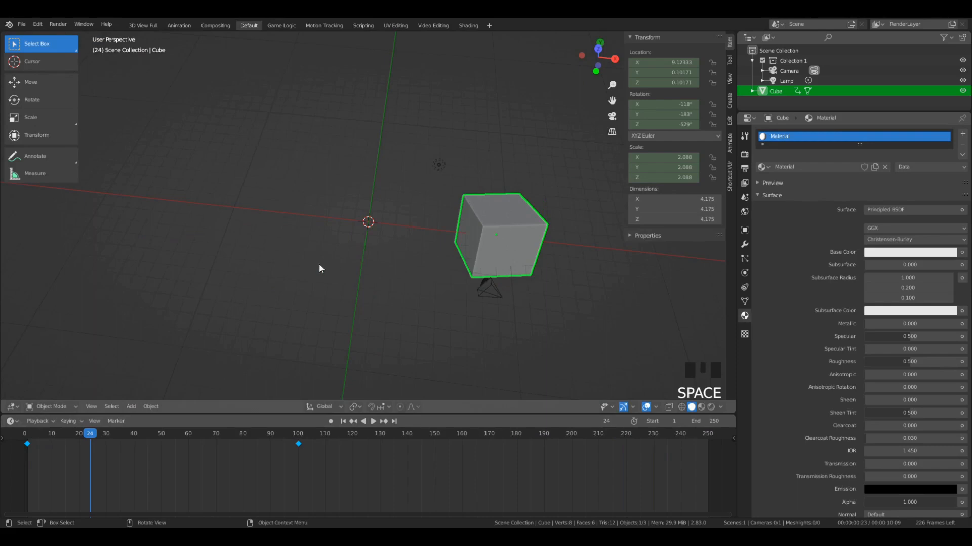
- Set the timeline's active keying set to LocRotScale and check the setting
{"action": "key", "text": "i"}
{"action": "key", "text": "i"}
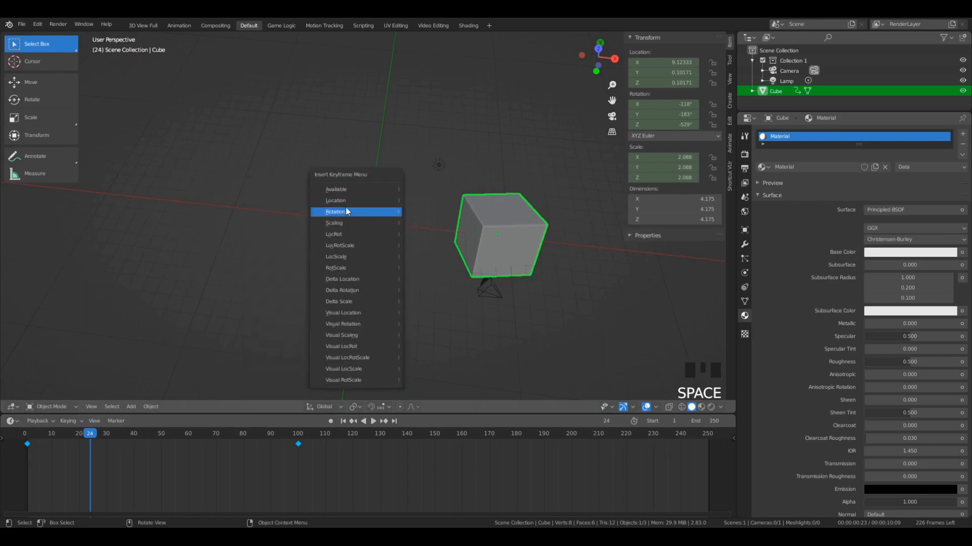
{"action": "left_click", "coordinate": [67, 422]}
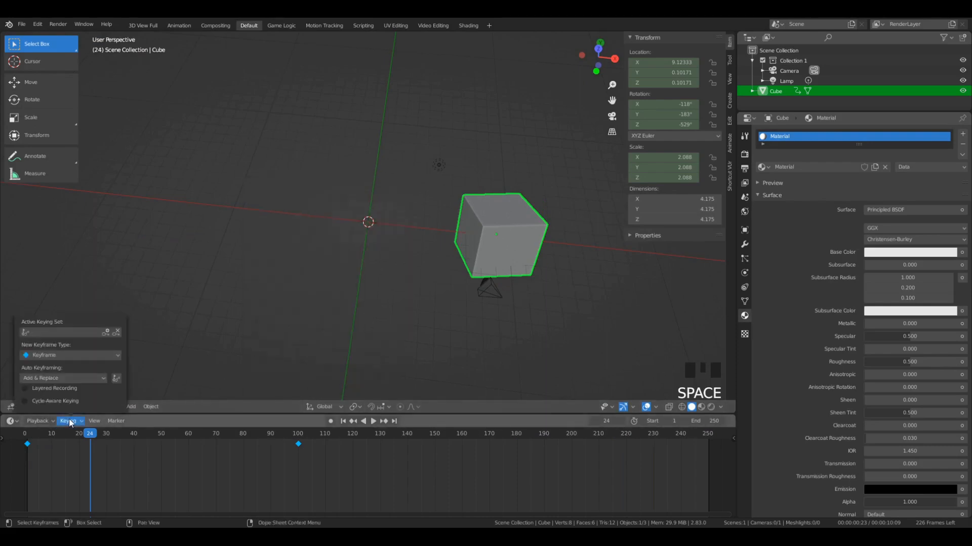
{"action": "left_click", "coordinate": [65, 334]}
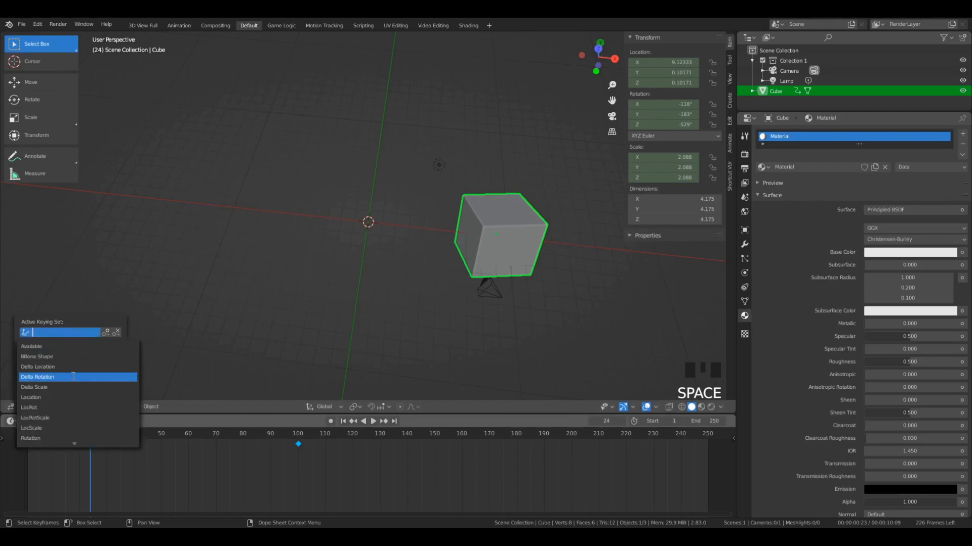
{"action": "left_click", "coordinate": [66, 428]}
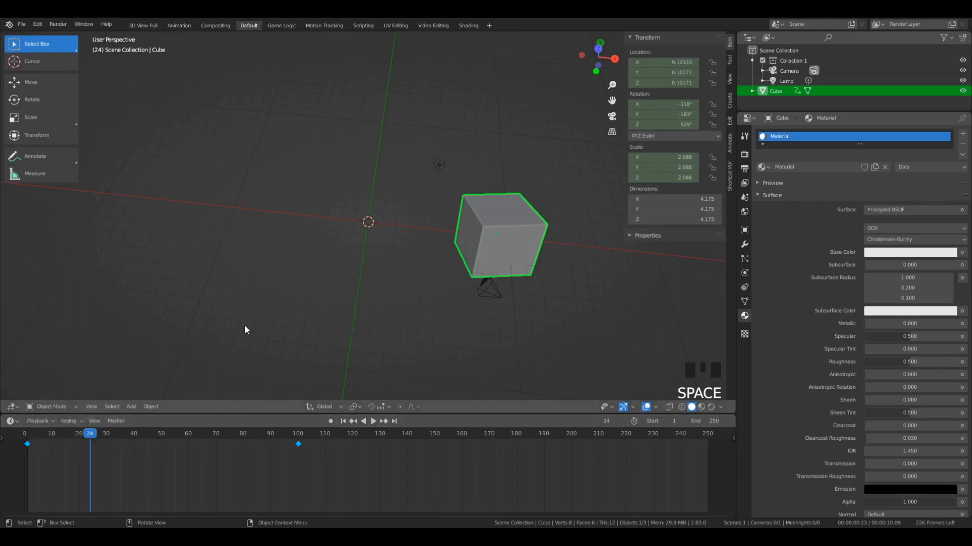
{"action": "left_click", "coordinate": [80, 422]}
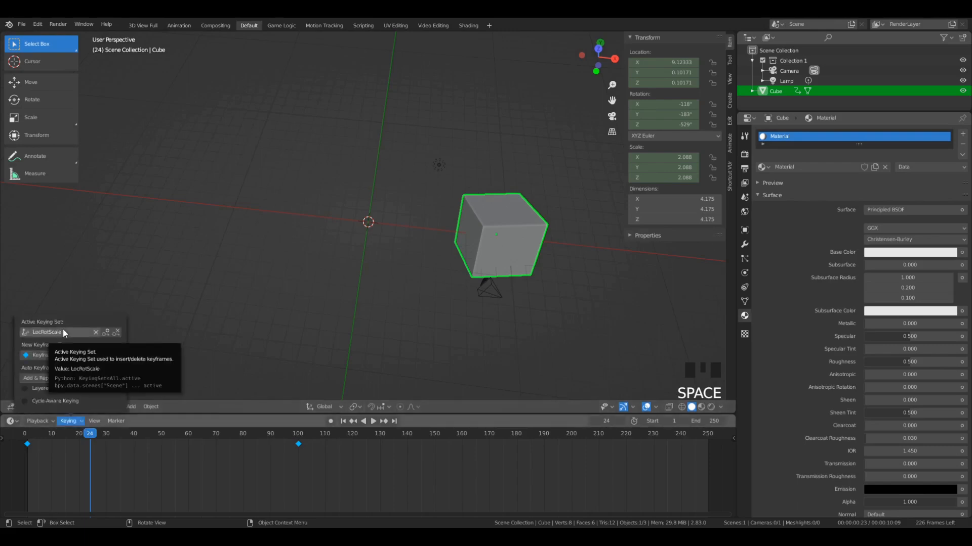
- Insert a keyframe for the cube at frame 24 using the active keying set, and turn on Auto Keying
{"action": "key", "text": "i"}
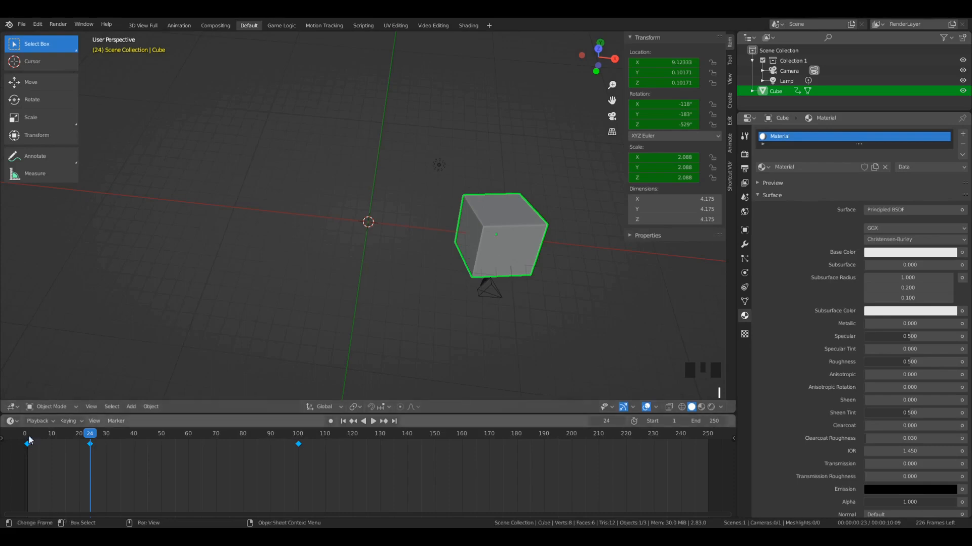
{"action": "left_click", "coordinate": [65, 422]}
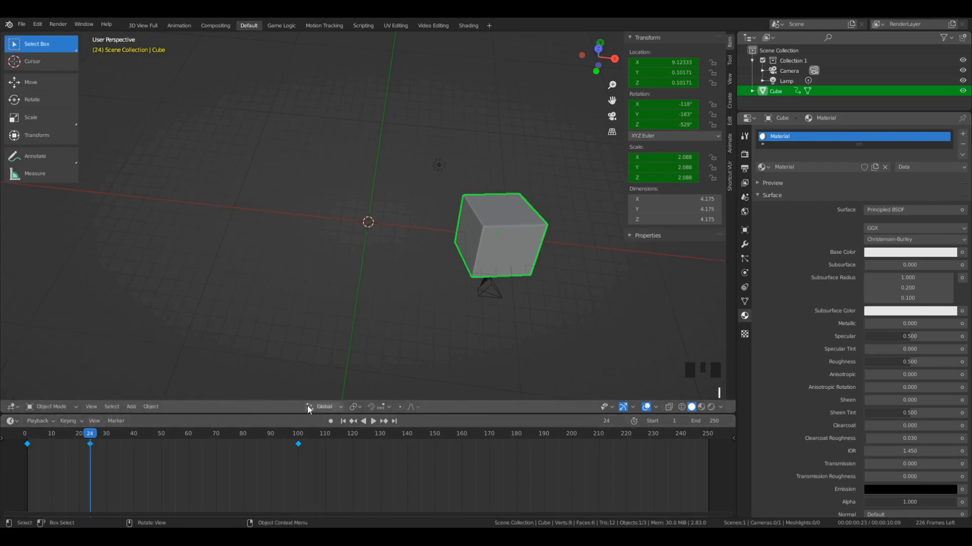
{"action": "left_click", "coordinate": [330, 421]}
- Play the animation to frame 56 and move the cube there to about X -8.63, Y -1.31, Z 0.55, recording an automatic keyframe
{"action": "key", "text": "space"}
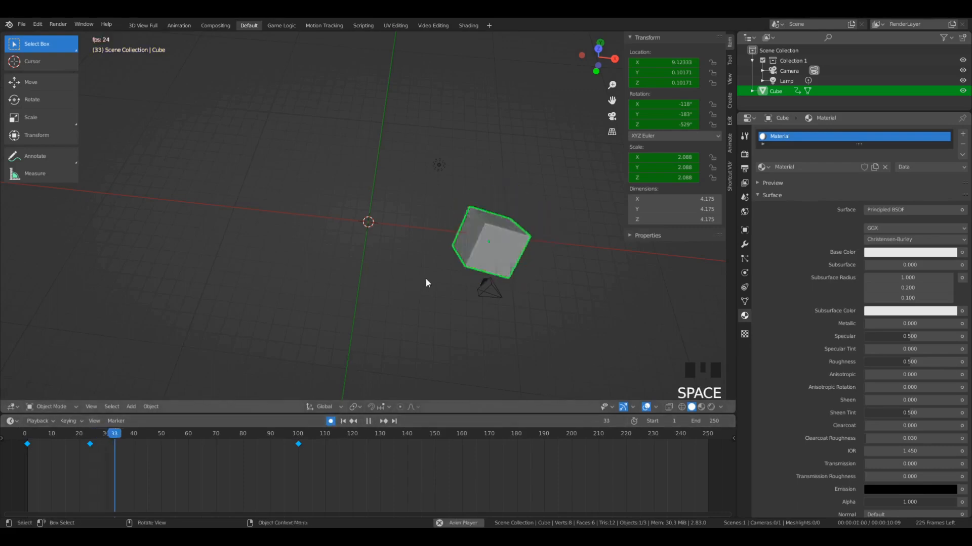
{"action": "key", "text": "space"}
{"action": "key", "text": "g"}
{"action": "left_click", "coordinate": [202, 273]}
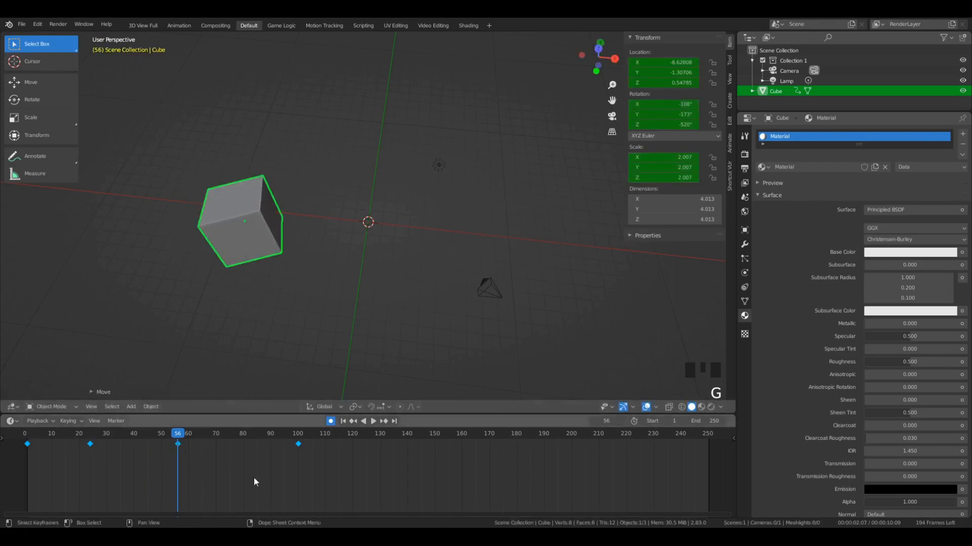
- Replay the animation with the new keyframes at frames 24 and 56, and bring the playhead to frame 100
{"action": "left_click_drag", "start_coordinate": [178, 436], "coordinate": [709, 456]}
{"action": "key", "text": "space"}
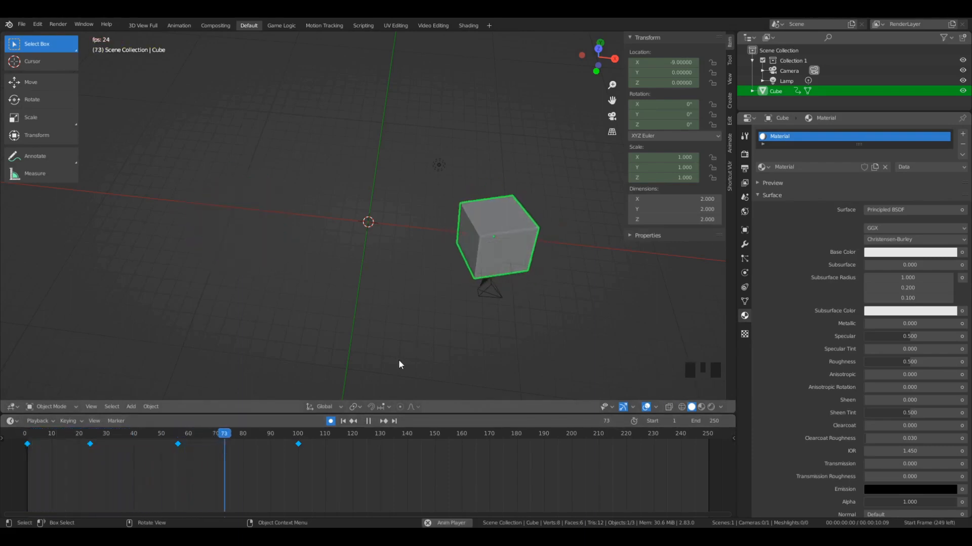
{"action": "key", "text": "space"}
{"action": "left_click_drag", "start_coordinate": [218, 436], "coordinate": [299, 504]}
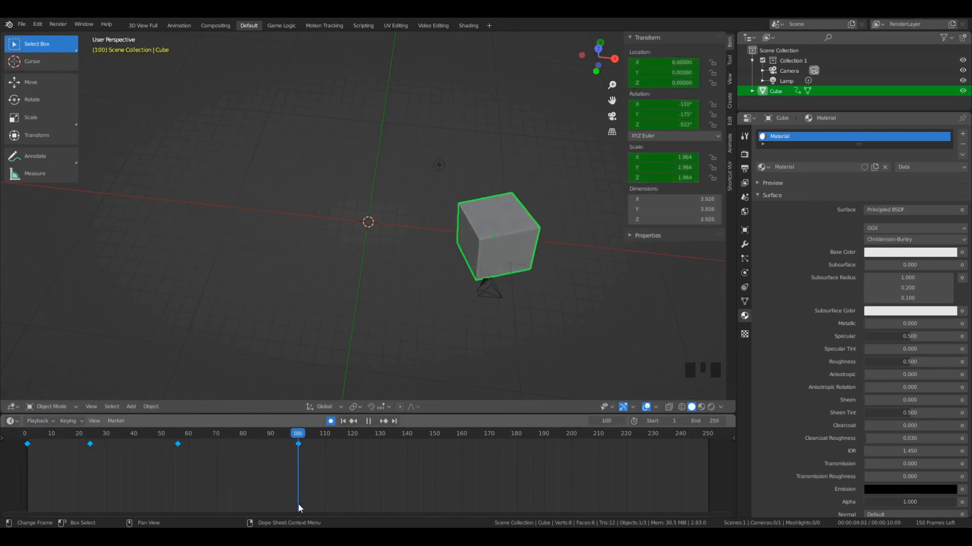
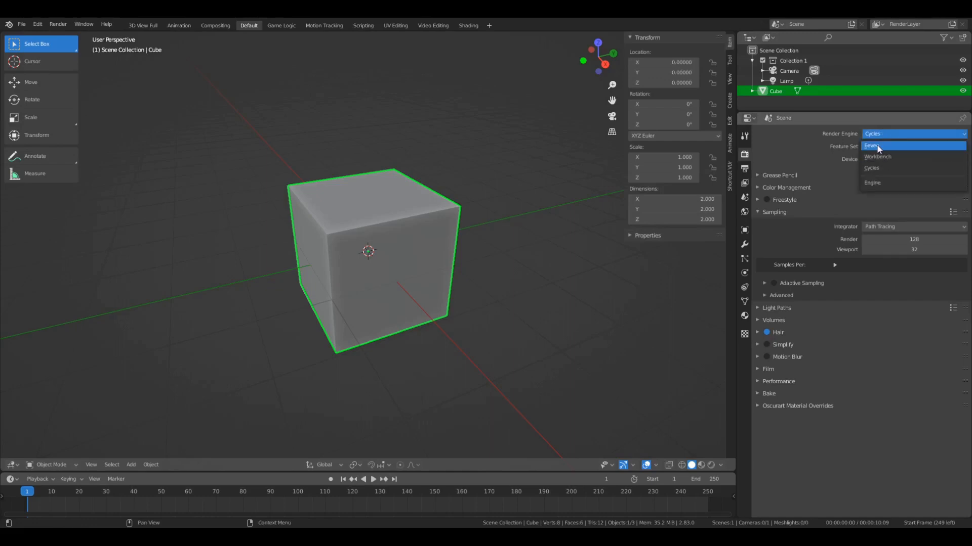
- Set the render engine to Eevee and open the Video Editing workspace
{"action": "left_click", "coordinate": [877, 146]}
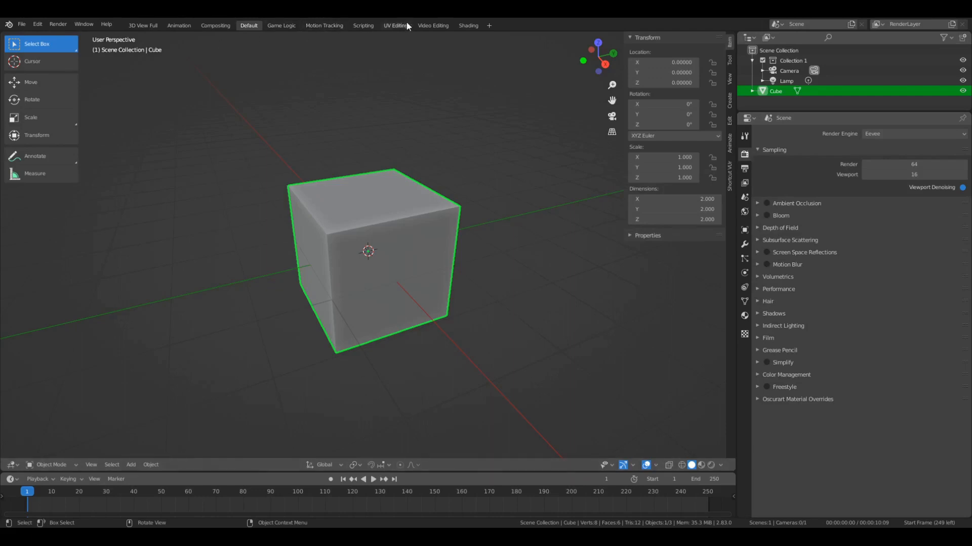
{"action": "left_click", "coordinate": [430, 25]}
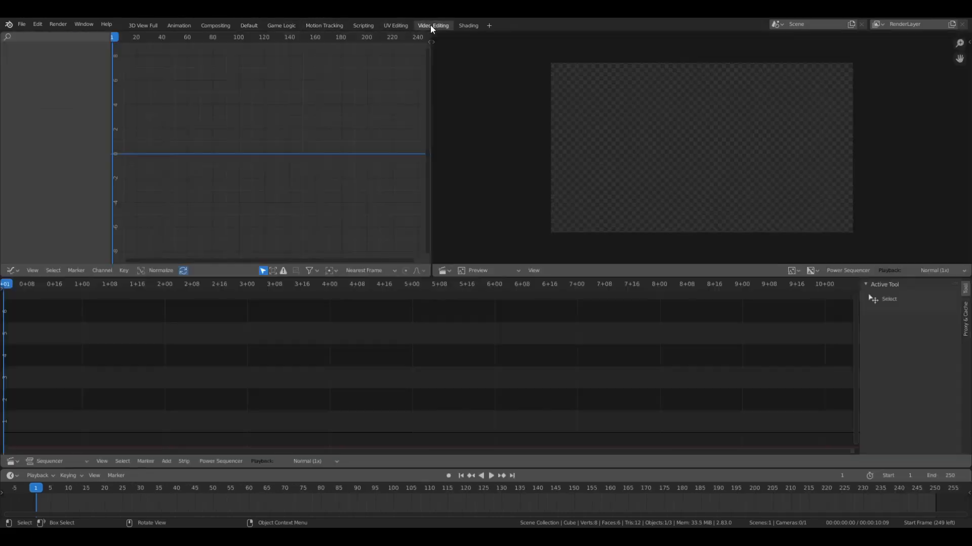
- Add the sound file The_High_Line.mp3 as a strip in the sequencer
{"action": "key", "text": "shift+a"}
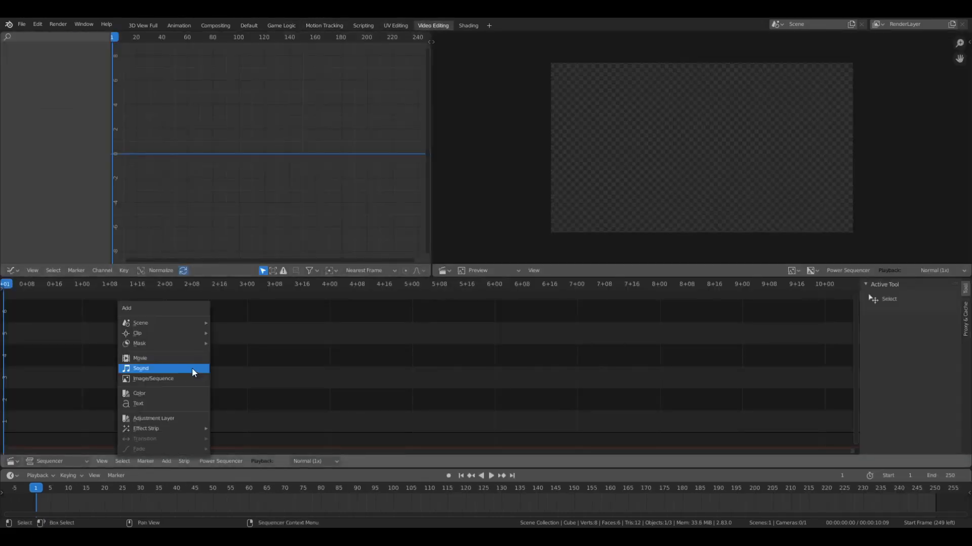
{"action": "key", "text": "Escape"}
{"action": "key", "text": "shift+a"}
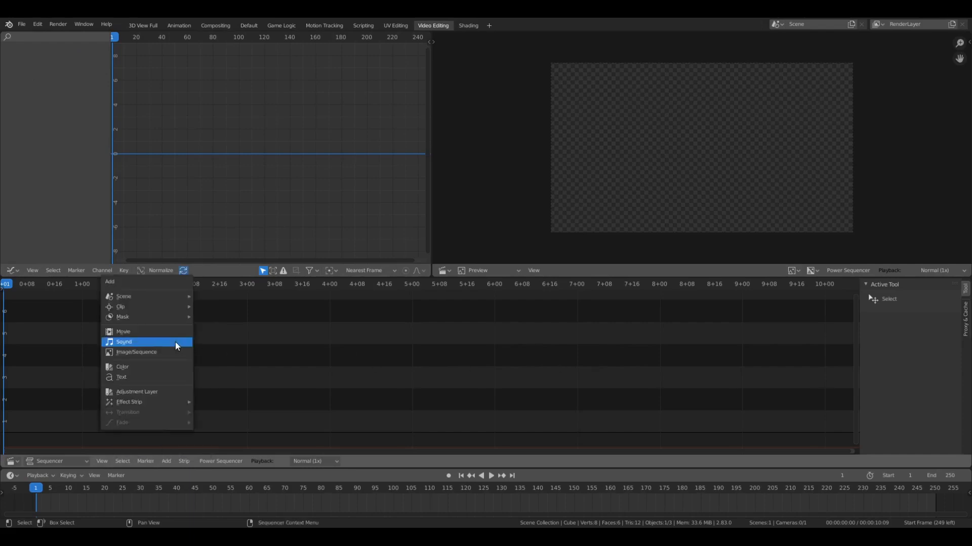
{"action": "left_click", "coordinate": [176, 344]}
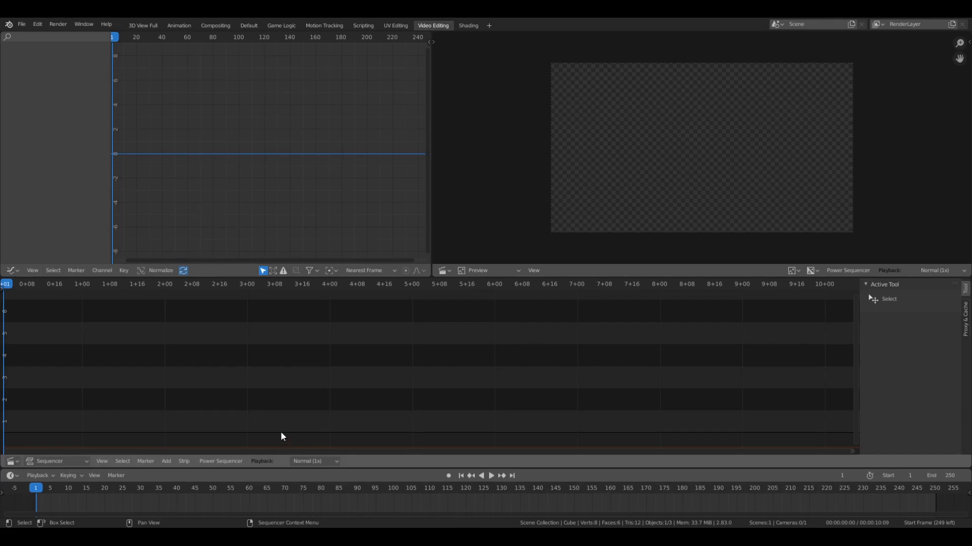
{"action": "double_click", "coordinate": [384, 346]}
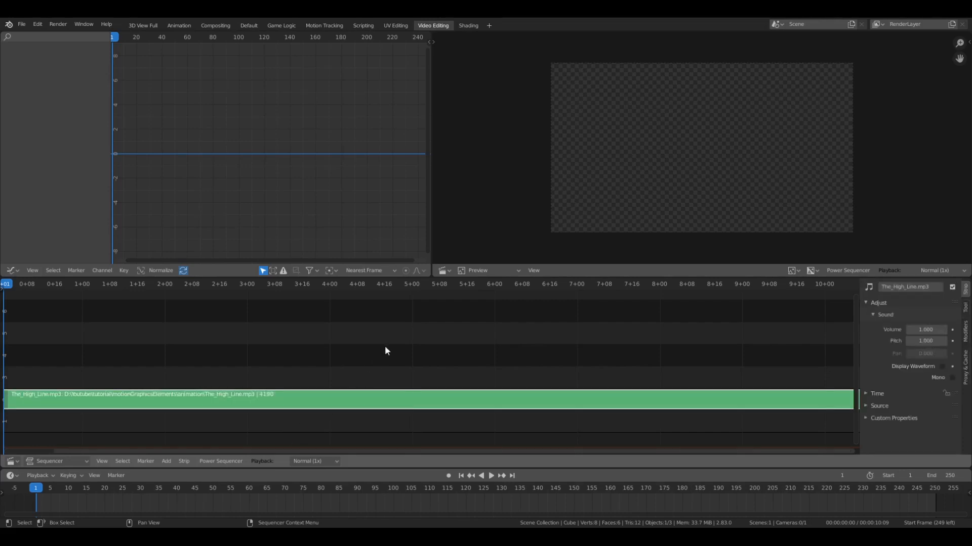
- Enable the waveform display for the The_High_Line.mp3 sound strip
{"action": "scroll", "coordinate": [336, 372], "scroll_direction": "down", "scroll_amount": 7}
{"action": "scroll", "coordinate": [463, 375], "scroll_direction": "down", "scroll_amount": 4}
{"action": "scroll", "coordinate": [470, 370], "scroll_direction": "up", "scroll_amount": 2}
{"action": "scroll", "coordinate": [487, 356], "scroll_direction": "down", "scroll_amount": 3}
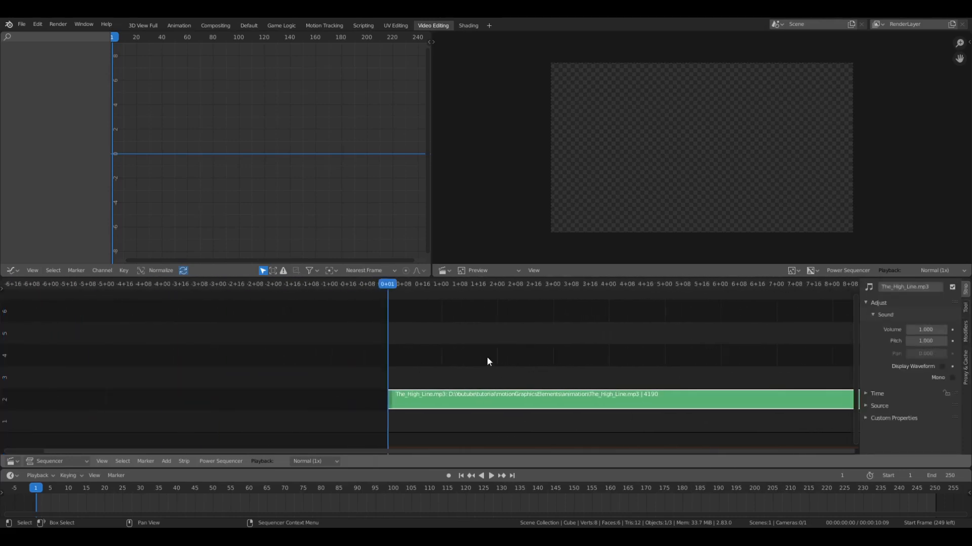
{"action": "left_click", "coordinate": [941, 365]}
{"action": "scroll", "coordinate": [576, 411], "scroll_direction": "up", "scroll_amount": 6}
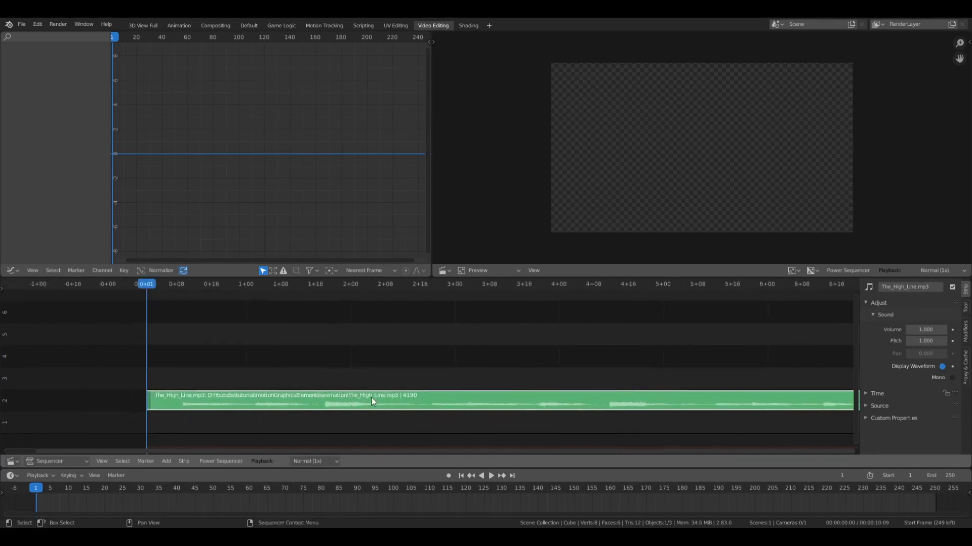
{"action": "scroll", "coordinate": [374, 394], "scroll_direction": "down", "scroll_amount": 2}
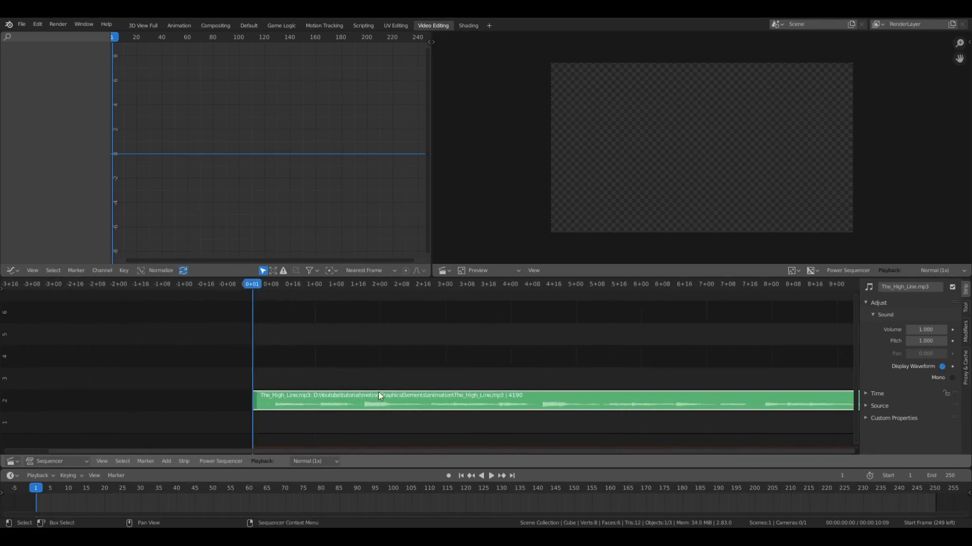
- Play the timeline to listen to the music strip and return the playhead to frame 1
{"action": "key", "text": "space"}
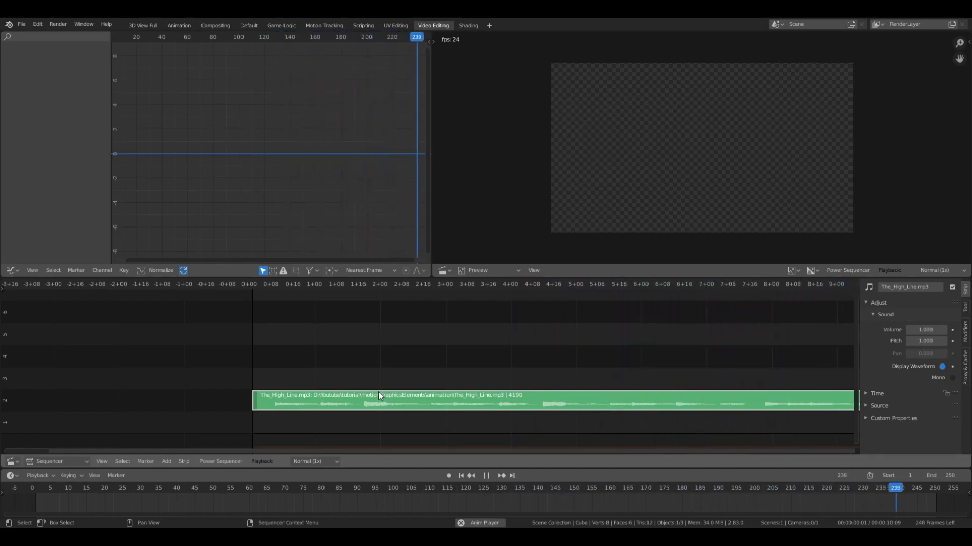
{"action": "key", "text": "space"}
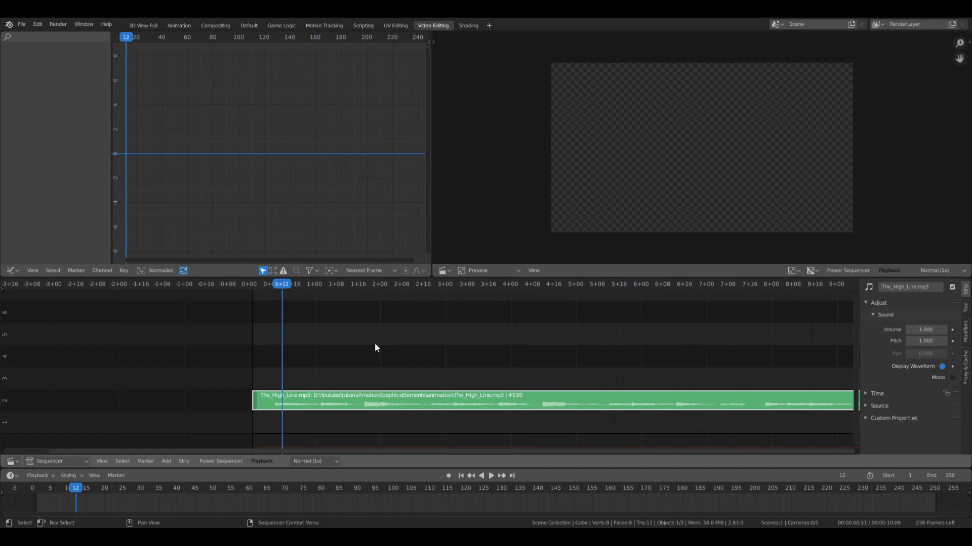
{"action": "left_click_drag", "start_coordinate": [283, 286], "coordinate": [253, 290]}
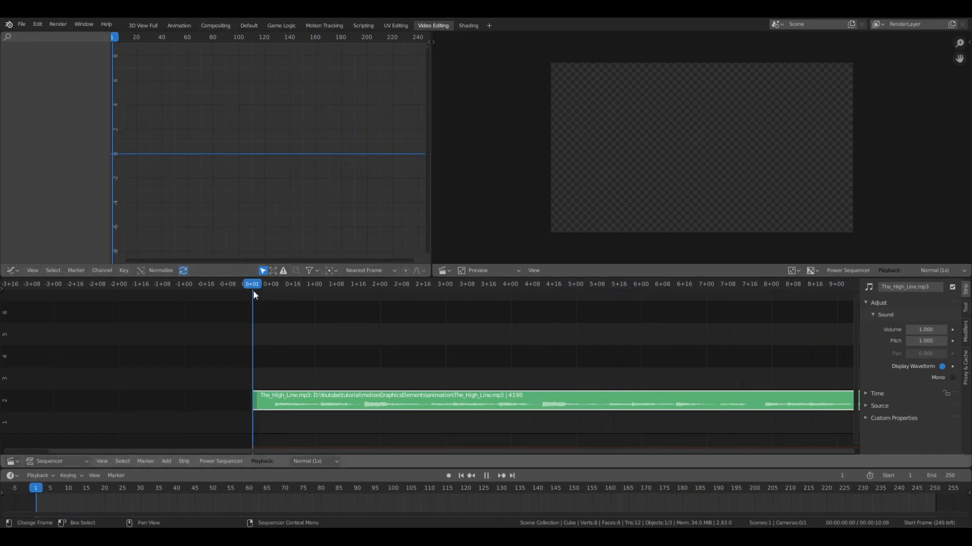
- Return to the Default workspace and delete the default cube from the scene
{"action": "left_click", "coordinate": [247, 25]}
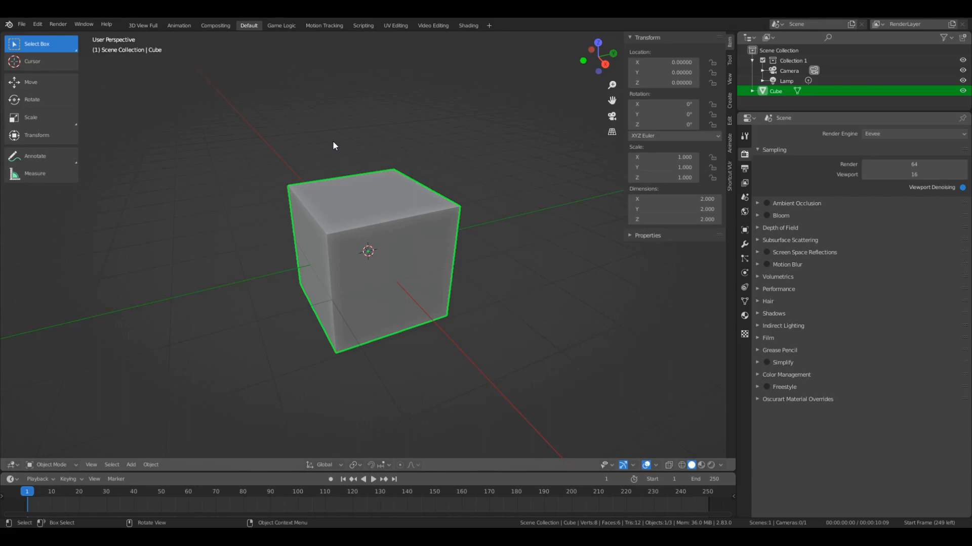
{"action": "key", "text": "x"}
{"action": "left_click", "coordinate": [376, 160]}
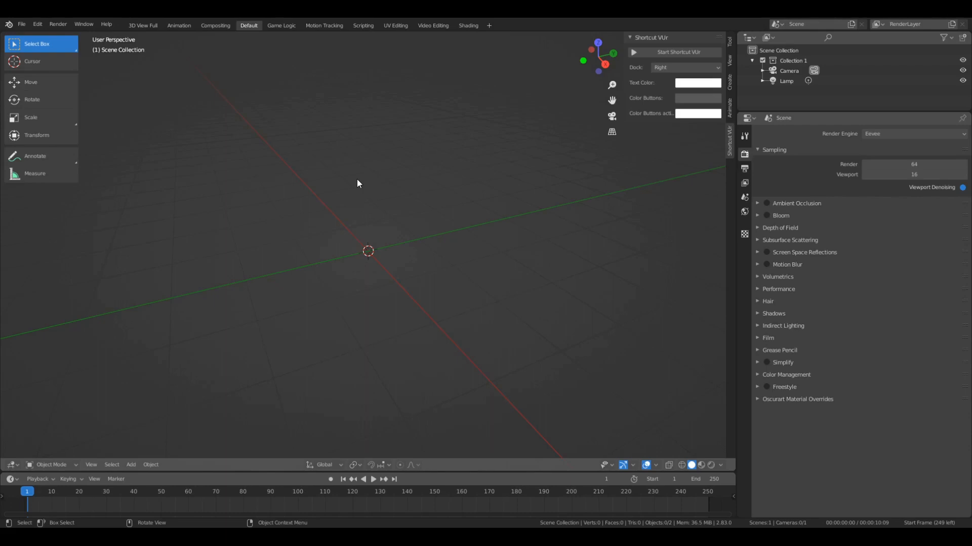
- Look at the scene from the top, start the Shortcut VUr key display and show the active tool settings in the sidebar
{"action": "key", "text": "KP_7"}
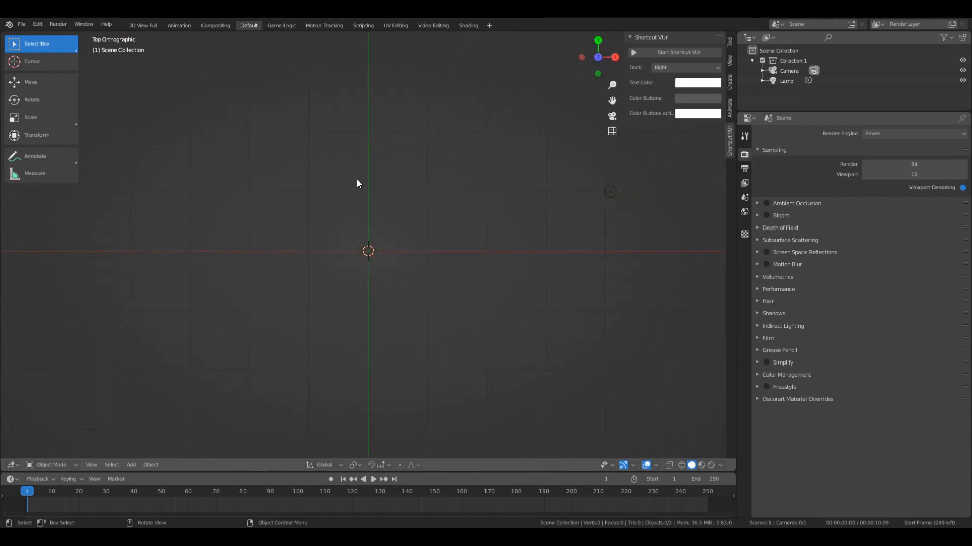
{"action": "left_click", "coordinate": [690, 51]}
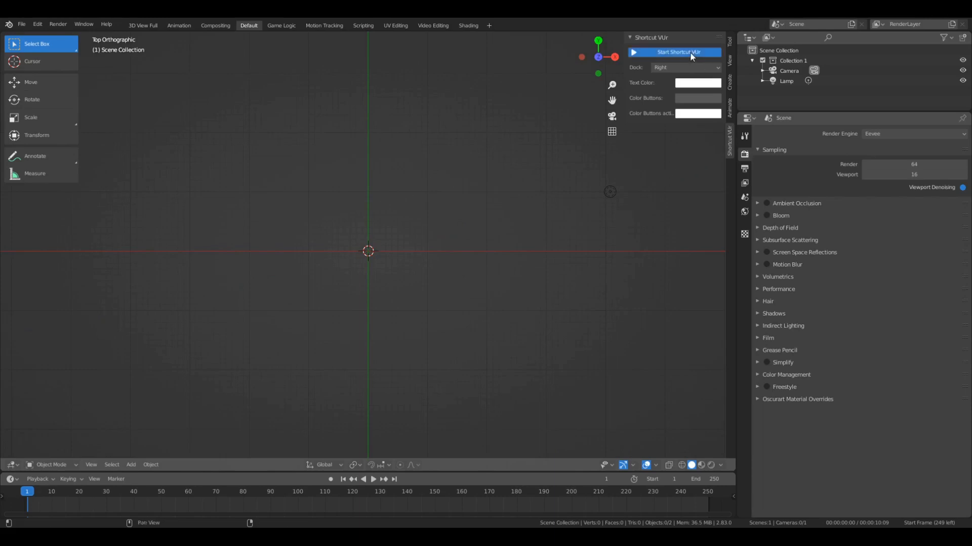
{"action": "left_click", "coordinate": [730, 40]}
- Add a mesh plane at the scene's origin
{"action": "scroll", "coordinate": [340, 188], "scroll_direction": "down", "scroll_amount": 1}
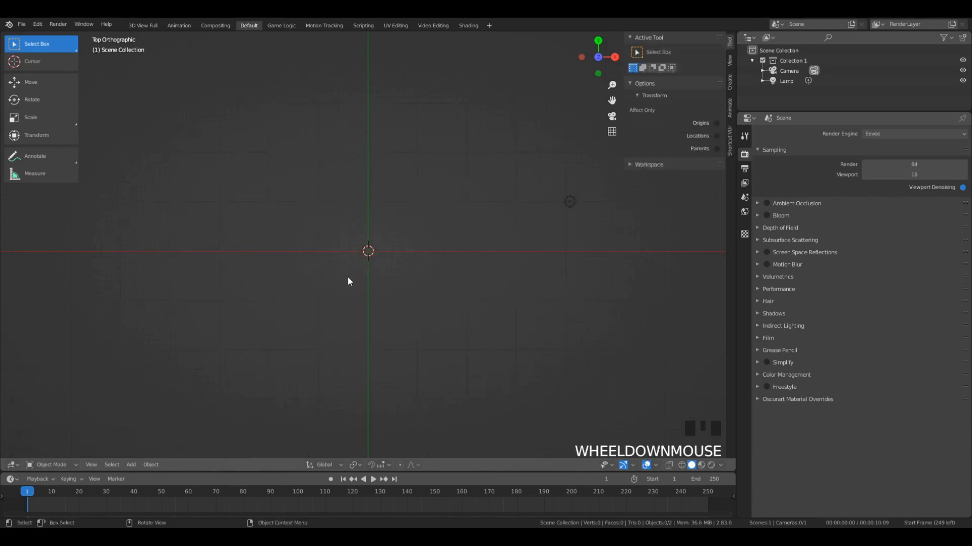
{"action": "middle_click_drag", "start_coordinate": [347, 277], "coordinate": [342, 233]}
{"action": "scroll", "coordinate": [377, 250], "scroll_direction": "up", "scroll_amount": 3}
{"action": "scroll", "coordinate": [342, 232], "scroll_direction": "down", "scroll_amount": 5}
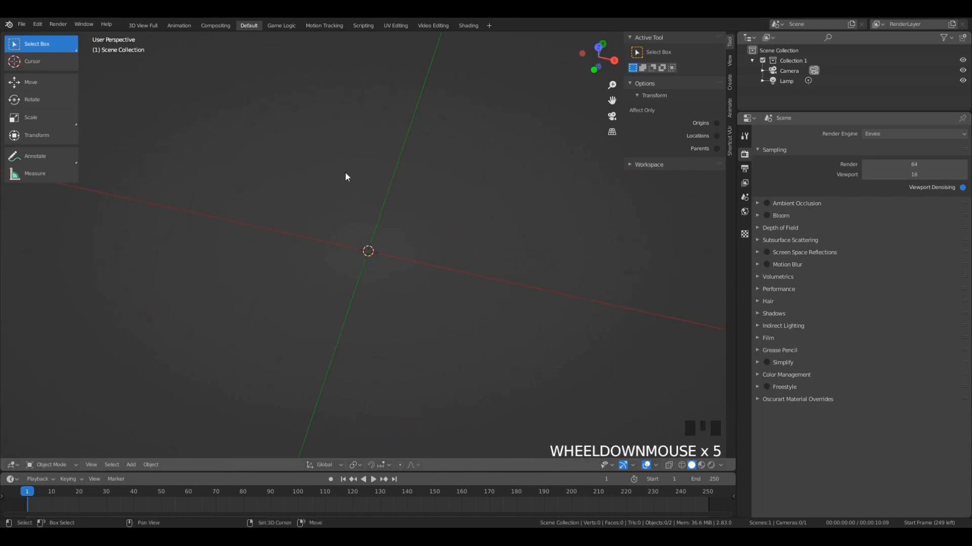
{"action": "key", "text": "shift+a"}
{"action": "left_click", "coordinate": [376, 172]}
{"action": "middle_click_drag", "start_coordinate": [373, 223], "coordinate": [471, 268]}
{"action": "scroll", "coordinate": [469, 273], "scroll_direction": "up", "scroll_amount": 3}
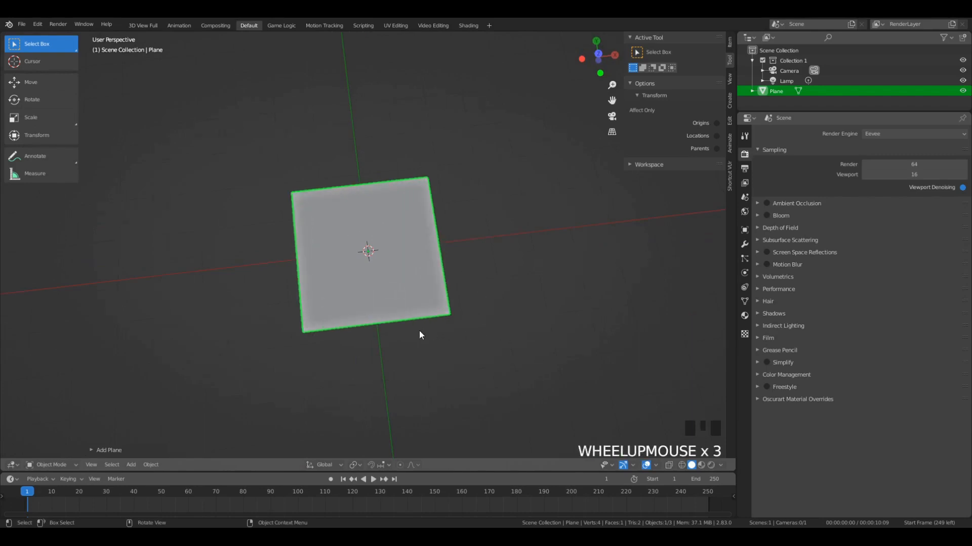
{"action": "scroll", "coordinate": [426, 223], "scroll_direction": "down", "scroll_amount": 7}
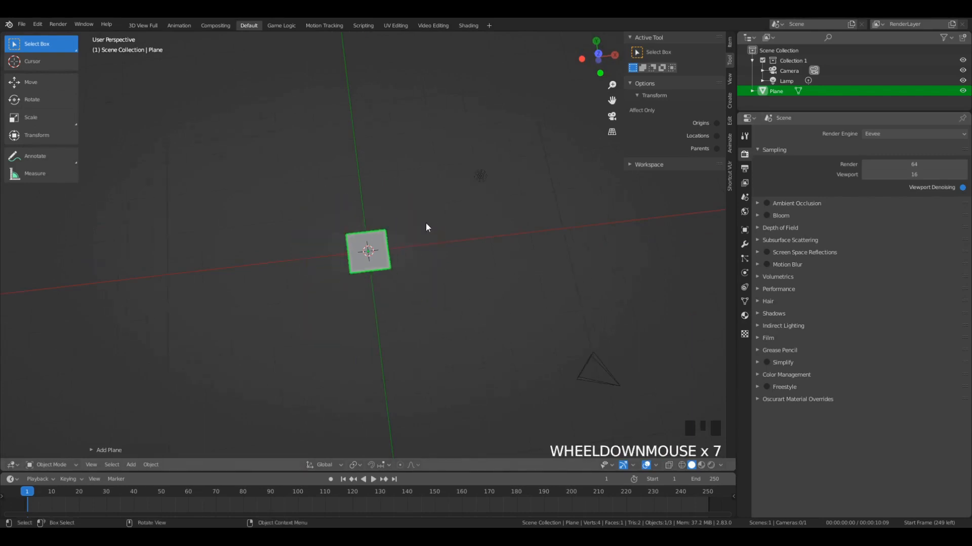
{"action": "scroll", "coordinate": [426, 223], "scroll_direction": "up", "scroll_amount": 4}
- Add an Array modifier to the plane
{"action": "left_click", "coordinate": [745, 246]}
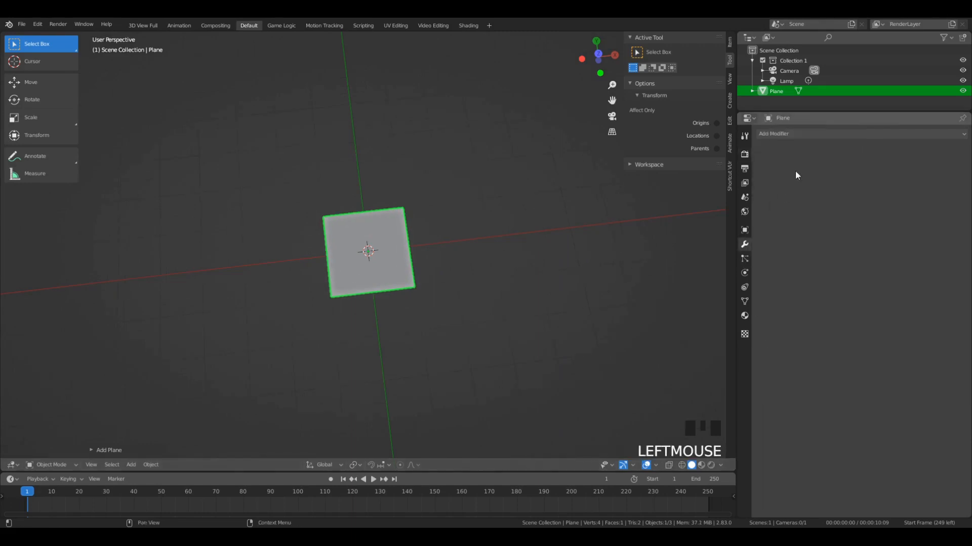
{"action": "left_click", "coordinate": [805, 135]}
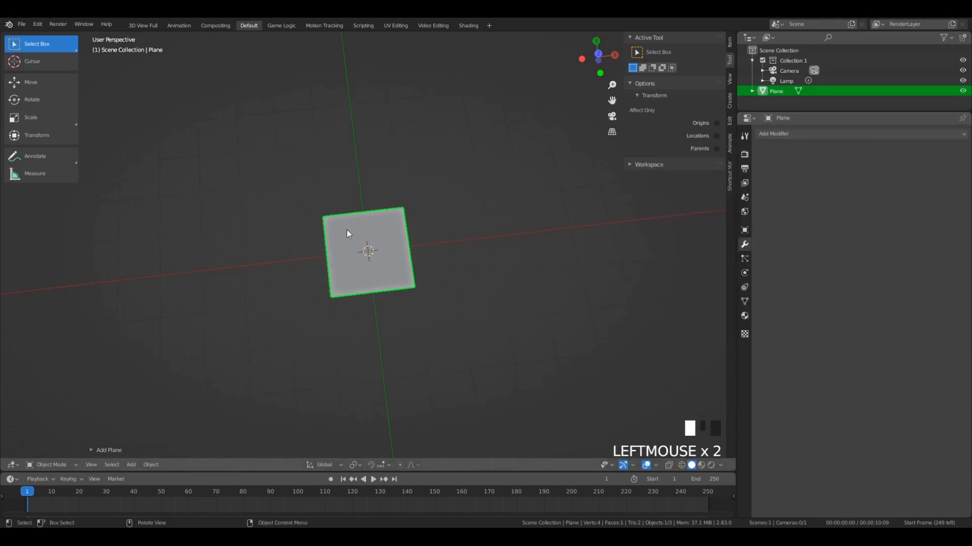
{"action": "left_click", "coordinate": [790, 136]}
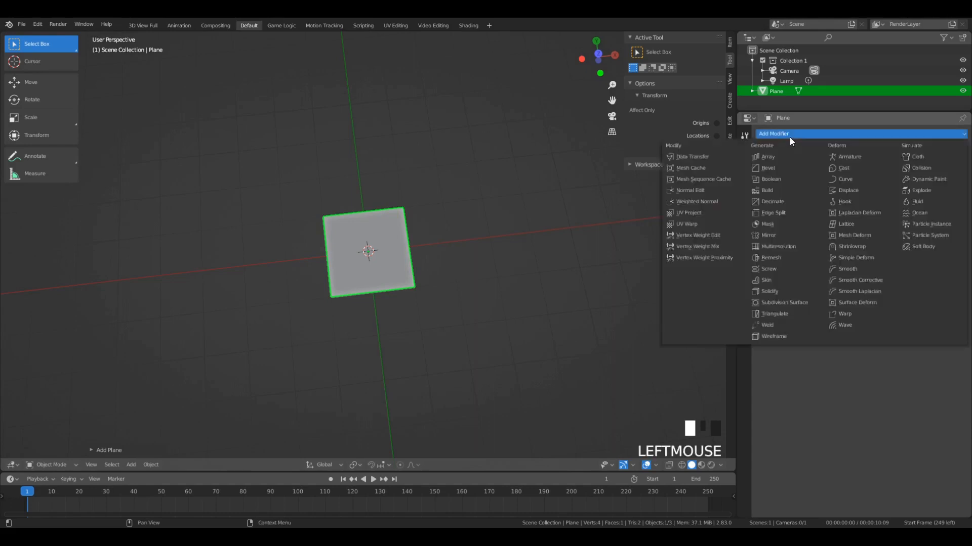
{"action": "left_click", "coordinate": [761, 157]}
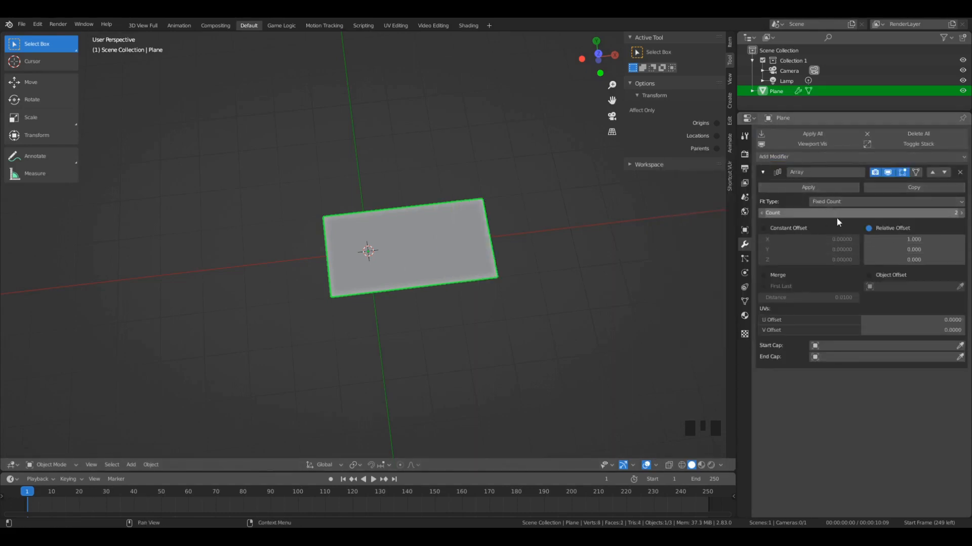
- Set the Array modifier's relative X offset to 6 and its count to 40
{"action": "left_click", "coordinate": [902, 240]}
{"action": "type", "text": "0"}
{"action": "key", "text": "Return"}
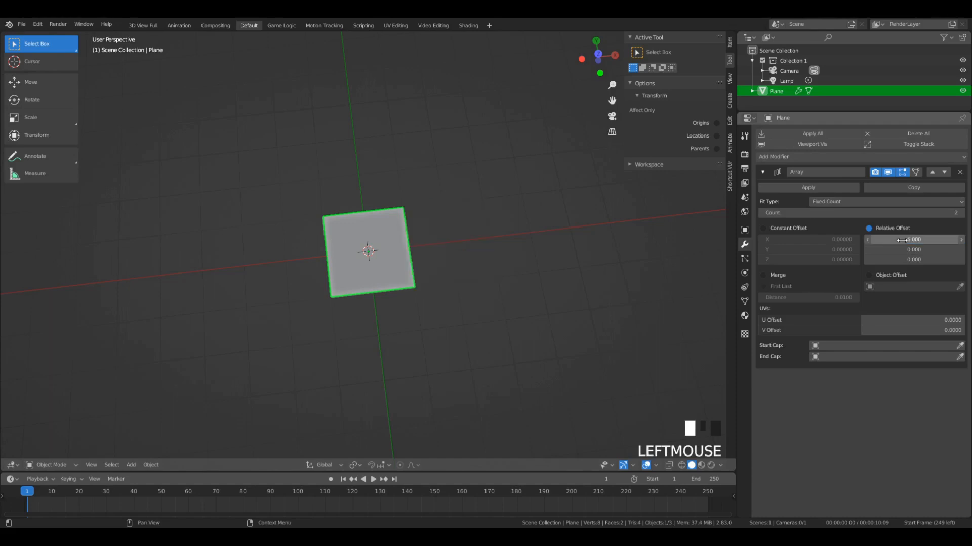
{"action": "scroll", "coordinate": [225, 242], "scroll_direction": "down", "scroll_amount": 9}
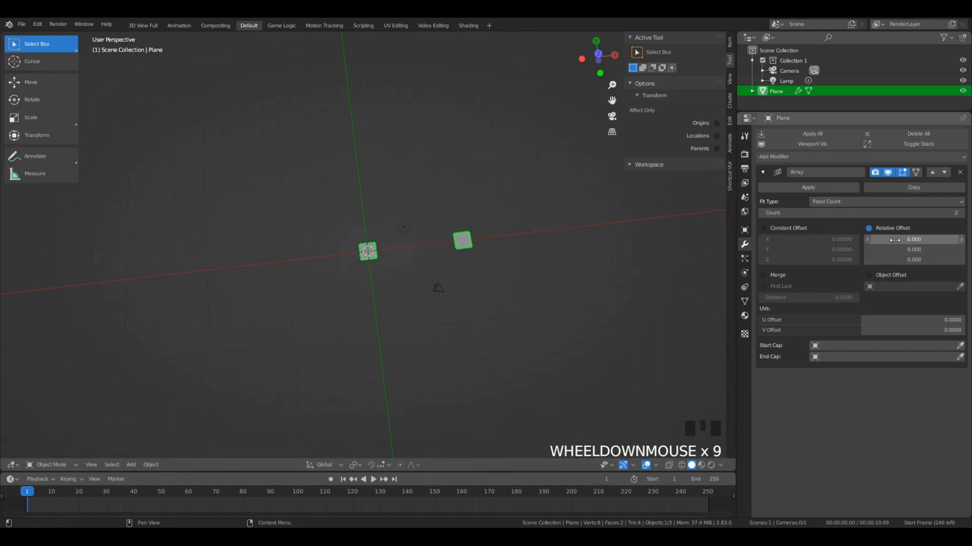
{"action": "left_click", "coordinate": [952, 212]}
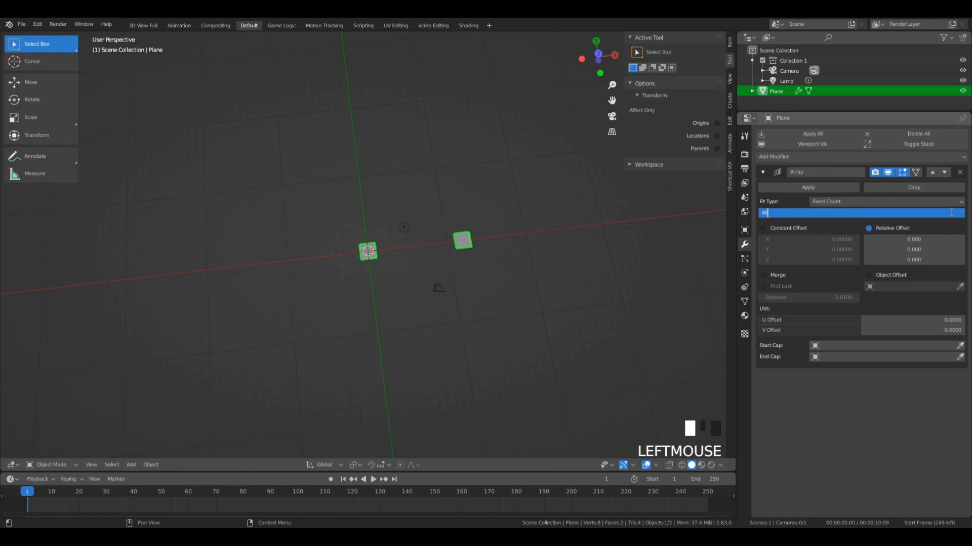
{"action": "type", "text": "40"}
{"action": "key", "text": "Return"}
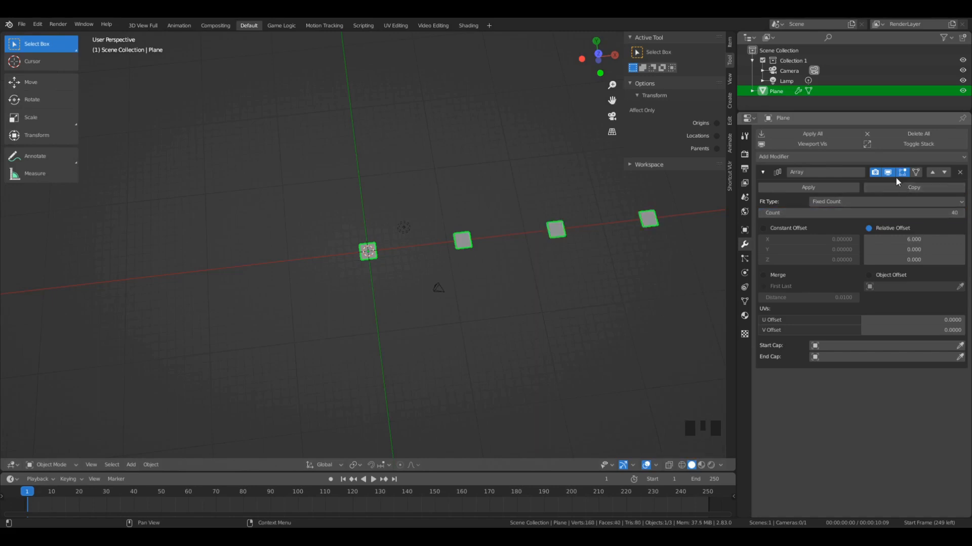
{"action": "scroll", "coordinate": [531, 218], "scroll_direction": "down", "scroll_amount": 13}
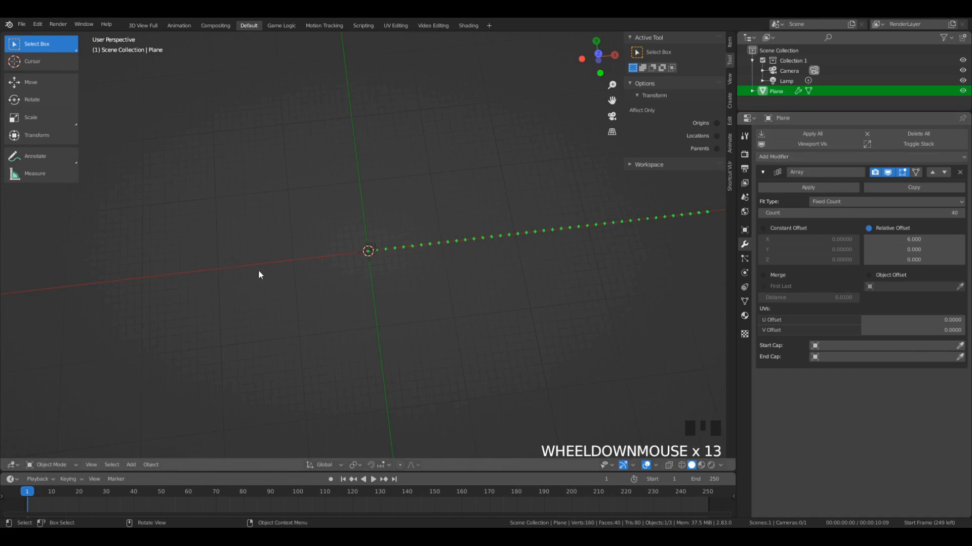
- Copy the Array modifier and set the copy's relative offset to X 0 and Y 20
{"action": "left_click", "coordinate": [917, 187]}
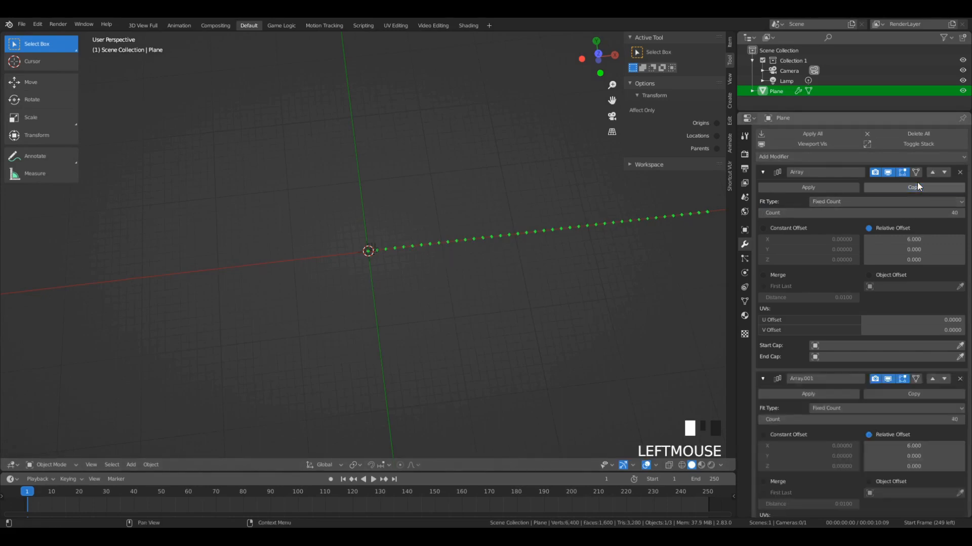
{"action": "scroll", "coordinate": [916, 197], "scroll_direction": "down", "scroll_amount": 7}
{"action": "left_click", "coordinate": [910, 385]}
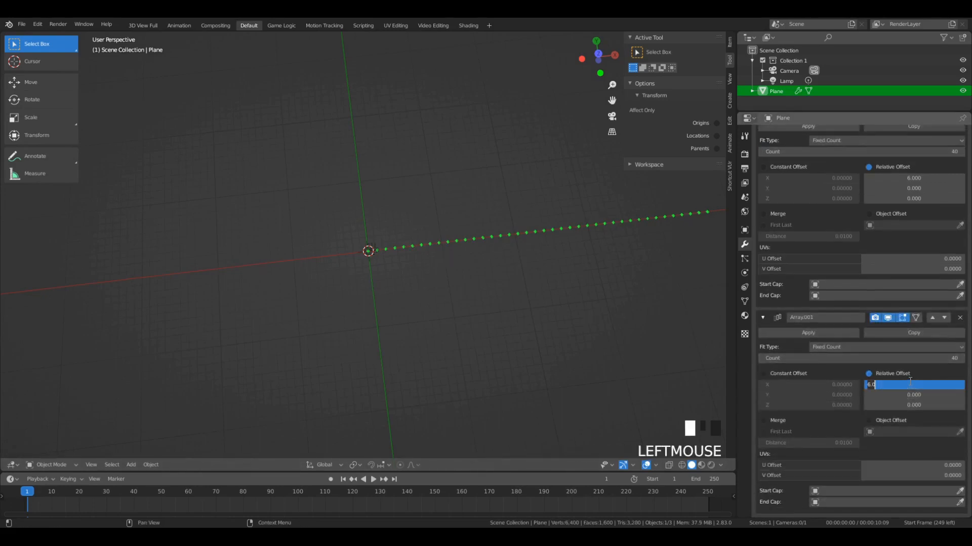
{"action": "type", "text": "0"}
{"action": "key", "text": "Tab"}
{"action": "type", "text": "20"}
{"action": "key", "text": "Return"}
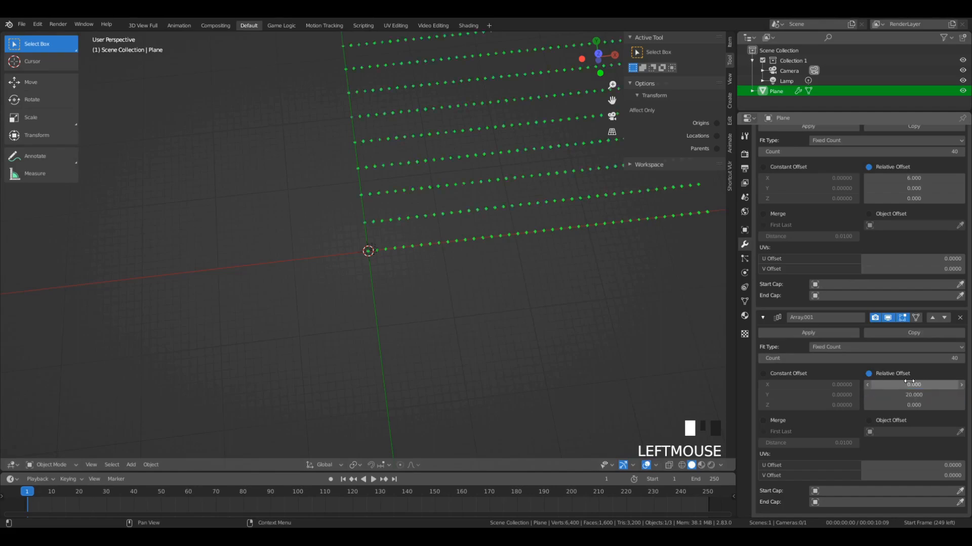
- Set the second Array modifier's relative Y offset to 6 and frame the whole grid of planes
{"action": "scroll", "coordinate": [549, 273], "scroll_direction": "down", "scroll_amount": 6}
{"action": "left_click", "coordinate": [914, 395]}
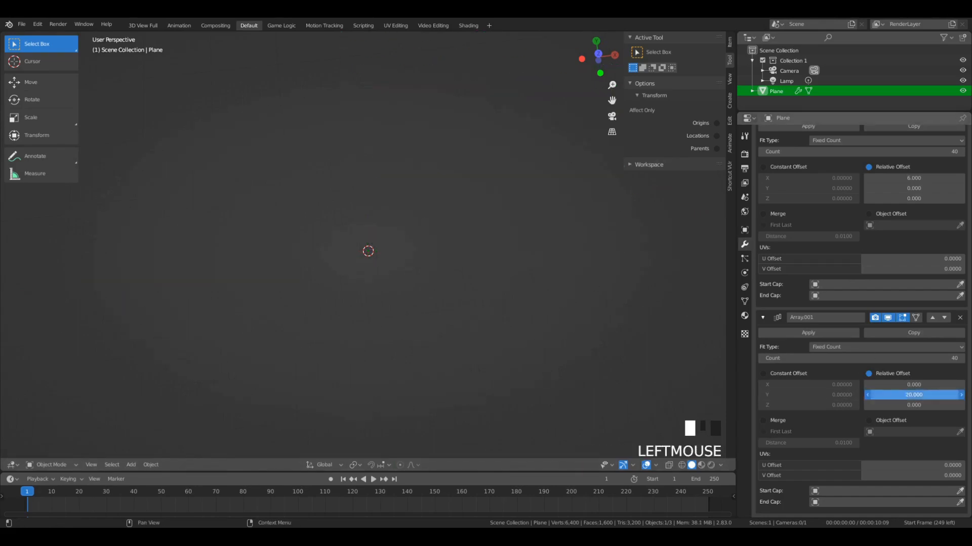
{"action": "type", "text": "6"}
{"action": "key", "text": "Return"}
{"action": "scroll", "coordinate": [388, 228], "scroll_direction": "up", "scroll_amount": 10}
{"action": "scroll", "coordinate": [450, 231], "scroll_direction": "down", "scroll_amount": 1}
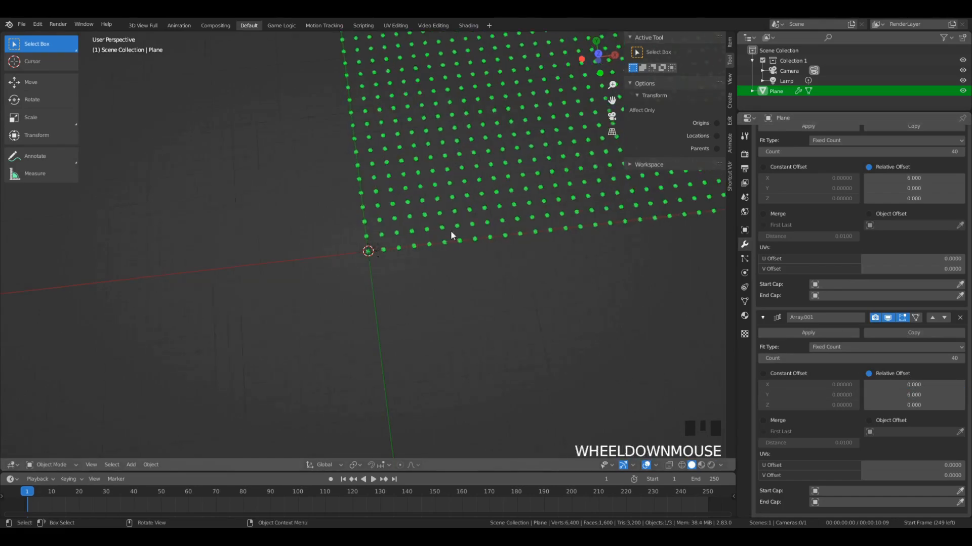
{"action": "scroll", "coordinate": [450, 229], "scroll_direction": "down", "scroll_amount": 1}
{"action": "key", "text": "KP_Decimal"}
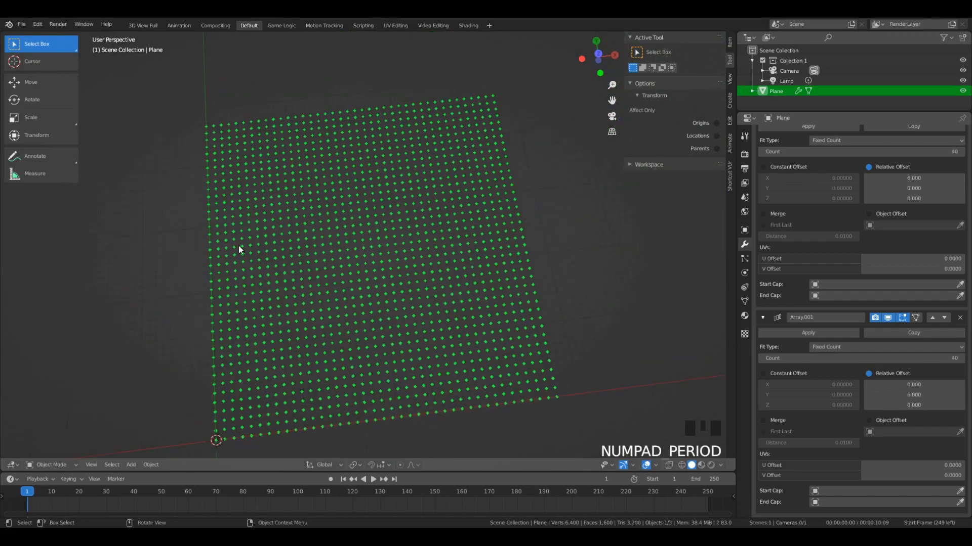
{"action": "scroll", "coordinate": [351, 209], "scroll_direction": "down", "scroll_amount": 5}
{"action": "scroll", "coordinate": [345, 326], "scroll_direction": "up", "scroll_amount": 6}
{"action": "scroll", "coordinate": [340, 316], "scroll_direction": "down", "scroll_amount": 1}
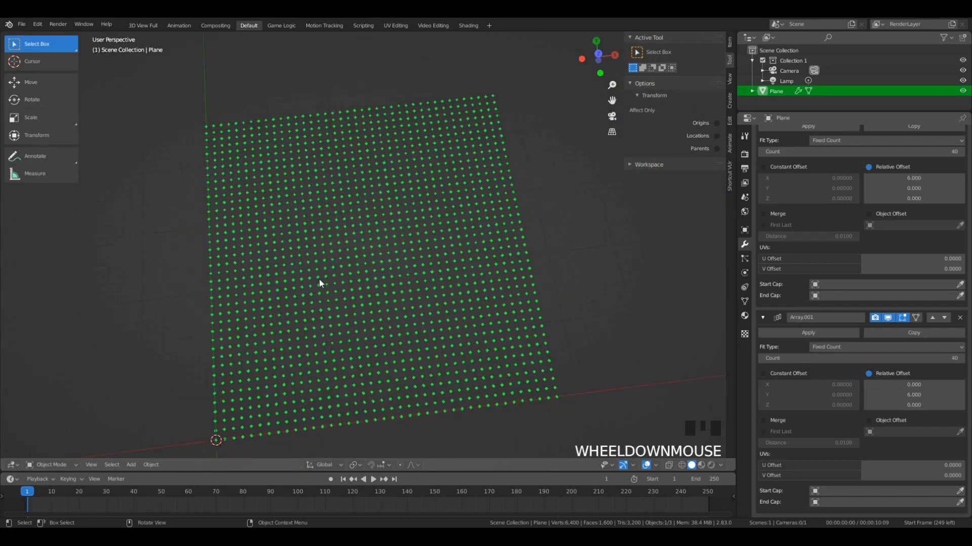
- From the top view, scale the whole grid of planes down and move it over the world origin
{"action": "key", "text": "KP_7"}
{"action": "key", "text": "s"}
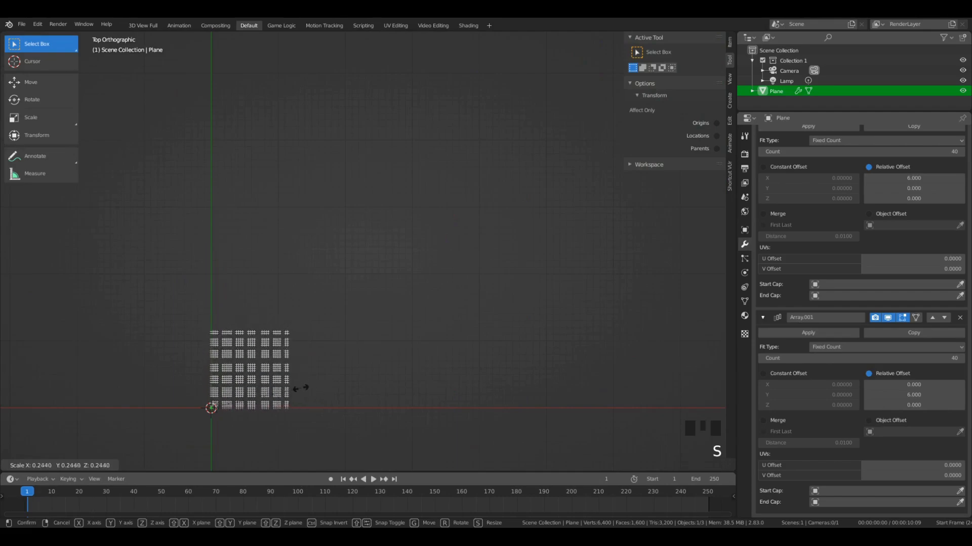
{"action": "left_click", "coordinate": [289, 397]}
{"action": "key", "text": "g"}
{"action": "left_click", "coordinate": [268, 376]}
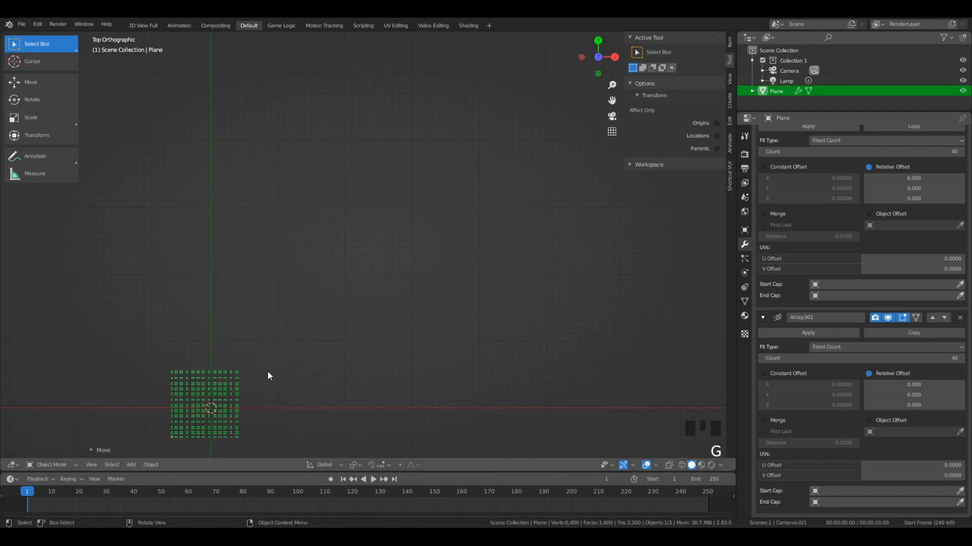
- Fine-tune the grid's position so that it is centred on the world origin
{"action": "key", "text": "KP_Decimal"}
{"action": "key", "text": "g"}
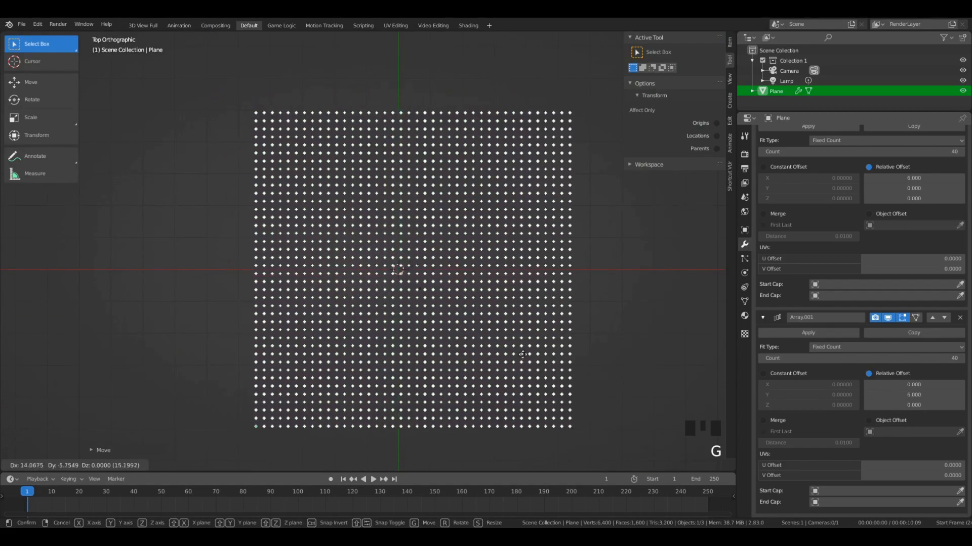
{"action": "left_click", "coordinate": [509, 354]}
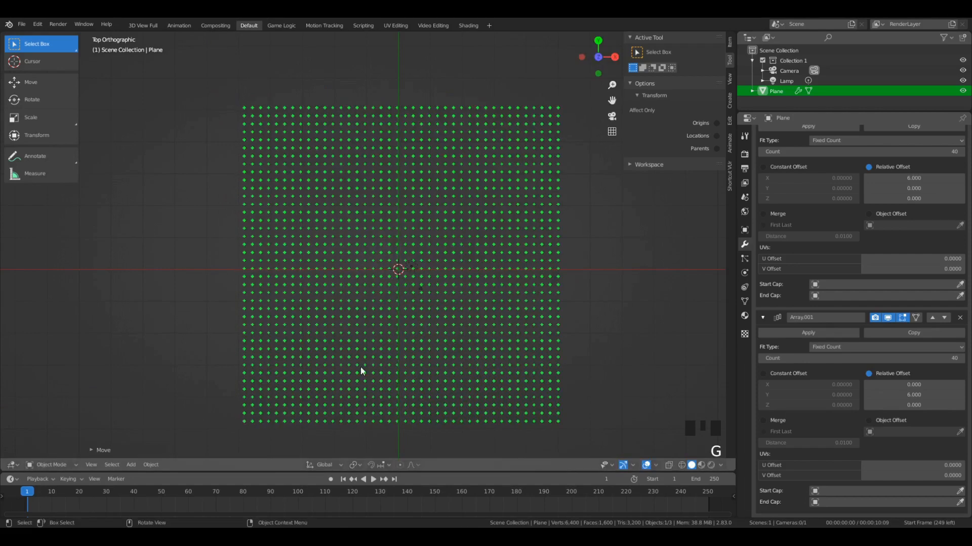
{"action": "key", "text": "g"}
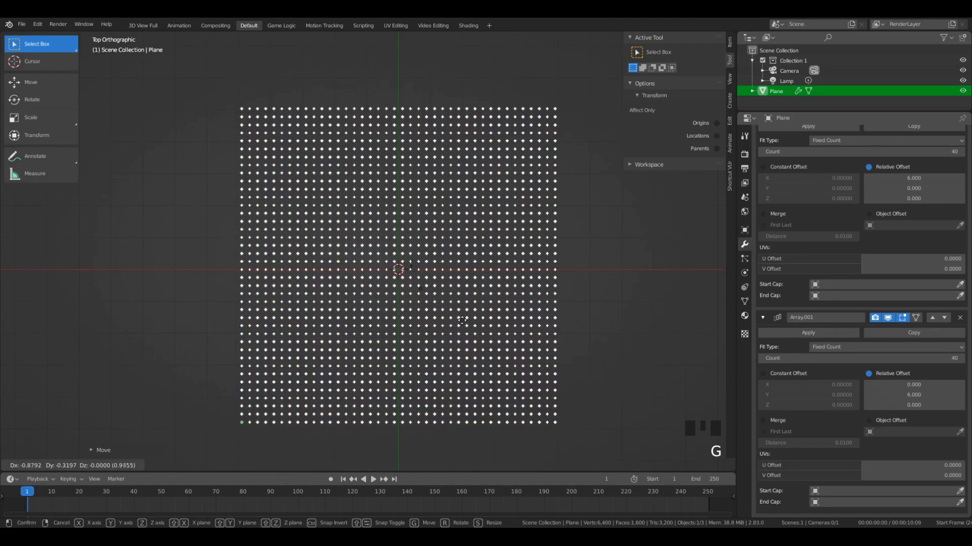
{"action": "left_click", "coordinate": [455, 314]}
{"action": "scroll", "coordinate": [425, 307], "scroll_direction": "up", "scroll_amount": 3}
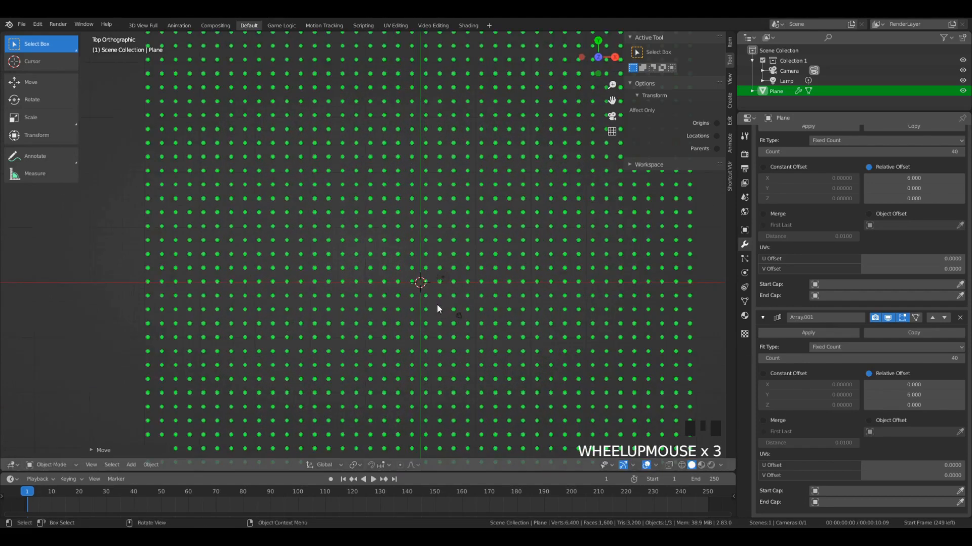
{"action": "scroll", "coordinate": [440, 309], "scroll_direction": "down", "scroll_amount": 6}
{"action": "scroll", "coordinate": [463, 327], "scroll_direction": "up", "scroll_amount": 4}
{"action": "key", "text": "KP_Decimal"}
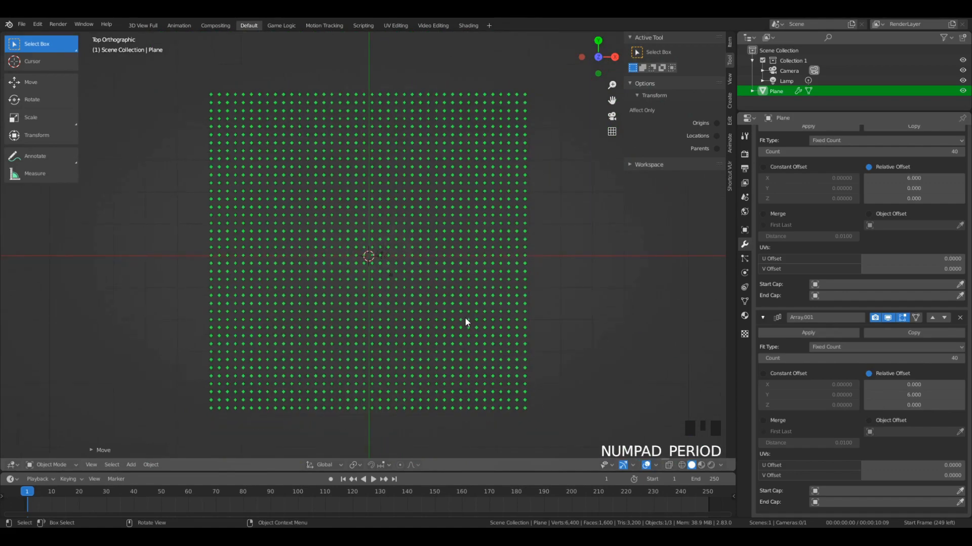
- Shrink the grid further to less than half its size and recentre it on the world origin in top view
{"action": "middle_click_drag", "start_coordinate": [464, 375], "coordinate": [467, 288]}
{"action": "key", "text": "s"}
{"action": "left_click", "coordinate": [318, 315]}
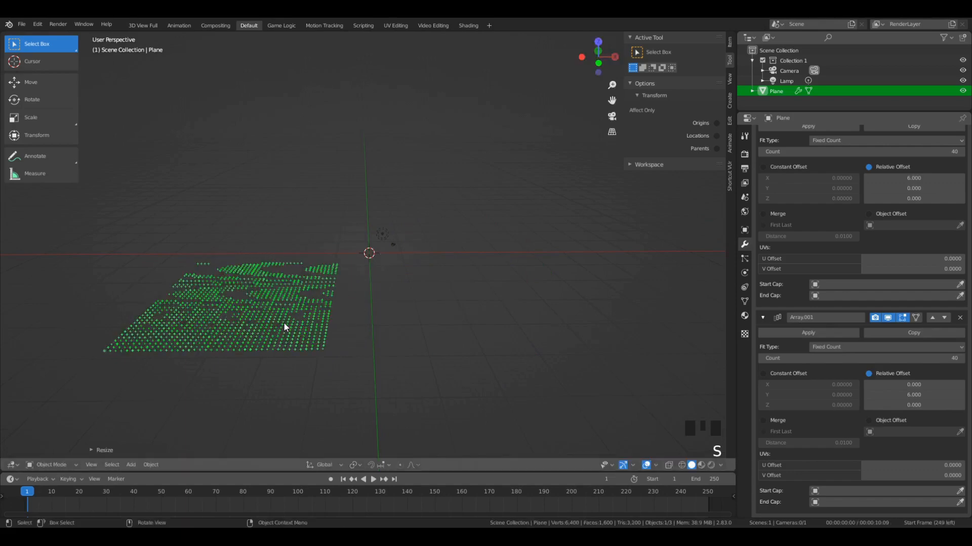
{"action": "key", "text": "g"}
{"action": "left_click", "coordinate": [445, 314]}
{"action": "key", "text": "KP_7"}
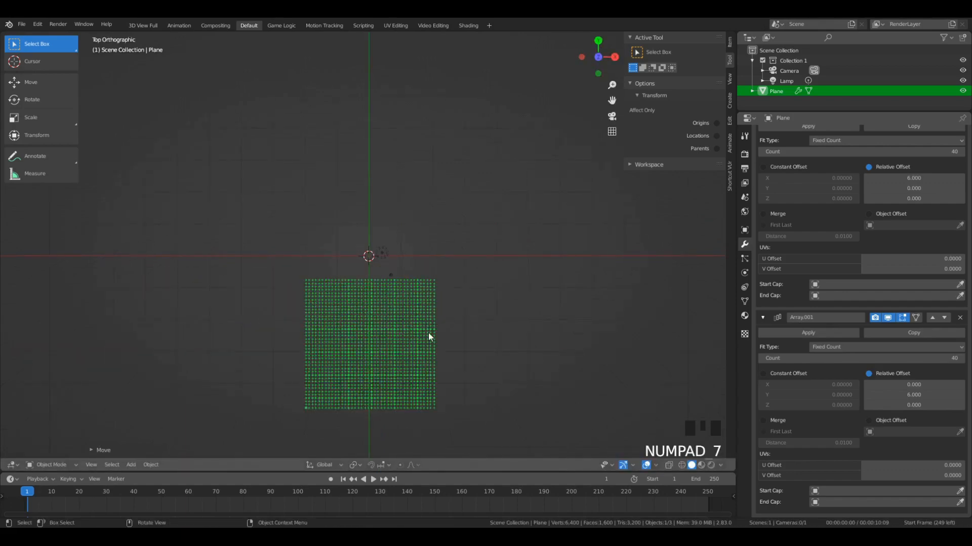
{"action": "key", "text": "g"}
{"action": "left_click", "coordinate": [397, 272]}
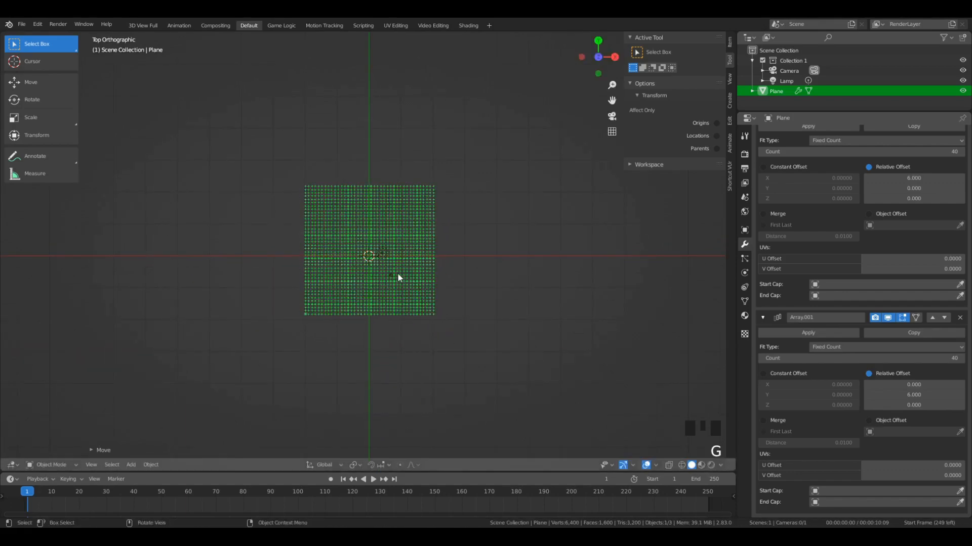
{"action": "scroll", "coordinate": [390, 273], "scroll_direction": "up", "scroll_amount": 4}
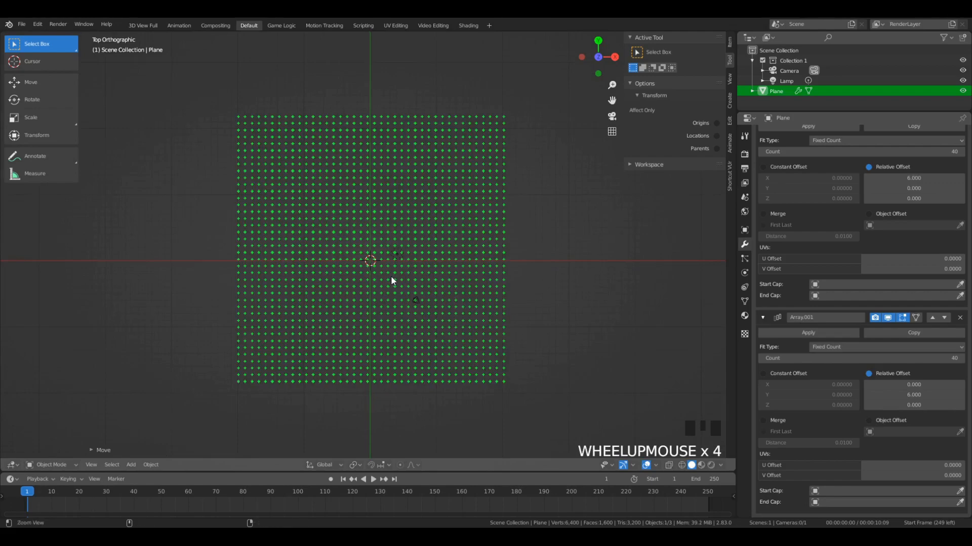
- Align the camera to the current top view and move it along global Z closer to the grid
{"action": "key", "text": "ctrl+alt+KP_0"}
{"action": "left_click", "coordinate": [528, 355]}
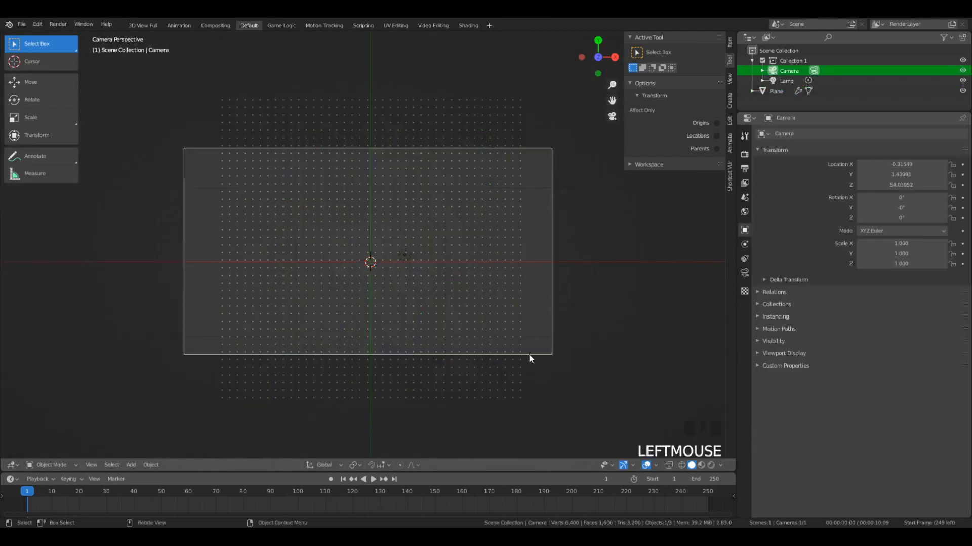
{"action": "key", "text": "g"}
{"action": "left_click", "coordinate": [529, 358]}
{"action": "key", "text": "g"}
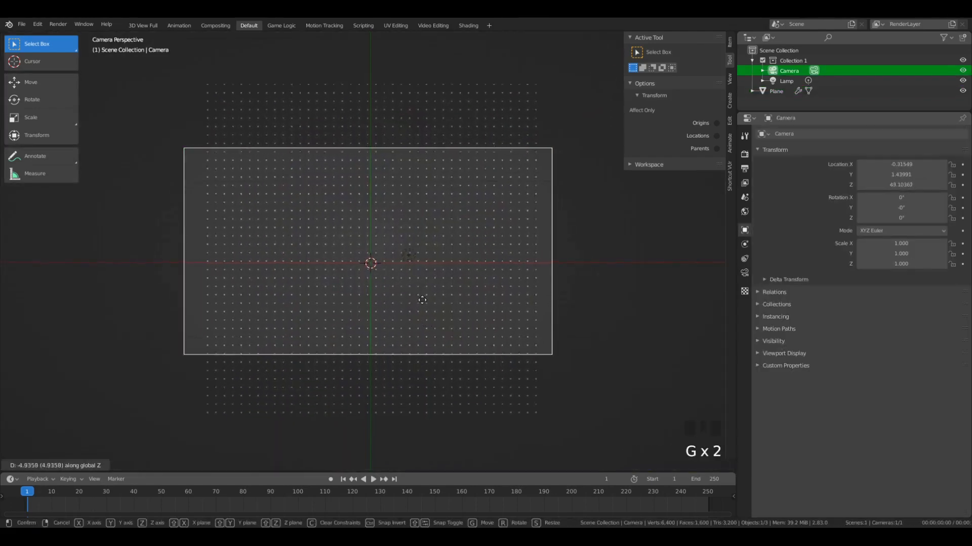
{"action": "left_click", "coordinate": [437, 268]}
- Move the grid's lower-left corner into the camera frame's lower-left corner and set the second Array modifier's count to 22
{"action": "left_click", "coordinate": [440, 273]}
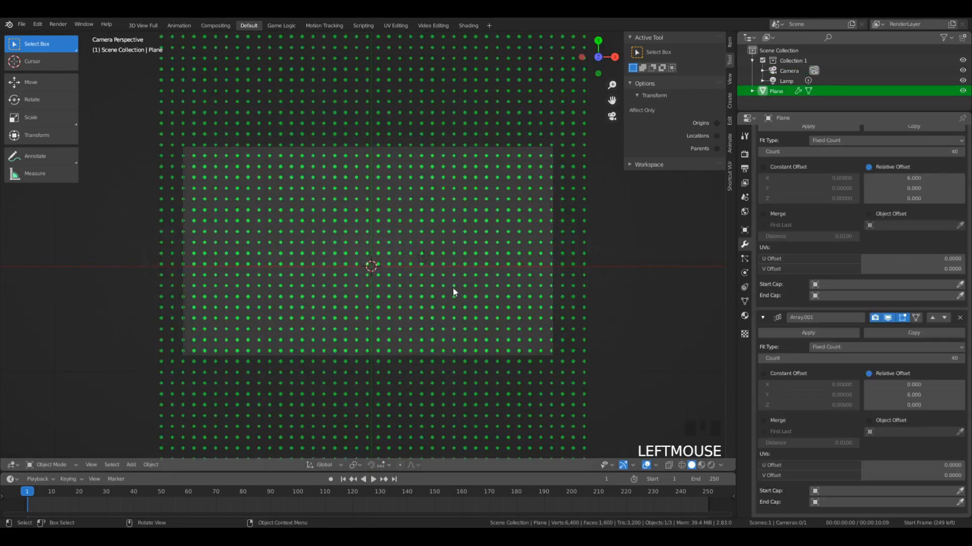
{"action": "key", "text": "g"}
{"action": "left_click", "coordinate": [477, 179]}
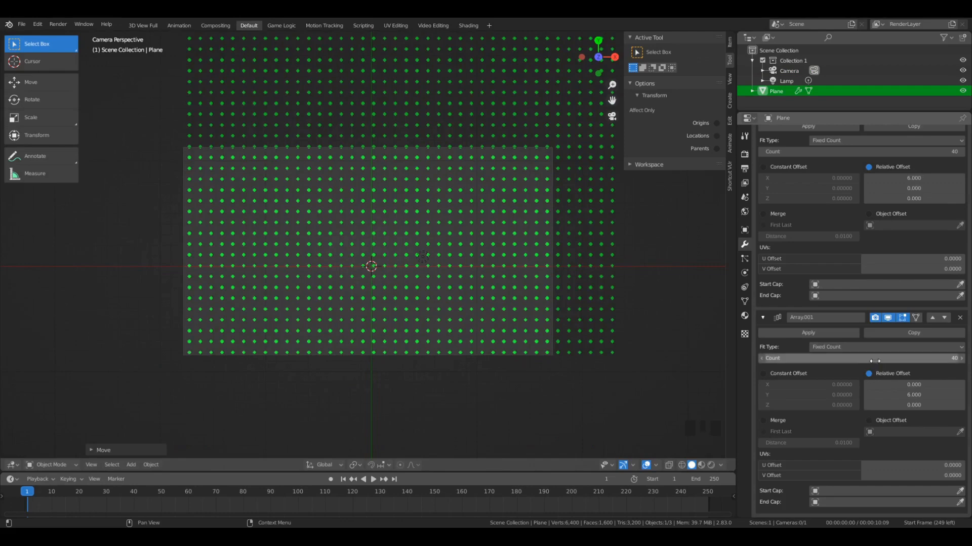
{"action": "left_click_drag", "start_coordinate": [875, 358], "coordinate": [830, 359]}
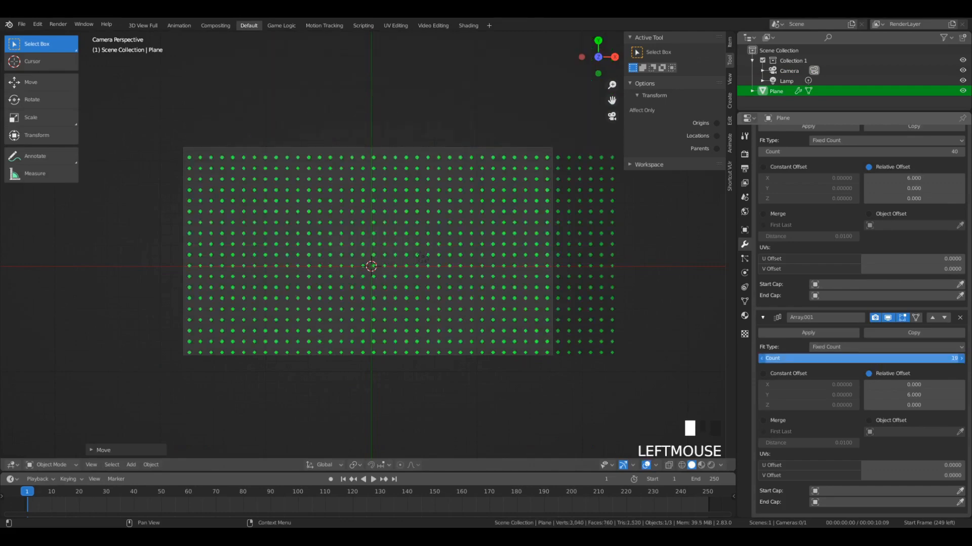
- Scale the grid to just under 0.9 and nudge it so its columns and rows fill the camera frame
{"action": "key", "text": "s"}
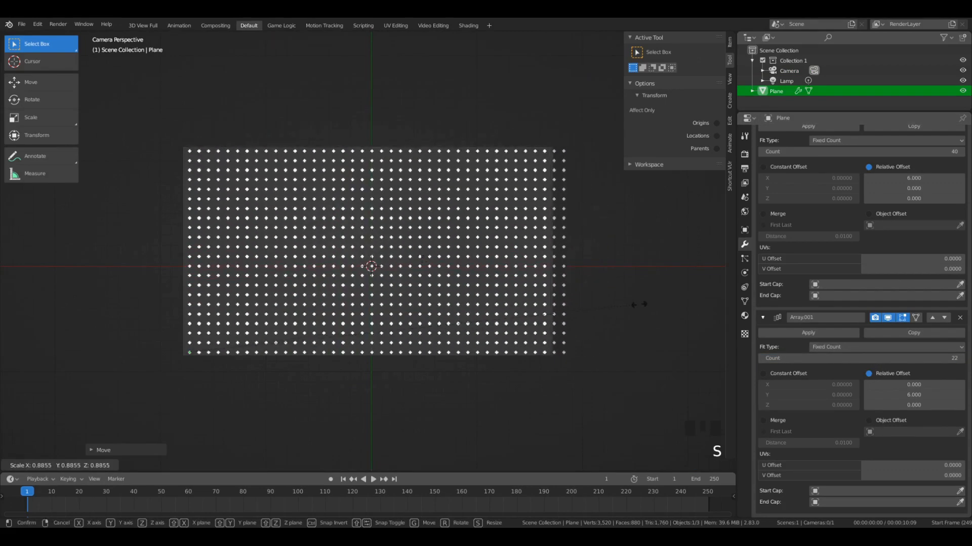
{"action": "left_click", "coordinate": [630, 306]}
{"action": "key", "text": "g"}
{"action": "left_click", "coordinate": [630, 311]}
{"action": "key", "text": "s"}
{"action": "left_click", "coordinate": [633, 311]}
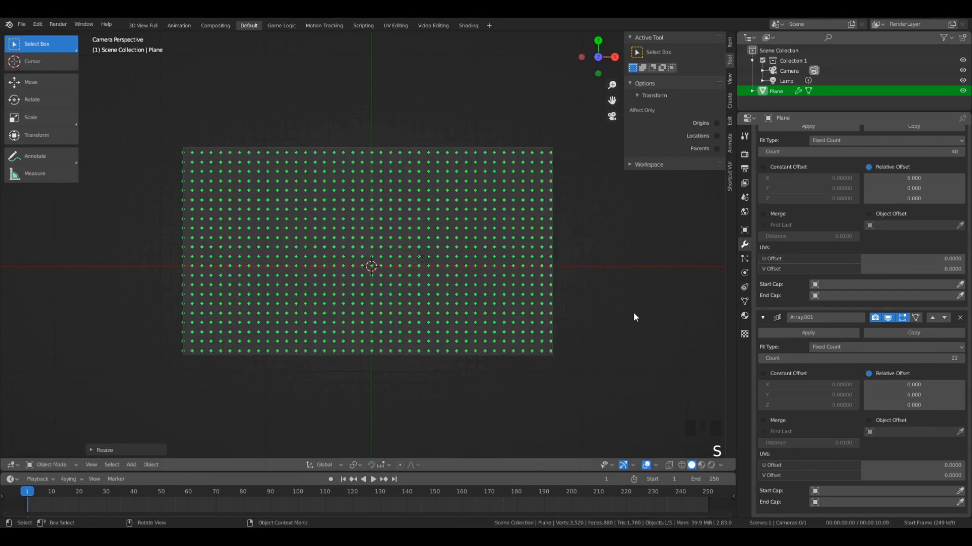
{"action": "key", "text": "s"}
{"action": "left_click", "coordinate": [638, 314]}
{"action": "key", "text": "g"}
{"action": "left_click", "coordinate": [638, 315]}
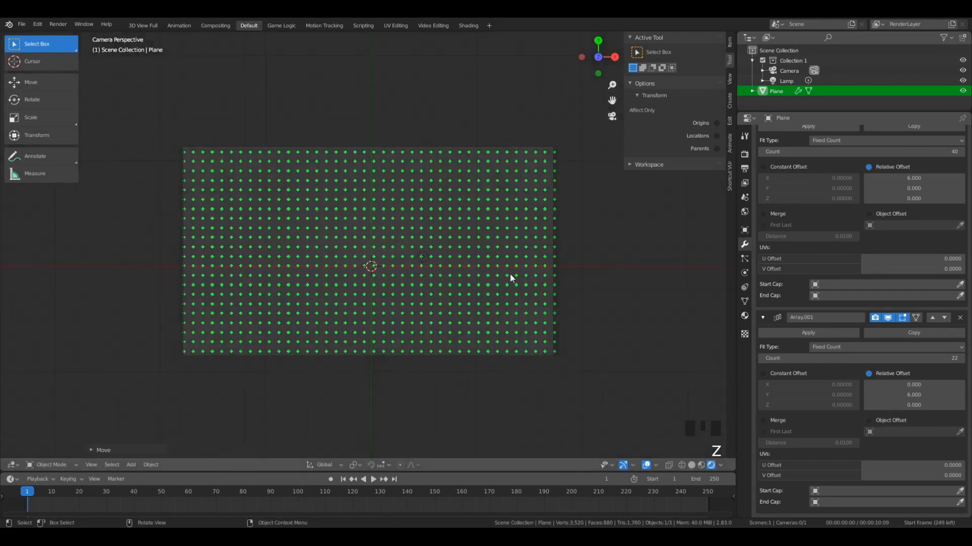
- Try moving the lamp along X towards the middle of the grid and down along Z to light the planes
{"action": "key", "text": "a"}
{"action": "key", "text": "a"}
{"action": "key", "text": "a"}
{"action": "left_click", "coordinate": [493, 278]}
{"action": "key", "text": "a"}
{"action": "left_click", "coordinate": [421, 259]}
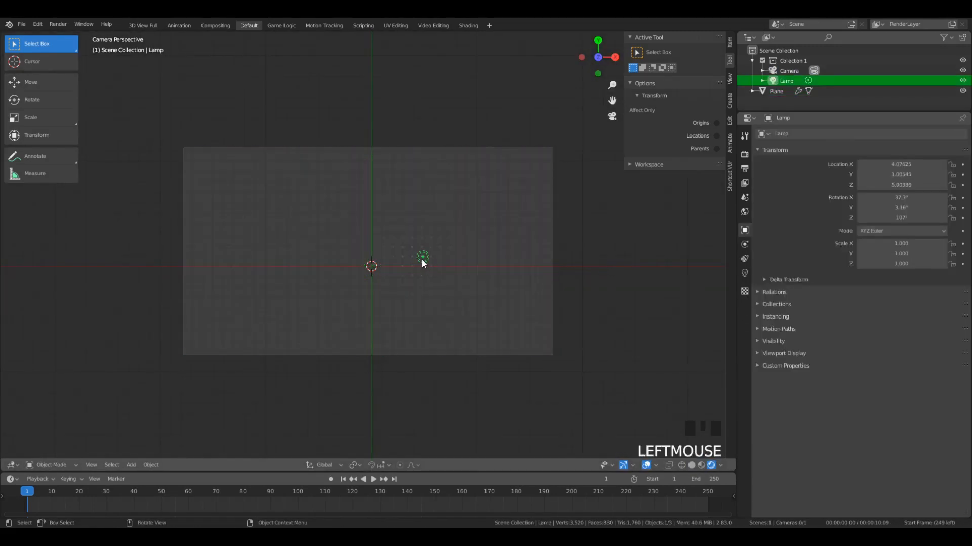
{"action": "key", "text": "g"}
{"action": "key", "text": "x"}
{"action": "left_click", "coordinate": [364, 247]}
{"action": "key", "text": "g"}
{"action": "key", "text": "z"}
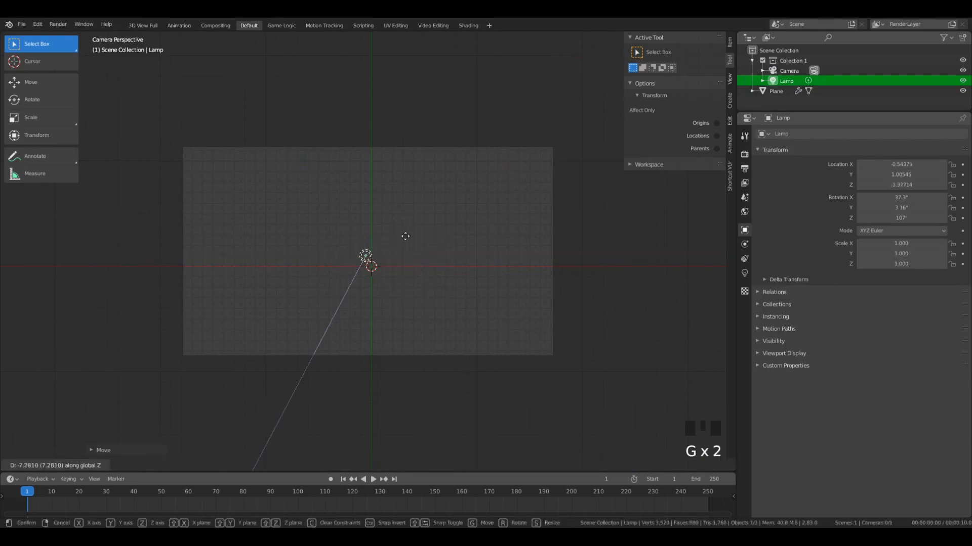
{"action": "left_click", "coordinate": [390, 225]}
- Delete the lamp, then select the grid of planes and keep the viewport in Rendered shading
{"action": "key", "text": "x"}
{"action": "left_click", "coordinate": [390, 225]}
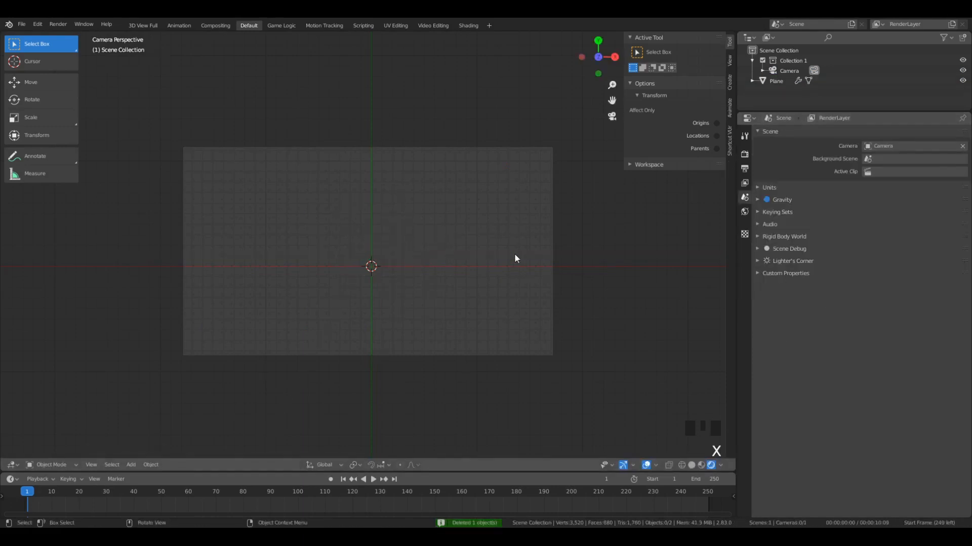
{"action": "left_click", "coordinate": [516, 258]}
{"action": "key", "text": "z"}
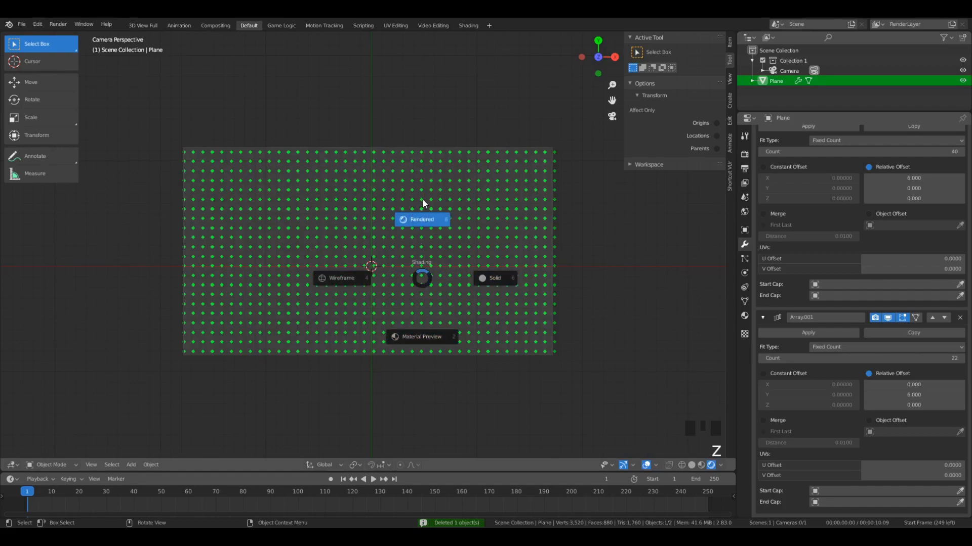
- Add a new material to the planes and set its surface shader to Emission
{"action": "left_click", "coordinate": [745, 315]}
{"action": "left_click", "coordinate": [820, 177]}
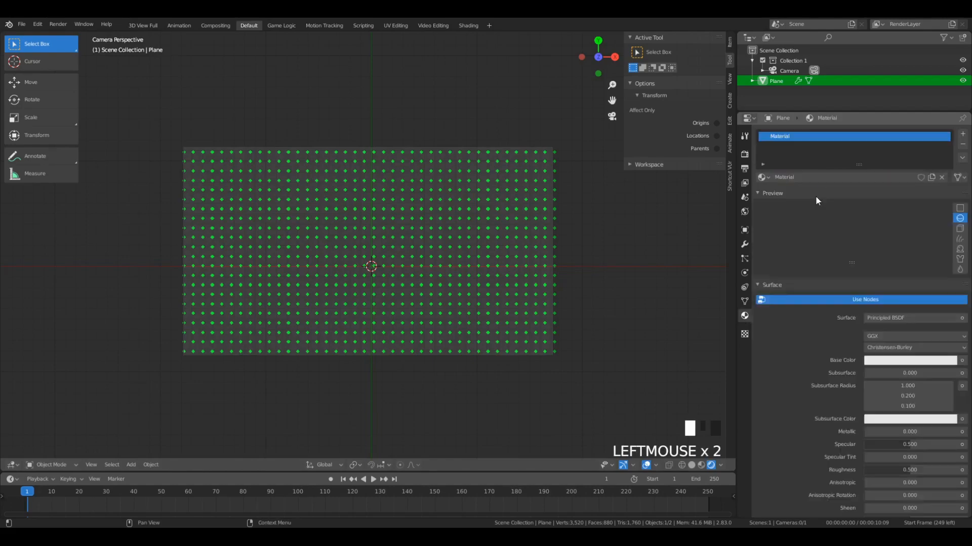
{"action": "left_click", "coordinate": [898, 317]}
{"action": "key", "text": "e"}
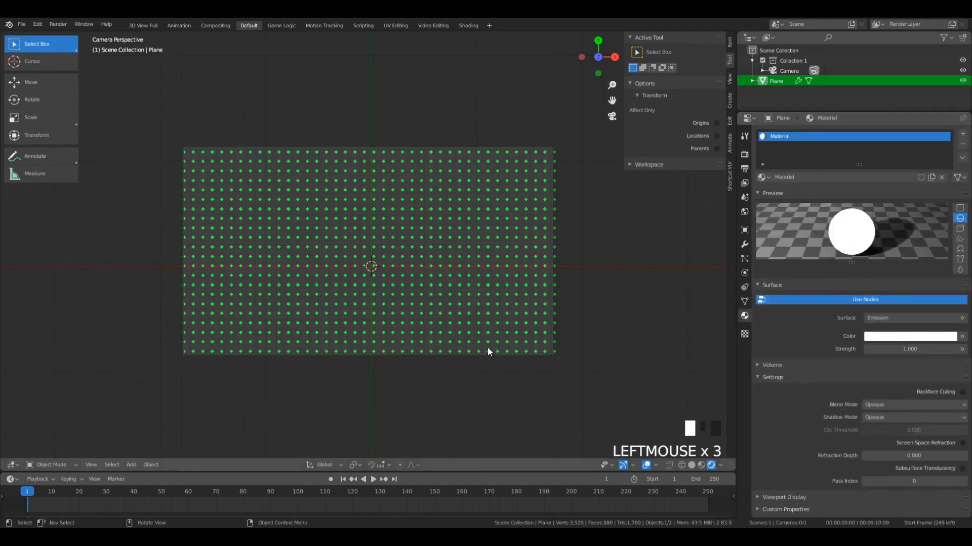
- Inspect the emissive planes up close and render a test image from the camera
{"action": "scroll", "coordinate": [458, 290], "scroll_direction": "up", "scroll_amount": 16}
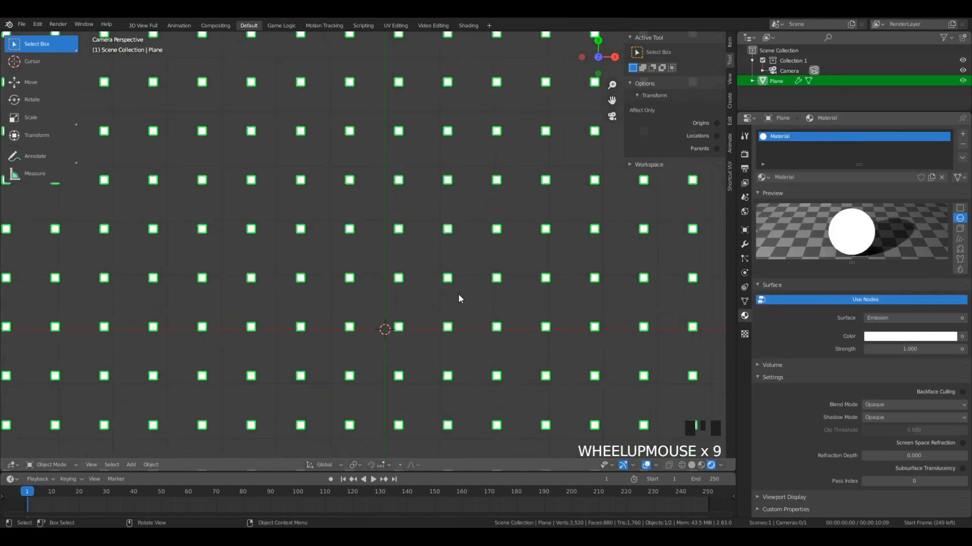
{"action": "scroll", "coordinate": [455, 209], "scroll_direction": "down", "scroll_amount": 5}
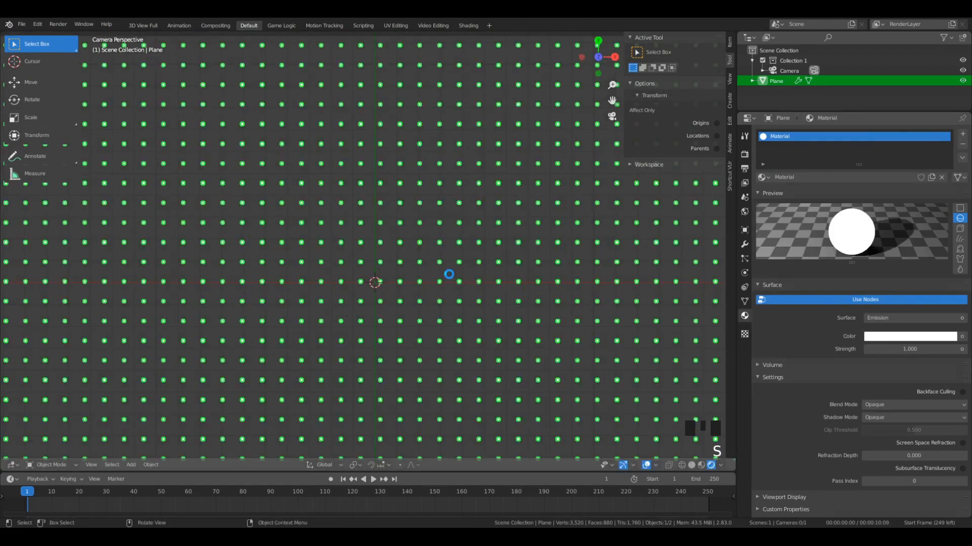
{"action": "key", "text": "F12"}
{"action": "scroll", "coordinate": [499, 167], "scroll_direction": "down", "scroll_amount": 3}
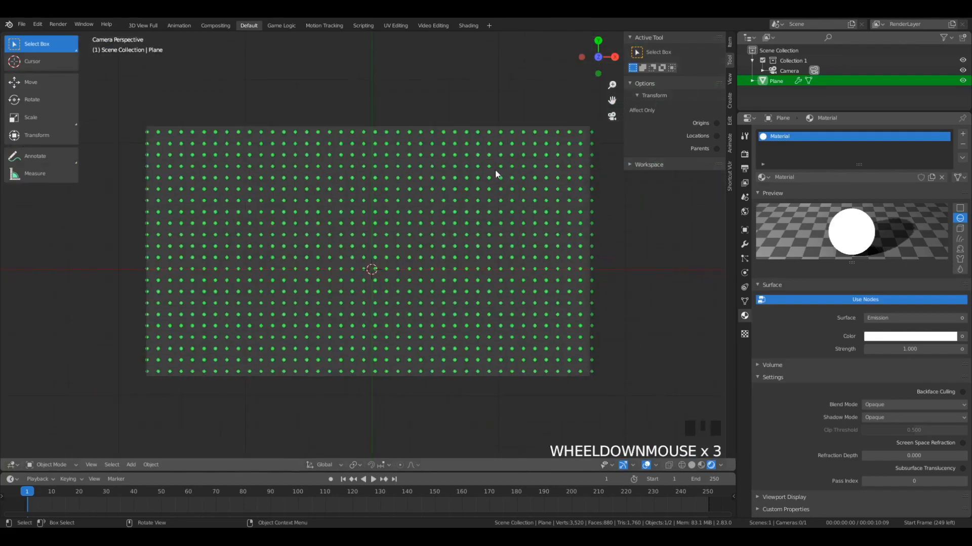
- Nudge the grid and scale it up slightly so the planes sit inside the camera frame's left, upper and lower edges
{"action": "key", "text": "h"}
{"action": "key", "text": "alt+h"}
{"action": "key", "text": "g"}
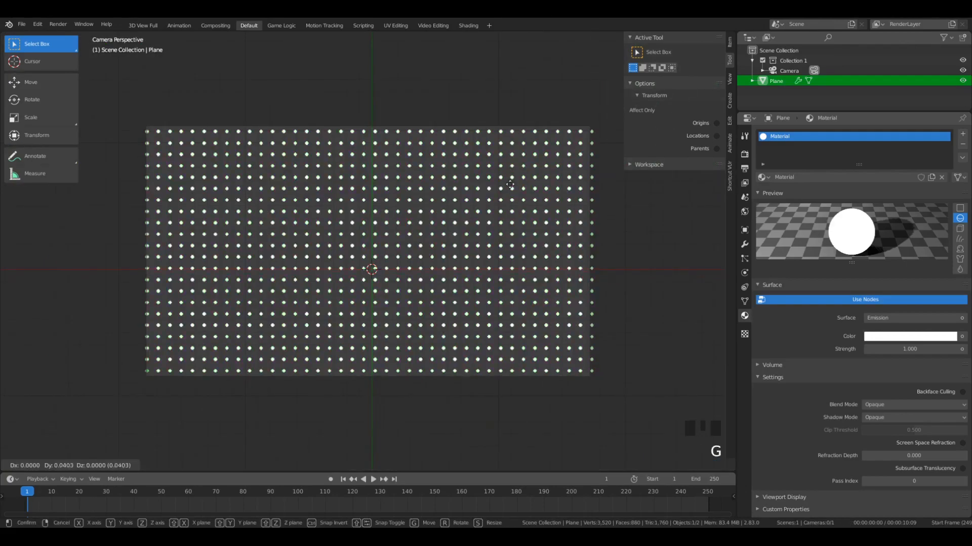
{"action": "left_click", "coordinate": [510, 181]}
{"action": "key", "text": "s"}
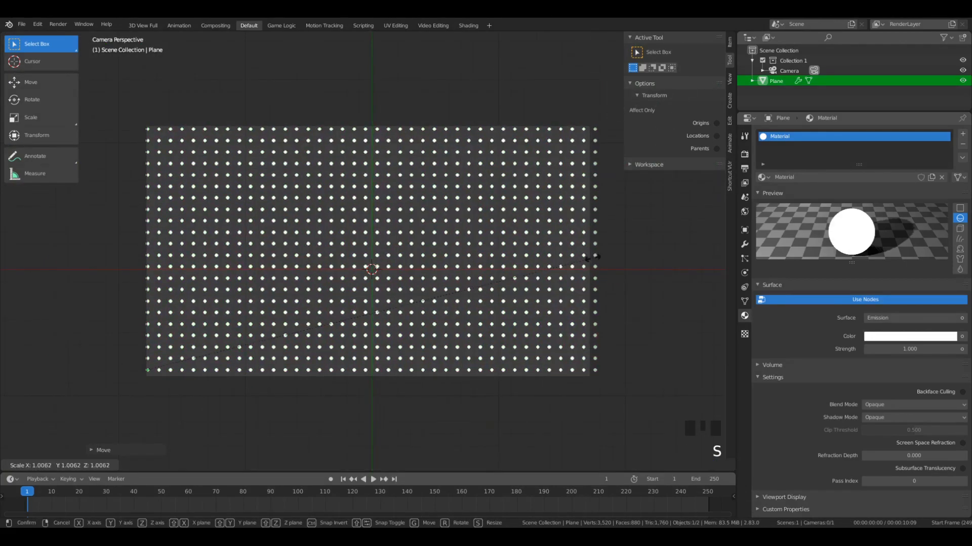
{"action": "left_click", "coordinate": [598, 262]}
{"action": "key", "text": "g"}
{"action": "left_click", "coordinate": [597, 264]}
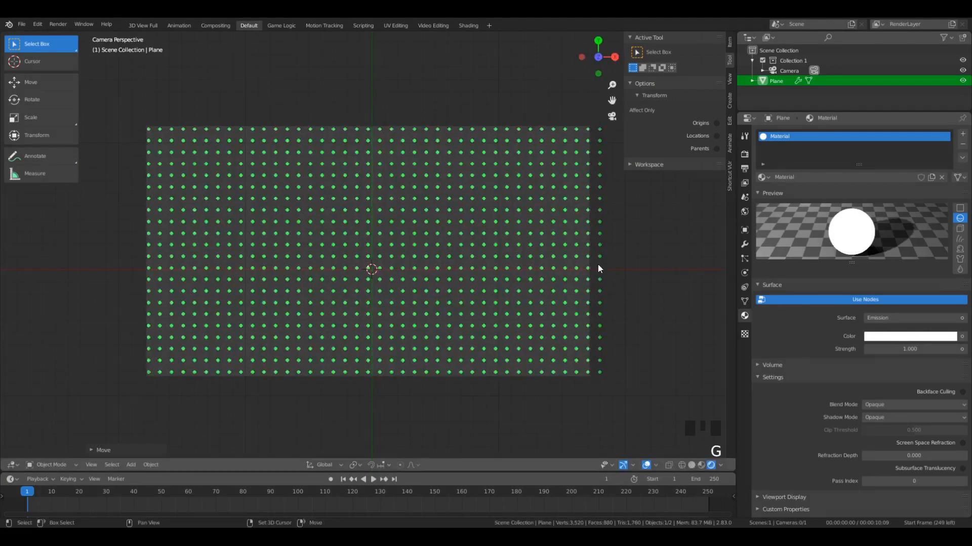
{"action": "key", "text": "g"}
- Deselect the planes and examine how the white dots look within the camera frame
{"action": "key", "text": "a"}
{"action": "key", "text": "a"}
{"action": "key", "text": "a"}
{"action": "left_click", "coordinate": [463, 282]}
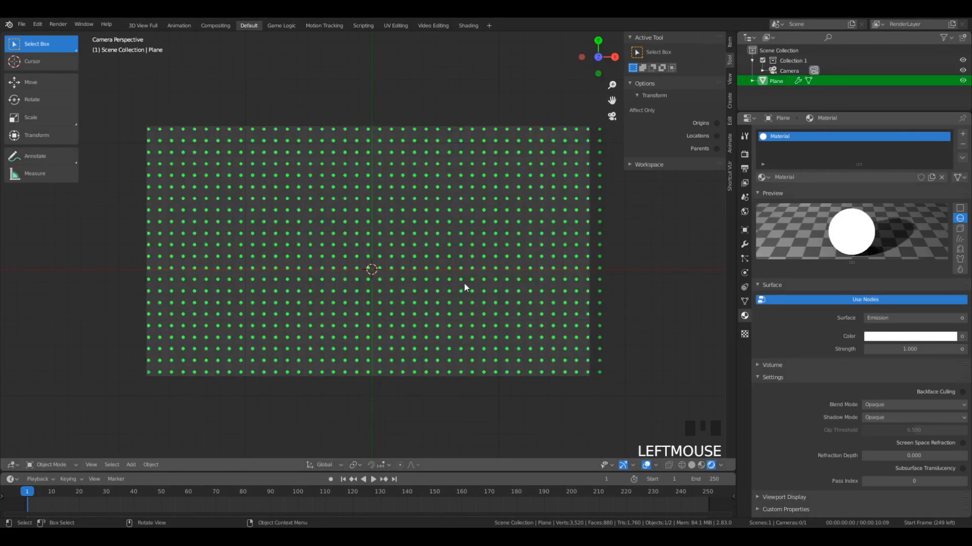
{"action": "scroll", "coordinate": [464, 283], "scroll_direction": "up", "scroll_amount": 5}
{"action": "key", "text": "a"}
{"action": "key", "text": "a"}
{"action": "scroll", "coordinate": [479, 288], "scroll_direction": "down", "scroll_amount": 3}
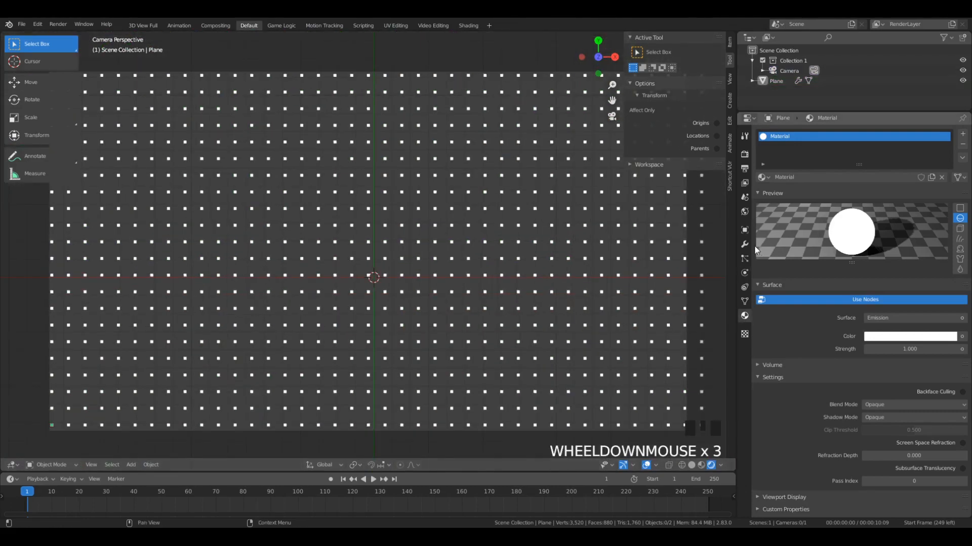
- Darken the world background colour to a value of 0.113 and tint it with hue 0.705 and saturation 0.236
{"action": "left_click", "coordinate": [744, 212]}
{"action": "double_click", "coordinate": [870, 181]}
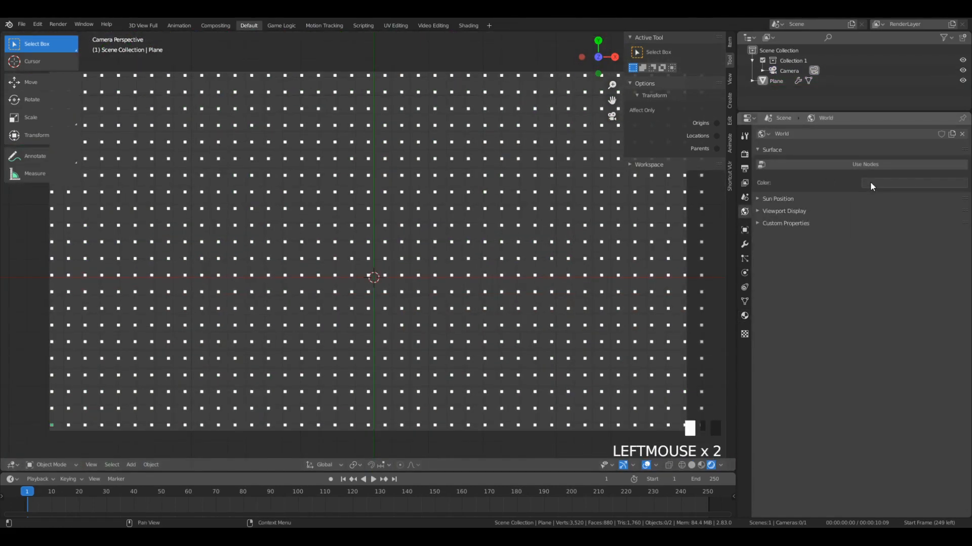
{"action": "left_click", "coordinate": [928, 181]}
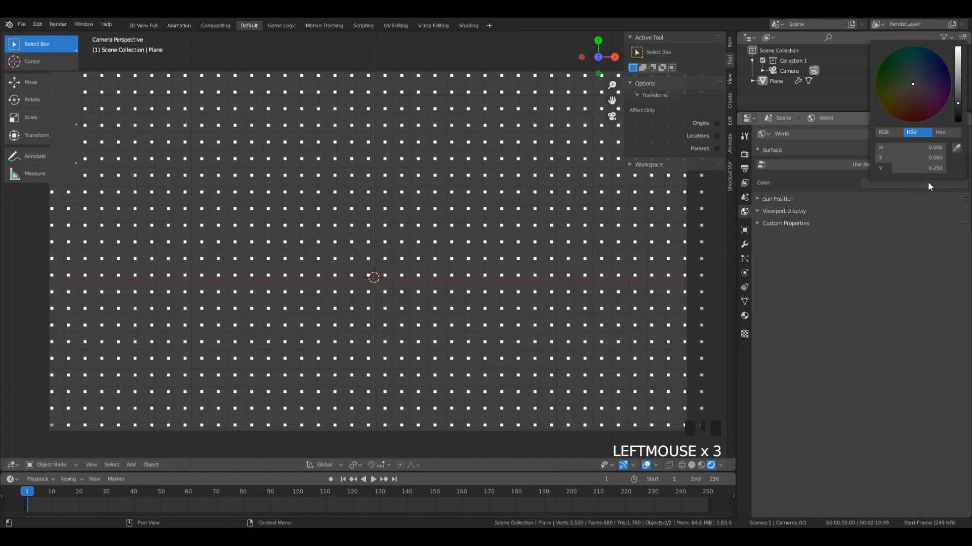
{"action": "left_click_drag", "start_coordinate": [957, 106], "coordinate": [957, 116]}
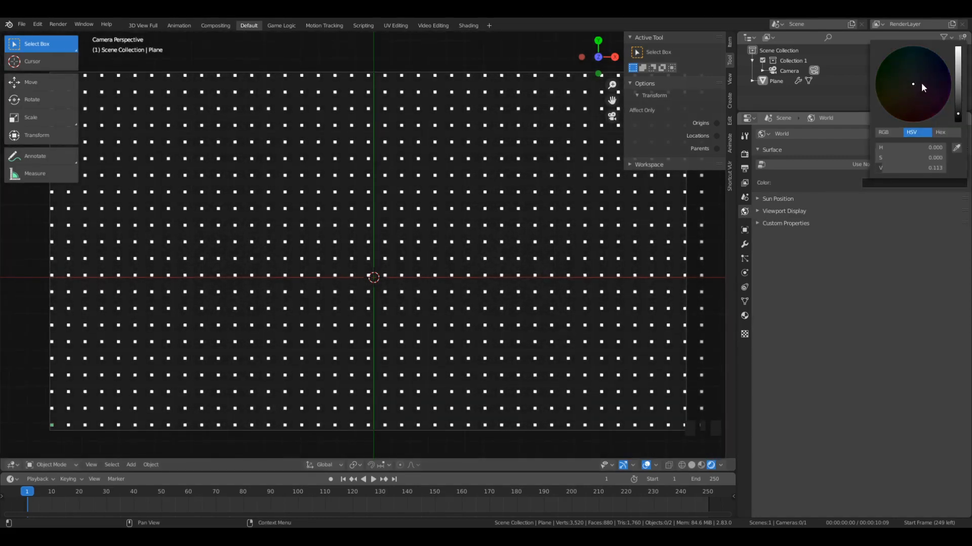
{"action": "left_click_drag", "start_coordinate": [921, 84], "coordinate": [924, 80]}
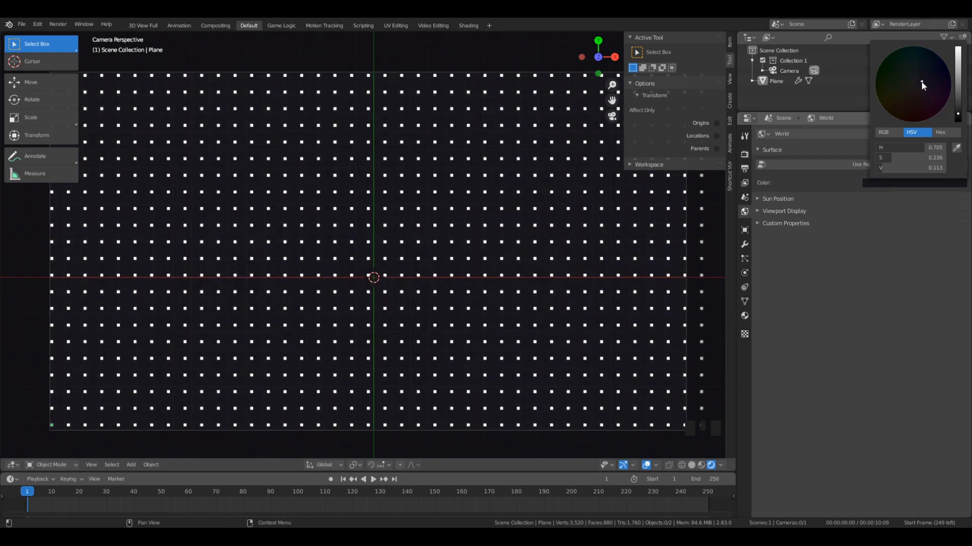
- Sample the dark viewport background as the planes' emission colour and deselect everything to check the match
{"action": "left_click", "coordinate": [636, 311]}
{"action": "left_click", "coordinate": [745, 316]}
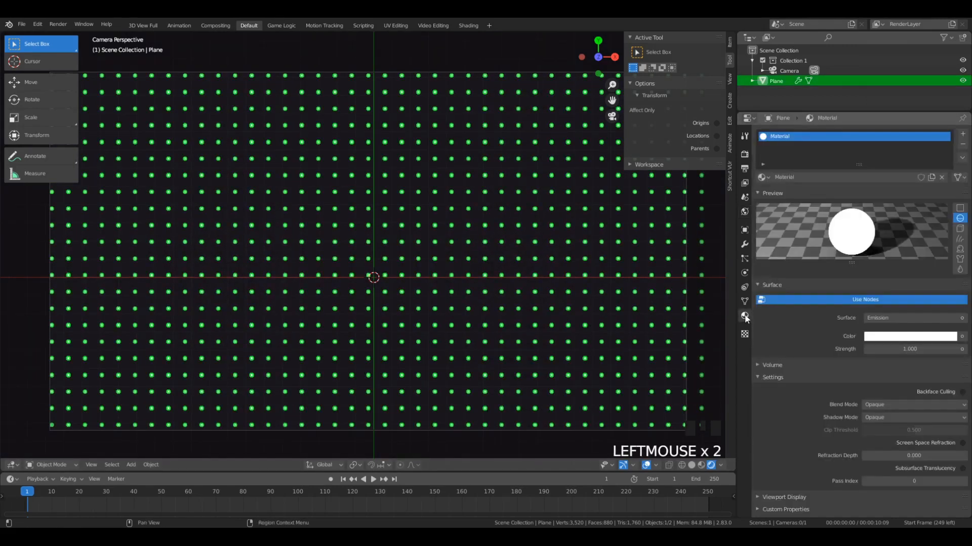
{"action": "left_click", "coordinate": [889, 335]}
{"action": "double_click", "coordinate": [893, 333]}
{"action": "left_click", "coordinate": [947, 293]}
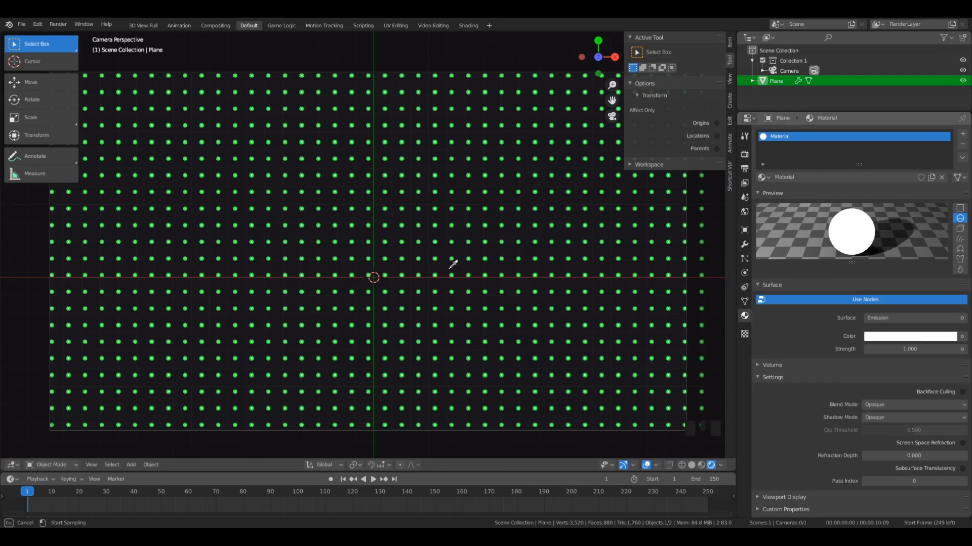
{"action": "double_click", "coordinate": [940, 332]}
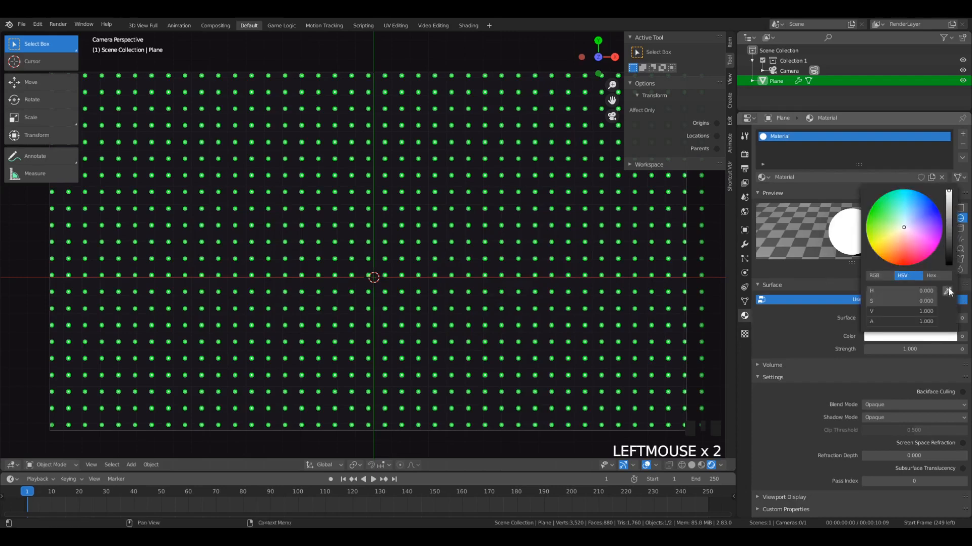
{"action": "left_click", "coordinate": [948, 291]}
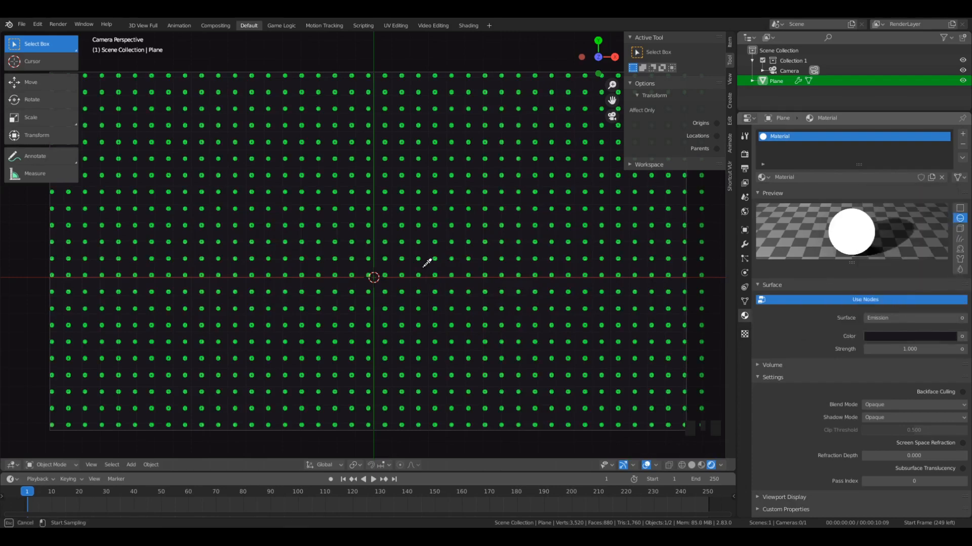
{"action": "left_click", "coordinate": [424, 267]}
{"action": "key", "text": "a"}
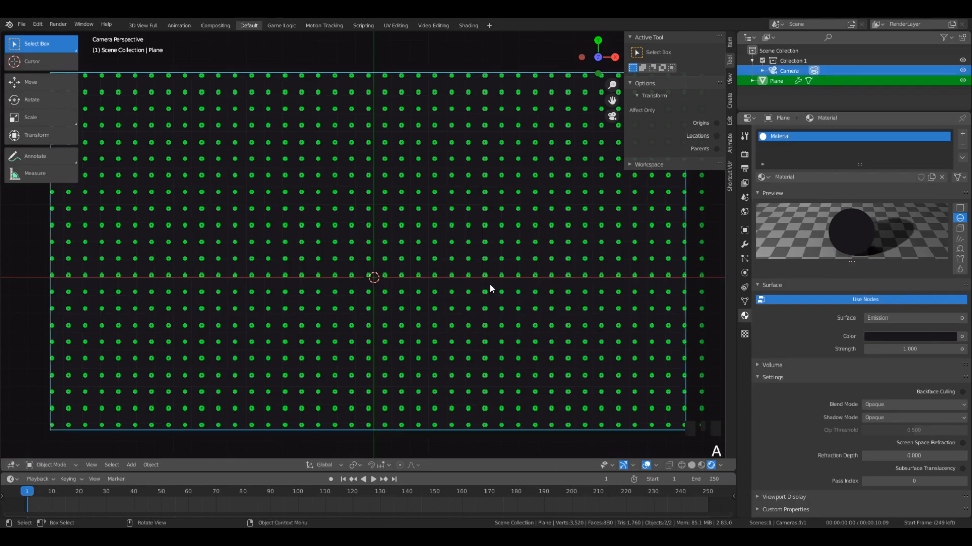
{"action": "key", "text": "a"}
{"action": "key", "text": "a"}
{"action": "key", "text": "a"}
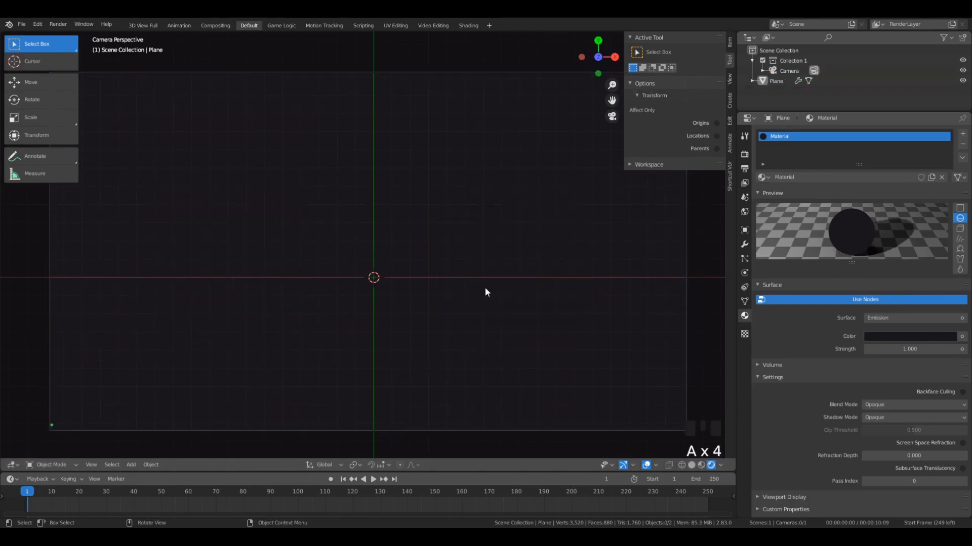
- Brighten the planes' emission colour slightly to a muted purple-grey and render a test image
{"action": "left_click", "coordinate": [444, 210]}
{"action": "scroll", "coordinate": [457, 235], "scroll_direction": "up", "scroll_amount": 4}
{"action": "scroll", "coordinate": [457, 236], "scroll_direction": "down", "scroll_amount": 4}
{"action": "left_click", "coordinate": [917, 335]}
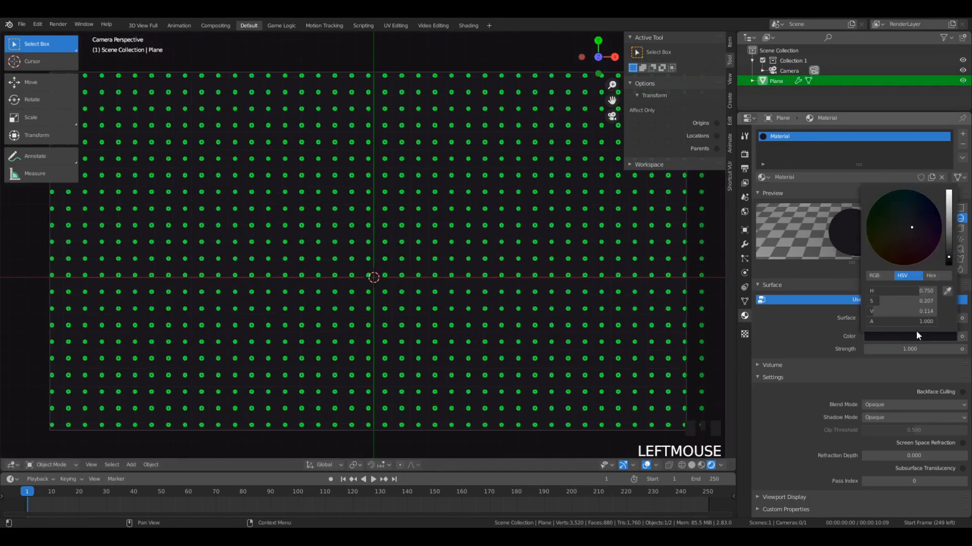
{"action": "left_click_drag", "start_coordinate": [948, 257], "coordinate": [947, 248]}
{"action": "left_click", "coordinate": [682, 263]}
{"action": "scroll", "coordinate": [590, 276], "scroll_direction": "down", "scroll_amount": 2}
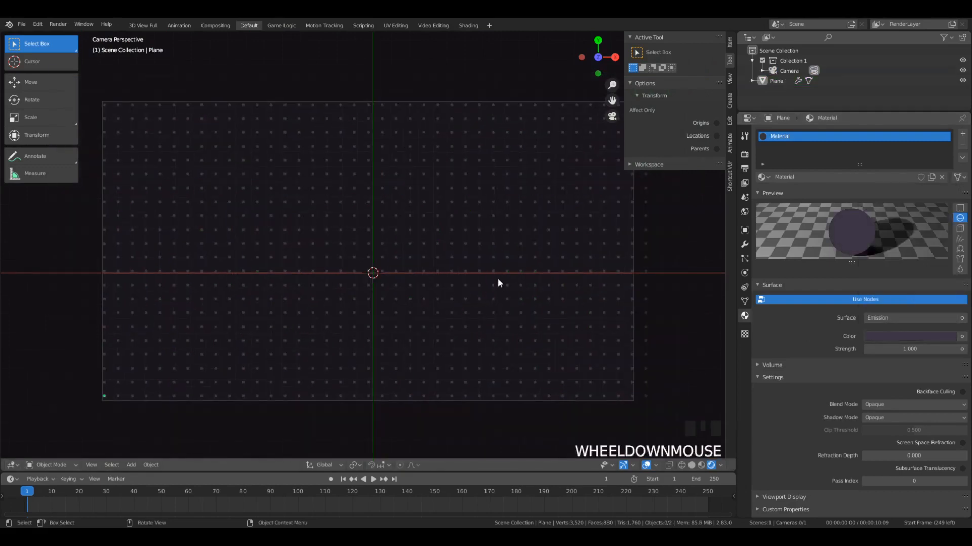
{"action": "key", "text": "F12"}
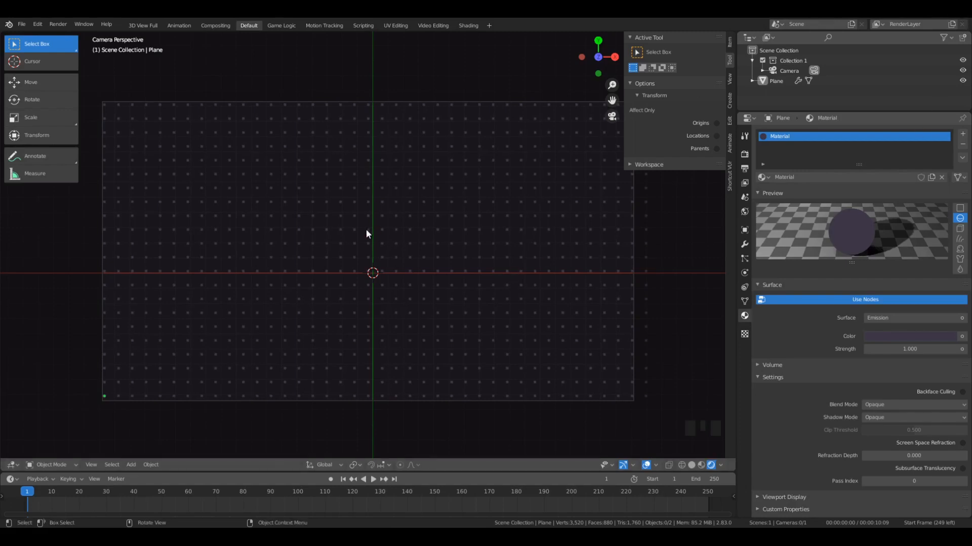
- Deselect everything, play the animation briefly and set the current frame to 0
{"action": "key", "text": "a"}
{"action": "key", "text": "a"}
{"action": "key", "text": "a"}
{"action": "key", "text": "space"}
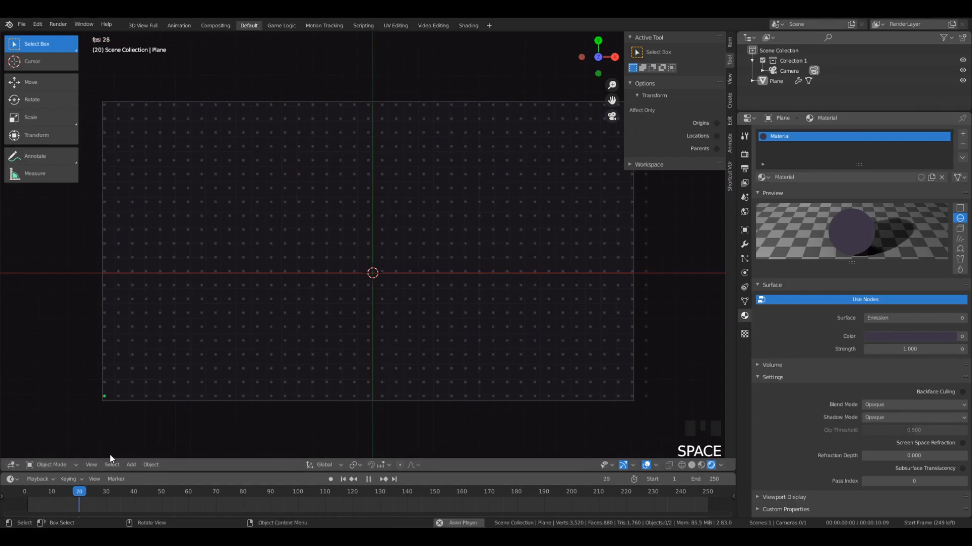
{"action": "key", "text": "space"}
{"action": "left_click", "coordinate": [14, 505]}
{"action": "mouse_move", "coordinate": [14, 505]}
{"action": "left_mouse_down"}
{"action": "mouse_move", "coordinate": [93, 489]}
{"action": "mouse_move", "coordinate": [14, 492]}
{"action": "left_mouse_up"}
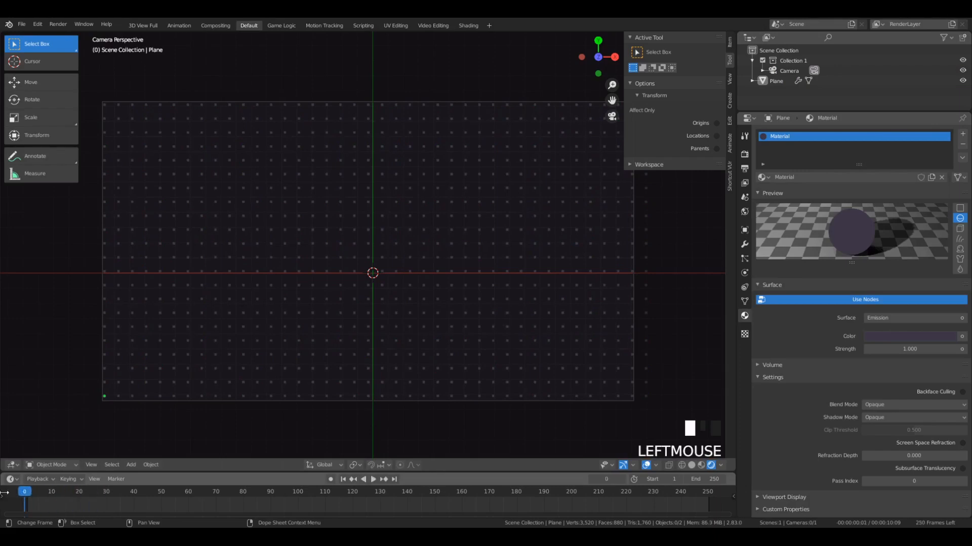
- Add a mesh circle at the grid's centre and scale it up to more than three times its size
{"action": "left_click", "coordinate": [427, 253]}
{"action": "key", "text": "shift+a"}
{"action": "mouse_move", "coordinate": [424, 208]}
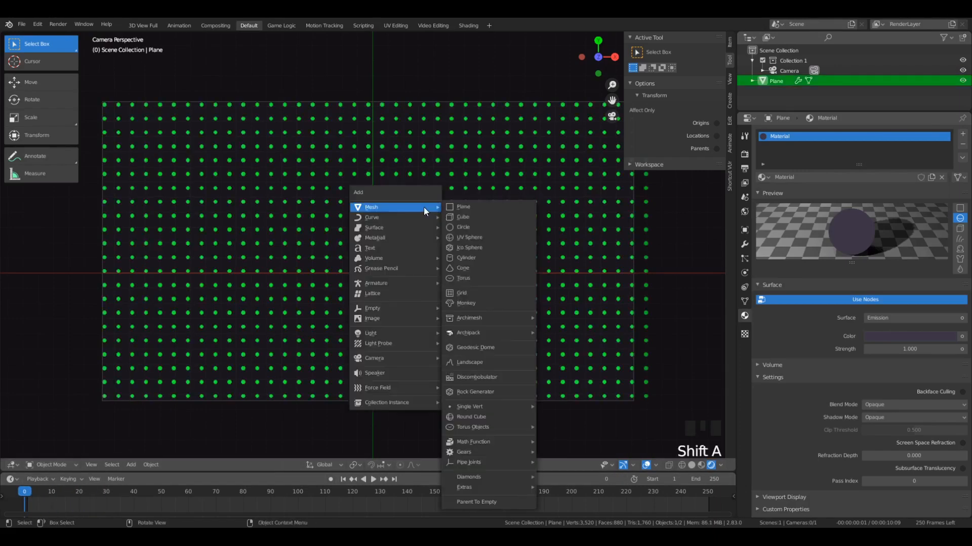
{"action": "left_click", "coordinate": [474, 230]}
{"action": "key", "text": "s"}
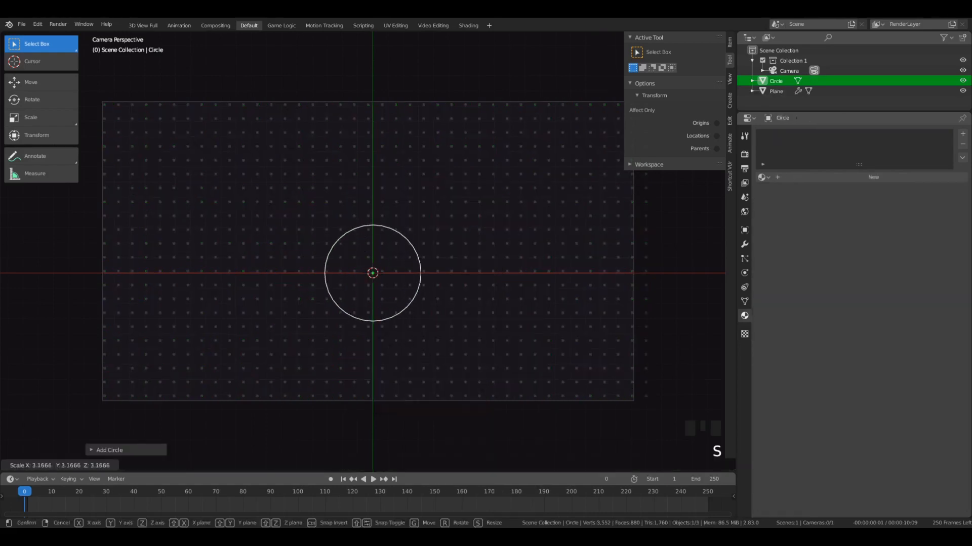
{"action": "left_click", "coordinate": [642, 462]}
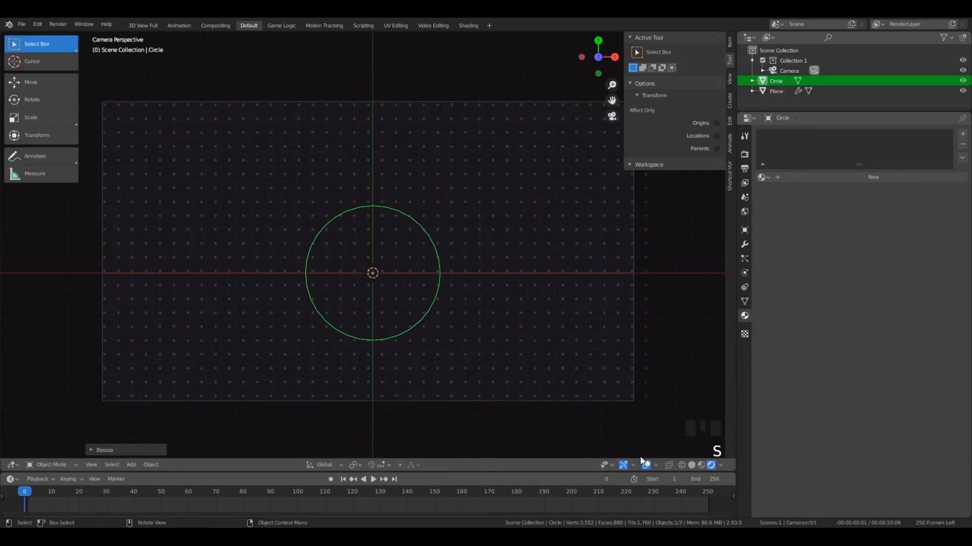
{"action": "left_click", "coordinate": [539, 404]}
{"action": "scroll", "coordinate": [379, 329], "scroll_direction": "up", "scroll_amount": 2}
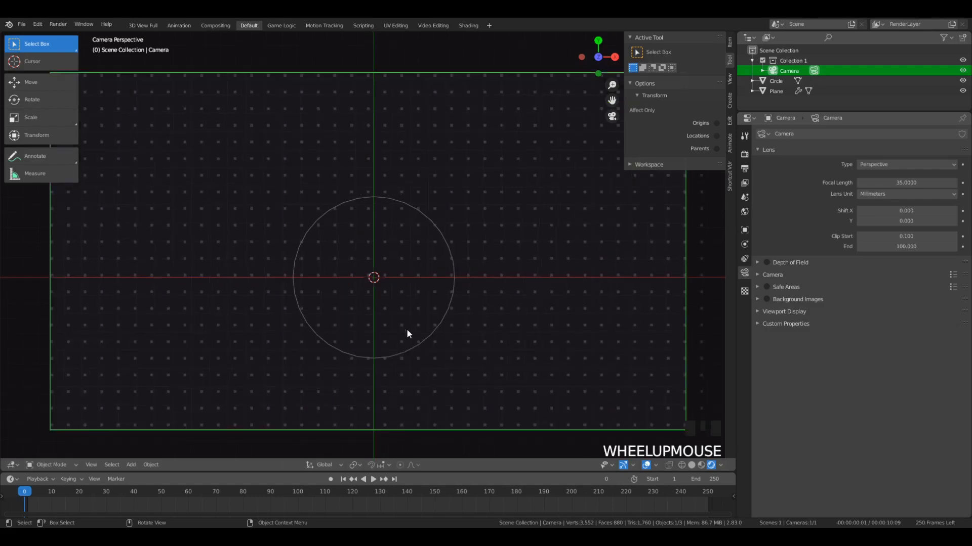
- Extrude the circle's outline upward along Z into an open ring
{"action": "left_click", "coordinate": [421, 354]}
{"action": "middle_click_drag", "start_coordinate": [420, 353], "coordinate": [399, 269]}
{"action": "scroll", "coordinate": [381, 260], "scroll_direction": "up", "scroll_amount": 5}
{"action": "key", "text": "Tab"}
{"action": "key", "text": "e"}
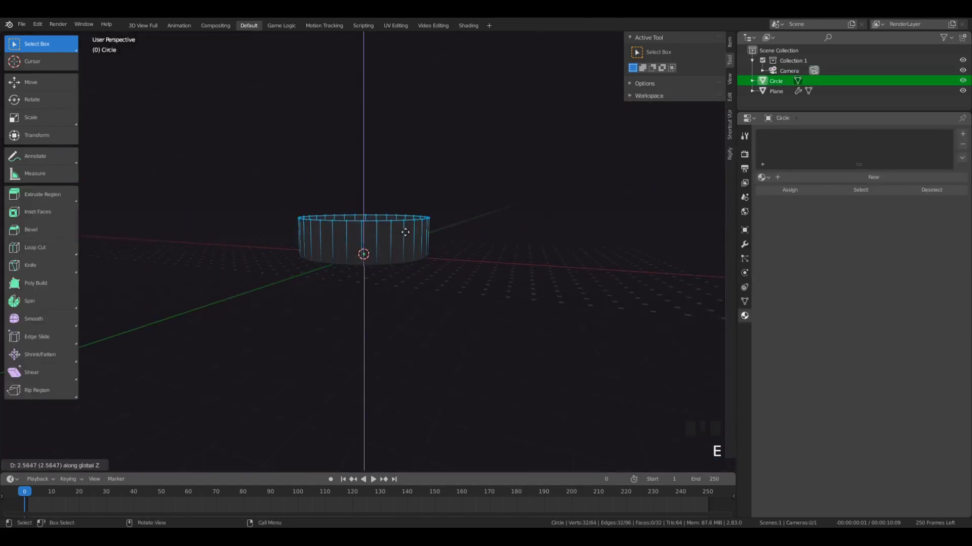
{"action": "left_click", "coordinate": [380, 244]}
{"action": "key", "text": "Tab"}
- Move the ring down along Z so that it straddles the plane grid
{"action": "middle_click_drag", "start_coordinate": [379, 244], "coordinate": [424, 275]}
{"action": "key", "text": "g"}
{"action": "key", "text": "z"}
{"action": "left_click", "coordinate": [394, 297]}
{"action": "scroll", "coordinate": [391, 260], "scroll_direction": "up", "scroll_amount": 3}
{"action": "scroll", "coordinate": [375, 349], "scroll_direction": "down", "scroll_amount": 3}
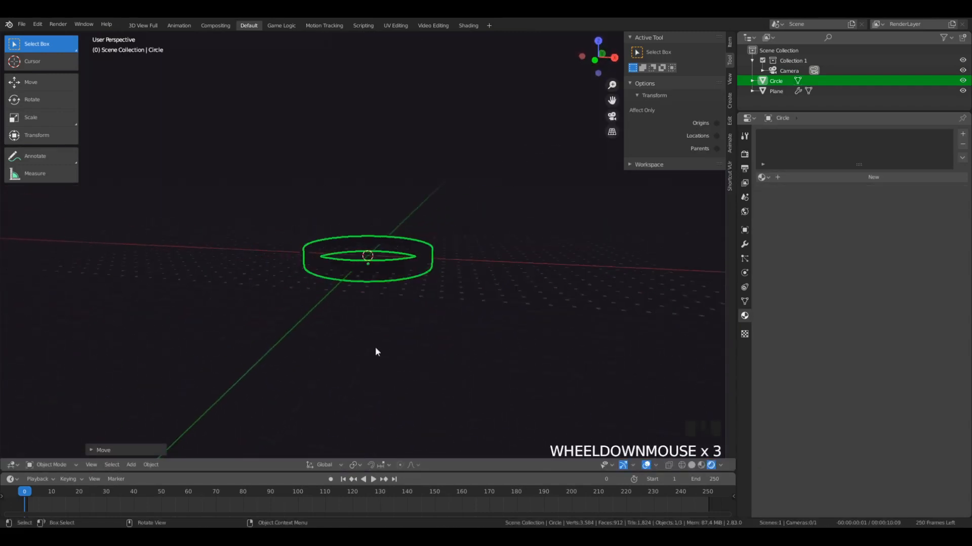
{"action": "scroll", "coordinate": [366, 258], "scroll_direction": "up", "scroll_amount": 4}
{"action": "scroll", "coordinate": [369, 326], "scroll_direction": "down", "scroll_amount": 2}
- Adjust the height of the ring's upper rim slightly along Z in Edit Mode
{"action": "middle_click_drag", "start_coordinate": [369, 325], "coordinate": [393, 321]}
{"action": "key", "text": "Tab"}
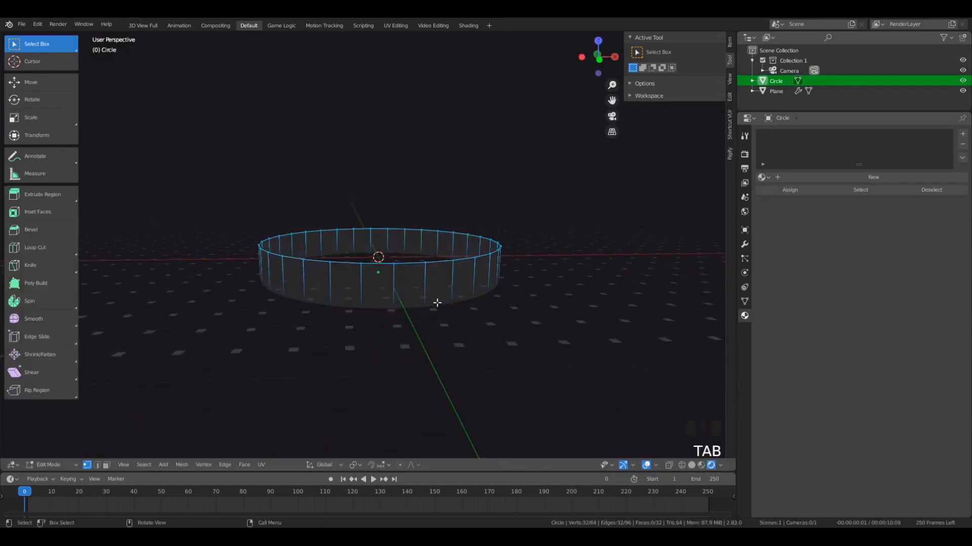
{"action": "key", "text": "g"}
{"action": "key", "text": "z"}
{"action": "left_click", "coordinate": [418, 299]}
- Fill the upper and lower openings of the ring with faces to make a closed disc
{"action": "key", "text": "f"}
{"action": "double_click", "coordinate": [413, 308]}
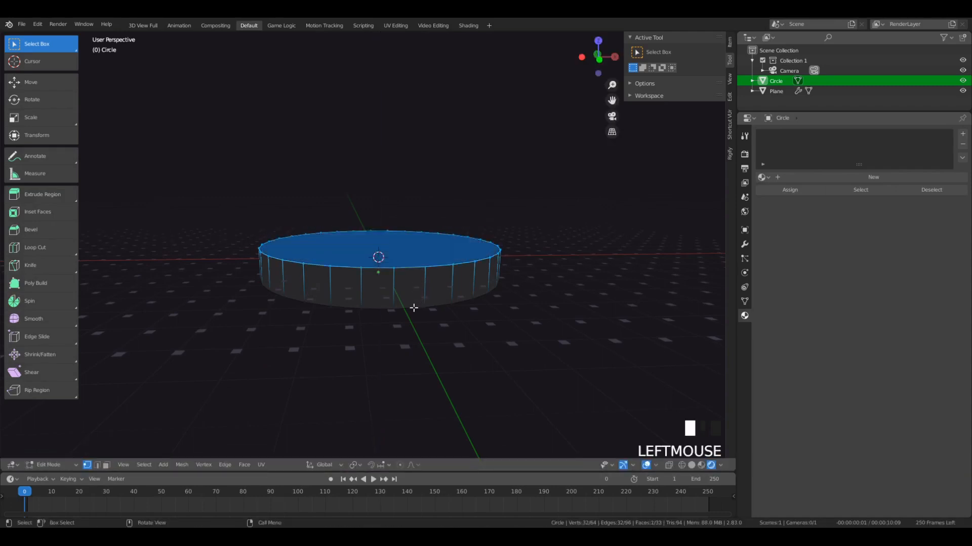
{"action": "key", "text": "f"}
{"action": "middle_click_drag", "start_coordinate": [434, 315], "coordinate": [429, 269]}
{"action": "key", "text": "Tab"}
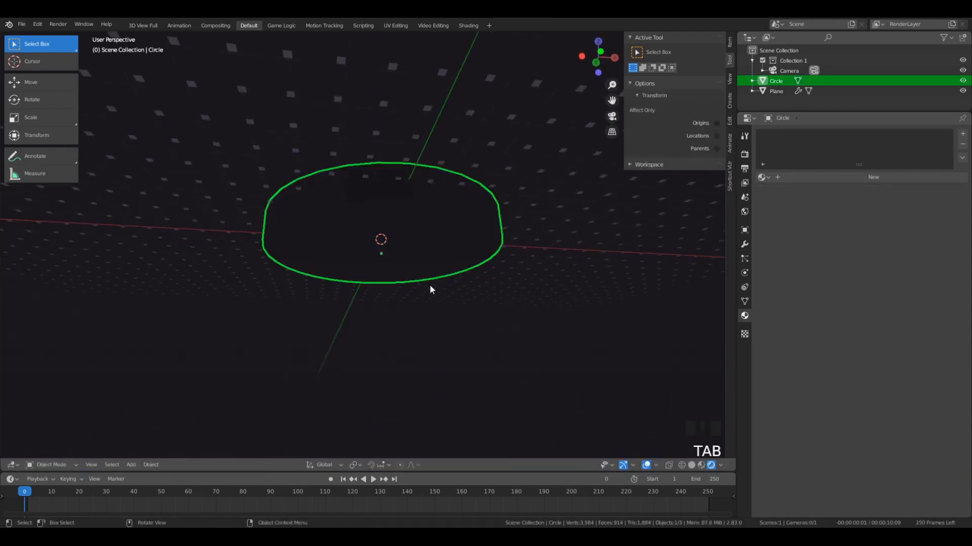
- Switch the viewport to solid shading and examine the disc over the grid from above and through the camera
{"action": "scroll", "coordinate": [393, 310], "scroll_direction": "down", "scroll_amount": 4}
{"action": "scroll", "coordinate": [369, 269], "scroll_direction": "up", "scroll_amount": 4}
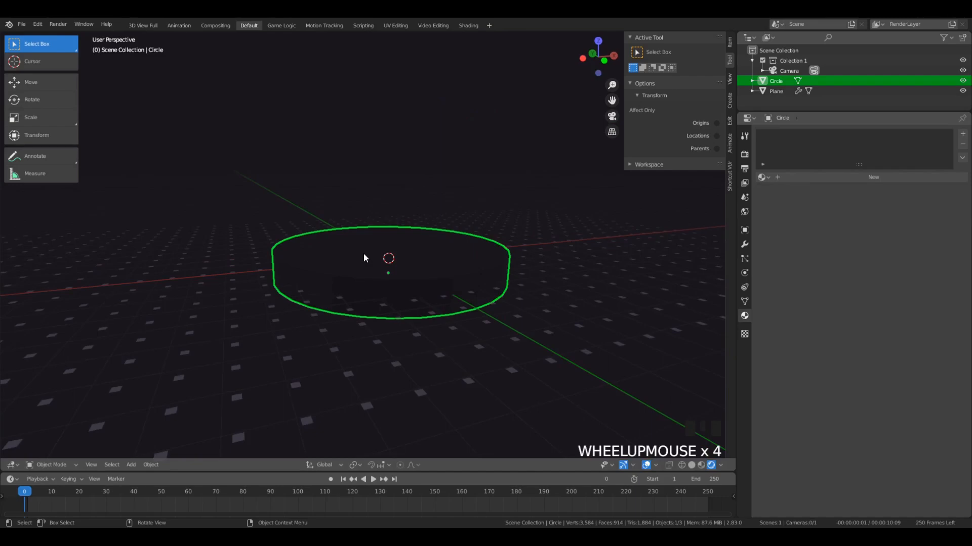
{"action": "key", "text": "z"}
{"action": "left_click", "coordinate": [588, 260]}
{"action": "middle_click_drag", "start_coordinate": [588, 261], "coordinate": [455, 327]}
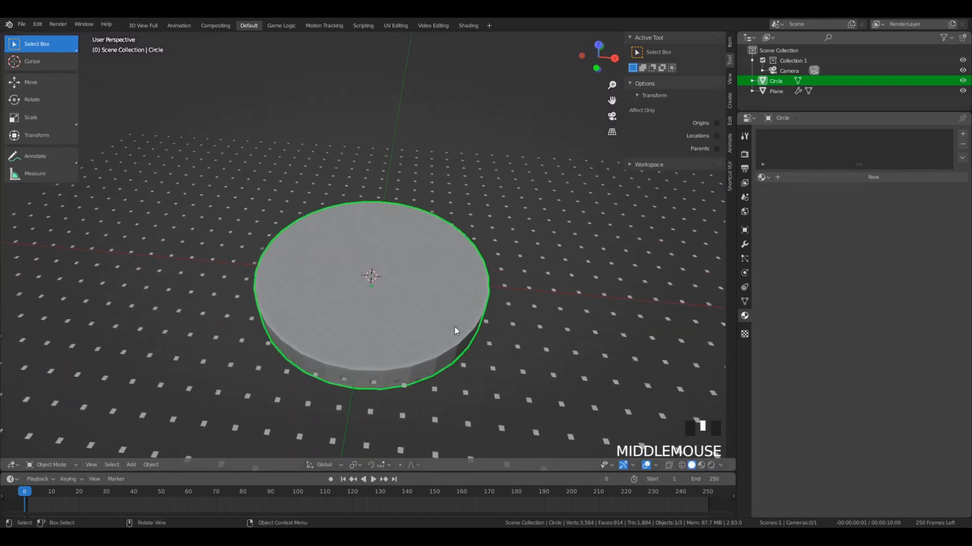
{"action": "key", "text": "KP_7"}
{"action": "middle_click_drag", "start_coordinate": [420, 379], "coordinate": [363, 320]}
{"action": "key", "text": "KP_7"}
{"action": "scroll", "coordinate": [323, 305], "scroll_direction": "down", "scroll_amount": 6}
{"action": "scroll", "coordinate": [357, 293], "scroll_direction": "up", "scroll_amount": 2}
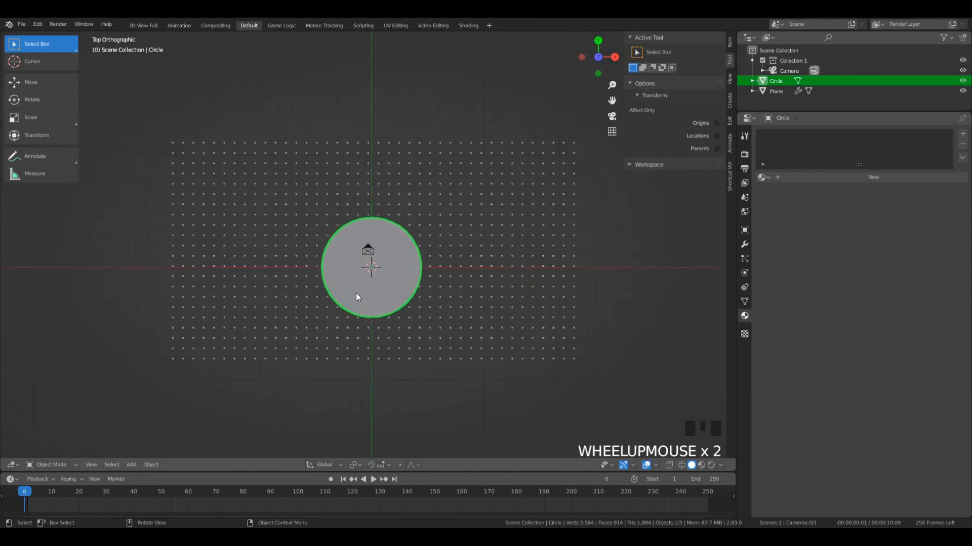
{"action": "scroll", "coordinate": [356, 293], "scroll_direction": "up", "scroll_amount": 3}
{"action": "key", "text": "KP_0"}
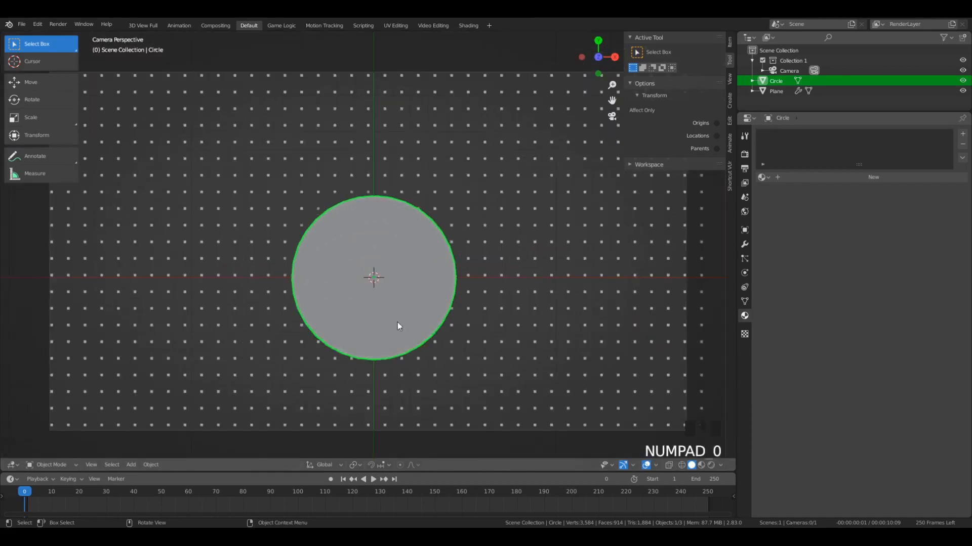
- Move the disc slightly in the positive Y direction near the centre of the camera frame
{"action": "scroll", "coordinate": [397, 319], "scroll_direction": "down", "scroll_amount": 3}
{"action": "left_click", "coordinate": [390, 295]}
{"action": "left_click", "coordinate": [390, 290]}
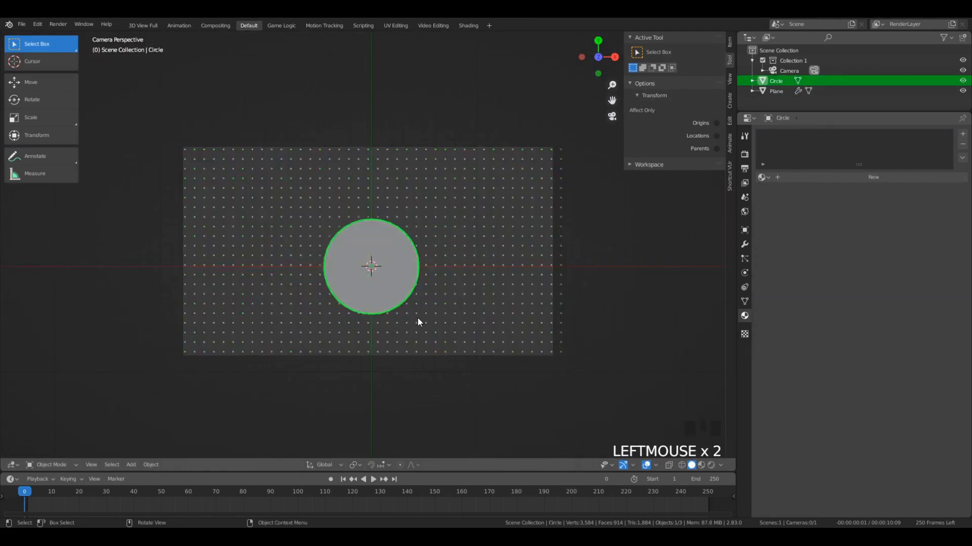
{"action": "key", "text": "g"}
{"action": "key", "text": "y"}
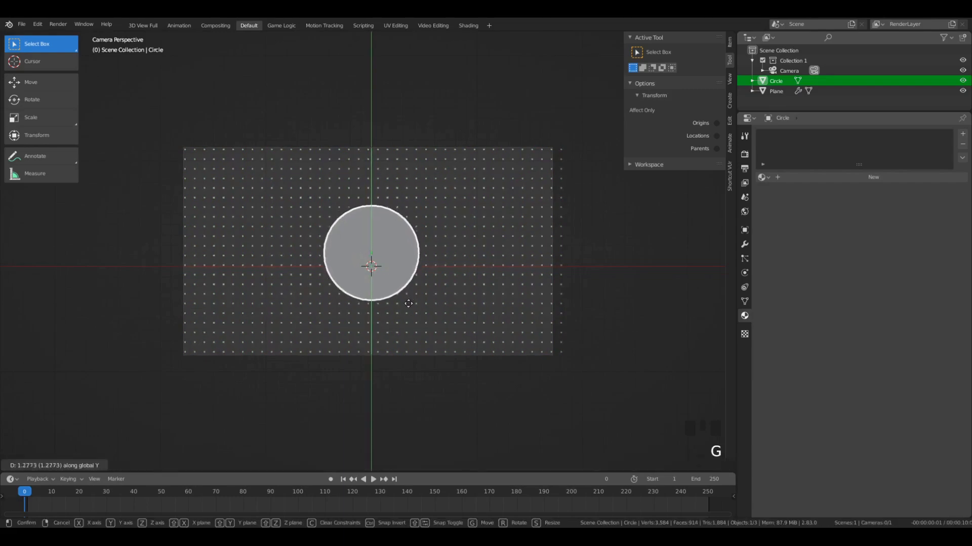
{"action": "left_click", "coordinate": [409, 312]}
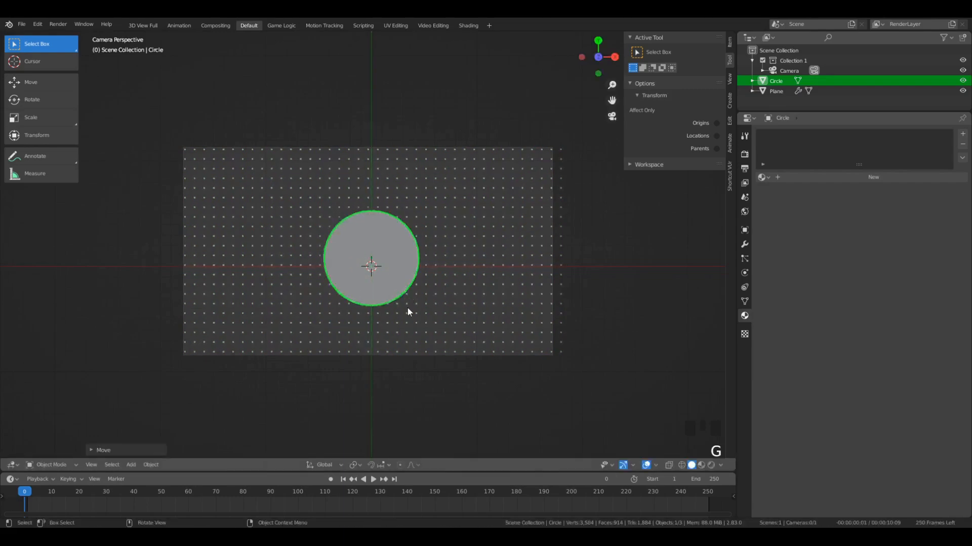
{"action": "left_click", "coordinate": [439, 308], "text": "shift"}
{"action": "left_click", "coordinate": [400, 282]}
{"action": "key", "text": "g"}
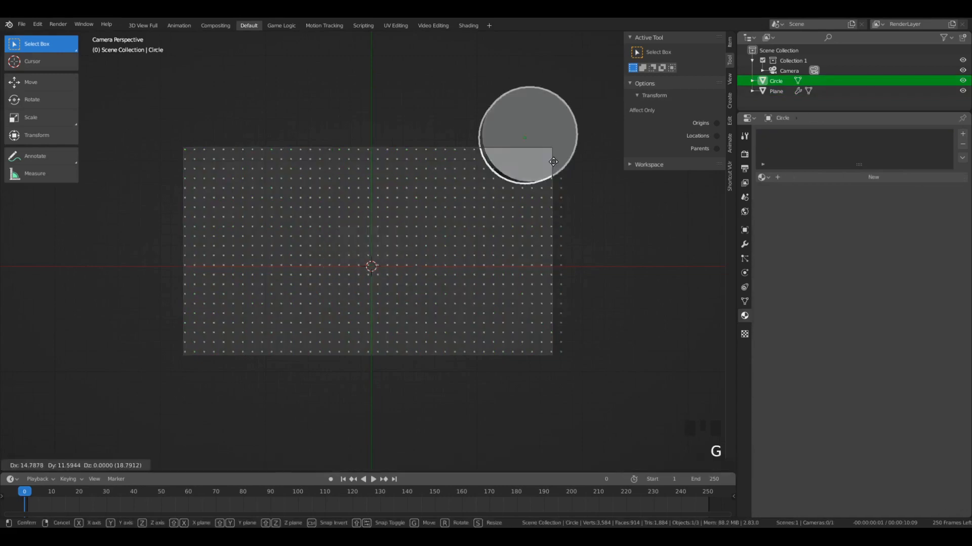
{"action": "right_click", "coordinate": [340, 300]}
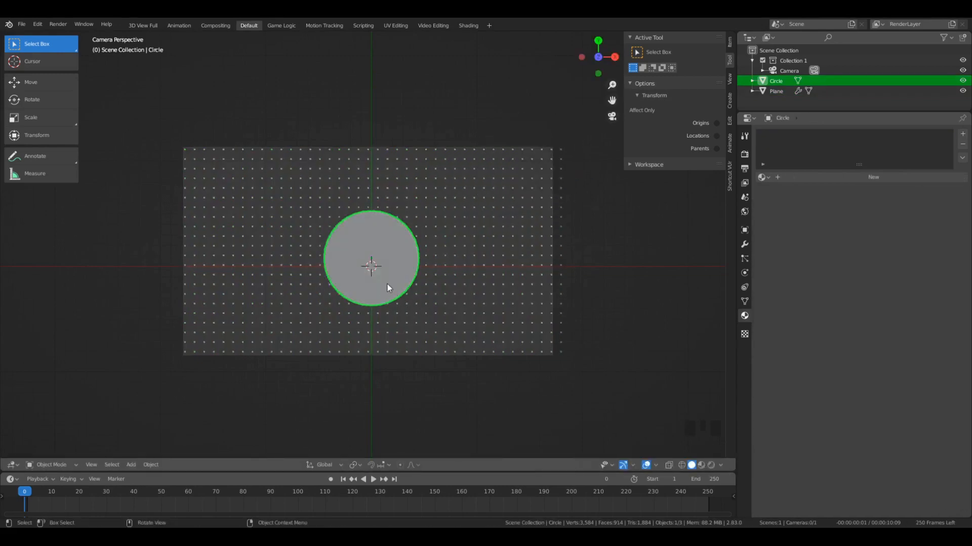
- Intersect the grid of planes with the disc using Bool Tool's Brush Boolean Intersect, with the grid as the active object
{"action": "left_click", "coordinate": [425, 289], "text": "shift"}
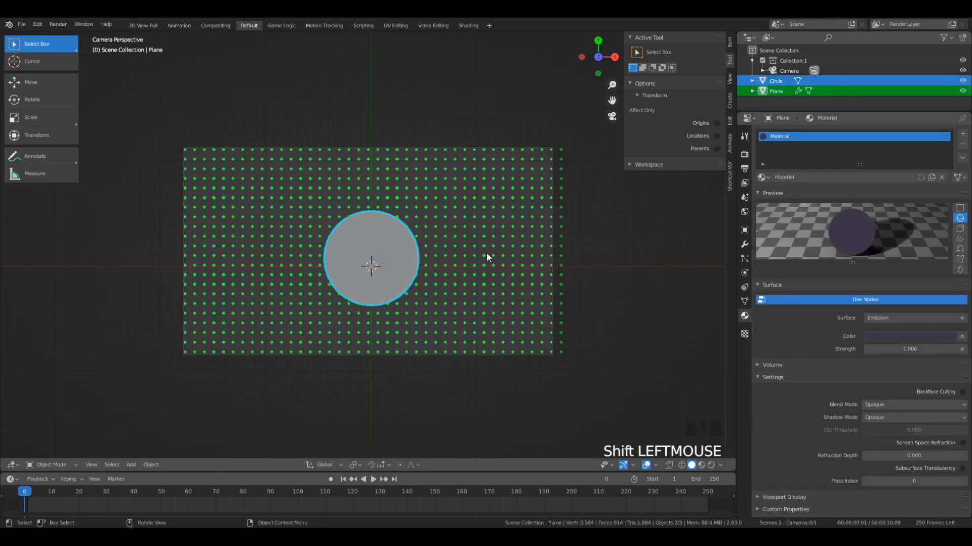
{"action": "key", "text": "shift+ctrl+b"}
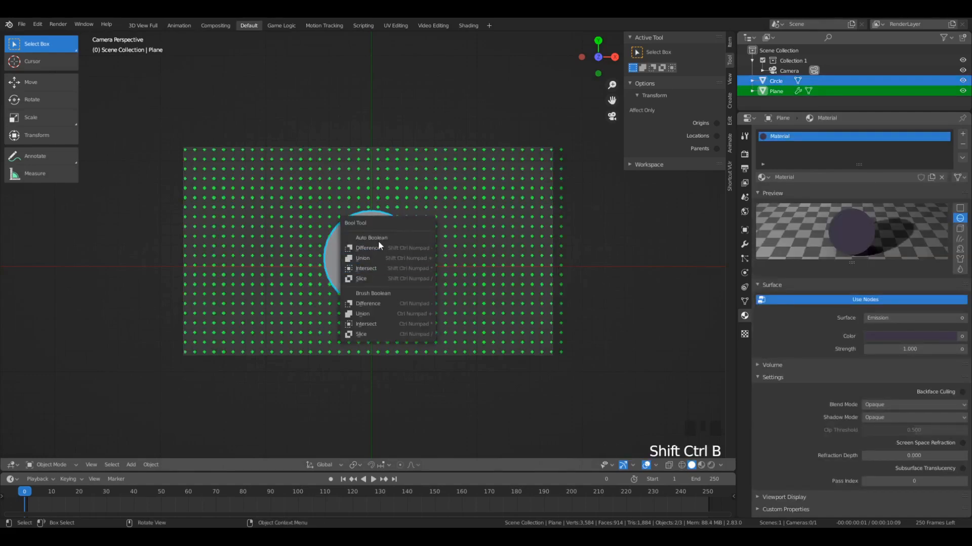
{"action": "left_click", "coordinate": [371, 322]}
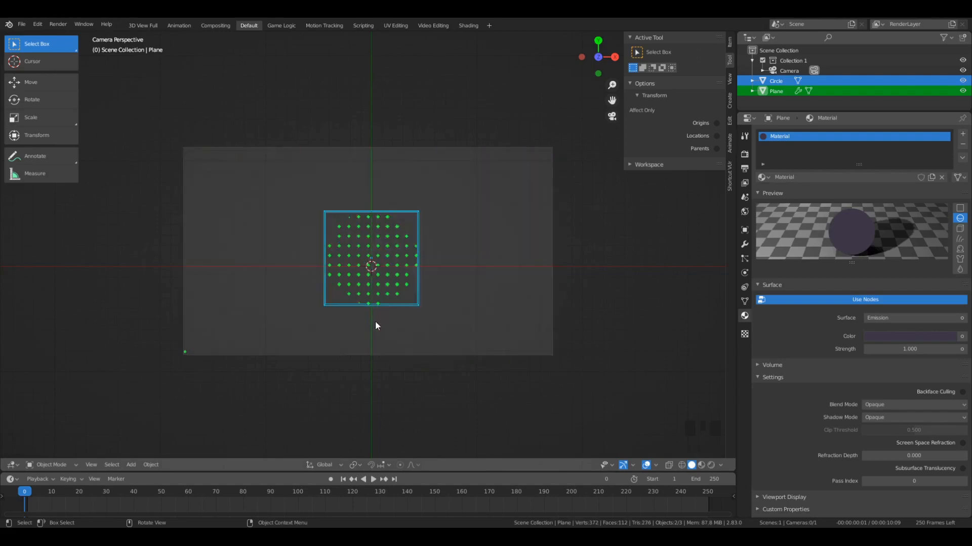
- Scale the disc cutter down at the centre of the frame until none of the grid's planes are revealed
{"action": "left_click", "coordinate": [400, 311]}
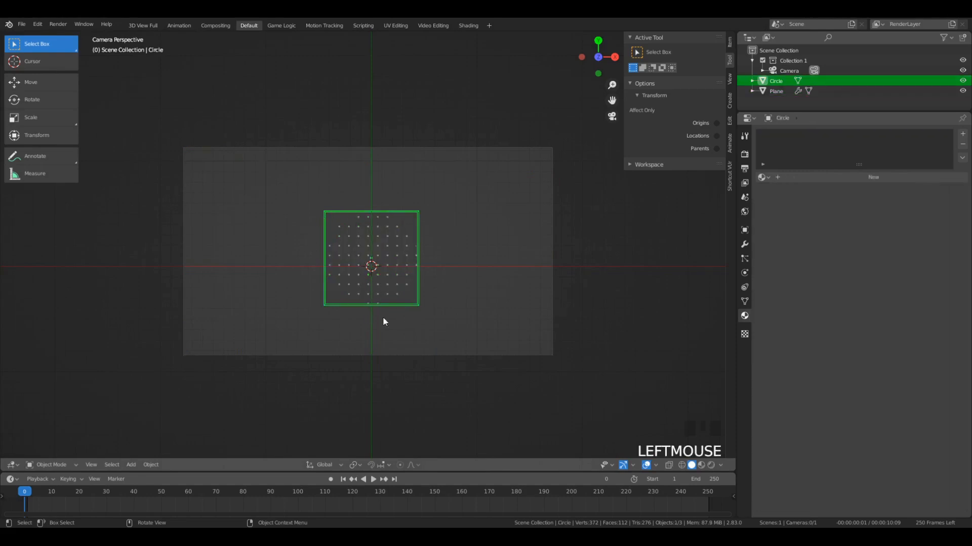
{"action": "middle_click_drag", "start_coordinate": [270, 388], "coordinate": [298, 352]}
{"action": "scroll", "coordinate": [369, 280], "scroll_direction": "up", "scroll_amount": 5}
{"action": "key", "text": "KP_0"}
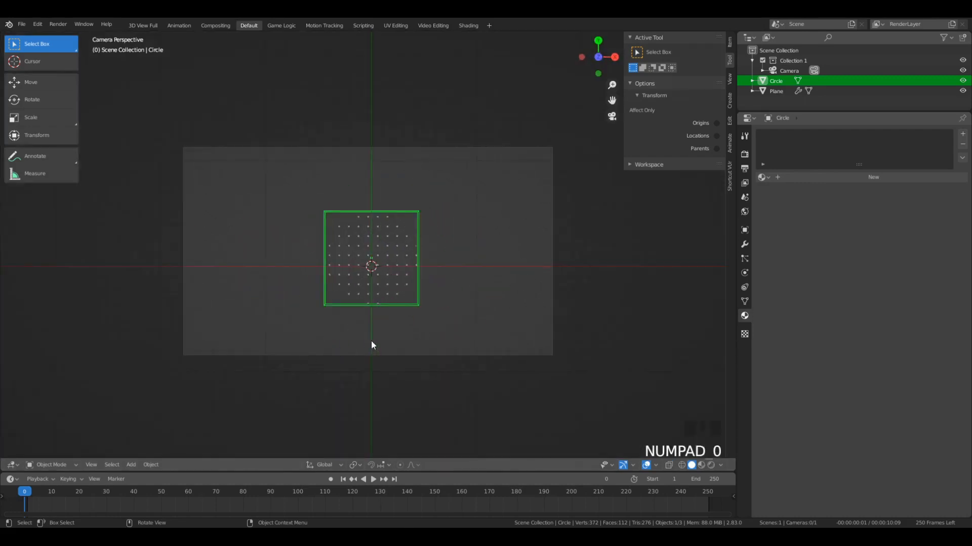
{"action": "key", "text": "s"}
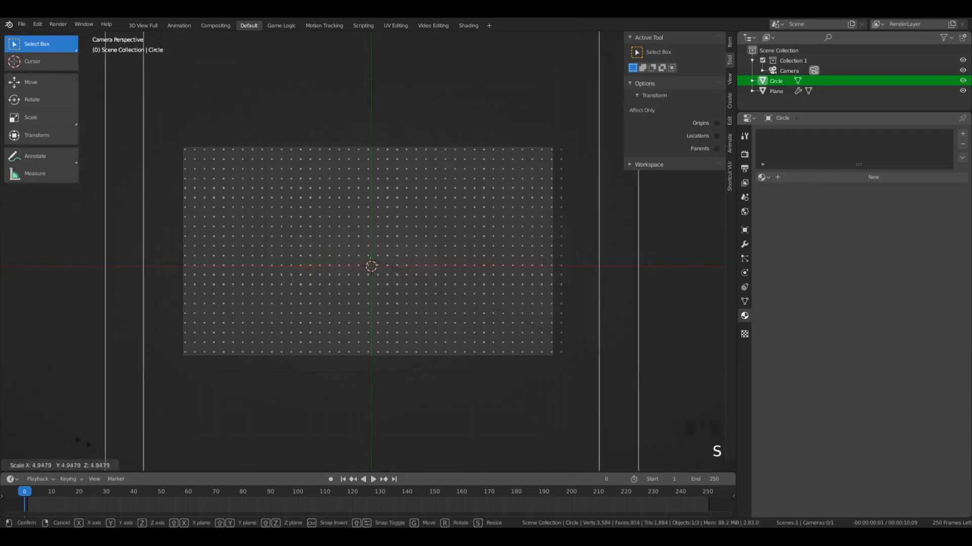
{"action": "left_click", "coordinate": [371, 284]}
{"action": "scroll", "coordinate": [325, 229], "scroll_direction": "up", "scroll_amount": 5}
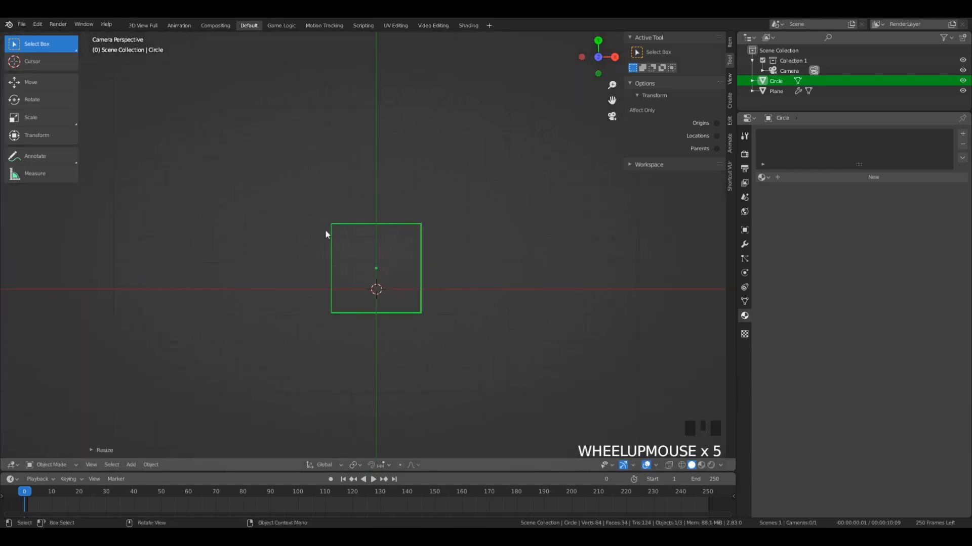
{"action": "scroll", "coordinate": [325, 234], "scroll_direction": "down", "scroll_amount": 5}
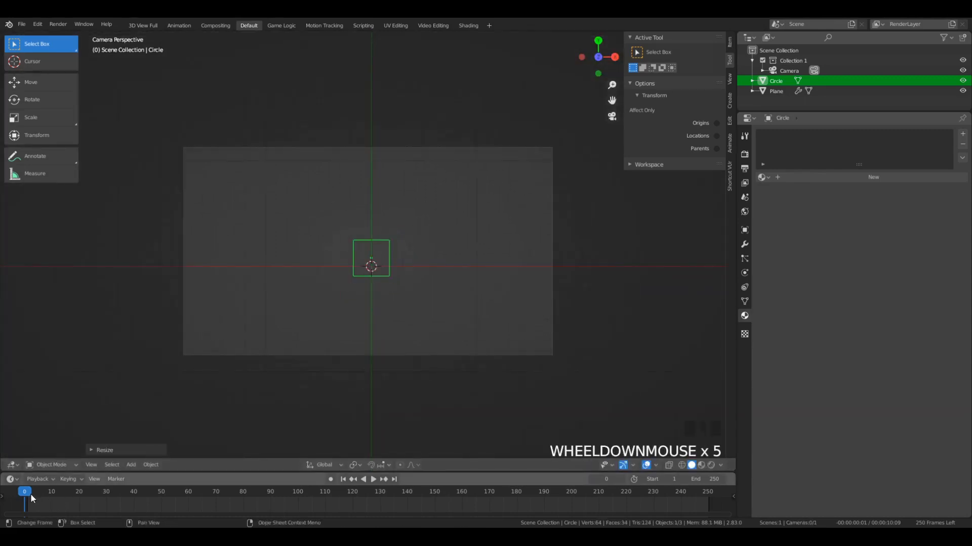
- Insert a Scaling keyframe for the shrunken disc at frame 1
{"action": "left_click", "coordinate": [29, 494]}
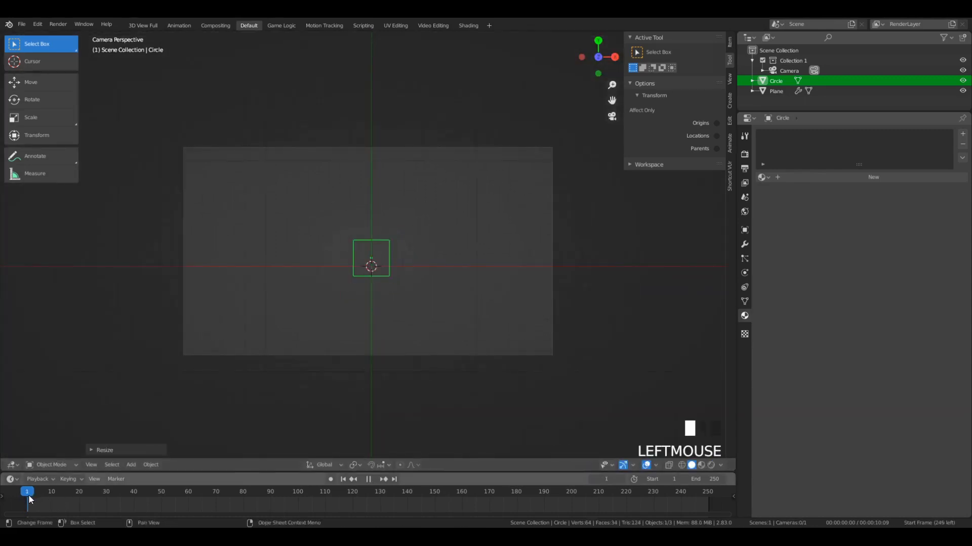
{"action": "scroll", "coordinate": [394, 278], "scroll_direction": "up", "scroll_amount": 5}
{"action": "scroll", "coordinate": [393, 277], "scroll_direction": "down", "scroll_amount": 5}
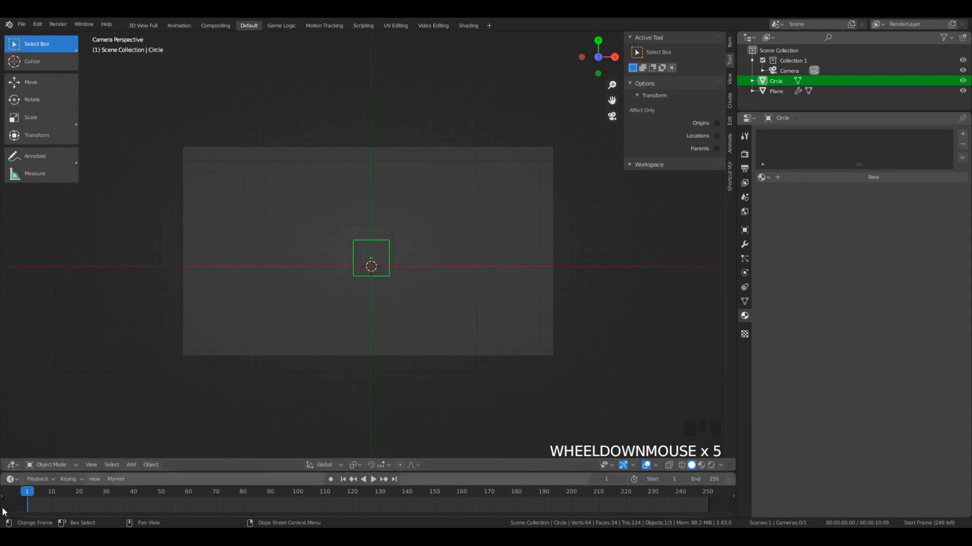
{"action": "key", "text": "i"}
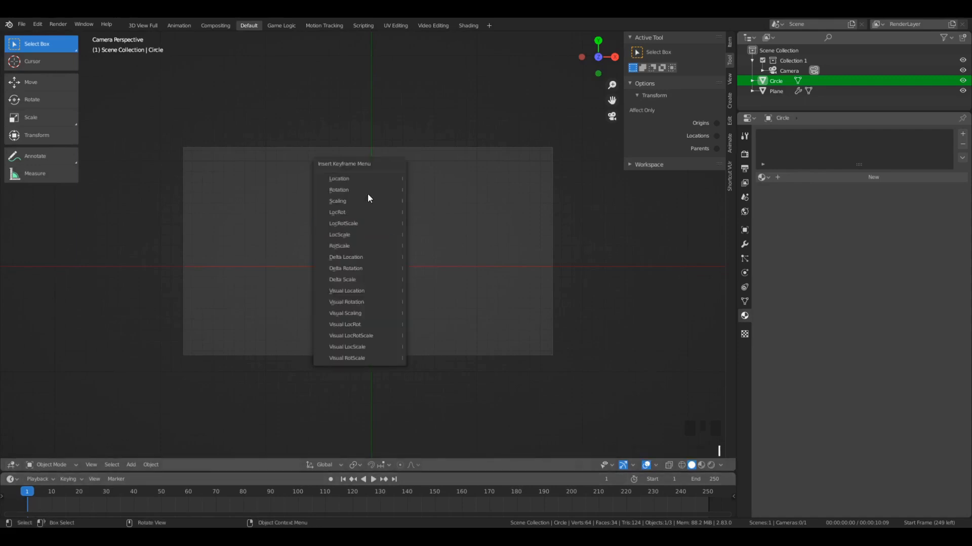
{"action": "left_click", "coordinate": [363, 201]}
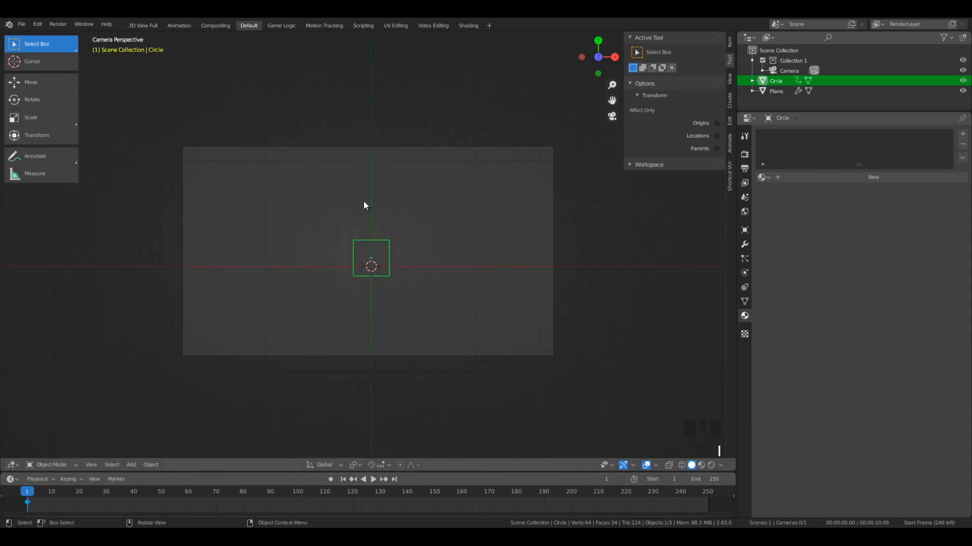
- Scale the disc up at frame 14 until it encloses the whole grid, and insert a Scaling keyframe there
{"action": "key", "text": "space"}
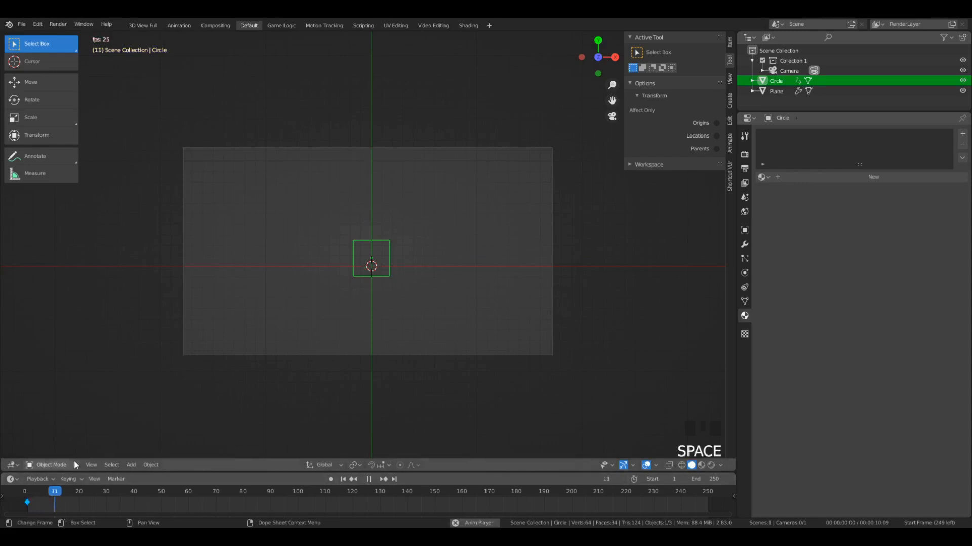
{"action": "key", "text": "space"}
{"action": "mouse_move", "coordinate": [68, 493]}
{"action": "left_mouse_down"}
{"action": "mouse_move", "coordinate": [41, 500]}
{"action": "mouse_move", "coordinate": [63, 497]}
{"action": "mouse_move", "coordinate": [48, 503]}
{"action": "mouse_move", "coordinate": [62, 505]}
{"action": "left_mouse_up"}
{"action": "key", "text": "space"}
{"action": "key", "text": "space"}
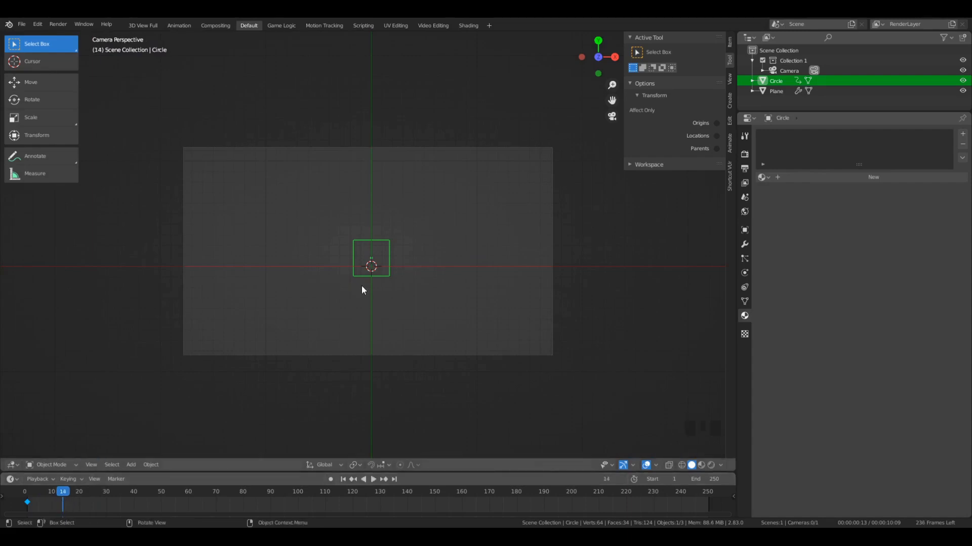
{"action": "key", "text": "s"}
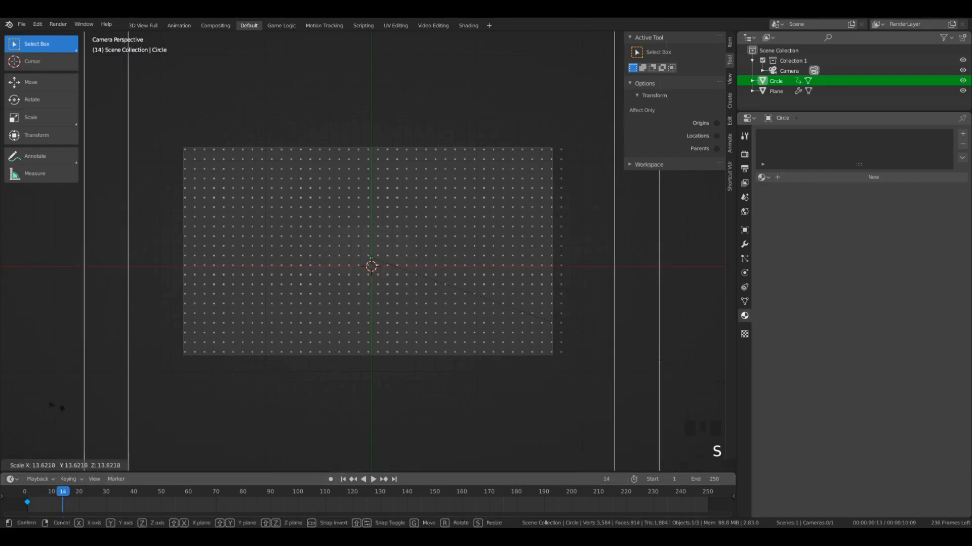
{"action": "left_click", "coordinate": [25, 378]}
{"action": "scroll", "coordinate": [417, 321], "scroll_direction": "down", "scroll_amount": 2}
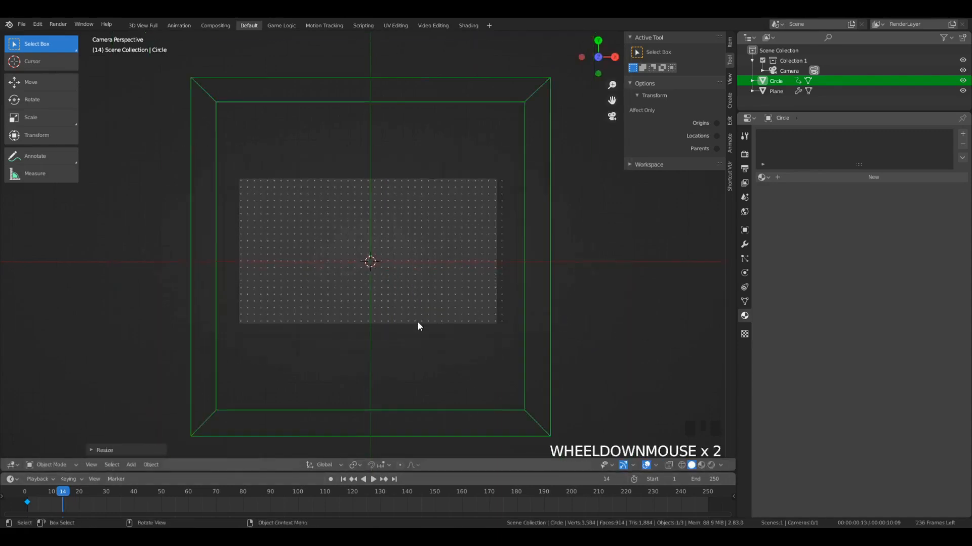
{"action": "scroll", "coordinate": [420, 308], "scroll_direction": "up", "scroll_amount": 2}
{"action": "key", "text": "i"}
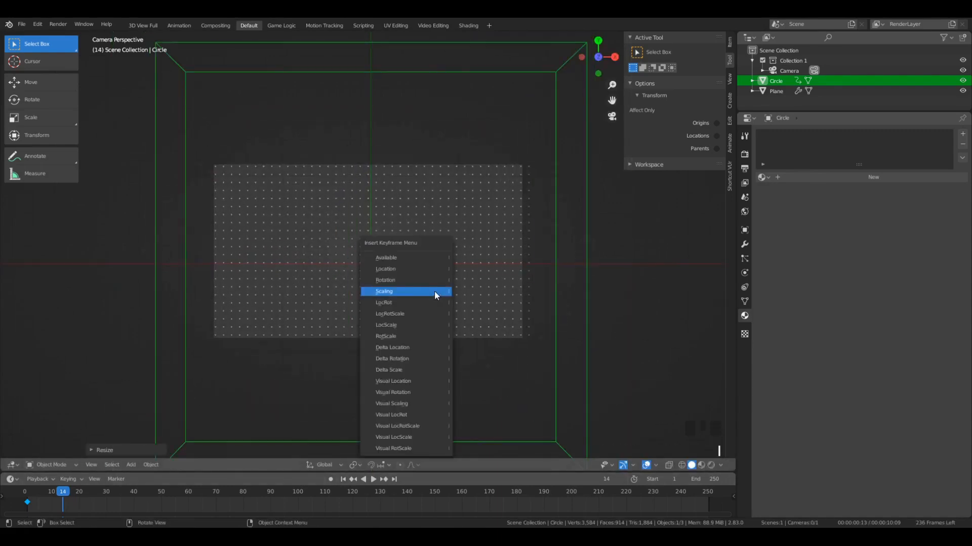
{"action": "left_click", "coordinate": [434, 290]}
- Examine the enlarged disc around the grid and play the scale animation through the camera
{"action": "scroll", "coordinate": [564, 318], "scroll_direction": "up", "scroll_amount": 1}
{"action": "middle_click_drag", "start_coordinate": [564, 319], "coordinate": [595, 168]}
{"action": "middle_click_drag", "start_coordinate": [660, 243], "coordinate": [399, 281]}
{"action": "key", "text": "KP_0"}
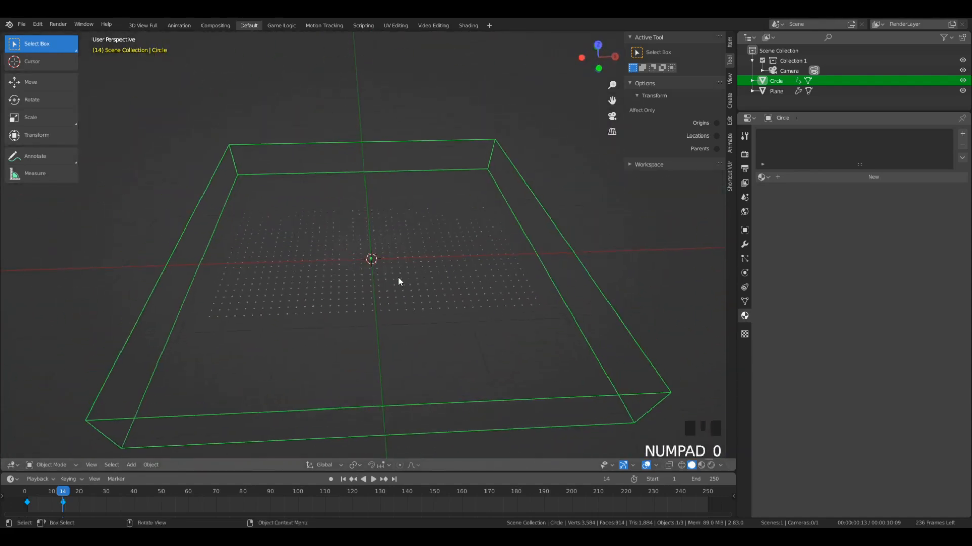
{"action": "left_click", "coordinate": [23, 497]}
{"action": "key", "text": "space"}
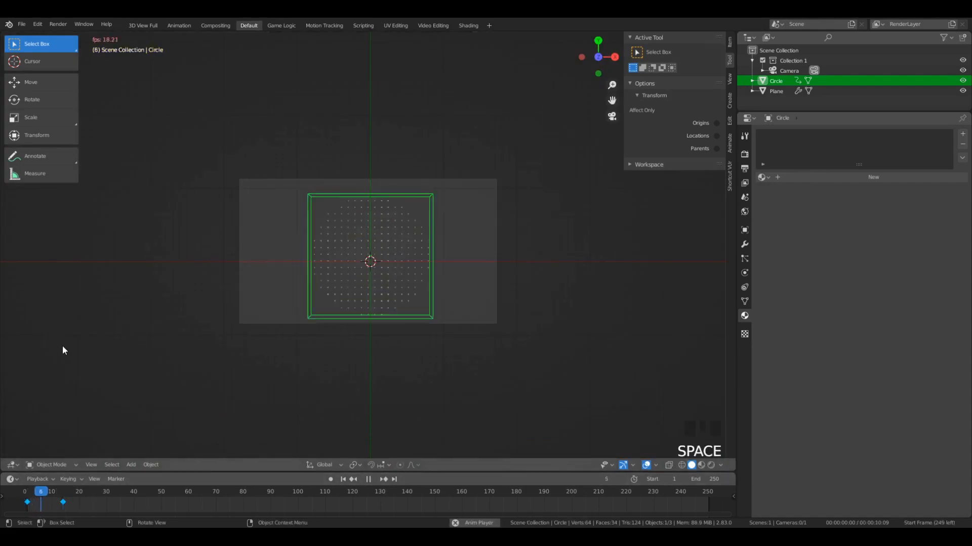
{"action": "key", "text": "space"}
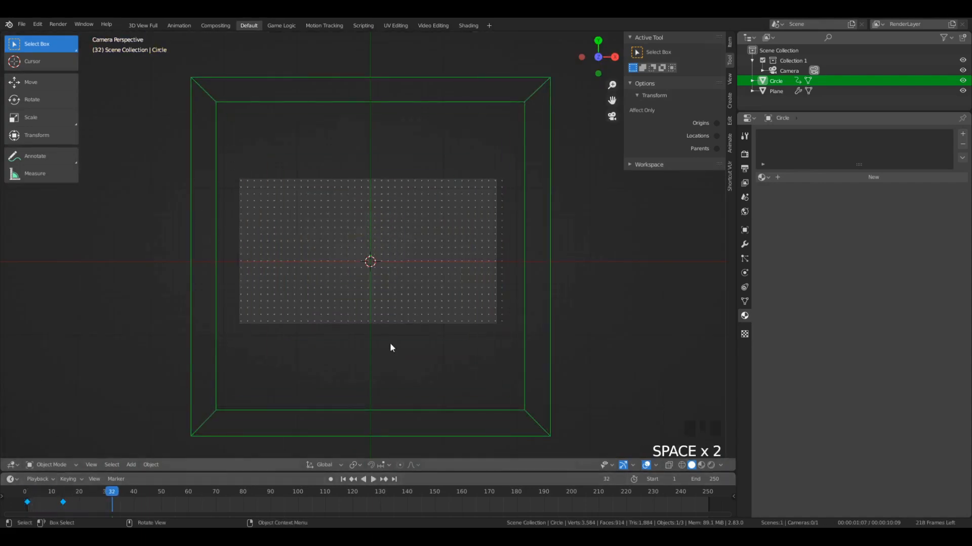
- Move the disc's first scale keyframe to frame 9 and play the animation
{"action": "left_click", "coordinate": [26, 508]}
{"action": "left_click", "coordinate": [26, 509]}
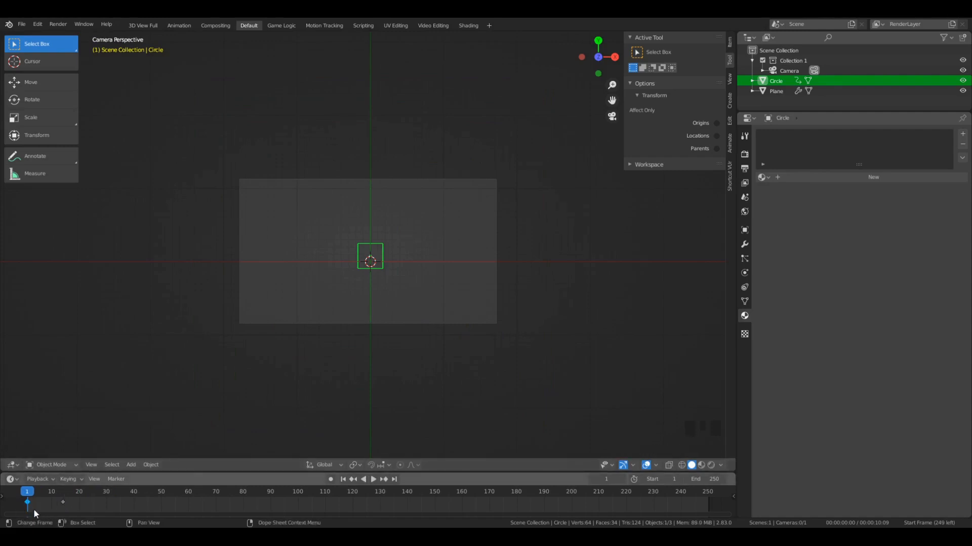
{"action": "key", "text": "g"}
{"action": "left_click", "coordinate": [53, 510]}
{"action": "key", "text": "space"}
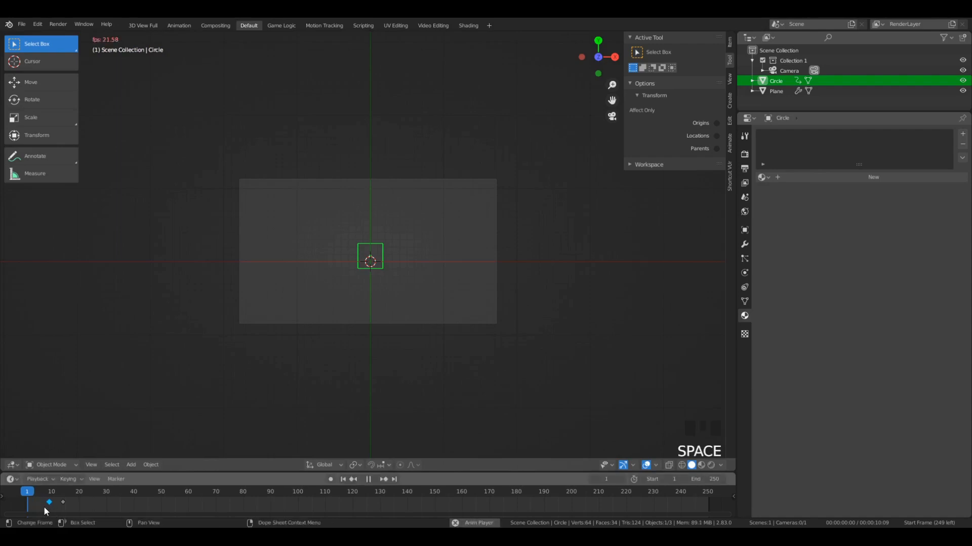
{"action": "key", "text": "space"}
- Move the disc's second scale keyframe to frame 22 and preview the slower reveal
{"action": "left_click", "coordinate": [61, 504]}
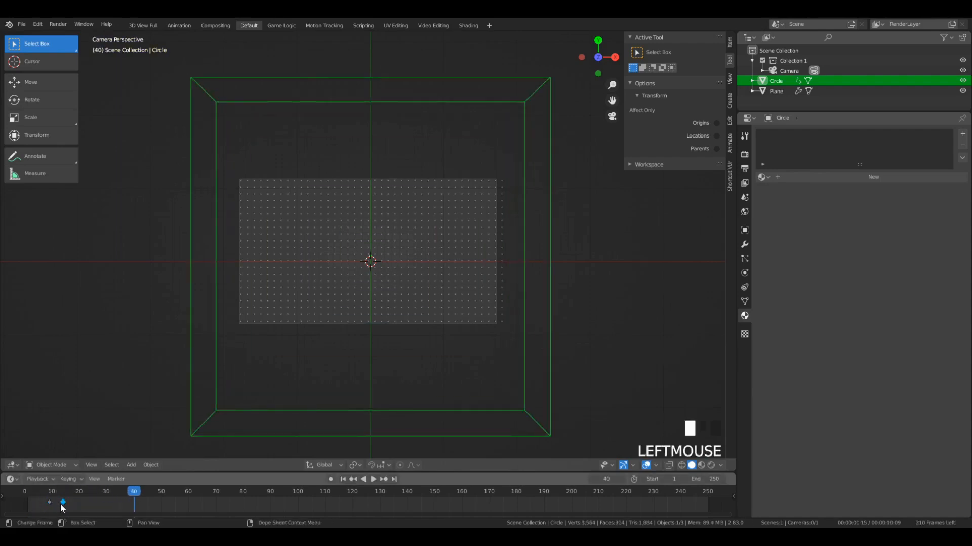
{"action": "key", "text": "g"}
{"action": "left_click", "coordinate": [82, 505]}
{"action": "left_click", "coordinate": [19, 500]}
{"action": "key", "text": "space"}
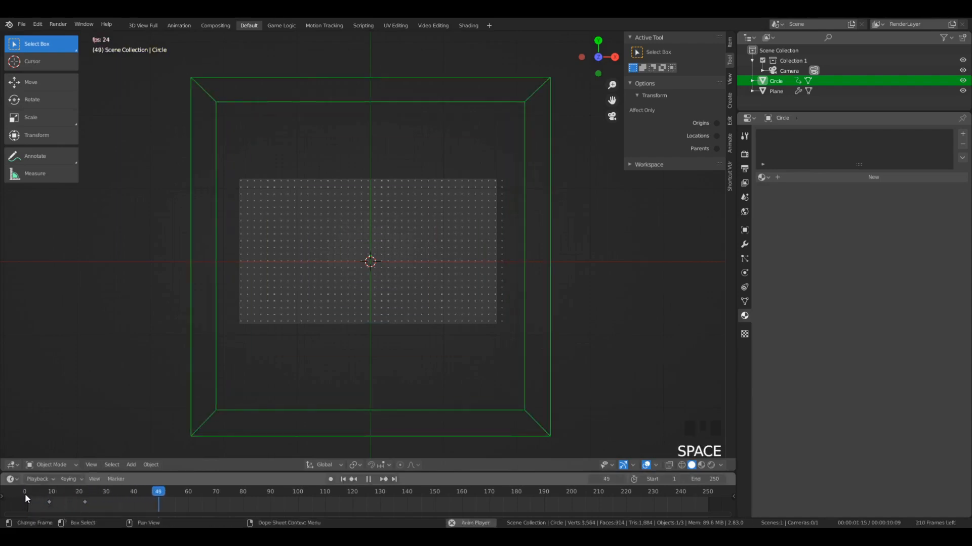
{"action": "left_click", "coordinate": [26, 494]}
- Move the disc's second scale keyframe to frame 18 and play the animation from the start
{"action": "left_click", "coordinate": [82, 501]}
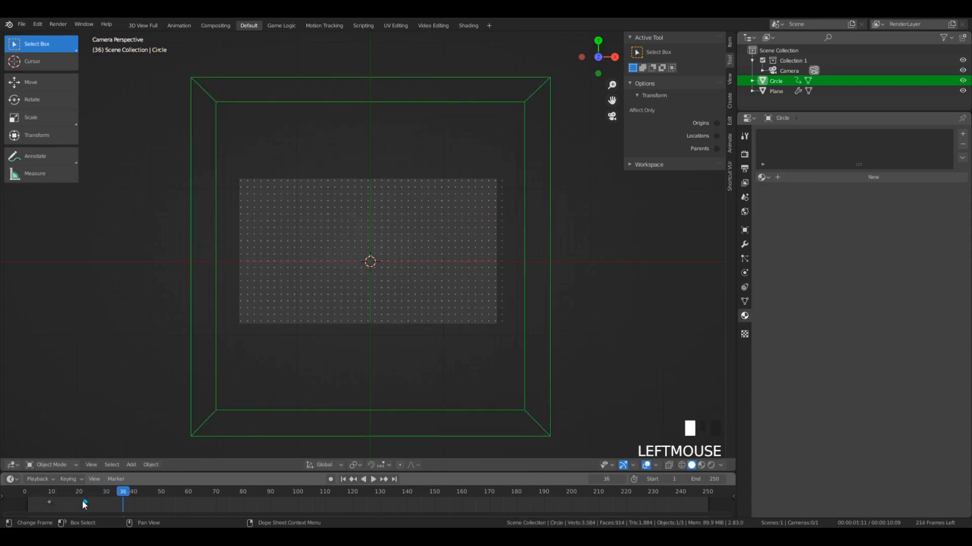
{"action": "key", "text": "g"}
{"action": "left_click", "coordinate": [71, 507]}
{"action": "left_click", "coordinate": [25, 491]}
{"action": "key", "text": "space"}
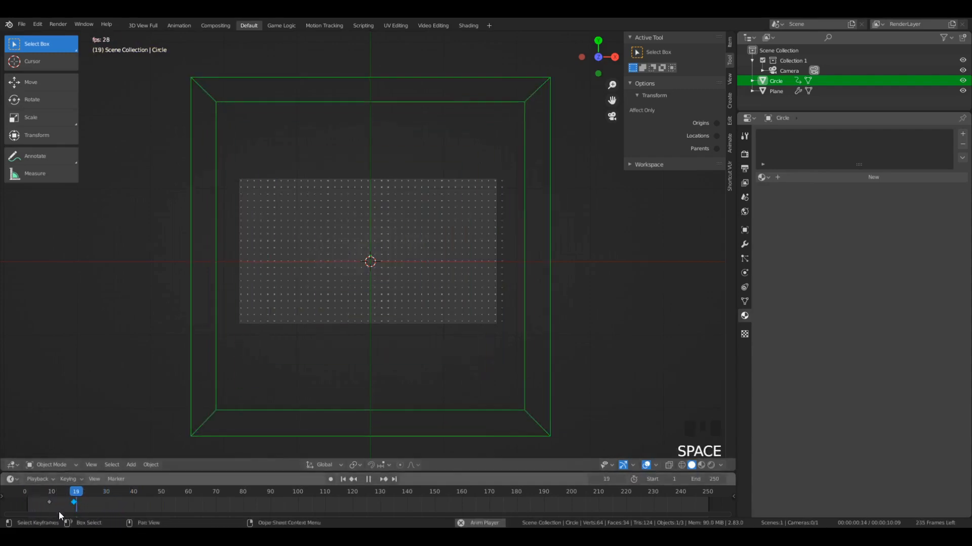
{"action": "key", "text": "space"}
- Move the disc's first scale keyframe to frame 8 and play the animation again
{"action": "double_click", "coordinate": [49, 502]}
{"action": "key", "text": "g"}
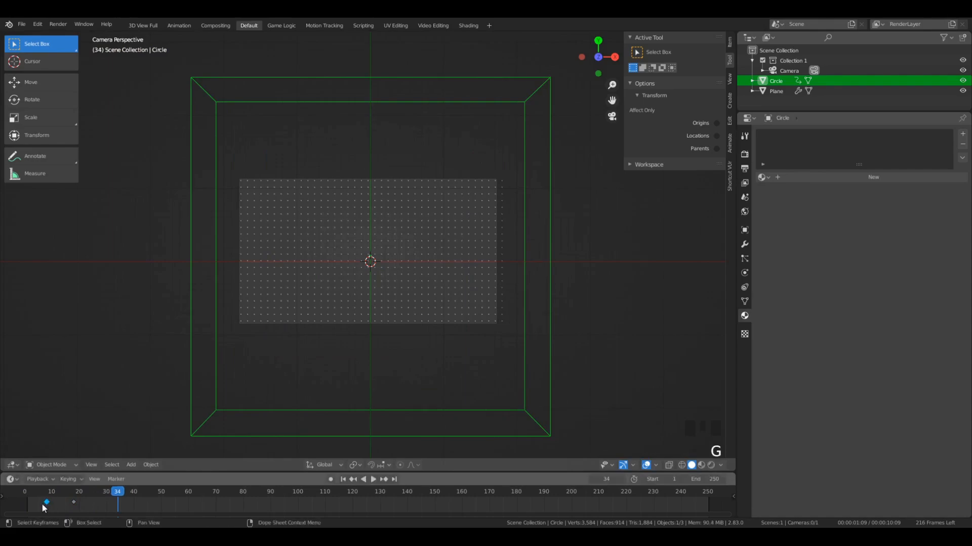
{"action": "left_click", "coordinate": [41, 504]}
{"action": "left_click", "coordinate": [20, 490]}
{"action": "key", "text": "space"}
{"action": "key", "text": "space"}
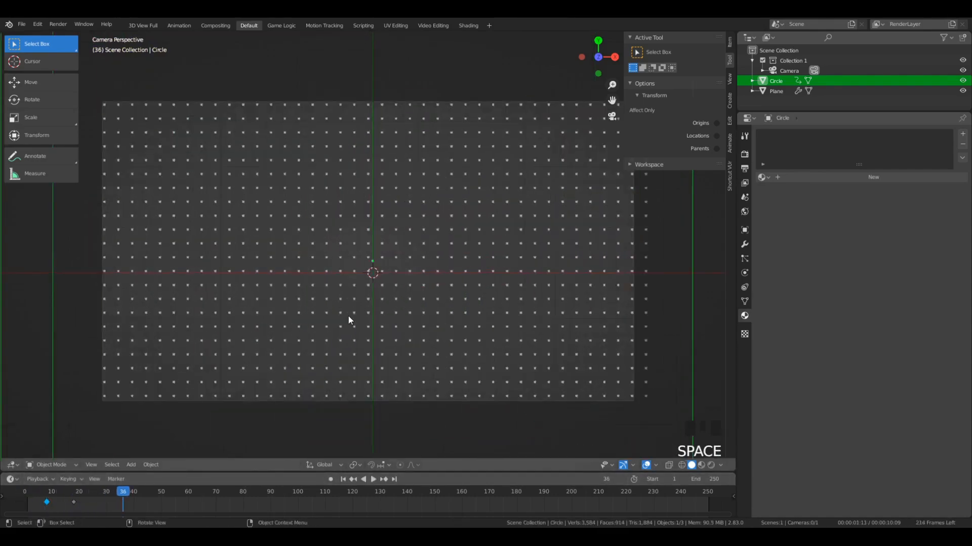
{"action": "key", "text": "a"}
{"action": "key", "text": "a"}
{"action": "key", "text": "a"}
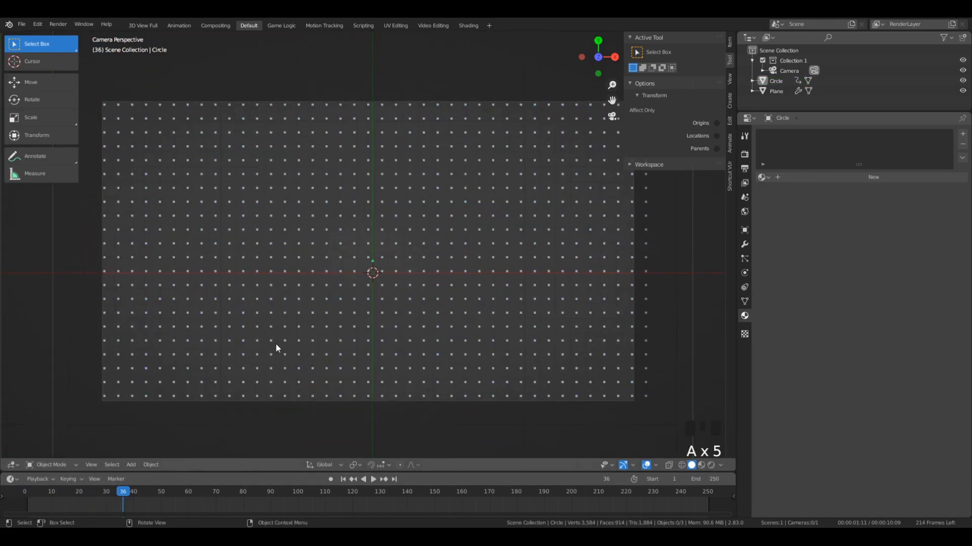
{"action": "left_click", "coordinate": [639, 312]}
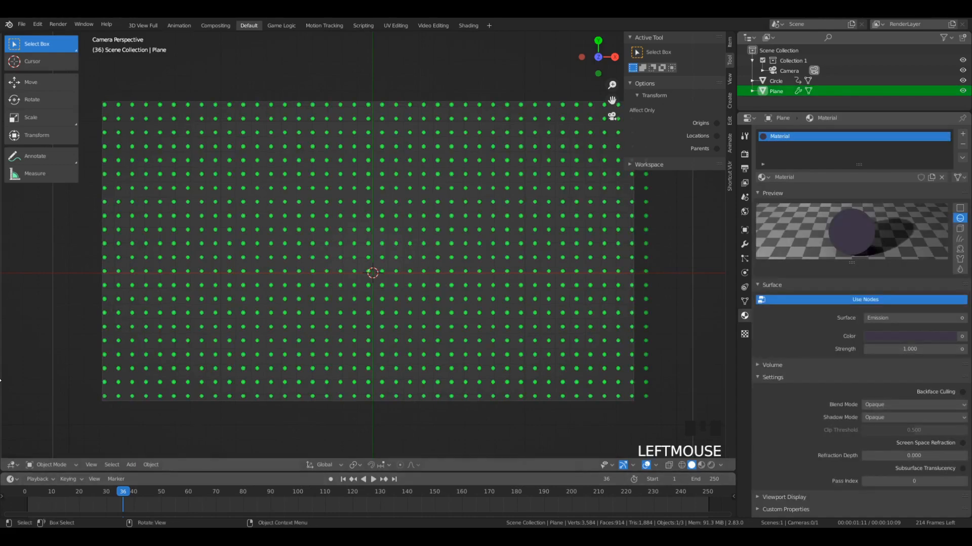
{"action": "scroll", "coordinate": [271, 386], "scroll_direction": "down", "scroll_amount": 3}
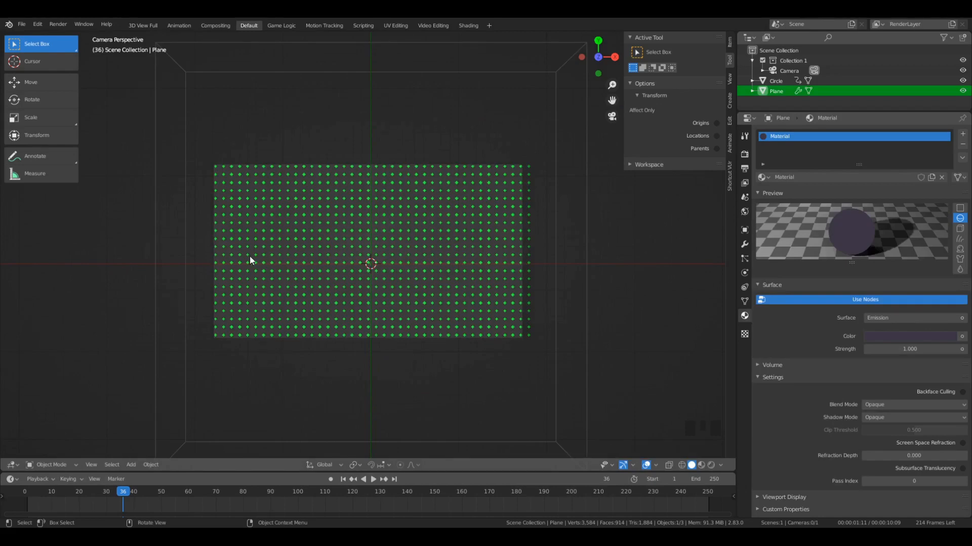
{"action": "key", "text": "a"}
{"action": "key", "text": "a"}
{"action": "key", "text": "a"}
{"action": "key", "text": "a"}
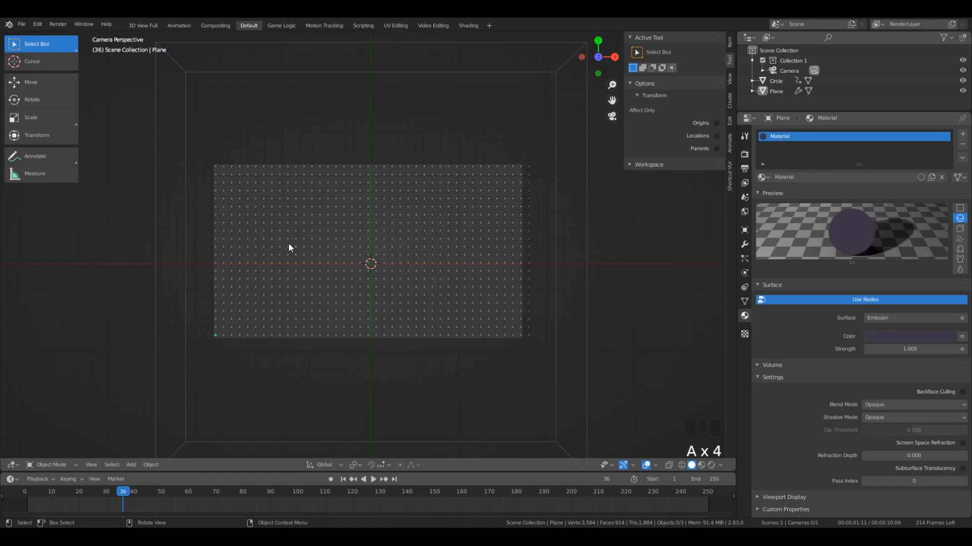
- Set the current frame to 22 and add a new mesh plane at the centre of the grid
{"action": "left_click_drag", "start_coordinate": [28, 506], "coordinate": [85, 501]}
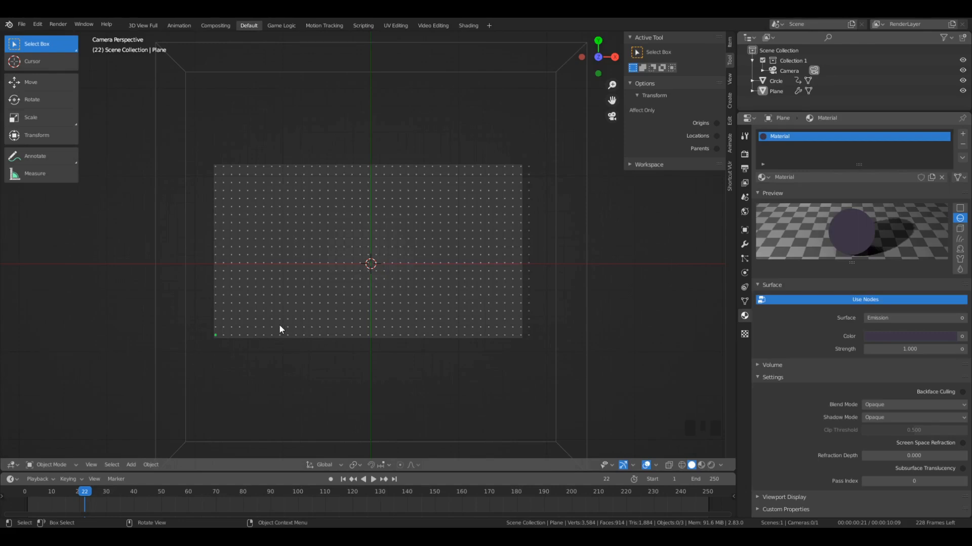
{"action": "middle_click_drag", "start_coordinate": [286, 384], "coordinate": [297, 275]}
{"action": "scroll", "coordinate": [325, 230], "scroll_direction": "up", "scroll_amount": 2}
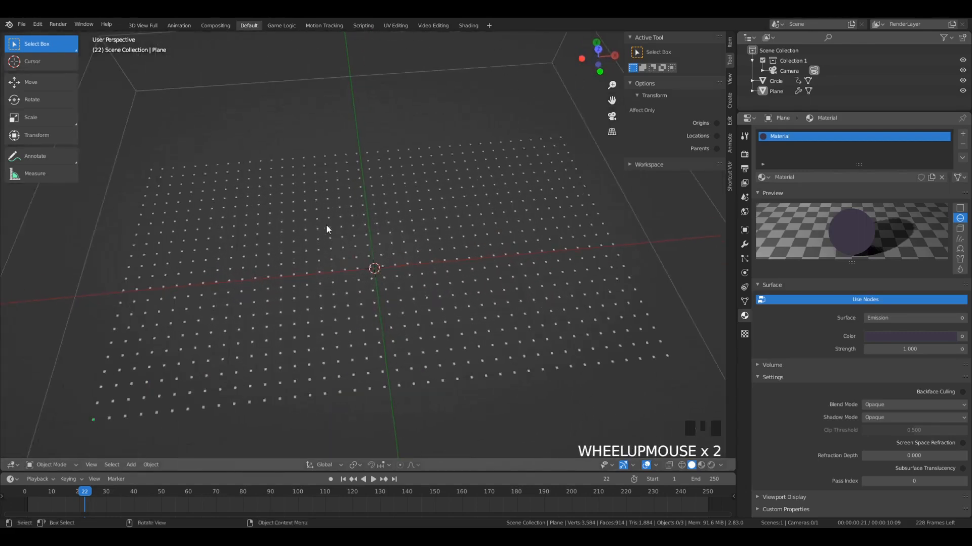
{"action": "middle_click_drag", "start_coordinate": [325, 230], "coordinate": [354, 295]}
{"action": "key", "text": "shift+a"}
{"action": "mouse_move", "coordinate": [319, 234]}
{"action": "left_click", "coordinate": [355, 232]}
- Move the new plane up so that it sits above the centre of the grid
{"action": "key", "text": "KP_7"}
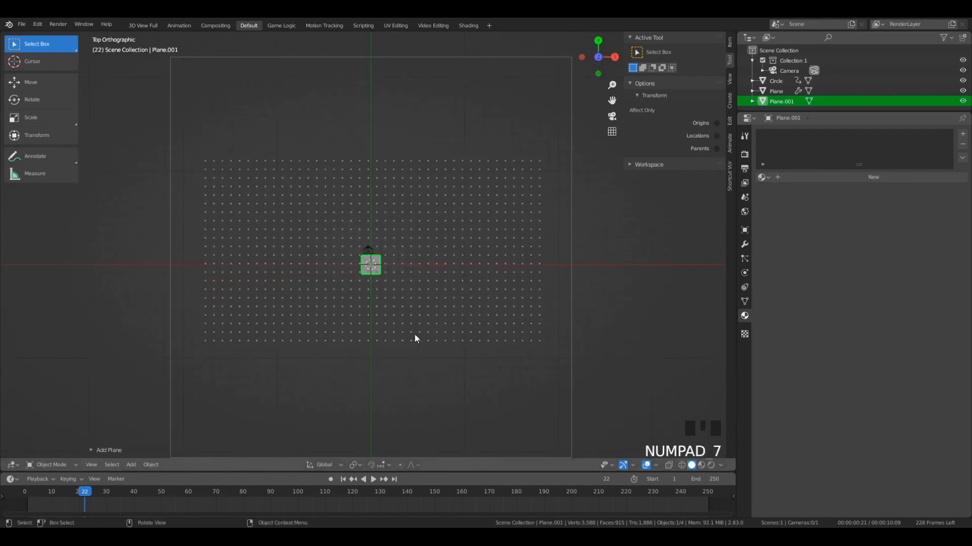
{"action": "middle_click_drag", "start_coordinate": [417, 336], "coordinate": [373, 308]}
{"action": "key", "text": "g"}
{"action": "left_click", "coordinate": [374, 274]}
{"action": "middle_click_drag", "start_coordinate": [375, 275], "coordinate": [366, 333]}
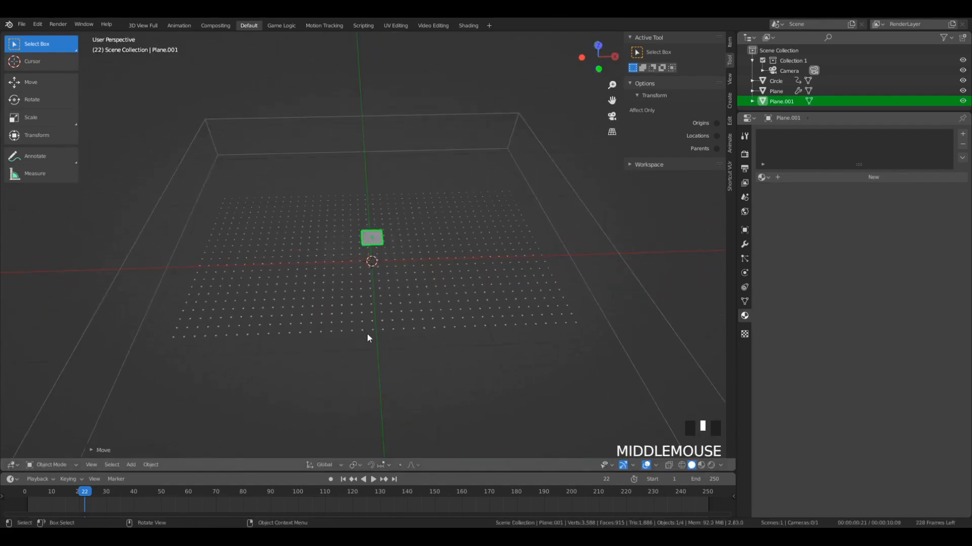
- Move the new plane to the upper-left corner of the dot grid in top view and check it through the camera
{"action": "key", "text": "KP_7"}
{"action": "middle_click_drag", "start_coordinate": [366, 352], "coordinate": [369, 245]}
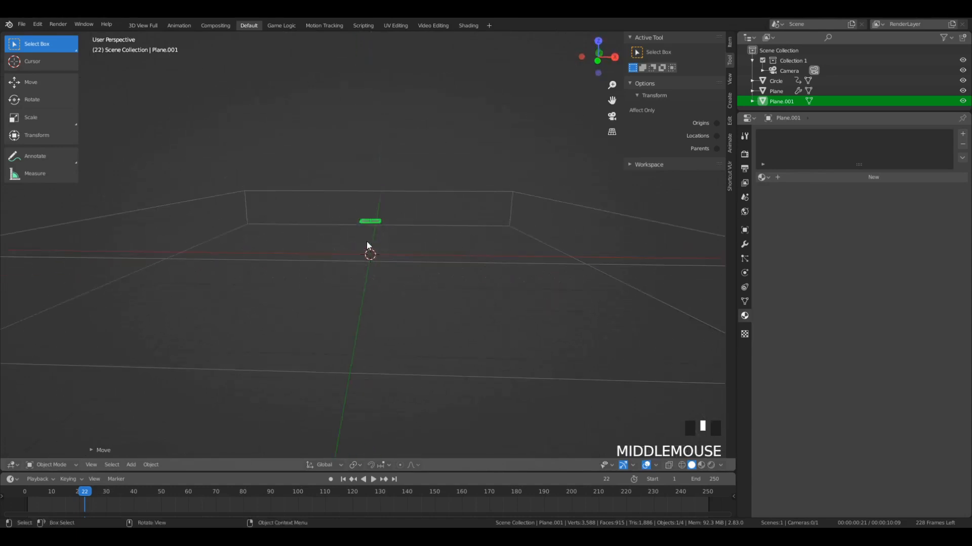
{"action": "key", "text": "g"}
{"action": "right_click", "coordinate": [359, 240]}
{"action": "key", "text": "KP_7"}
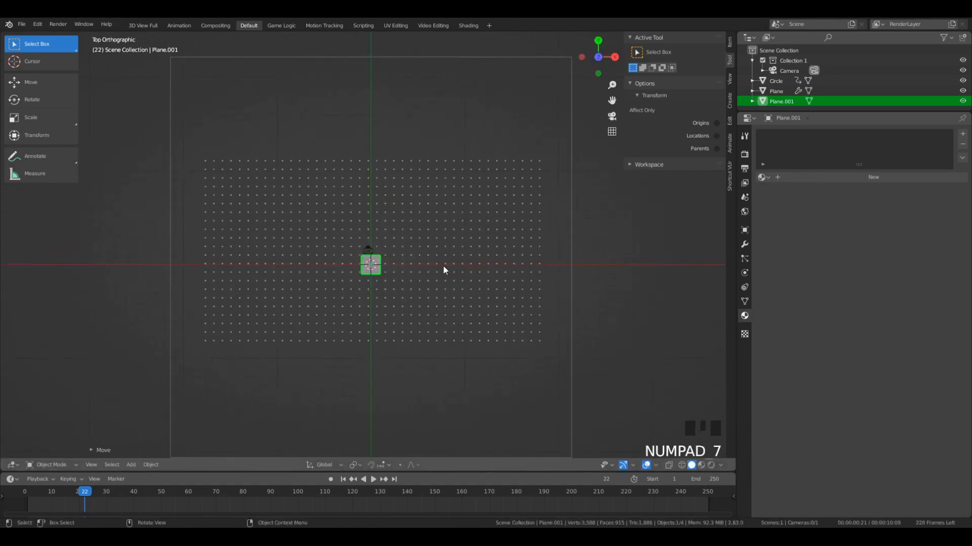
{"action": "key", "text": "g"}
{"action": "left_click", "coordinate": [295, 173]}
{"action": "key", "text": "KP_0"}
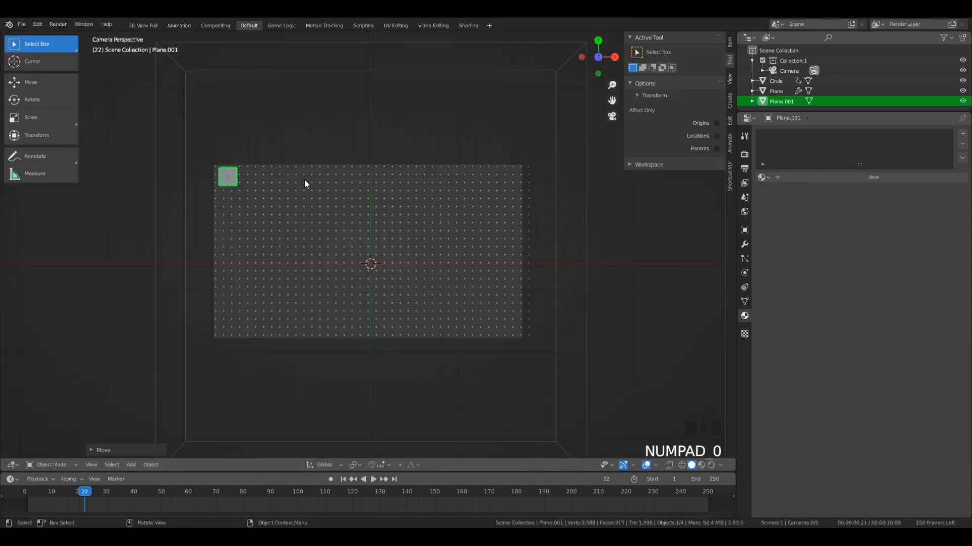
- Scale the corner plane down slightly within the camera frame
{"action": "scroll", "coordinate": [235, 226], "scroll_direction": "up", "scroll_amount": 4}
{"action": "key", "text": "s"}
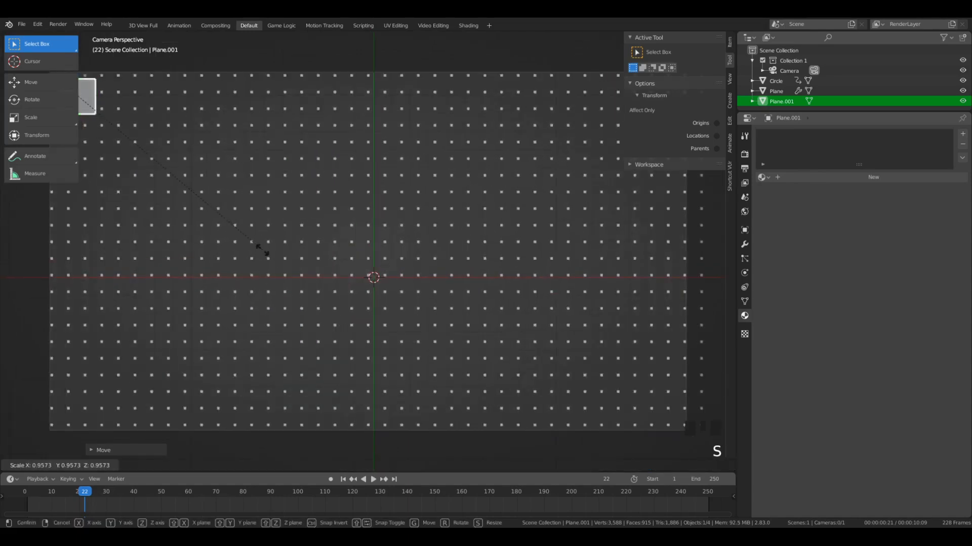
{"action": "left_click", "coordinate": [222, 212]}
{"action": "scroll", "coordinate": [200, 206], "scroll_direction": "down", "scroll_amount": 2}
{"action": "key", "text": "g"}
{"action": "key", "text": "Escape"}
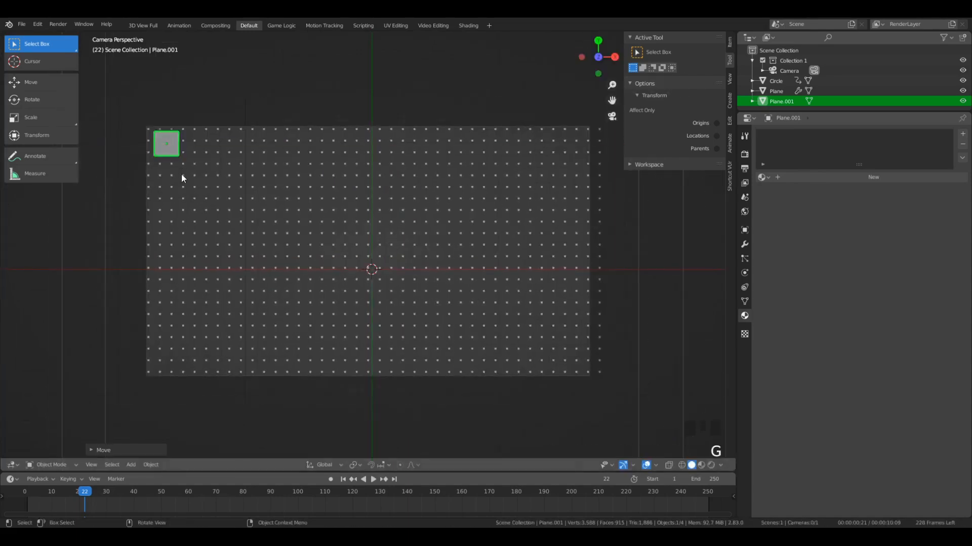
- Give the corner plane a new material with an Emission surface in bright cyan
{"action": "left_click", "coordinate": [788, 177]}
{"action": "left_click", "coordinate": [888, 319]}
{"action": "left_click", "coordinate": [866, 266]}
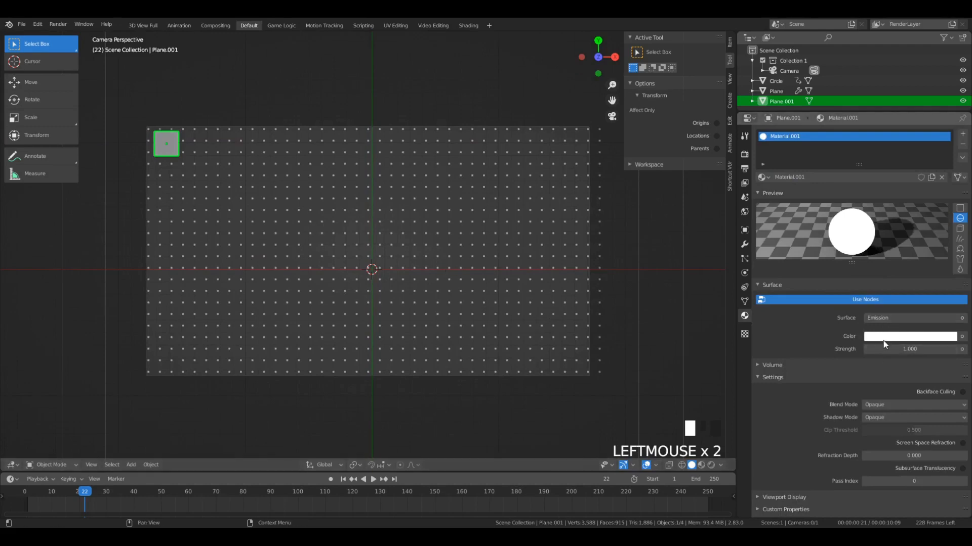
{"action": "left_click", "coordinate": [884, 338]}
{"action": "left_click_drag", "start_coordinate": [905, 205], "coordinate": [905, 197]}
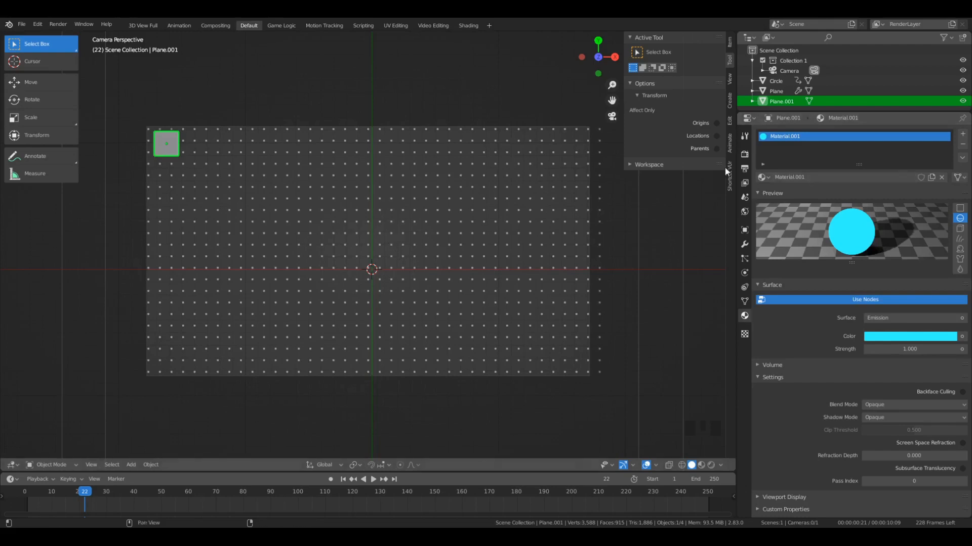
- Rename the corner plane's material to "cyan"
{"action": "double_click", "coordinate": [815, 176]}
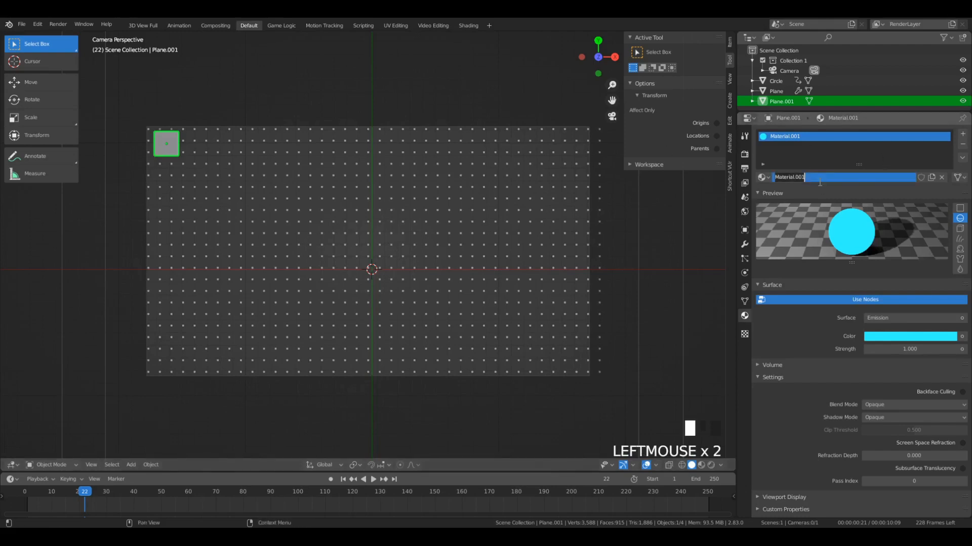
{"action": "type", "text": "cyan"}
{"action": "key", "text": "Return"}
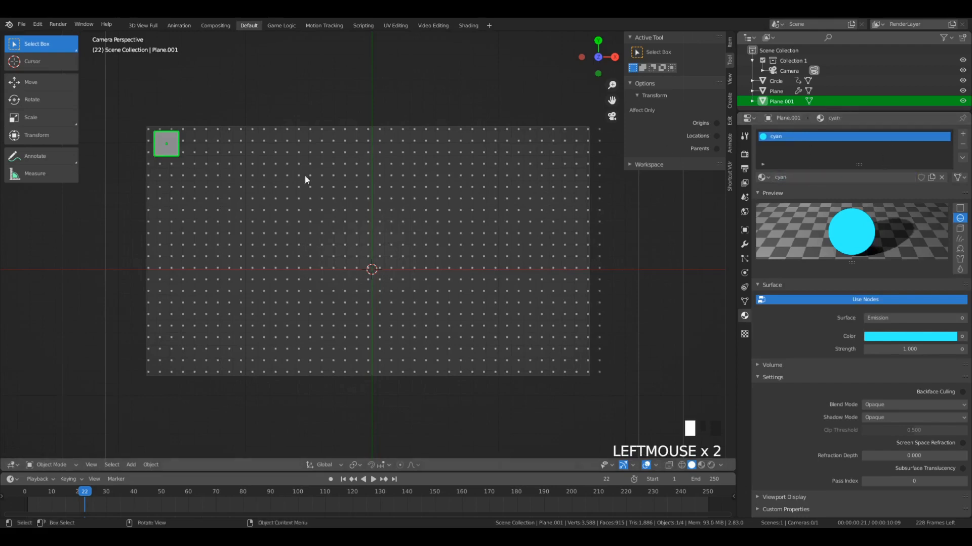
- Switch the viewport to rendered shading, clear the selection and reselect the cyan plane
{"action": "key", "text": "z"}
{"action": "key", "text": "a"}
{"action": "key", "text": "a"}
{"action": "key", "text": "a"}
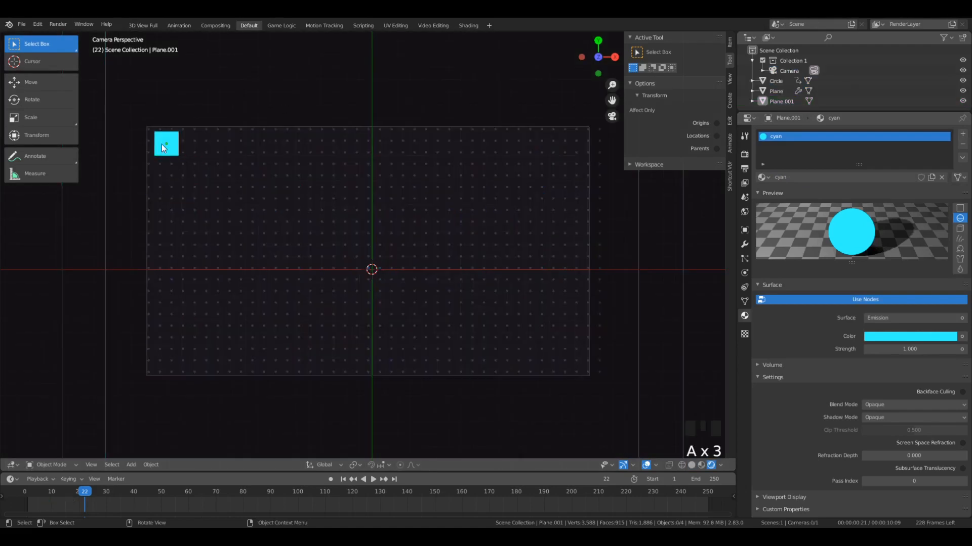
{"action": "left_click", "coordinate": [162, 144]}
- Scrub the early frames around 20 to 24 and play the animation to check the timing
{"action": "left_click", "coordinate": [373, 479]}
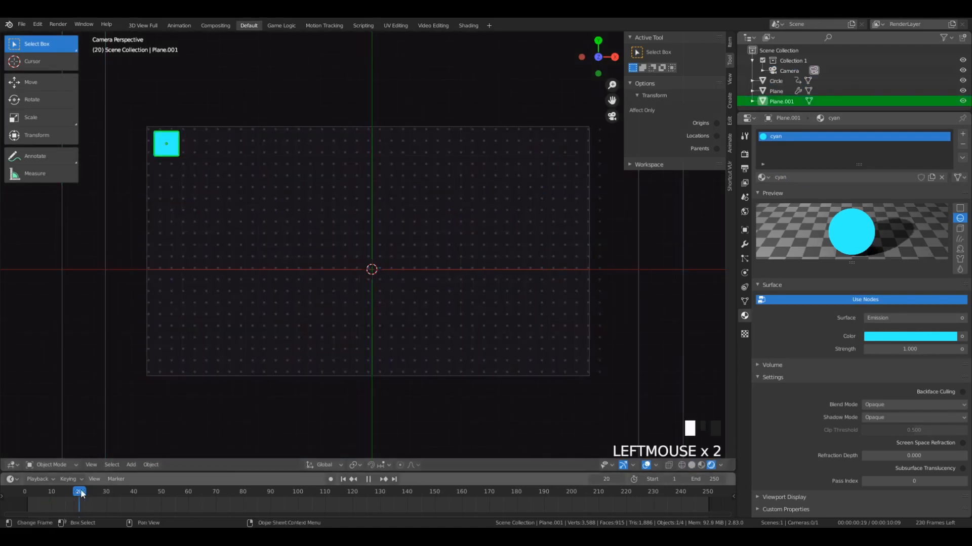
{"action": "left_click_drag", "start_coordinate": [112, 502], "coordinate": [83, 502]}
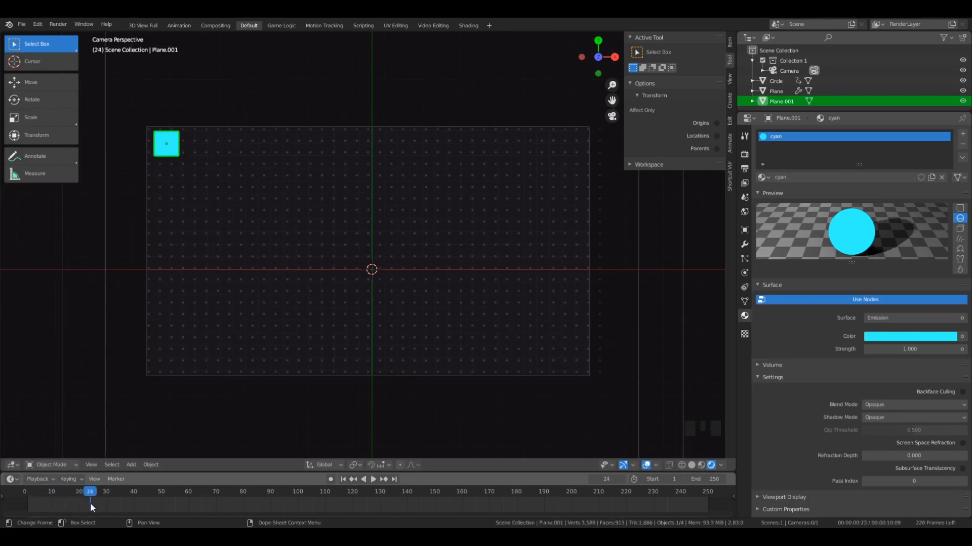
{"action": "left_click", "coordinate": [57, 502]}
{"action": "key", "text": "space"}
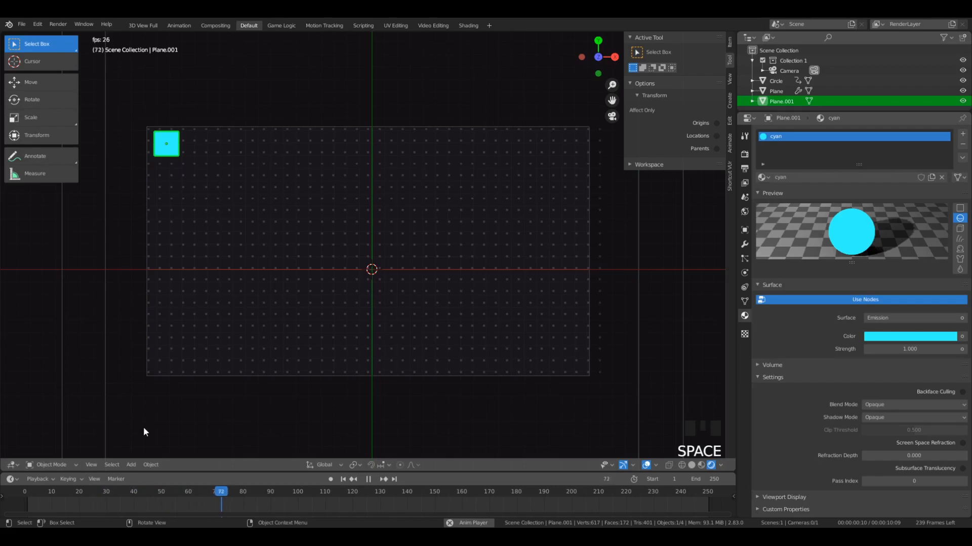
{"action": "key", "text": "space"}
- Scrub the timeline between frames 63 and 75 to find the timing for the cyan plane
{"action": "left_click", "coordinate": [218, 496]}
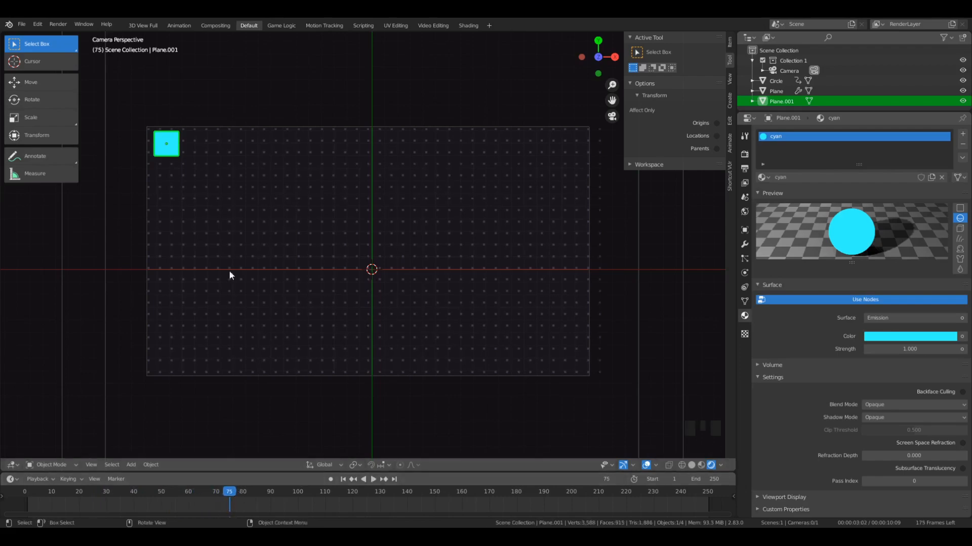
{"action": "left_click", "coordinate": [200, 509]}
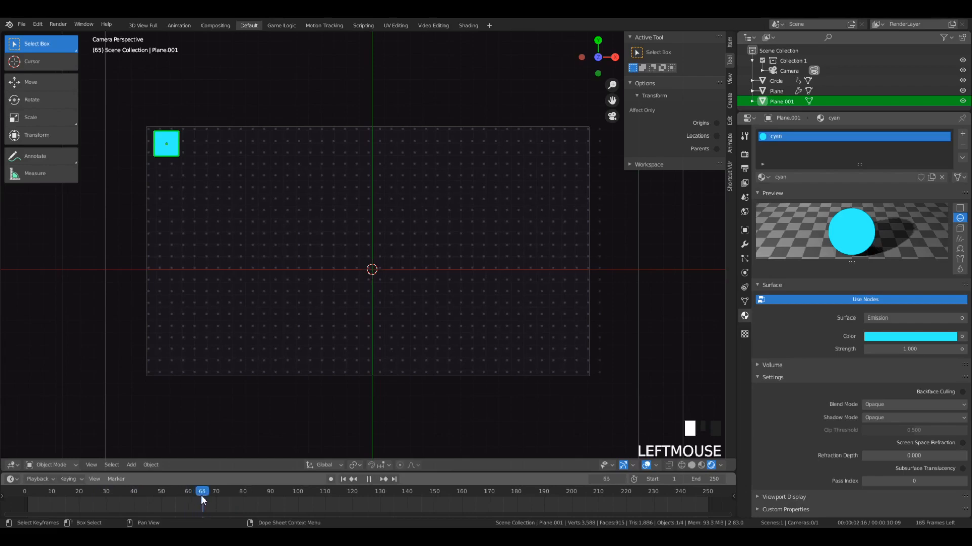
{"action": "left_click", "coordinate": [202, 494]}
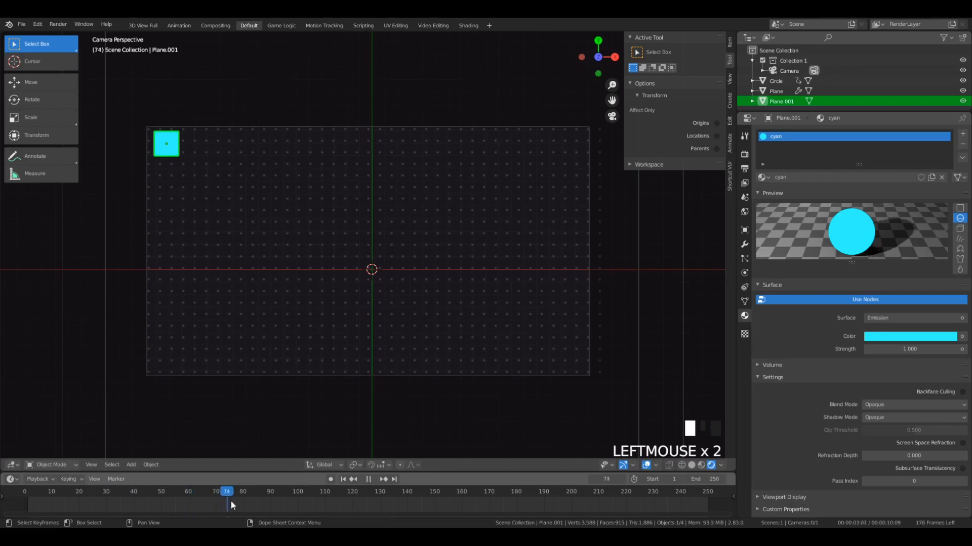
{"action": "left_click_drag", "start_coordinate": [225, 504], "coordinate": [193, 511]}
{"action": "key", "text": "g"}
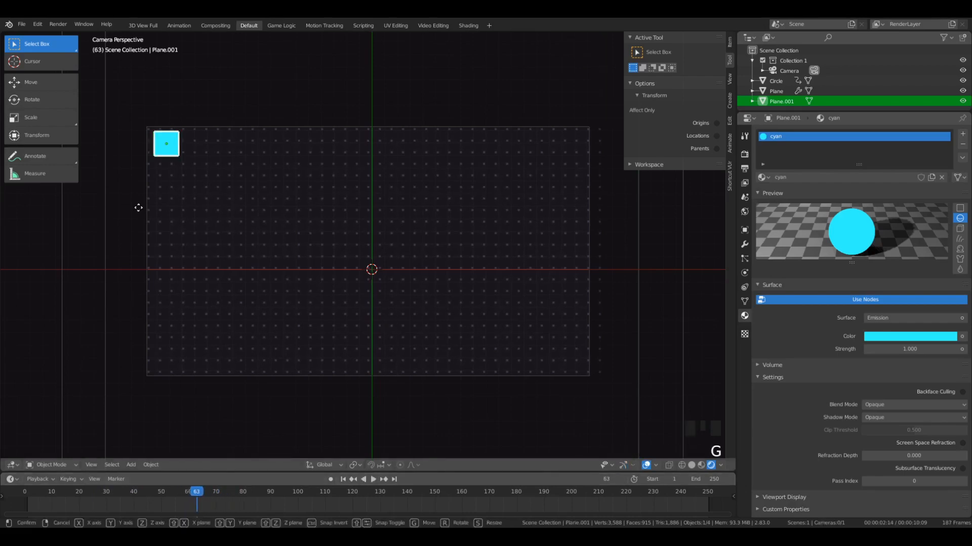
{"action": "right_click", "coordinate": [522, 213]}
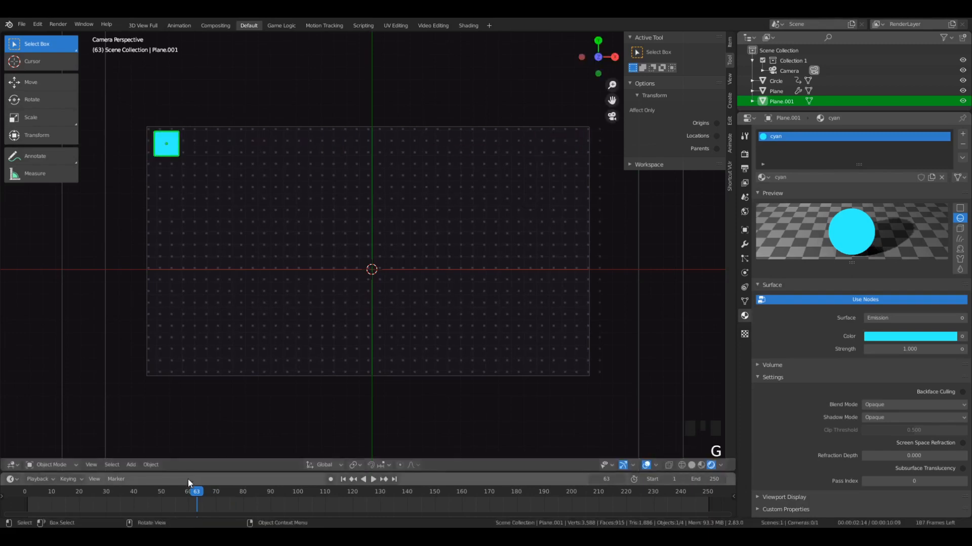
- Insert a keyframe for the cyan plane at its full size on frame 65
{"action": "left_click_drag", "start_coordinate": [197, 492], "coordinate": [205, 495]}
{"action": "key", "text": "i"}
{"action": "left_click", "coordinate": [238, 194]}
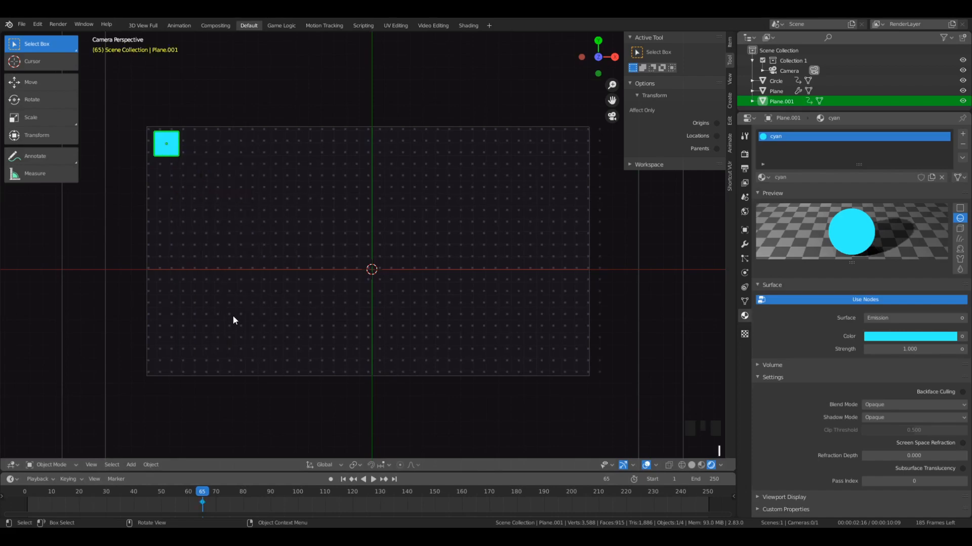
- Go back to frame 60, scale the cyan plane down to a tiny dot and insert a keyframe there
{"action": "key", "text": "Left"}
{"action": "key", "text": "Left"}
{"action": "key", "text": "Left"}
{"action": "key", "text": "Left"}
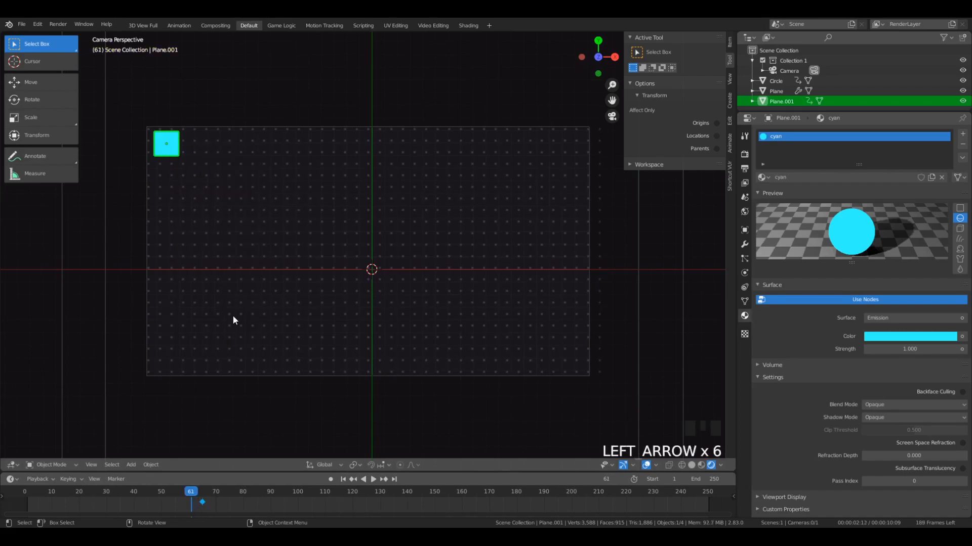
{"action": "key", "text": "Left"}
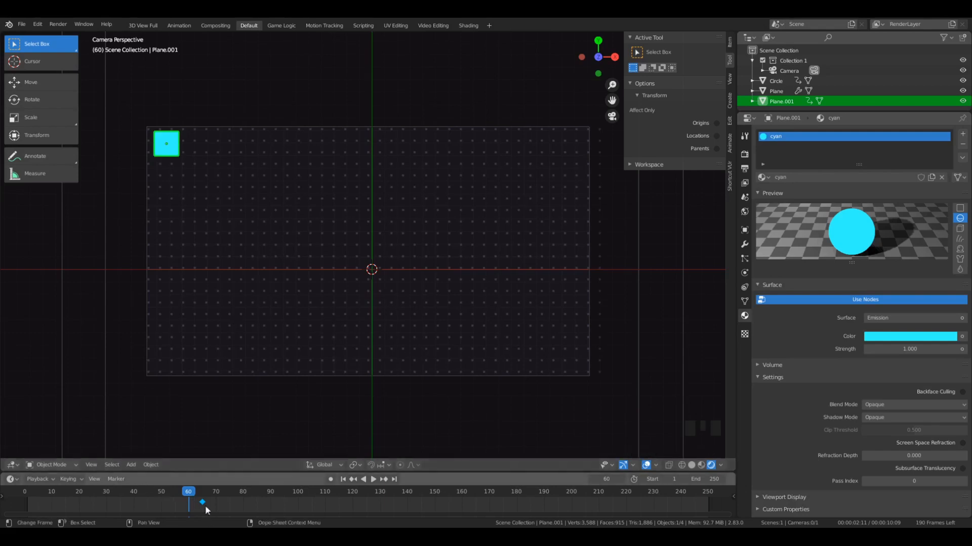
{"action": "key", "text": "s"}
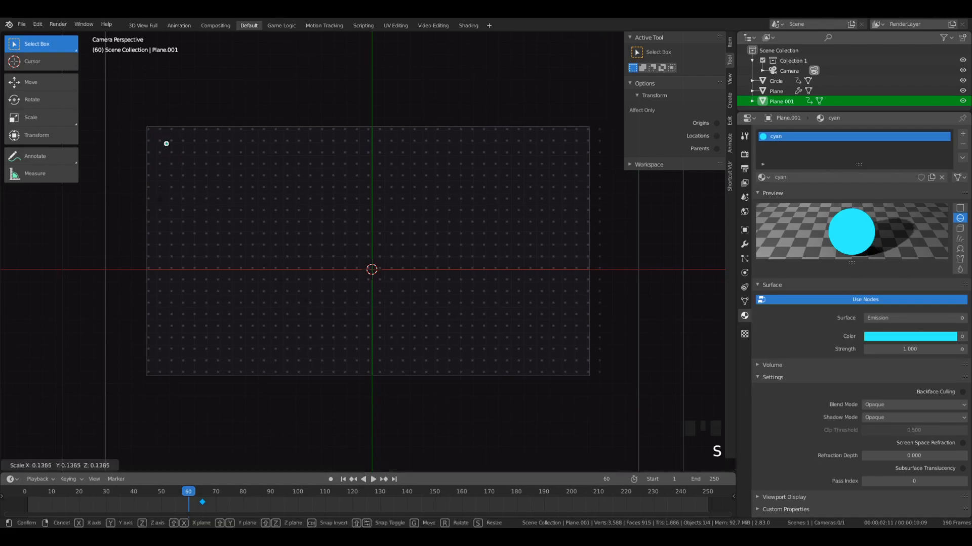
{"action": "left_click", "coordinate": [158, 192]}
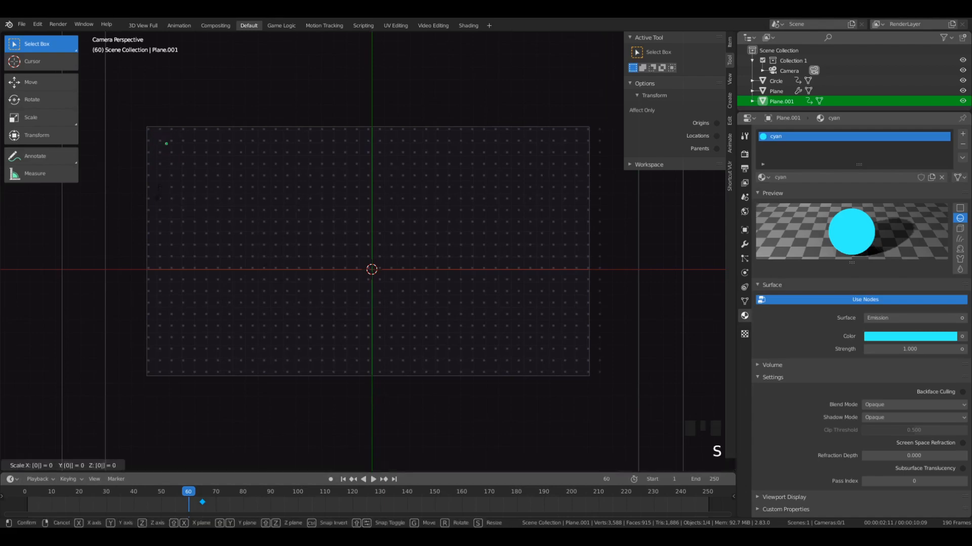
{"action": "key", "text": "i"}
{"action": "left_click", "coordinate": [158, 193]}
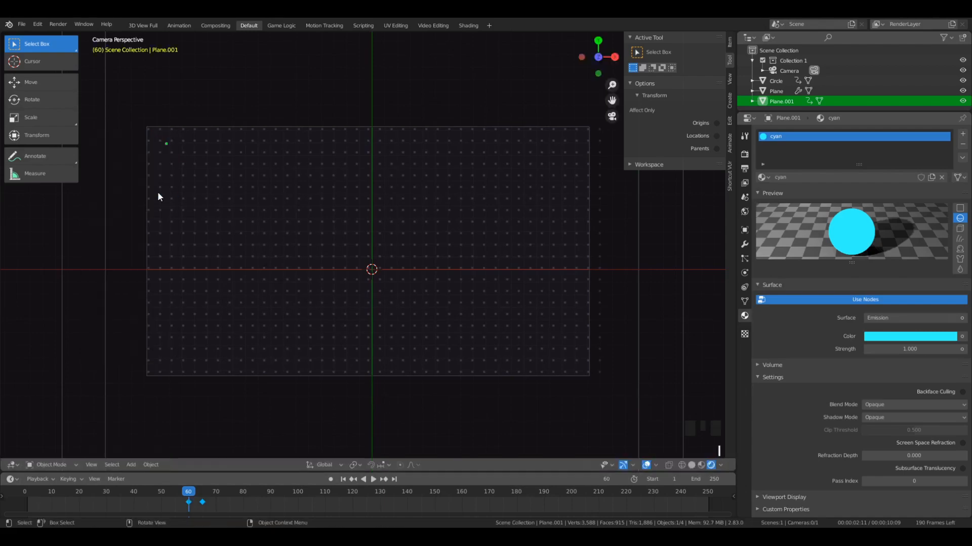
- Return to frame 65 and insert a LocRotScale keyframe on the full-size cyan plane
{"action": "left_click_drag", "start_coordinate": [193, 487], "coordinate": [201, 515]}
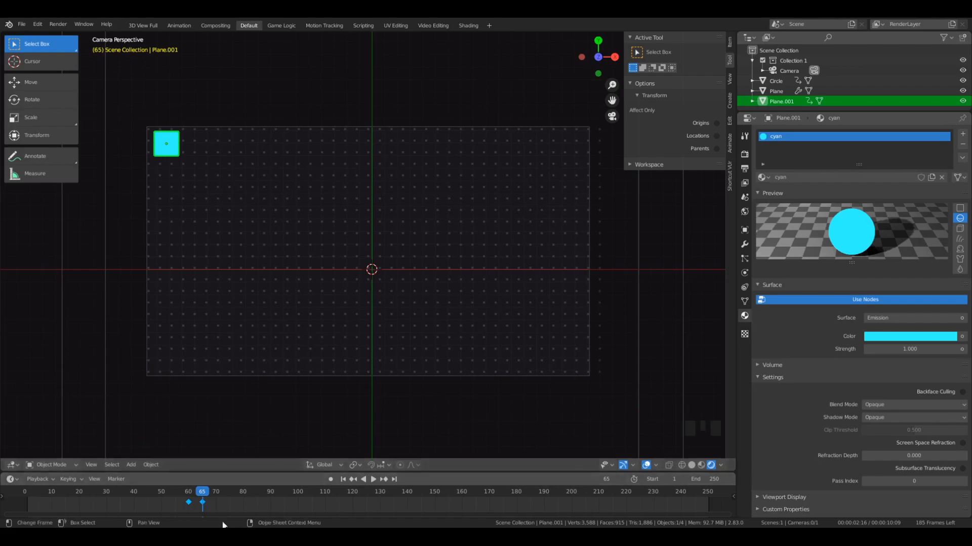
{"action": "key", "text": "i"}
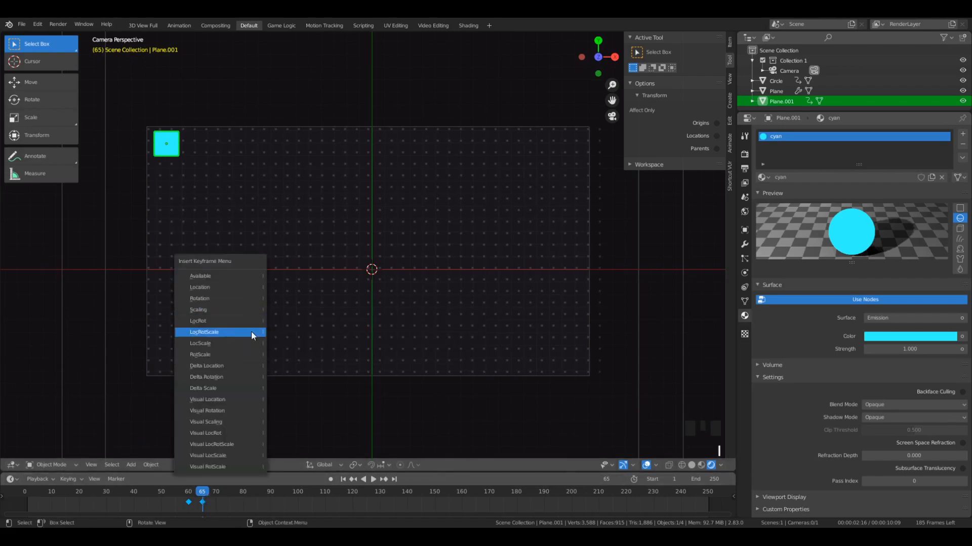
{"action": "left_click", "coordinate": [213, 333]}
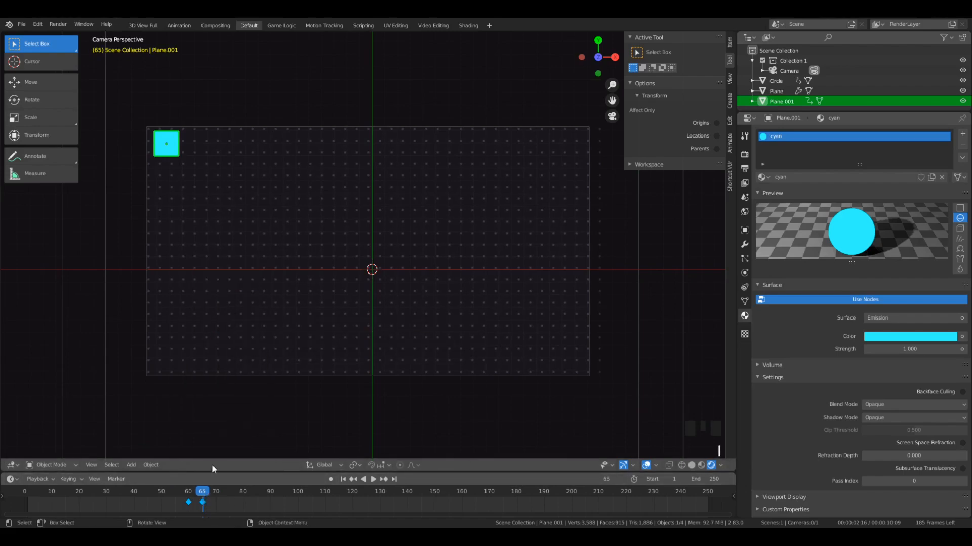
{"action": "mouse_move", "coordinate": [202, 497]}
{"action": "left_mouse_down"}
{"action": "mouse_move", "coordinate": [184, 495]}
{"action": "mouse_move", "coordinate": [201, 505]}
{"action": "left_mouse_up"}
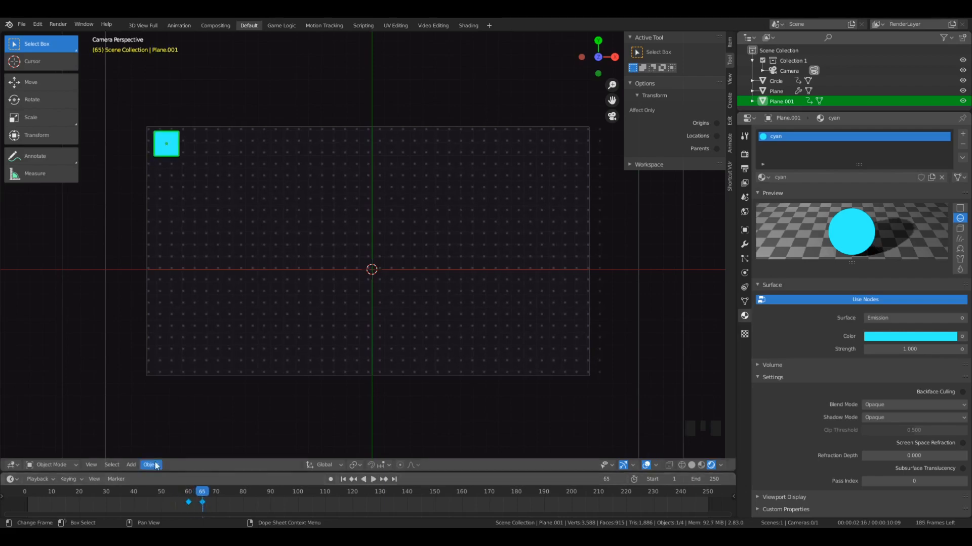
- Set the timeline's active keying set to LocRotScale and check the keying settings
{"action": "right_click", "coordinate": [88, 492]}
{"action": "left_click", "coordinate": [69, 479]}
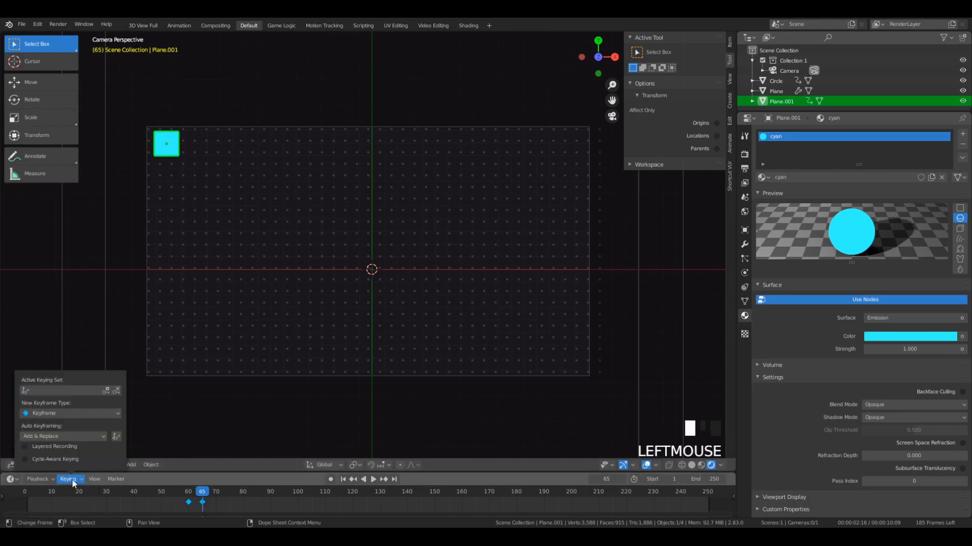
{"action": "left_click", "coordinate": [60, 393]}
{"action": "scroll", "coordinate": [62, 450], "scroll_direction": "down", "scroll_amount": 9}
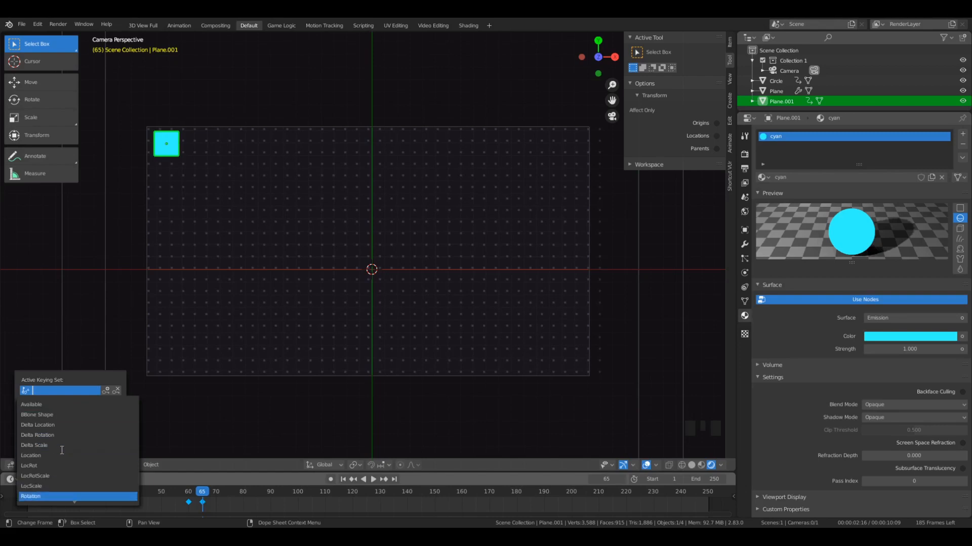
{"action": "left_click", "coordinate": [43, 479]}
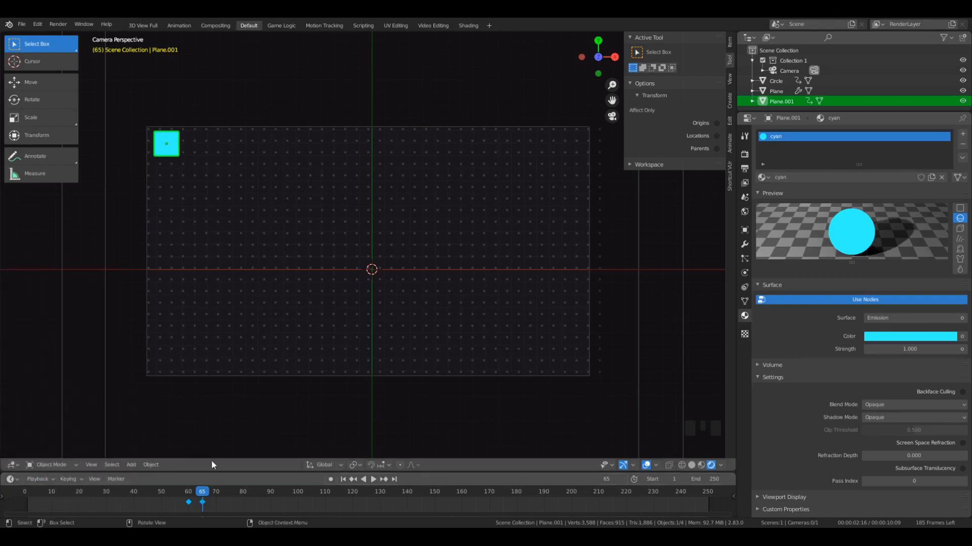
{"action": "left_click", "coordinate": [68, 480]}
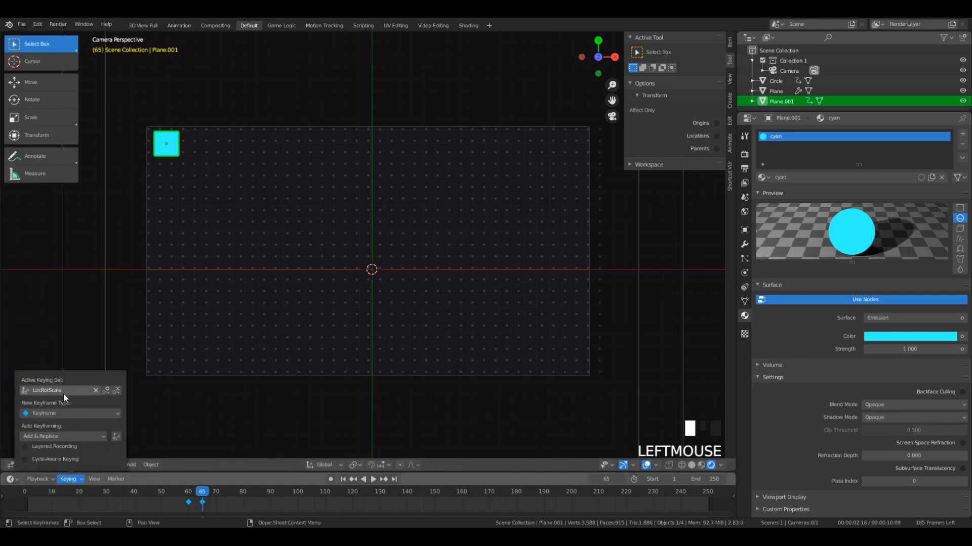
- Set the timeline's playback sync mode to AV-sync
{"action": "left_click", "coordinate": [39, 479]}
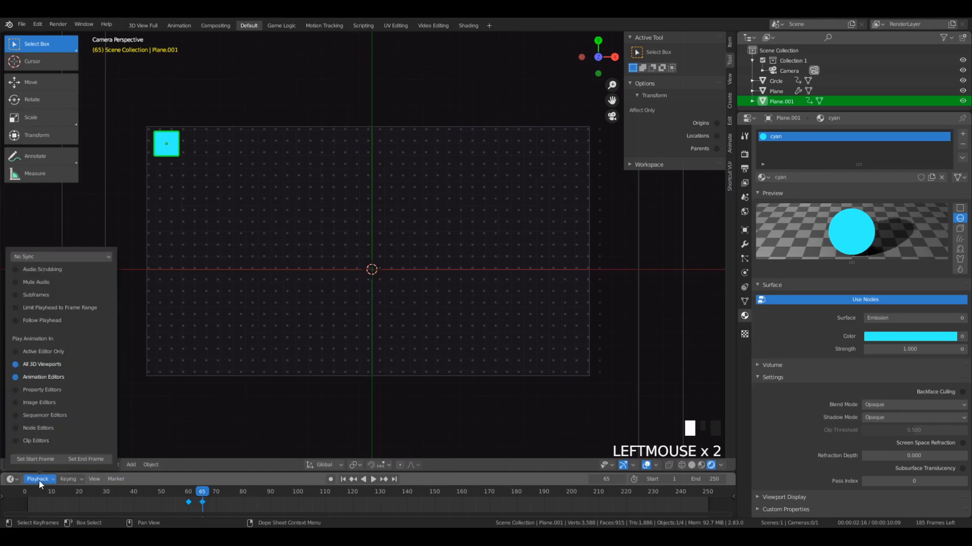
{"action": "left_click", "coordinate": [55, 256]}
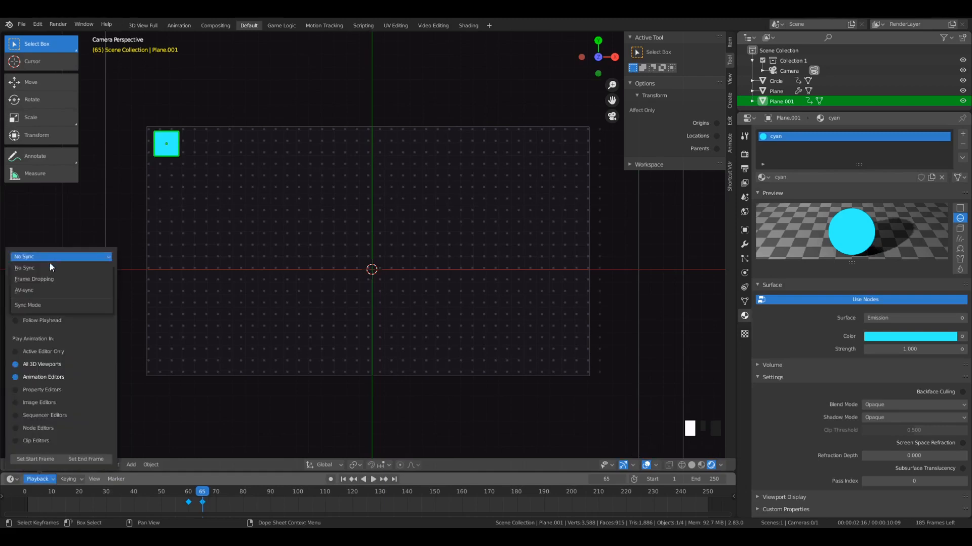
{"action": "left_click", "coordinate": [36, 291]}
{"action": "key", "text": "space"}
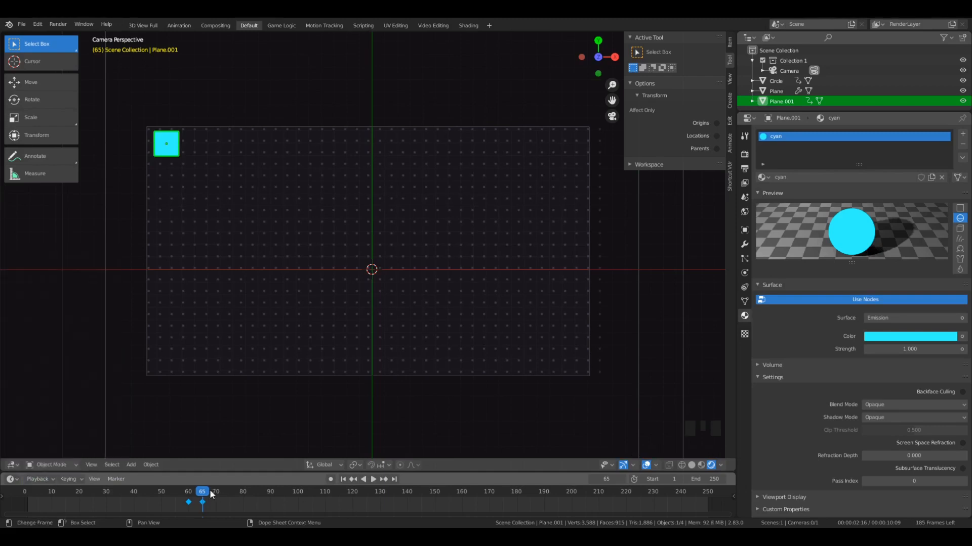
- Play back the cyan plane's scale-in animation from before frame 60 to check its timing
{"action": "left_click", "coordinate": [58, 497]}
{"action": "key", "text": "Escape"}
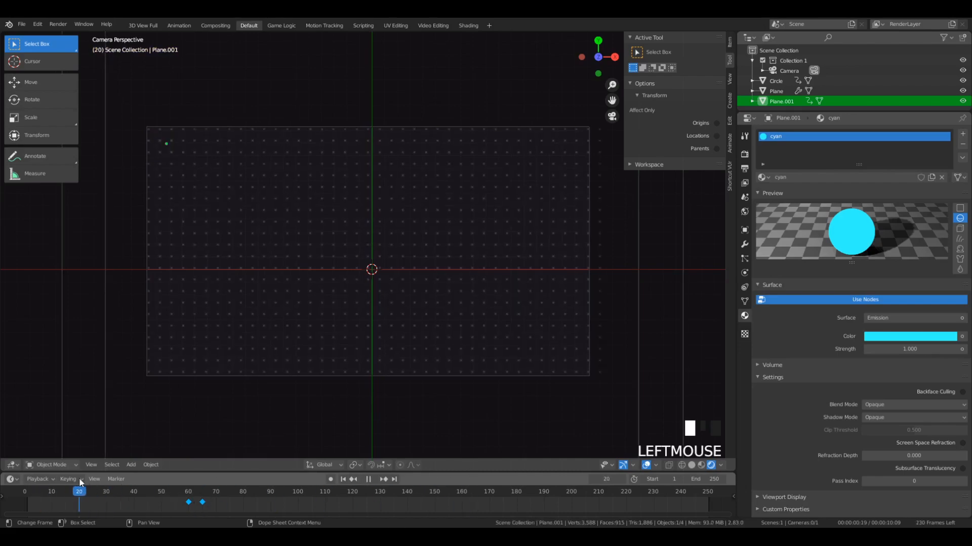
{"action": "key", "text": "space"}
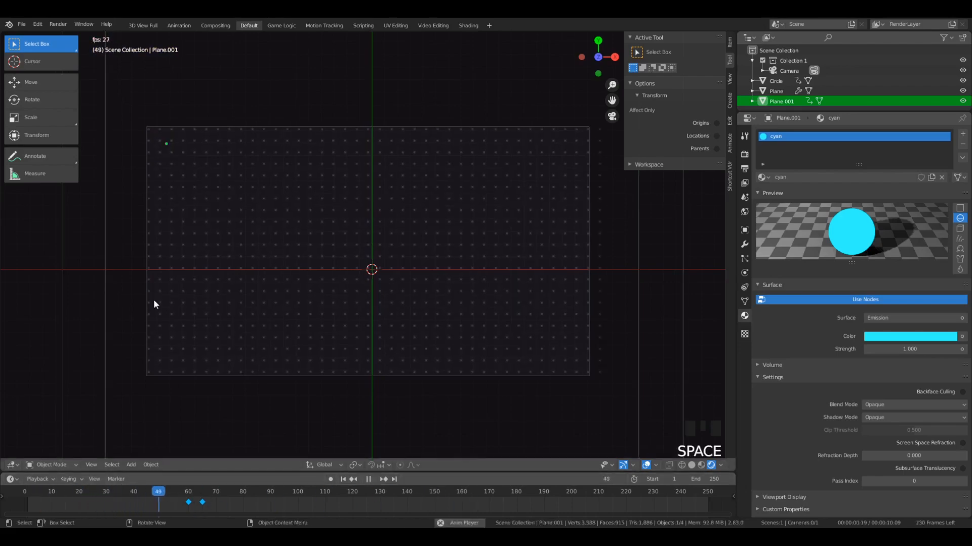
{"action": "key", "text": "space"}
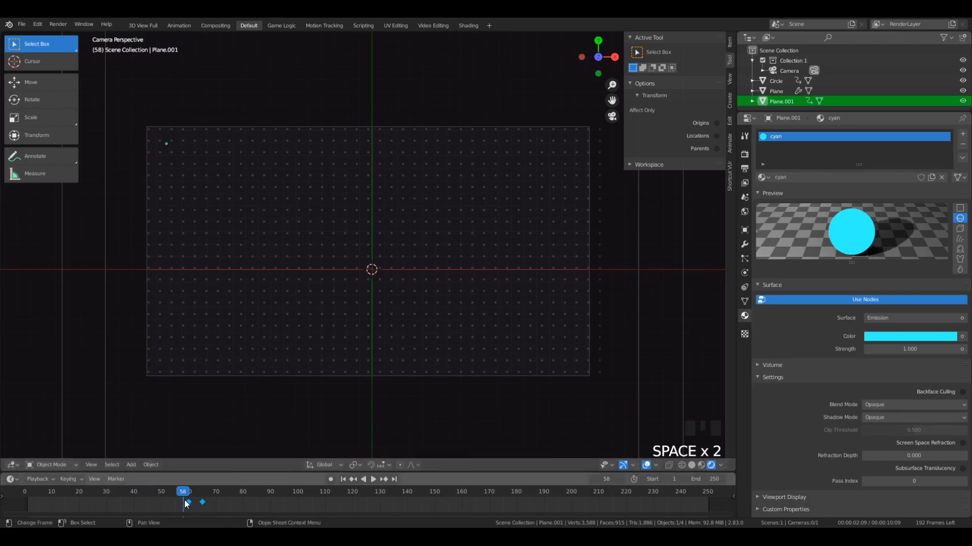
{"action": "mouse_move", "coordinate": [184, 495]}
{"action": "left_mouse_down"}
{"action": "mouse_move", "coordinate": [306, 493]}
{"action": "mouse_move", "coordinate": [128, 524]}
{"action": "mouse_move", "coordinate": [29, 506]}
{"action": "mouse_move", "coordinate": [225, 512]}
{"action": "mouse_move", "coordinate": [160, 494]}
{"action": "mouse_move", "coordinate": [220, 500]}
{"action": "mouse_move", "coordinate": [179, 503]}
{"action": "left_mouse_up"}
{"action": "key", "text": "space"}
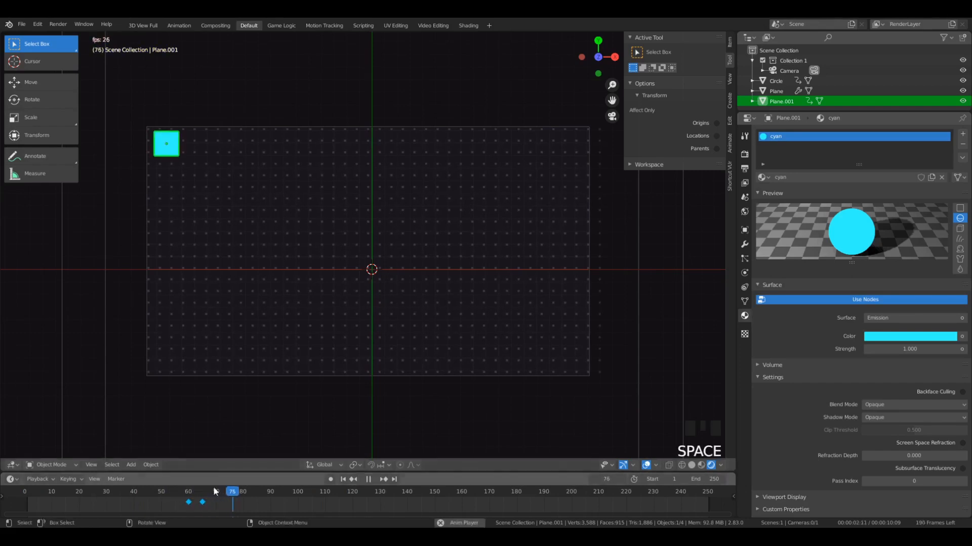
{"action": "key", "text": "space"}
- Select the cyan plane's keyframes at frames 60 and 65 and set their interpolation to Back
{"action": "left_click", "coordinate": [195, 505]}
{"action": "left_click", "coordinate": [202, 502]}
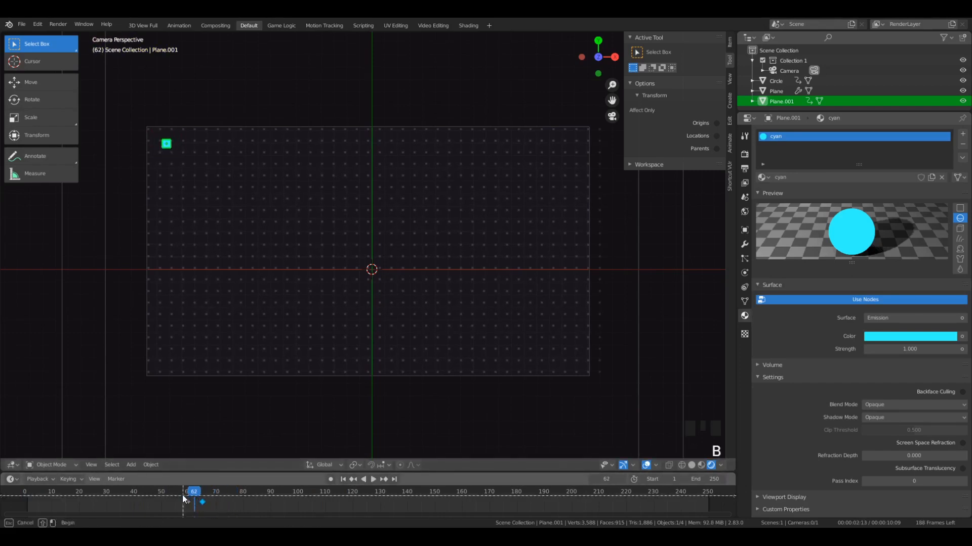
{"action": "key", "text": "t"}
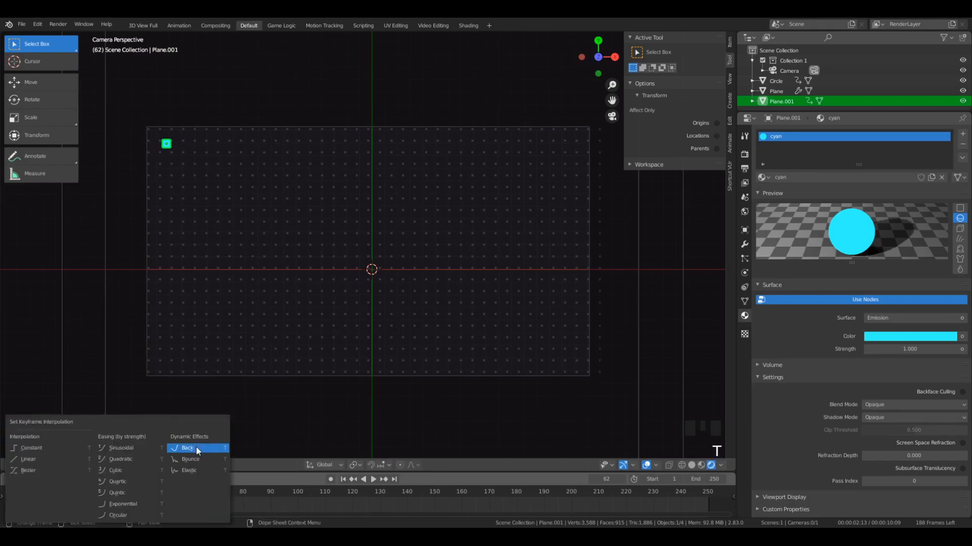
{"action": "left_click", "coordinate": [196, 446]}
- Play the animation from frame 57 to review the cyan plane's overshoot as it scales in
{"action": "left_click", "coordinate": [180, 495]}
{"action": "scroll", "coordinate": [156, 226], "scroll_direction": "up", "scroll_amount": 1}
{"action": "scroll", "coordinate": [127, 167], "scroll_direction": "down", "scroll_amount": 2}
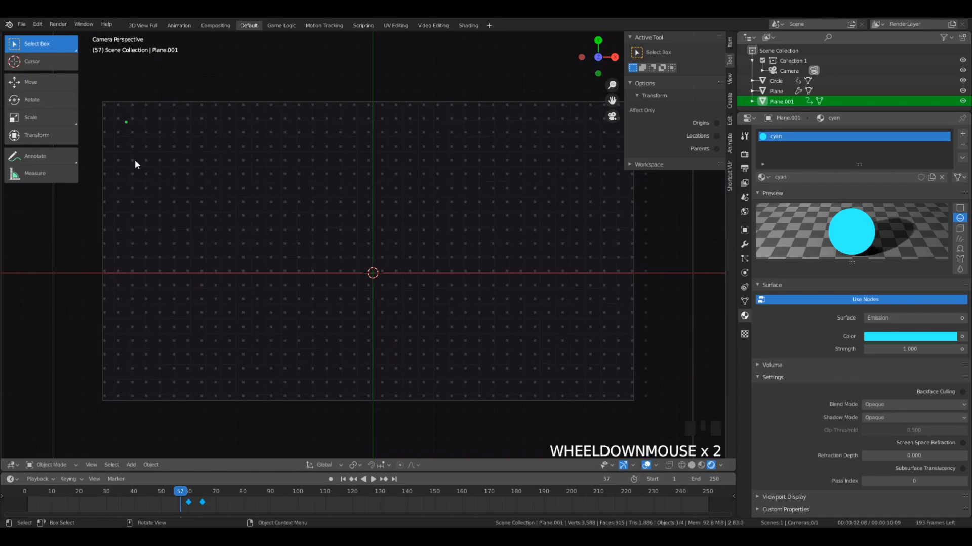
{"action": "key", "text": "space"}
{"action": "key", "text": "space"}
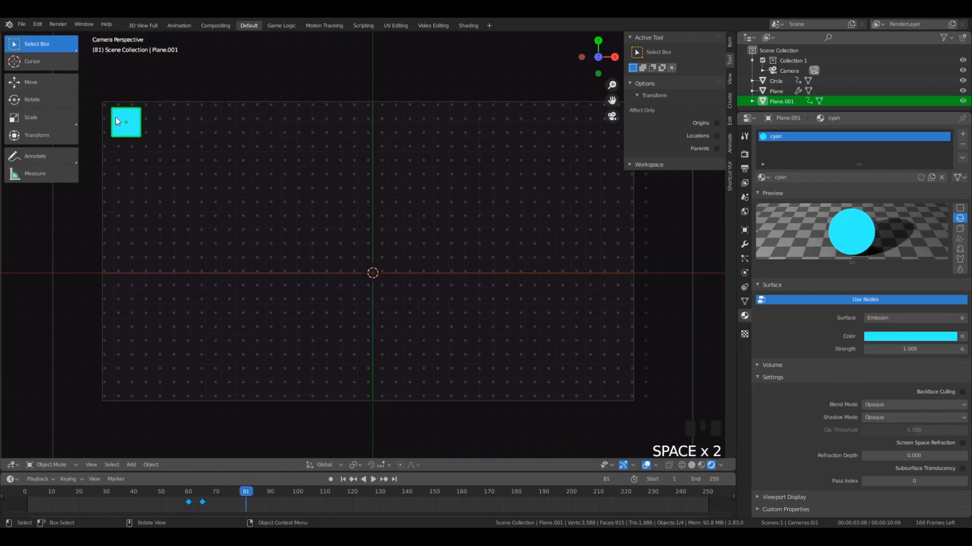
- Step frame by frame between frames 60 and 66 to examine how the cyan plane's size changes
{"action": "left_click_drag", "start_coordinate": [245, 492], "coordinate": [189, 498]}
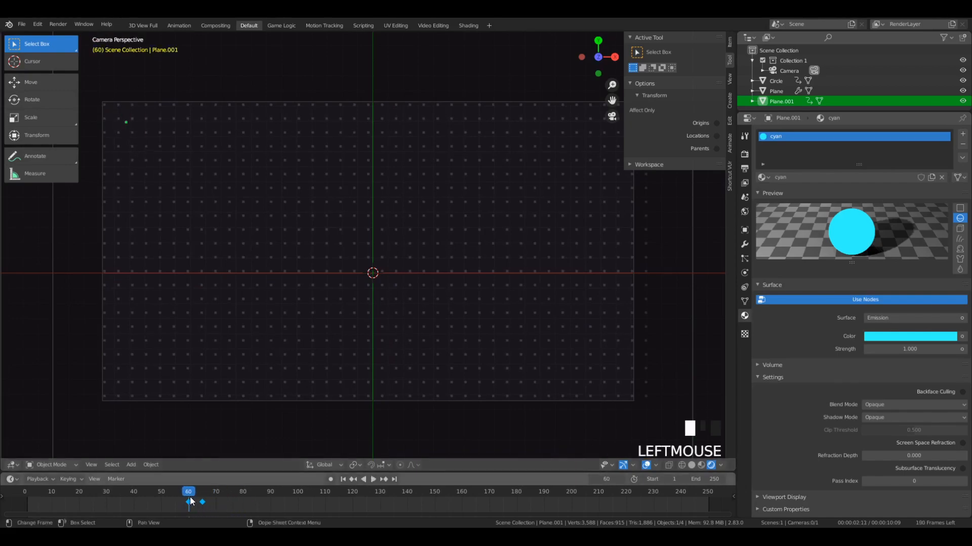
{"action": "key", "text": "Right"}
{"action": "key", "text": "Right"}
{"action": "key", "text": "Right"}
{"action": "key", "text": "Right"}
{"action": "key", "text": "Right"}
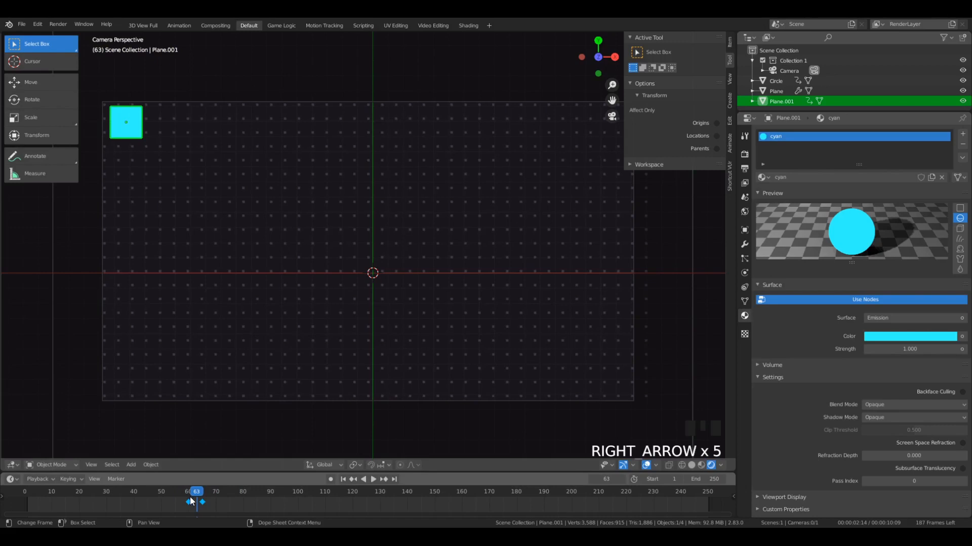
{"action": "key", "text": "Right"}
{"action": "key", "text": "Right"}
{"action": "key", "text": "Left"}
{"action": "key", "text": "Left"}
{"action": "key", "text": "Left"}
{"action": "key", "text": "Right"}
{"action": "key", "text": "Right"}
{"action": "key", "text": "Right"}
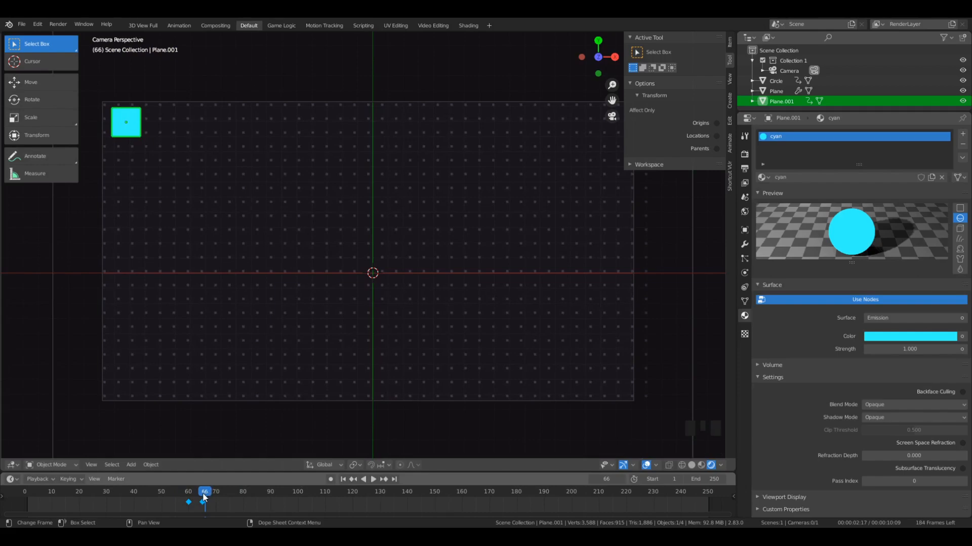
- At frame 75, move the cyan plane about 31.4 units along X to the grid's far upper corner and insert a LocRotScale keyframe
{"action": "left_click_drag", "start_coordinate": [207, 491], "coordinate": [230, 513]}
{"action": "scroll", "coordinate": [129, 175], "scroll_direction": "down", "scroll_amount": 1}
{"action": "scroll", "coordinate": [195, 182], "scroll_direction": "up", "scroll_amount": 1}
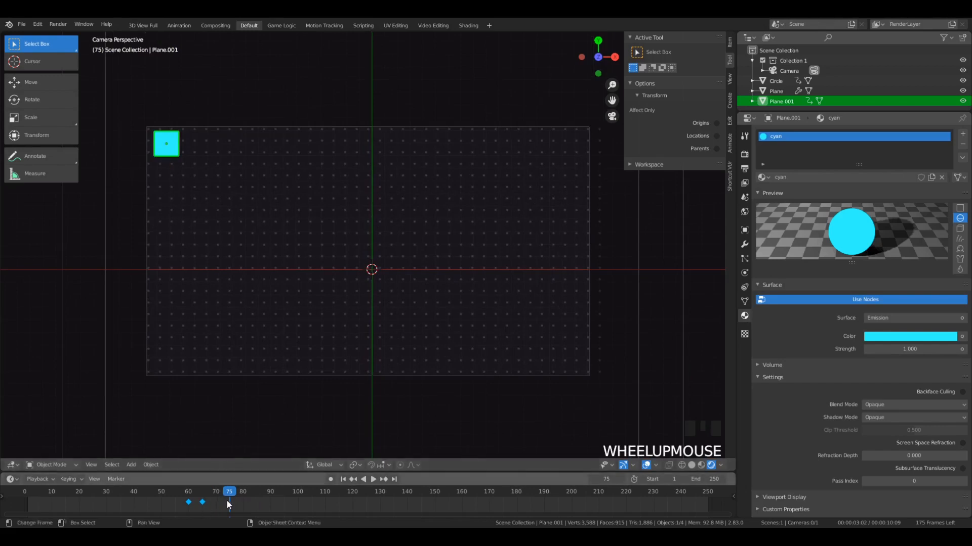
{"action": "key", "text": "g"}
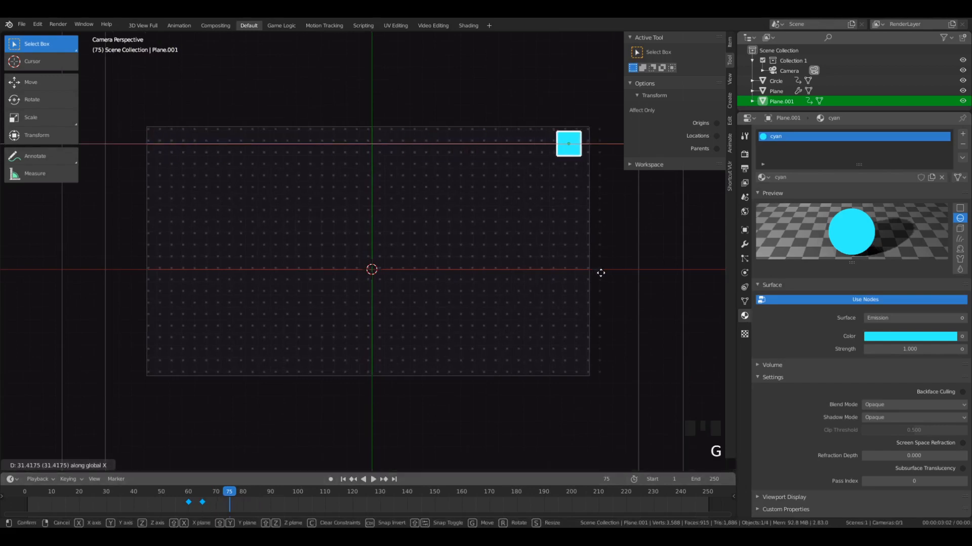
{"action": "left_click", "coordinate": [600, 273]}
{"action": "key", "text": "i"}
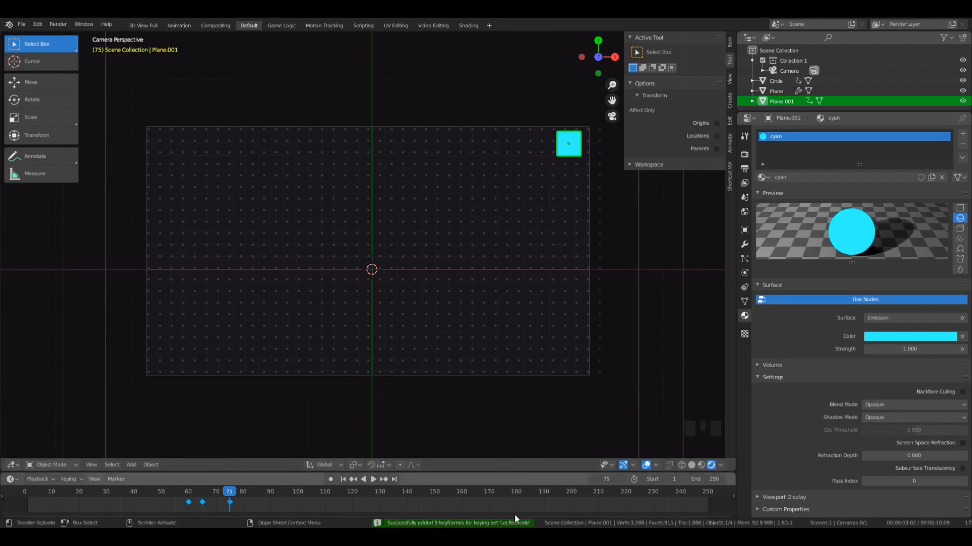
- Play the animation from frame 57 to review the cyan plane sliding across the grid
{"action": "left_click_drag", "start_coordinate": [236, 492], "coordinate": [182, 498]}
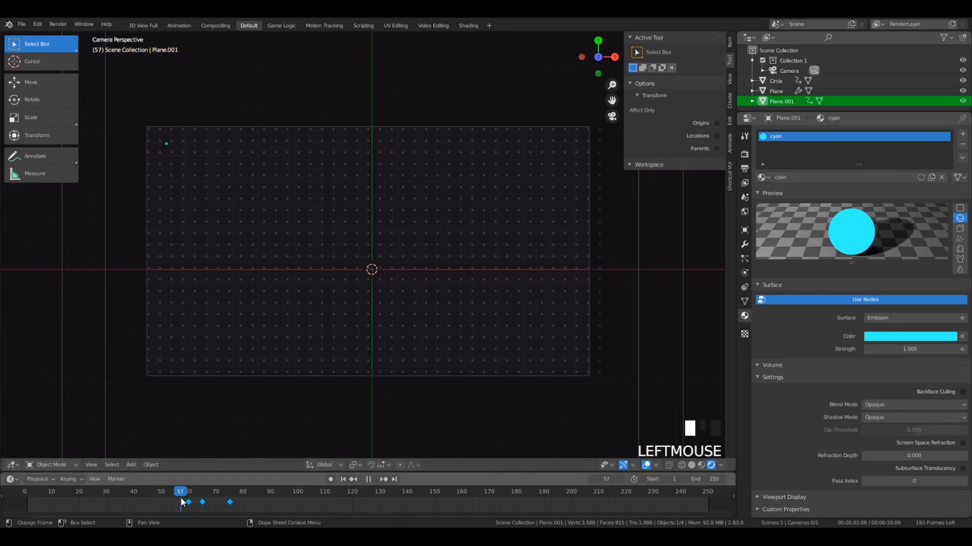
{"action": "key", "text": "space"}
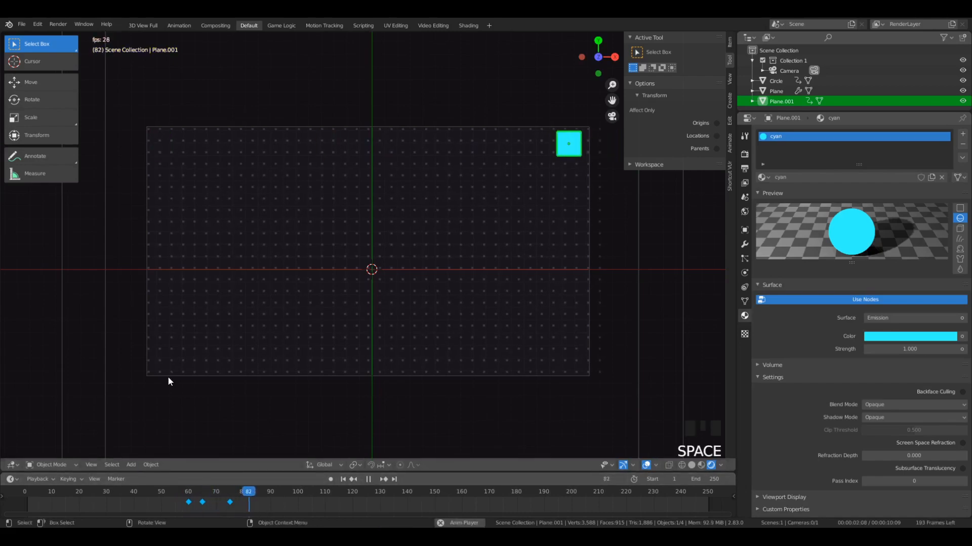
{"action": "key", "text": "space"}
{"action": "left_click", "coordinate": [181, 494]}
{"action": "key", "text": "space"}
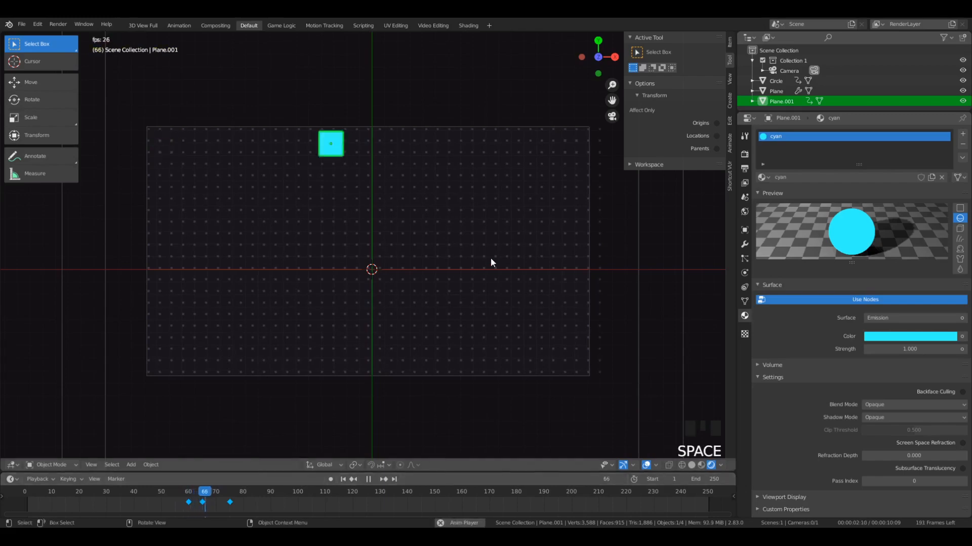
{"action": "key", "text": "space"}
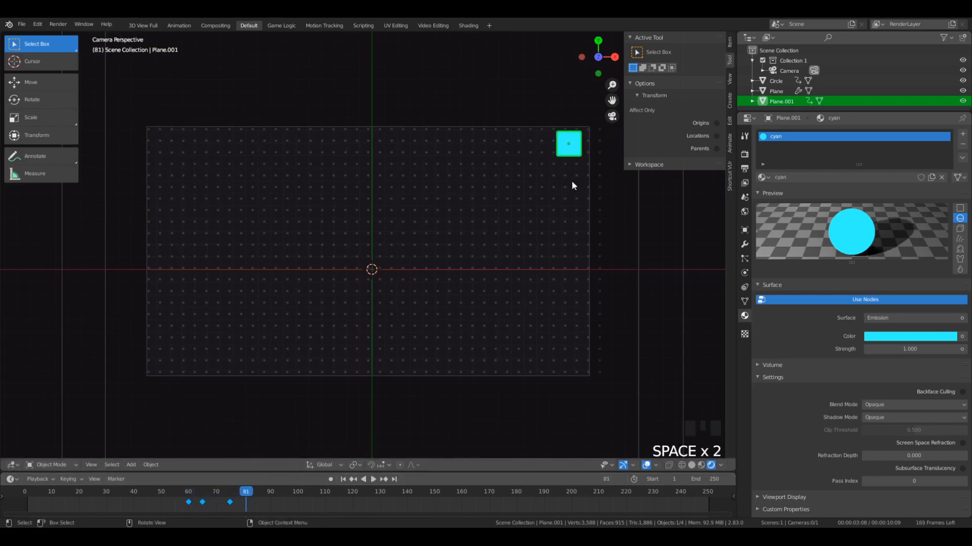
- At frame 66, squash the cyan plane along Y to roughly half its height and insert a LocRotScale keyframe
{"action": "mouse_move", "coordinate": [223, 502]}
{"action": "left_mouse_down"}
{"action": "mouse_move", "coordinate": [234, 502]}
{"action": "mouse_move", "coordinate": [174, 502]}
{"action": "mouse_move", "coordinate": [232, 500]}
{"action": "mouse_move", "coordinate": [176, 501]}
{"action": "mouse_move", "coordinate": [231, 503]}
{"action": "mouse_move", "coordinate": [188, 506]}
{"action": "mouse_move", "coordinate": [204, 498]}
{"action": "left_mouse_up"}
{"action": "key", "text": "space"}
{"action": "key", "text": "space"}
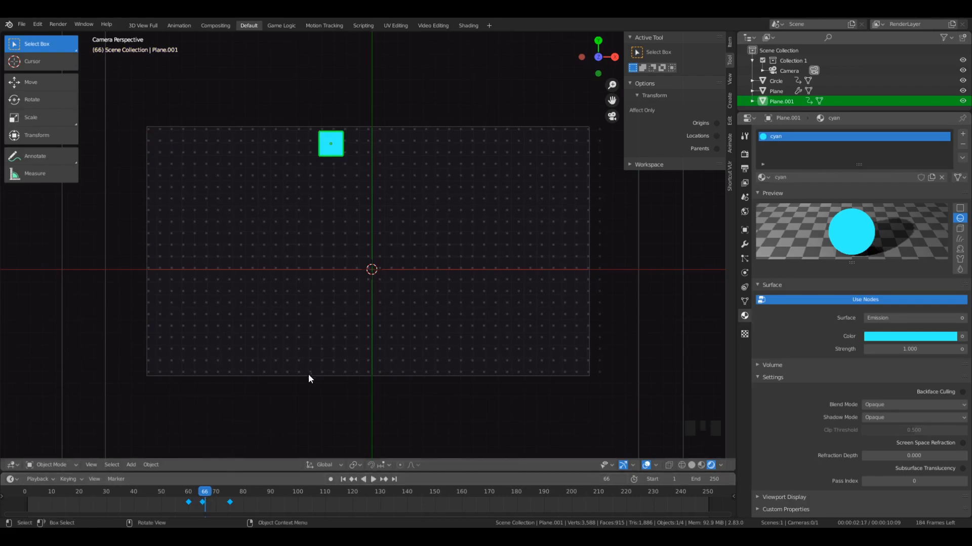
{"action": "key", "text": "s"}
{"action": "key", "text": "y"}
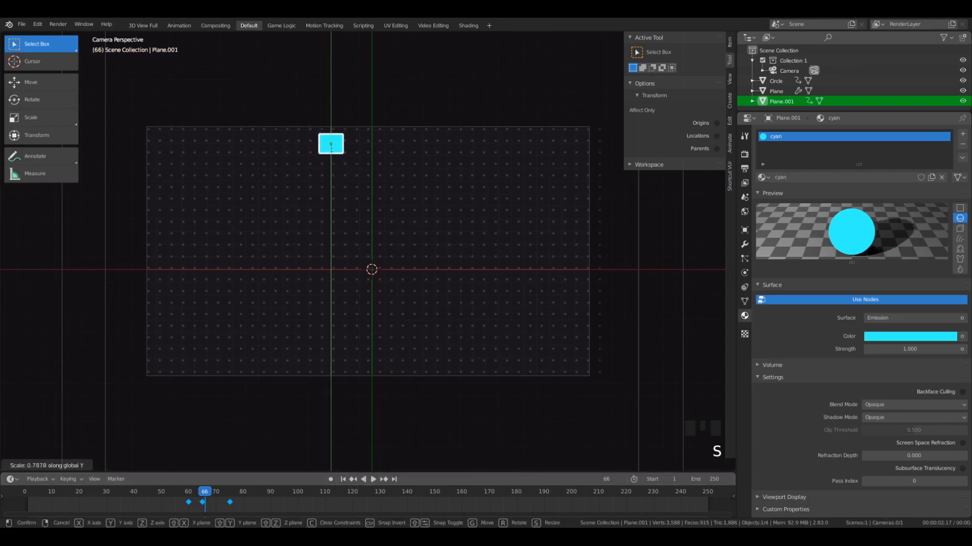
{"action": "left_click", "coordinate": [318, 193]}
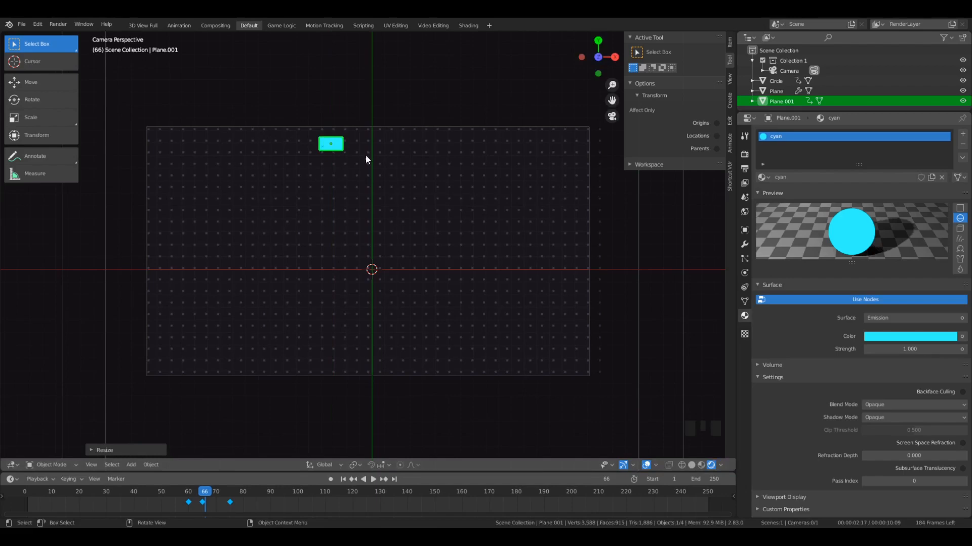
{"action": "scroll", "coordinate": [305, 114], "scroll_direction": "up", "scroll_amount": 2}
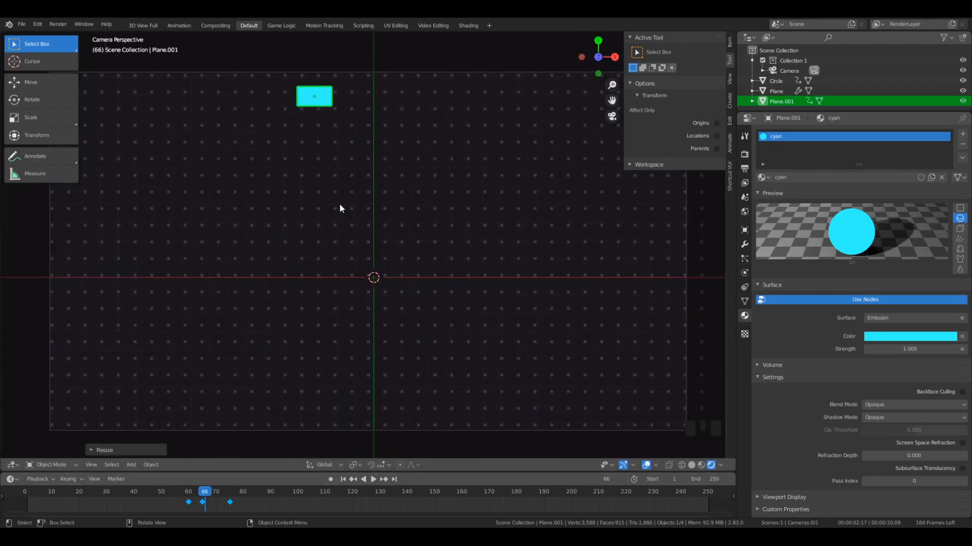
{"action": "key", "text": "i"}
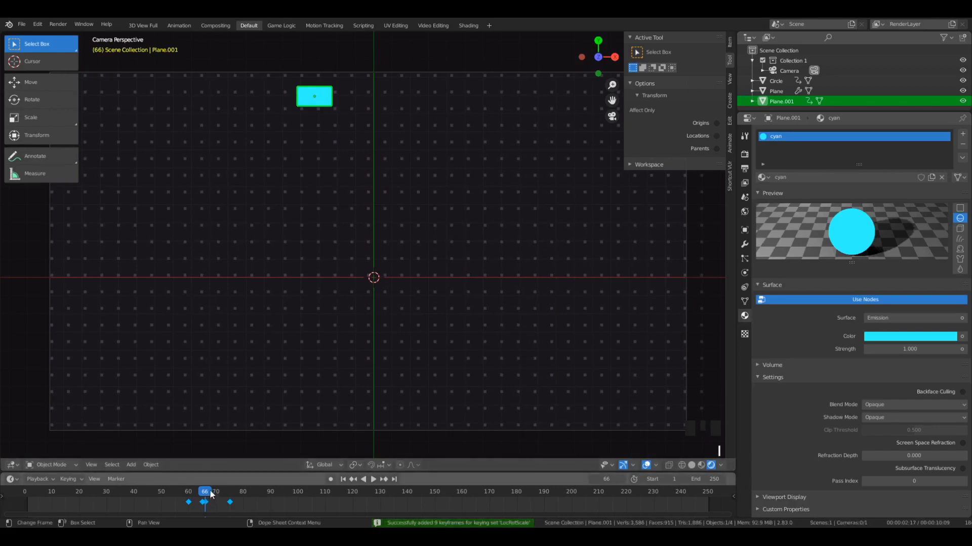
- At frame 74, narrow the cyan plane along X to about half its width, stretch it slightly along Y and insert a LocRotScale keyframe
{"action": "mouse_move", "coordinate": [211, 496]}
{"action": "left_mouse_down"}
{"action": "mouse_move", "coordinate": [201, 496]}
{"action": "mouse_move", "coordinate": [217, 504]}
{"action": "mouse_move", "coordinate": [227, 494]}
{"action": "left_mouse_up"}
{"action": "scroll", "coordinate": [305, 263], "scroll_direction": "down", "scroll_amount": 2}
{"action": "scroll", "coordinate": [305, 264], "scroll_direction": "down", "scroll_amount": 1}
{"action": "key", "text": "s"}
{"action": "key", "text": "x"}
{"action": "left_click", "coordinate": [575, 196]}
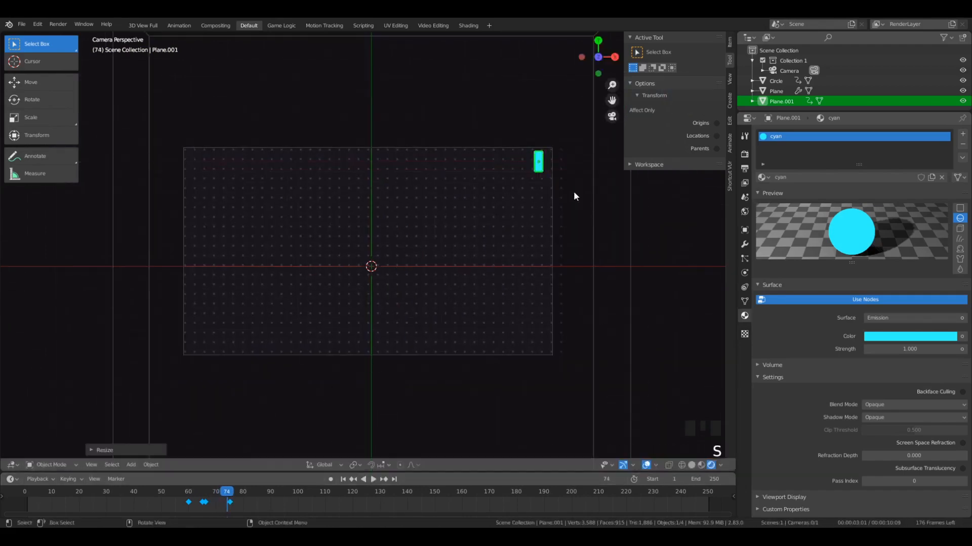
{"action": "key", "text": "s"}
{"action": "left_click", "coordinate": [545, 247]}
{"action": "key", "text": "s"}
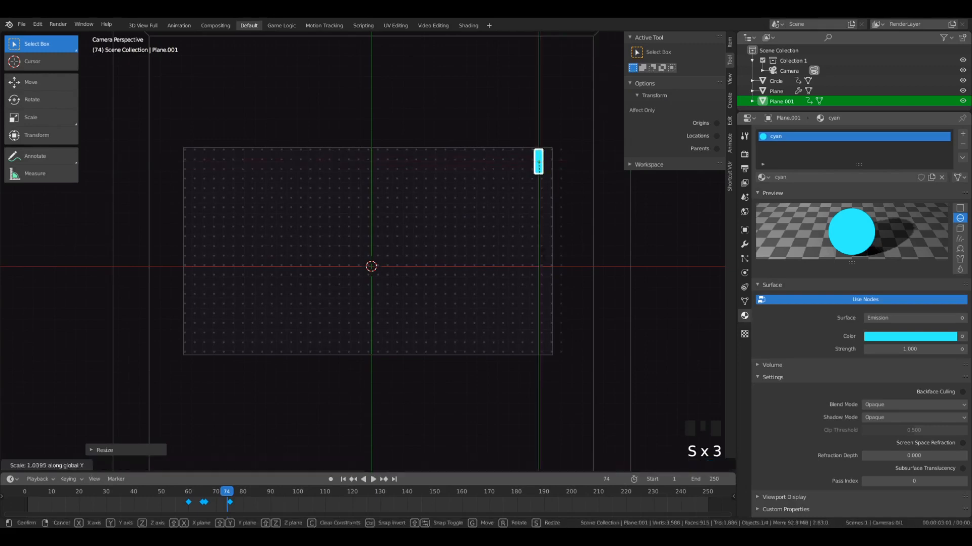
{"action": "left_click", "coordinate": [543, 262]}
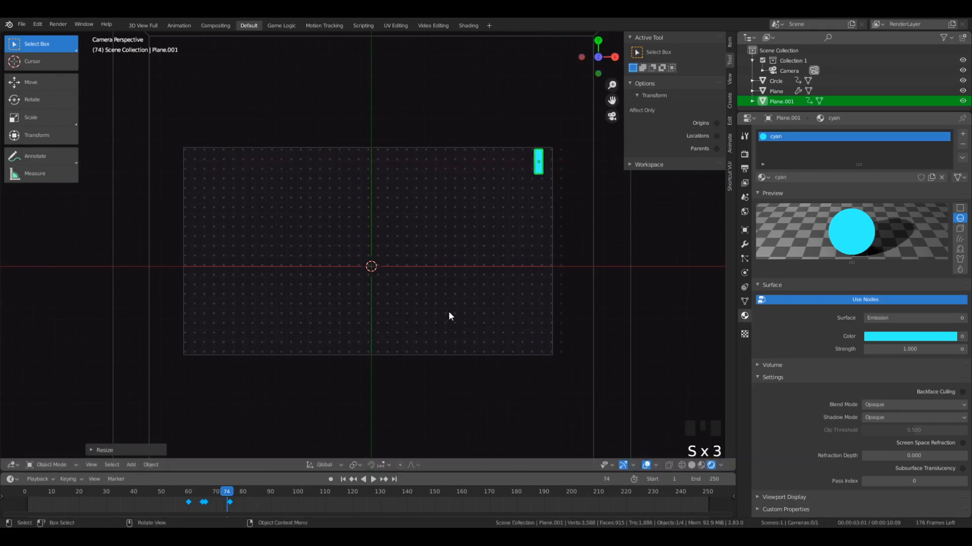
{"action": "key", "text": "i"}
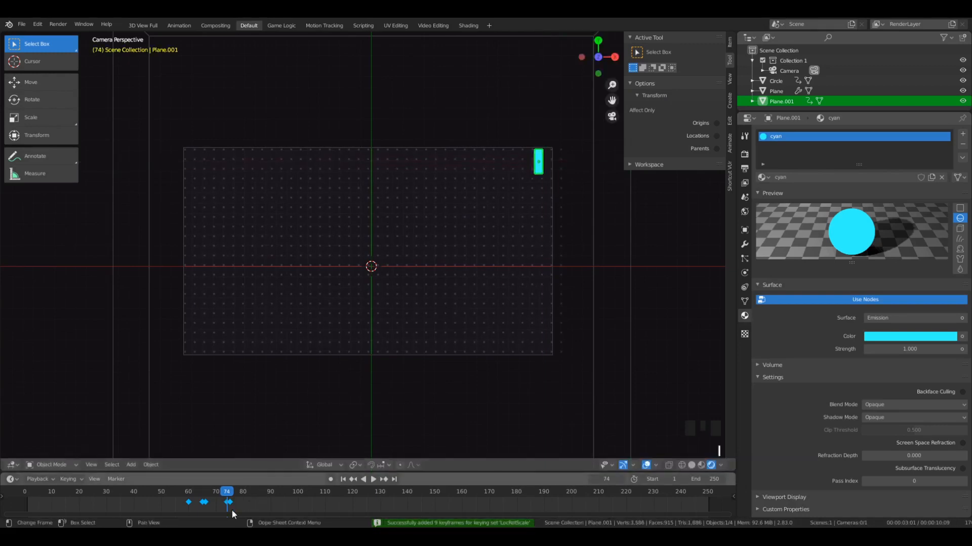
- Play the animation from frame 59 to check the cyan plane's squash and stretch
{"action": "left_click_drag", "start_coordinate": [226, 506], "coordinate": [186, 506]}
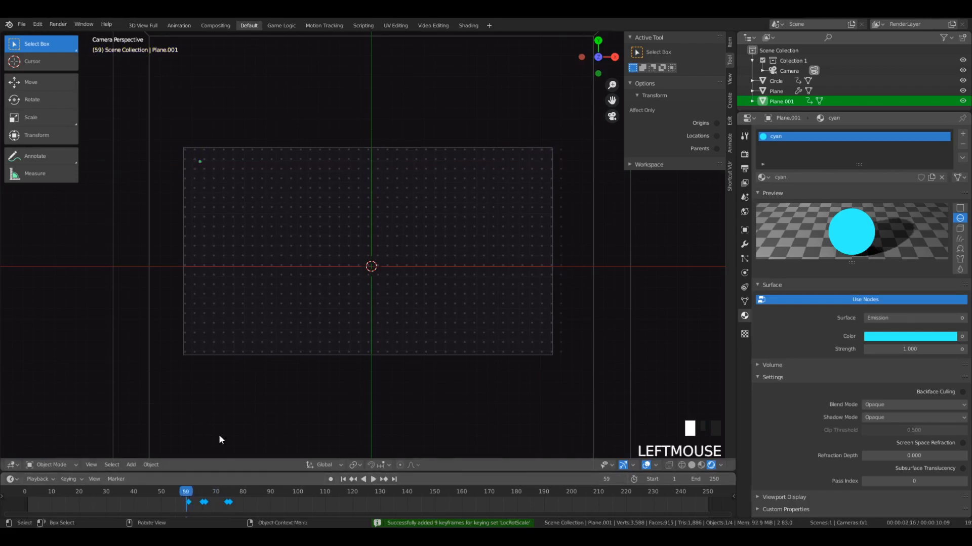
{"action": "key", "text": "space"}
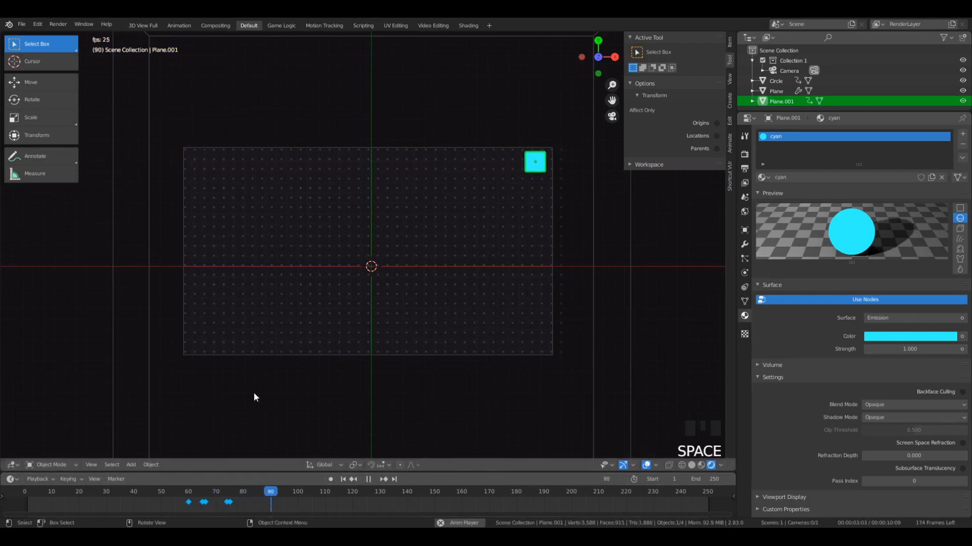
{"action": "key", "text": "space"}
- Move the cyan plane's stretch keyframe at frame 74 two frames earlier, to frame 72
{"action": "left_click", "coordinate": [227, 503]}
{"action": "key", "text": "g"}
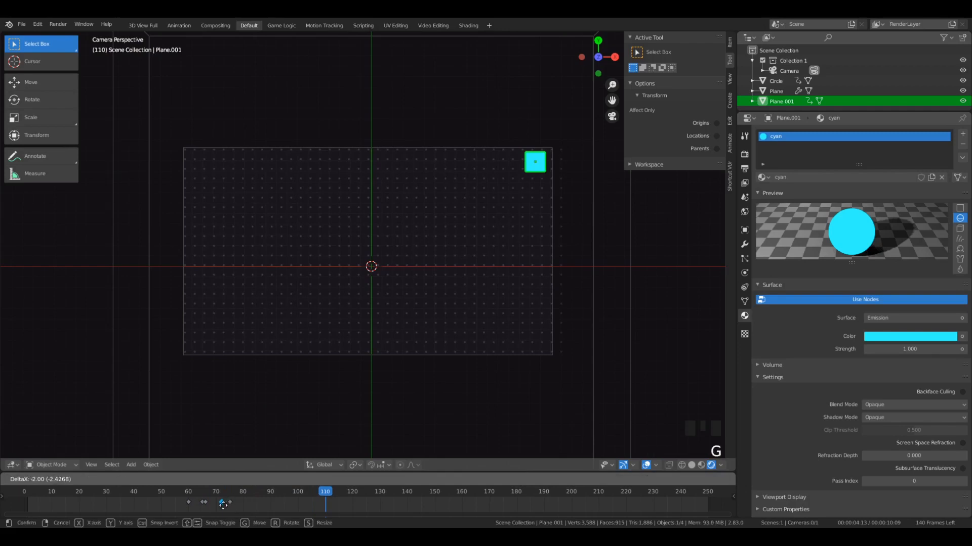
{"action": "left_click", "coordinate": [222, 505]}
- Replay the cyan plane's motion repeatedly from just before frame 60 to judge the retimed stretch keyframe
{"action": "left_click", "coordinate": [181, 495]}
{"action": "key", "text": "space"}
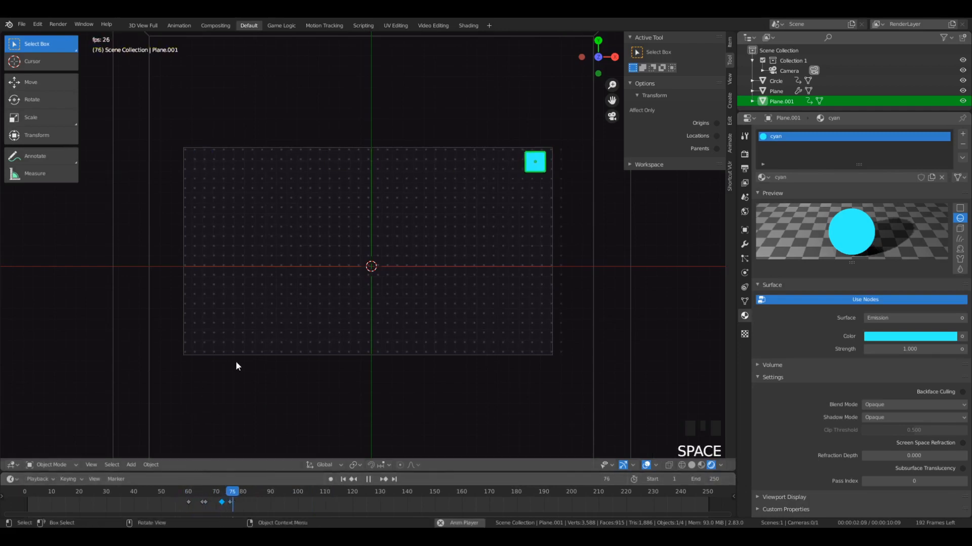
{"action": "left_click", "coordinate": [180, 494]}
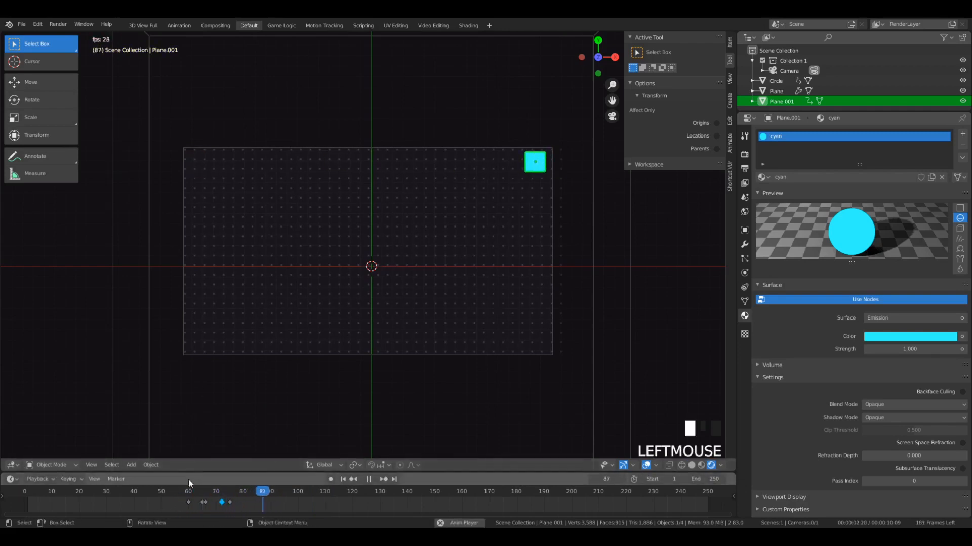
{"action": "left_click", "coordinate": [185, 491]}
{"action": "left_click", "coordinate": [184, 481]}
{"action": "left_click", "coordinate": [184, 481]}
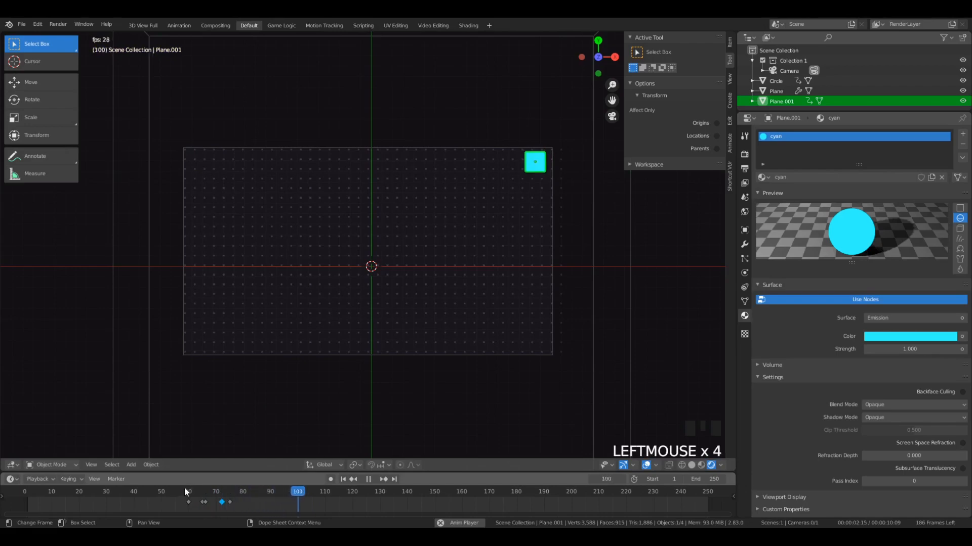
{"action": "left_click", "coordinate": [184, 489]}
{"action": "left_click", "coordinate": [184, 489]}
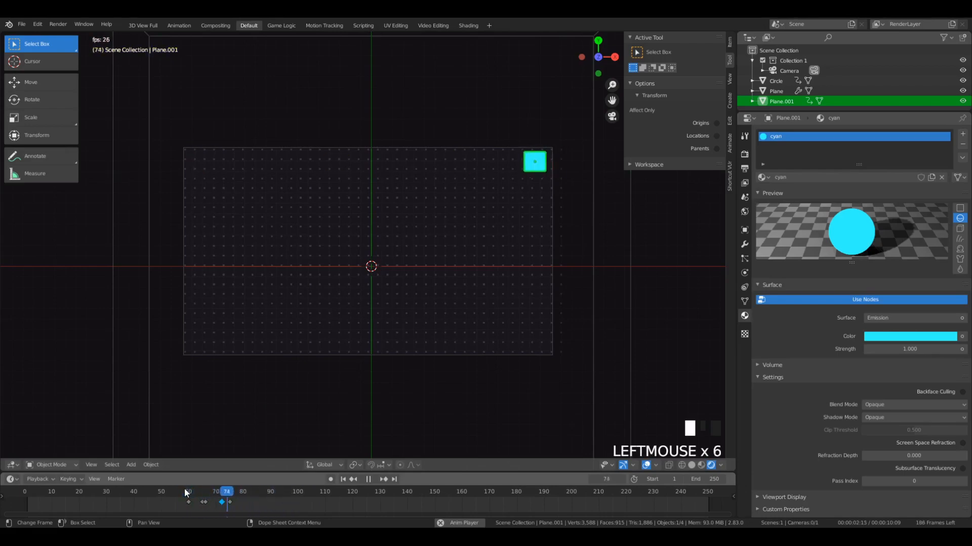
{"action": "left_click", "coordinate": [172, 490]}
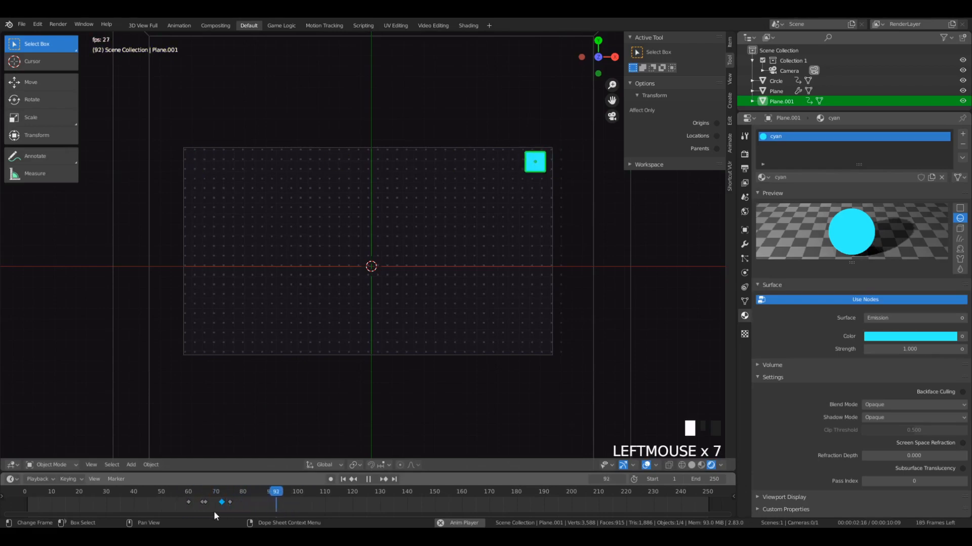
- Shift the cyan plane's last two keyframes four frames later, to frames 76 and 79
{"action": "key", "text": "b"}
{"action": "left_click_drag", "start_coordinate": [218, 499], "coordinate": [233, 508]}
{"action": "key", "text": "g"}
{"action": "left_click", "coordinate": [242, 503]}
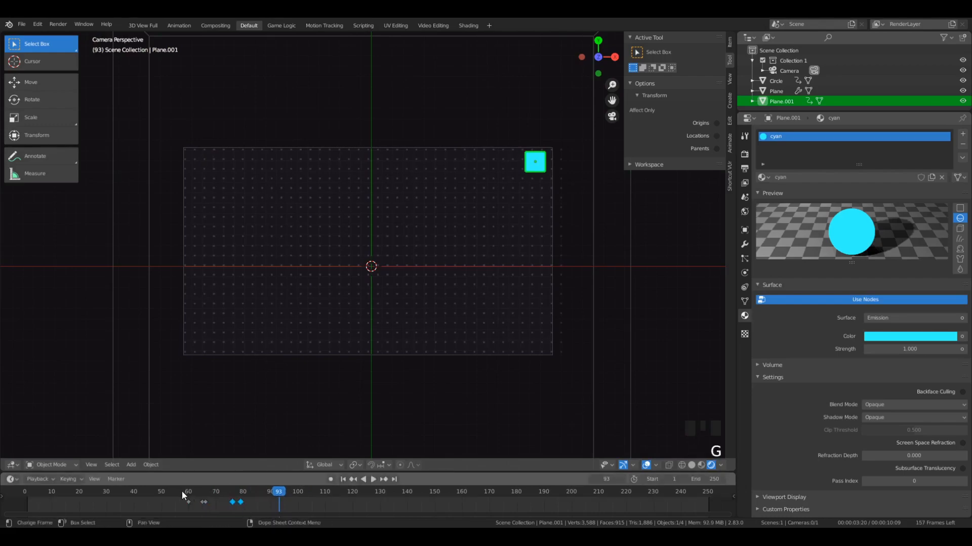
- Replay the cyan plane's motion from about frame 58 in camera view to judge the delayed end keyframes
{"action": "left_click", "coordinate": [181, 490]}
{"action": "key", "text": "space"}
{"action": "key", "text": "space"}
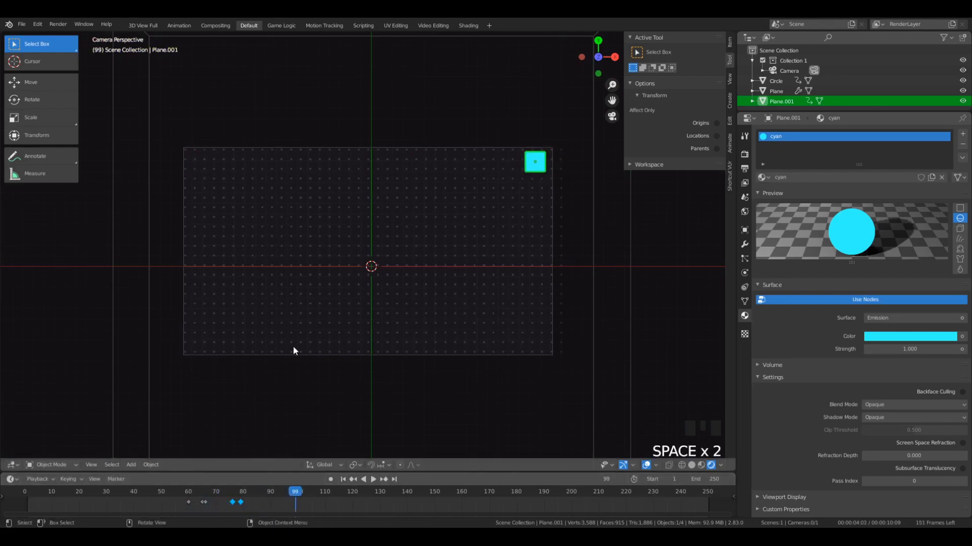
{"action": "left_click", "coordinate": [185, 494]}
{"action": "key", "text": "space"}
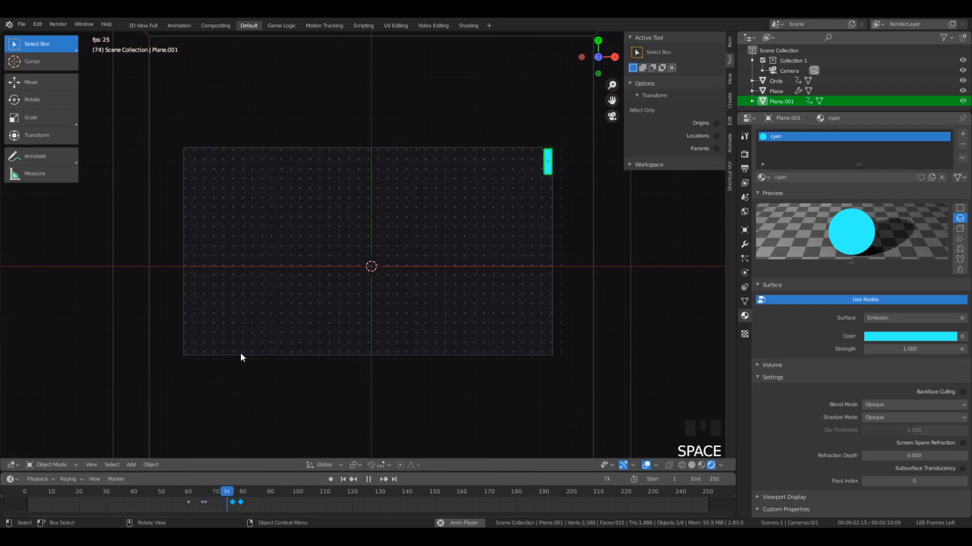
{"action": "key", "text": "space"}
{"action": "middle_click_drag", "start_coordinate": [245, 354], "coordinate": [267, 315]}
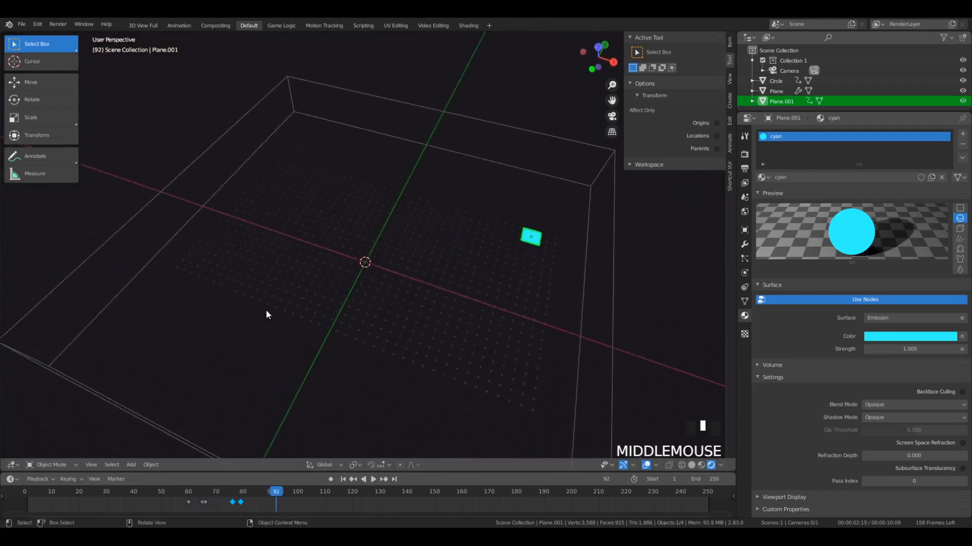
{"action": "left_click", "coordinate": [183, 491]}
{"action": "key", "text": "KP_0"}
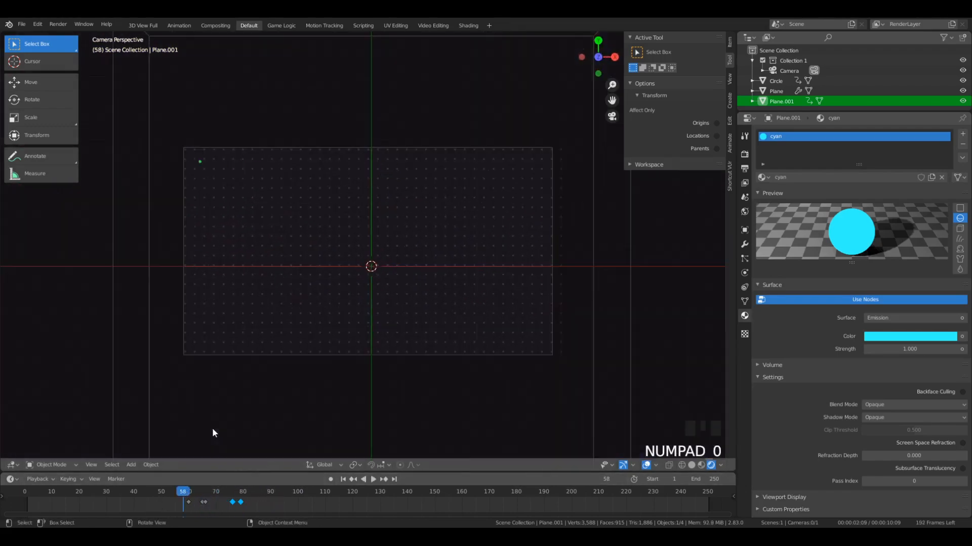
{"action": "key", "text": "space"}
{"action": "key", "text": "space"}
{"action": "key", "text": "space"}
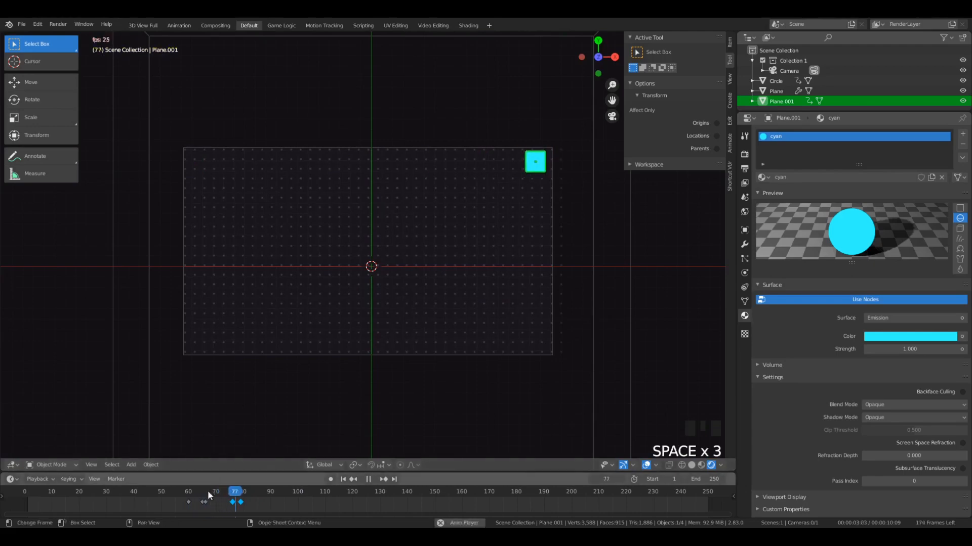
{"action": "left_click", "coordinate": [181, 491]}
{"action": "key", "text": "space"}
{"action": "key", "text": "space"}
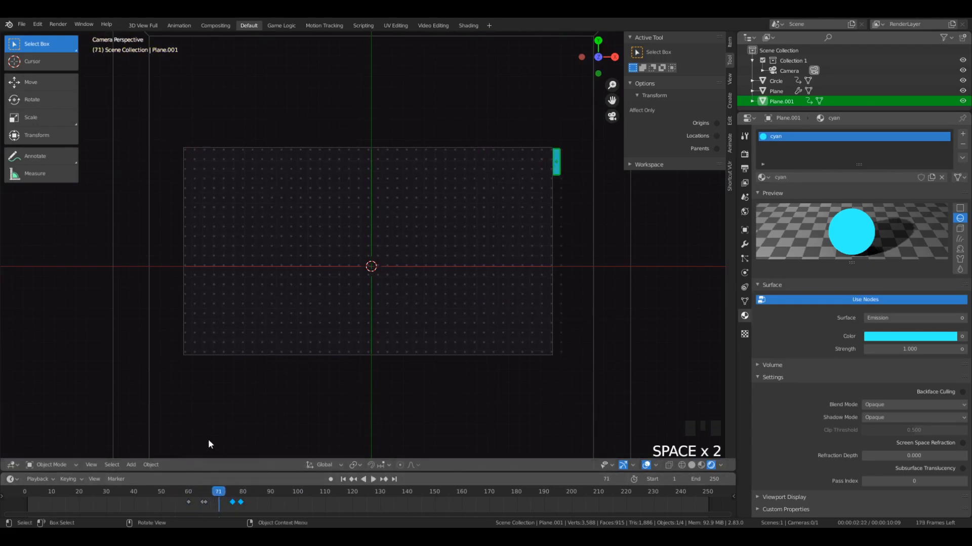
- At frame 65, duplicate the cyan plane and raise the copy along Z slightly above the original
{"action": "mouse_move", "coordinate": [182, 489]}
{"action": "left_mouse_down"}
{"action": "mouse_move", "coordinate": [206, 494]}
{"action": "mouse_move", "coordinate": [182, 500]}
{"action": "mouse_move", "coordinate": [189, 504]}
{"action": "mouse_move", "coordinate": [198, 503]}
{"action": "mouse_move", "coordinate": [195, 492]}
{"action": "left_mouse_up"}
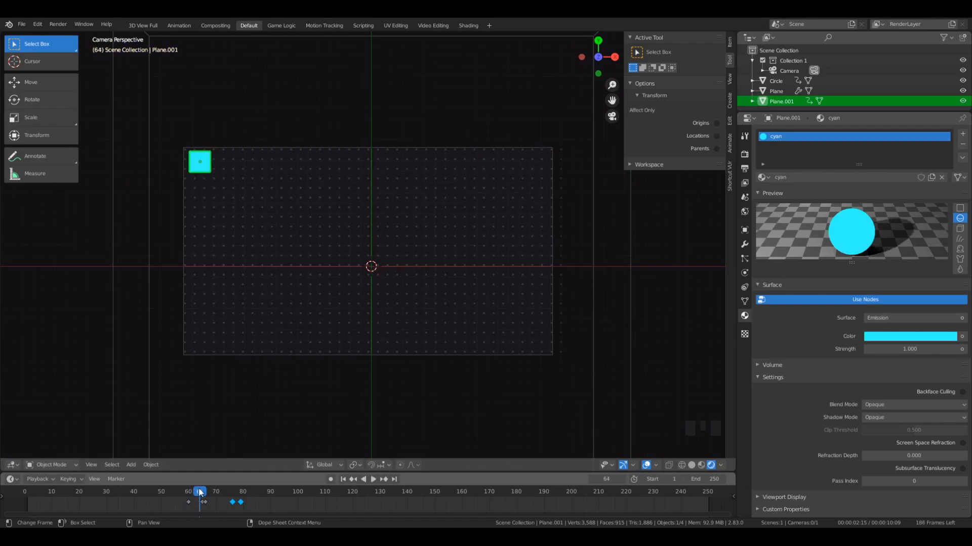
{"action": "left_click", "coordinate": [203, 495]}
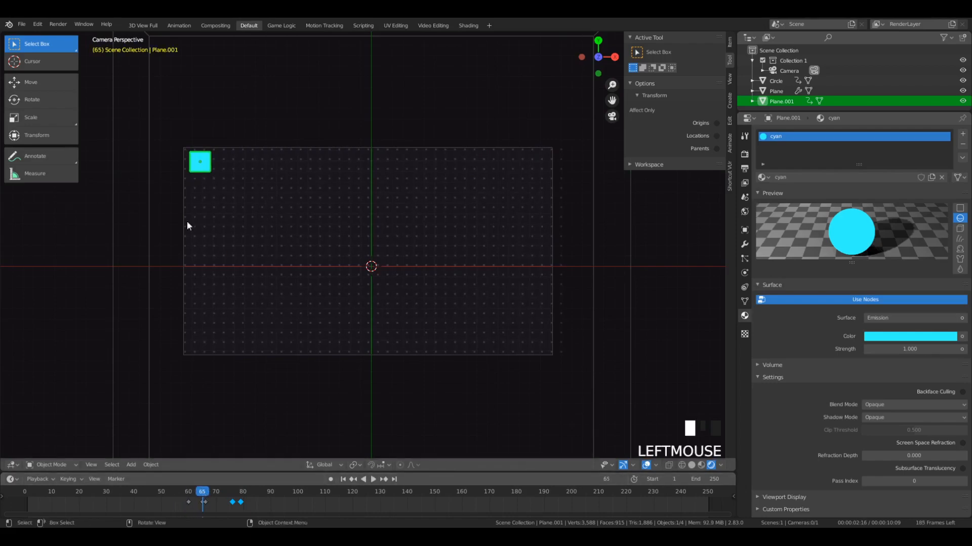
{"action": "middle_click_drag", "start_coordinate": [187, 226], "coordinate": [225, 211]}
{"action": "scroll", "coordinate": [225, 210], "scroll_direction": "up", "scroll_amount": 4}
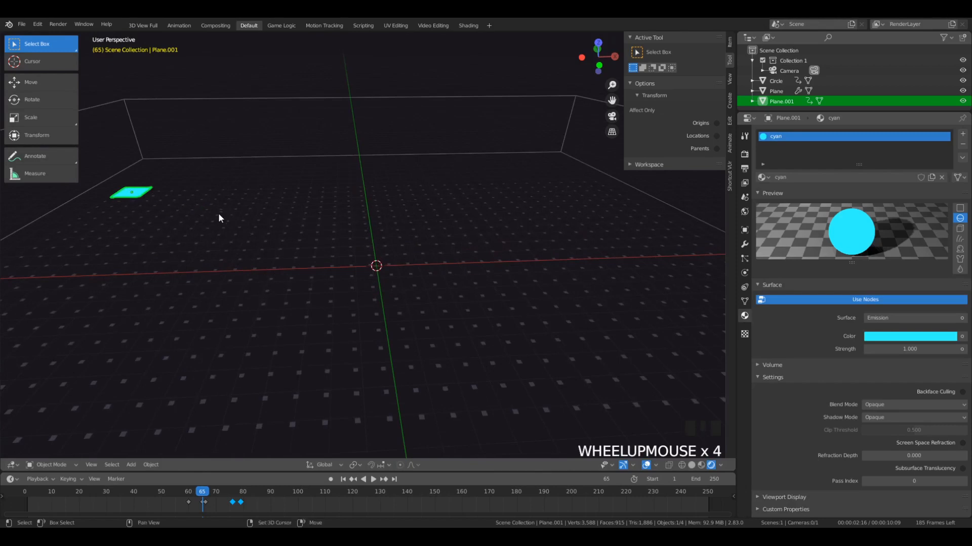
{"action": "key", "text": "shift+d"}
{"action": "key", "text": "z"}
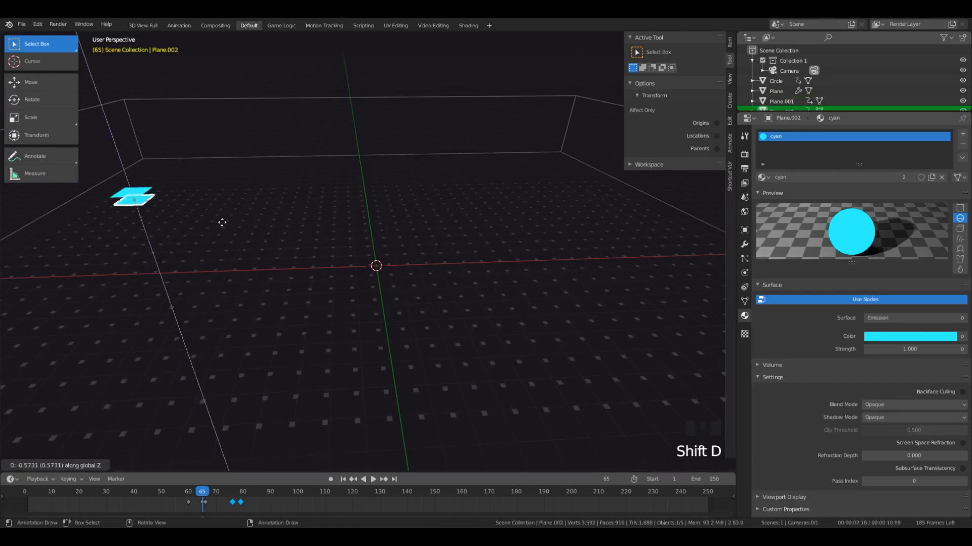
{"action": "left_click", "coordinate": [219, 205]}
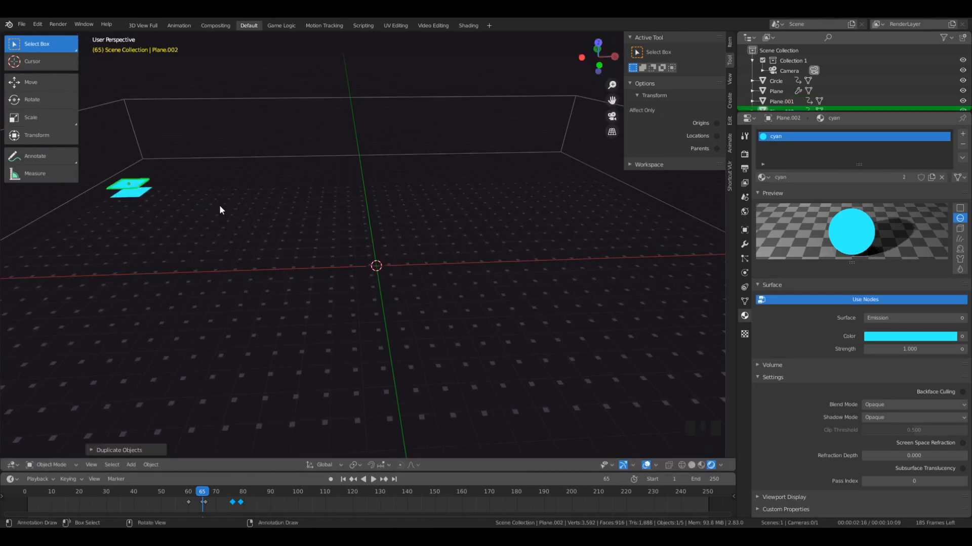
{"action": "key", "text": "g"}
{"action": "key", "text": "z"}
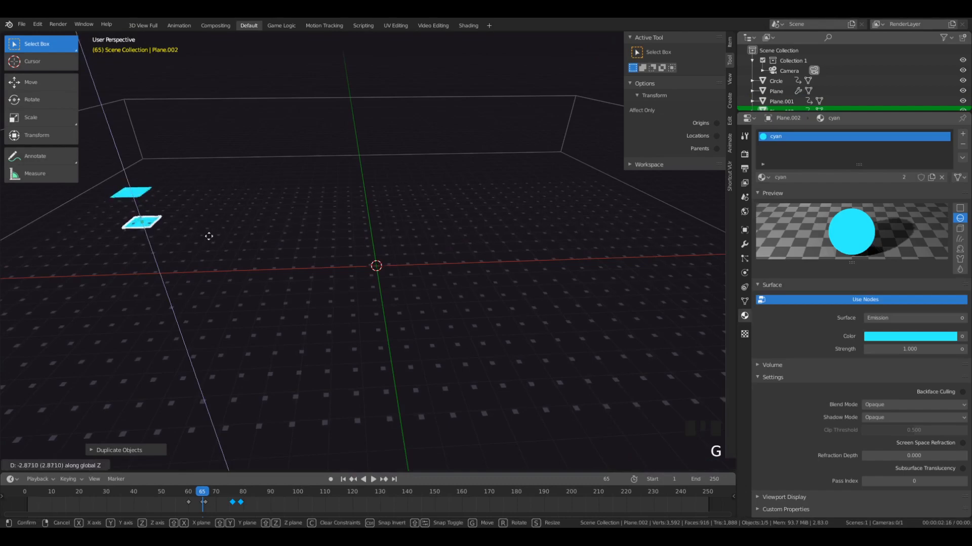
{"action": "left_click", "coordinate": [194, 197]}
{"action": "left_click", "coordinate": [141, 195]}
{"action": "left_click", "coordinate": [136, 182]}
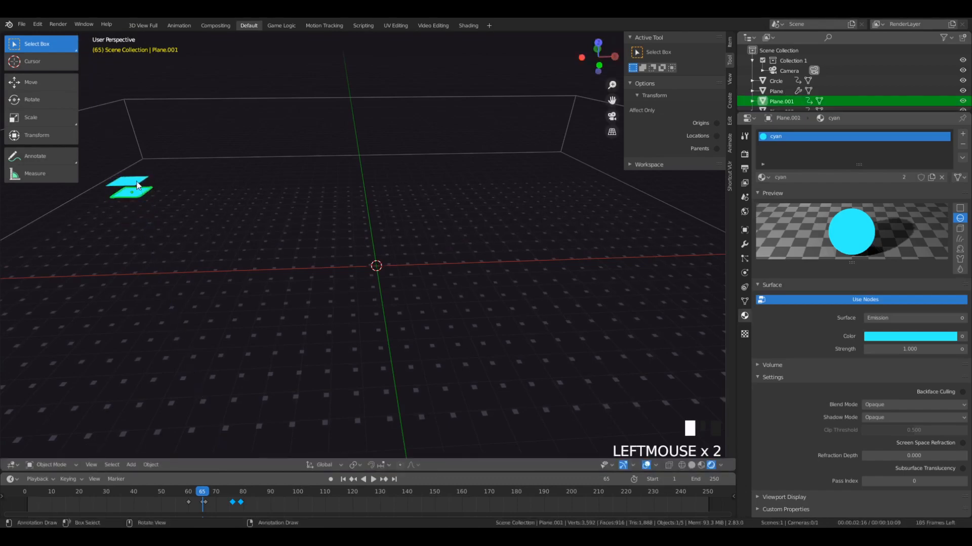
{"action": "middle_click_drag", "start_coordinate": [160, 207], "coordinate": [194, 204]}
{"action": "scroll", "coordinate": [174, 235], "scroll_direction": "down", "scroll_amount": 2}
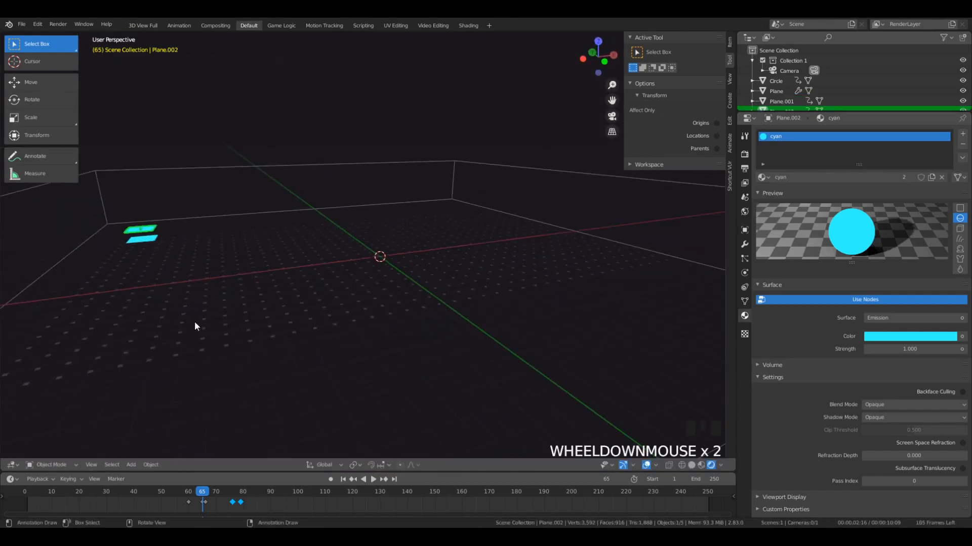
{"action": "key", "text": "g"}
{"action": "key", "text": "z"}
{"action": "right_click", "coordinate": [165, 303]}
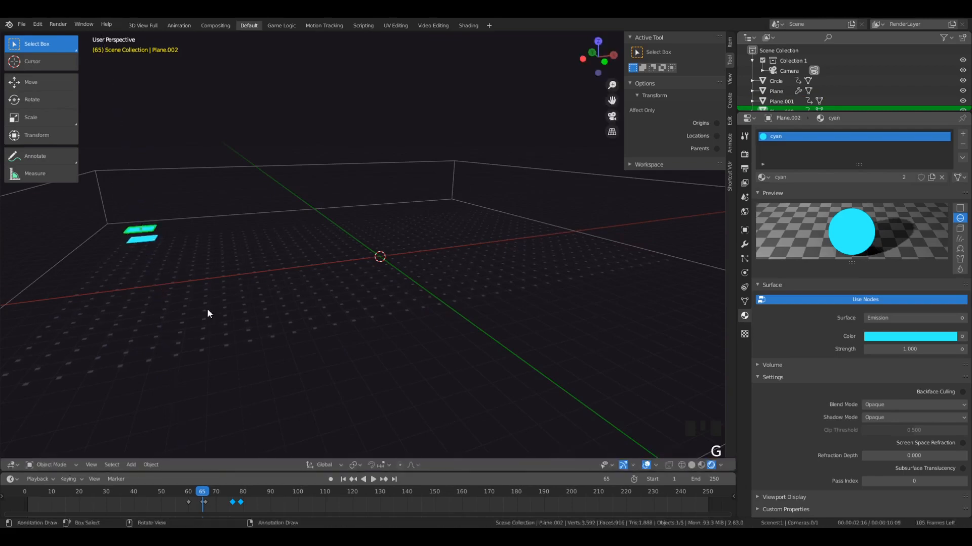
- Give the duplicate plane its own copy of the cyan material, rename it white and set its emission color to near-white
{"action": "middle_click_drag", "start_coordinate": [180, 244], "coordinate": [115, 218]}
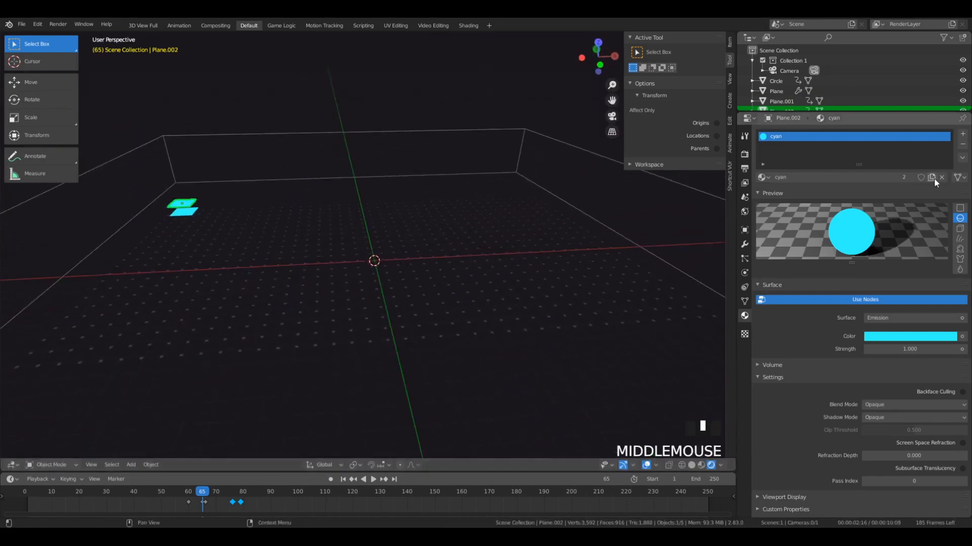
{"action": "left_click", "coordinate": [906, 178]}
{"action": "double_click", "coordinate": [863, 178]}
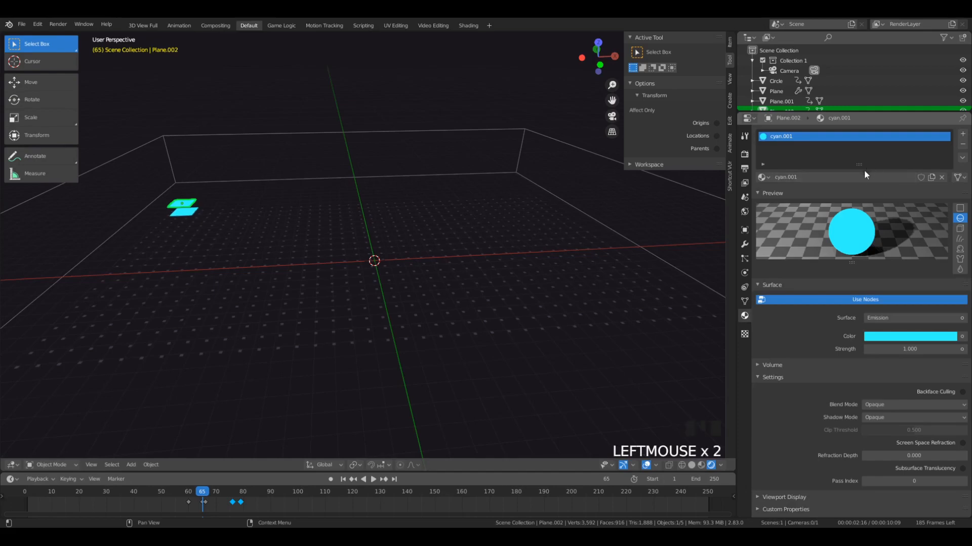
{"action": "type", "text": "white"}
{"action": "key", "text": "Return"}
{"action": "left_click", "coordinate": [918, 334]}
{"action": "left_click_drag", "start_coordinate": [929, 247], "coordinate": [904, 227]}
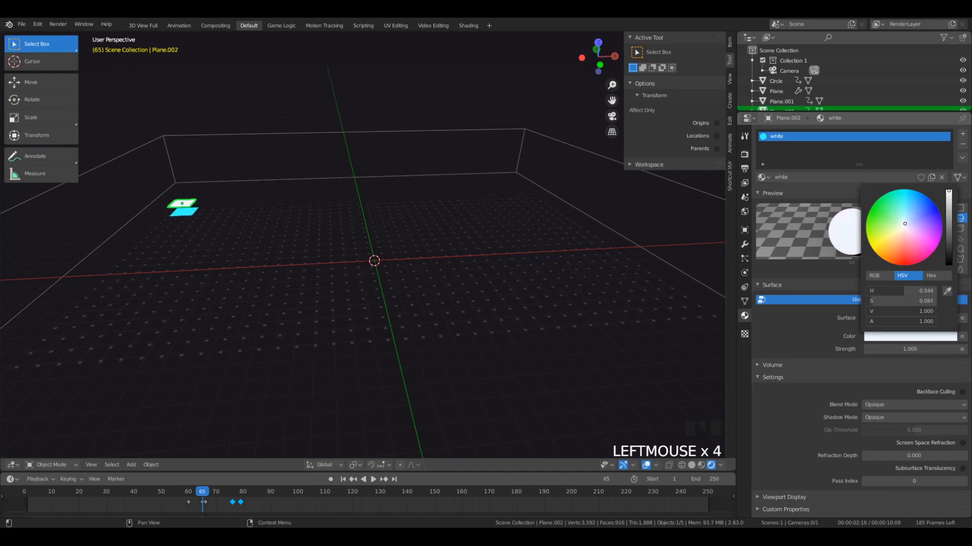
- Deselect everything and play the animation from frame 65 to check the white plane against the cyan one
{"action": "middle_click_drag", "start_coordinate": [129, 157], "coordinate": [158, 262]}
{"action": "key", "text": "a"}
{"action": "key", "text": "a"}
{"action": "key", "text": "a"}
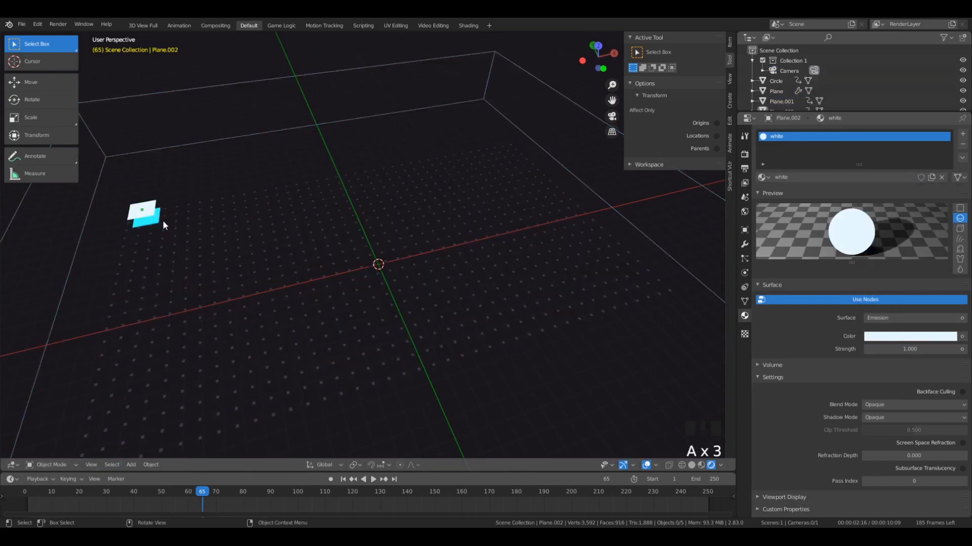
{"action": "key", "text": "space"}
{"action": "key", "text": "space"}
{"action": "middle_click_drag", "start_coordinate": [271, 324], "coordinate": [251, 274]}
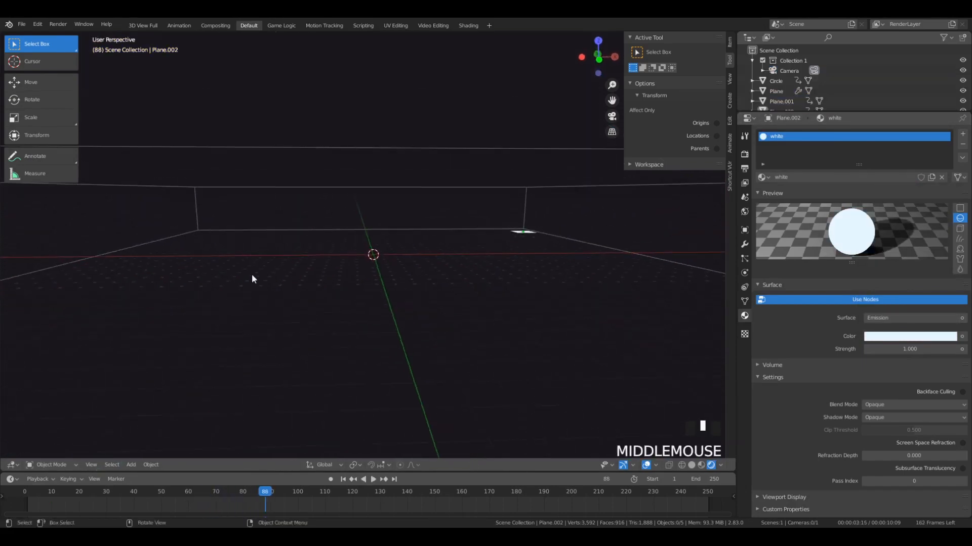
- Scrub between frames 49 and 82 and inspect the selected white plane's height relative to the cyan plane from low angles
{"action": "left_click", "coordinate": [258, 501]}
{"action": "left_click_drag", "start_coordinate": [258, 502], "coordinate": [159, 501]}
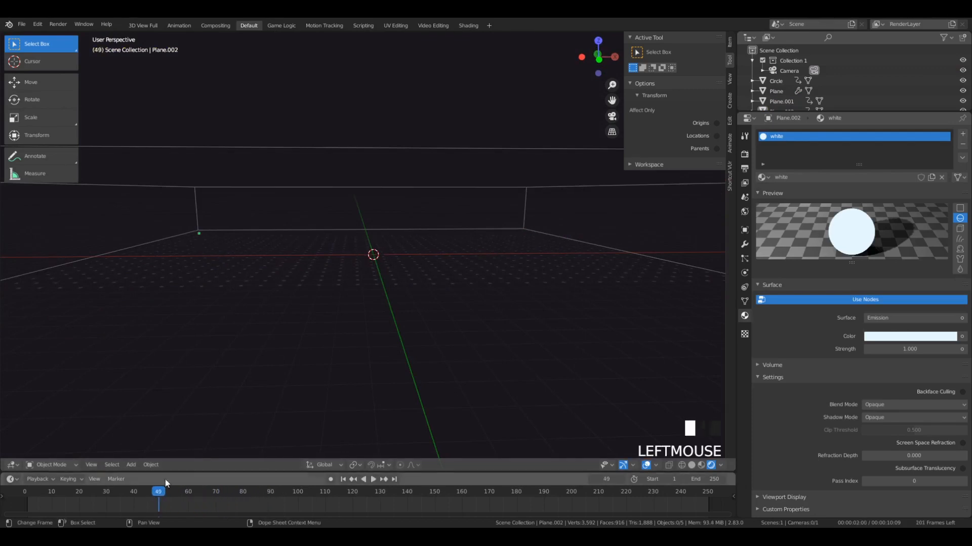
{"action": "middle_click_drag", "start_coordinate": [172, 430], "coordinate": [196, 320]}
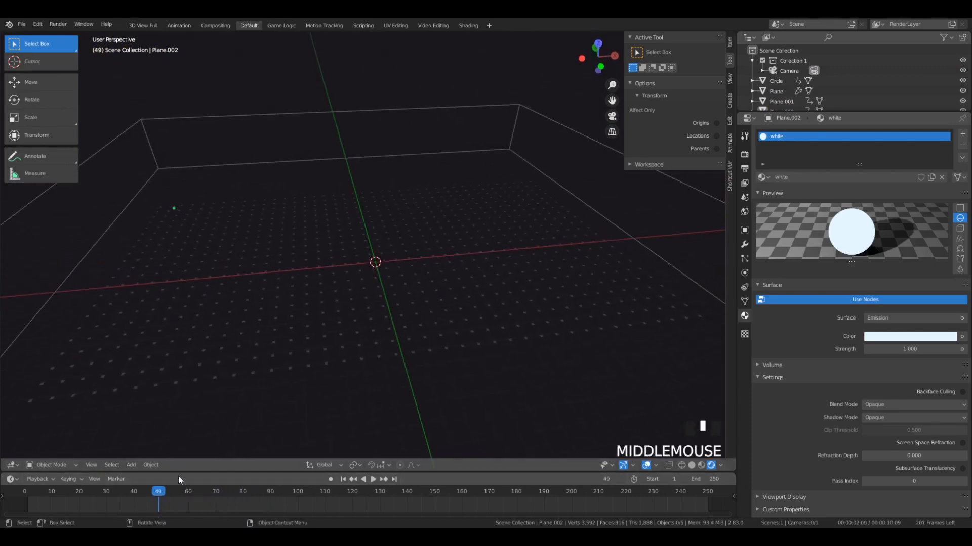
{"action": "left_click_drag", "start_coordinate": [210, 496], "coordinate": [248, 497]}
{"action": "middle_click_drag", "start_coordinate": [264, 455], "coordinate": [557, 278]}
{"action": "left_click", "coordinate": [627, 251]}
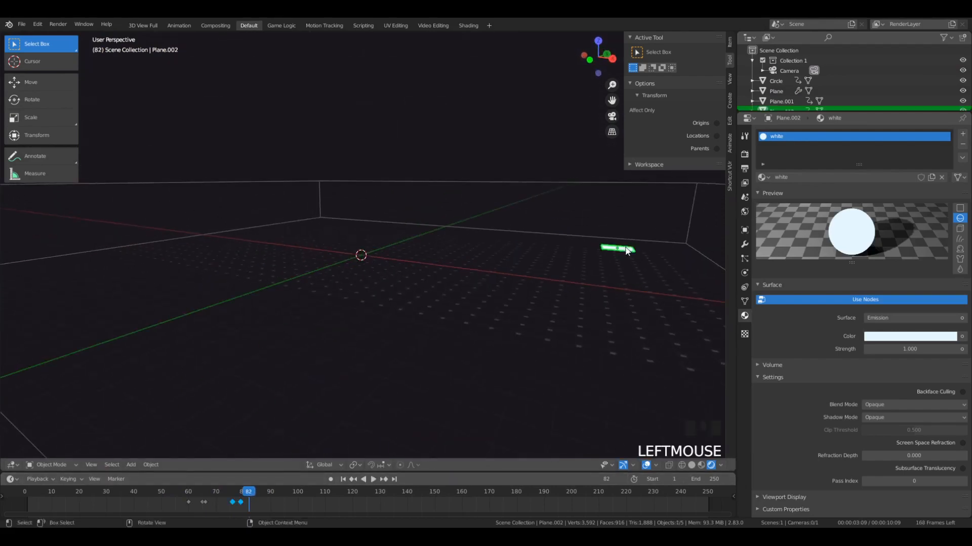
{"action": "middle_click_drag", "start_coordinate": [452, 258], "coordinate": [530, 276]}
{"action": "middle_click_drag", "start_coordinate": [470, 234], "coordinate": [460, 235]}
- Add a plain axes empty at the 3D cursor in the scene's center
{"action": "key", "text": "shift+a"}
{"action": "key", "text": "shift+a"}
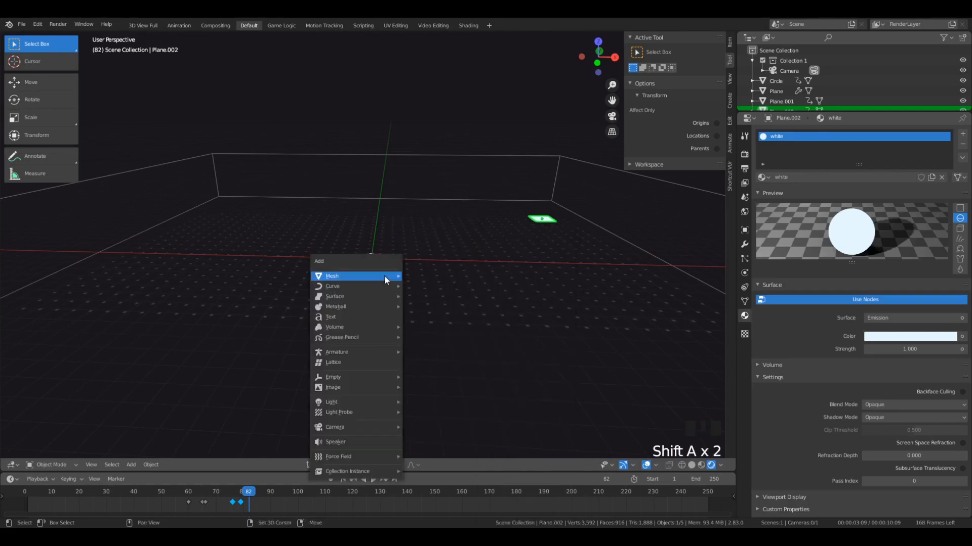
{"action": "mouse_move", "coordinate": [348, 377]}
{"action": "left_click", "coordinate": [421, 377]}
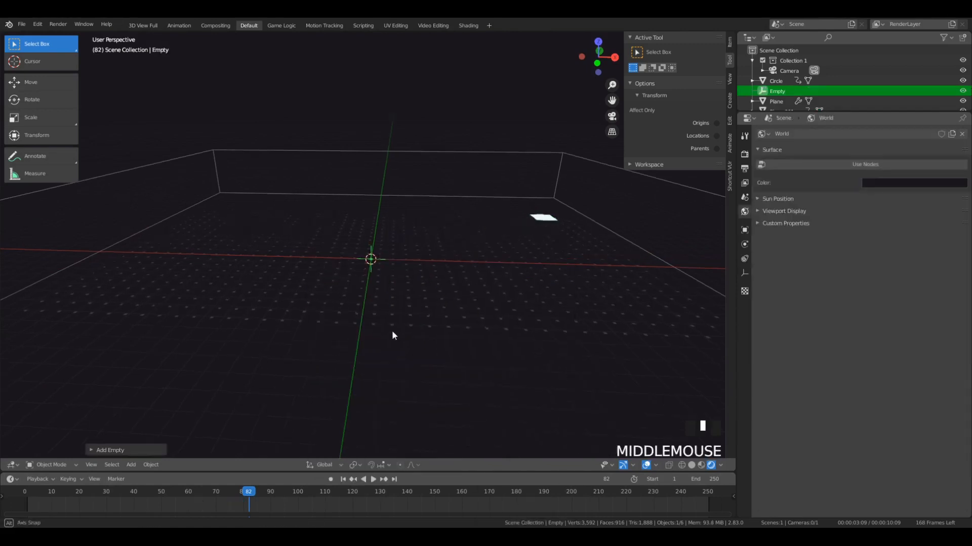
- Return to frame 65 and move the white plane down along Z below the cyan plane
{"action": "middle_click_drag", "start_coordinate": [392, 330], "coordinate": [233, 432]}
{"action": "left_click_drag", "start_coordinate": [244, 493], "coordinate": [202, 496]}
{"action": "left_click", "coordinate": [173, 208]}
{"action": "key", "text": "g"}
{"action": "key", "text": "z"}
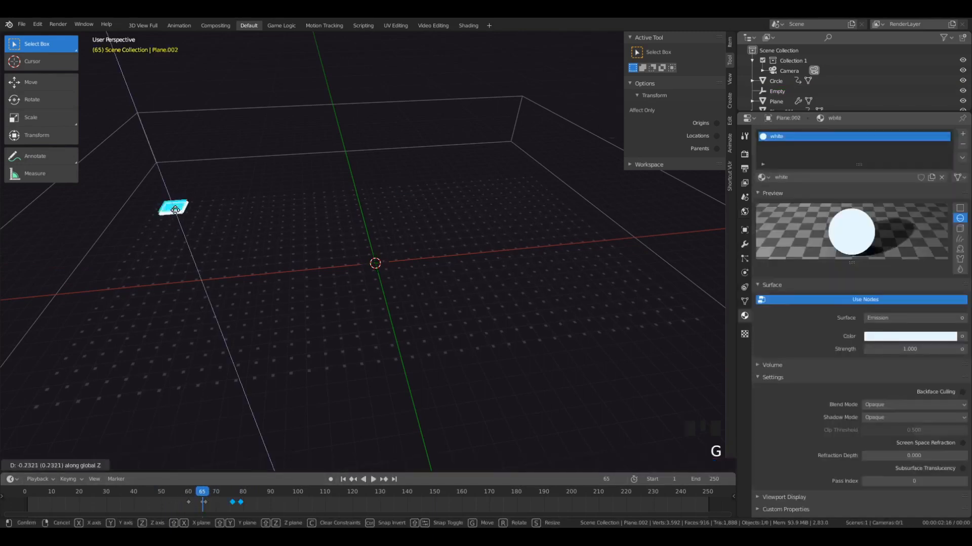
{"action": "left_click", "coordinate": [177, 219]}
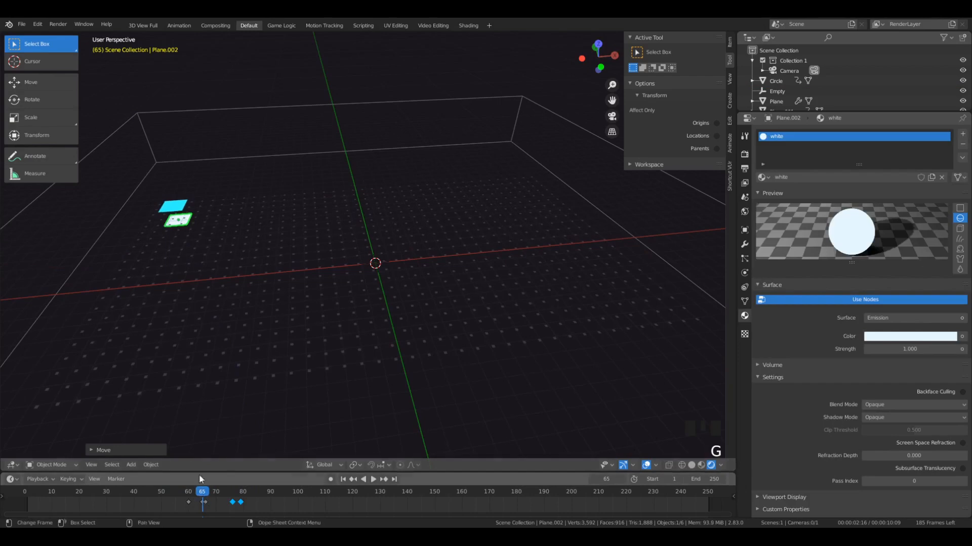
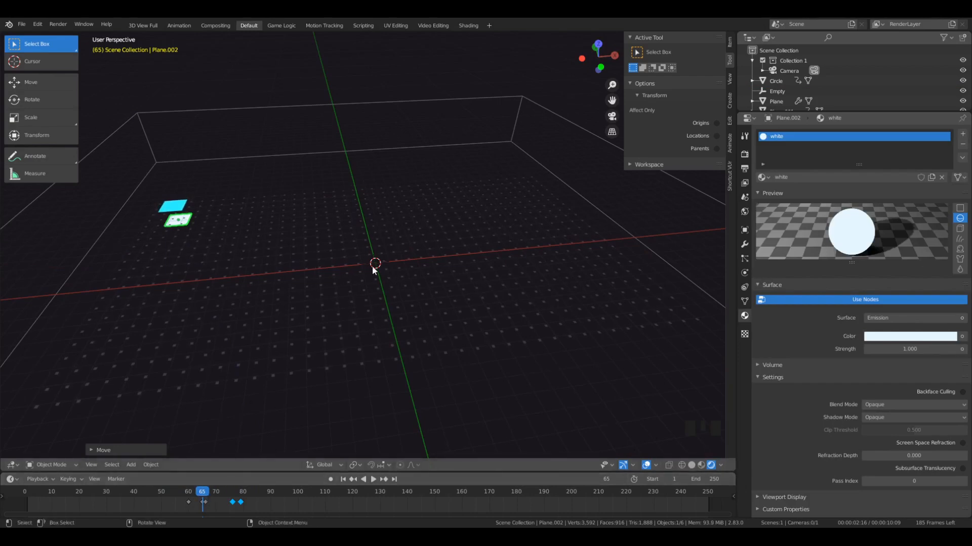
- Go to frame 61 and switch the viewport to Solid shading after comparing it with Rendered from a lower angle
{"action": "left_click_drag", "start_coordinate": [202, 496], "coordinate": [190, 497]}
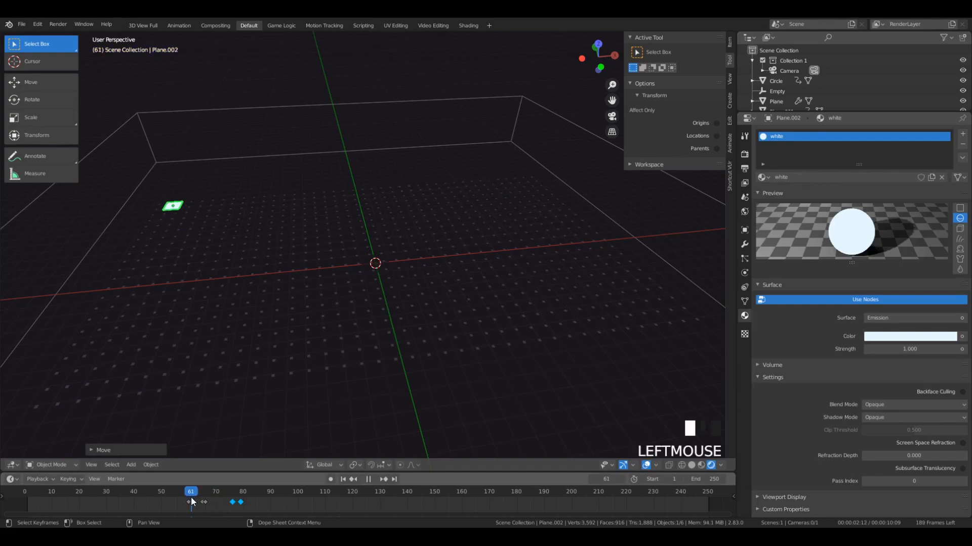
{"action": "mouse_move", "coordinate": [405, 354]}
{"action": "middle_mouse_down"}
{"action": "mouse_move", "coordinate": [445, 323]}
{"action": "mouse_move", "coordinate": [371, 254]}
{"action": "mouse_move", "coordinate": [381, 288]}
{"action": "mouse_move", "coordinate": [364, 286]}
{"action": "middle_mouse_up"}
{"action": "left_click", "coordinate": [368, 245]}
{"action": "key", "text": "z"}
{"action": "left_click", "coordinate": [409, 255]}
{"action": "left_click", "coordinate": [199, 217]}
{"action": "key", "text": "z"}
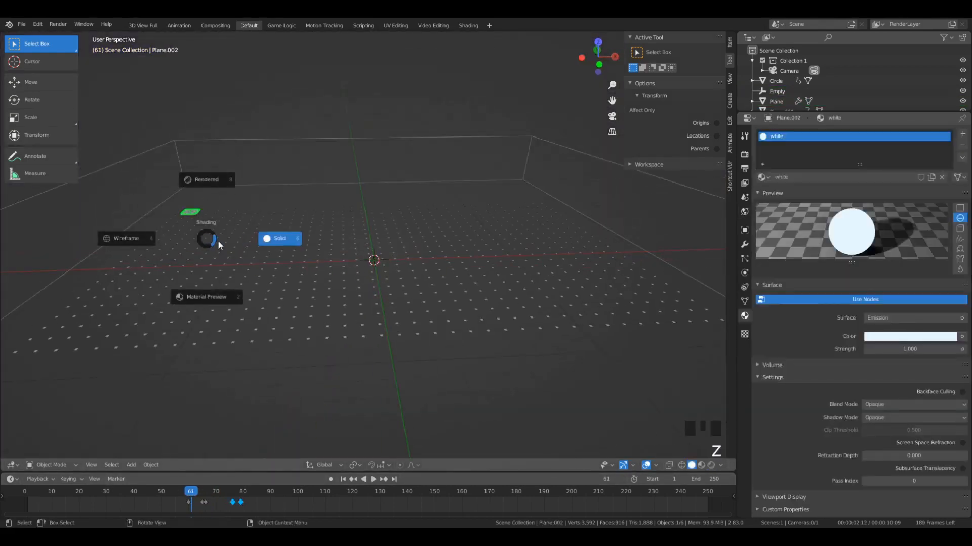
{"action": "left_click", "coordinate": [839, 278]}
{"action": "key", "text": "z"}
{"action": "left_click", "coordinate": [359, 189]}
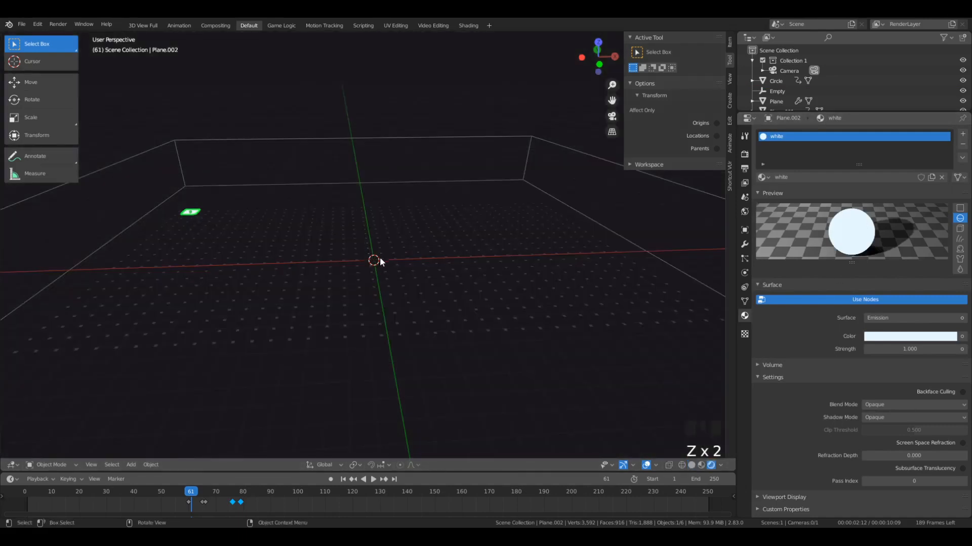
{"action": "key", "text": "z"}
{"action": "left_click", "coordinate": [466, 263]}
- Parent the white plane to the central empty and move the empty slightly down below the 3D cursor
{"action": "mouse_move", "coordinate": [466, 264]}
{"action": "middle_mouse_down"}
{"action": "mouse_move", "coordinate": [377, 261]}
{"action": "mouse_move", "coordinate": [368, 246]}
{"action": "mouse_move", "coordinate": [412, 277]}
{"action": "middle_mouse_up"}
{"action": "left_click", "coordinate": [373, 256], "text": "shift"}
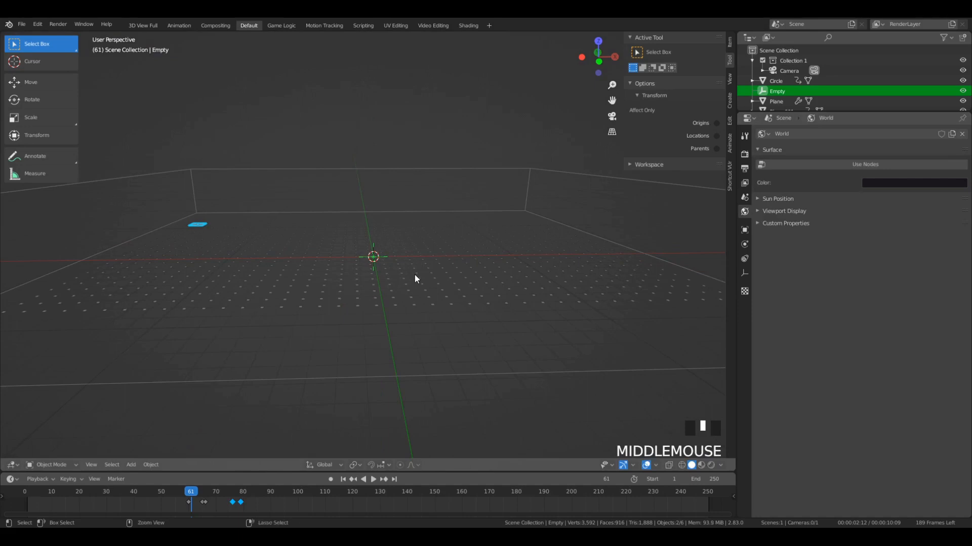
{"action": "key", "text": "ctrl+p"}
{"action": "left_click", "coordinate": [415, 277]}
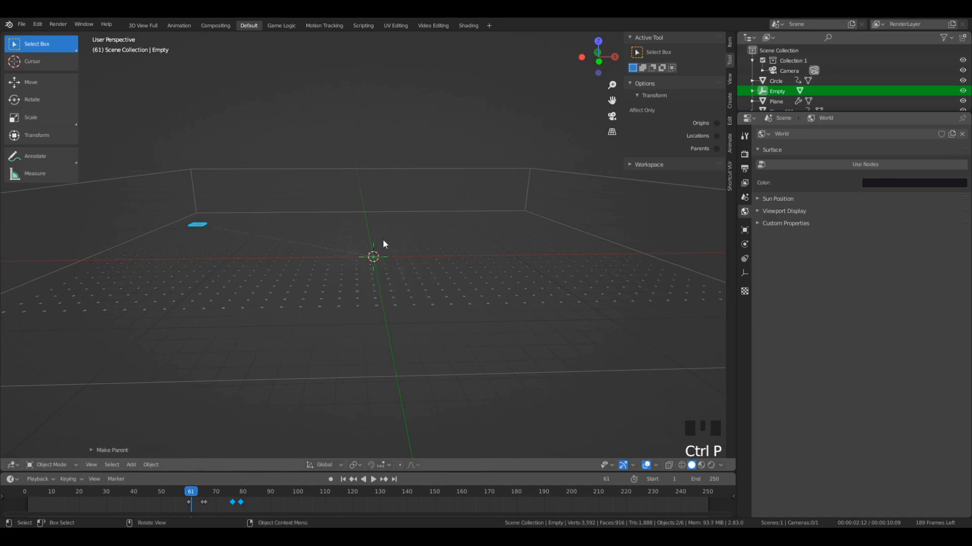
{"action": "key", "text": "g"}
{"action": "left_click", "coordinate": [385, 269]}
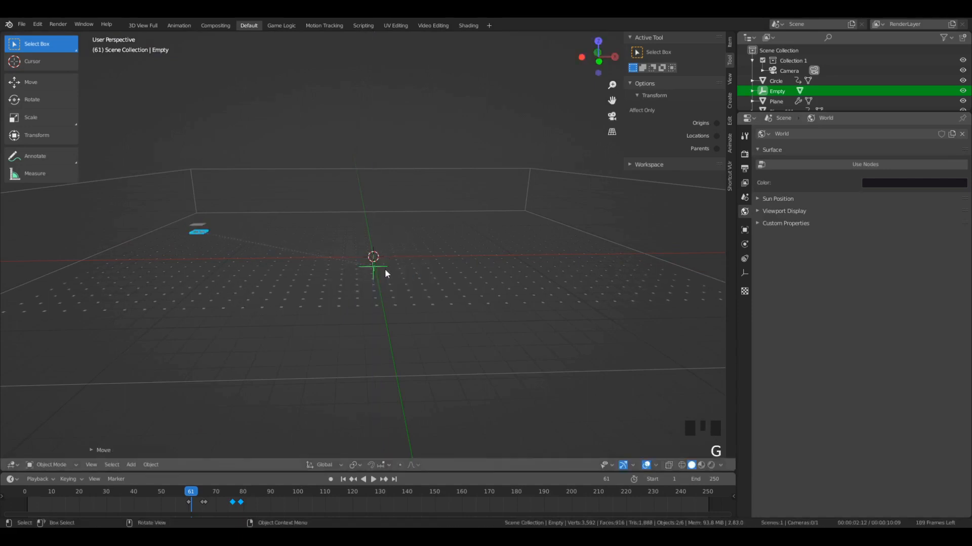
- Replay the animation from near the start to check the parented white plane, and try scaling up the empty
{"action": "key", "text": "space"}
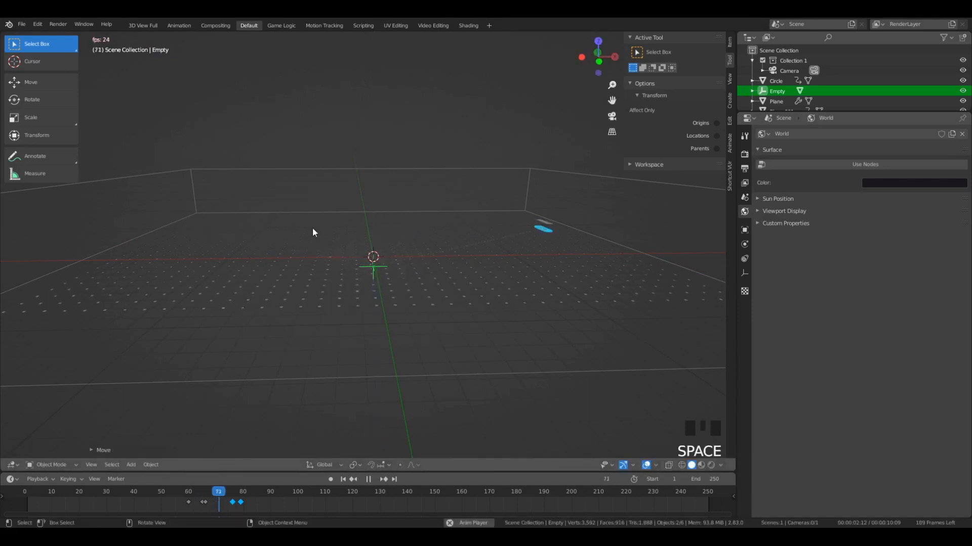
{"action": "left_click", "coordinate": [29, 496]}
{"action": "middle_click_drag", "start_coordinate": [191, 321], "coordinate": [211, 338]}
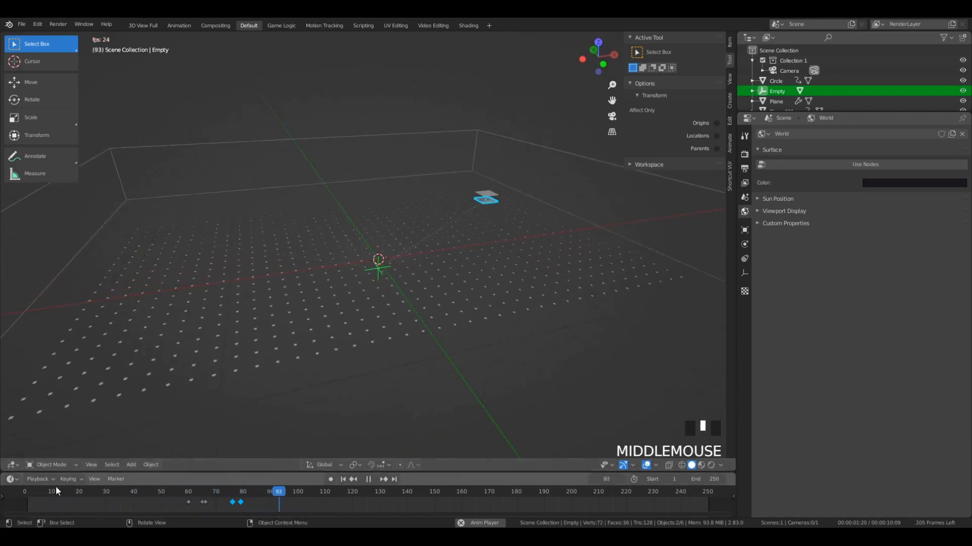
{"action": "left_click", "coordinate": [38, 490]}
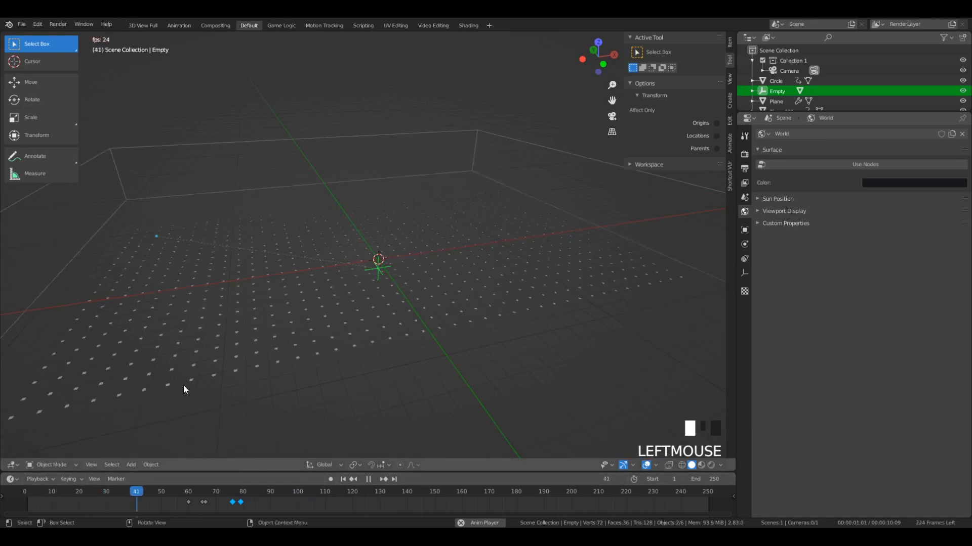
{"action": "key", "text": "space"}
{"action": "key", "text": "s"}
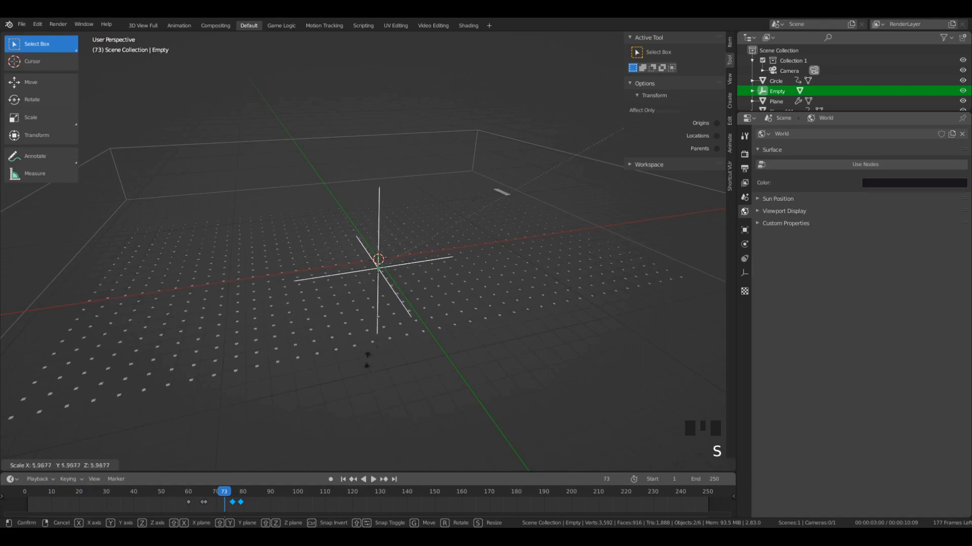
{"action": "right_click", "coordinate": [374, 265]}
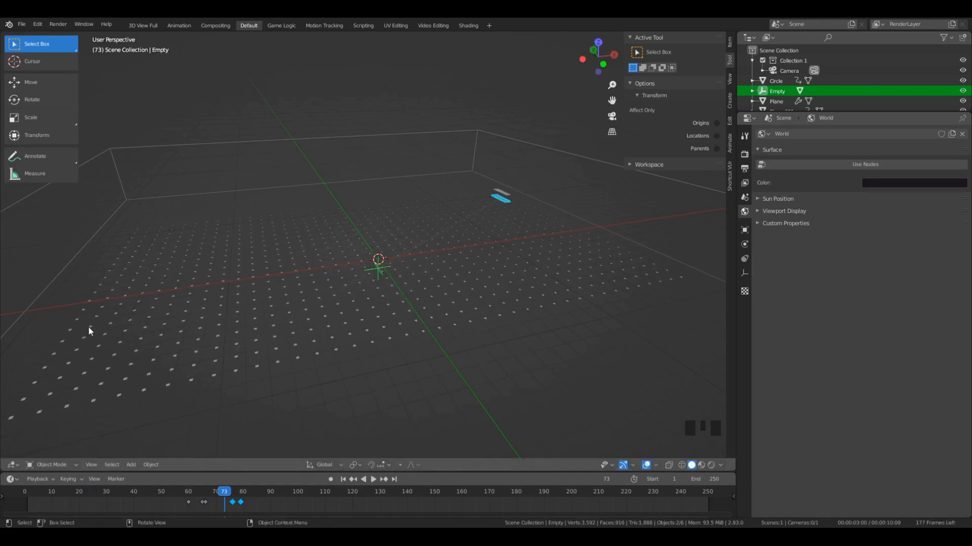
- From the camera view, shift all of the white plane's keyframes later so the first one sits at frame 65
{"action": "key", "text": "KP_0"}
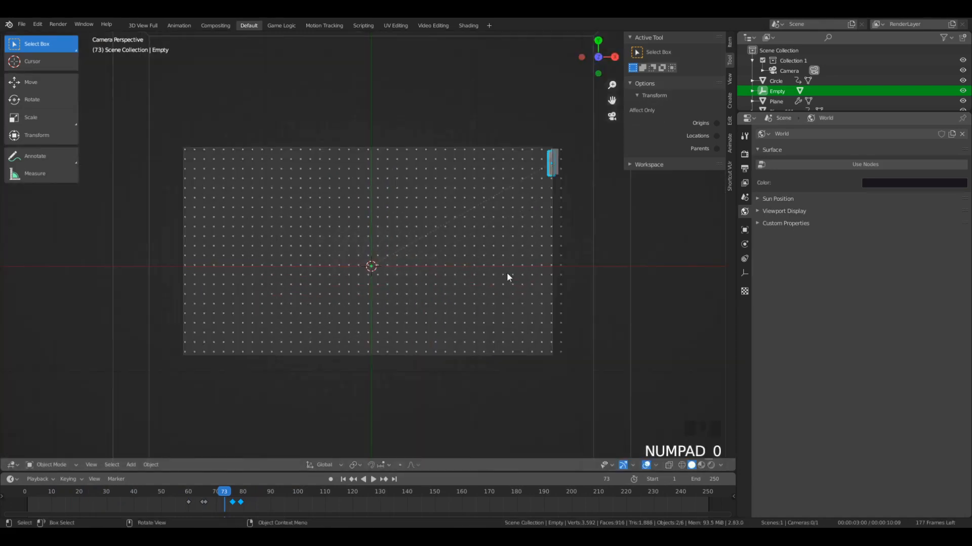
{"action": "left_click_drag", "start_coordinate": [200, 494], "coordinate": [278, 512]}
{"action": "key", "text": "a"}
{"action": "key", "text": "a"}
{"action": "key", "text": "a"}
{"action": "key", "text": "b"}
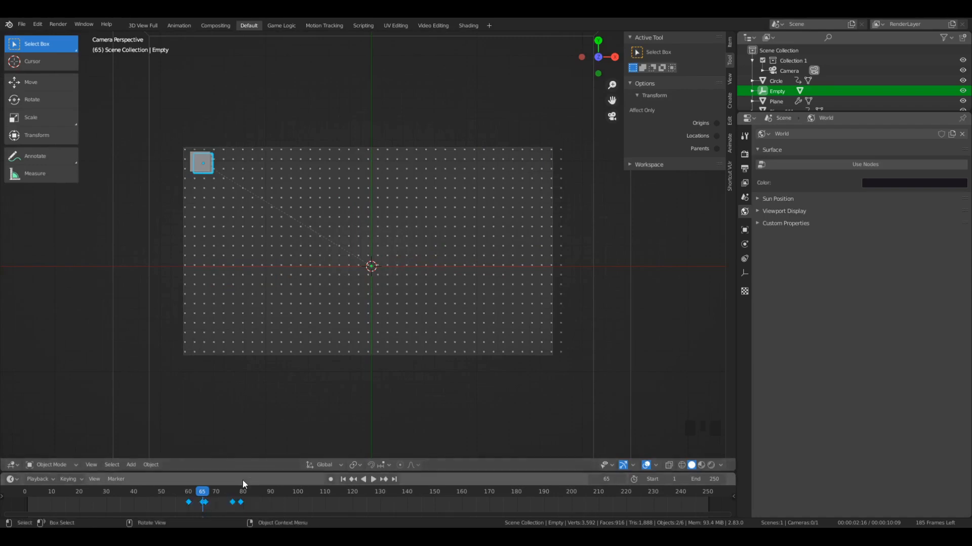
{"action": "key", "text": "b"}
{"action": "left_click_drag", "start_coordinate": [171, 493], "coordinate": [271, 514]}
{"action": "key", "text": "b"}
{"action": "left_click_drag", "start_coordinate": [172, 491], "coordinate": [259, 508]}
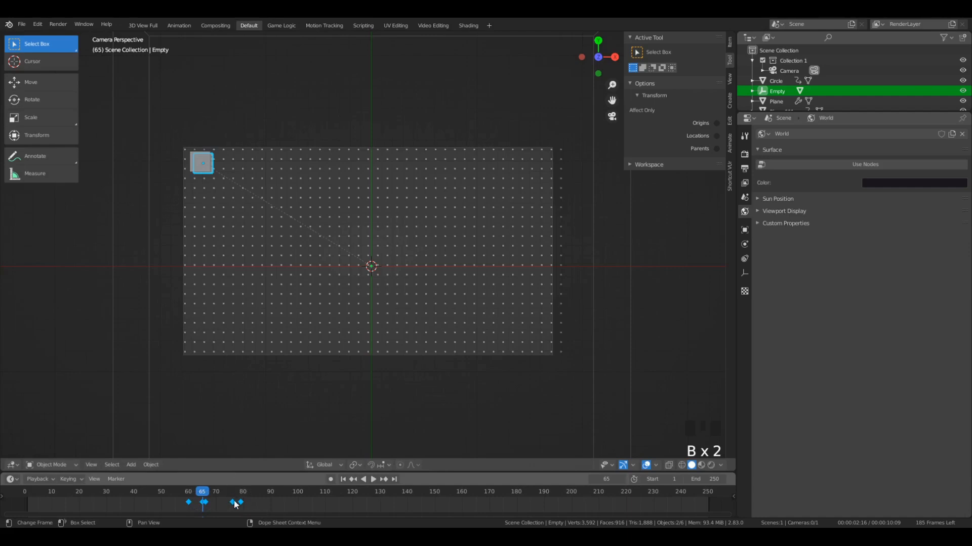
{"action": "key", "text": "g"}
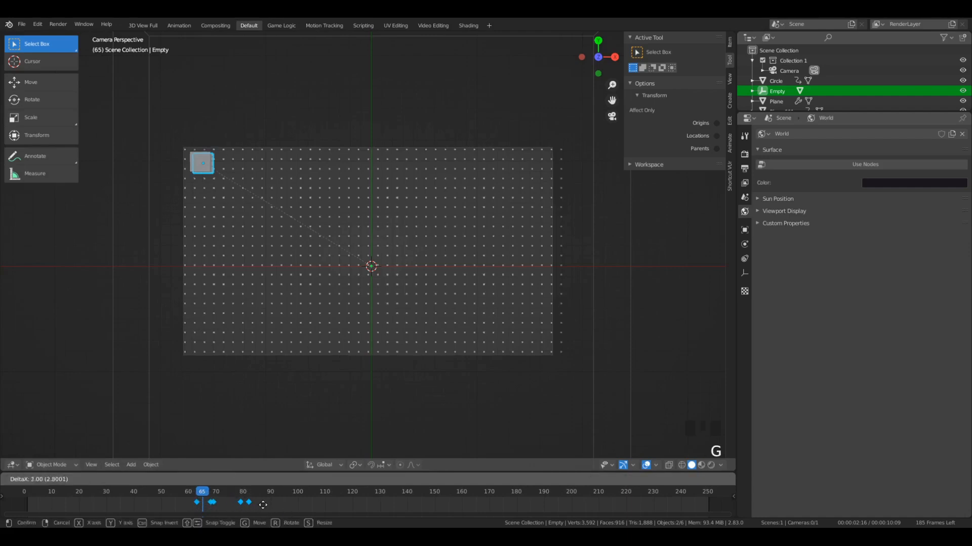
{"action": "left_click", "coordinate": [268, 508]}
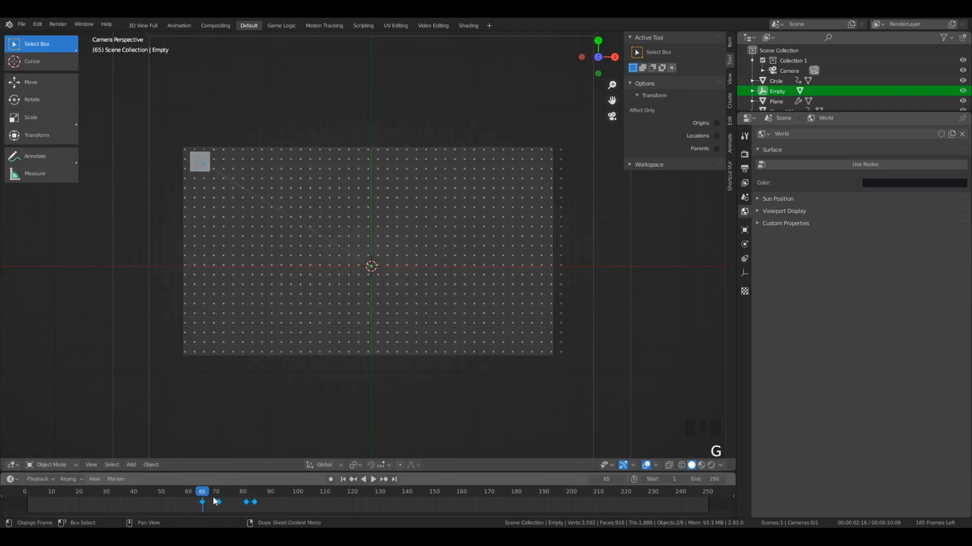
- Switch to Rendered shading and play the animation from before the first keyframe to check the white plane's delay
{"action": "left_click", "coordinate": [178, 493]}
{"action": "key", "text": "z"}
{"action": "left_click", "coordinate": [257, 174]}
{"action": "key", "text": "space"}
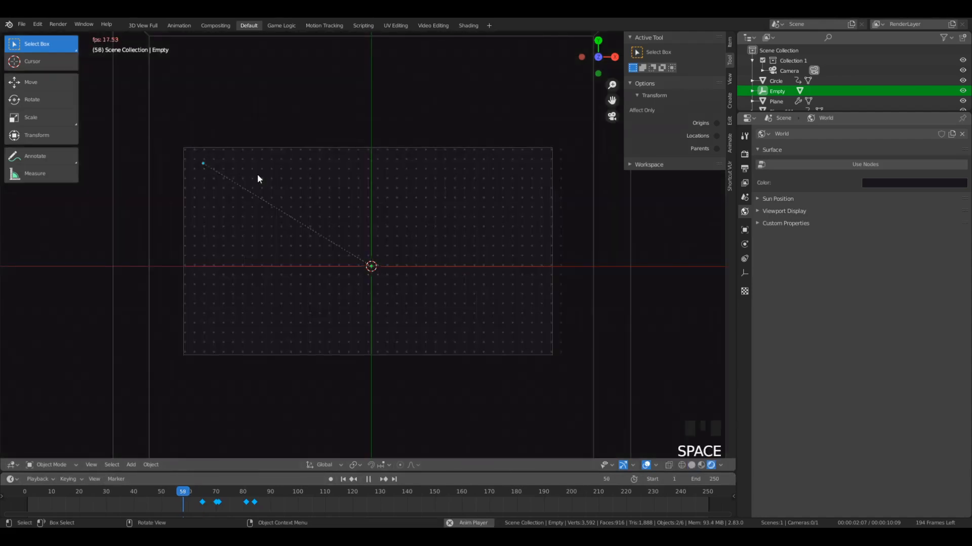
{"action": "key", "text": "space"}
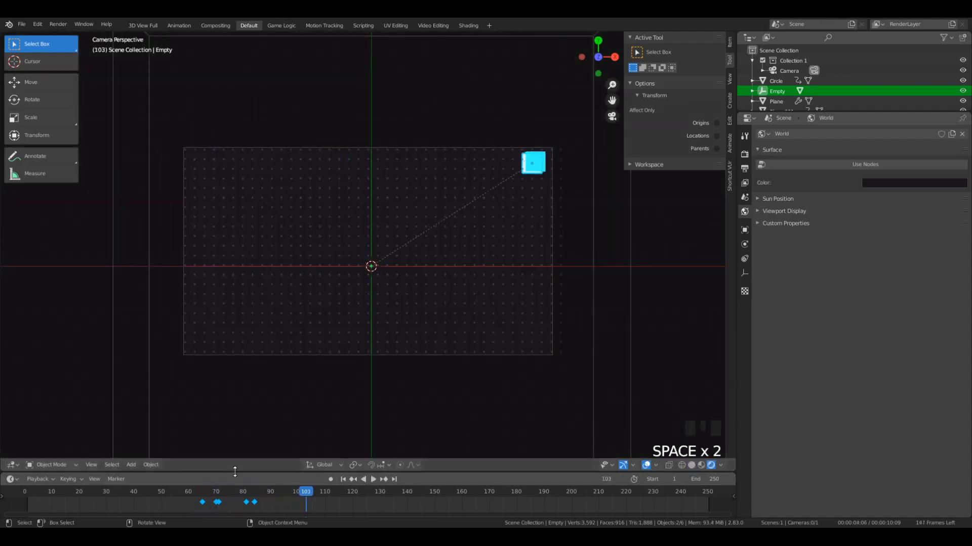
- Change the camera's lens type to Orthographic and set its orthographic scale to 35.014
{"action": "scroll", "coordinate": [546, 152], "scroll_direction": "down", "scroll_amount": 1}
{"action": "left_click", "coordinate": [559, 153]}
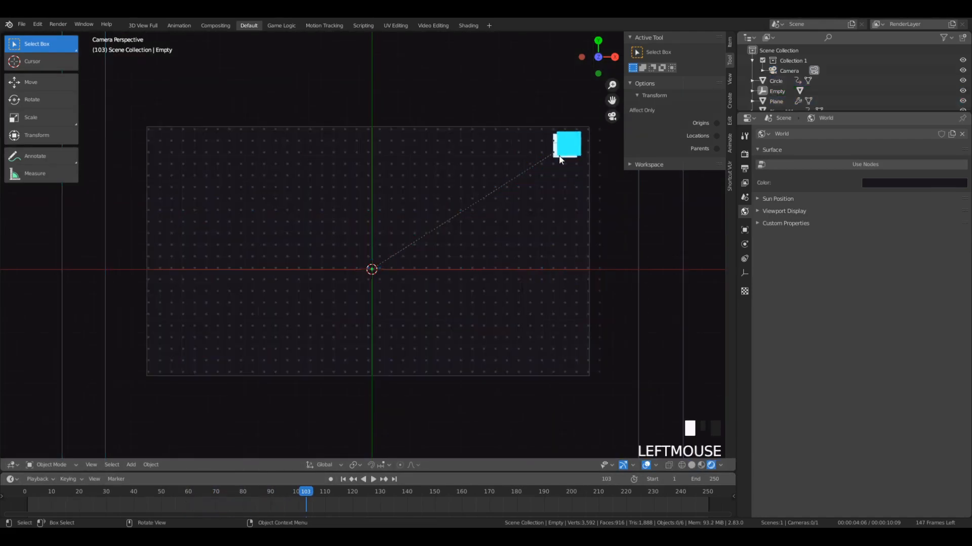
{"action": "left_click", "coordinate": [559, 158]}
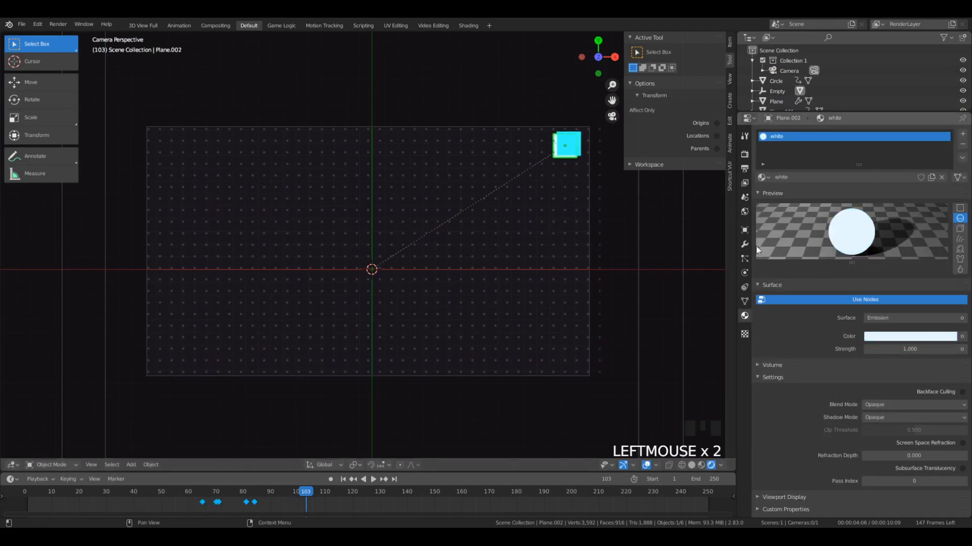
{"action": "left_click", "coordinate": [580, 303]}
{"action": "left_click", "coordinate": [580, 304]}
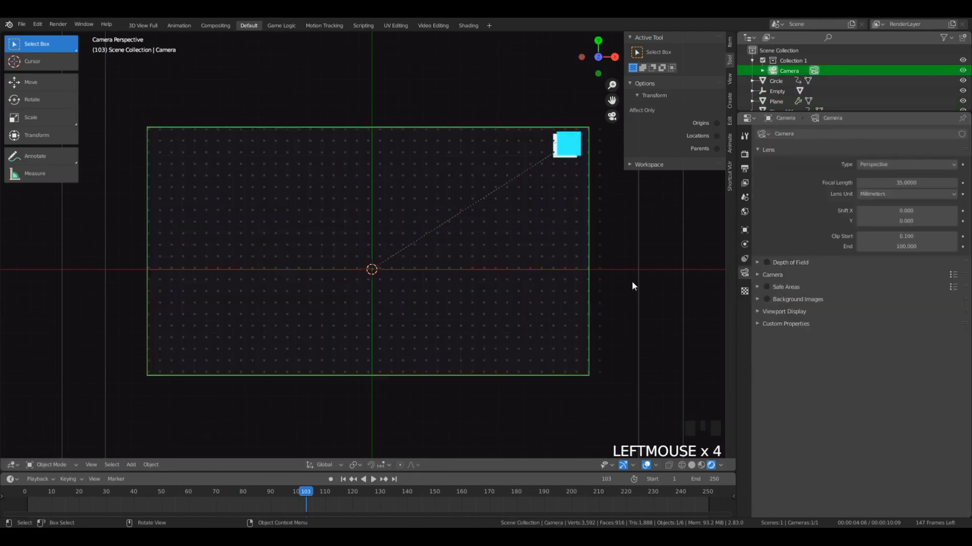
{"action": "left_click", "coordinate": [882, 165]}
{"action": "left_click", "coordinate": [884, 188]}
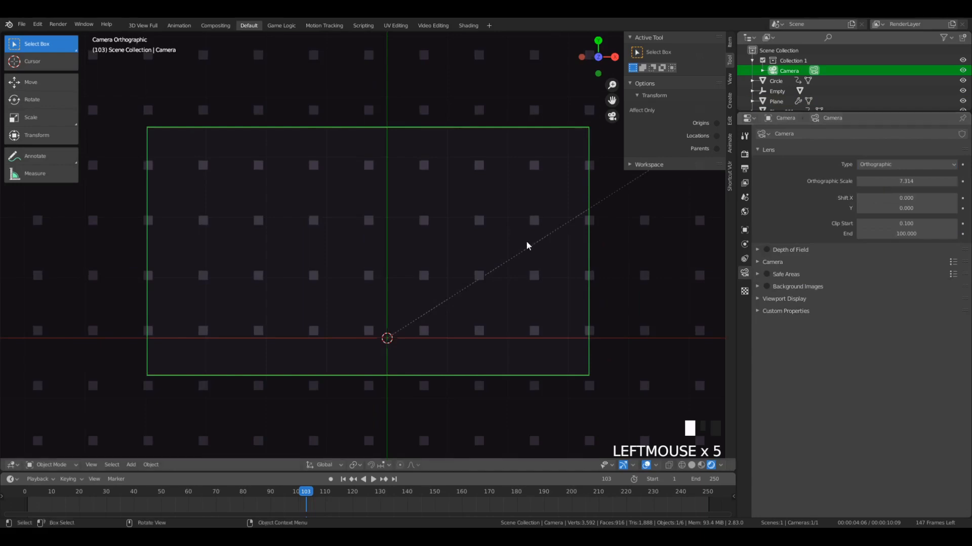
{"action": "scroll", "coordinate": [597, 242], "scroll_direction": "down", "scroll_amount": 5}
{"action": "mouse_move", "coordinate": [906, 180]}
{"action": "left_mouse_down"}
{"action": "mouse_move", "coordinate": [958, 181]}
{"action": "mouse_move", "coordinate": [909, 181]}
{"action": "left_mouse_up"}
{"action": "scroll", "coordinate": [578, 136], "scroll_direction": "up", "scroll_amount": 5}
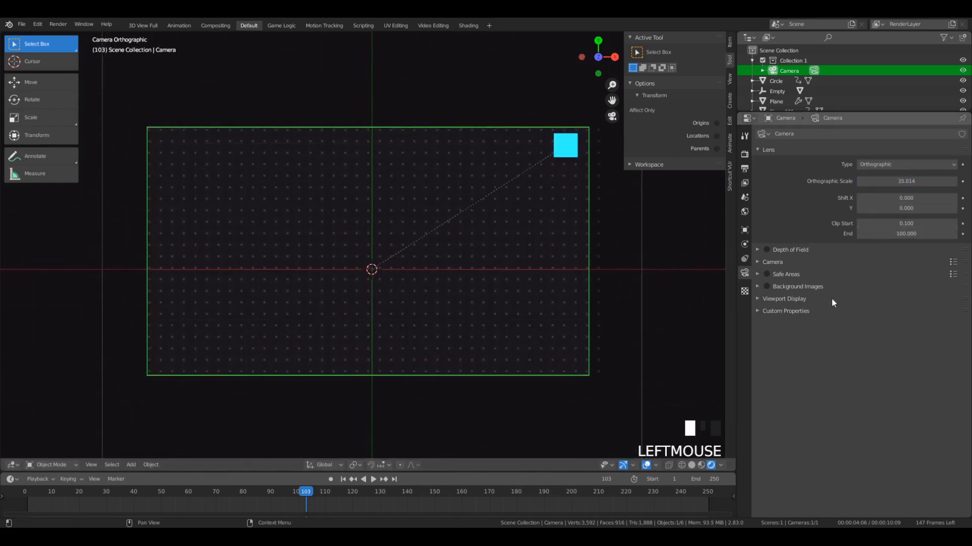
- Enable the Golden Ratio composition guide in the camera's viewport display settings
{"action": "left_click", "coordinate": [755, 285]}
{"action": "left_click", "coordinate": [769, 287]}
{"action": "left_click", "coordinate": [766, 284]}
{"action": "left_click", "coordinate": [757, 285]}
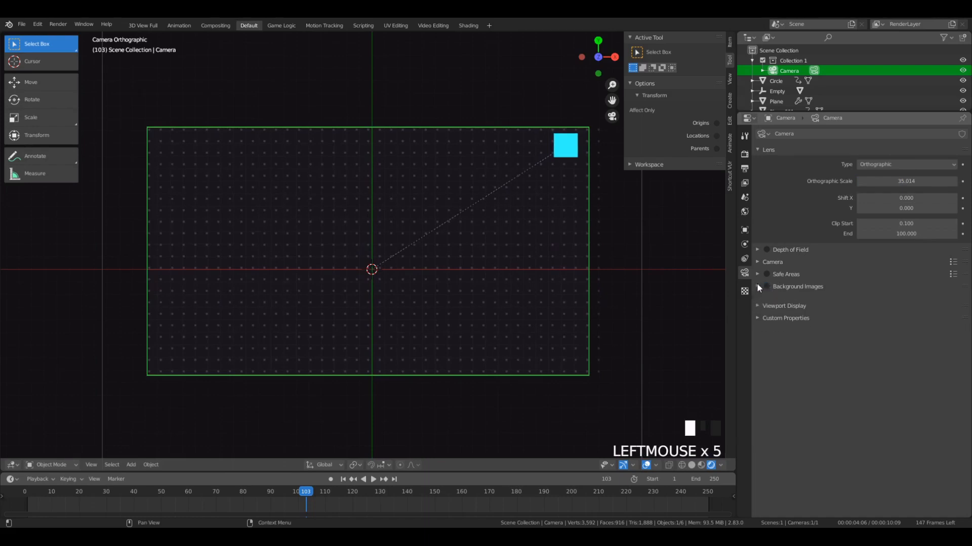
{"action": "left_click", "coordinate": [759, 299]}
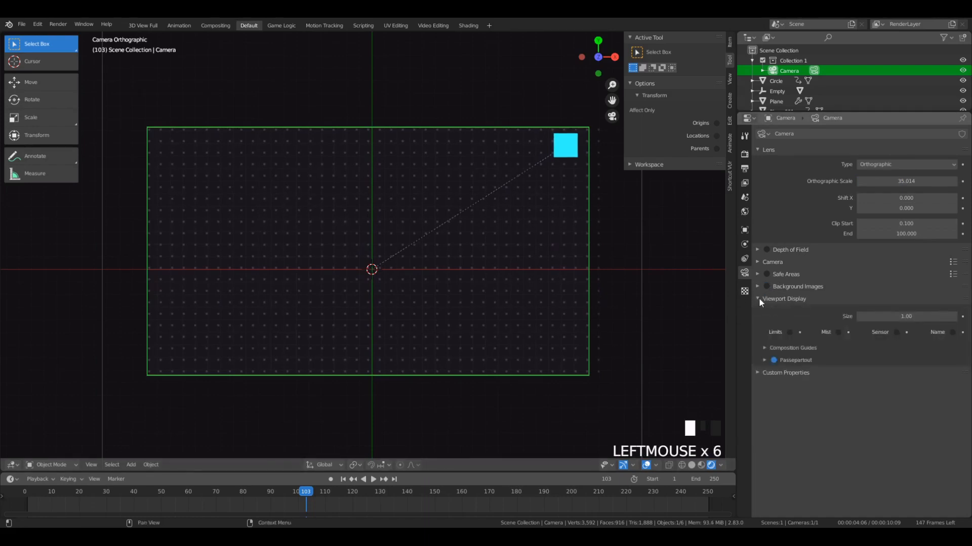
{"action": "left_click", "coordinate": [765, 348]}
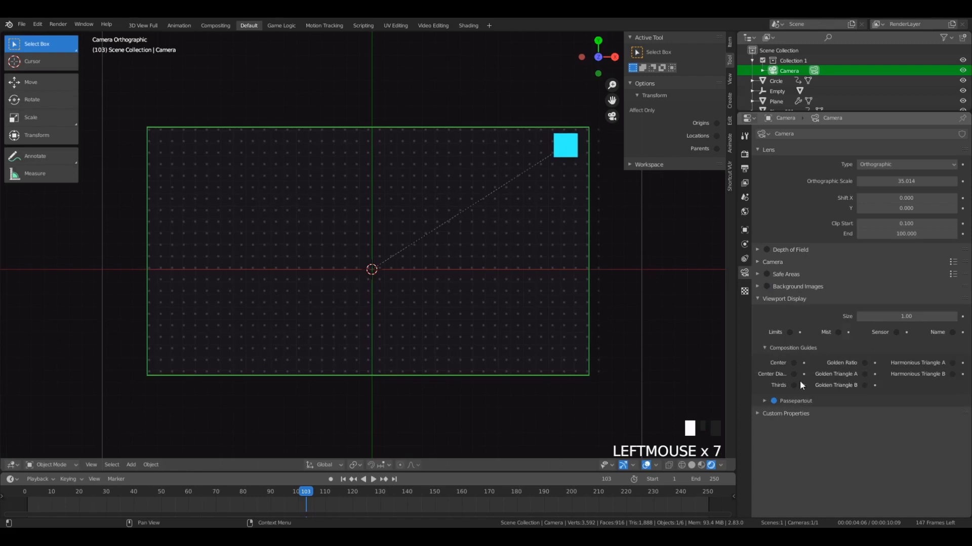
{"action": "left_click", "coordinate": [865, 363]}
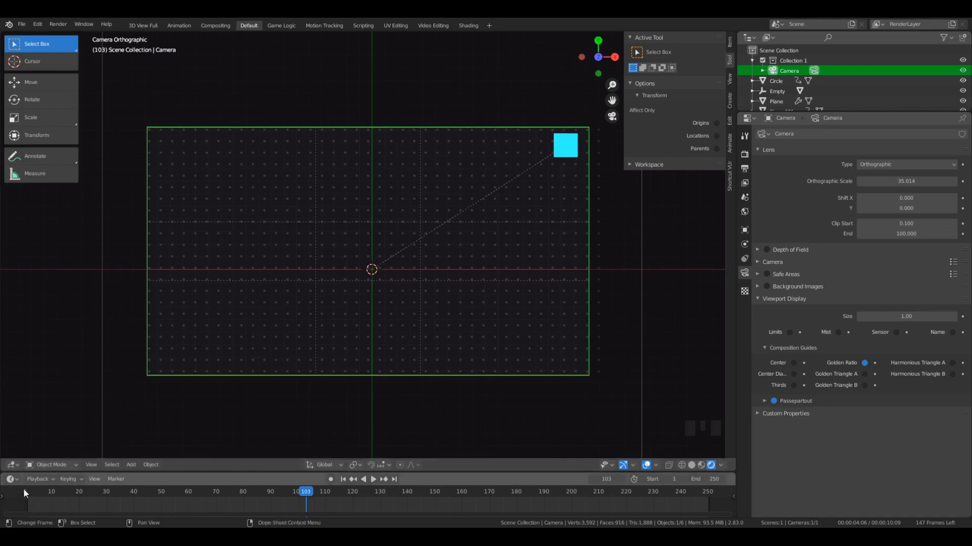
- Play the animation from near the start to check both planes through the orthographic camera
{"action": "left_click", "coordinate": [35, 494]}
{"action": "key", "text": "space"}
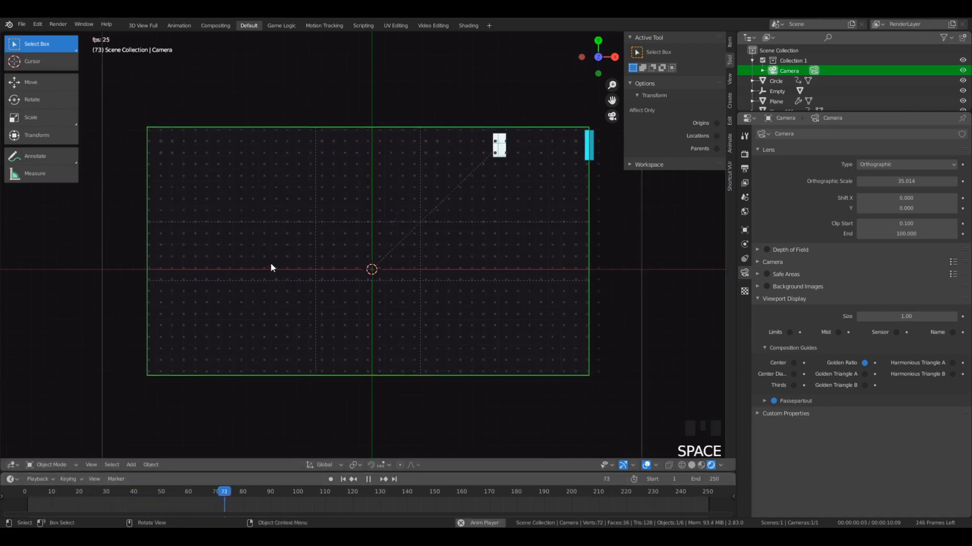
{"action": "key", "text": "space"}
- Orbit out of the camera view, select the grid of dots and move it slightly down along Z
{"action": "left_click", "coordinate": [571, 187]}
{"action": "middle_click_drag", "start_coordinate": [570, 187], "coordinate": [517, 310]}
{"action": "left_click", "coordinate": [517, 314]}
{"action": "left_click", "coordinate": [499, 226]}
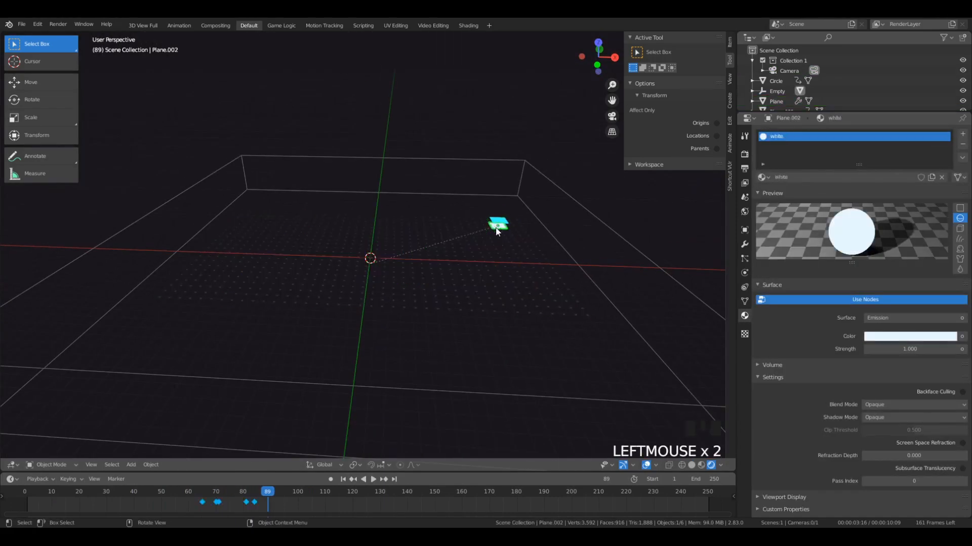
{"action": "scroll", "coordinate": [509, 240], "scroll_direction": "up", "scroll_amount": 3}
{"action": "left_click", "coordinate": [508, 266]}
{"action": "scroll", "coordinate": [508, 268], "scroll_direction": "down", "scroll_amount": 4}
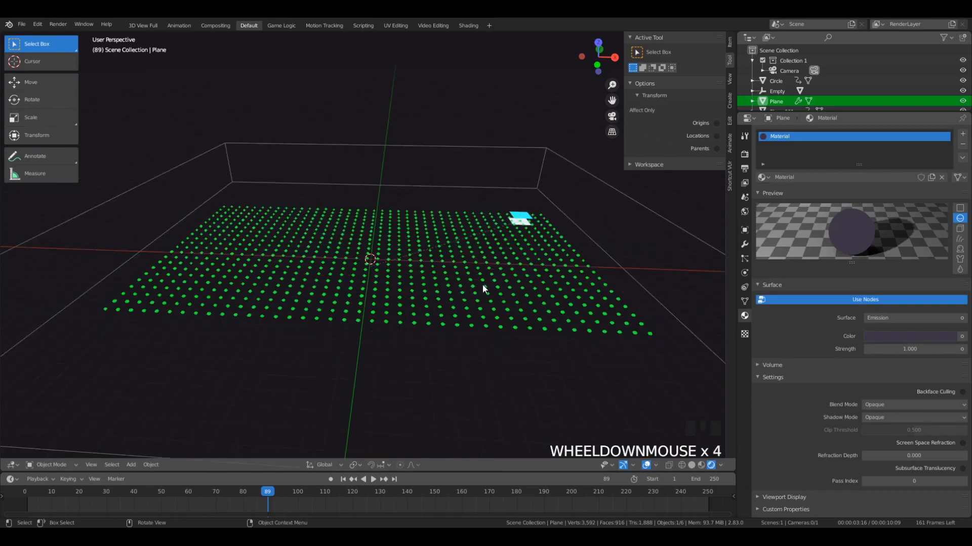
{"action": "key", "text": "g"}
{"action": "left_click", "coordinate": [484, 299]}
{"action": "key", "text": "g"}
{"action": "key", "text": "z"}
{"action": "left_click", "coordinate": [496, 255]}
{"action": "key", "text": "space"}
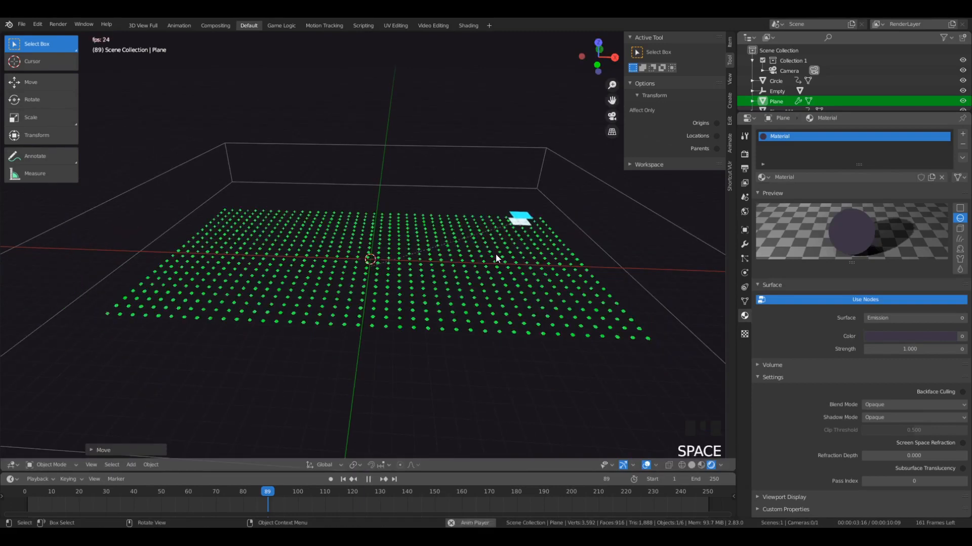
{"action": "key", "text": "space"}
- Select the circle outline together with the dot grid and move both far below the cyan and white planes
{"action": "left_click", "coordinate": [521, 223]}
{"action": "middle_click_drag", "start_coordinate": [519, 226], "coordinate": [375, 268]}
{"action": "left_click", "coordinate": [357, 246]}
{"action": "left_click", "coordinate": [356, 242]}
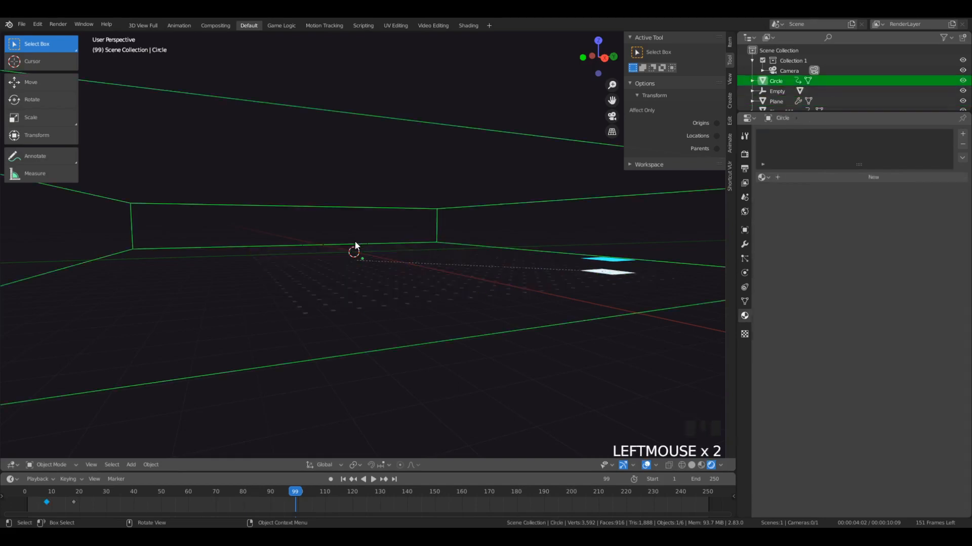
{"action": "left_click", "coordinate": [354, 240]}
{"action": "left_click", "coordinate": [353, 244]}
{"action": "left_click", "coordinate": [353, 244]}
{"action": "left_click", "coordinate": [353, 244]}
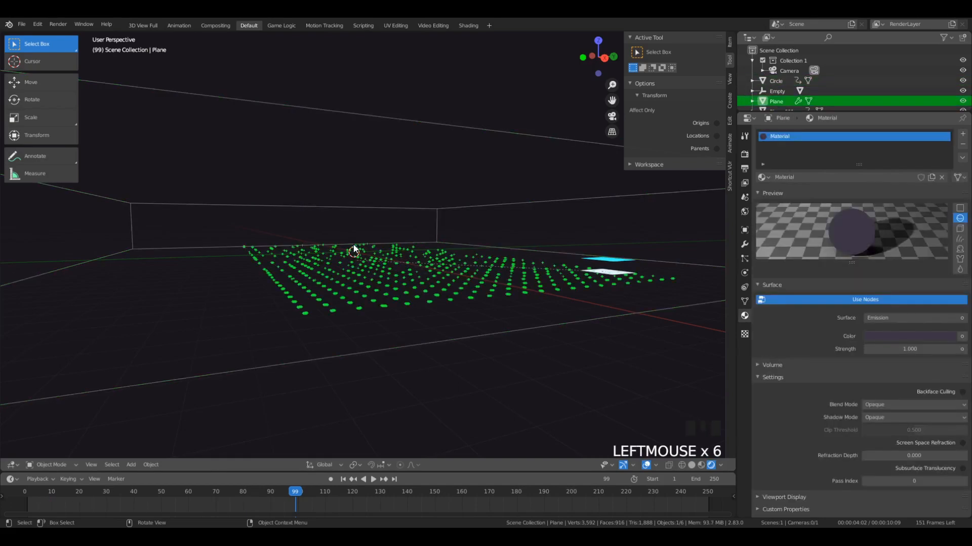
{"action": "left_click", "coordinate": [354, 243]}
{"action": "left_click", "coordinate": [353, 279]}
{"action": "key", "text": "g"}
{"action": "left_click", "coordinate": [323, 460]}
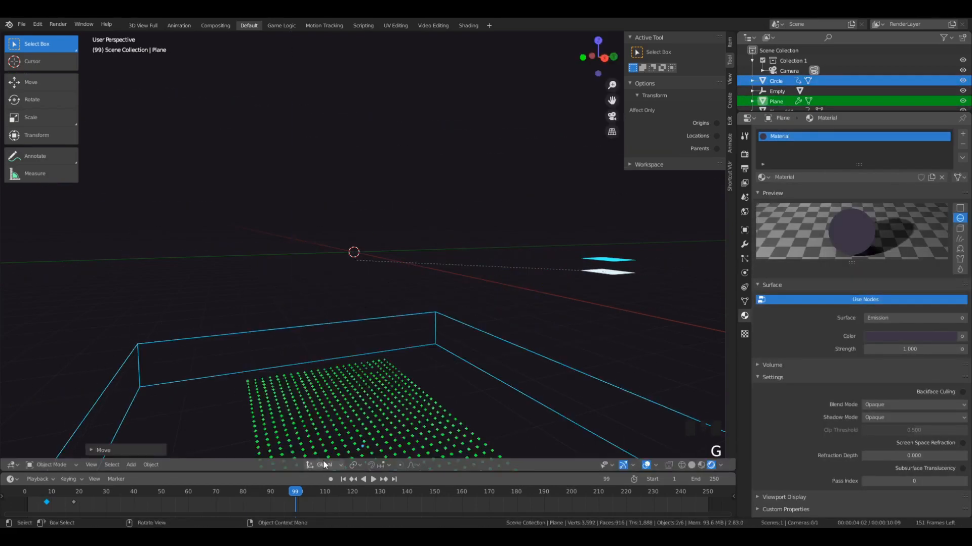
- Select the empty and raise it slightly so the white plane sits closer beneath the cyan one
{"action": "left_click", "coordinate": [361, 252]}
{"action": "key", "text": "g"}
{"action": "left_click", "coordinate": [363, 249]}
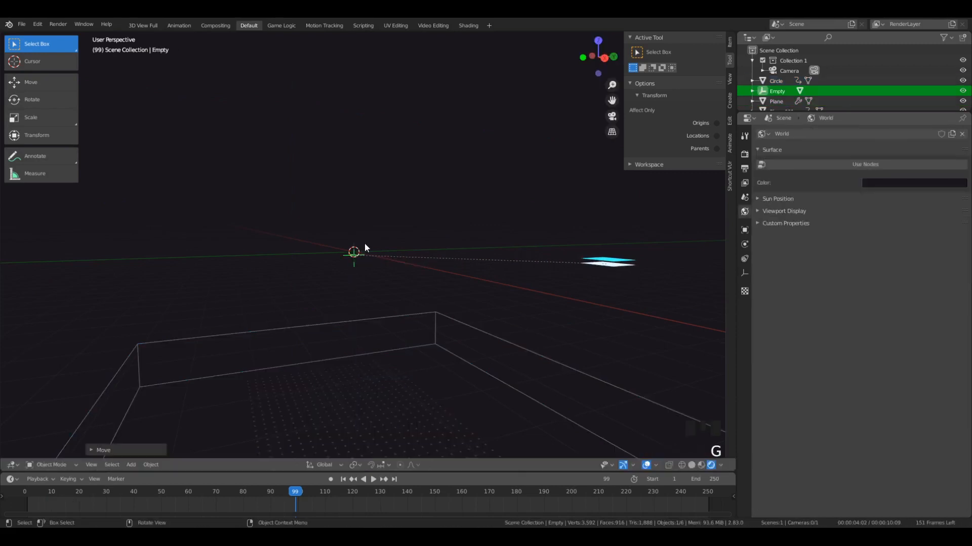
- Play the animation through the orthographic camera to check both planes' movement
{"action": "key", "text": "KP_0"}
{"action": "key", "text": "space"}
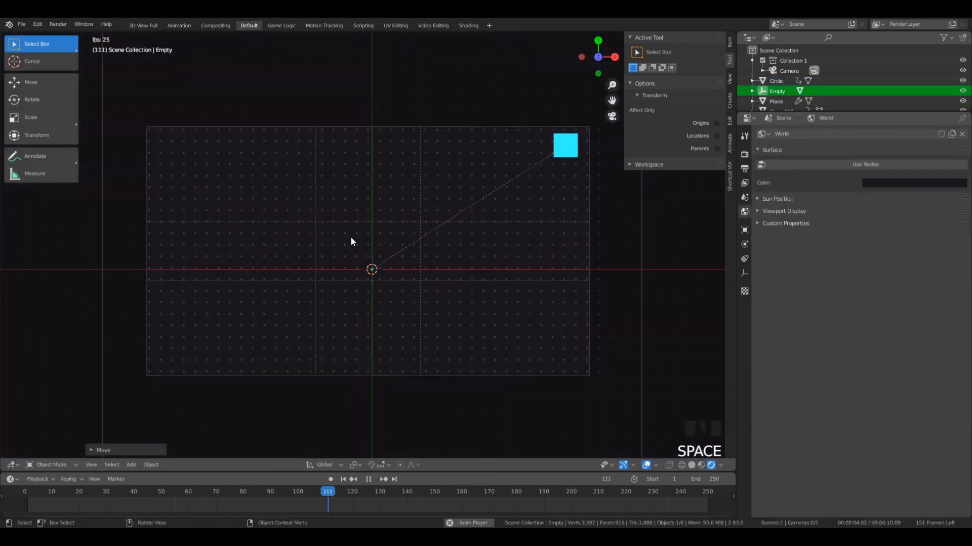
{"action": "key", "text": "space"}
- Select the lower white plane outside the camera view and shift its keyframes about two frames earlier
{"action": "middle_click_drag", "start_coordinate": [557, 167], "coordinate": [530, 163]}
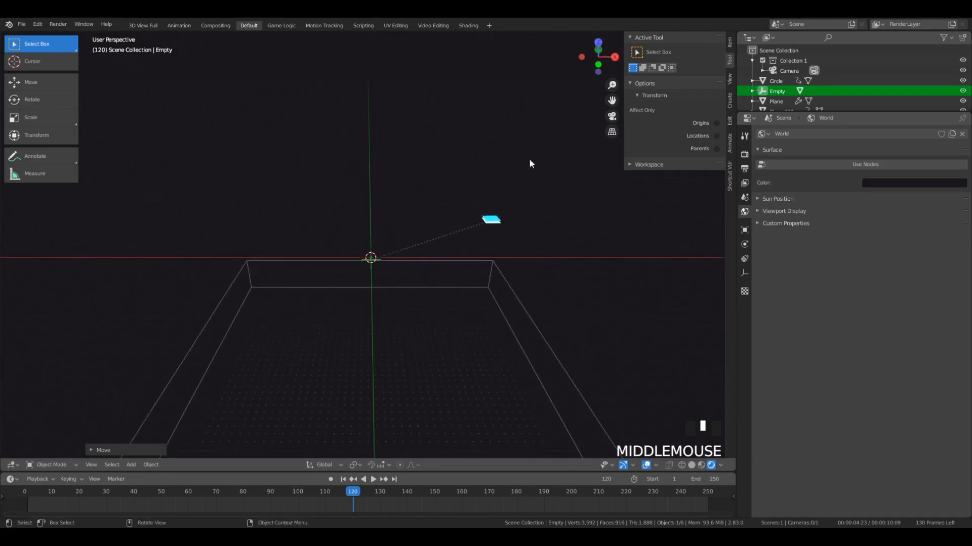
{"action": "left_click", "coordinate": [494, 225]}
{"action": "key", "text": "g"}
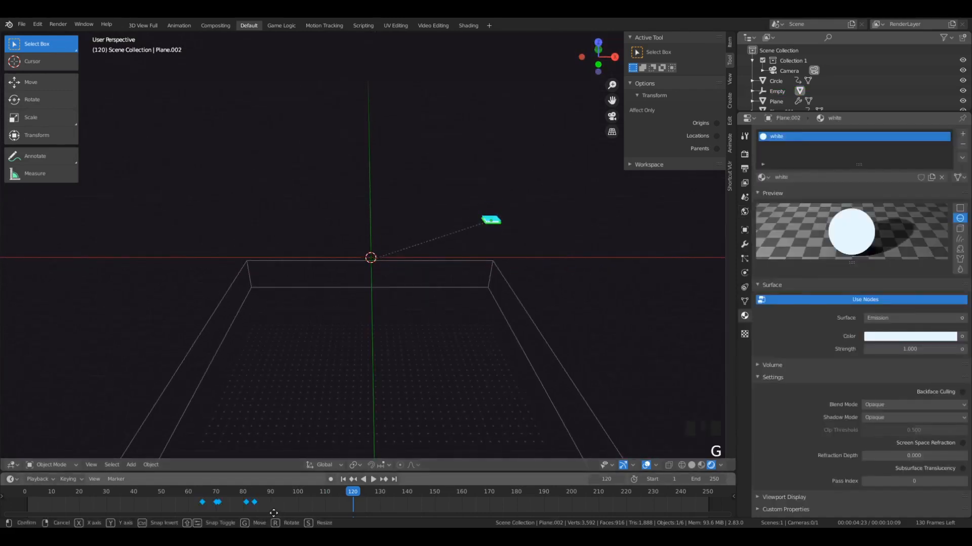
{"action": "left_click", "coordinate": [268, 515]}
- Play the animation from about frame 60 through the camera to check the white plane's reduced delay
{"action": "left_click_drag", "start_coordinate": [225, 494], "coordinate": [195, 498]}
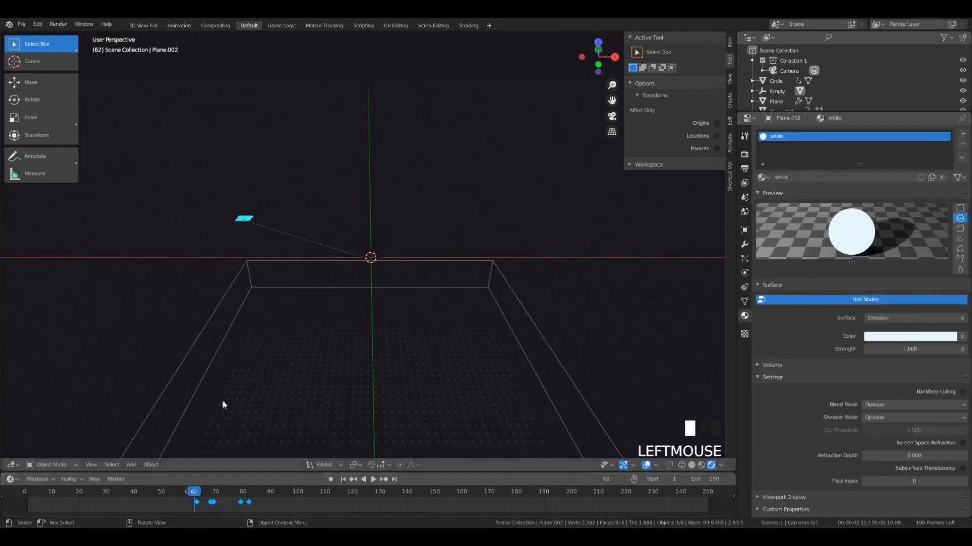
{"action": "key", "text": "space"}
{"action": "key", "text": "KP_0"}
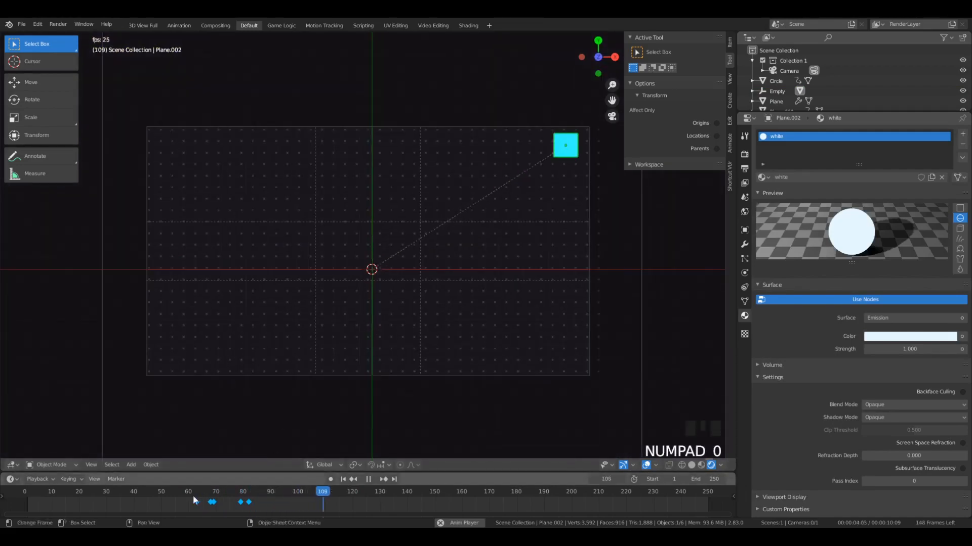
{"action": "left_click", "coordinate": [188, 488]}
{"action": "key", "text": "space"}
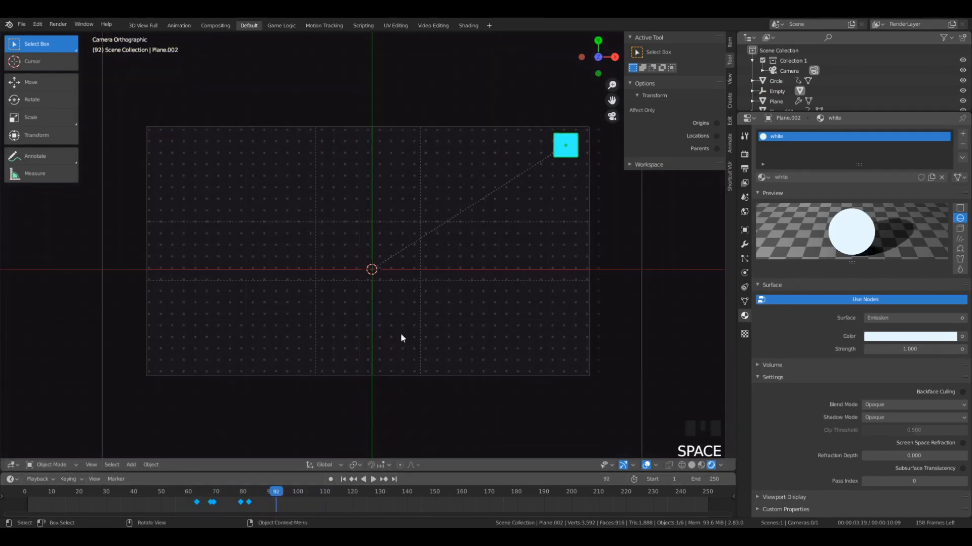
- At frame 71, swap the planes' materials, assigning white to the leading plane and cyan to the trailing one
{"action": "left_click_drag", "start_coordinate": [271, 489], "coordinate": [219, 495]}
{"action": "left_click", "coordinate": [589, 160]}
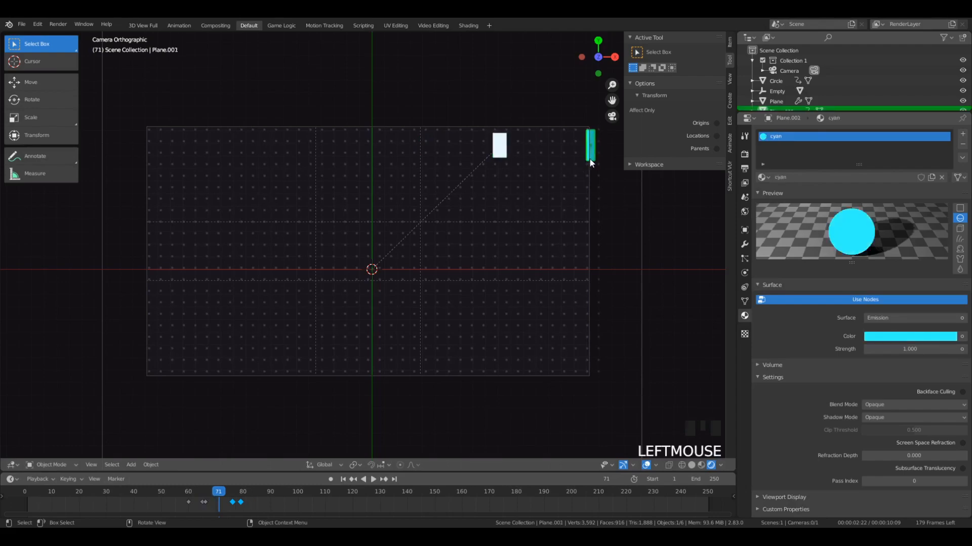
{"action": "left_click", "coordinate": [763, 177]}
{"action": "left_click", "coordinate": [765, 212]}
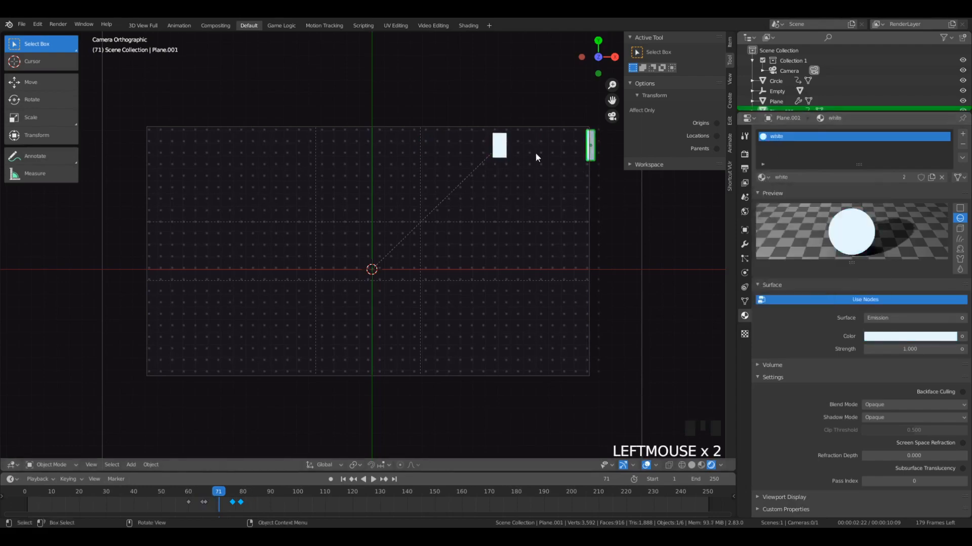
{"action": "left_click", "coordinate": [492, 155]}
{"action": "left_click", "coordinate": [763, 177]}
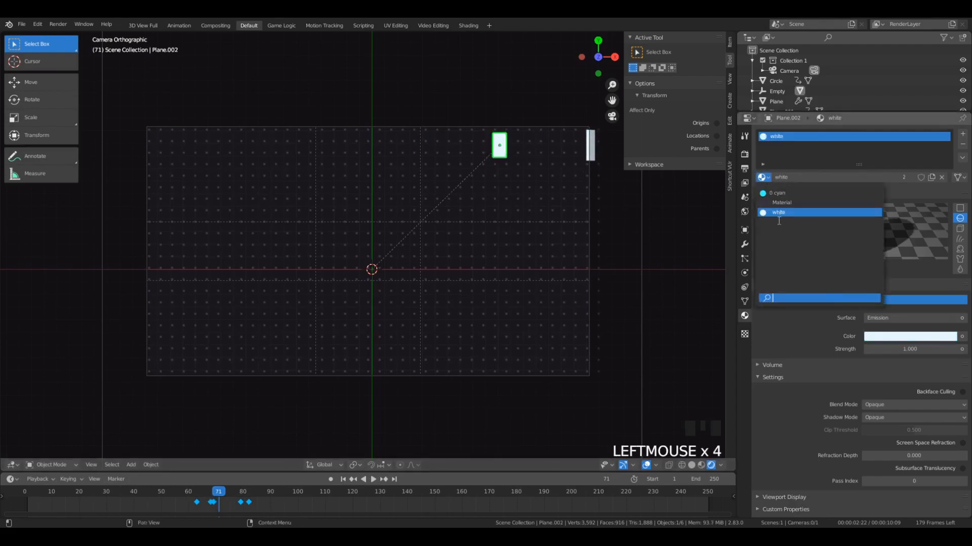
{"action": "left_click", "coordinate": [783, 193]}
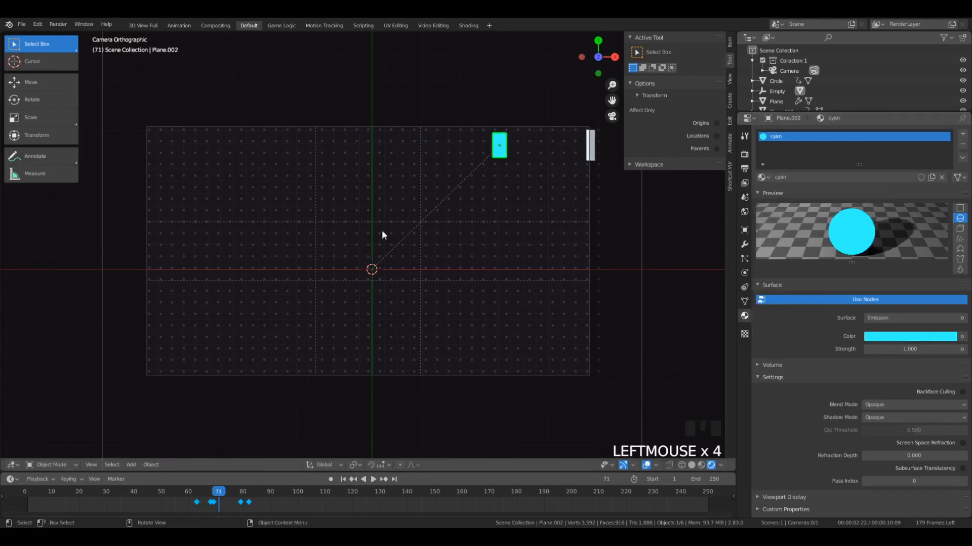
- Play the animation from just before frame 60 to check the swapped plane colors
{"action": "left_click", "coordinate": [180, 492]}
{"action": "key", "text": "space"}
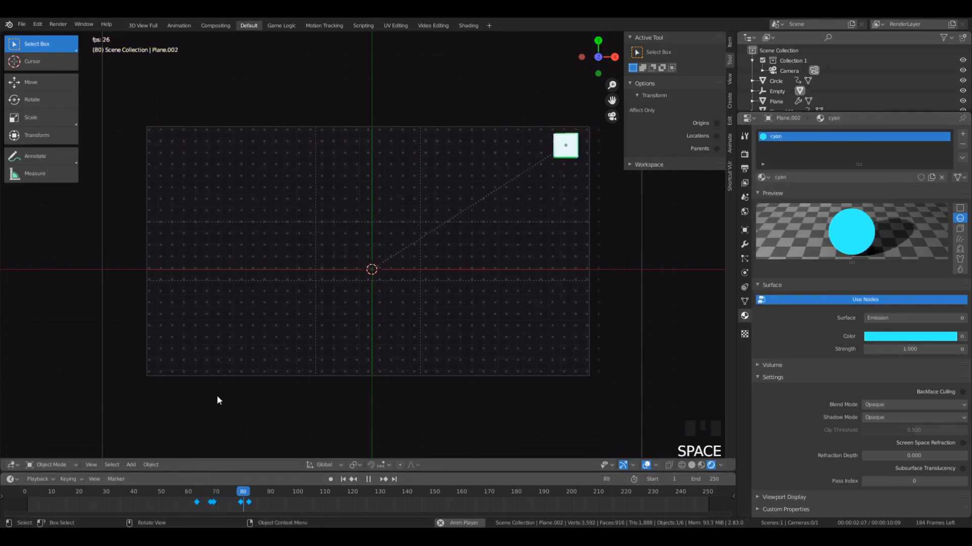
{"action": "key", "text": "space"}
{"action": "left_click_drag", "start_coordinate": [271, 490], "coordinate": [196, 468]}
- Leave the camera view, select the empty, switch the viewport to solid shading and go to frame 65
{"action": "middle_click_drag", "start_coordinate": [321, 396], "coordinate": [272, 306]}
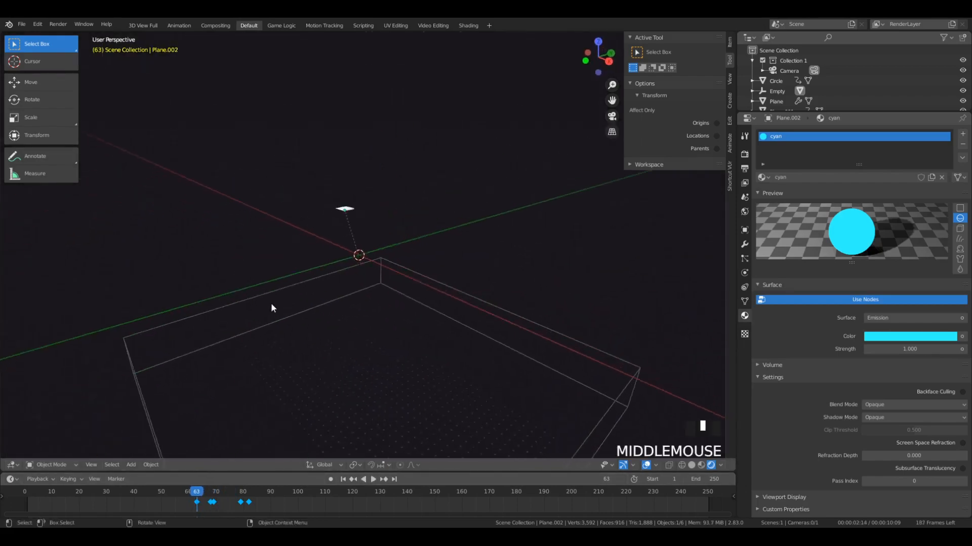
{"action": "scroll", "coordinate": [345, 263], "scroll_direction": "up", "scroll_amount": 4}
{"action": "mouse_move", "coordinate": [344, 262]}
{"action": "middle_mouse_down"}
{"action": "mouse_move", "coordinate": [427, 271]}
{"action": "mouse_move", "coordinate": [339, 277]}
{"action": "mouse_move", "coordinate": [395, 290]}
{"action": "middle_mouse_up"}
{"action": "scroll", "coordinate": [389, 261], "scroll_direction": "down", "scroll_amount": 3}
{"action": "scroll", "coordinate": [388, 258], "scroll_direction": "up", "scroll_amount": 2}
{"action": "left_click", "coordinate": [384, 272]}
{"action": "key", "text": "z"}
{"action": "left_click", "coordinate": [469, 278]}
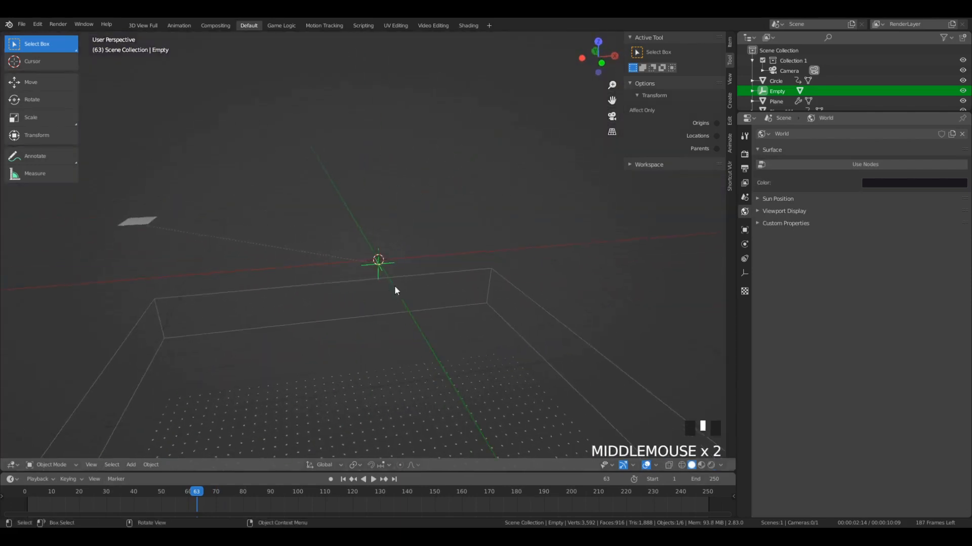
{"action": "left_click", "coordinate": [204, 498]}
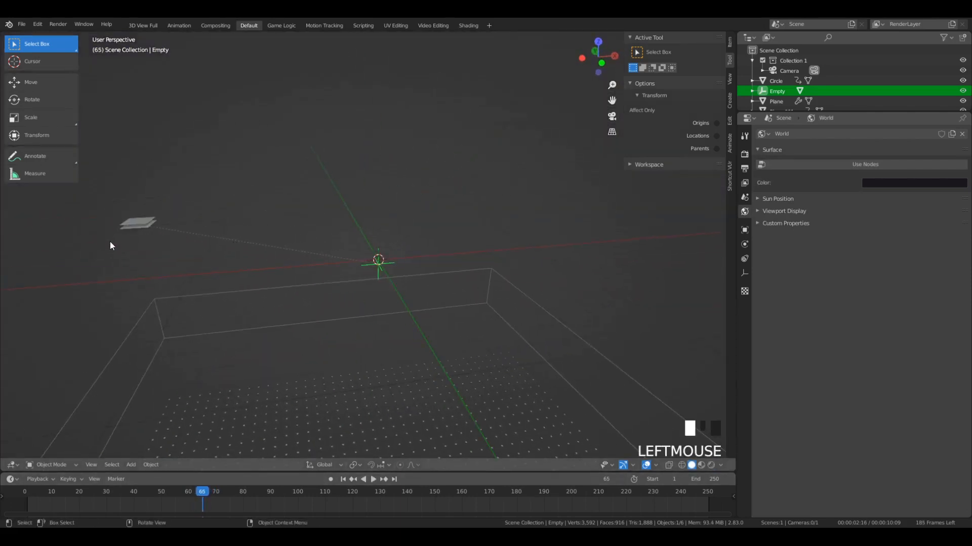
{"action": "key", "text": "b"}
{"action": "left_click_drag", "start_coordinate": [113, 198], "coordinate": [157, 242]}
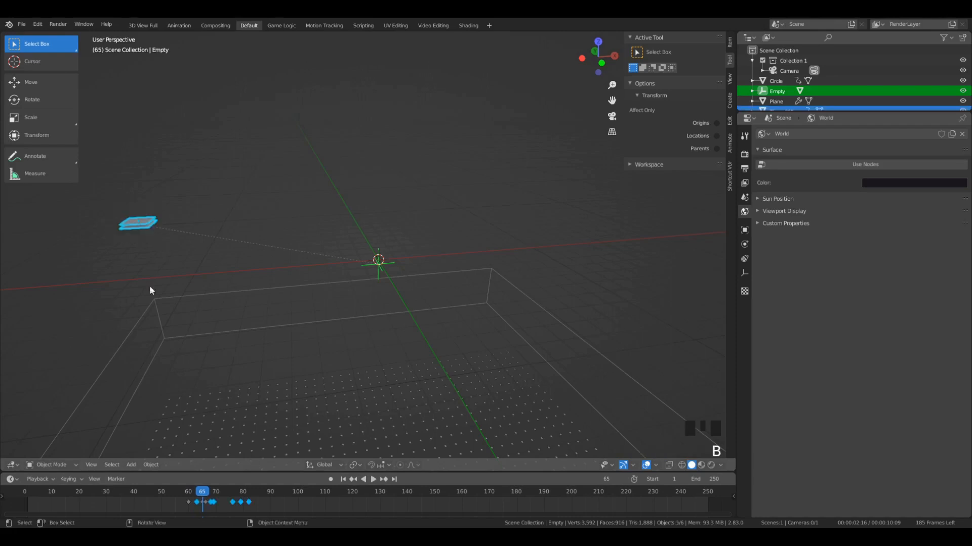
{"action": "key", "text": "a"}
{"action": "key", "text": "a"}
{"action": "key", "text": "a"}
- Select the upper plane together with the empty and parent it to the empty using the Object option
{"action": "left_click", "coordinate": [138, 226]}
{"action": "left_click", "coordinate": [139, 226]}
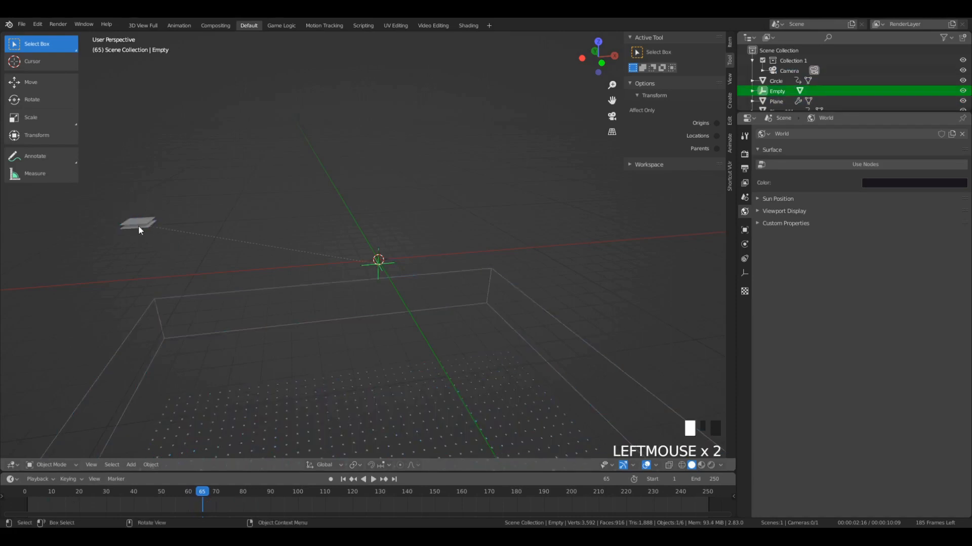
{"action": "left_click", "coordinate": [381, 261], "text": "shift"}
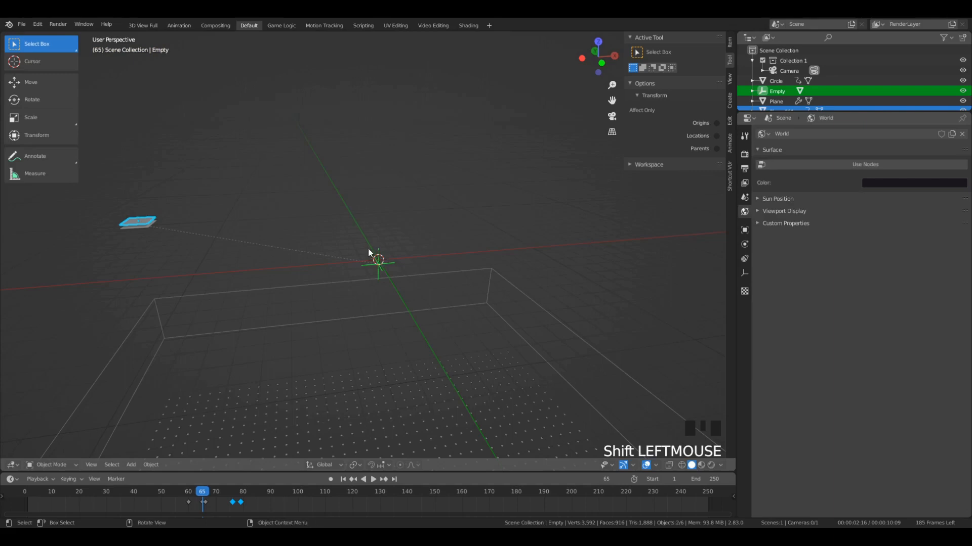
{"action": "key", "text": "ctrl+p"}
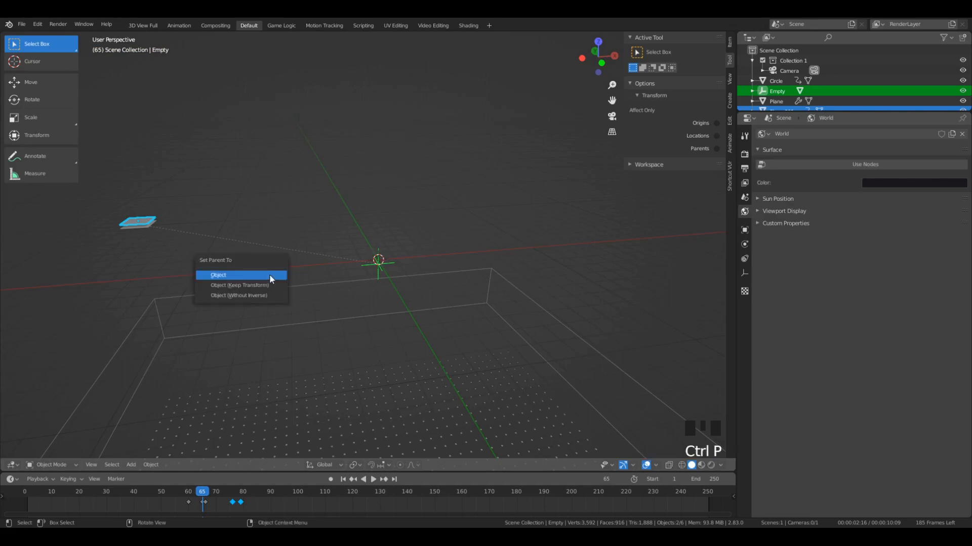
{"action": "left_click", "coordinate": [269, 274]}
- Scrub the timeline around frame 59 and test moving the empty with its parented plane
{"action": "left_click", "coordinate": [225, 491]}
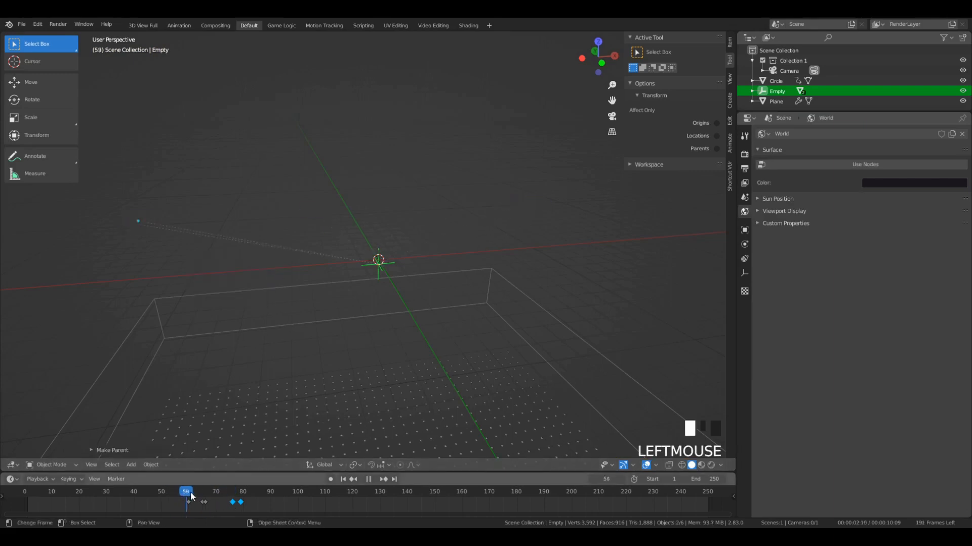
{"action": "mouse_move", "coordinate": [191, 498]}
{"action": "left_mouse_down"}
{"action": "mouse_move", "coordinate": [220, 496]}
{"action": "mouse_move", "coordinate": [196, 508]}
{"action": "left_mouse_up"}
{"action": "key", "text": "g"}
{"action": "right_click", "coordinate": [306, 296]}
- At frame 65, select both planes together with the empty and duplicate them in top view, offset along positive X
{"action": "key", "text": "b"}
{"action": "left_click_drag", "start_coordinate": [97, 193], "coordinate": [139, 234]}
{"action": "left_click_drag", "start_coordinate": [205, 497], "coordinate": [204, 496]}
{"action": "left_click", "coordinate": [382, 265], "text": "shift"}
{"action": "left_click", "coordinate": [385, 269], "text": "shift"}
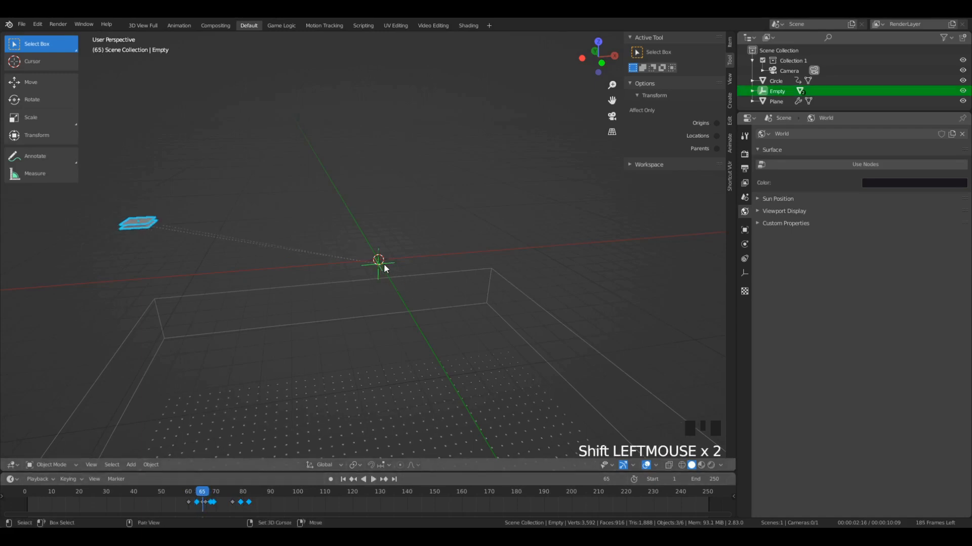
{"action": "key", "text": "KP_7"}
{"action": "key", "text": "shift+d"}
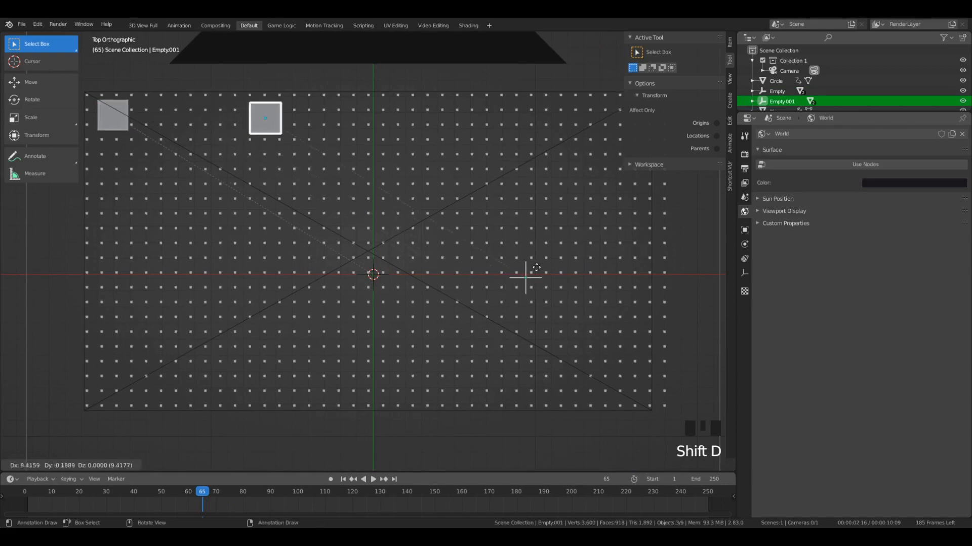
{"action": "left_click", "coordinate": [512, 271]}
- Rotate the duplicated set 90° clockwise and place its planes at the dot grid's upper-right corner, level with the original pair
{"action": "scroll", "coordinate": [498, 283], "scroll_direction": "down", "scroll_amount": 3}
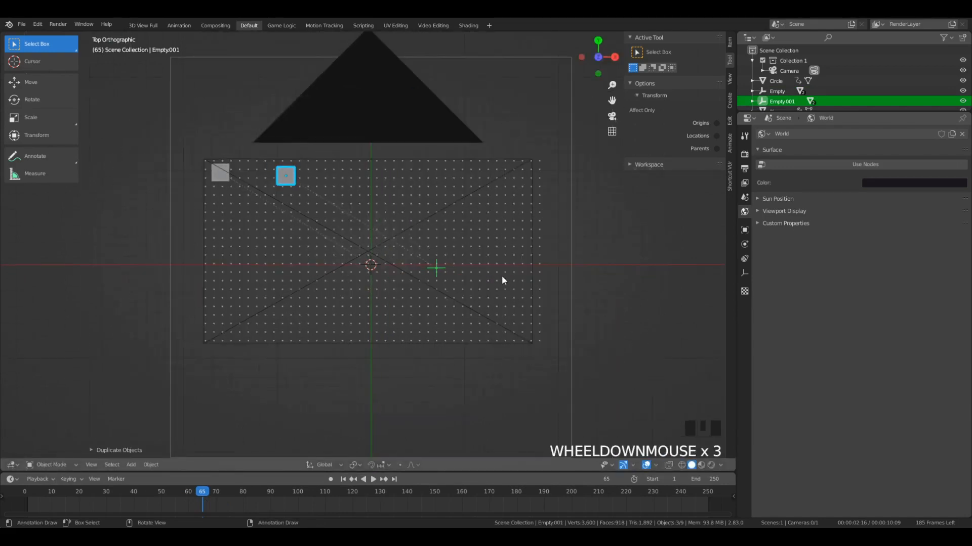
{"action": "key", "text": "r"}
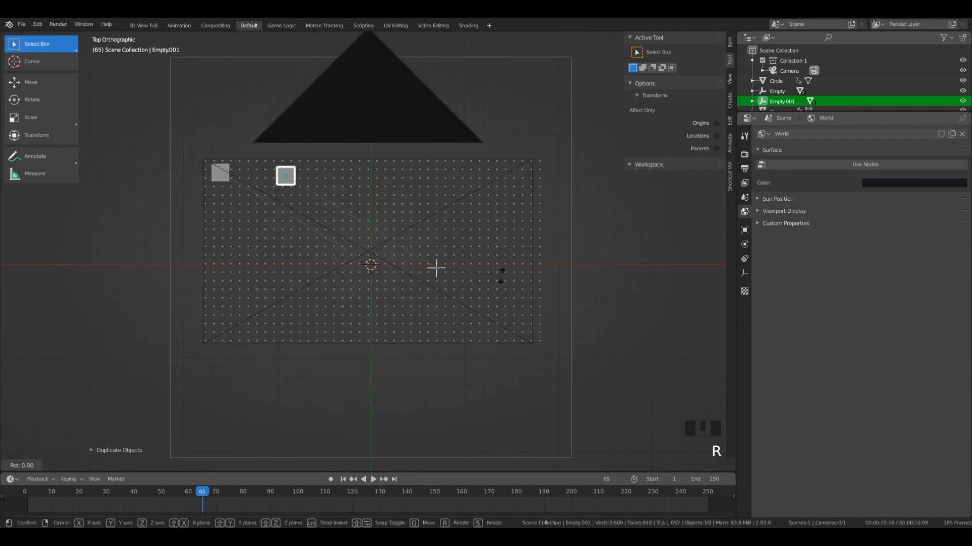
{"action": "left_click", "coordinate": [503, 280]}
{"action": "key", "text": "g"}
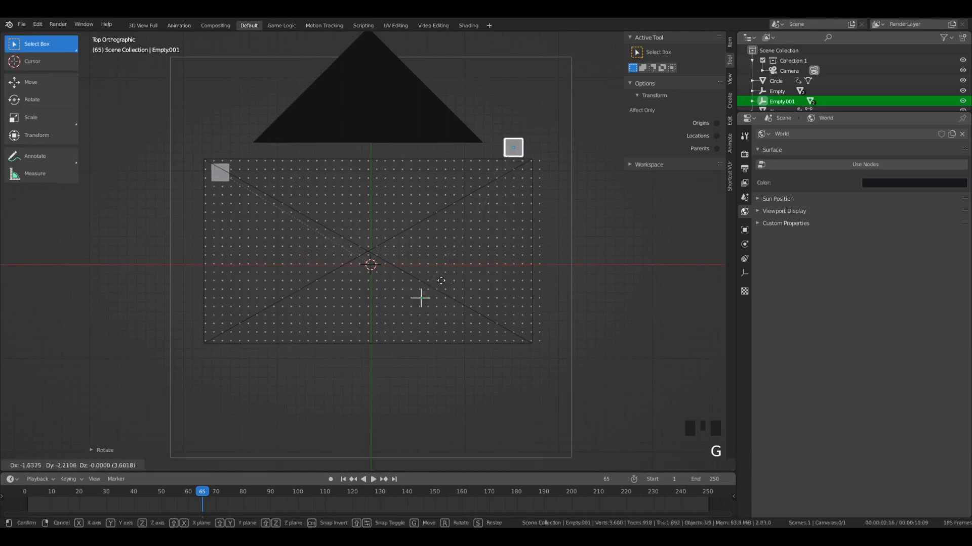
{"action": "left_click", "coordinate": [452, 307]}
{"action": "key", "text": "KP_0"}
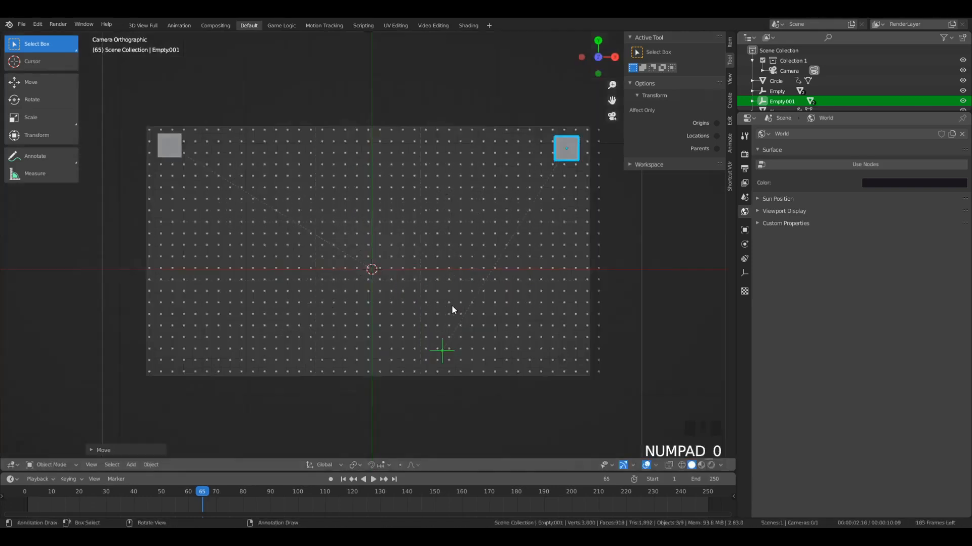
{"action": "key", "text": "g"}
{"action": "key", "text": "Escape"}
- Duplicate the upper-right set, rotate the copy 90° clockwise and place its planes at the dot grid's lower-right corner
{"action": "scroll", "coordinate": [506, 277], "scroll_direction": "down", "scroll_amount": 3}
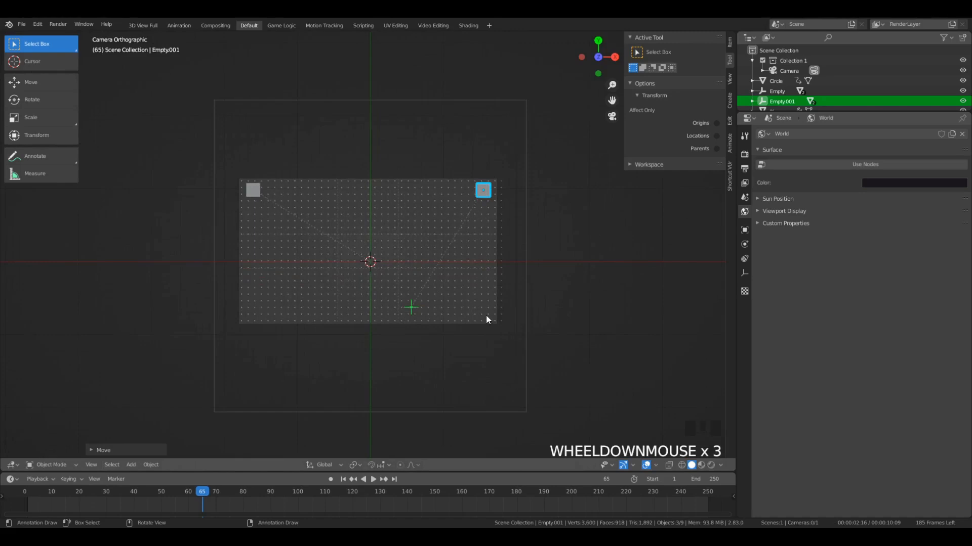
{"action": "key", "text": "shift+d"}
{"action": "key", "text": "r"}
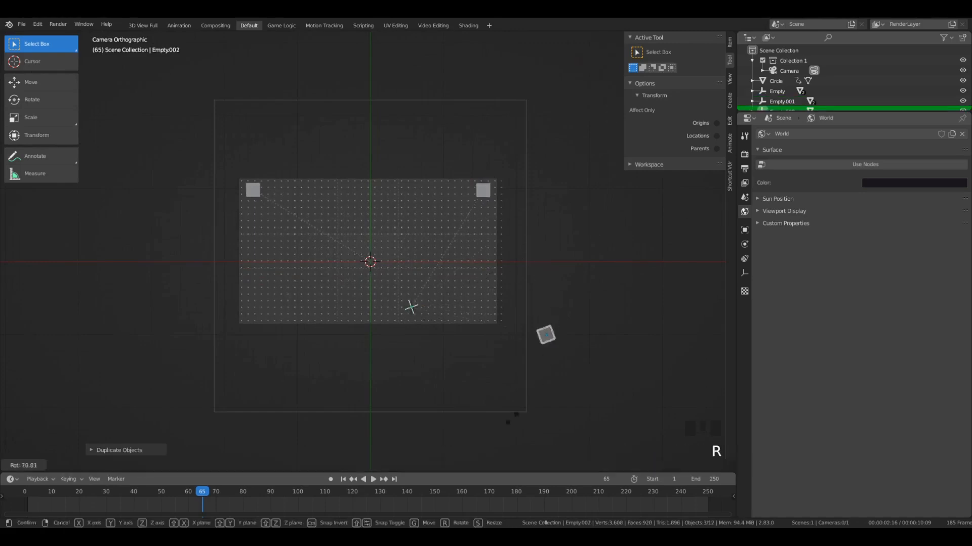
{"action": "key", "text": "Return"}
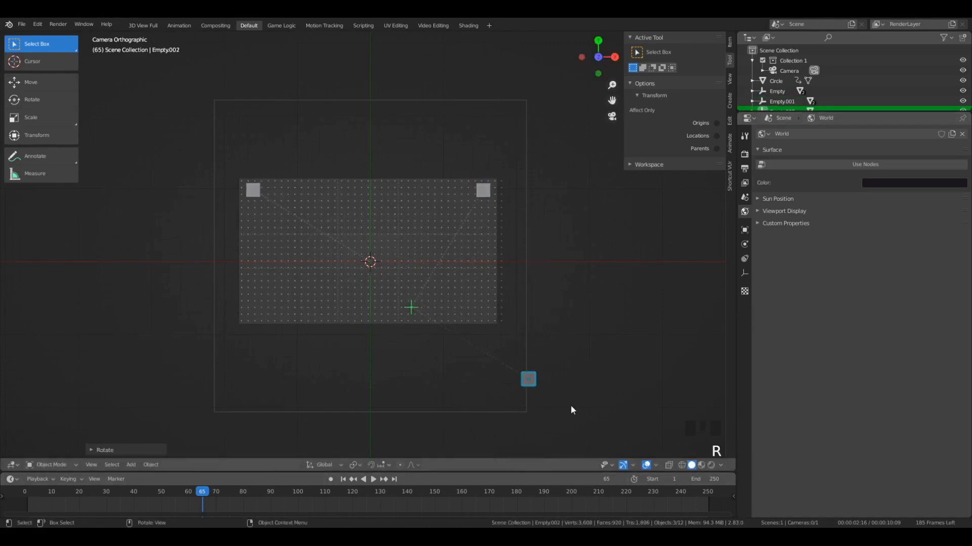
{"action": "key", "text": "g"}
{"action": "left_click", "coordinate": [520, 347]}
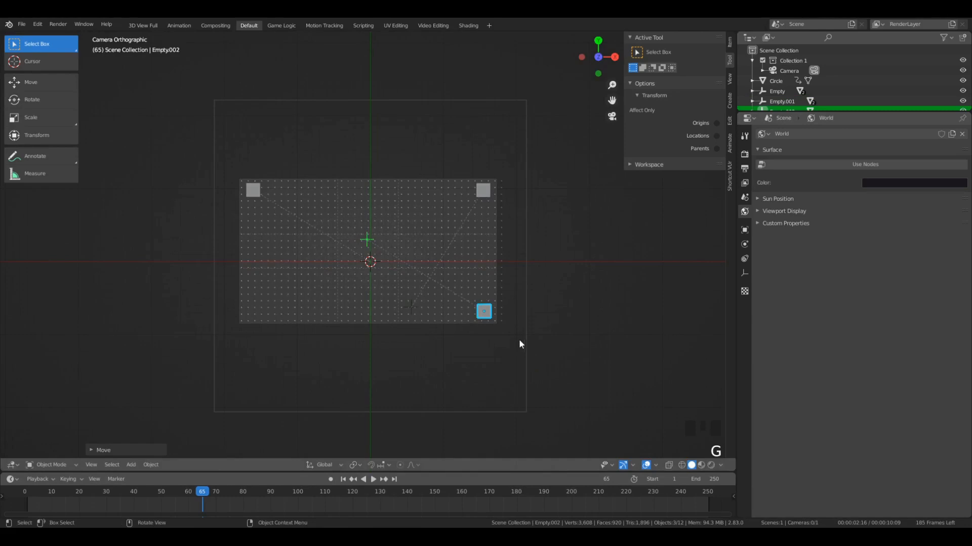
- Duplicate the lower-right set, rotate the copy 90° clockwise and place its planes at the dot grid's lower-left corner
{"action": "key", "text": "shift+d"}
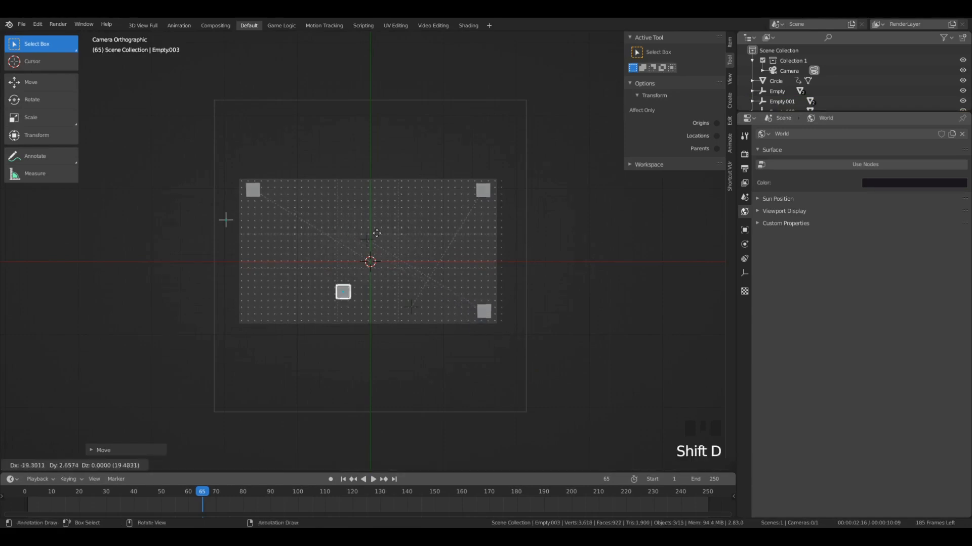
{"action": "left_click", "coordinate": [303, 250]}
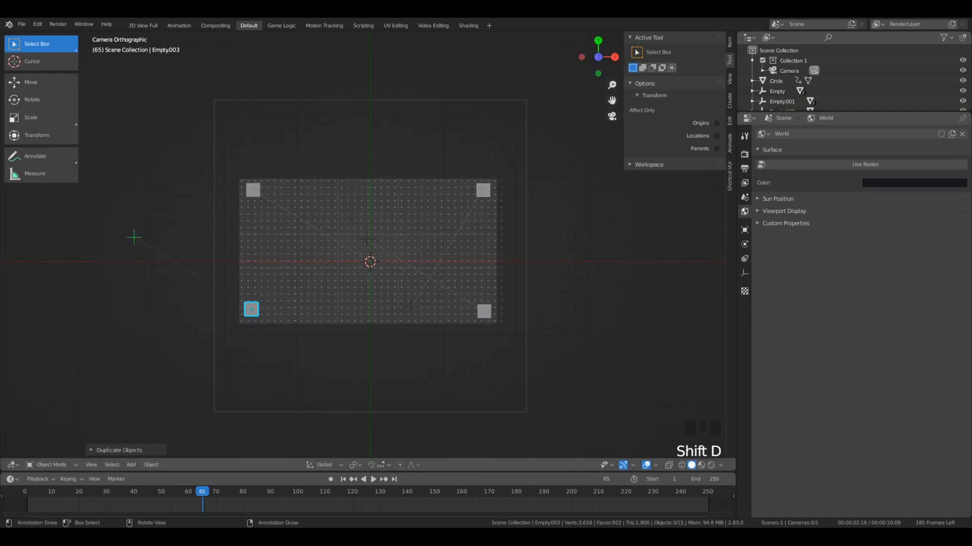
{"action": "key", "text": "r"}
{"action": "left_click", "coordinate": [267, 40]}
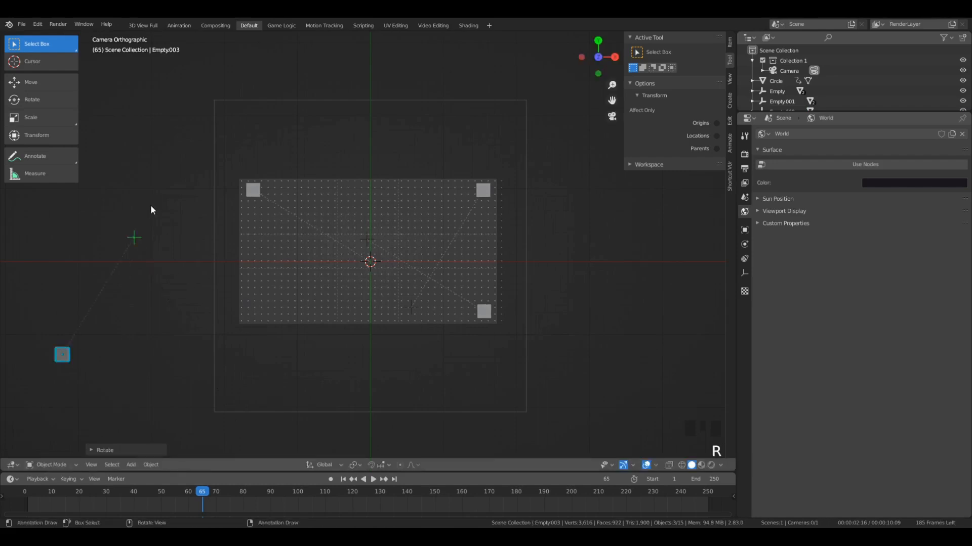
{"action": "key", "text": "g"}
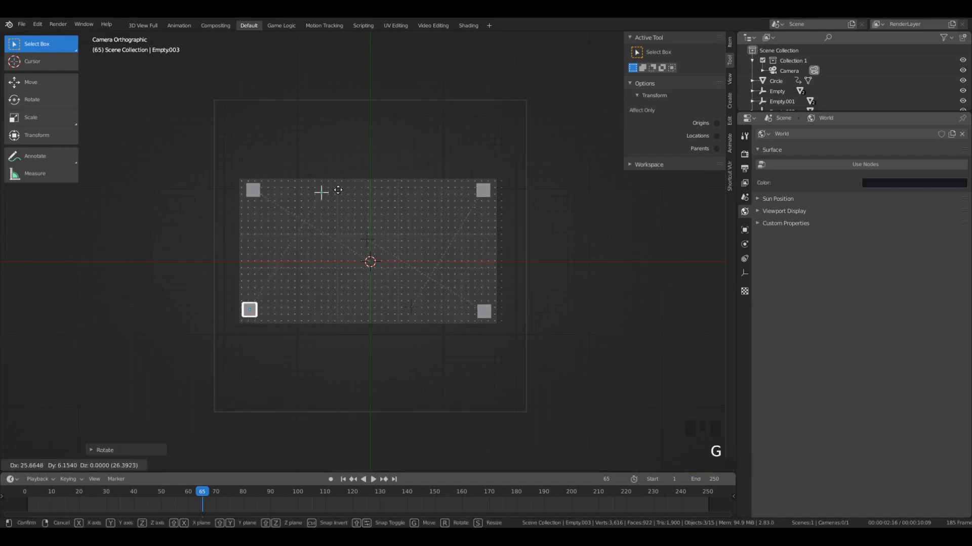
{"action": "left_click", "coordinate": [338, 189]}
- Play the animation from near the start to check the plane pairs in all four corners
{"action": "key", "text": "space"}
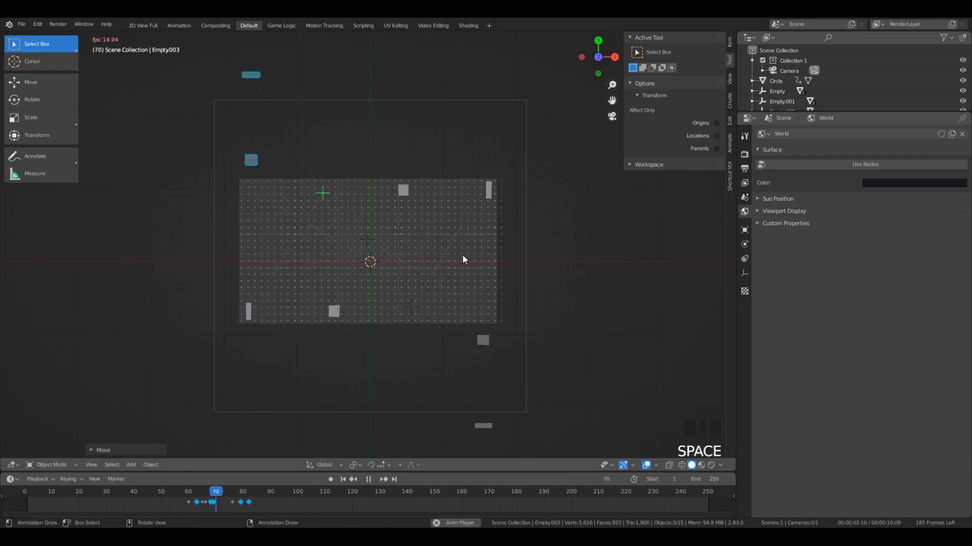
{"action": "left_click", "coordinate": [65, 492]}
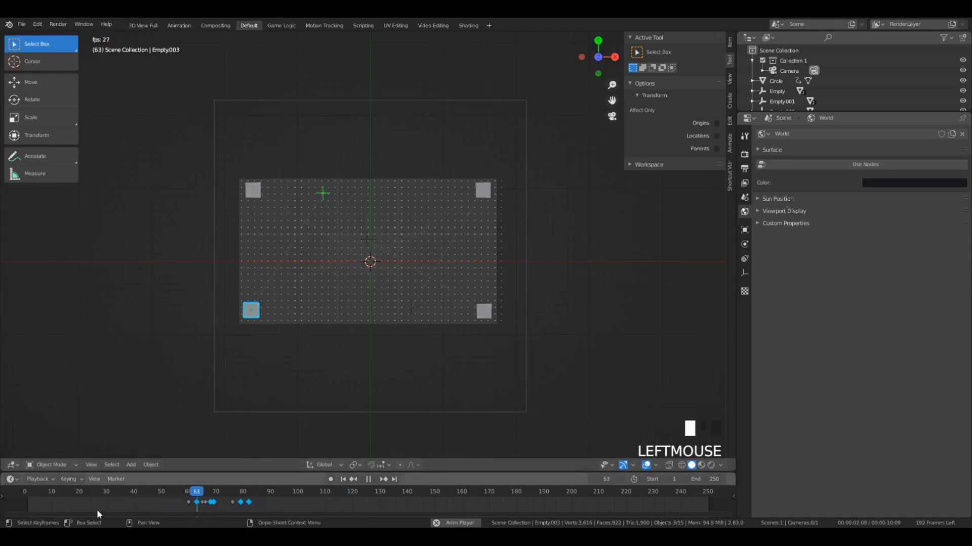
- Stop playback and insert a LocRotScale keyframe at frame 65 on Empty.001, the empty controlling the lower-right planes
{"action": "key", "text": "space"}
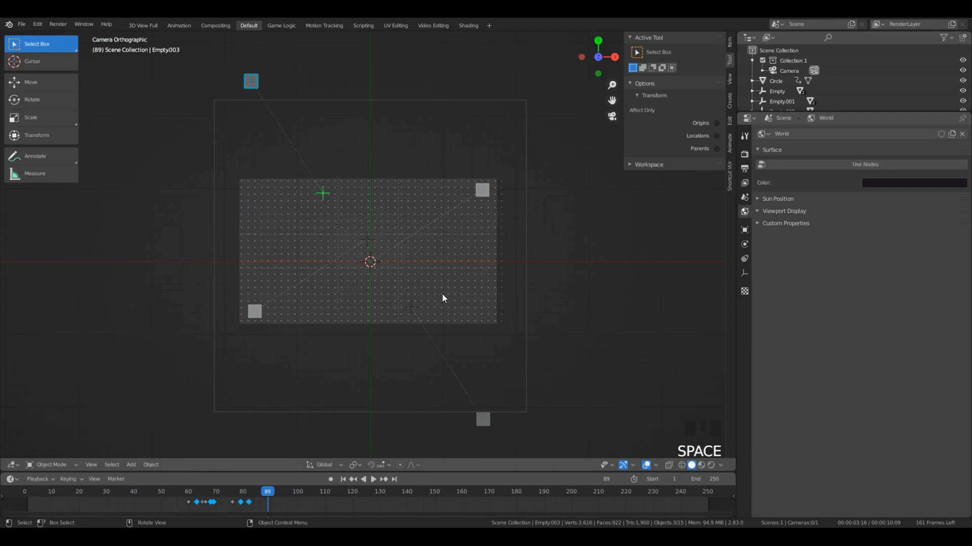
{"action": "left_click", "coordinate": [411, 307]}
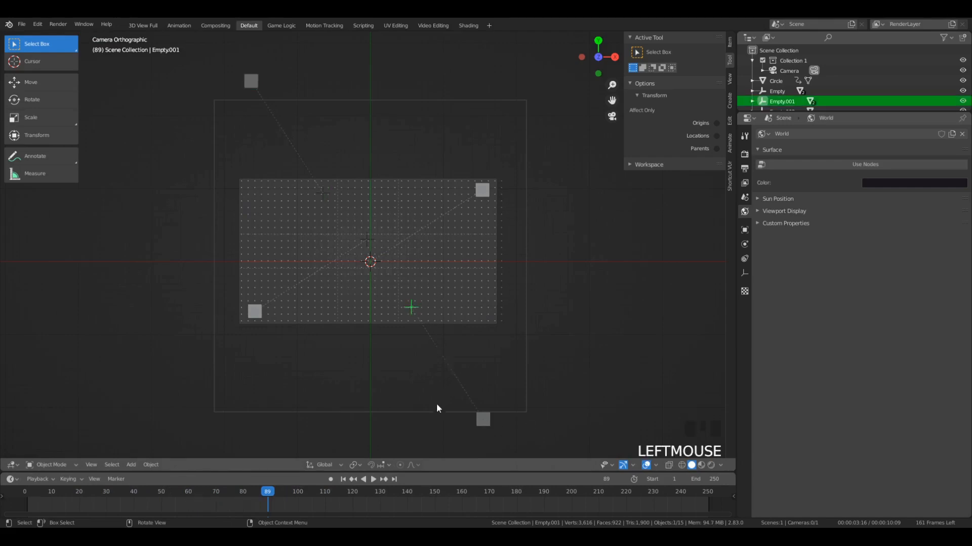
{"action": "mouse_move", "coordinate": [216, 503]}
{"action": "left_mouse_down"}
{"action": "mouse_move", "coordinate": [197, 502]}
{"action": "mouse_move", "coordinate": [230, 508]}
{"action": "mouse_move", "coordinate": [203, 509]}
{"action": "mouse_move", "coordinate": [218, 508]}
{"action": "mouse_move", "coordinate": [200, 499]}
{"action": "left_mouse_up"}
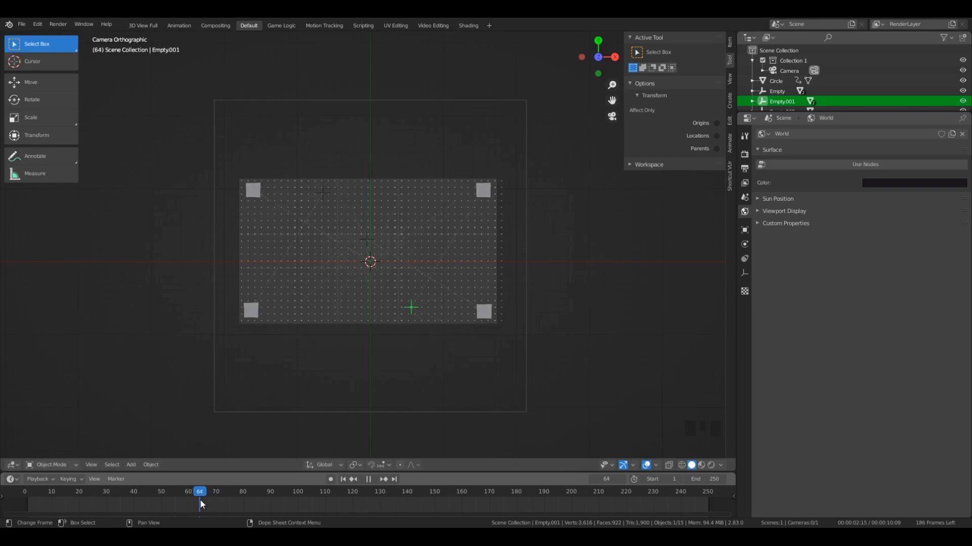
{"action": "scroll", "coordinate": [433, 237], "scroll_direction": "up", "scroll_amount": 2}
{"action": "scroll", "coordinate": [459, 251], "scroll_direction": "up", "scroll_amount": 1}
{"action": "scroll", "coordinate": [460, 251], "scroll_direction": "down", "scroll_amount": 1}
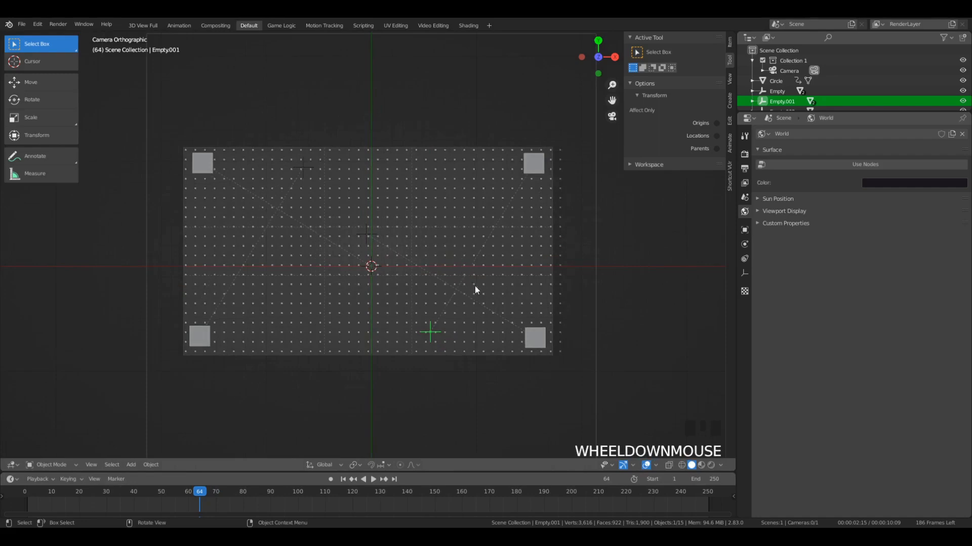
{"action": "middle_click_drag", "start_coordinate": [418, 327], "coordinate": [393, 286]}
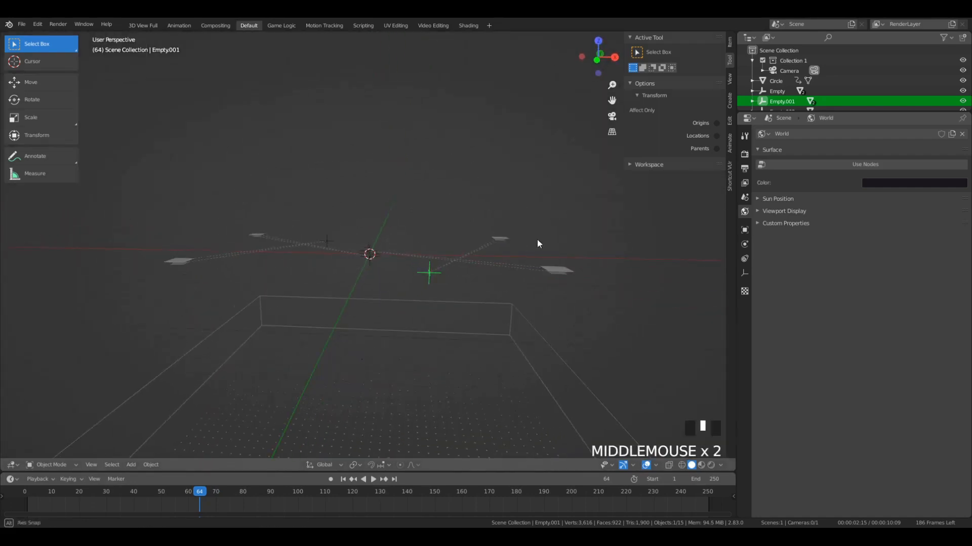
{"action": "mouse_move", "coordinate": [536, 239]}
{"action": "middle_mouse_down"}
{"action": "mouse_move", "coordinate": [522, 254]}
{"action": "mouse_move", "coordinate": [522, 244]}
{"action": "middle_mouse_up"}
{"action": "key", "text": "KP_0"}
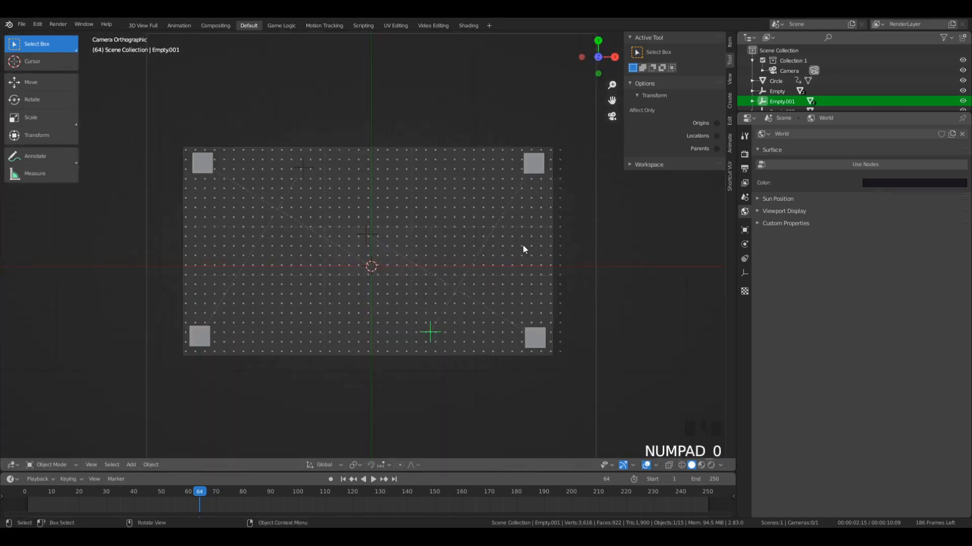
{"action": "left_click", "coordinate": [200, 493]}
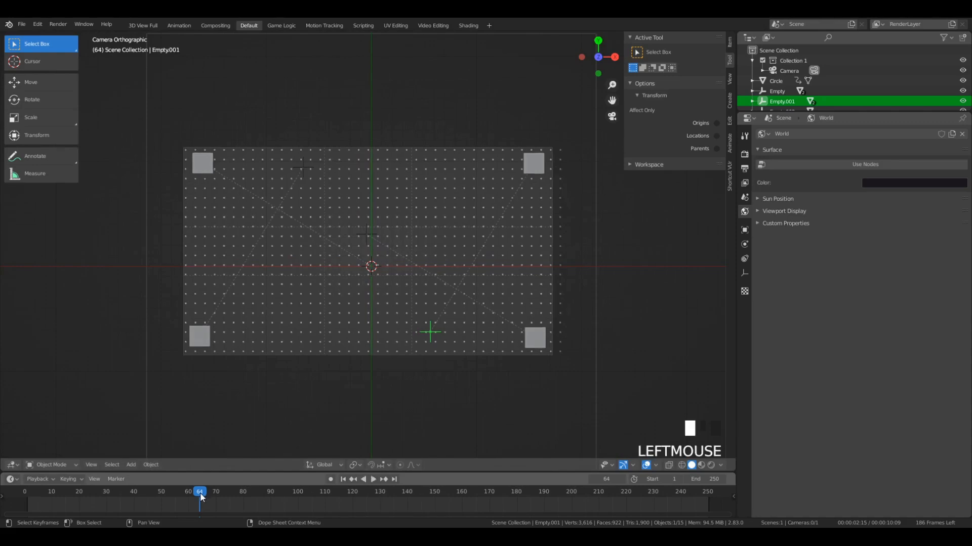
{"action": "key", "text": "Left"}
{"action": "key", "text": "Right"}
{"action": "key", "text": "Right"}
{"action": "key", "text": "Right"}
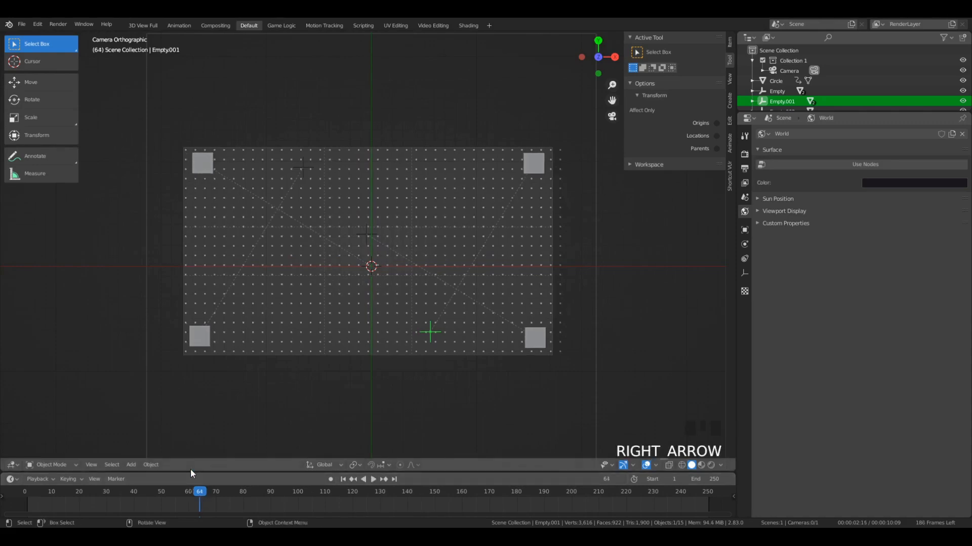
{"action": "key", "text": "i"}
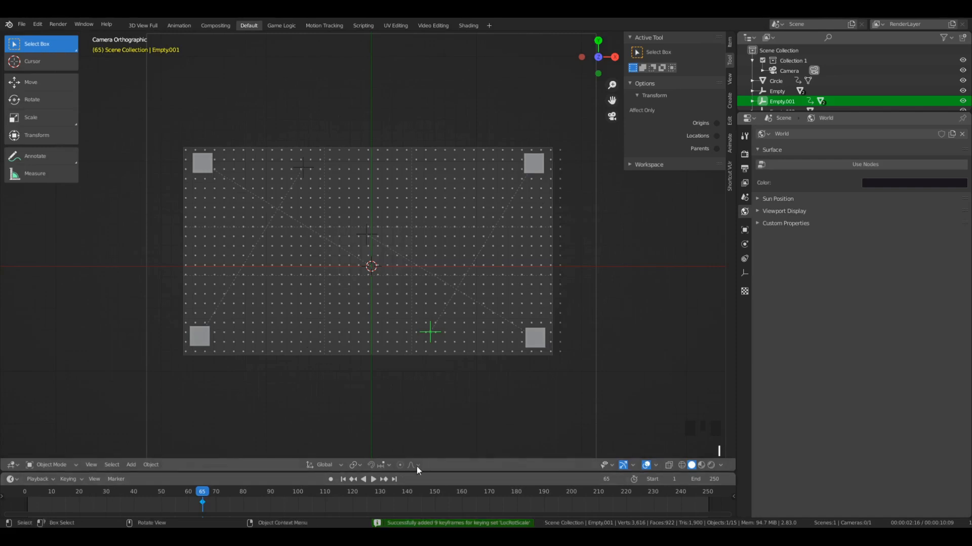
- At frame 75, raise Empty.001 along Y until its planes sit at the dot grid's lower-right corner, and keyframe it
{"action": "left_click", "coordinate": [229, 491]}
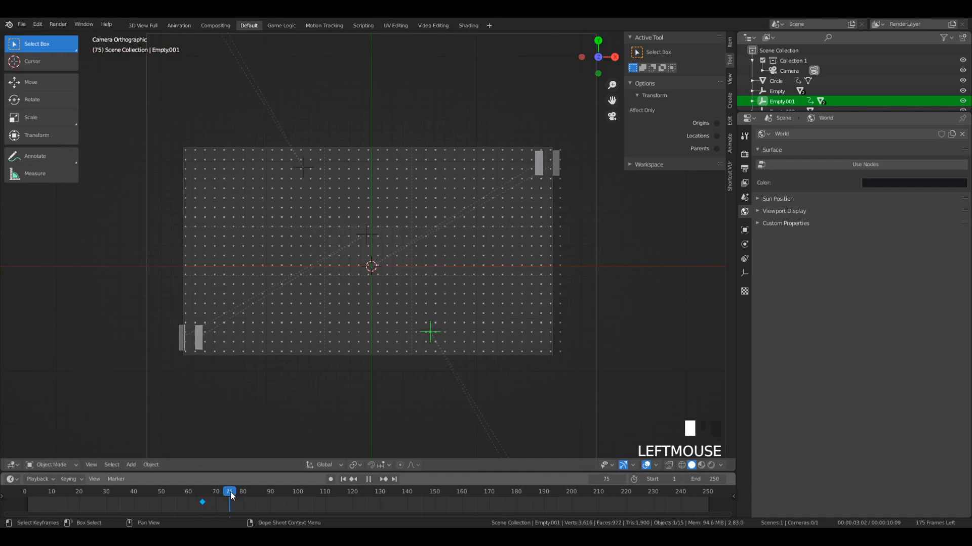
{"action": "scroll", "coordinate": [458, 340], "scroll_direction": "down", "scroll_amount": 4}
{"action": "middle_click_drag", "start_coordinate": [451, 366], "coordinate": [673, 314]}
{"action": "scroll", "coordinate": [672, 313], "scroll_direction": "down", "scroll_amount": 1}
{"action": "key", "text": "KP_7"}
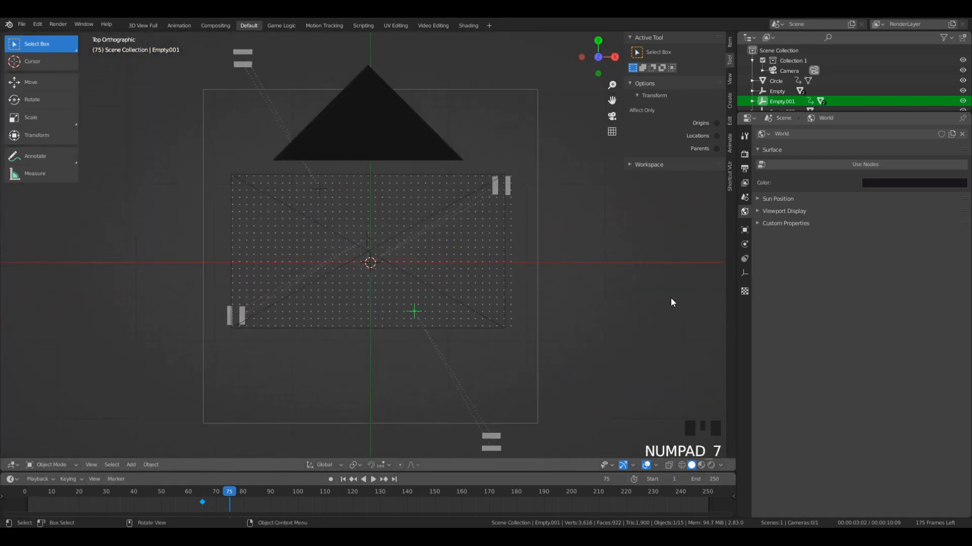
{"action": "key", "text": "KP_0"}
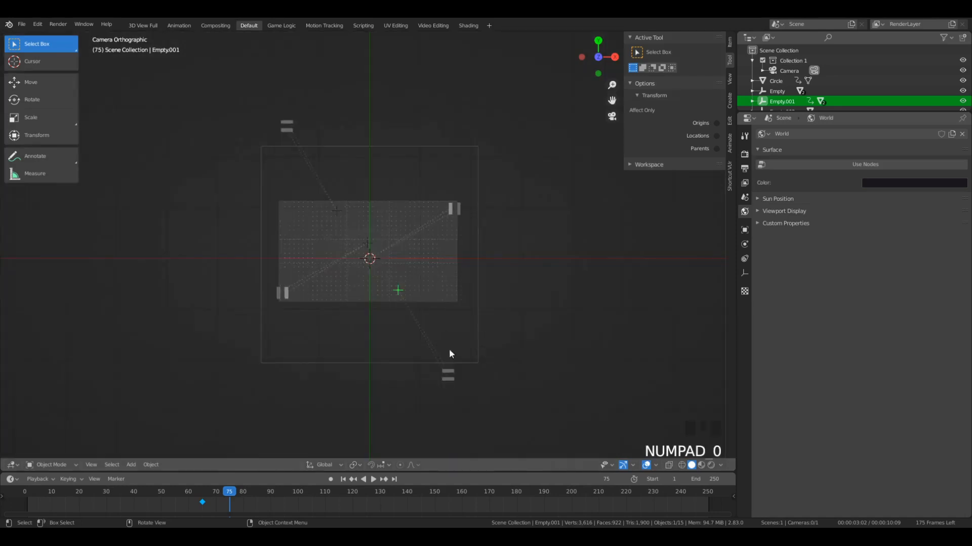
{"action": "key", "text": "g"}
{"action": "key", "text": "y"}
{"action": "left_click", "coordinate": [452, 264]}
{"action": "scroll", "coordinate": [484, 296], "scroll_direction": "up", "scroll_amount": 3}
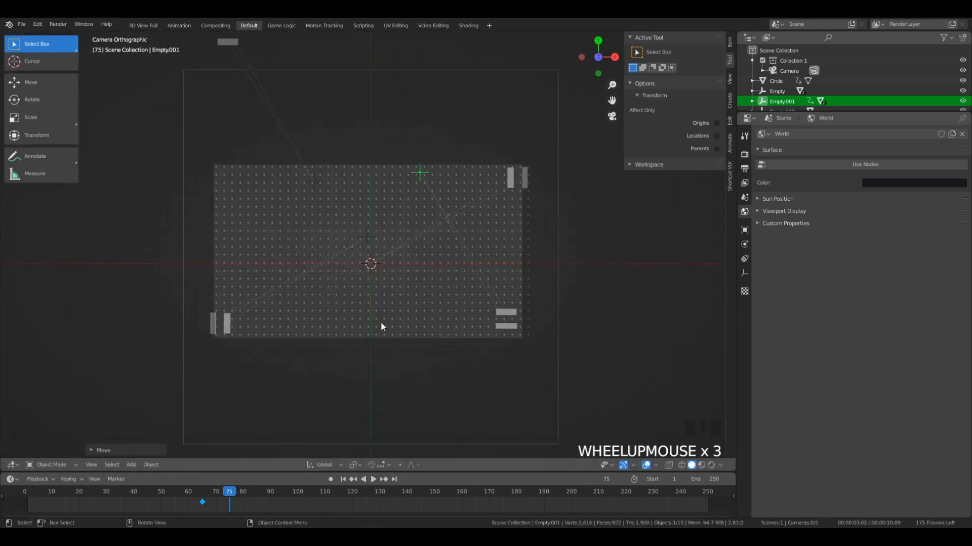
{"action": "key", "text": "i"}
- Play the animation from about frame 65 to check the motion of the lower-right planes
{"action": "mouse_move", "coordinate": [230, 498]}
{"action": "left_mouse_down"}
{"action": "mouse_move", "coordinate": [193, 506]}
{"action": "mouse_move", "coordinate": [245, 501]}
{"action": "mouse_move", "coordinate": [214, 500]}
{"action": "left_mouse_up"}
{"action": "key", "text": "space"}
{"action": "left_click", "coordinate": [201, 495]}
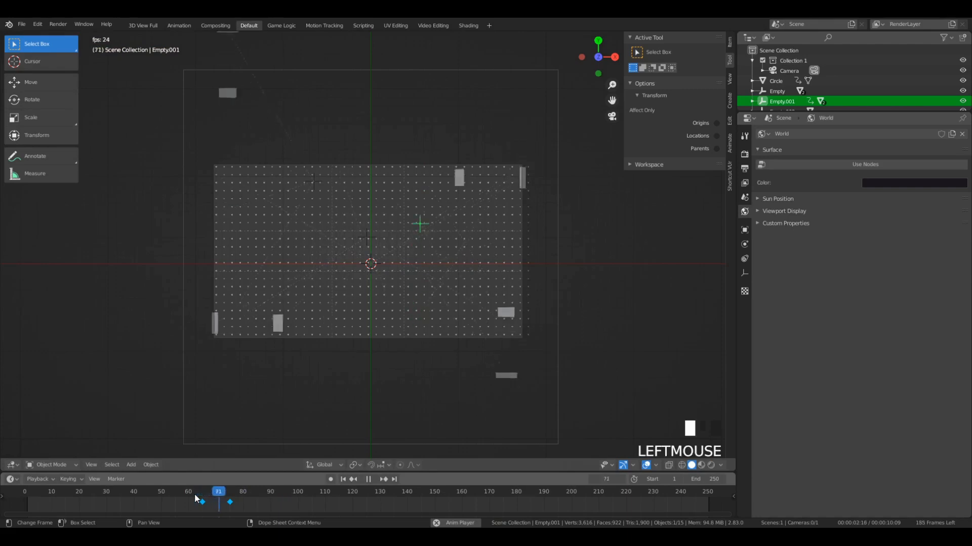
{"action": "key", "text": "space"}
- At frame 79, lower Empty.001 slightly along Y to seat its plane in the grid's lower-right corner, and insert a LocRotScale keyframe
{"action": "left_click", "coordinate": [236, 497]}
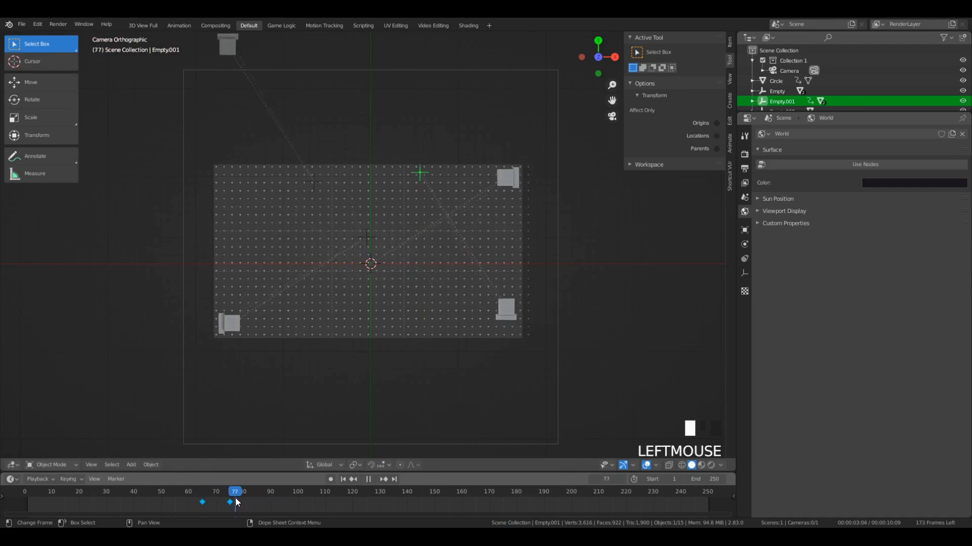
{"action": "mouse_move", "coordinate": [236, 500]}
{"action": "left_mouse_down"}
{"action": "mouse_move", "coordinate": [229, 500]}
{"action": "mouse_move", "coordinate": [243, 505]}
{"action": "left_mouse_up"}
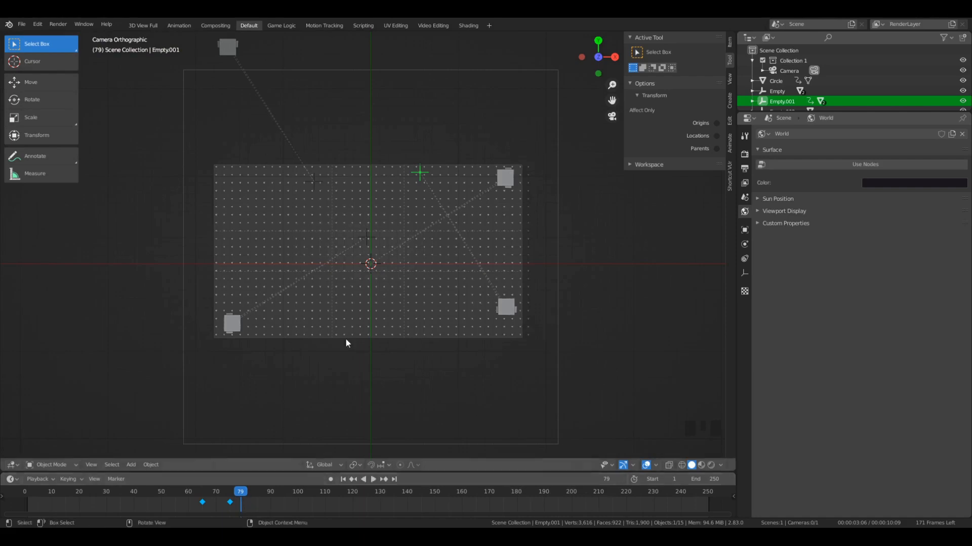
{"action": "key", "text": "g"}
{"action": "key", "text": "y"}
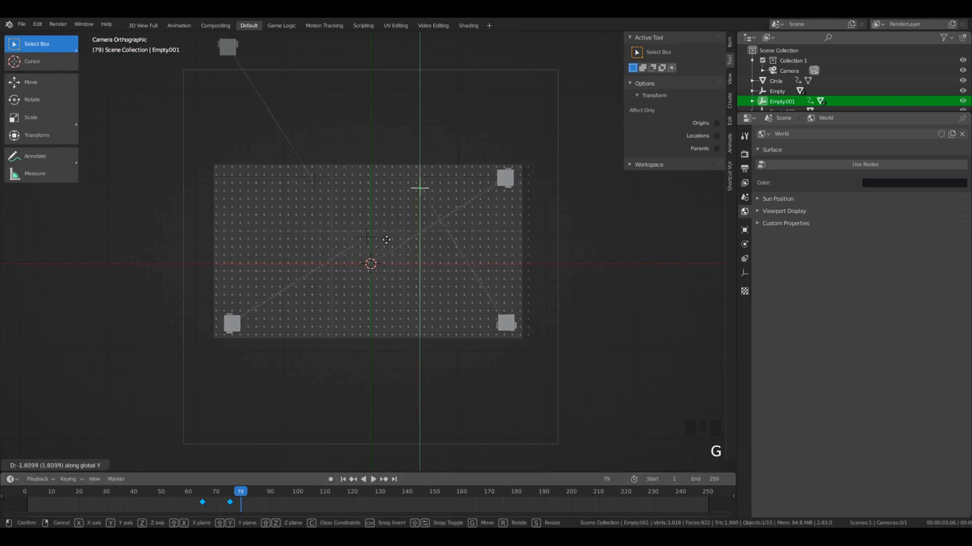
{"action": "left_click", "coordinate": [386, 240]}
{"action": "key", "text": "i"}
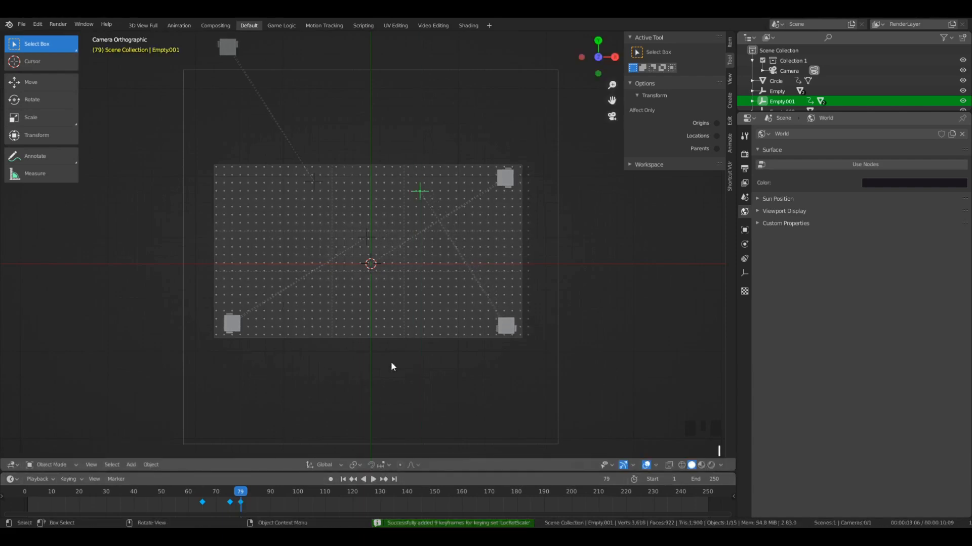
- Insert a LocRotScale keyframe on Empty.002 at frame 65 and go to frame 80
{"action": "left_click", "coordinate": [228, 47]}
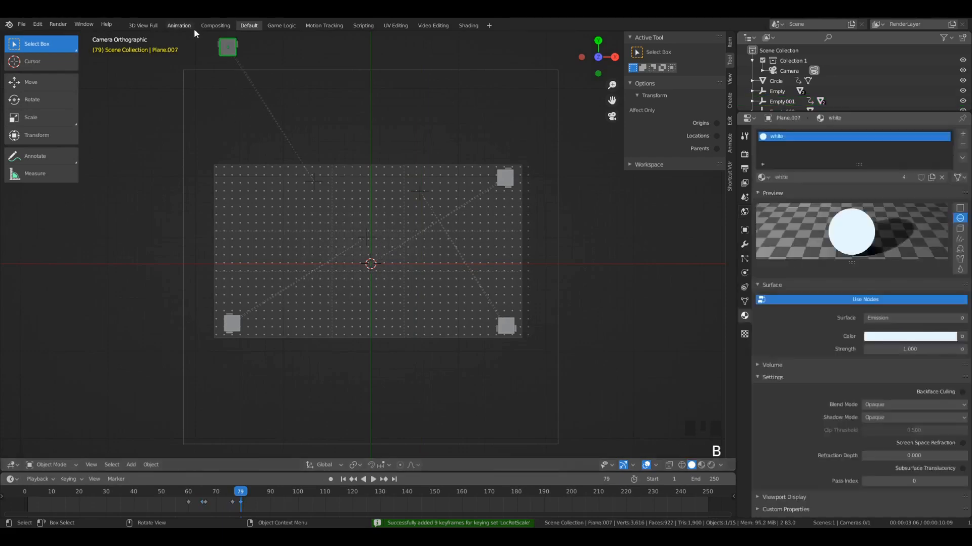
{"action": "left_click", "coordinate": [369, 232]}
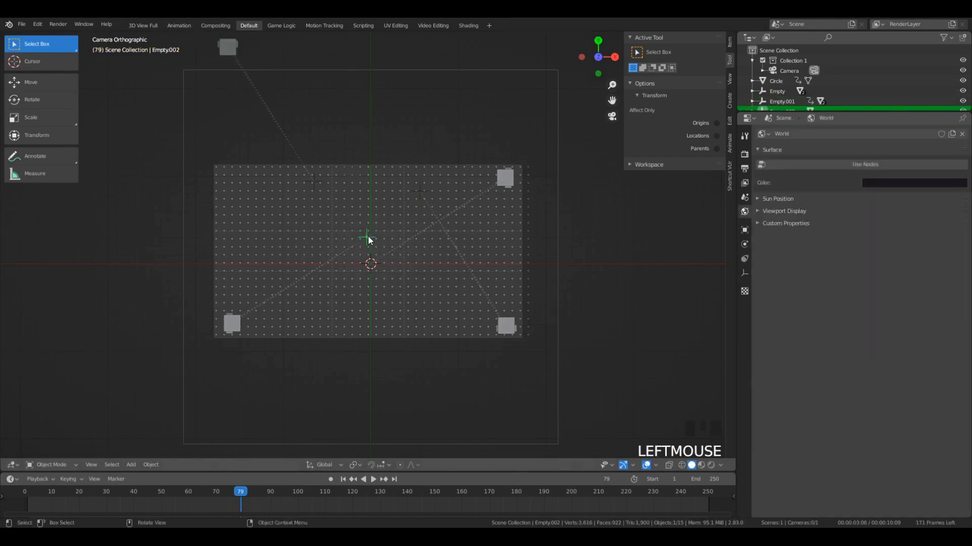
{"action": "mouse_move", "coordinate": [241, 496]}
{"action": "left_mouse_down"}
{"action": "mouse_move", "coordinate": [202, 502]}
{"action": "mouse_move", "coordinate": [244, 492]}
{"action": "left_mouse_up"}
{"action": "key", "text": "i"}
{"action": "key", "text": "space"}
{"action": "left_click", "coordinate": [242, 493]}
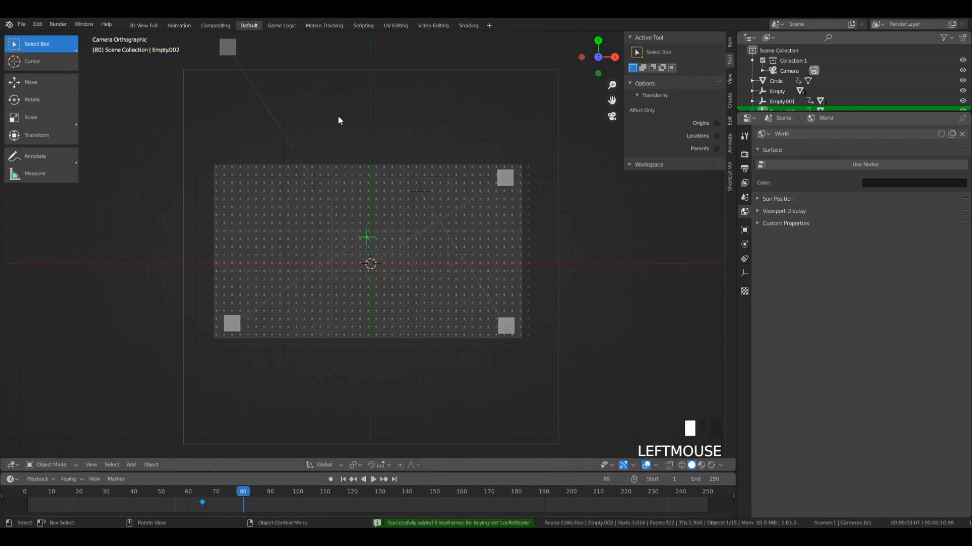
{"action": "key", "text": "g"}
{"action": "key", "text": "y"}
{"action": "right_click", "coordinate": [354, 138]}
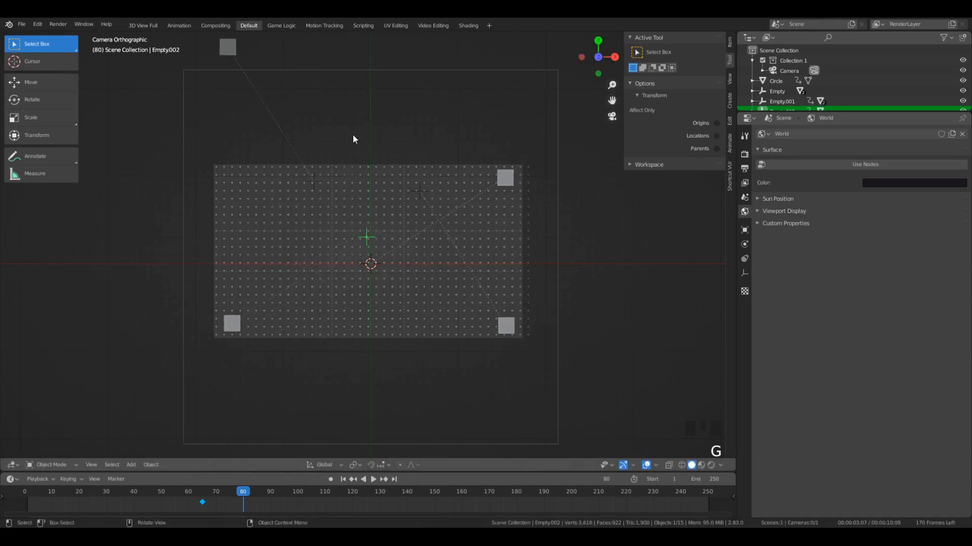
- Insert a LocRotScale keyframe at frame 65 on Empty.003, the empty controlling the planes above the grid's upper-left corner
{"action": "left_click", "coordinate": [312, 181]}
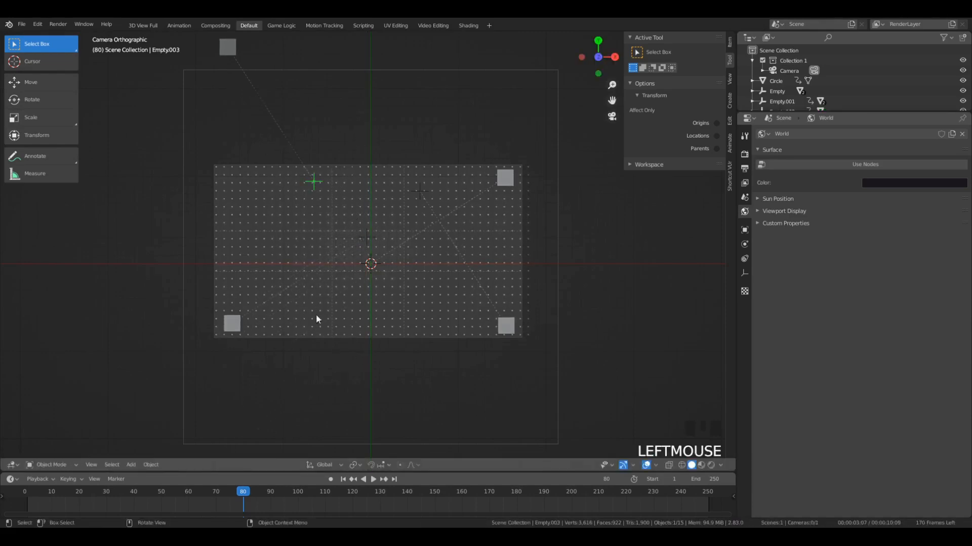
{"action": "left_click_drag", "start_coordinate": [190, 497], "coordinate": [201, 497]}
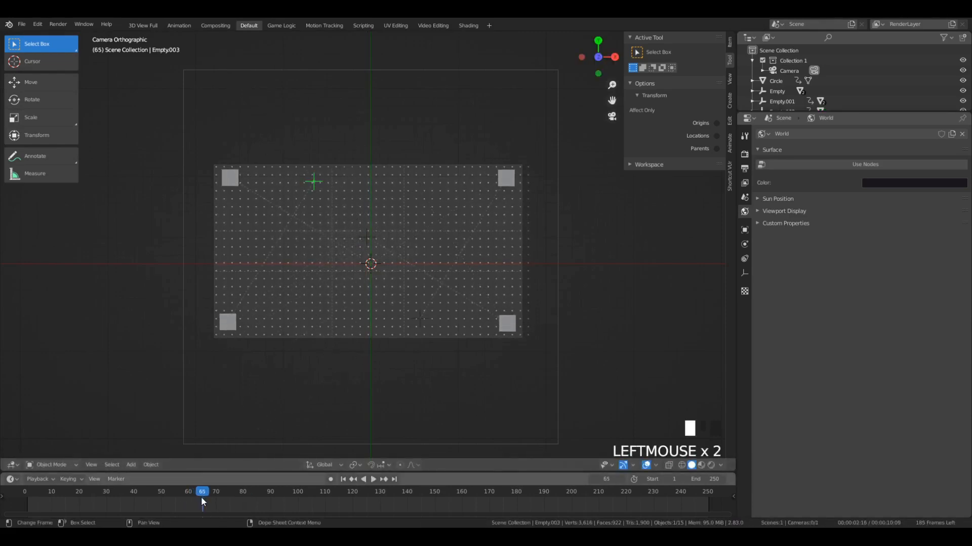
{"action": "key", "text": "i"}
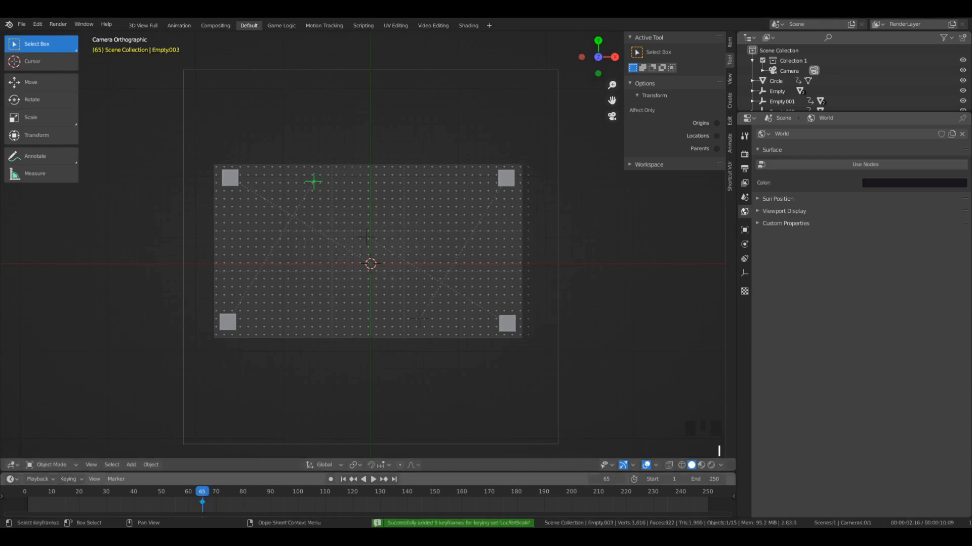
{"action": "key", "text": "g"}
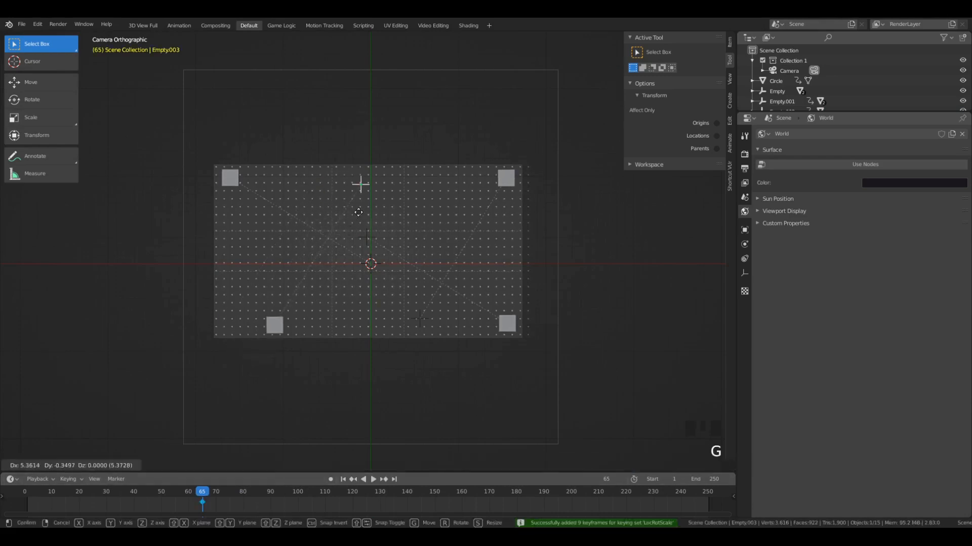
{"action": "left_click", "coordinate": [311, 208]}
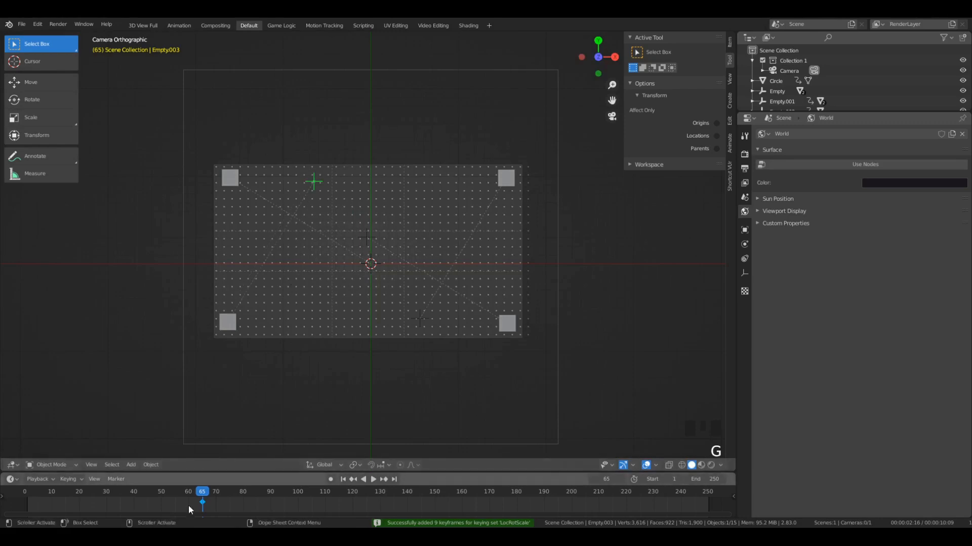
- At frame 80, lower Empty.003 along Y until its plane sits in the grid's upper-left corner, and insert a keyframe
{"action": "left_click_drag", "start_coordinate": [204, 494], "coordinate": [242, 507]}
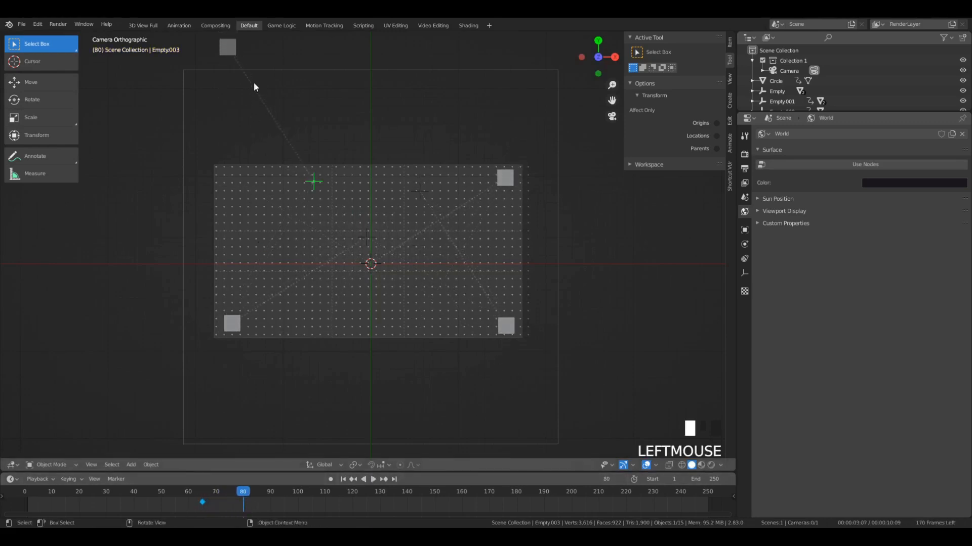
{"action": "key", "text": "g"}
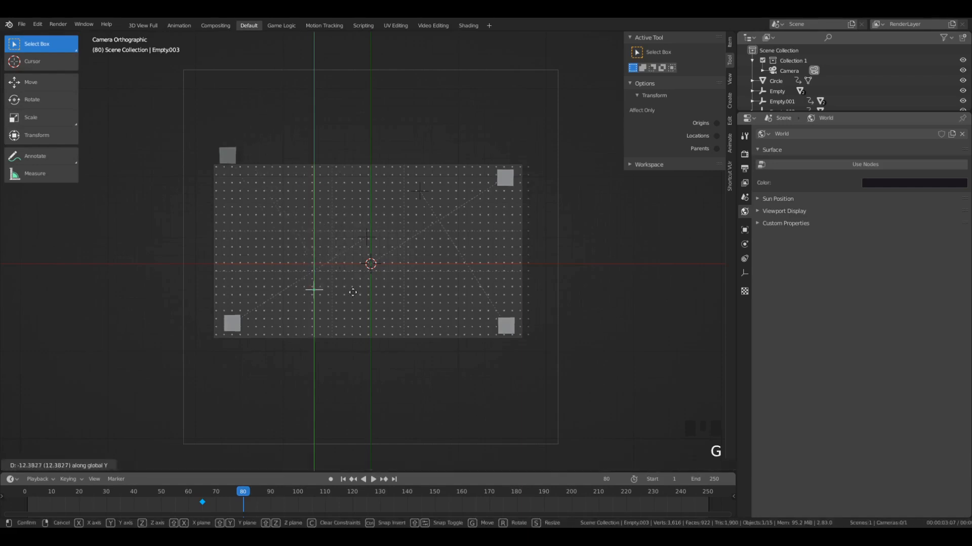
{"action": "left_click", "coordinate": [354, 308]}
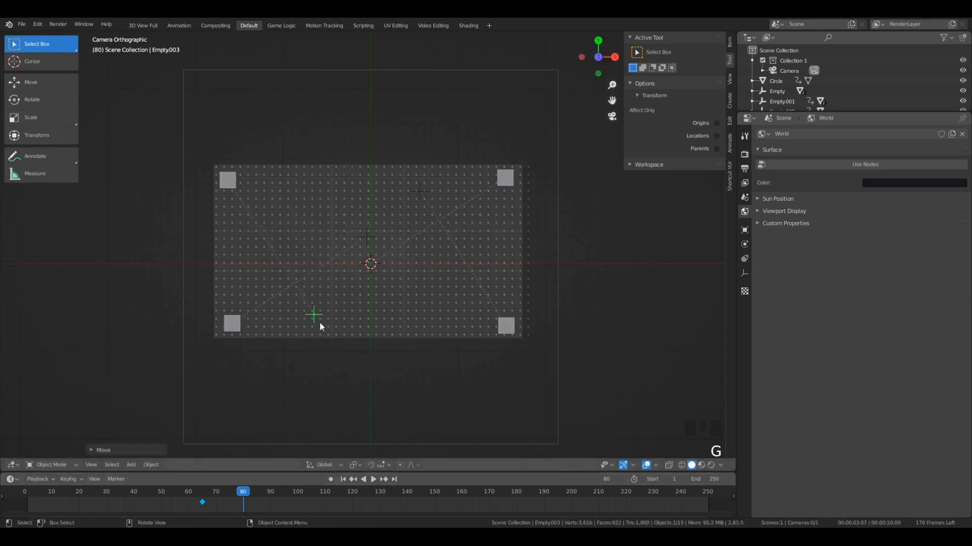
{"action": "key", "text": "i"}
- Play the animation from about frame 60 to check the plane pairs' corner-to-corner motion, and inspect frame 76
{"action": "left_click_drag", "start_coordinate": [232, 490], "coordinate": [188, 489]}
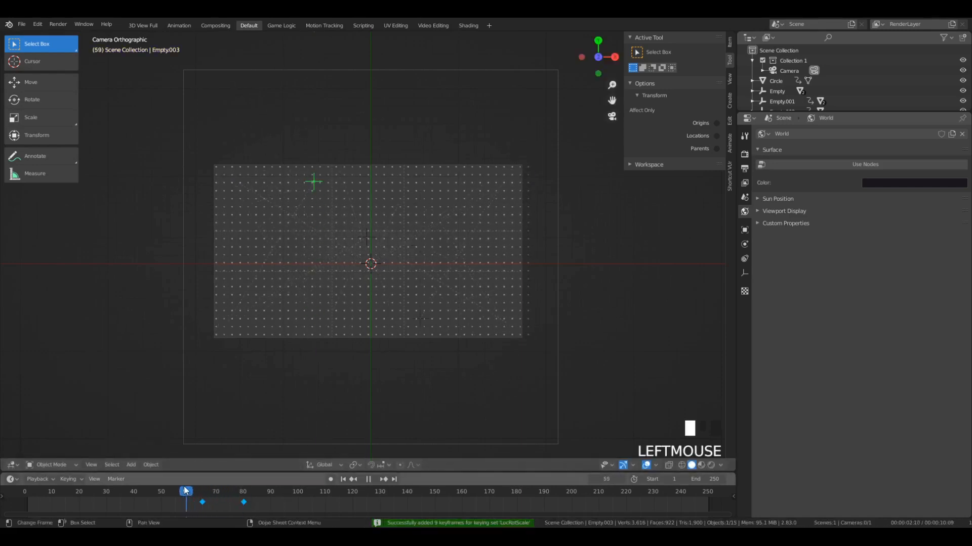
{"action": "key", "text": "space"}
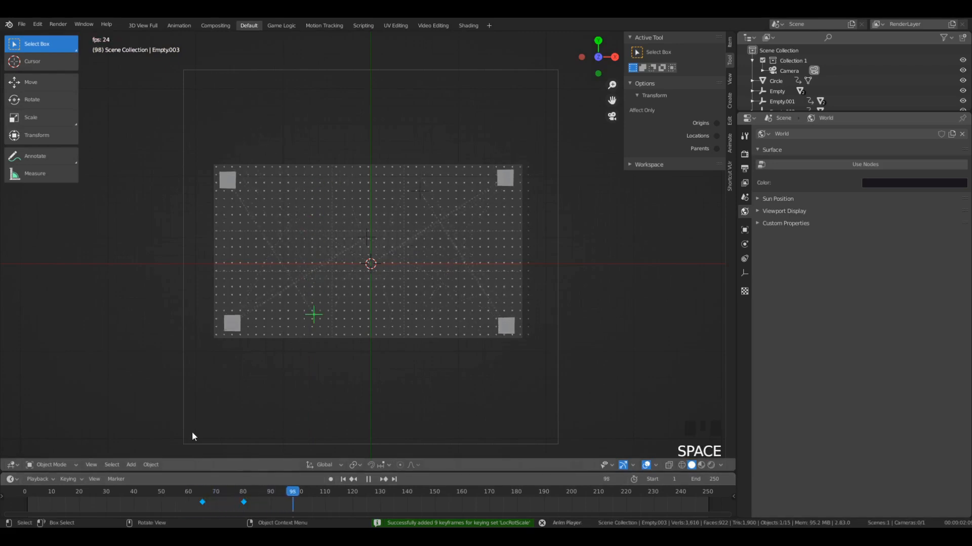
{"action": "left_click", "coordinate": [200, 491]}
{"action": "left_click", "coordinate": [196, 491]}
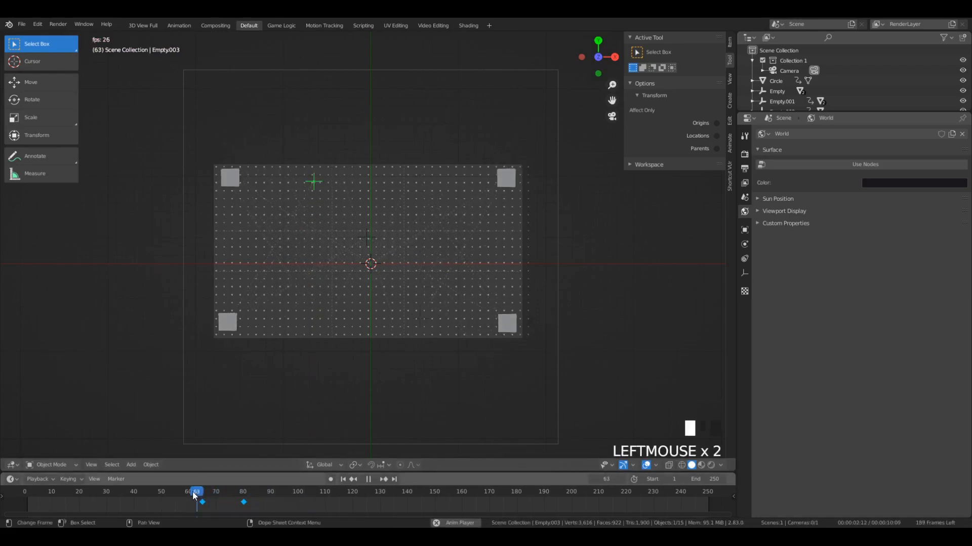
{"action": "left_click", "coordinate": [193, 491]}
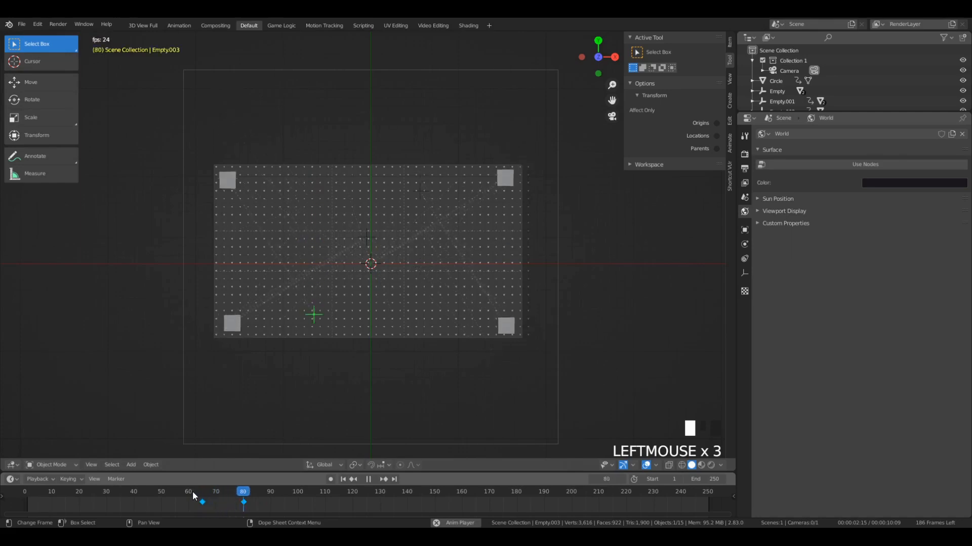
{"action": "key", "text": "space"}
{"action": "left_click", "coordinate": [231, 491]}
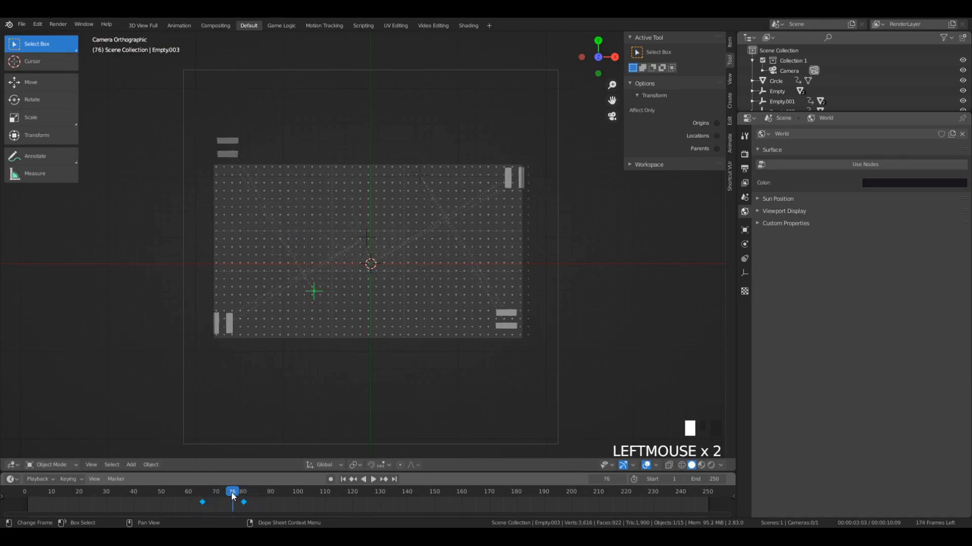
- At frame 76, lower Empty.003 until its planes sit in the grid's upper-left corner, and insert a LocRotScale keyframe
{"action": "key", "text": "g"}
{"action": "left_click", "coordinate": [255, 290]}
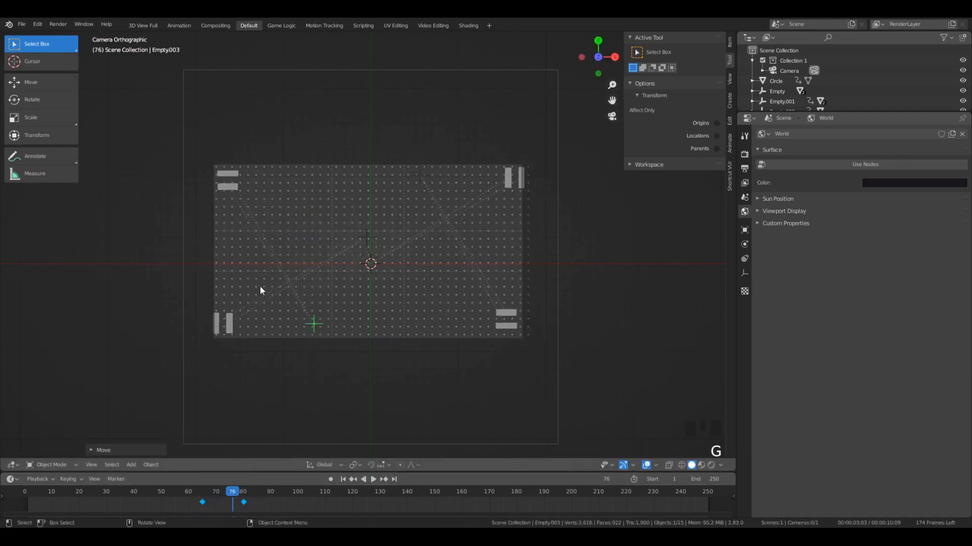
{"action": "key", "text": "i"}
- Replay the planes' corner-to-corner motion from around frame 65, switching to rendered shading with everything deselected
{"action": "left_click", "coordinate": [214, 489]}
{"action": "key", "text": "space"}
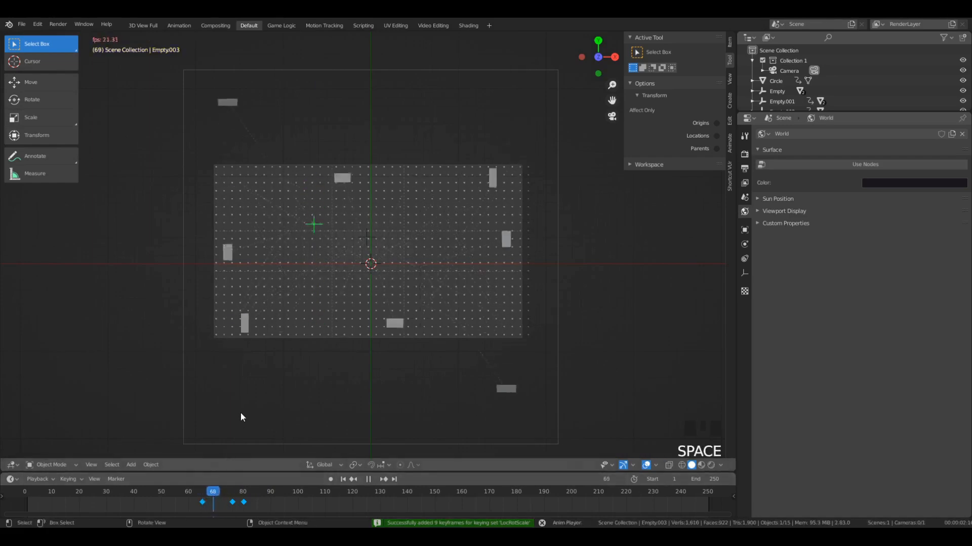
{"action": "left_click", "coordinate": [196, 493]}
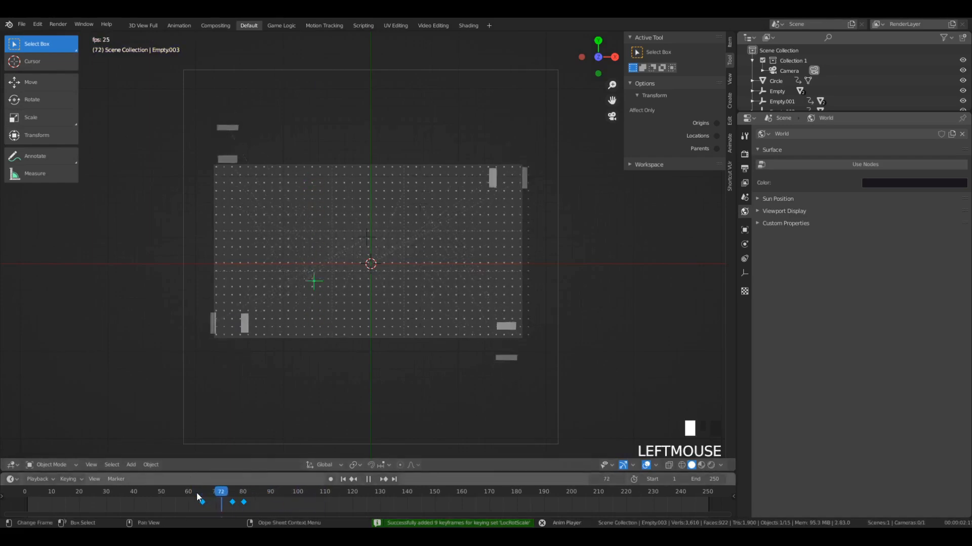
{"action": "key", "text": "z"}
{"action": "key", "text": "a"}
{"action": "key", "text": "a"}
{"action": "key", "text": "a"}
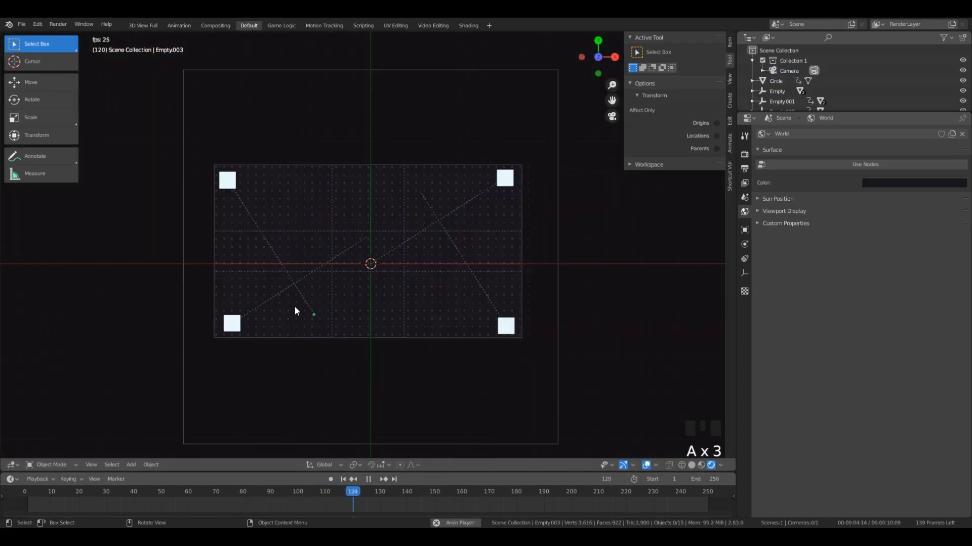
- Play the animation from the start of the timeline in rendered shading and inspect frame 109
{"action": "left_click", "coordinate": [27, 496]}
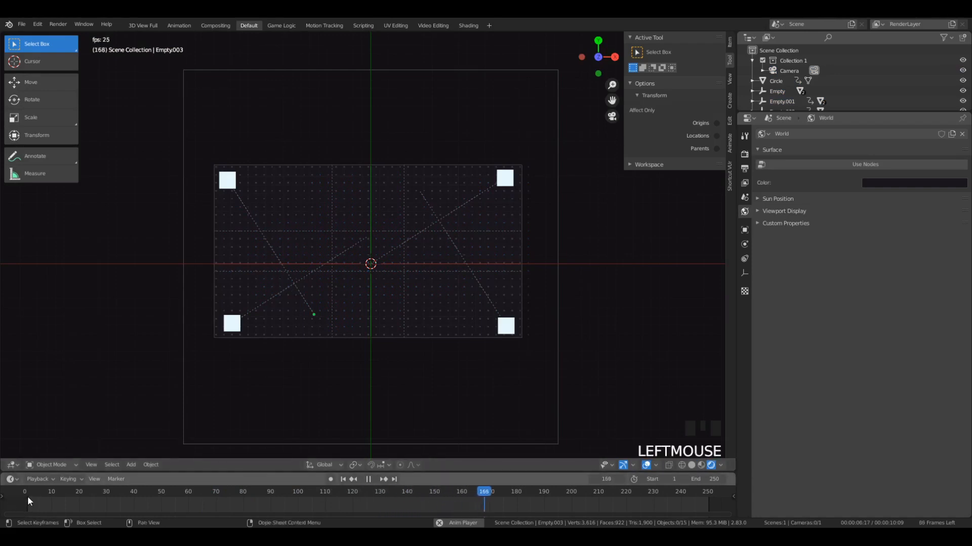
{"action": "left_click", "coordinate": [32, 491]}
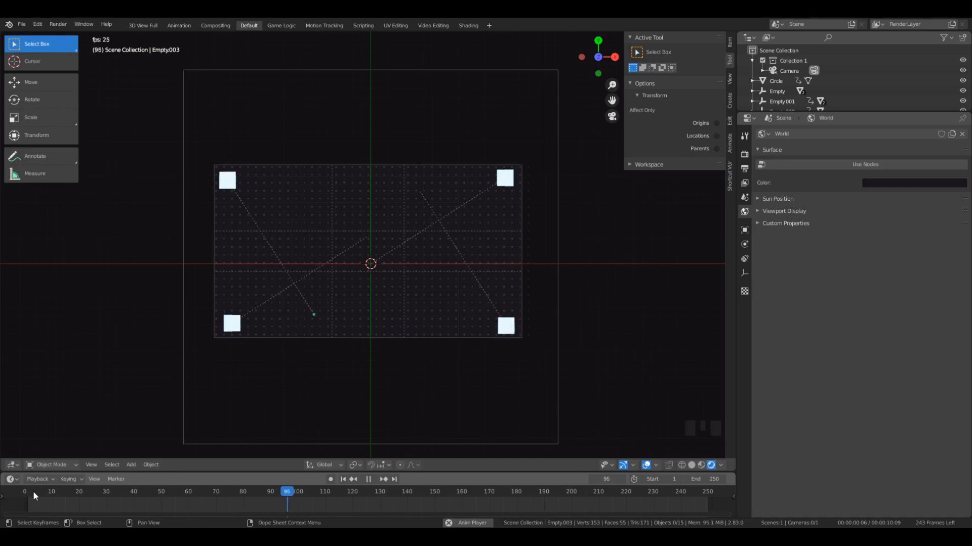
{"action": "left_click", "coordinate": [28, 495]}
{"action": "key", "text": "space"}
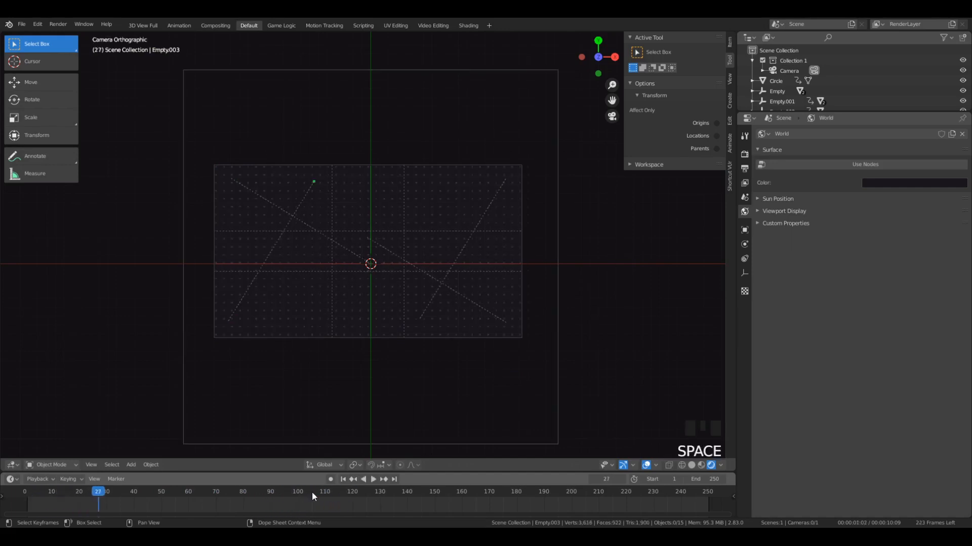
{"action": "left_click", "coordinate": [330, 502]}
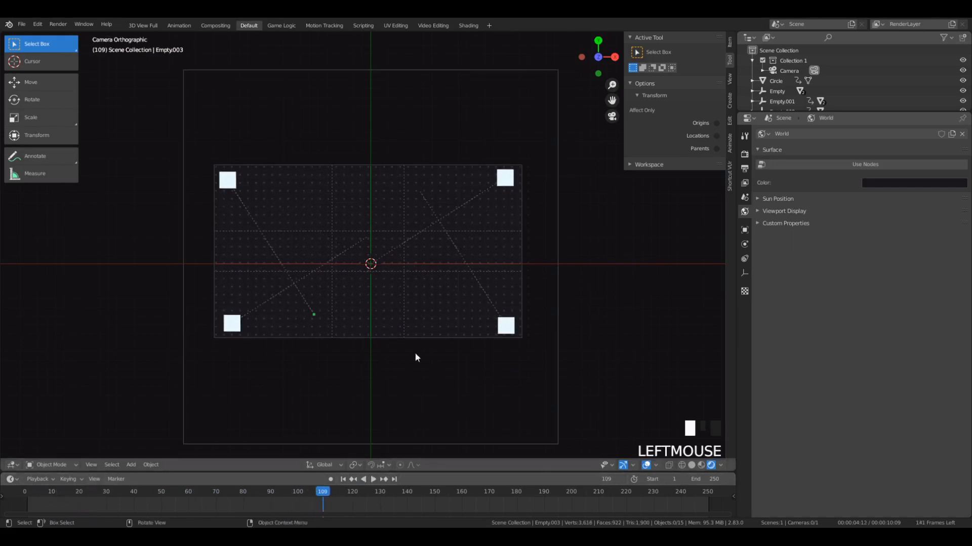
- Return to solid shading, replay the animation from around frames 90 and 80, and stop at frame 100
{"action": "key", "text": "z"}
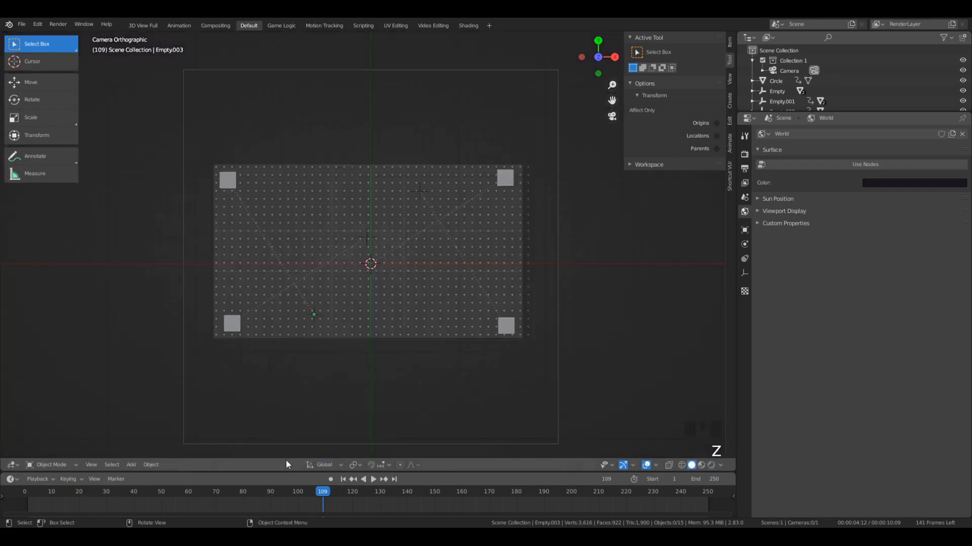
{"action": "left_click", "coordinate": [279, 484]}
{"action": "left_click", "coordinate": [271, 491]}
{"action": "key", "text": "space"}
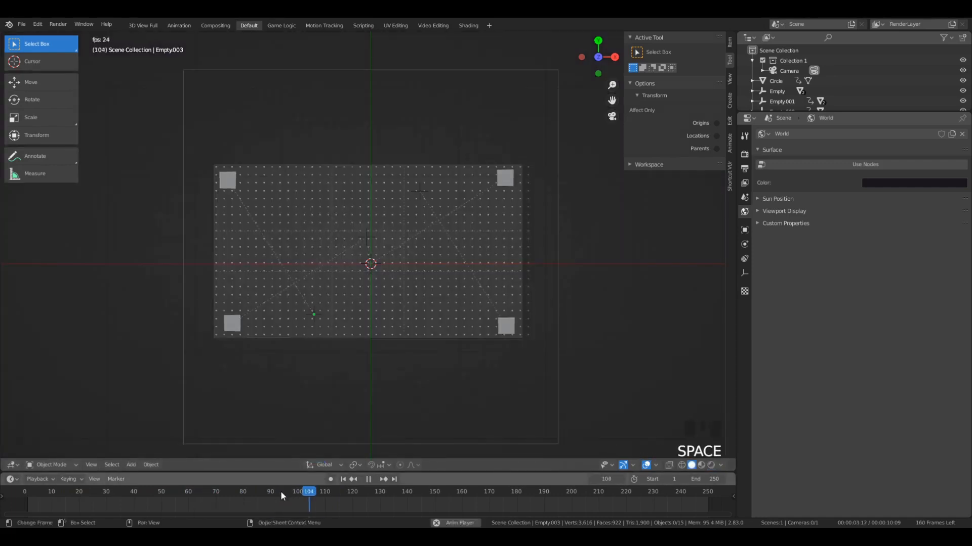
{"action": "key", "text": "space"}
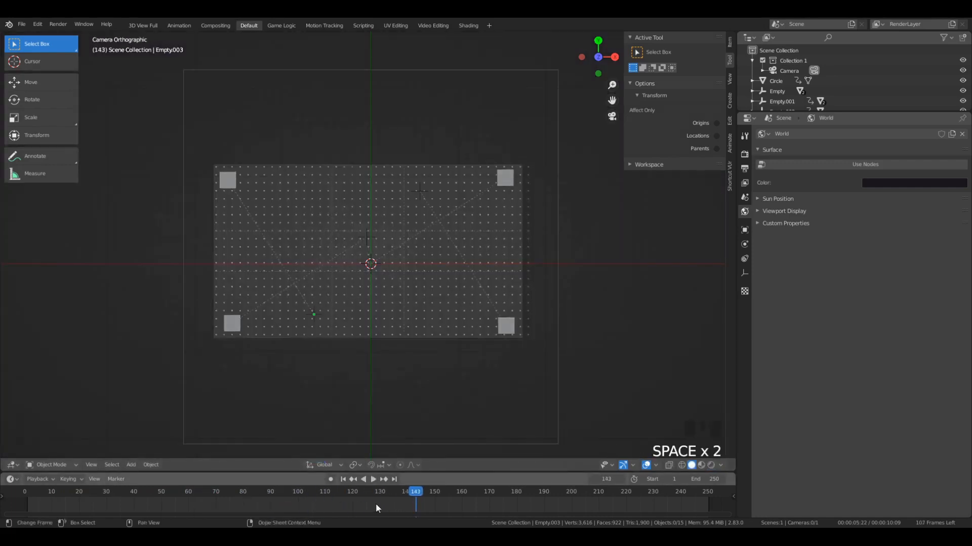
{"action": "left_click", "coordinate": [245, 491]}
{"action": "key", "text": "space"}
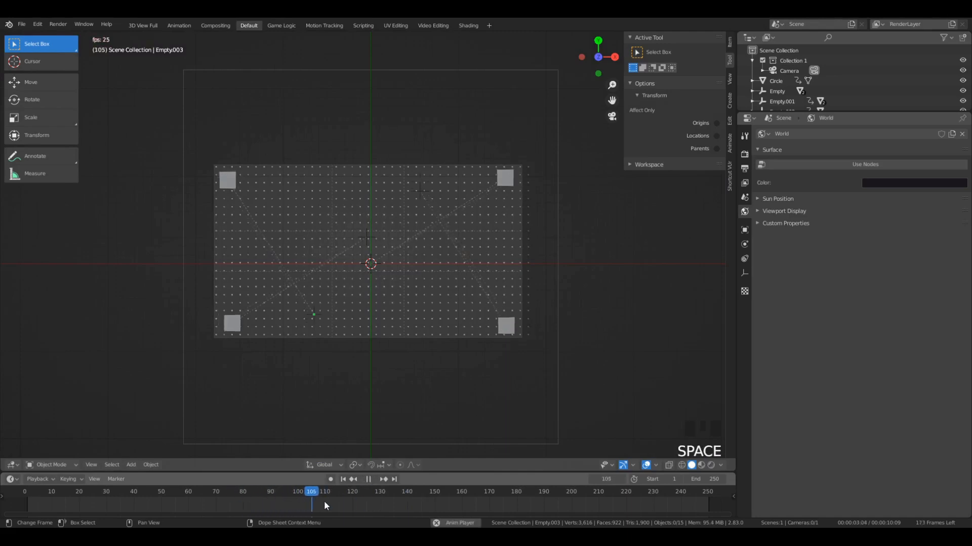
{"action": "key", "text": "space"}
{"action": "left_click", "coordinate": [292, 491]}
{"action": "left_click_drag", "start_coordinate": [293, 495], "coordinate": [299, 496]}
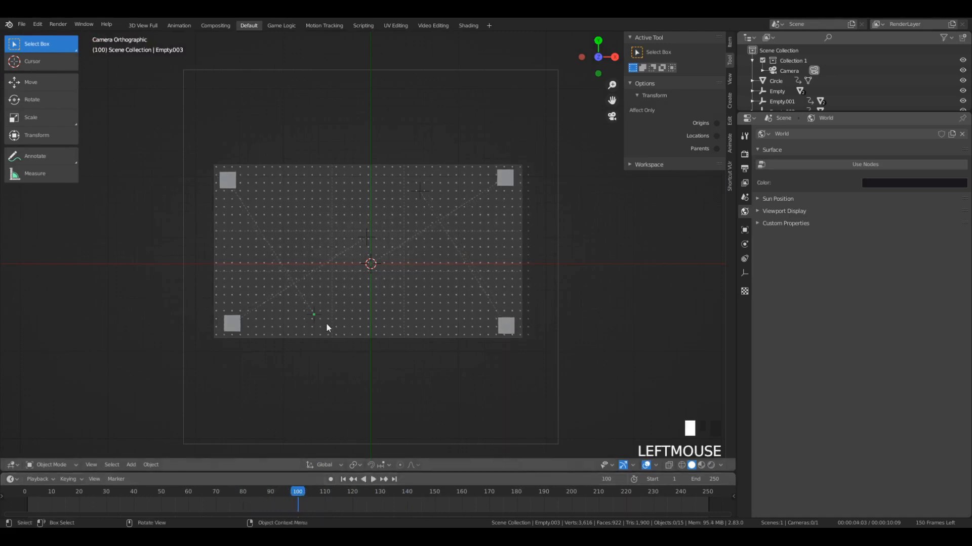
- Select Empty.003, play on from just past its last keyframe, and stop at frame 90
{"action": "left_click", "coordinate": [314, 314]}
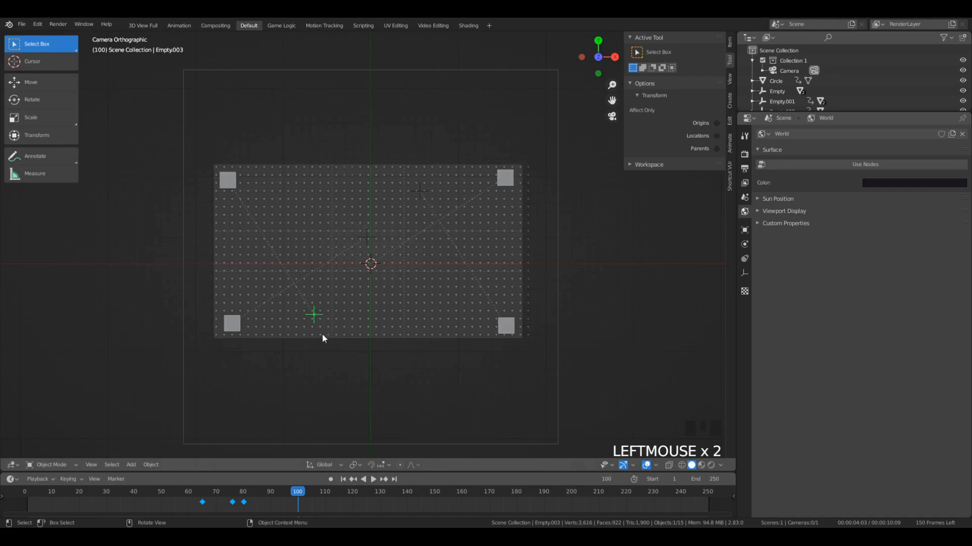
{"action": "left_click_drag", "start_coordinate": [295, 492], "coordinate": [246, 494]}
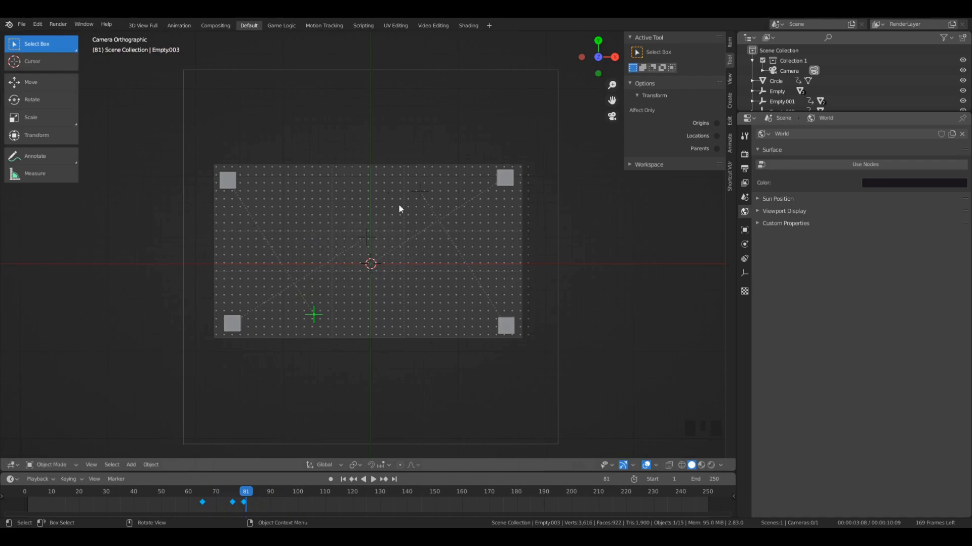
{"action": "left_click", "coordinate": [247, 497]}
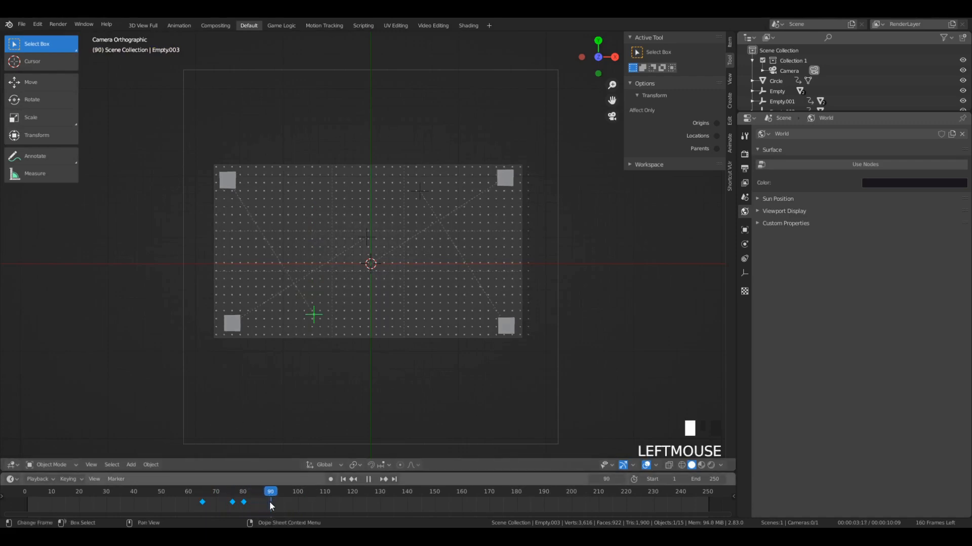
{"action": "key", "text": "space"}
- Select all four empties and insert a LocRotScale keyframe at frame 90, returning to the camera view
{"action": "left_click", "coordinate": [385, 238], "text": "shift"}
{"action": "middle_click_drag", "start_coordinate": [386, 238], "coordinate": [295, 265]}
{"action": "key", "text": "a"}
{"action": "left_click", "coordinate": [403, 228]}
{"action": "left_click", "coordinate": [415, 219], "text": "shift"}
{"action": "left_click", "coordinate": [297, 266], "text": "shift"}
{"action": "middle_click_drag", "start_coordinate": [394, 275], "coordinate": [325, 291]}
{"action": "left_click", "coordinate": [384, 256], "text": "shift"}
{"action": "key", "text": "KP_7"}
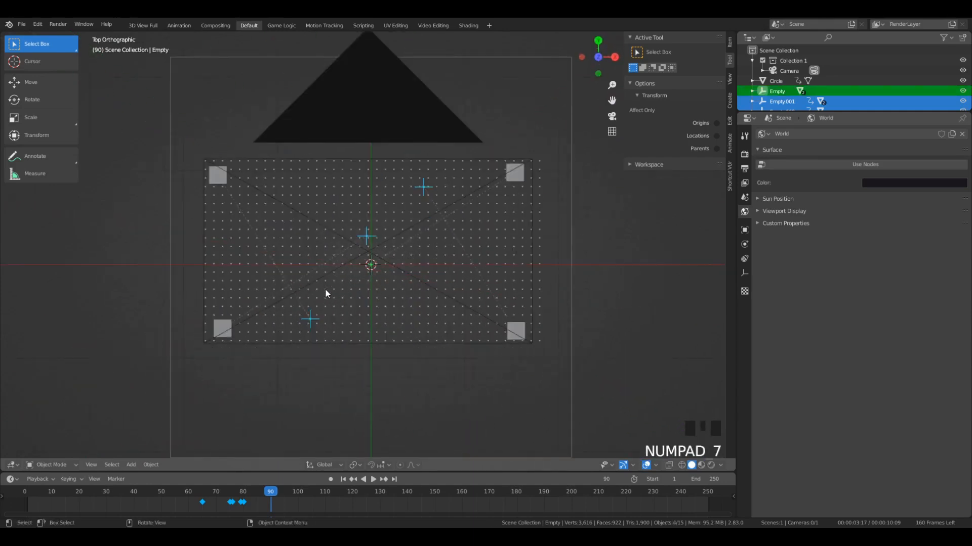
{"action": "key", "text": "i"}
{"action": "key", "text": "KP_0"}
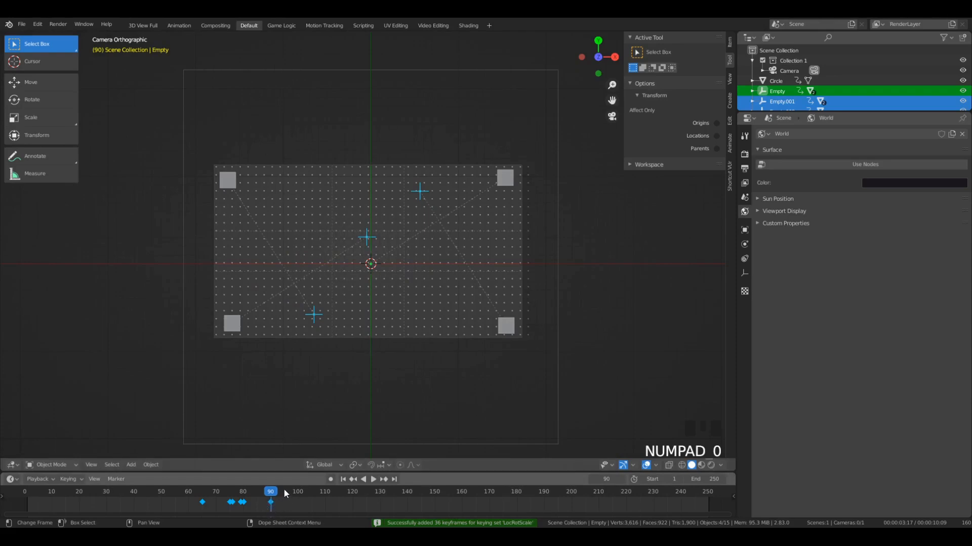
- At frame 95, scale the four empties up so the corner planes move outside the dot grid, and insert a keyframe
{"action": "left_click_drag", "start_coordinate": [284, 490], "coordinate": [283, 499]}
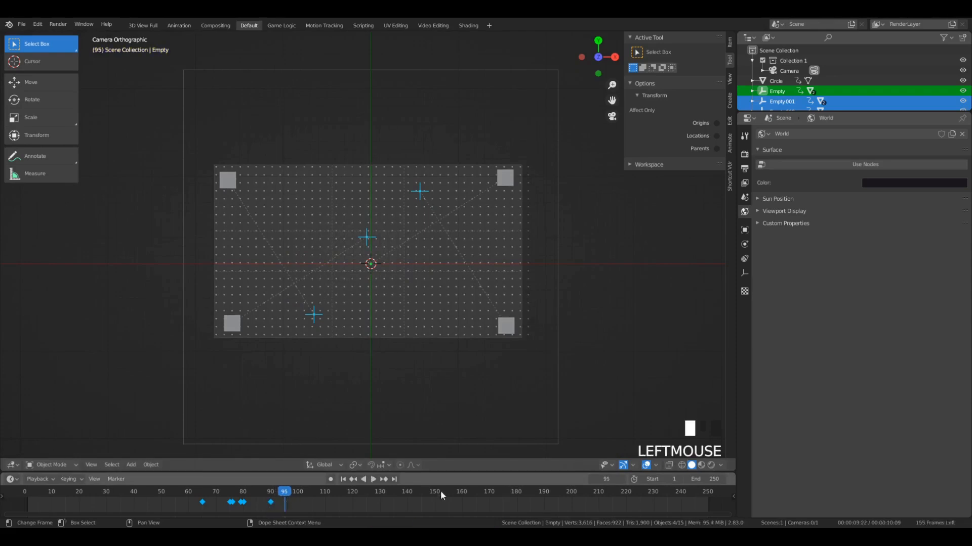
{"action": "key", "text": "s"}
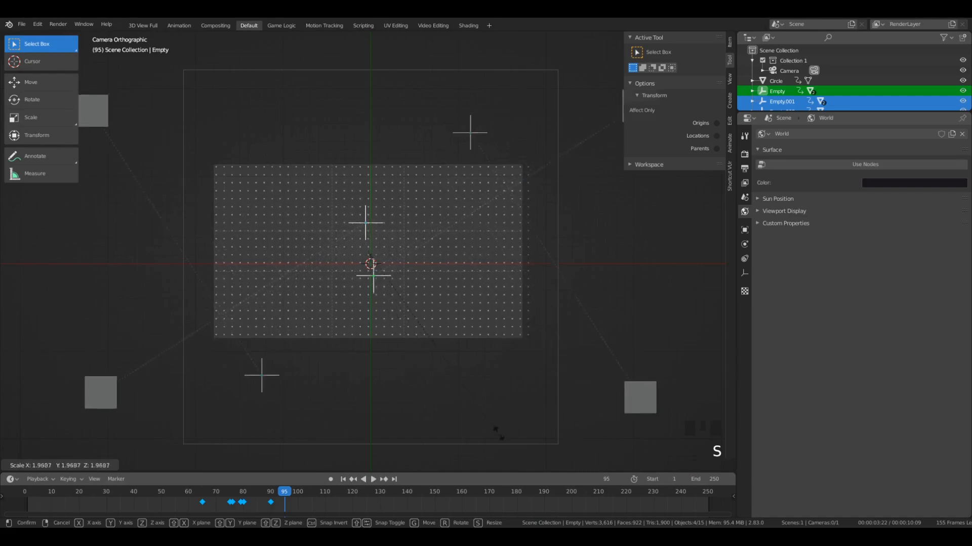
{"action": "left_click", "coordinate": [467, 387]}
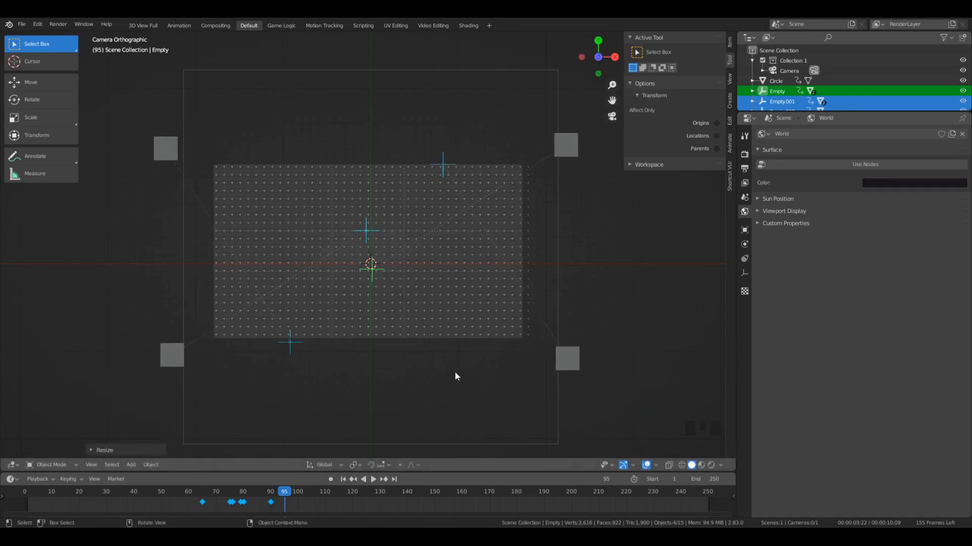
{"action": "key", "text": "i"}
- Play the animation past frame 95 to examine the planes' outward motion in close-up
{"action": "left_click_drag", "start_coordinate": [283, 491], "coordinate": [329, 496]}
{"action": "key", "text": "space"}
{"action": "scroll", "coordinate": [292, 506], "scroll_direction": "up", "scroll_amount": 1}
{"action": "scroll", "coordinate": [381, 289], "scroll_direction": "up", "scroll_amount": 2}
{"action": "key", "text": "space"}
- Box-select all the planes and their empties in perspective view, and try hiding them before unhiding them
{"action": "middle_click_drag", "start_coordinate": [388, 318], "coordinate": [384, 218]}
{"action": "scroll", "coordinate": [329, 253], "scroll_direction": "down", "scroll_amount": 2}
{"action": "key", "text": "b"}
{"action": "mouse_move", "coordinate": [168, 219]}
{"action": "left_mouse_down"}
{"action": "mouse_move", "coordinate": [480, 283]}
{"action": "mouse_move", "coordinate": [546, 279]}
{"action": "left_mouse_up"}
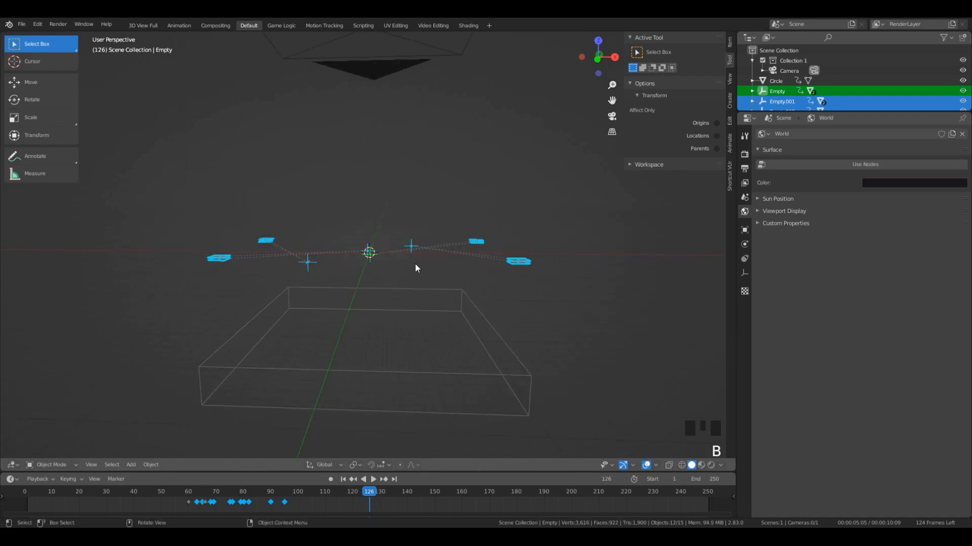
{"action": "key", "text": "h"}
{"action": "middle_click_drag", "start_coordinate": [412, 261], "coordinate": [408, 276]}
{"action": "key", "text": "alt+h"}
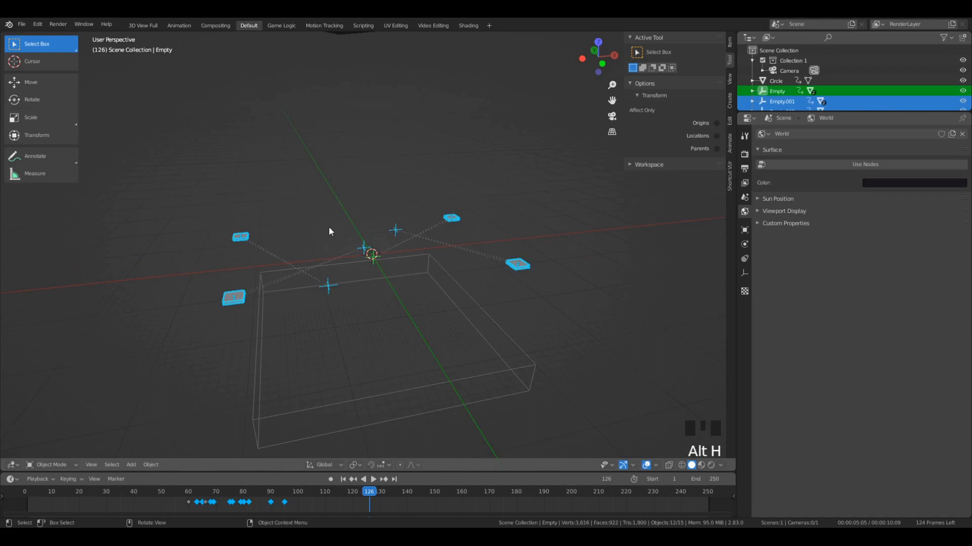
- Hide the planes and empties to view the bare grid from the camera in rendered shading, and unhide them
{"action": "key", "text": "h"}
{"action": "key", "text": "KP_0"}
{"action": "key", "text": "z"}
{"action": "left_click", "coordinate": [309, 114]}
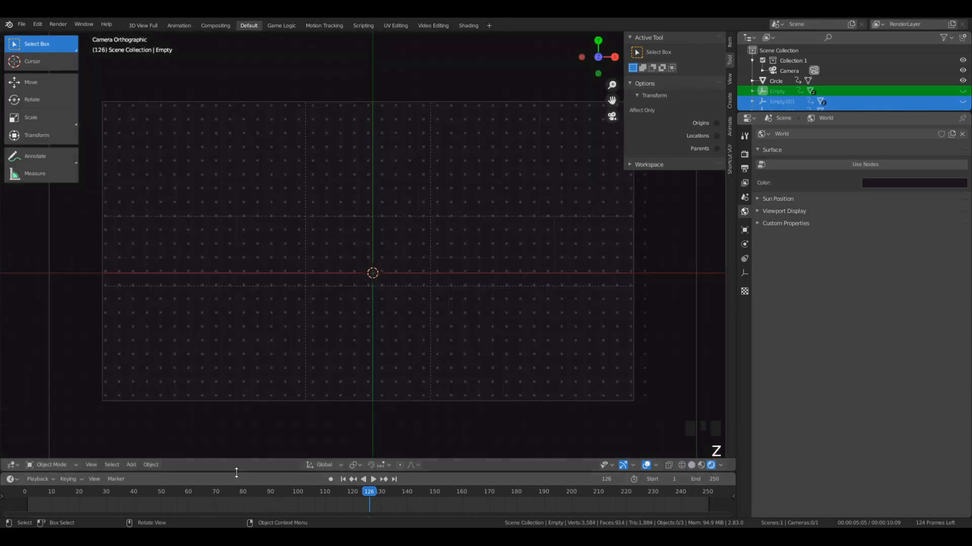
{"action": "key", "text": "alt+h"}
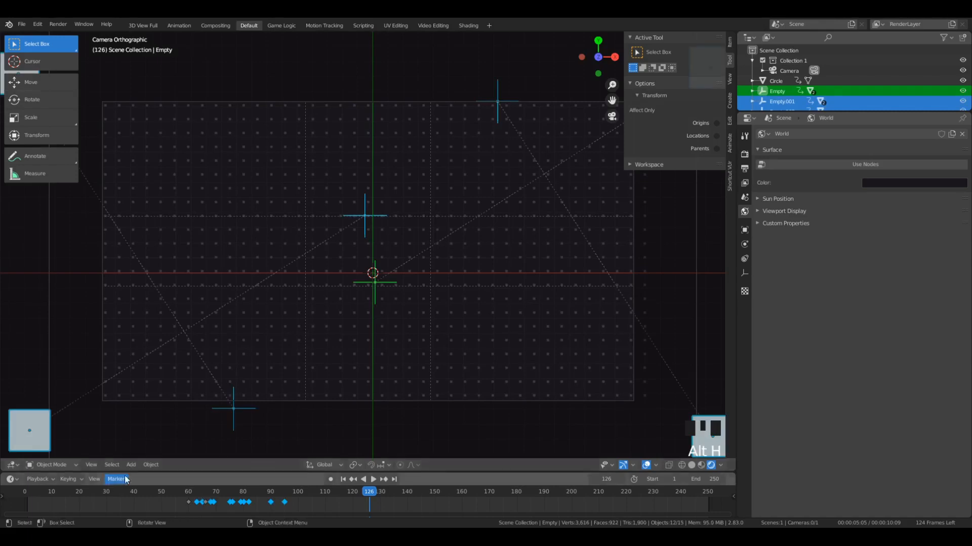
- Play the animation from near the start with everything deselected, and stop at frame 110 to inspect the scattered planes
{"action": "left_click", "coordinate": [47, 496]}
{"action": "key", "text": "space"}
{"action": "key", "text": "a"}
{"action": "key", "text": "a"}
{"action": "key", "text": "a"}
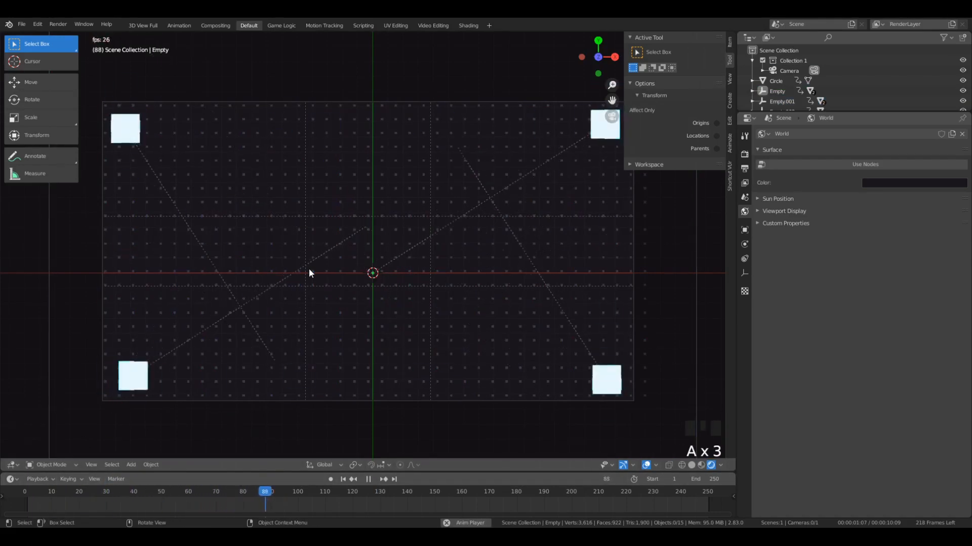
{"action": "key", "text": "space"}
{"action": "scroll", "coordinate": [573, 160], "scroll_direction": "up", "scroll_amount": 3}
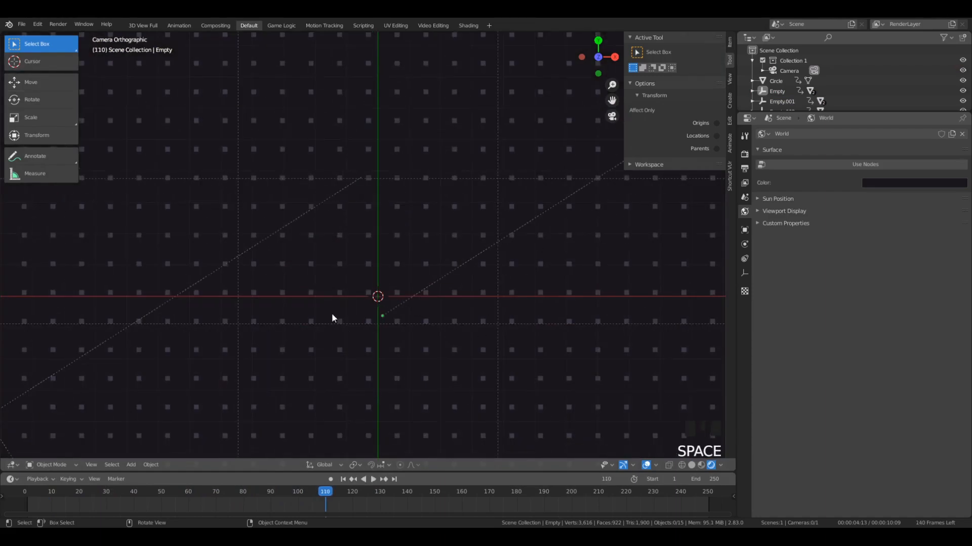
{"action": "scroll", "coordinate": [332, 317], "scroll_direction": "down", "scroll_amount": 6}
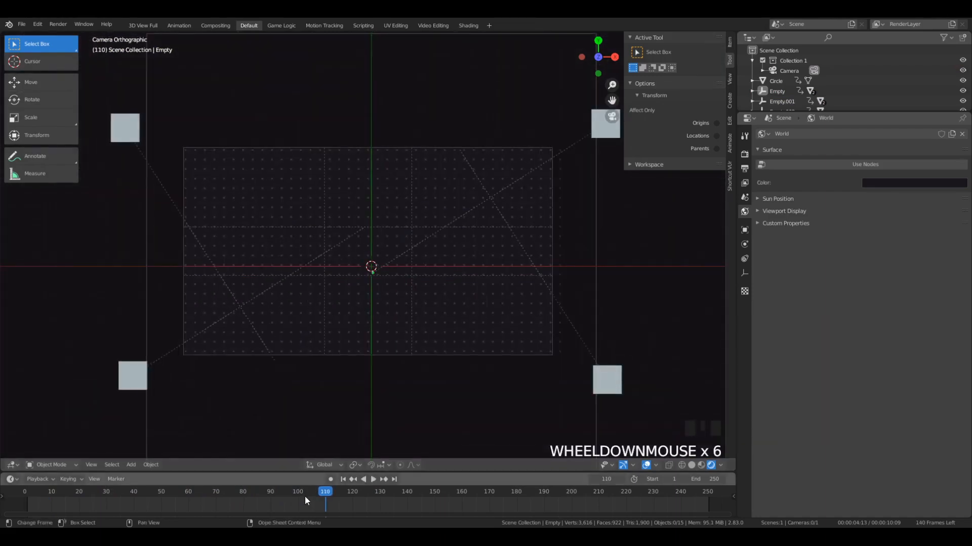
- Replay the animation from just past frame 95, and move the playhead to frame 130
{"action": "mouse_move", "coordinate": [303, 496]}
{"action": "left_mouse_down"}
{"action": "mouse_move", "coordinate": [260, 496]}
{"action": "mouse_move", "coordinate": [287, 496]}
{"action": "mouse_move", "coordinate": [299, 509]}
{"action": "mouse_move", "coordinate": [290, 493]}
{"action": "left_mouse_up"}
{"action": "key", "text": "space"}
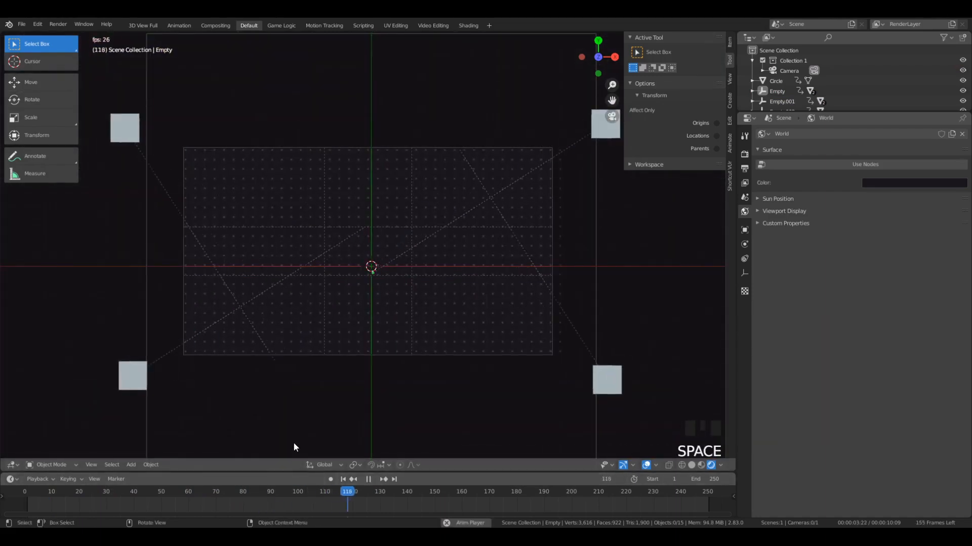
{"action": "key", "text": "space"}
{"action": "left_click_drag", "start_coordinate": [395, 494], "coordinate": [380, 510]}
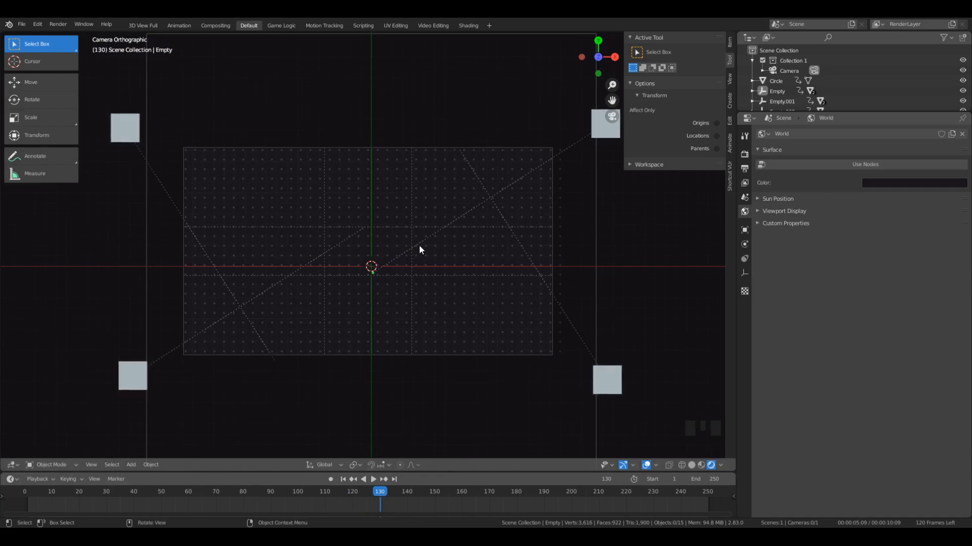
{"action": "key", "text": "shift+a"}
{"action": "mouse_move", "coordinate": [372, 145]}
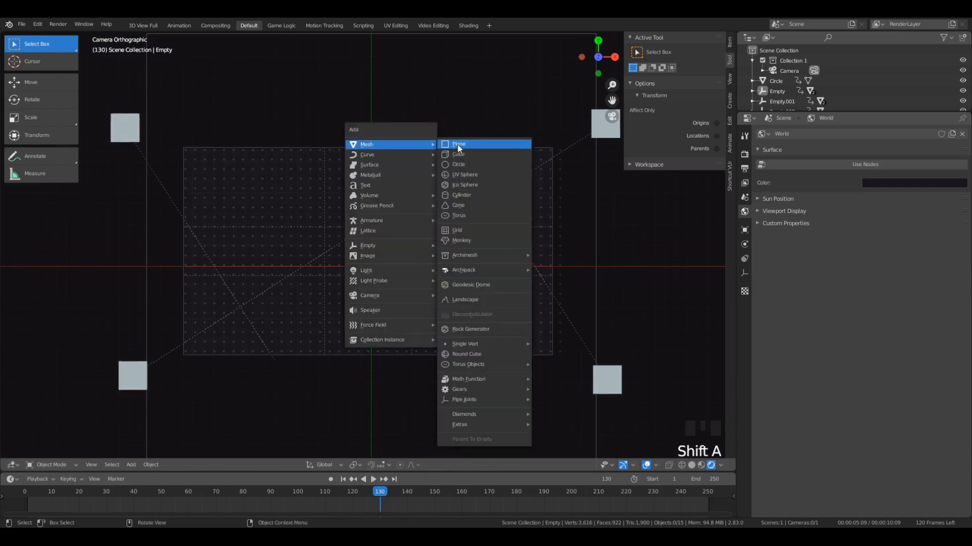
{"action": "left_click", "coordinate": [457, 145]}
{"action": "key", "text": "s"}
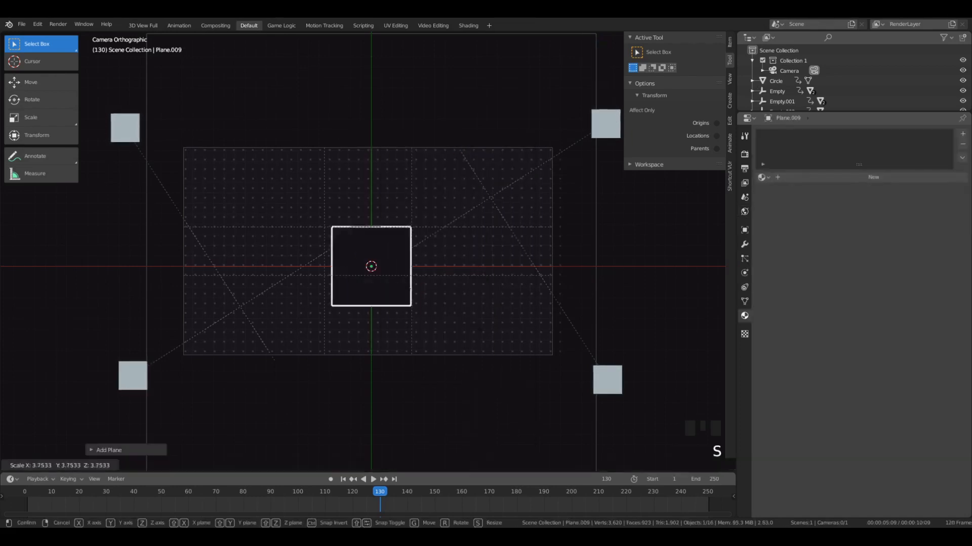
{"action": "left_click", "coordinate": [454, 342]}
{"action": "middle_click_drag", "start_coordinate": [453, 342], "coordinate": [457, 263]}
{"action": "key", "text": "g"}
{"action": "right_click", "coordinate": [460, 278]}
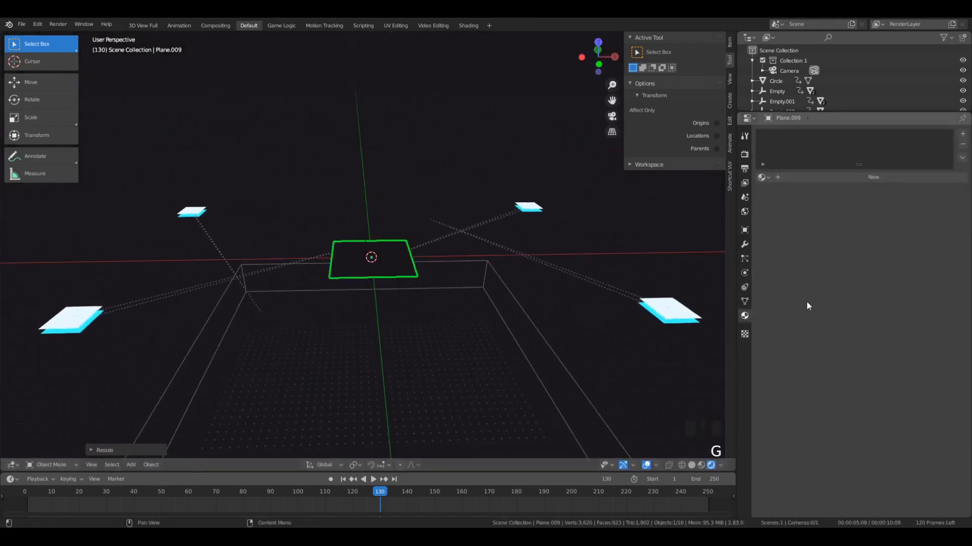
{"action": "left_click", "coordinate": [806, 177]}
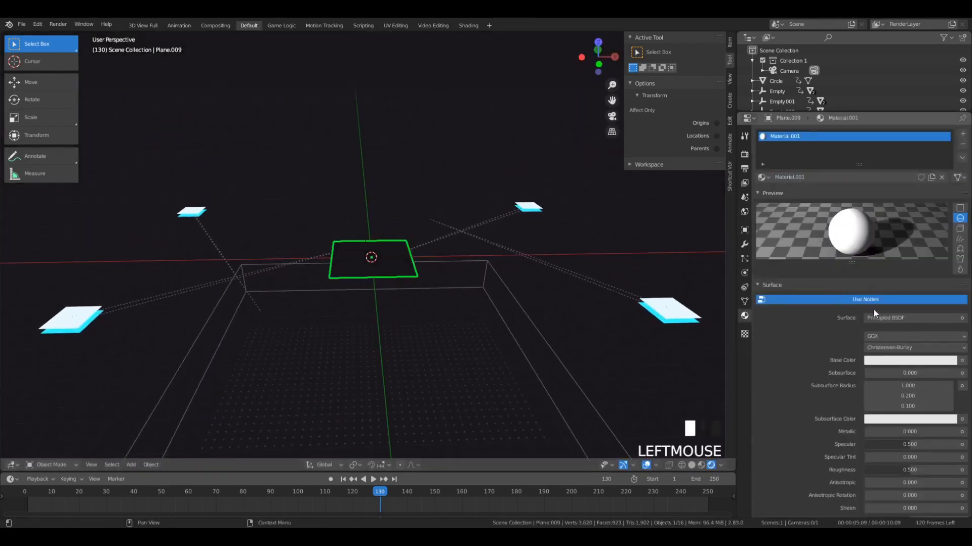
{"action": "left_click", "coordinate": [761, 177]}
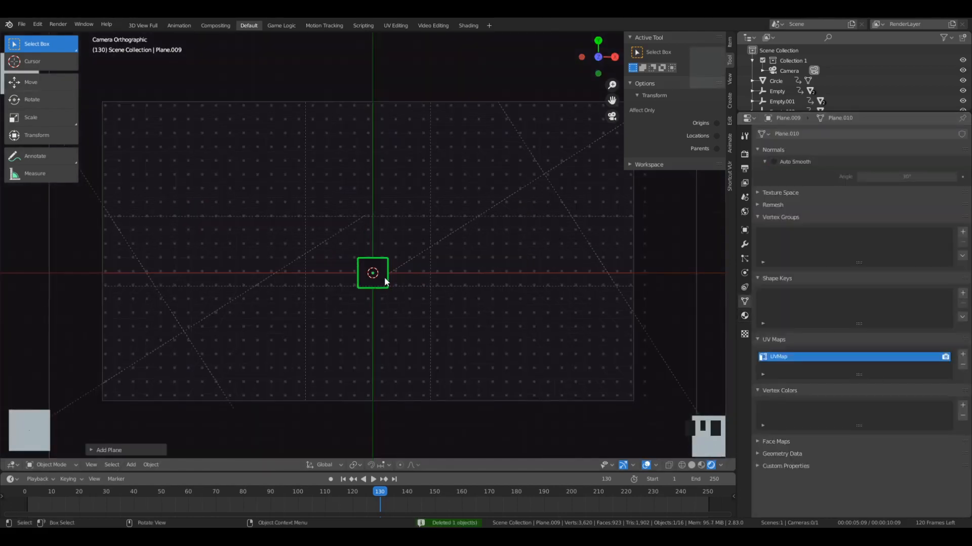
- Raise the new central plane above the grid, and shift it slightly upward along Y in camera view
{"action": "key", "text": "s"}
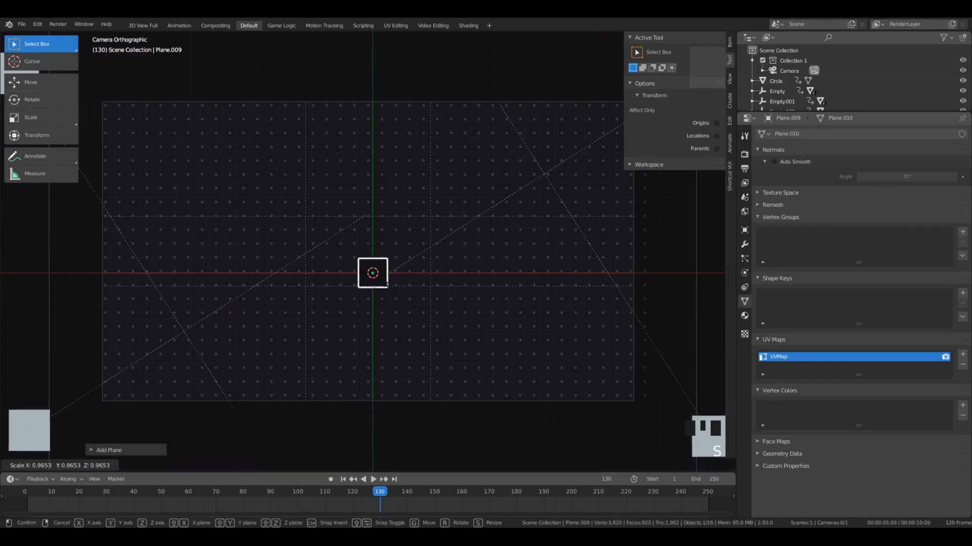
{"action": "left_click", "coordinate": [402, 245]}
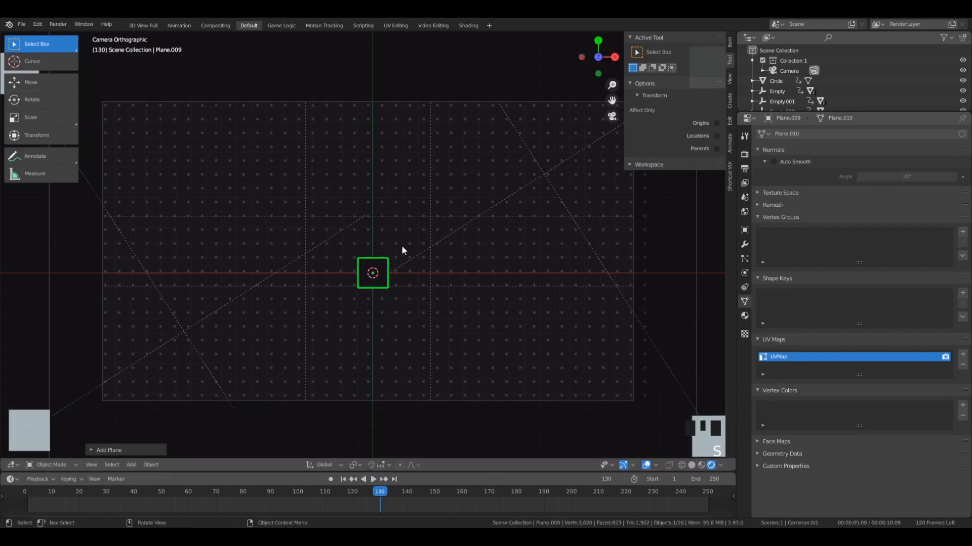
{"action": "middle_click_drag", "start_coordinate": [463, 376], "coordinate": [448, 324]}
{"action": "key", "text": "g"}
{"action": "left_click", "coordinate": [446, 303]}
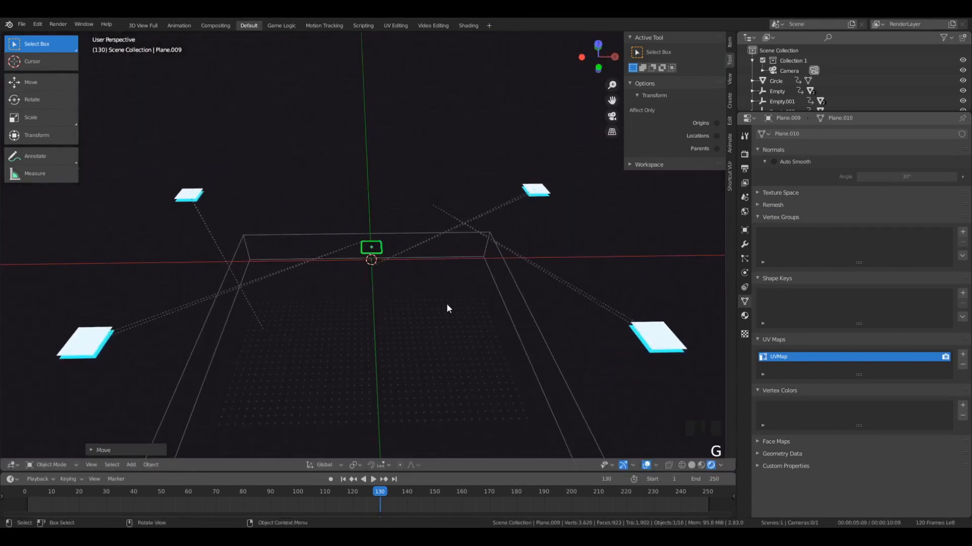
{"action": "key", "text": "KP_0"}
{"action": "key", "text": "g"}
{"action": "key", "text": "y"}
{"action": "left_click", "coordinate": [420, 322]}
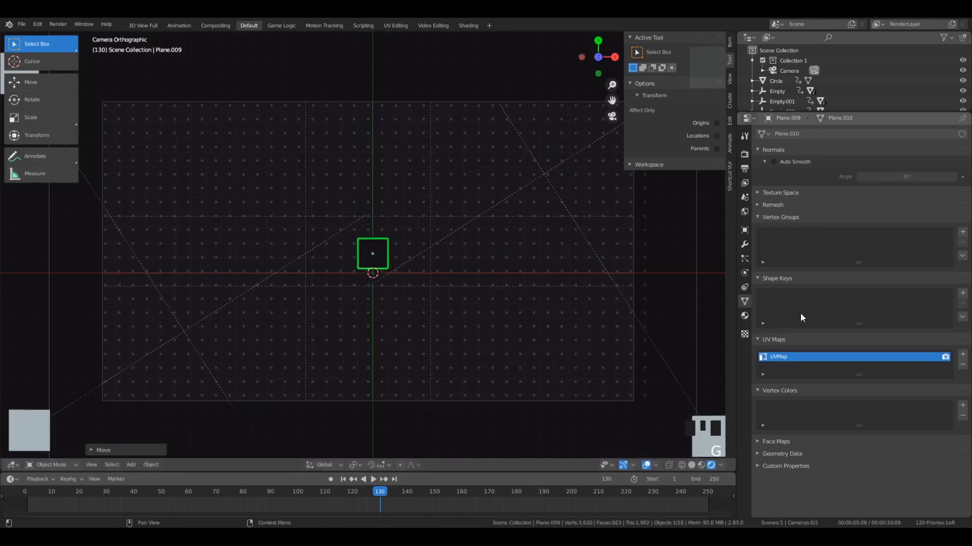
- Assign the existing white material to the new central plane
{"action": "left_click", "coordinate": [747, 317]}
{"action": "left_click", "coordinate": [763, 177]}
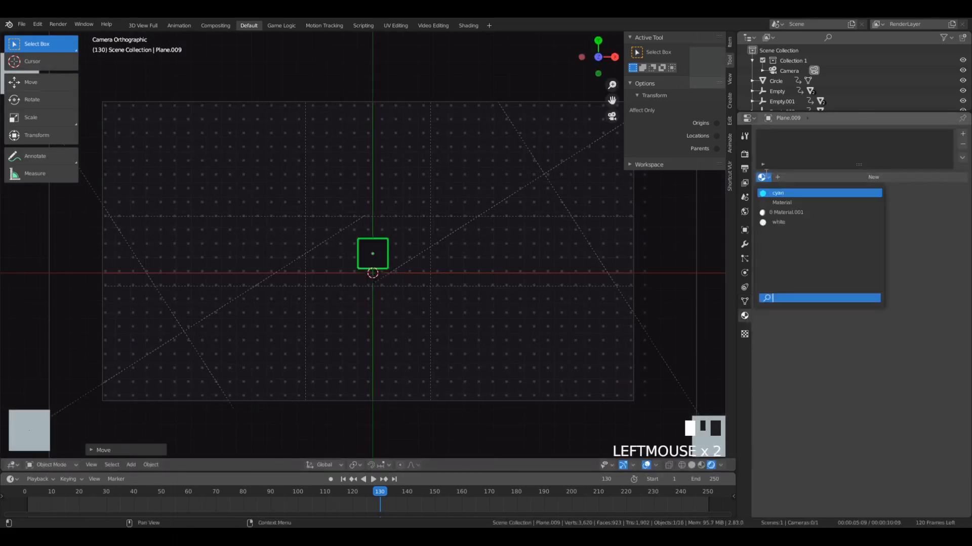
{"action": "left_click", "coordinate": [773, 222]}
- Scale up the white central plane to several times its size and adjust its position along Y by about 0.1
{"action": "key", "text": "s"}
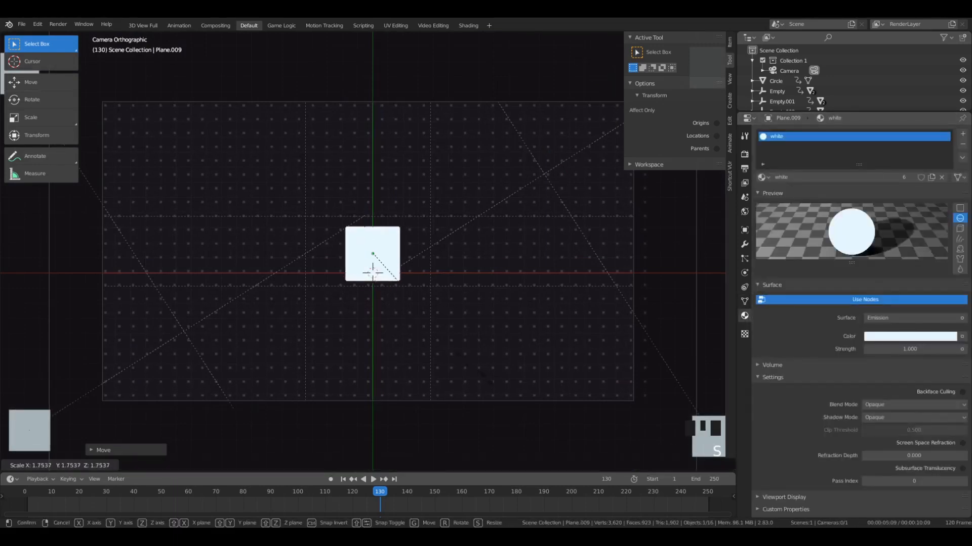
{"action": "left_click", "coordinate": [435, 342]}
{"action": "key", "text": "s"}
{"action": "left_click", "coordinate": [438, 346]}
{"action": "key", "text": "g"}
{"action": "key", "text": "y"}
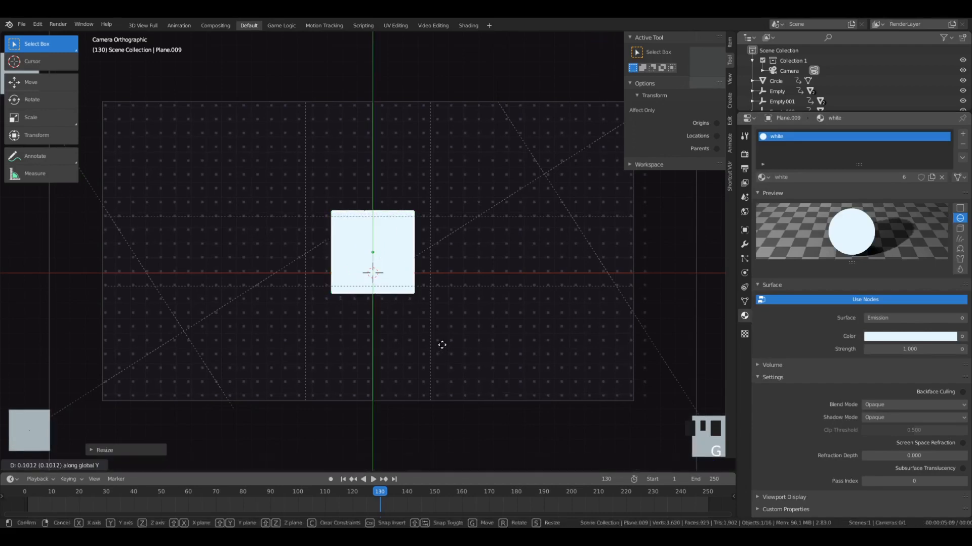
{"action": "left_click", "coordinate": [441, 345]}
- Enlarge the white plane slightly further and reposition it near the middle of the camera frame
{"action": "key", "text": "s"}
{"action": "left_click", "coordinate": [446, 248]}
{"action": "key", "text": "g"}
{"action": "key", "text": "x"}
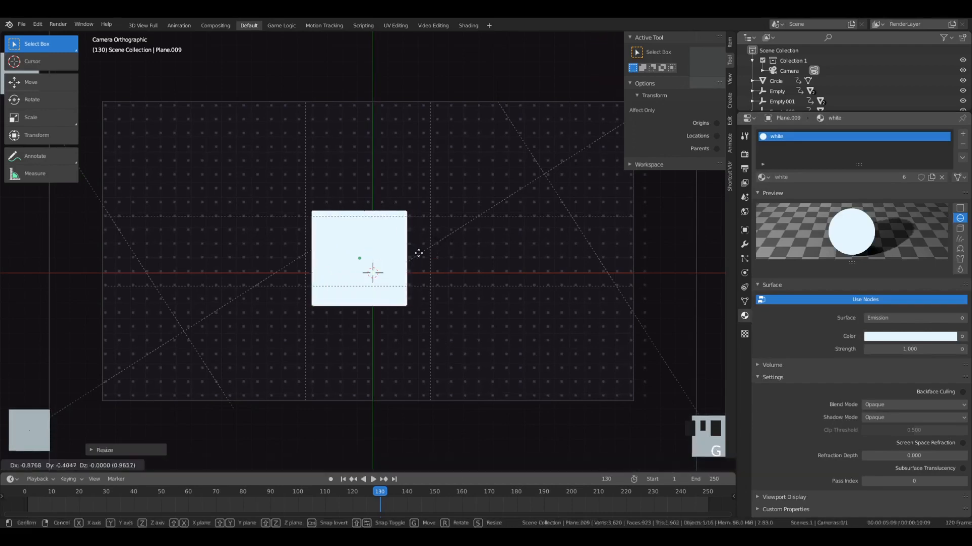
{"action": "left_click", "coordinate": [429, 248]}
{"action": "key", "text": "s"}
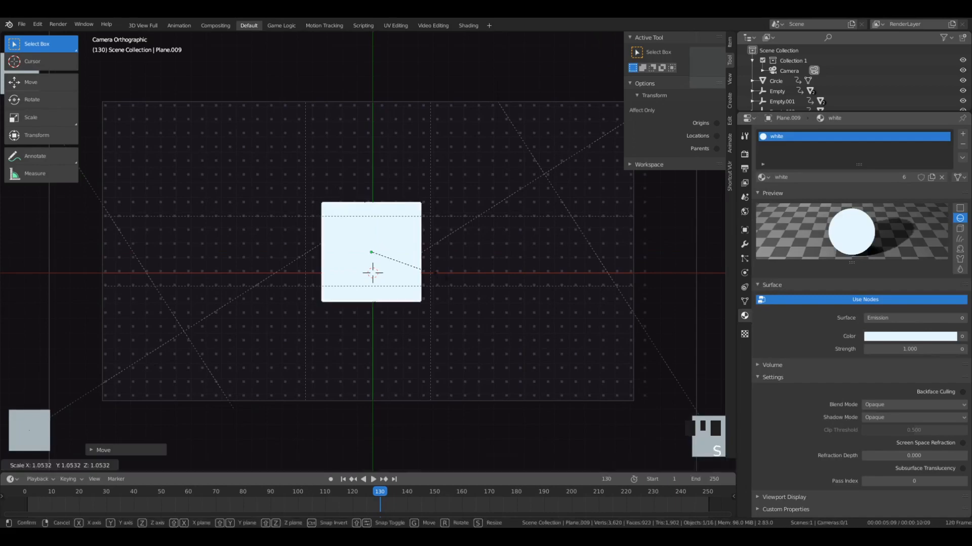
{"action": "left_click", "coordinate": [480, 217]}
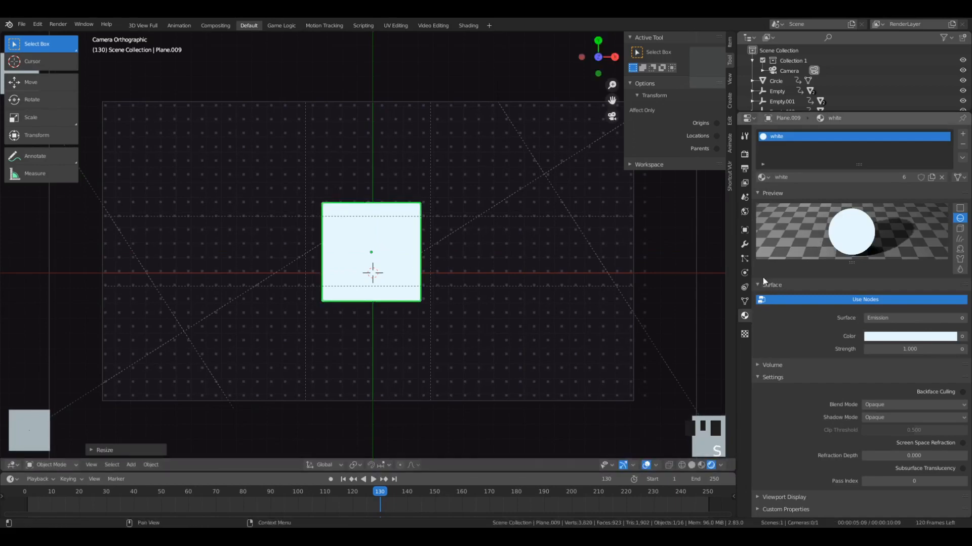
- Add a Basis shape key to the central plane
{"action": "left_click", "coordinate": [745, 301]}
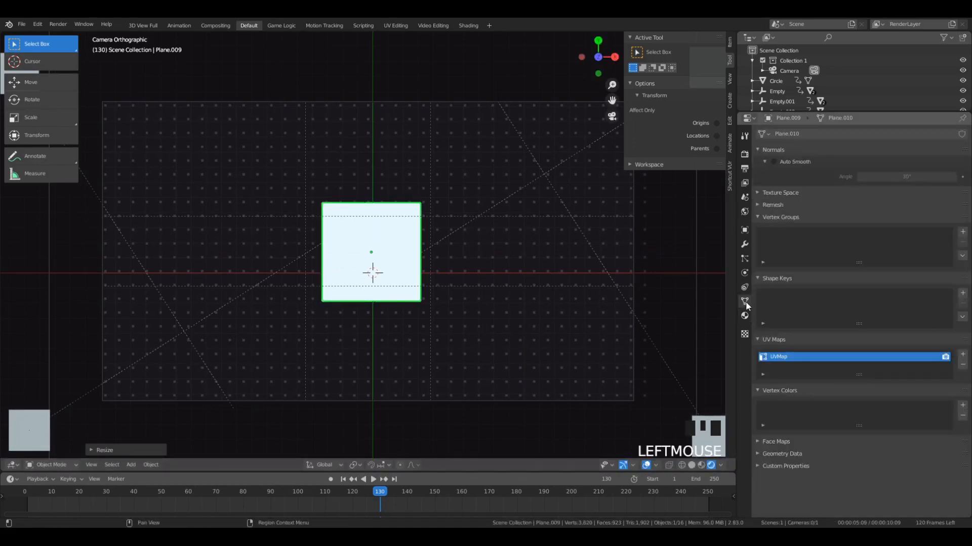
{"action": "left_click", "coordinate": [962, 294]}
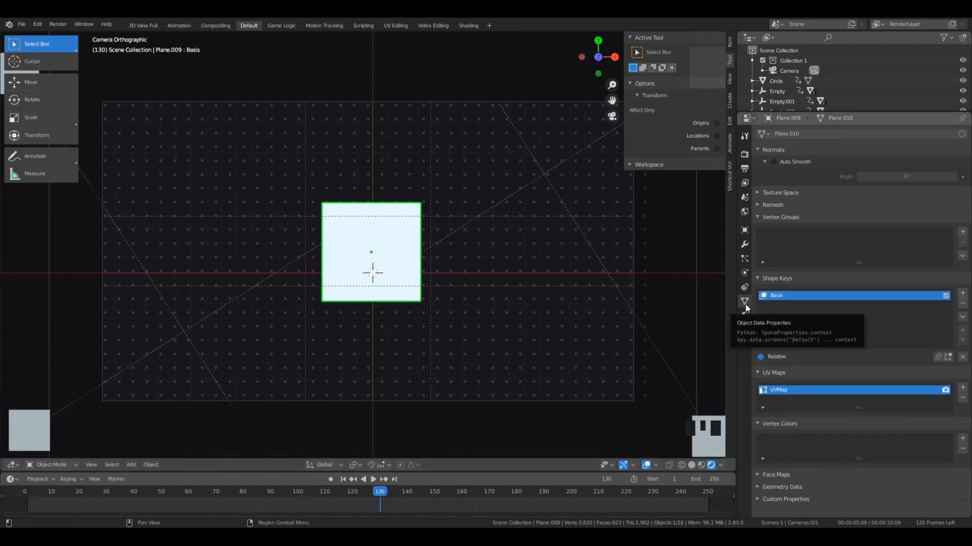
{"action": "left_click", "coordinate": [50, 461]}
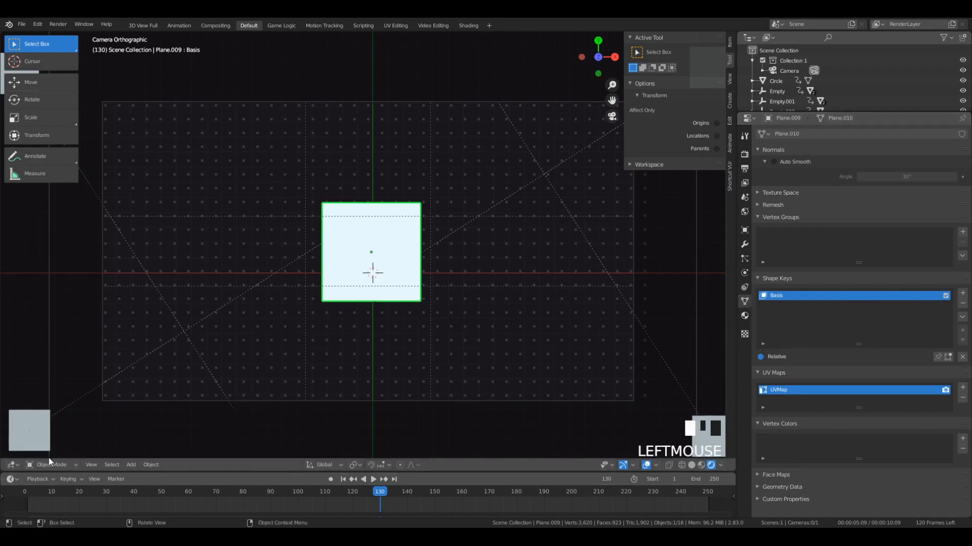
{"action": "left_click", "coordinate": [50, 464]}
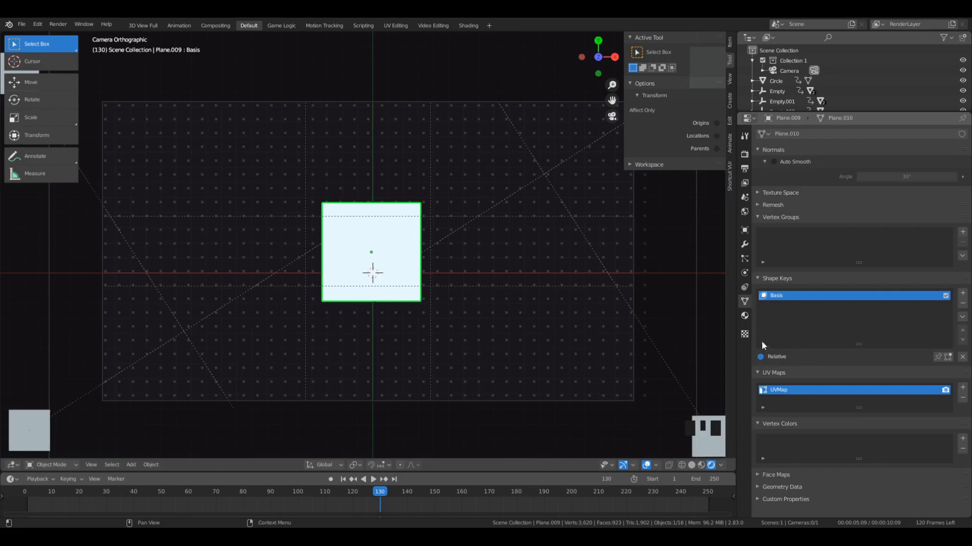
- Try pulling the plane's upper-right vertex inward on the Basis shape key, and undo the move
{"action": "key", "text": "Tab"}
{"action": "left_click", "coordinate": [420, 208]}
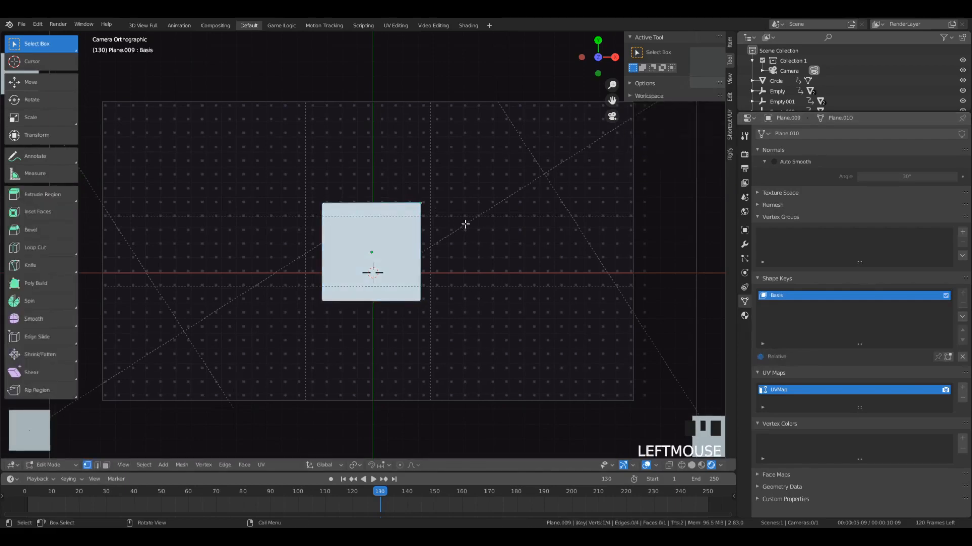
{"action": "scroll", "coordinate": [465, 224], "scroll_direction": "up", "scroll_amount": 4}
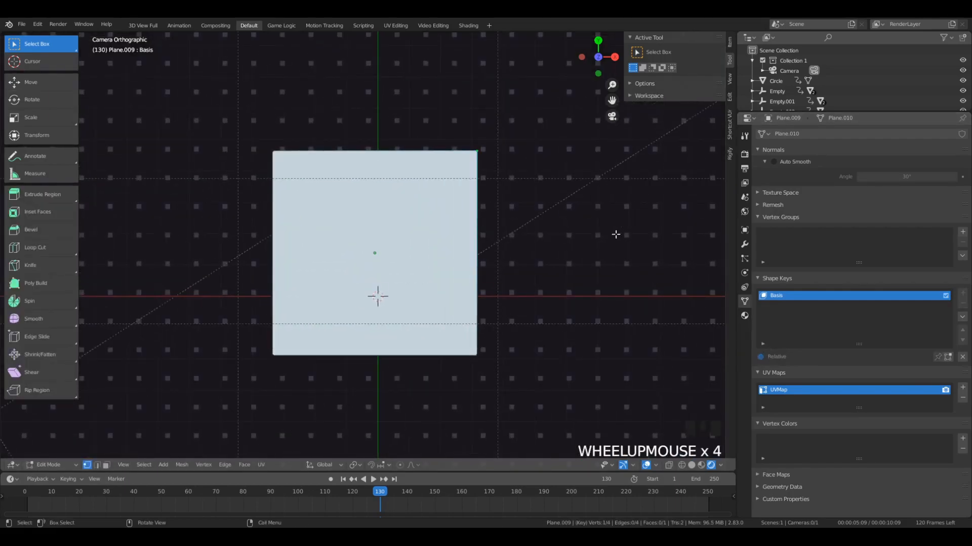
{"action": "key", "text": "g"}
{"action": "left_click", "coordinate": [506, 271]}
{"action": "key", "text": "Tab"}
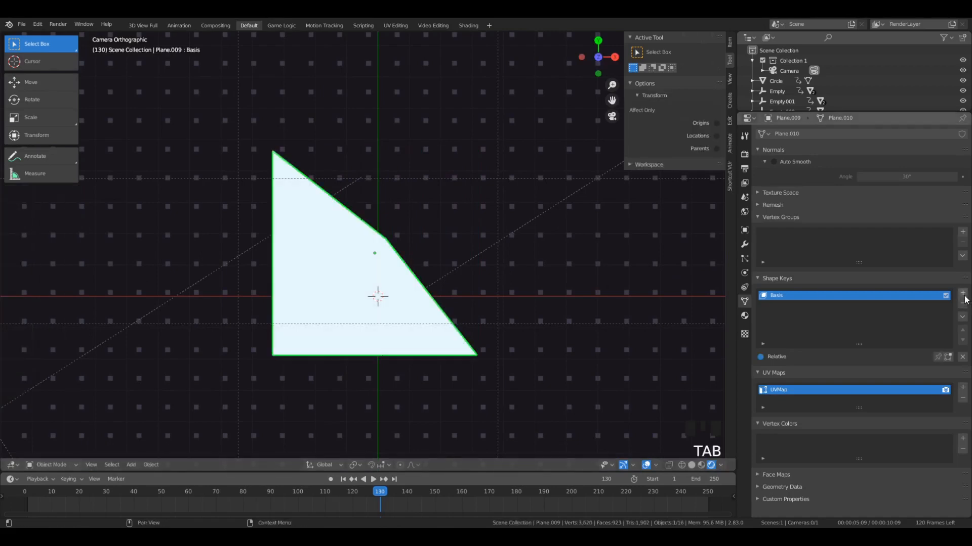
{"action": "key", "text": "ctrl+z"}
{"action": "key", "text": "ctrl+z"}
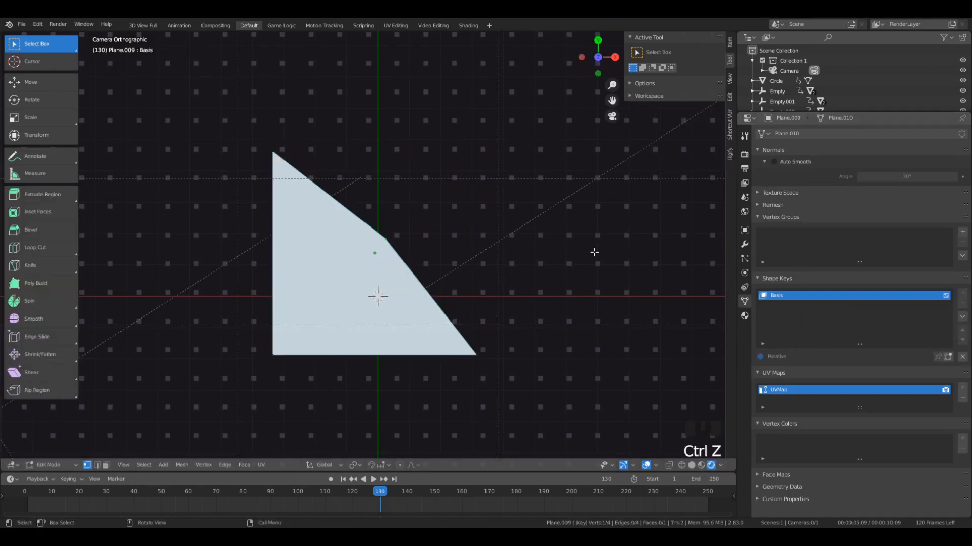
{"action": "key", "text": "Tab"}
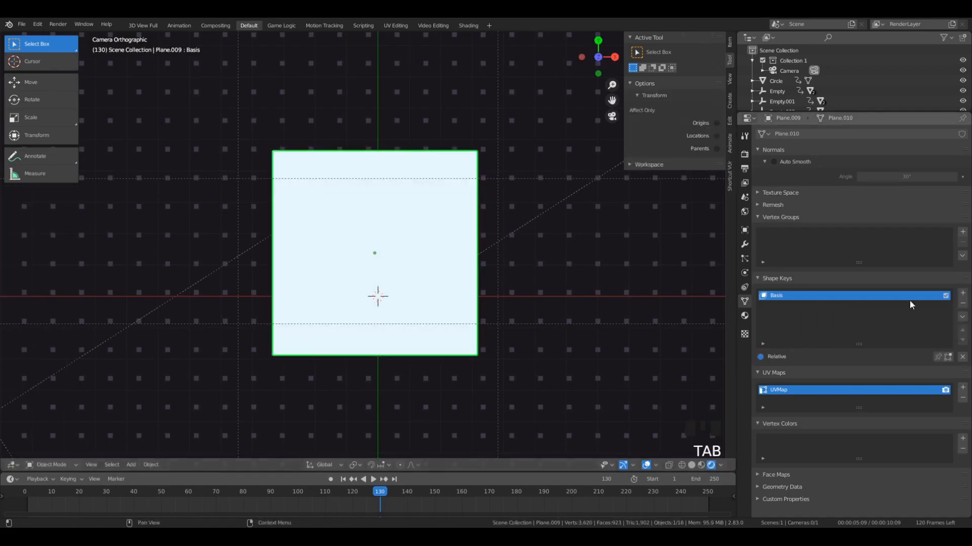
- Add a second shape key named Triang and rename the Basis key to Squr
{"action": "left_click", "coordinate": [963, 295]}
{"action": "left_click", "coordinate": [803, 298]}
{"action": "double_click", "coordinate": [803, 297]}
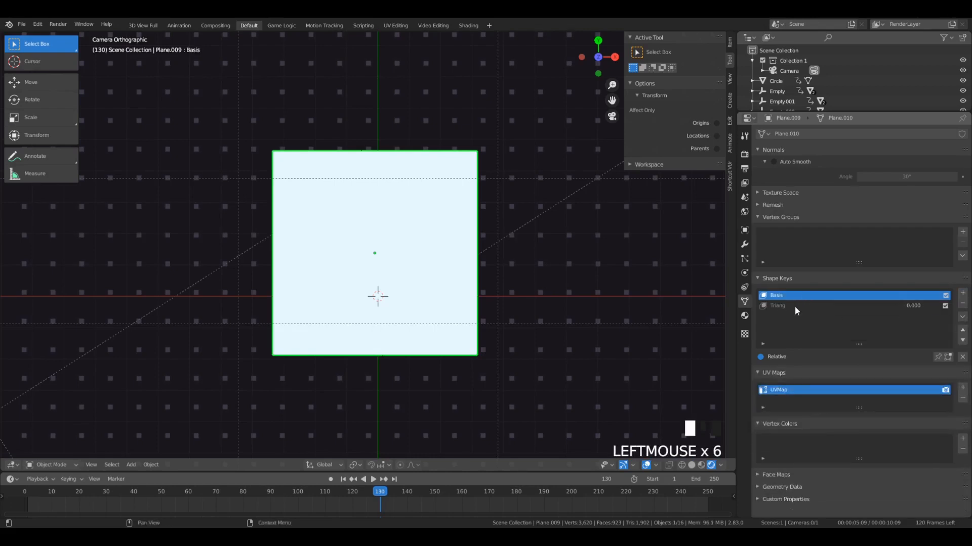
{"action": "left_click", "coordinate": [794, 305]}
{"action": "left_click", "coordinate": [798, 295]}
{"action": "double_click", "coordinate": [797, 296]}
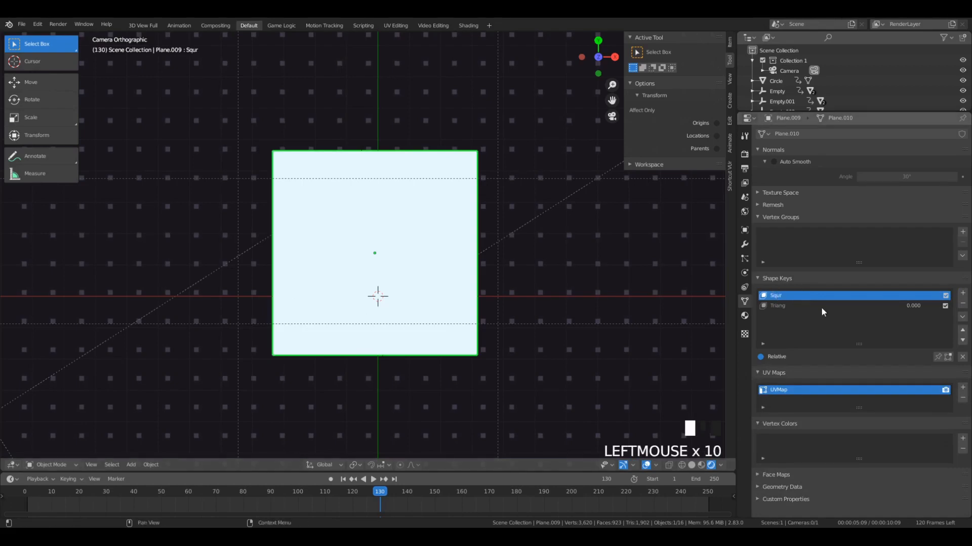
{"action": "left_click", "coordinate": [818, 306]}
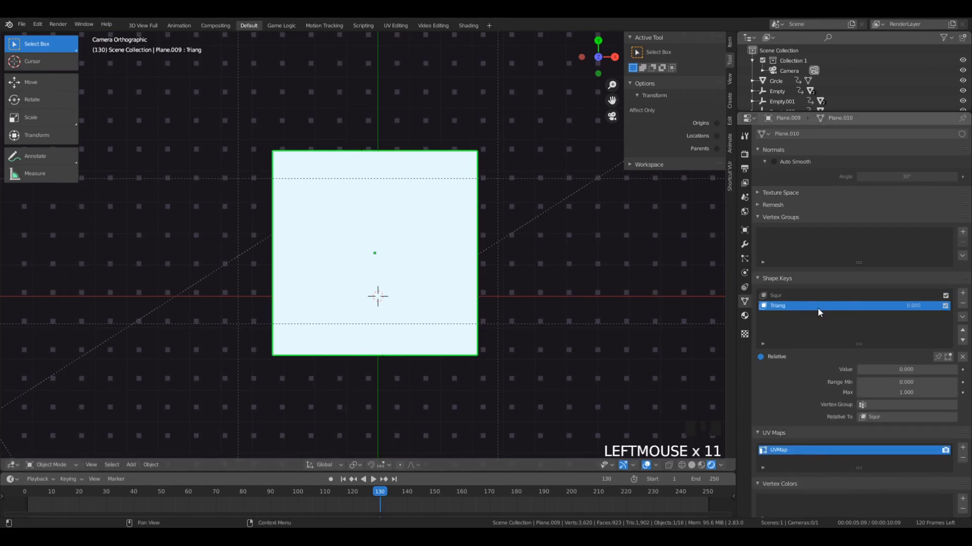
- On the Triang shape key, merge the plane's two upper vertices into a point by scaling them to 0 along X
{"action": "left_click", "coordinate": [804, 296]}
{"action": "left_click", "coordinate": [797, 306]}
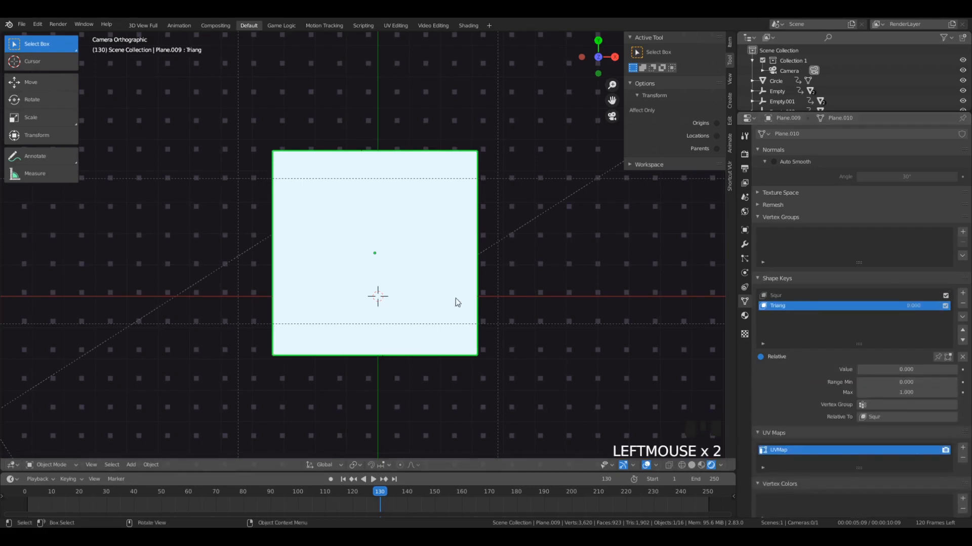
{"action": "key", "text": "Tab"}
{"action": "left_click", "coordinate": [468, 173]}
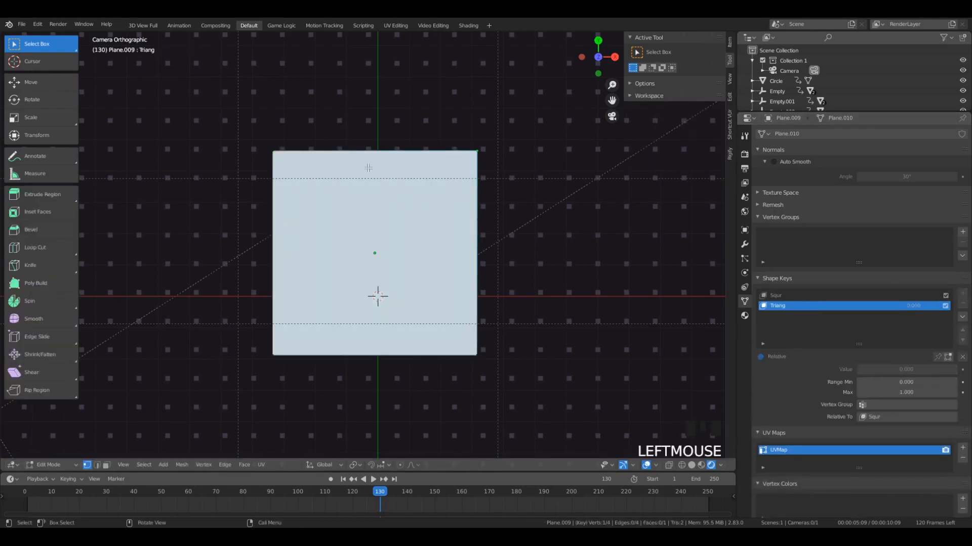
{"action": "left_click", "coordinate": [244, 148], "text": "shift"}
{"action": "left_click", "coordinate": [534, 184]}
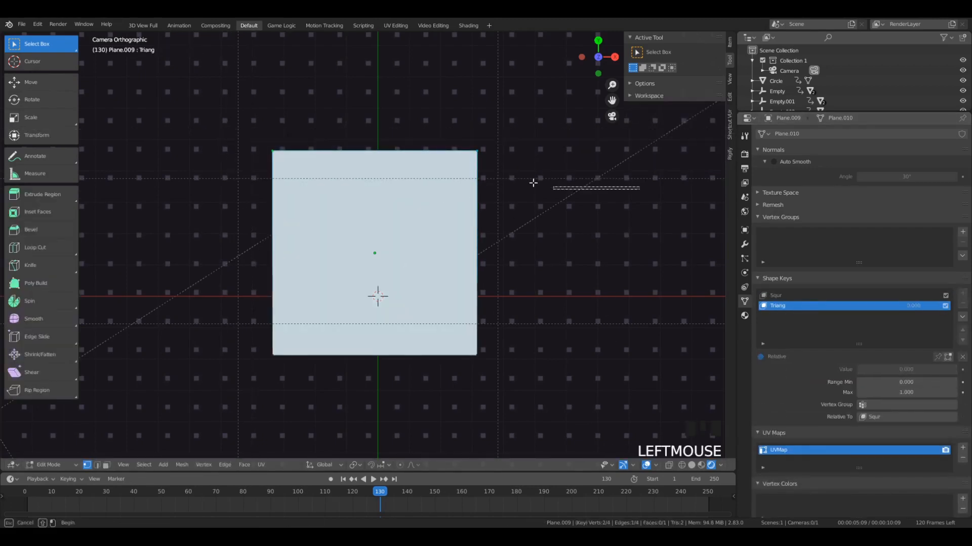
{"action": "key", "text": "b"}
{"action": "left_click_drag", "start_coordinate": [245, 108], "coordinate": [575, 204]}
{"action": "scroll", "coordinate": [445, 192], "scroll_direction": "down", "scroll_amount": 3}
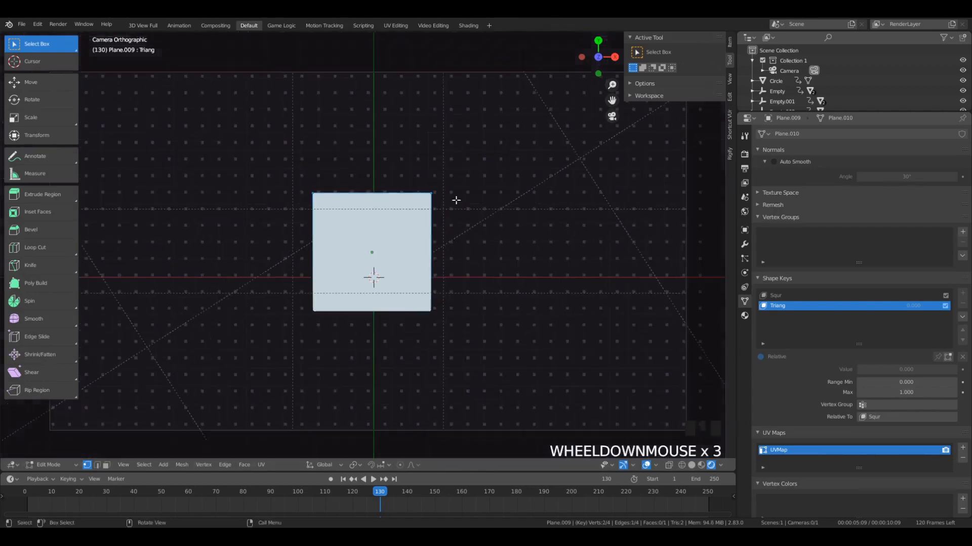
{"action": "key", "text": "s"}
{"action": "key", "text": "x"}
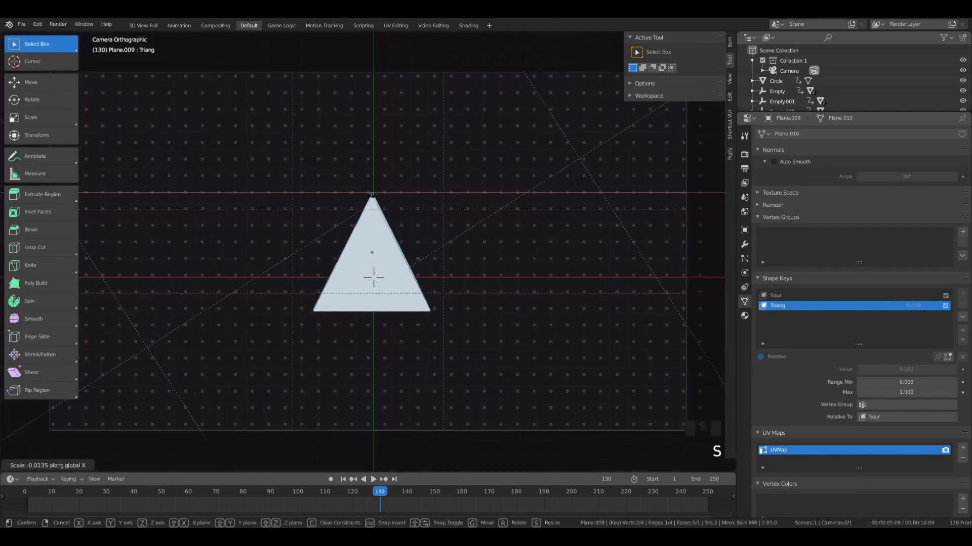
{"action": "type", "text": "0"}
{"action": "key", "text": "Return"}
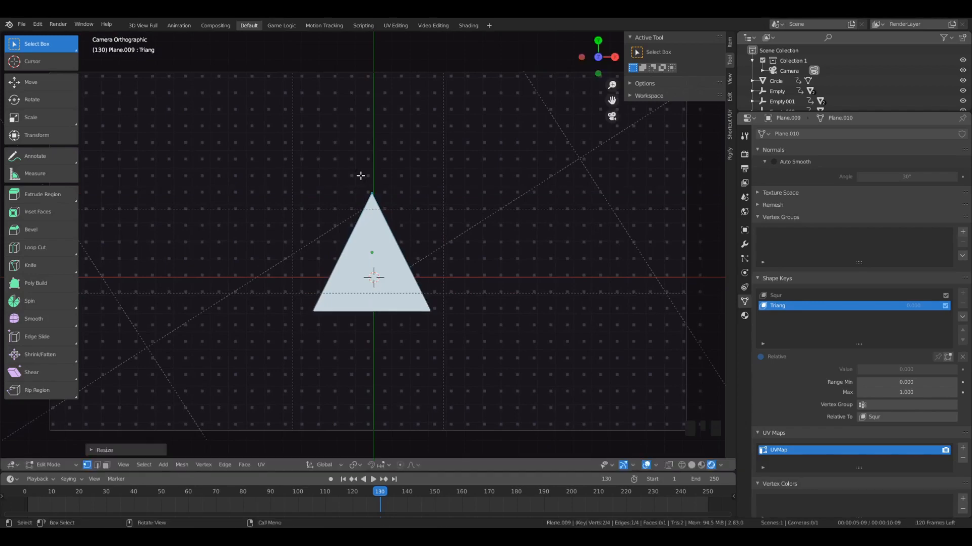
- Lower the triangle's tip slightly, and move the whole triangle up along Y by about 1.29
{"action": "key", "text": "g"}
{"action": "left_click", "coordinate": [397, 190]}
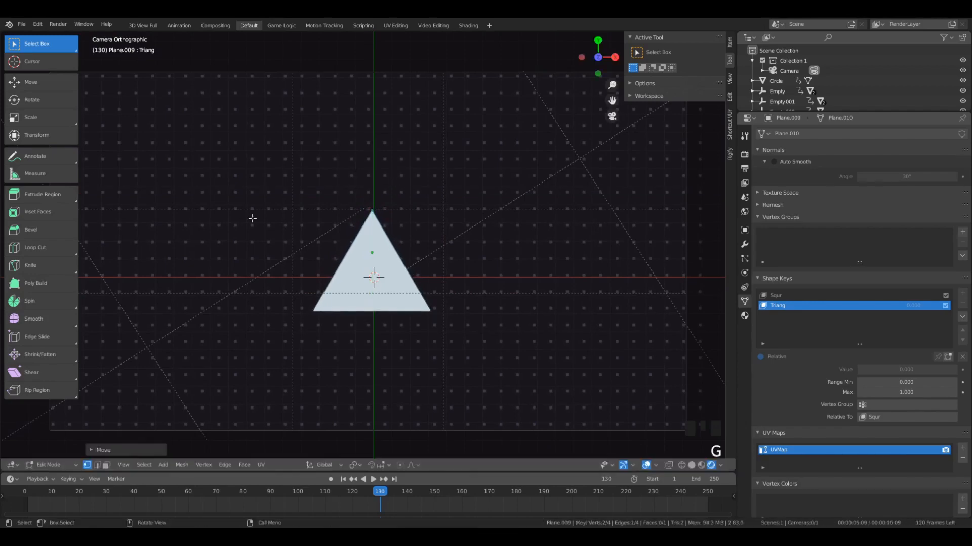
{"action": "scroll", "coordinate": [389, 330], "scroll_direction": "up", "scroll_amount": 4}
{"action": "key", "text": "Tab"}
{"action": "key", "text": "Tab"}
{"action": "key", "text": "a"}
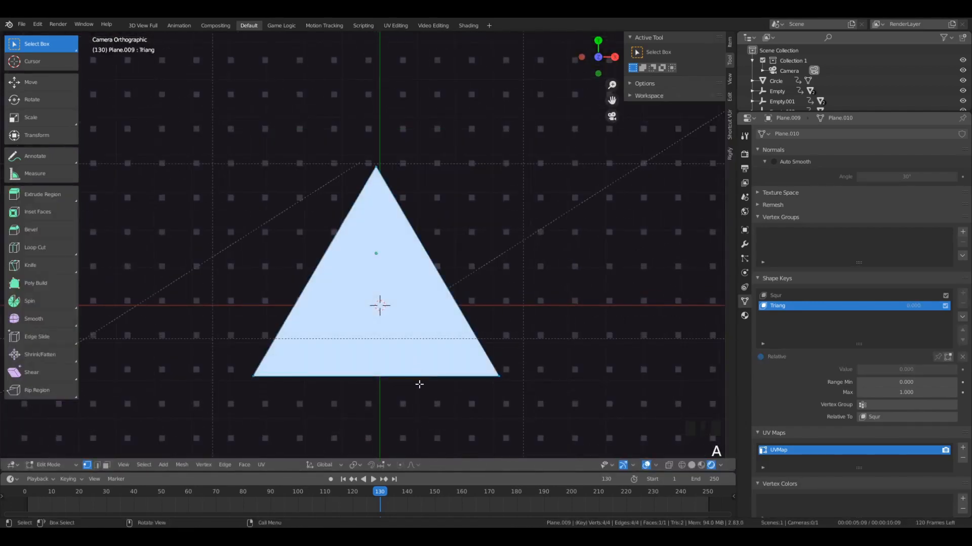
{"action": "key", "text": "g"}
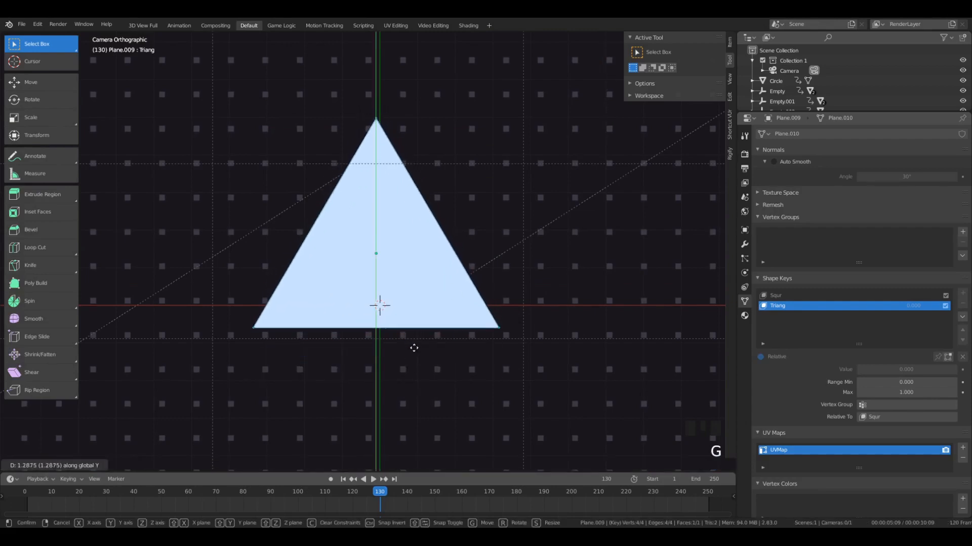
{"action": "left_click", "coordinate": [414, 347]}
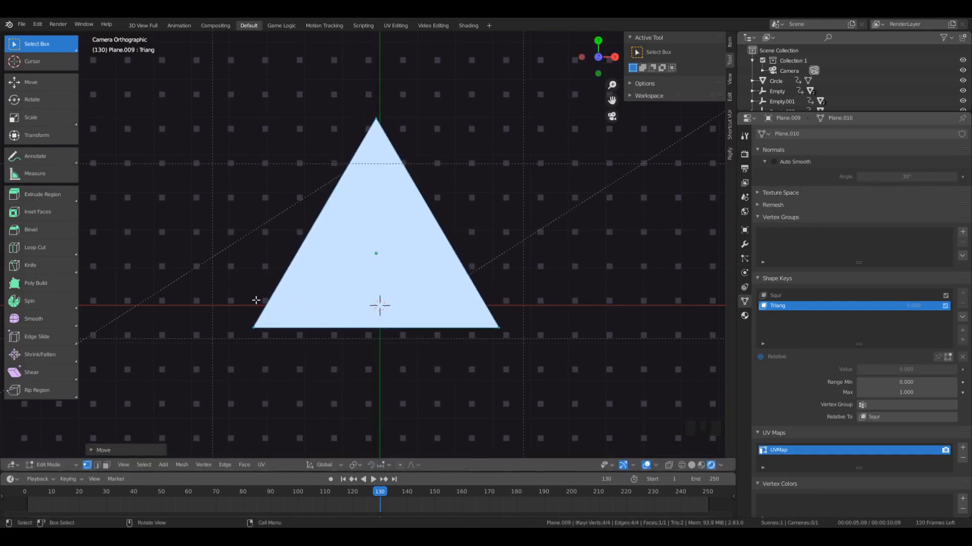
{"action": "key", "text": "Tab"}
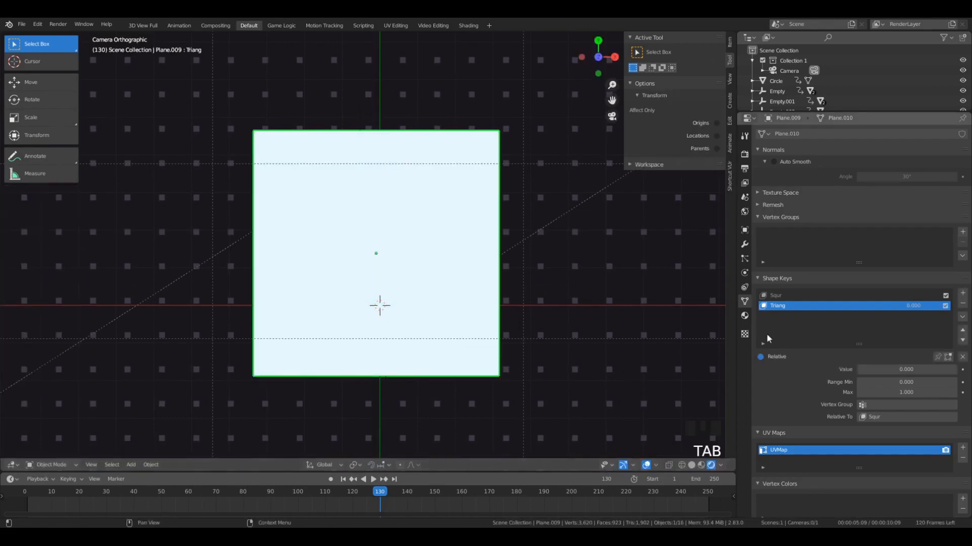
- Switch between the Squr and Triang shape keys to compare them in Object Mode
{"action": "left_click", "coordinate": [809, 296]}
{"action": "left_click", "coordinate": [804, 306]}
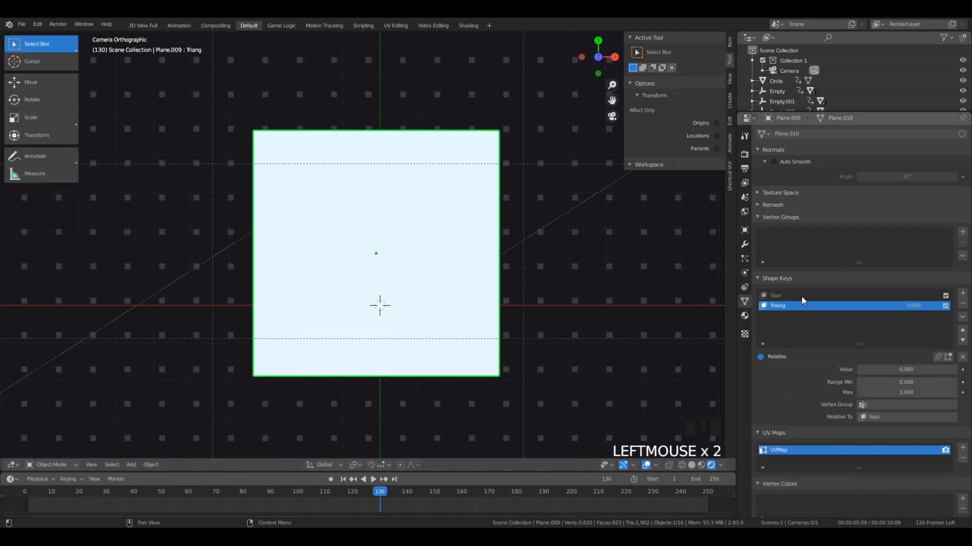
{"action": "left_click", "coordinate": [780, 296]}
{"action": "left_click", "coordinate": [784, 305]}
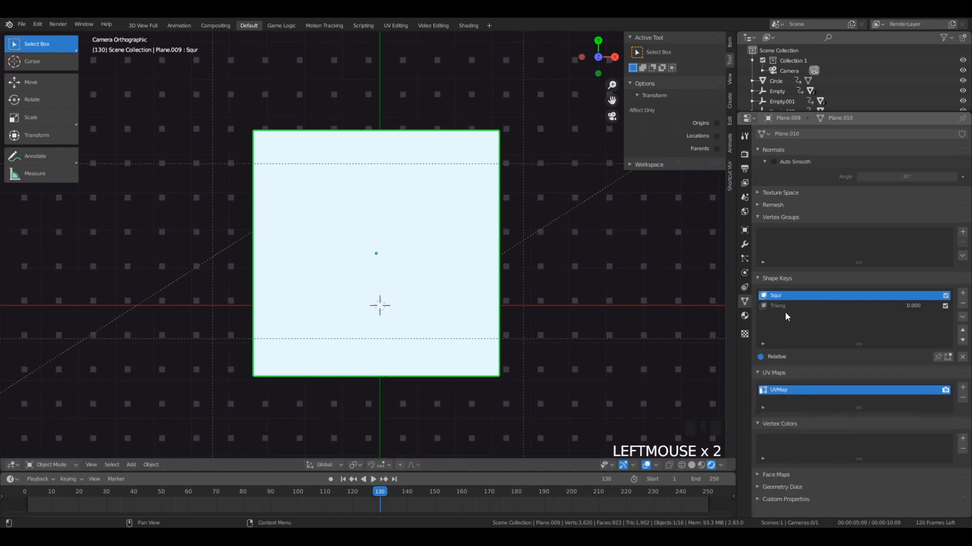
- Alternate between the Squr and Triang shape keys and try out the Triang value in Object Mode
{"action": "left_click", "coordinate": [787, 297]}
{"action": "left_click", "coordinate": [788, 306]}
{"action": "left_click", "coordinate": [791, 298]}
{"action": "left_click", "coordinate": [789, 305]}
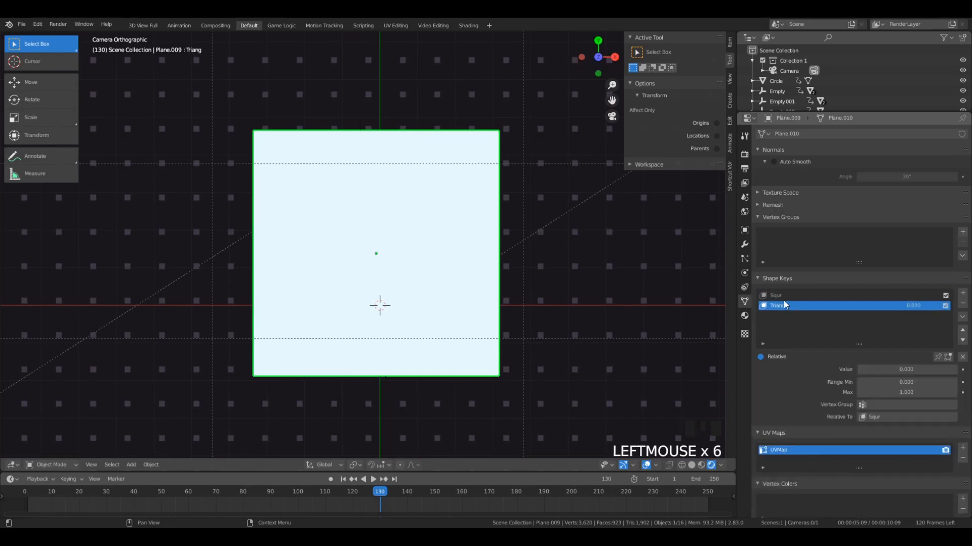
{"action": "left_click", "coordinate": [782, 296]}
{"action": "left_click", "coordinate": [782, 305]}
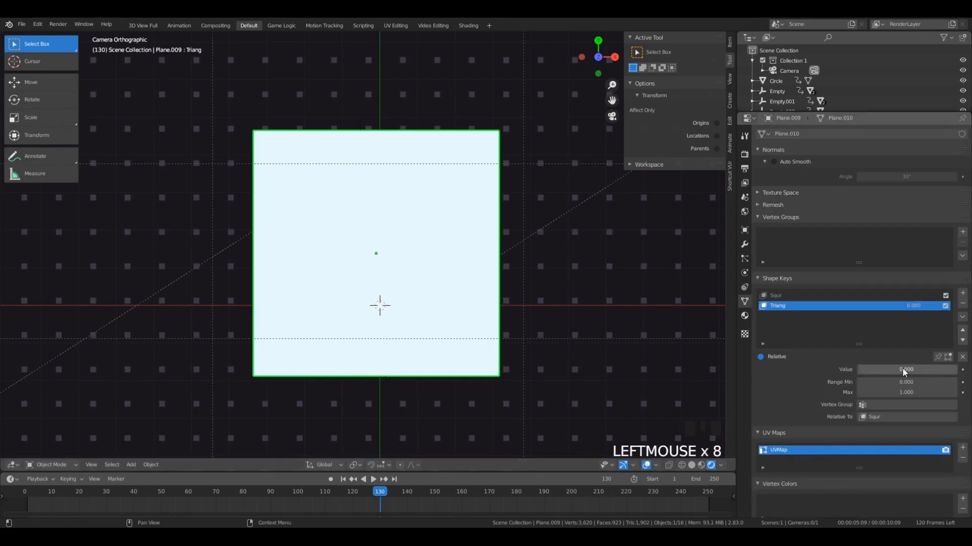
{"action": "left_click_drag", "start_coordinate": [883, 365], "coordinate": [858, 367]}
- Check the Triang key's triangle in Edit Mode against the plane's shape in Object Mode
{"action": "key", "text": "Tab"}
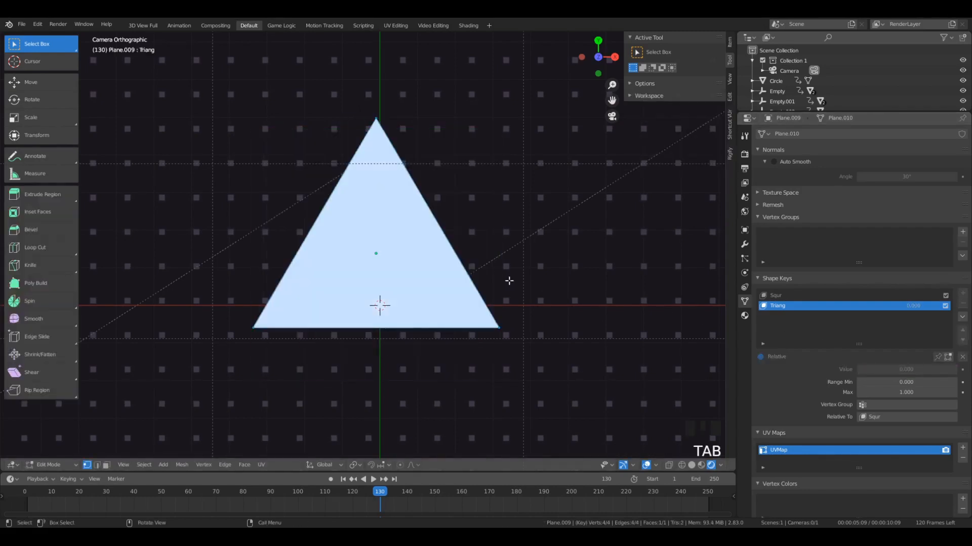
{"action": "key", "text": "a"}
{"action": "key", "text": "a"}
{"action": "key", "text": "a"}
{"action": "key", "text": "a"}
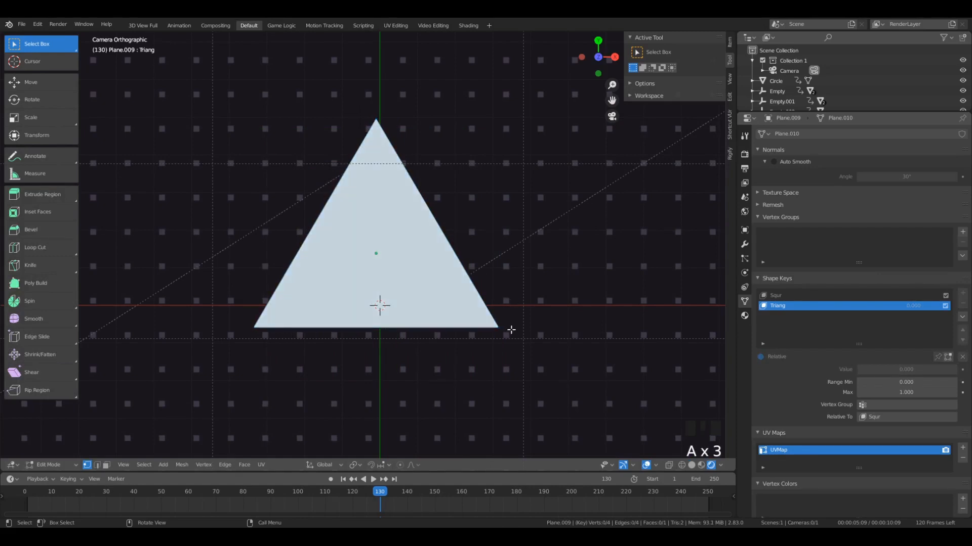
{"action": "key", "text": "Tab"}
{"action": "key", "text": "Tab"}
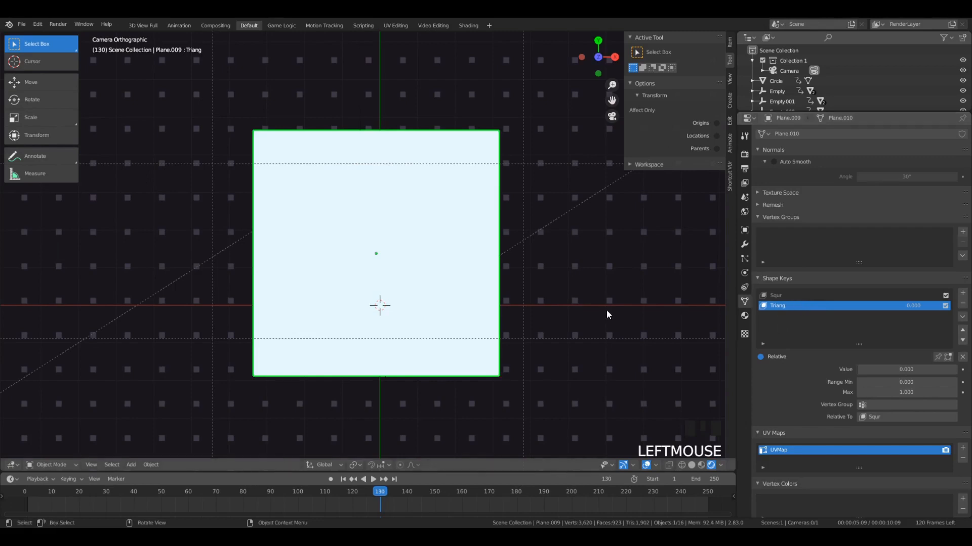
- On the Triang shape key, rotate all vertices clockwise a little over 40 degrees and nudge the triangle slightly to the right
{"action": "key", "text": "Tab"}
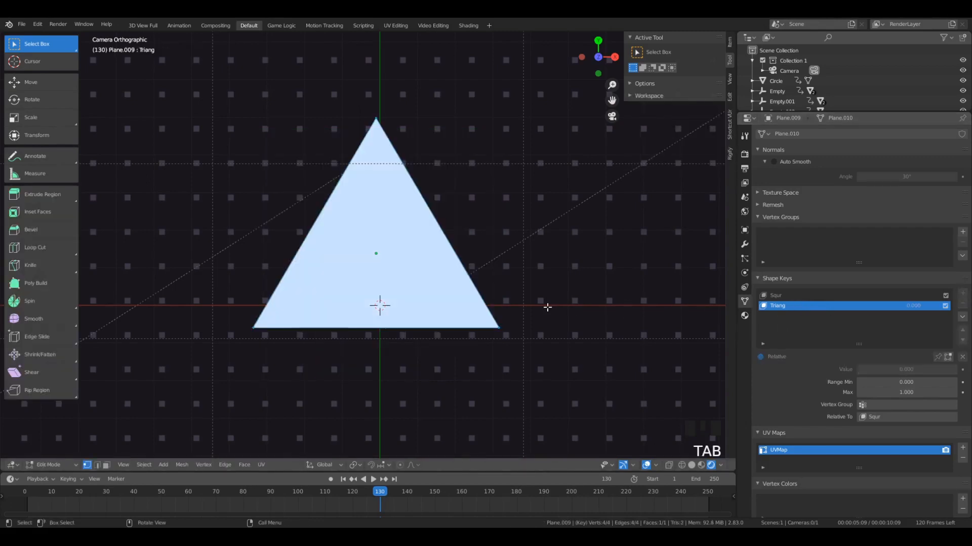
{"action": "key", "text": "r"}
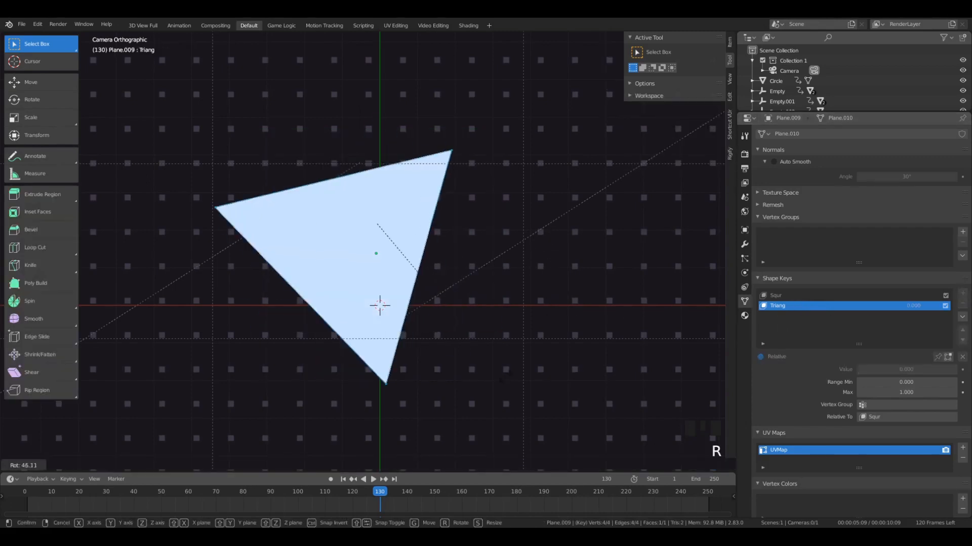
{"action": "left_click", "coordinate": [475, 336]}
{"action": "key", "text": "g"}
{"action": "left_click", "coordinate": [497, 336]}
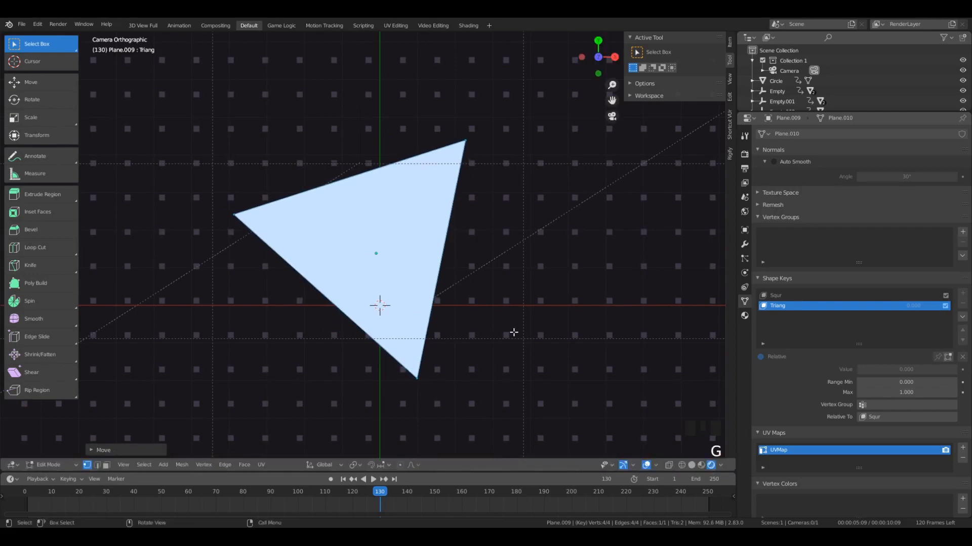
{"action": "key", "text": "Tab"}
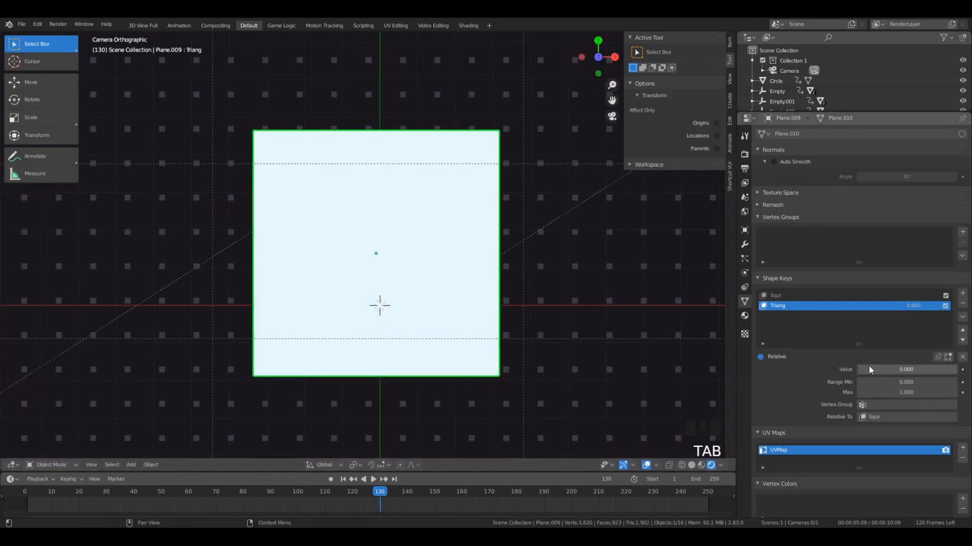
- Set the Triang shape key's value to 1, preview the animation, and return to frame 130
{"action": "left_click_drag", "start_coordinate": [905, 369], "coordinate": [953, 369]}
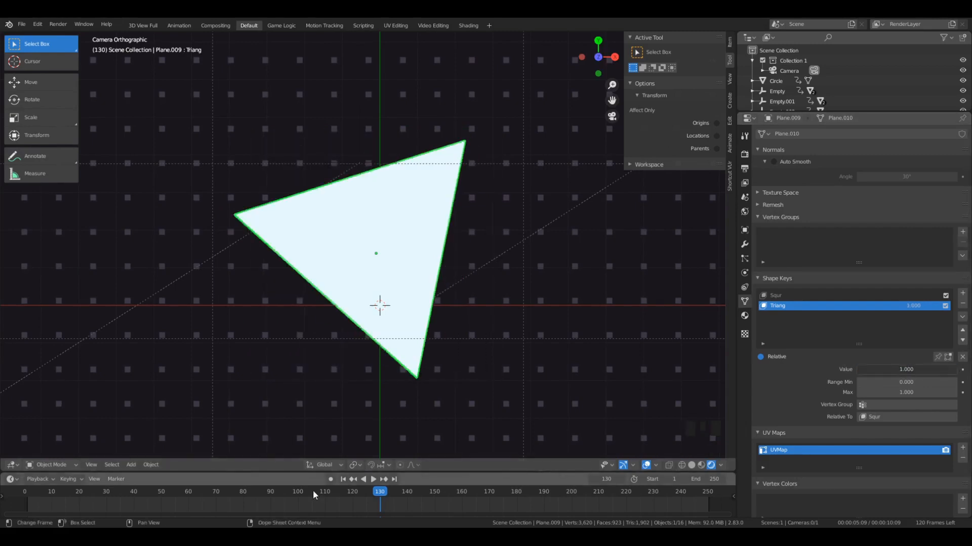
{"action": "left_click_drag", "start_coordinate": [380, 495], "coordinate": [344, 499]}
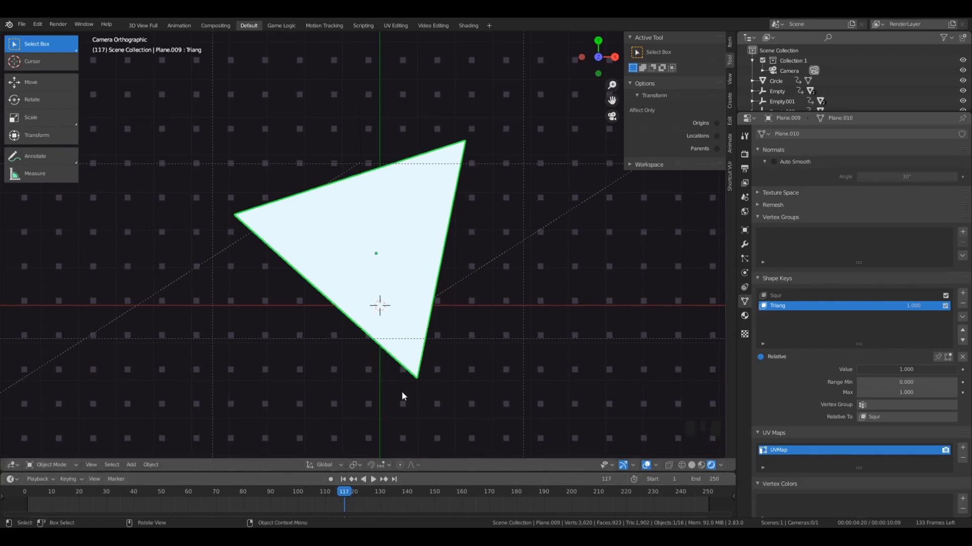
{"action": "left_click_drag", "start_coordinate": [378, 492], "coordinate": [326, 495]}
{"action": "key", "text": "space"}
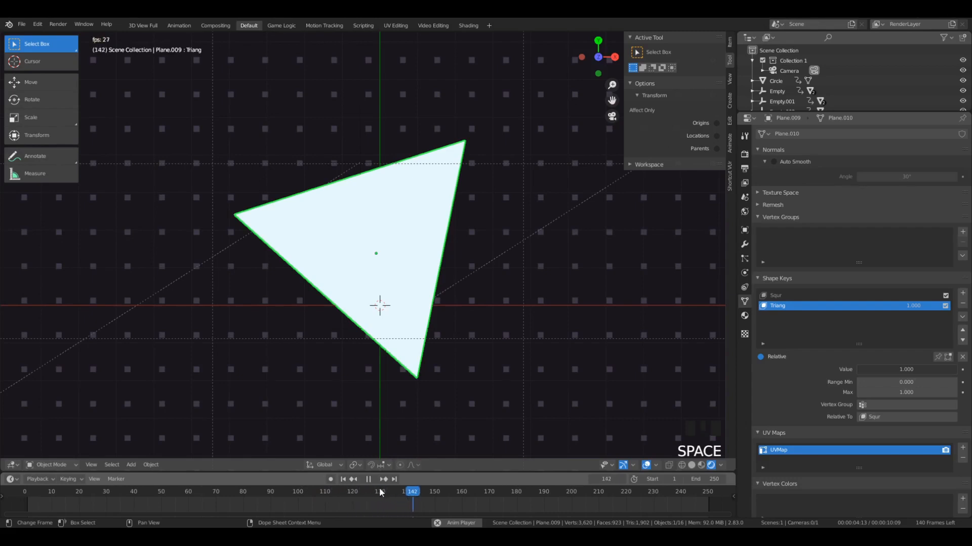
{"action": "left_click", "coordinate": [378, 494]}
{"action": "left_click_drag", "start_coordinate": [381, 496], "coordinate": [381, 497]}
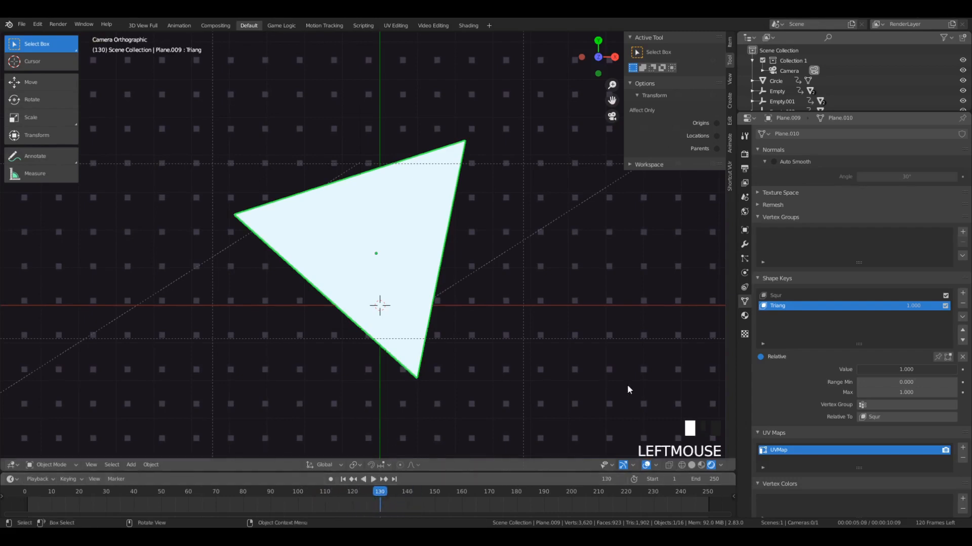
{"action": "left_click", "coordinate": [372, 498]}
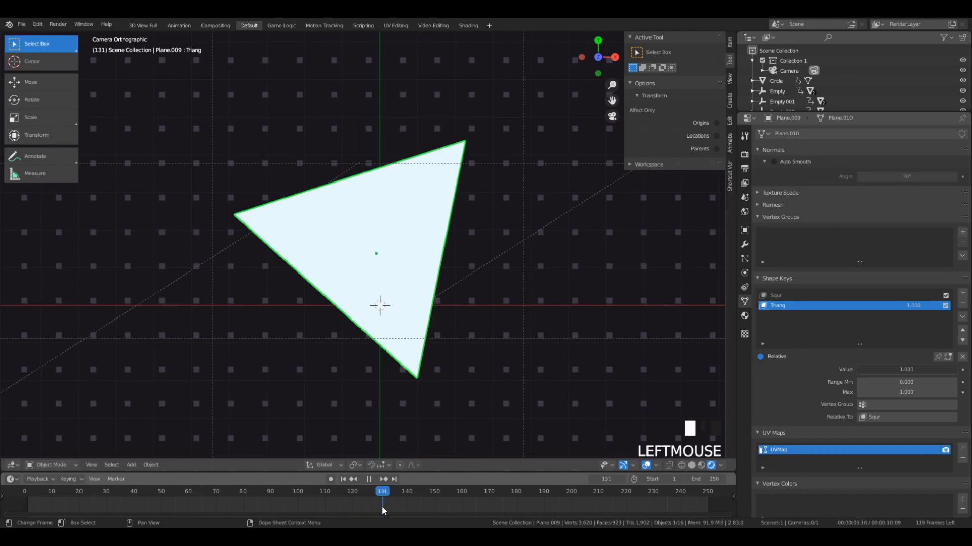
{"action": "left_click_drag", "start_coordinate": [381, 506], "coordinate": [379, 506]}
- Insert a keyframe for the Triang shape key's value at 1 on frame 130
{"action": "scroll", "coordinate": [478, 426], "scroll_direction": "down", "scroll_amount": 4}
{"action": "scroll", "coordinate": [372, 174], "scroll_direction": "up", "scroll_amount": 4}
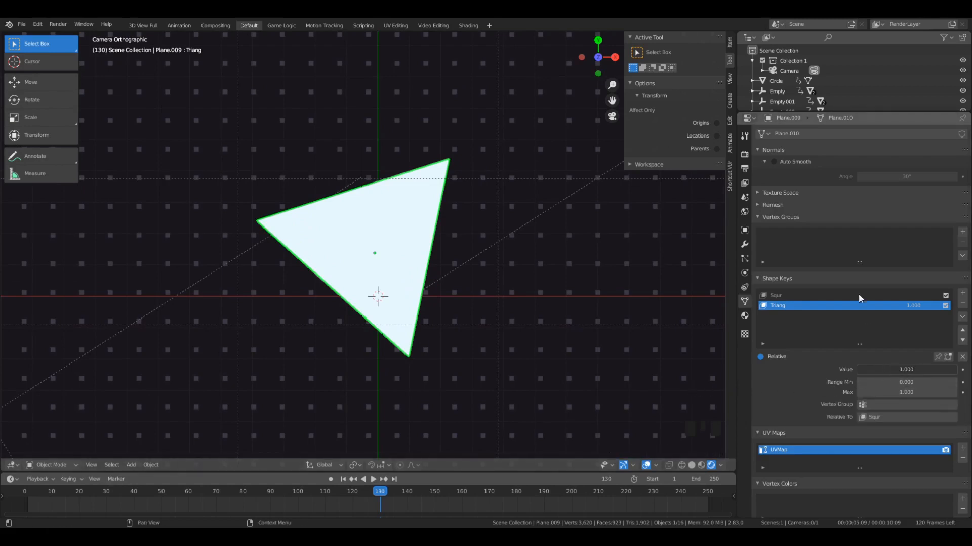
{"action": "left_click_drag", "start_coordinate": [910, 371], "coordinate": [952, 374]}
{"action": "scroll", "coordinate": [477, 288], "scroll_direction": "up", "scroll_amount": 3}
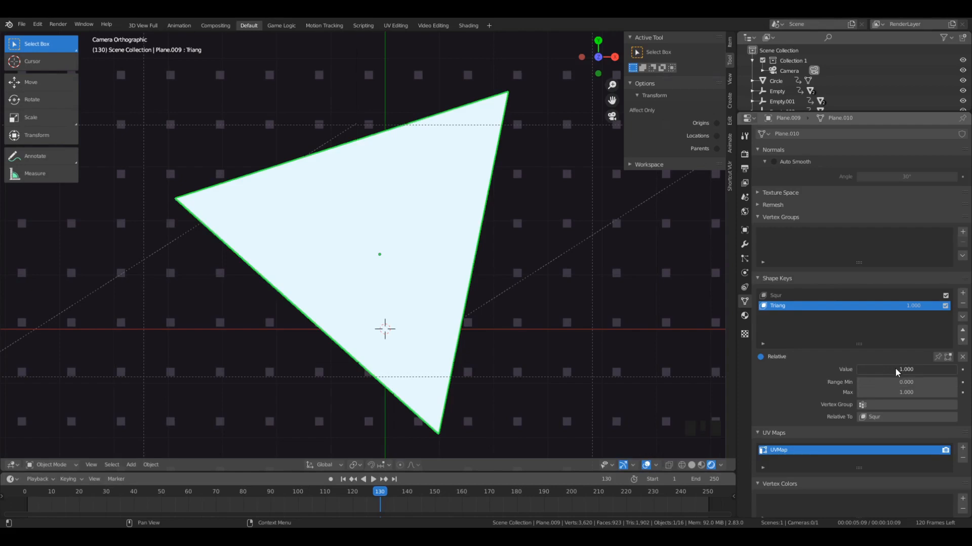
{"action": "key", "text": "i"}
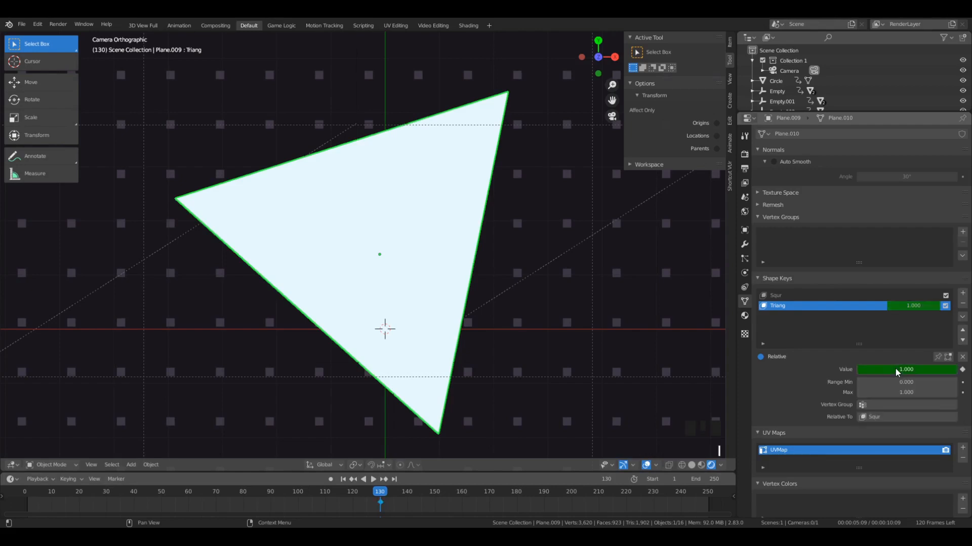
- Insert a location, rotation and scale keyframe for the triangle on frame 130
{"action": "left_click", "coordinate": [381, 495]}
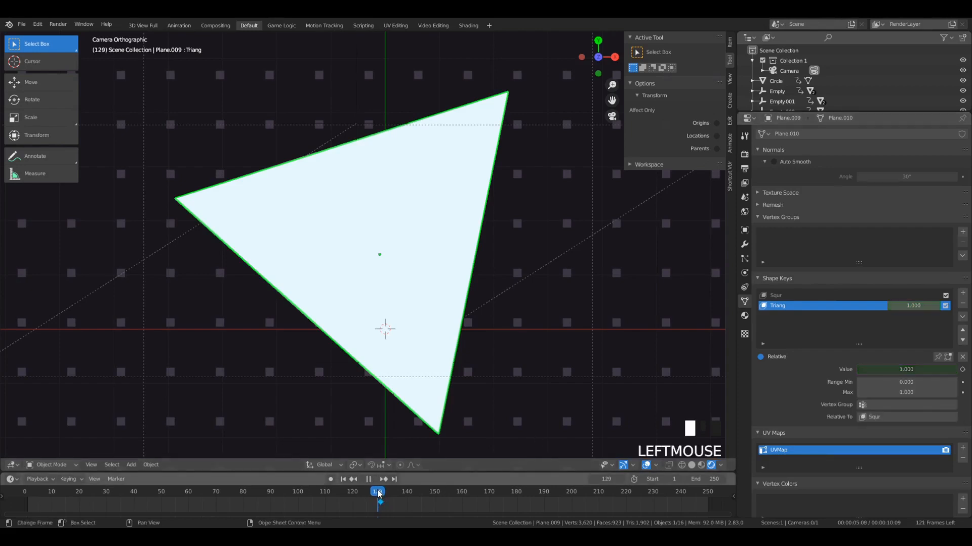
{"action": "scroll", "coordinate": [424, 229], "scroll_direction": "down", "scroll_amount": 3}
{"action": "scroll", "coordinate": [425, 228], "scroll_direction": "down", "scroll_amount": 1}
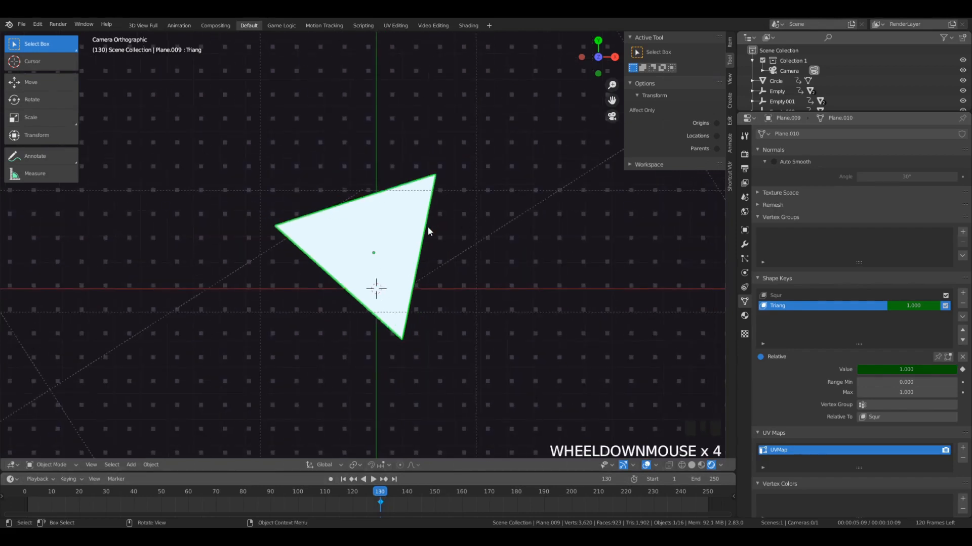
{"action": "key", "text": "i"}
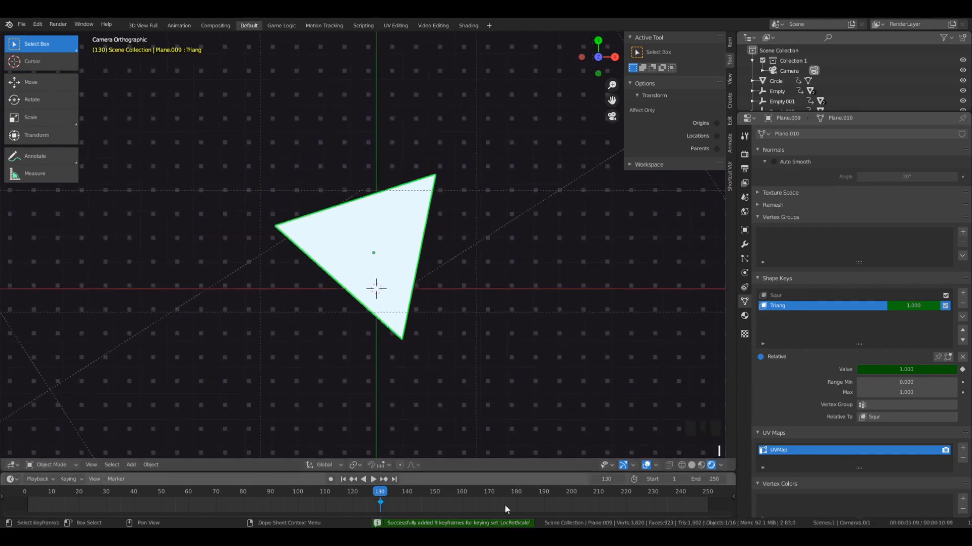
- On frame 125, scale the triangle down to nothing and insert a location, rotation and scale keyframe
{"action": "left_click_drag", "start_coordinate": [380, 505], "coordinate": [363, 496]}
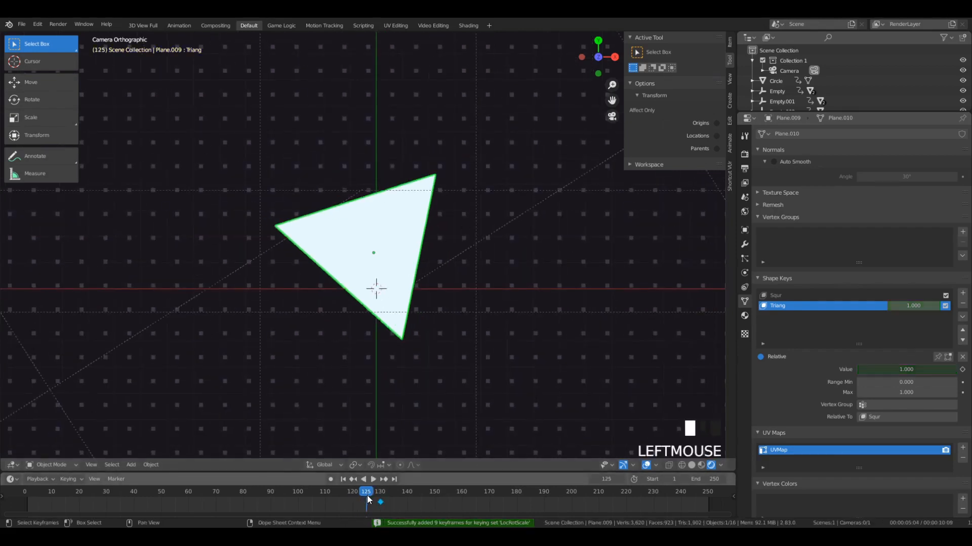
{"action": "scroll", "coordinate": [369, 509], "scroll_direction": "up", "scroll_amount": 7}
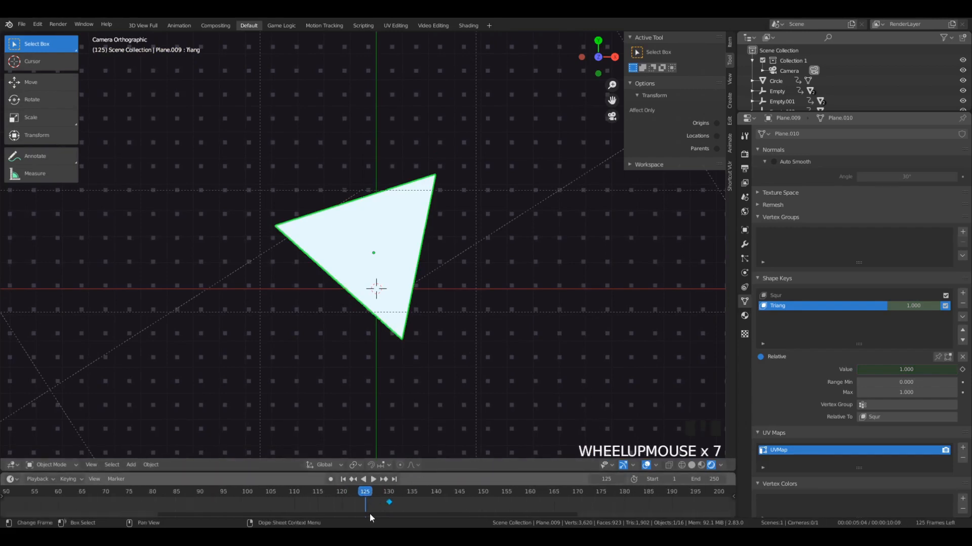
{"action": "scroll", "coordinate": [369, 513], "scroll_direction": "up", "scroll_amount": 6}
{"action": "key", "text": "s"}
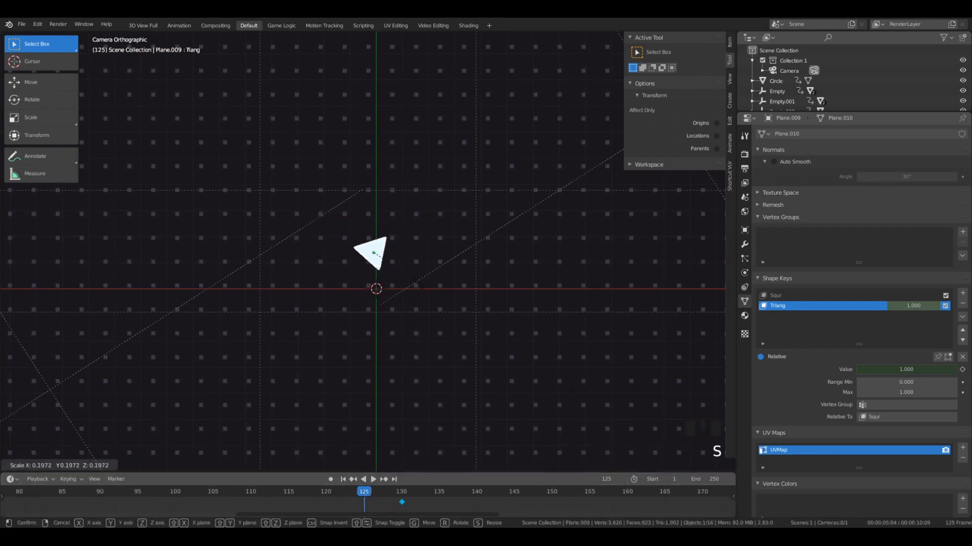
{"action": "left_click", "coordinate": [418, 288]}
{"action": "key", "text": "i"}
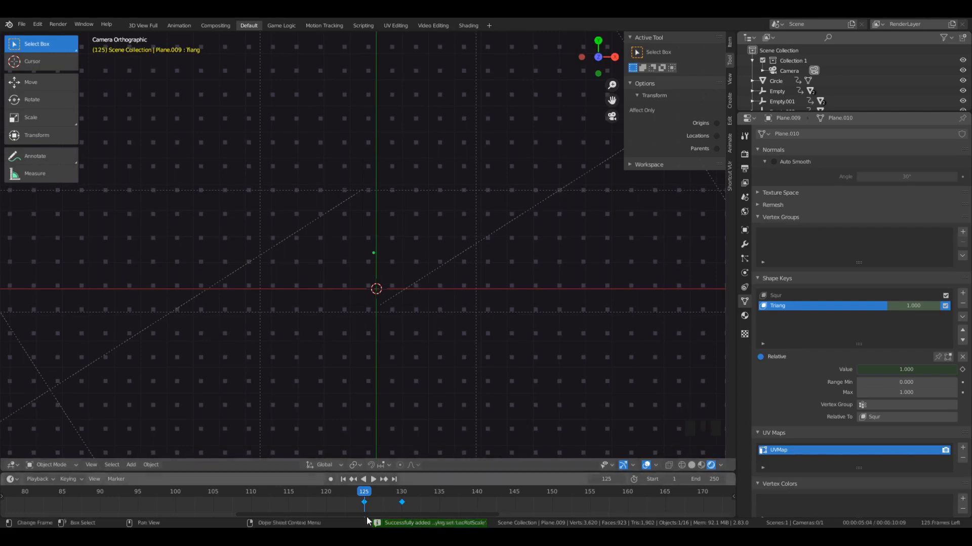
- Play the animation from frame 125 and set the plane's keyframe interpolation to Bounce
{"action": "scroll", "coordinate": [392, 493], "scroll_direction": "down", "scroll_amount": 13}
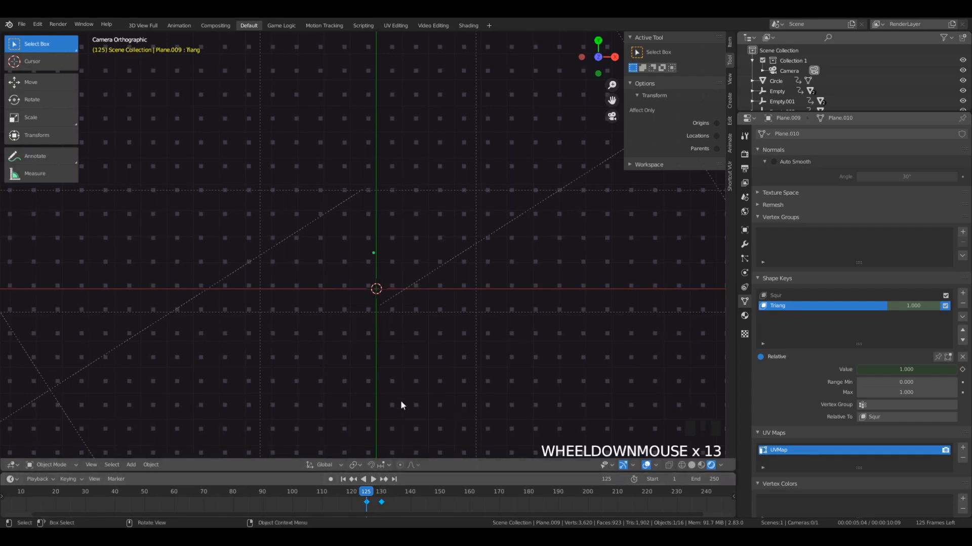
{"action": "key", "text": "space"}
{"action": "key", "text": "space"}
{"action": "left_click_drag", "start_coordinate": [373, 492], "coordinate": [366, 495]}
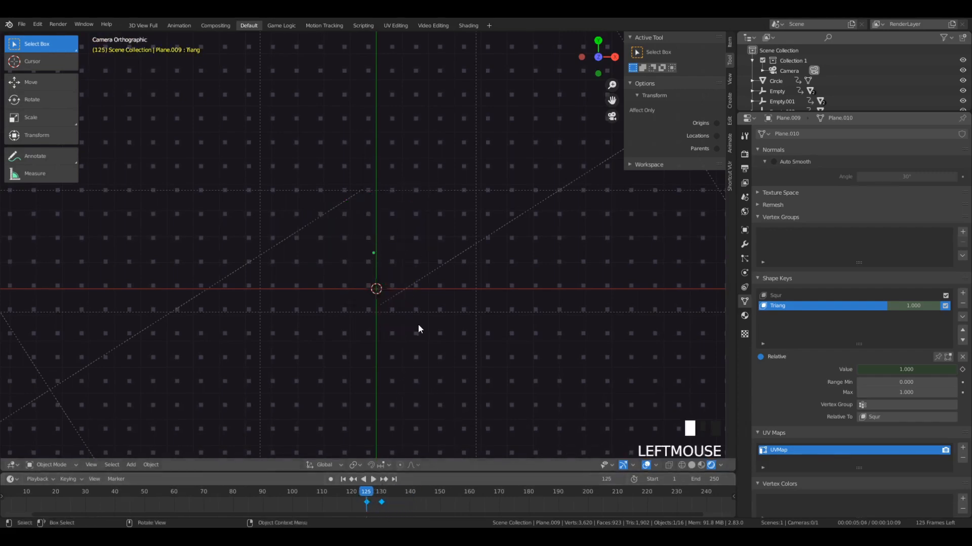
{"action": "key", "text": "t"}
{"action": "left_click", "coordinate": [371, 459]}
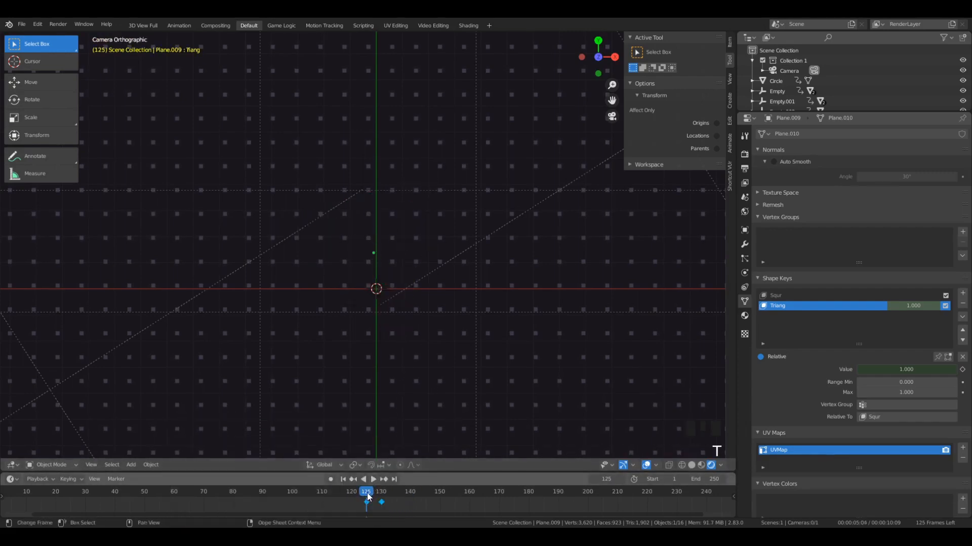
{"action": "key", "text": "space"}
- Play back the triangle's appearance from just before frame 125 to check its motion
{"action": "key", "text": "space"}
{"action": "key", "text": "t"}
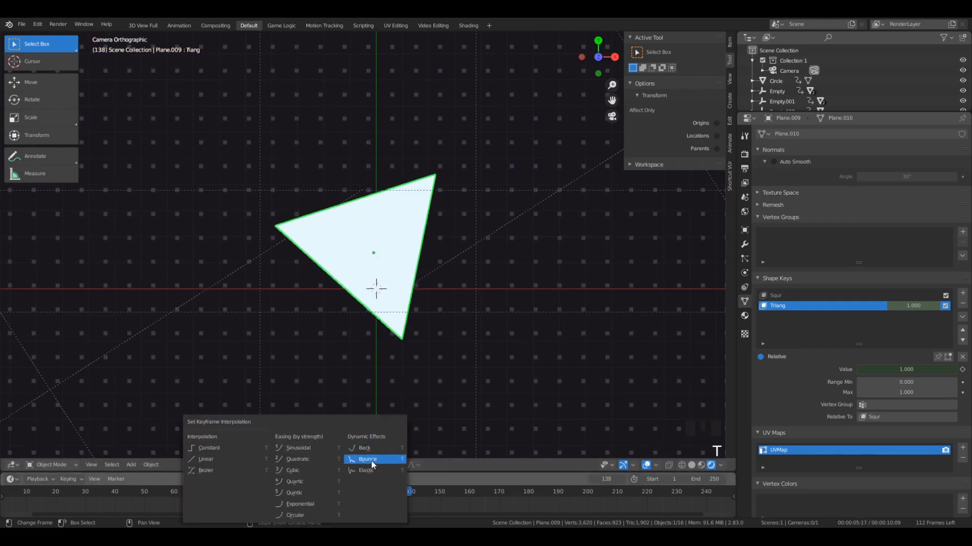
{"action": "left_click", "coordinate": [371, 462]}
{"action": "key", "text": "space"}
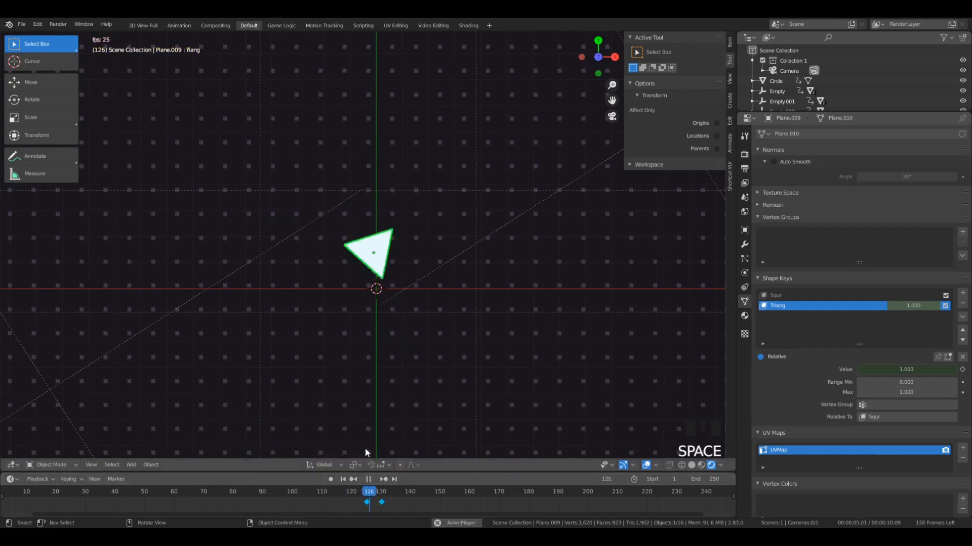
{"action": "left_click", "coordinate": [356, 488]}
{"action": "left_click", "coordinate": [357, 496]}
{"action": "key", "text": "space"}
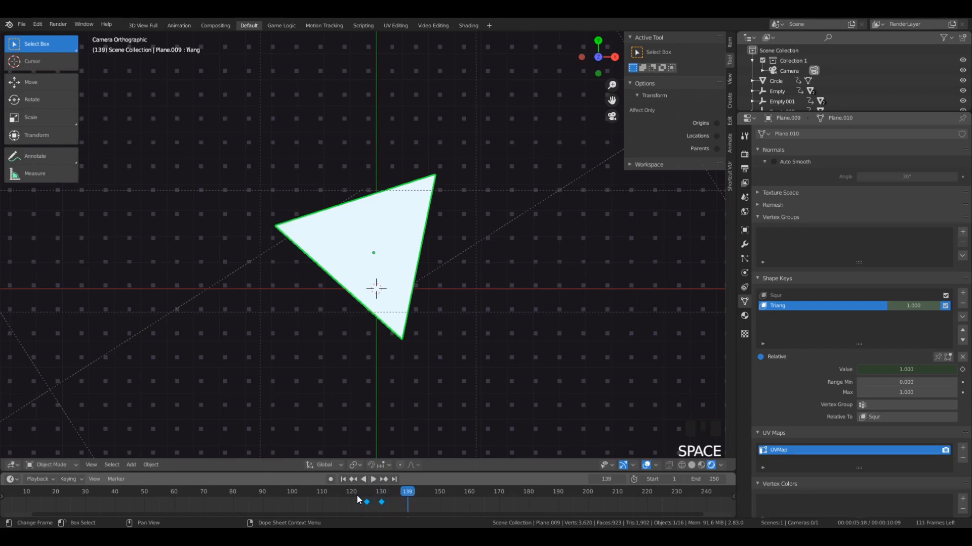
- Move the keyframe at frame 130 one frame later, to frame 131
{"action": "left_click", "coordinate": [363, 494]}
{"action": "left_click", "coordinate": [369, 501]}
{"action": "key", "text": "g"}
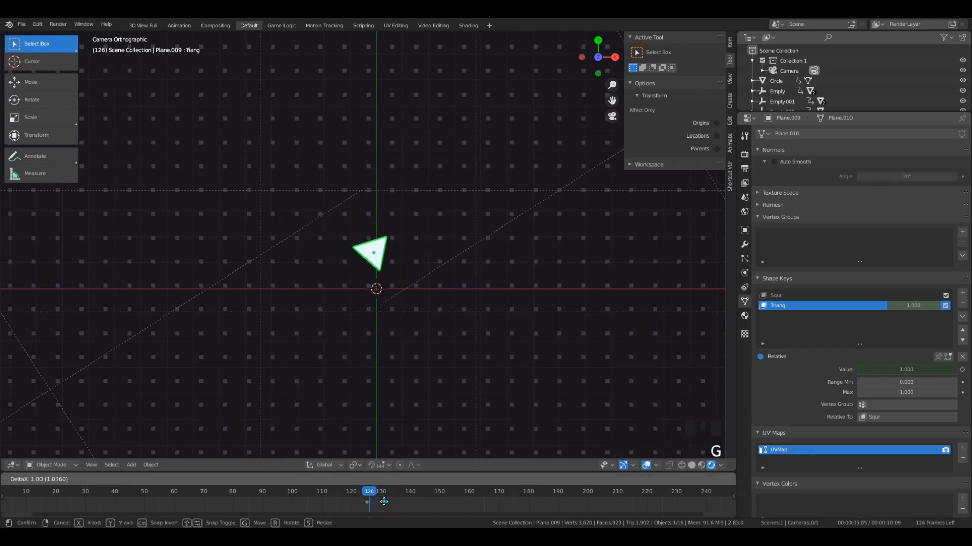
{"action": "left_click", "coordinate": [383, 501]}
- On frame 135, set the Triang shape key's value to 0 and keyframe it
{"action": "left_click_drag", "start_coordinate": [372, 495], "coordinate": [394, 504]}
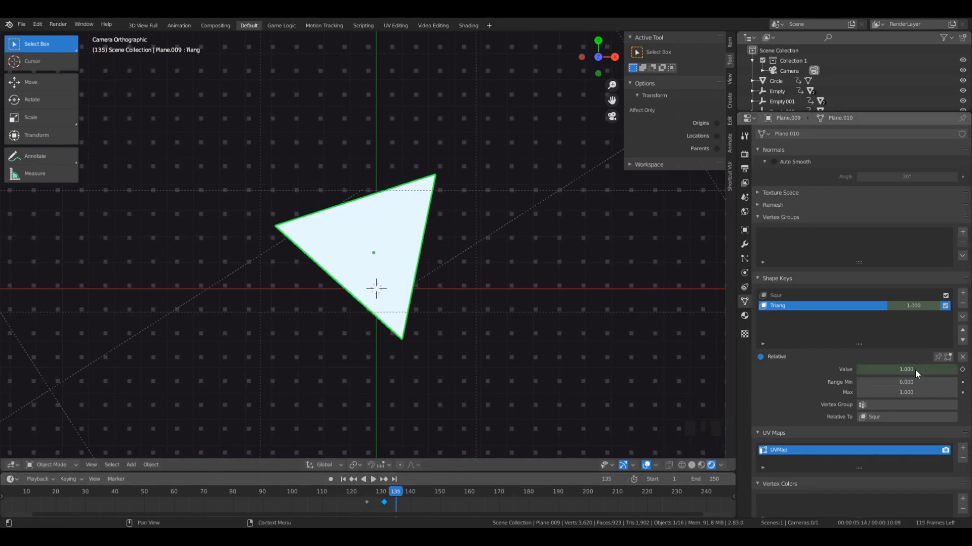
{"action": "left_click_drag", "start_coordinate": [917, 370], "coordinate": [916, 371]}
{"action": "key", "text": "i"}
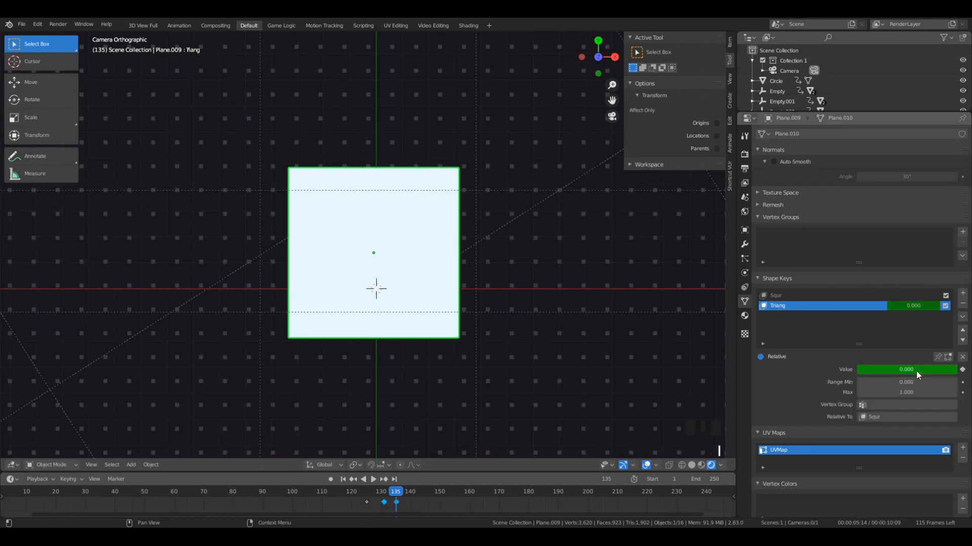
{"action": "mouse_move", "coordinate": [395, 495]}
{"action": "left_mouse_down"}
{"action": "mouse_move", "coordinate": [384, 497]}
{"action": "mouse_move", "coordinate": [395, 495]}
{"action": "left_mouse_up"}
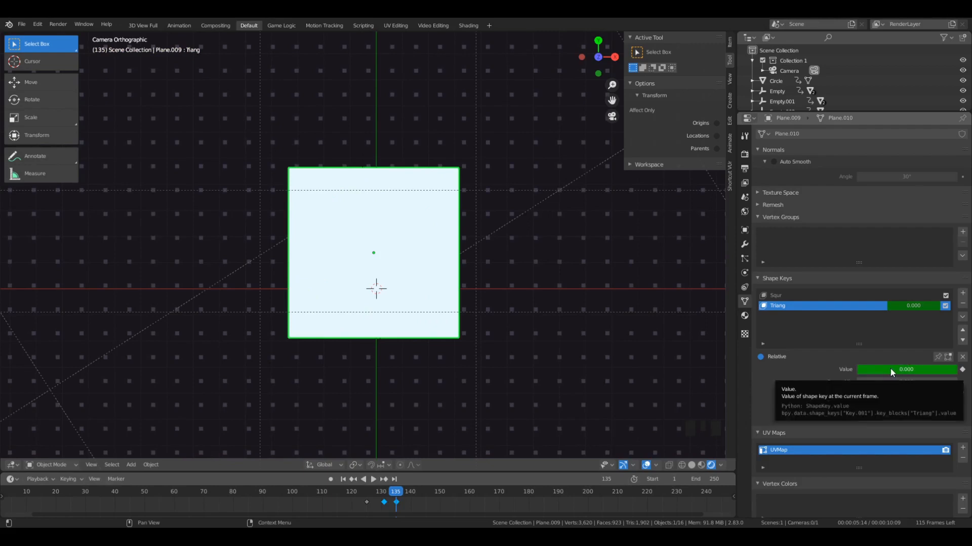
{"action": "left_click", "coordinate": [962, 370]}
{"action": "left_click", "coordinate": [962, 370]}
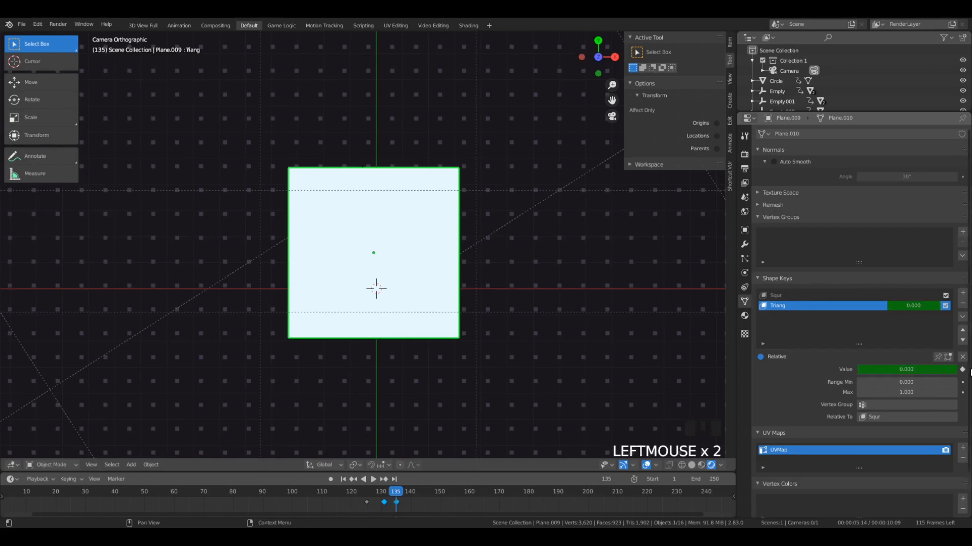
- Play back and scrub the triangle-to-square morph from just before frame 125 to check its timing
{"action": "mouse_move", "coordinate": [393, 500]}
{"action": "left_mouse_down"}
{"action": "mouse_move", "coordinate": [375, 500]}
{"action": "mouse_move", "coordinate": [415, 497]}
{"action": "mouse_move", "coordinate": [349, 501]}
{"action": "mouse_move", "coordinate": [398, 502]}
{"action": "left_mouse_up"}
{"action": "left_click", "coordinate": [348, 501]}
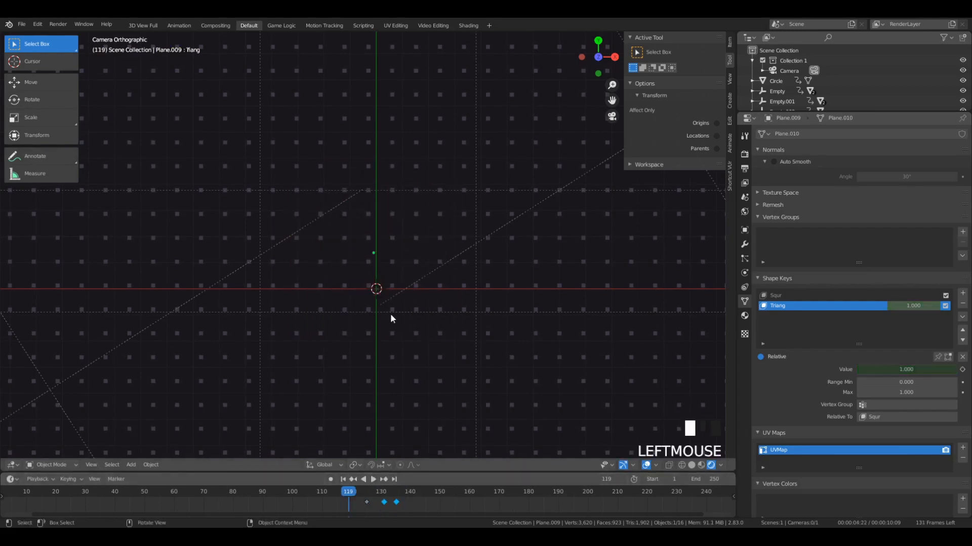
{"action": "key", "text": "space"}
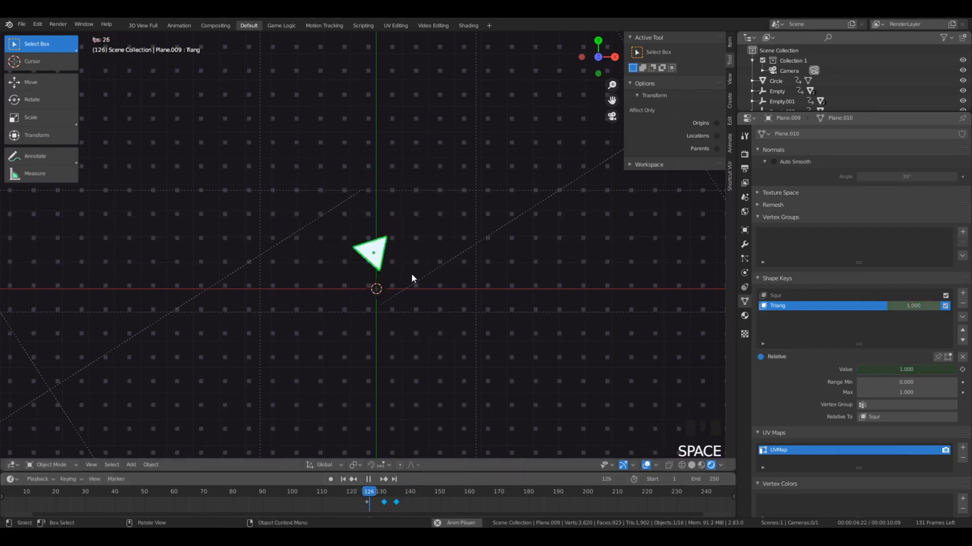
{"action": "left_click", "coordinate": [359, 489]}
{"action": "key", "text": "space"}
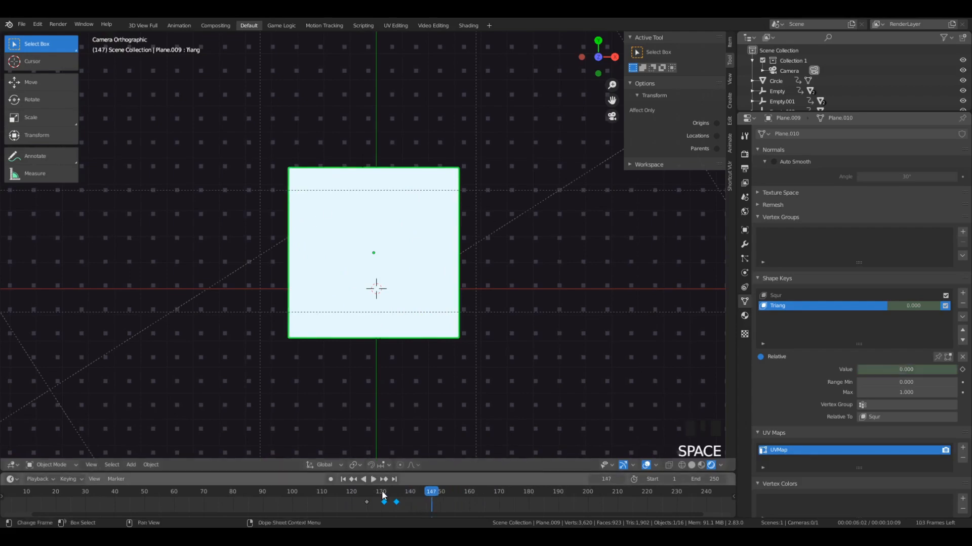
{"action": "left_click", "coordinate": [345, 500]}
{"action": "left_click_drag", "start_coordinate": [345, 500], "coordinate": [396, 506]}
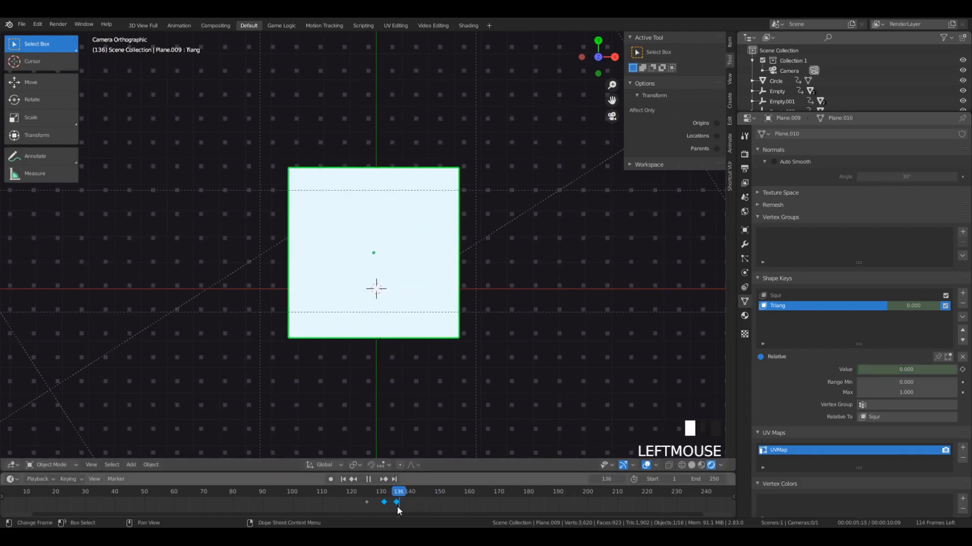
{"action": "key", "text": "space"}
- On frame 140, move the white square about 13 units in the negative X direction, near the dot grid's left edge
{"action": "scroll", "coordinate": [358, 295], "scroll_direction": "down", "scroll_amount": 4}
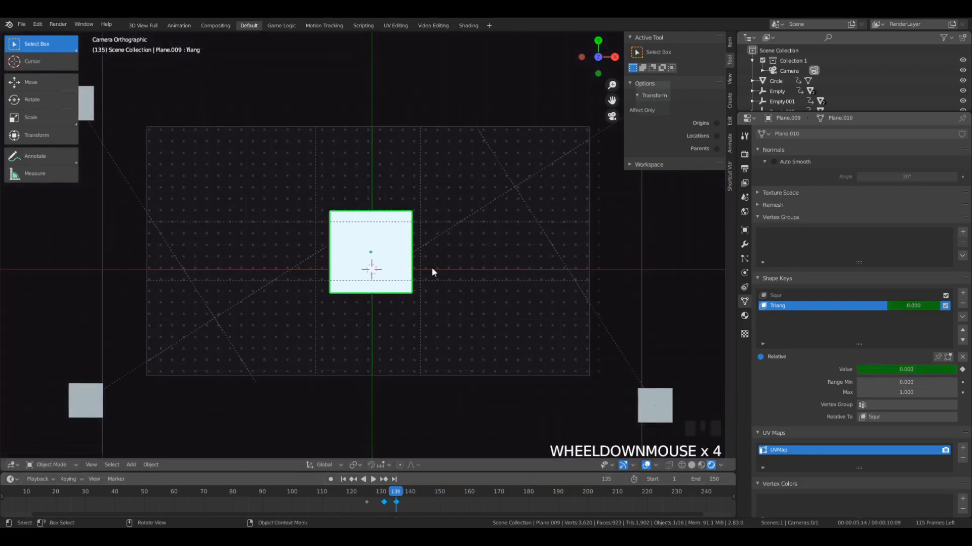
{"action": "left_click_drag", "start_coordinate": [398, 497], "coordinate": [411, 500]}
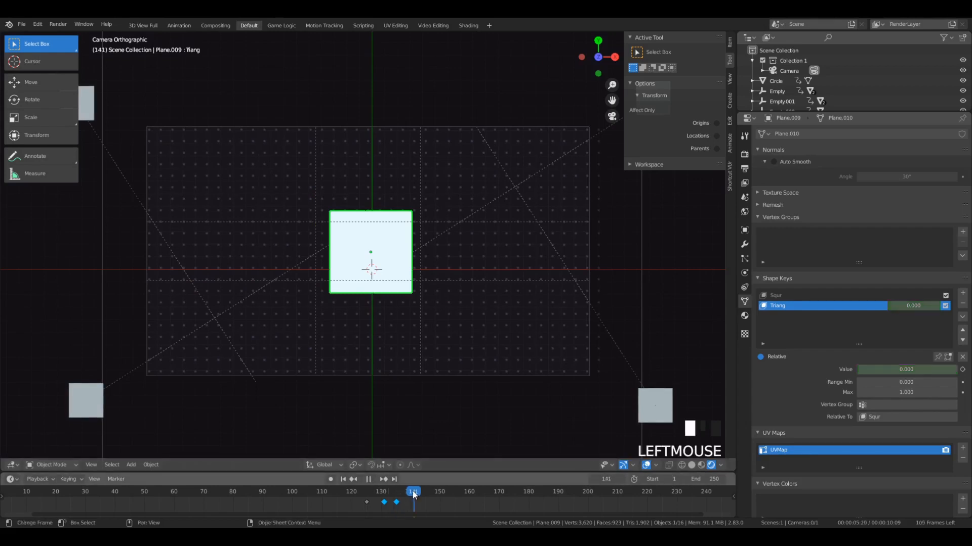
{"action": "key", "text": "g"}
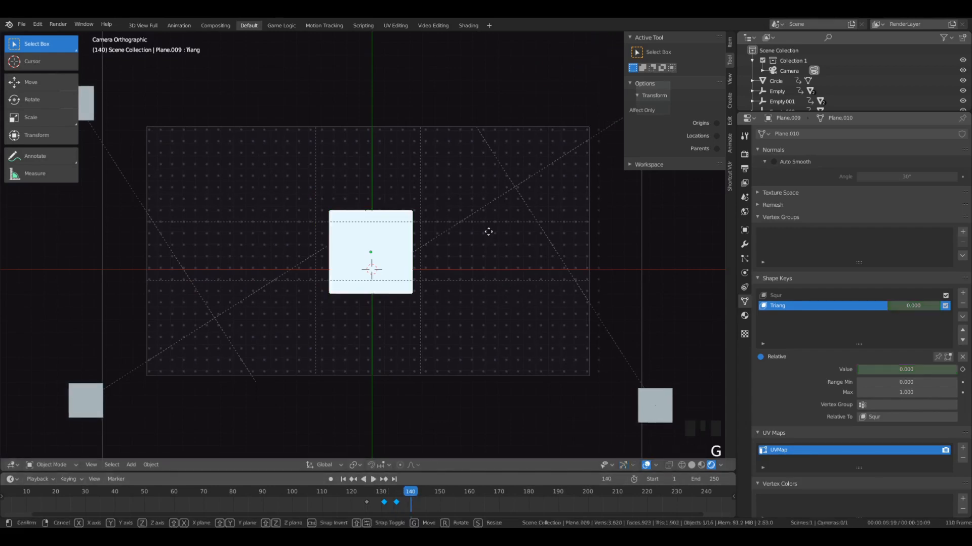
{"action": "key", "text": "x"}
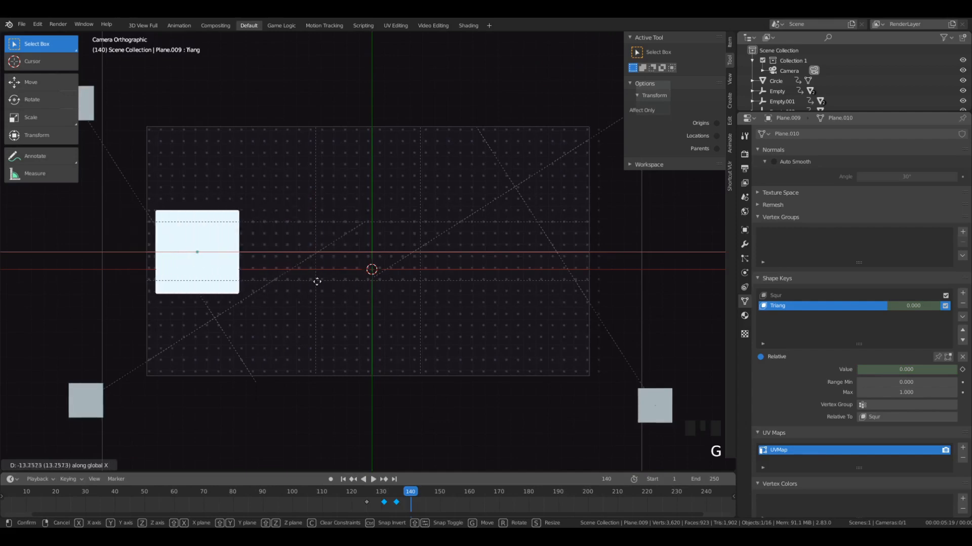
{"action": "left_click", "coordinate": [309, 272]}
- Scale the square along X and Y into a flat rectangle about twice as wide as tall, and keyframe its location, rotation and scale
{"action": "key", "text": "s"}
{"action": "key", "text": "x"}
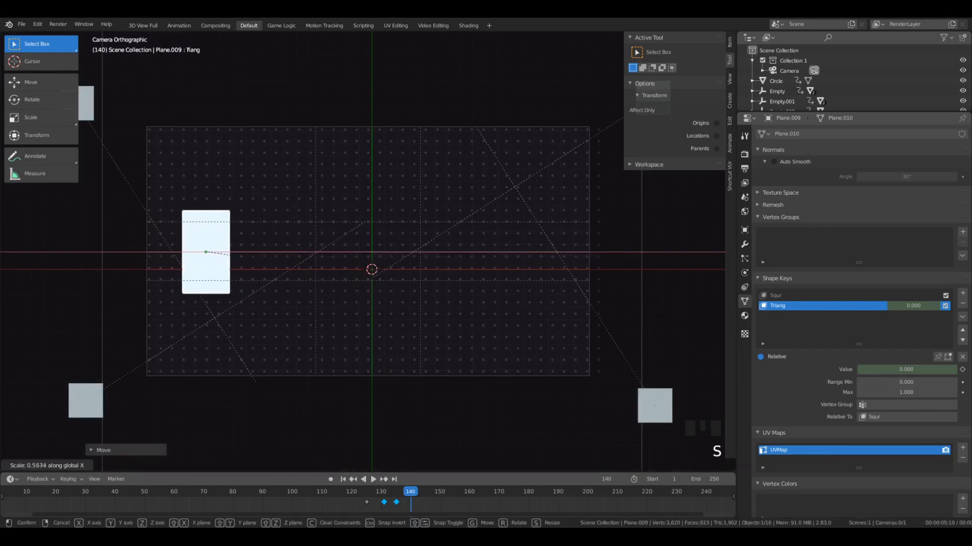
{"action": "left_click", "coordinate": [324, 304]}
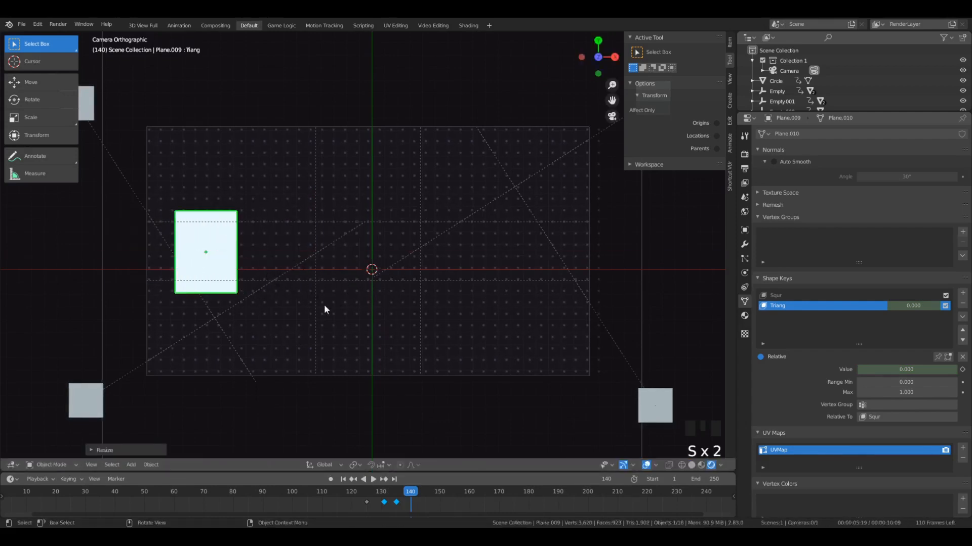
{"action": "key", "text": "s"}
{"action": "key", "text": "y"}
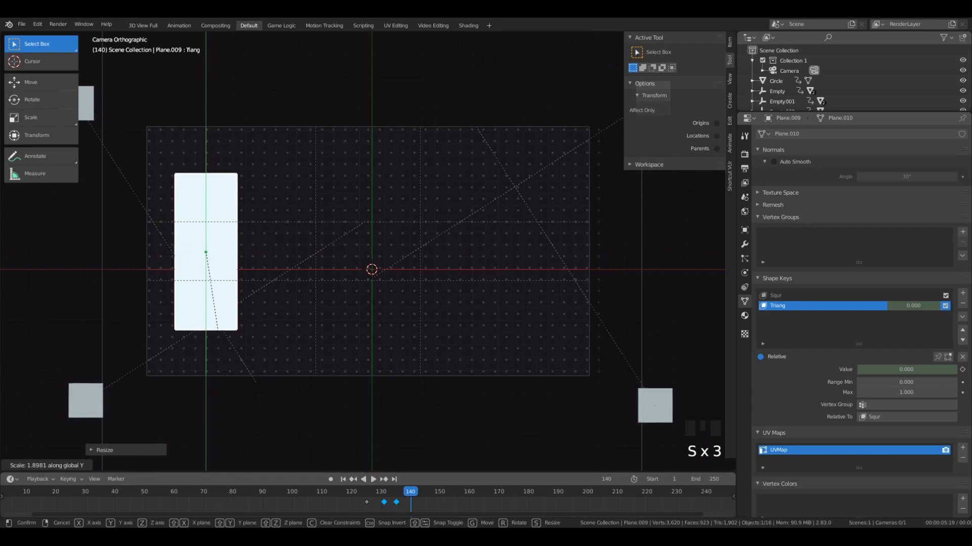
{"action": "left_click", "coordinate": [238, 278]}
{"action": "key", "text": "s"}
{"action": "key", "text": "x"}
{"action": "left_click", "coordinate": [250, 291]}
{"action": "key", "text": "s"}
{"action": "key", "text": "y"}
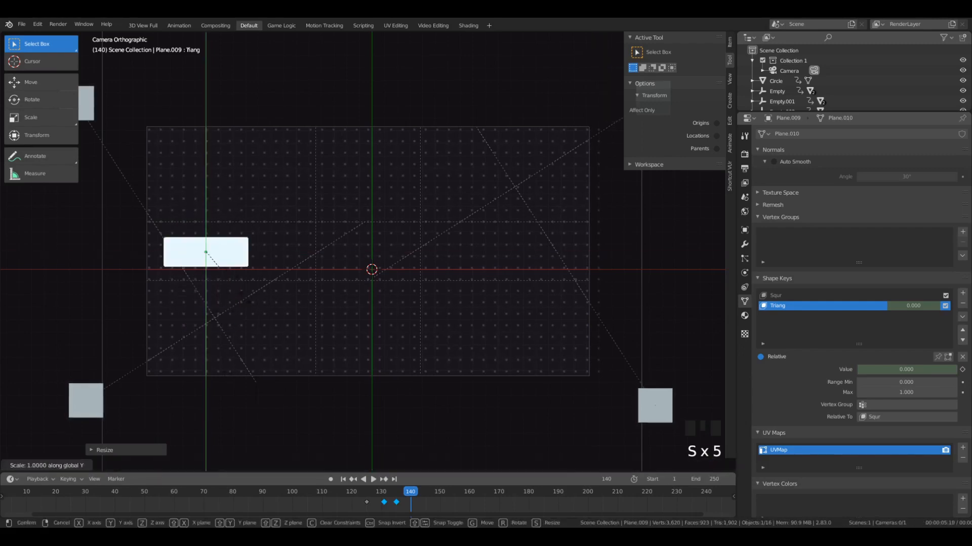
{"action": "left_click", "coordinate": [249, 322]}
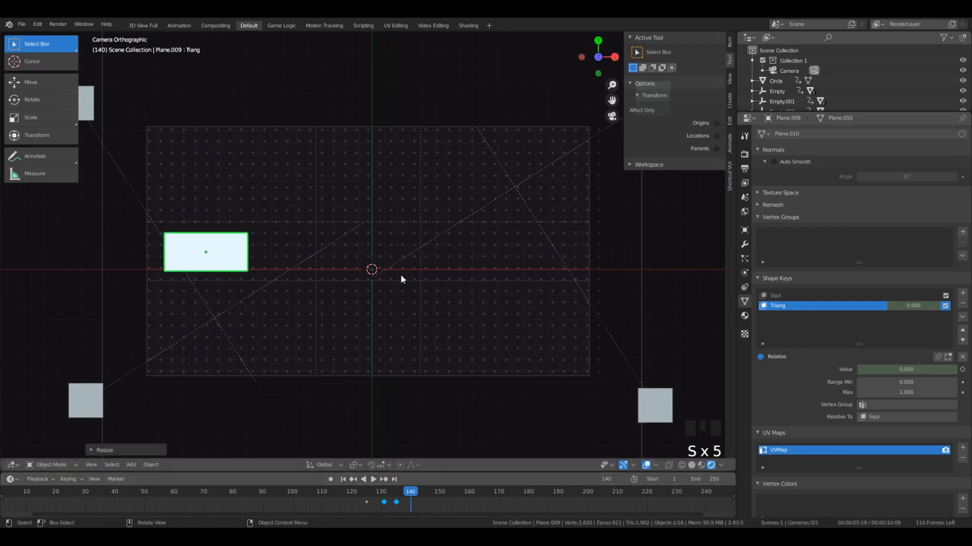
{"action": "key", "text": "i"}
- Play back the animation from about frame 127 to check the triangle's morph and sideways move
{"action": "left_click_drag", "start_coordinate": [410, 502], "coordinate": [372, 496]}
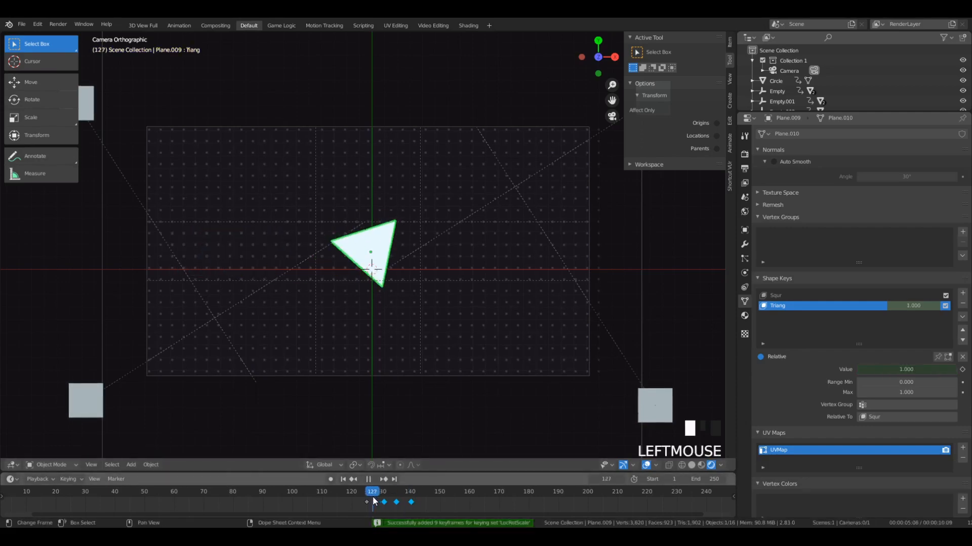
{"action": "key", "text": "space"}
{"action": "key", "text": "space"}
{"action": "left_click", "coordinate": [372, 494]}
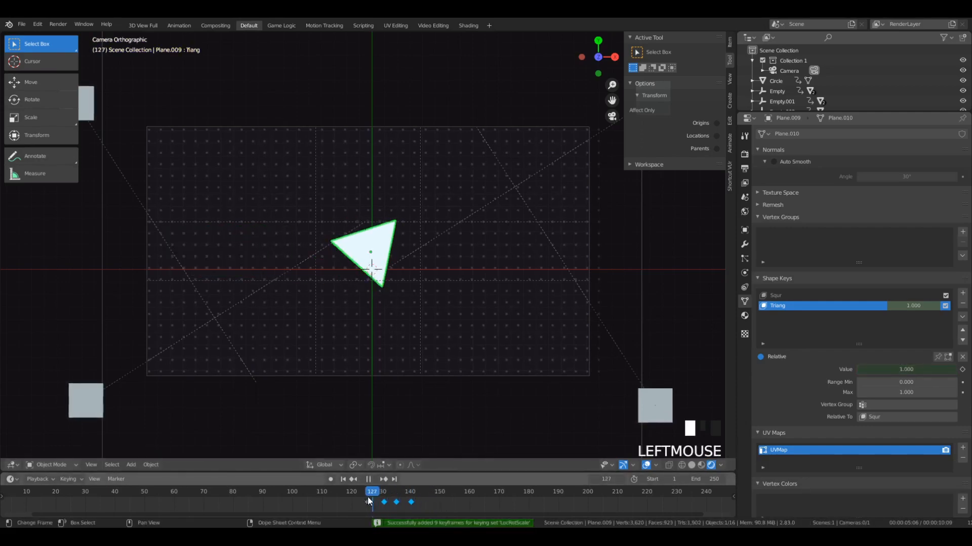
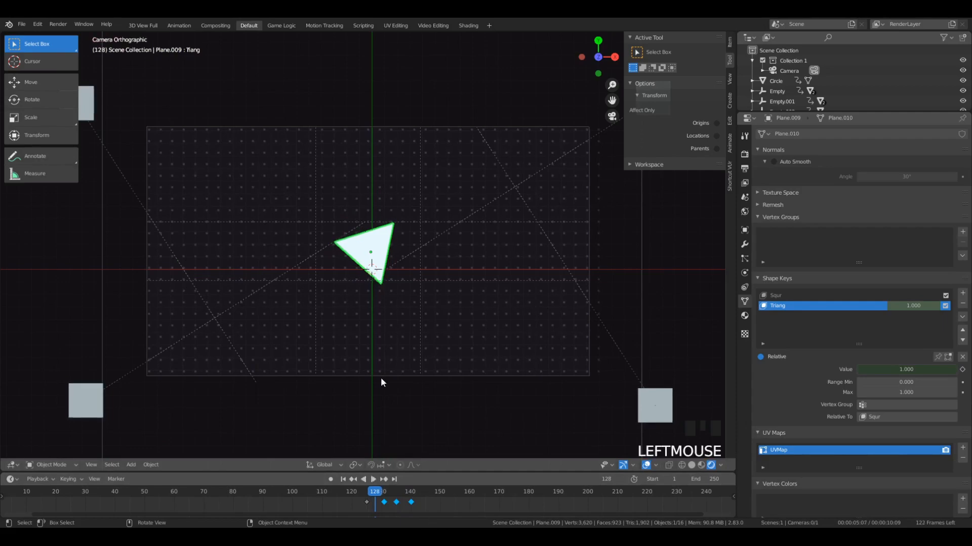
- Replay the triangle's growth and change into the flat rectangle from about frame 126
{"action": "key", "text": "space"}
{"action": "key", "text": "space"}
{"action": "left_click", "coordinate": [372, 494]}
{"action": "key", "text": "space"}
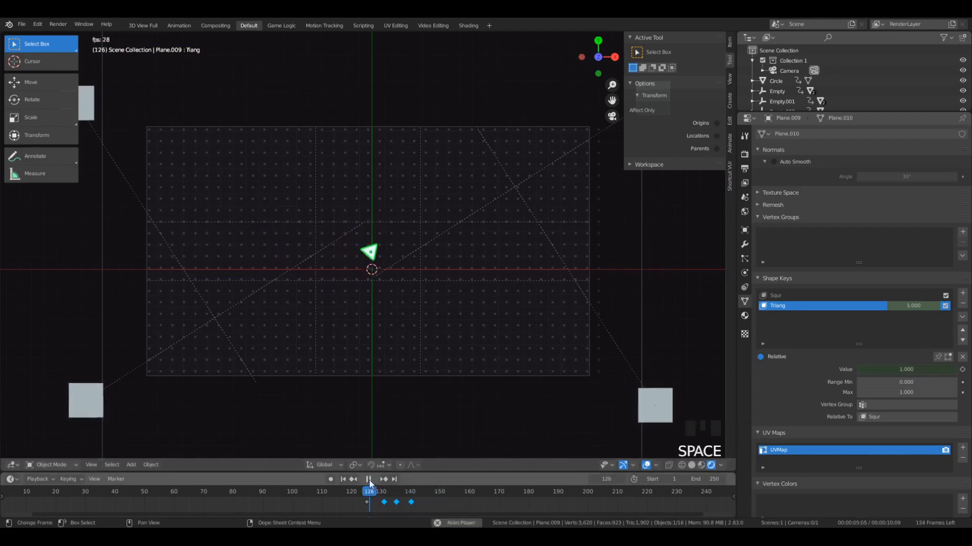
{"action": "key", "text": "space"}
{"action": "key", "text": "space"}
{"action": "key", "text": "space"}
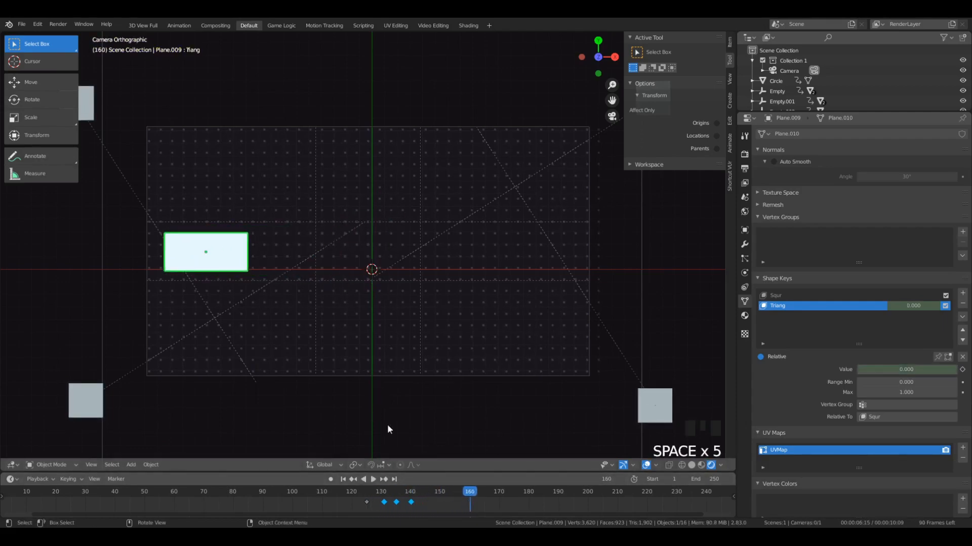
- On frame 143, scale the white rectangle along X and Y into an upright shape more than twice as tall as wide
{"action": "left_click", "coordinate": [412, 494]}
{"action": "left_click_drag", "start_coordinate": [412, 496], "coordinate": [419, 497]}
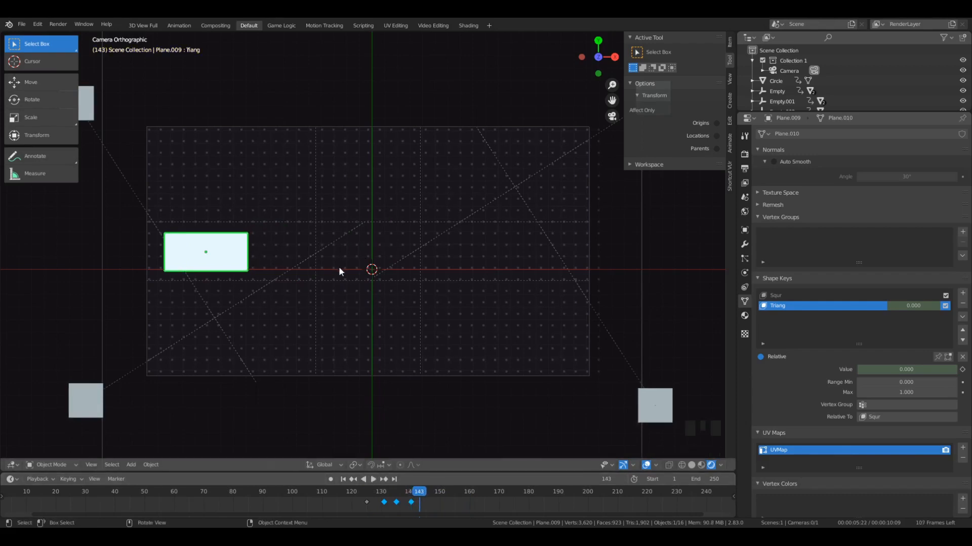
{"action": "key", "text": "s"}
{"action": "key", "text": "y"}
{"action": "left_click", "coordinate": [365, 275]}
{"action": "key", "text": "s"}
{"action": "key", "text": "x"}
{"action": "left_click", "coordinate": [259, 267]}
{"action": "key", "text": "s"}
{"action": "key", "text": "y"}
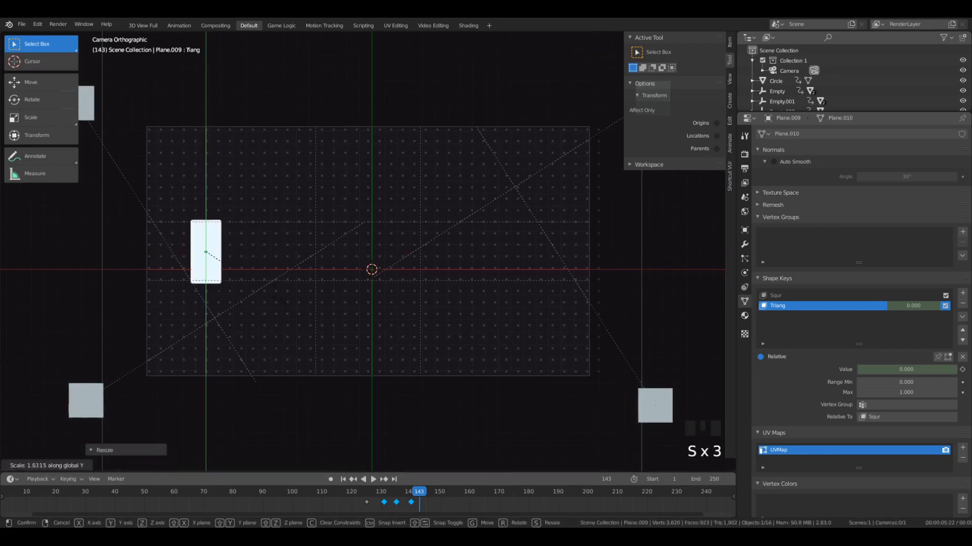
{"action": "left_click", "coordinate": [278, 289]}
- Move the upright rectangle along negative X until it sits close to the dot grid's left edge
{"action": "key", "text": "g"}
{"action": "key", "text": "x"}
{"action": "left_click", "coordinate": [249, 302]}
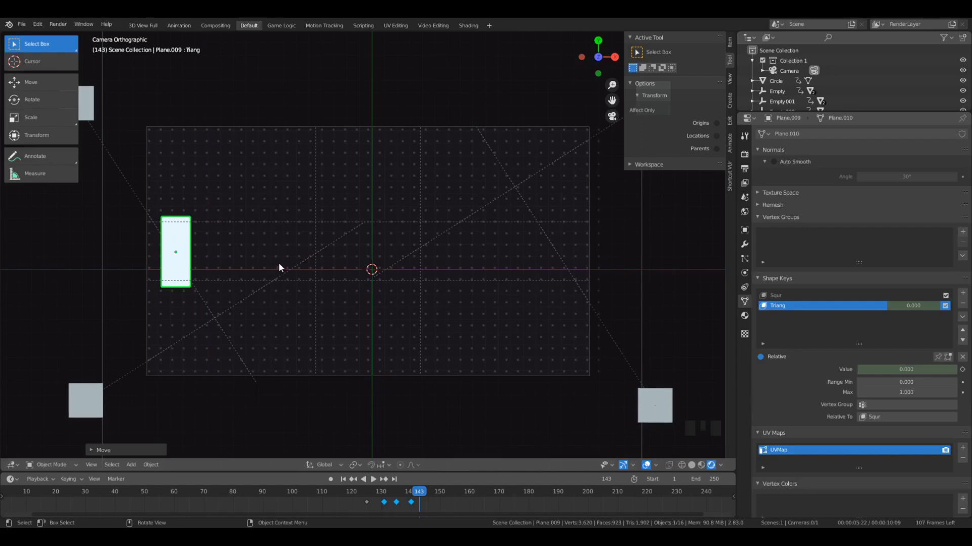
{"action": "left_click", "coordinate": [185, 257]}
{"action": "left_click", "coordinate": [191, 262]}
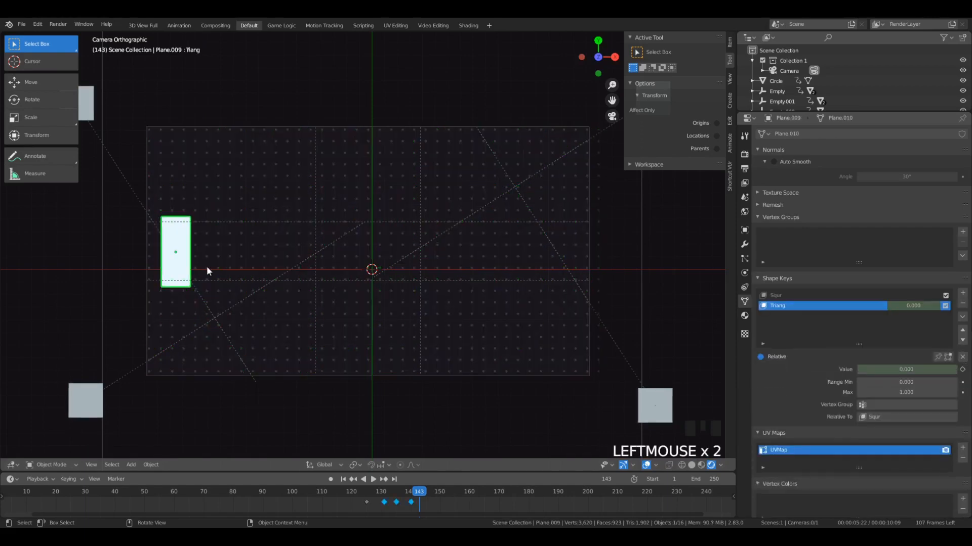
- Widen the upright rectangle by about 1.3 along X and keyframe its location, rotation and scale on frame 143
{"action": "middle_click_drag", "start_coordinate": [207, 271], "coordinate": [222, 245]}
{"action": "left_click", "coordinate": [227, 268]}
{"action": "left_click", "coordinate": [228, 270]}
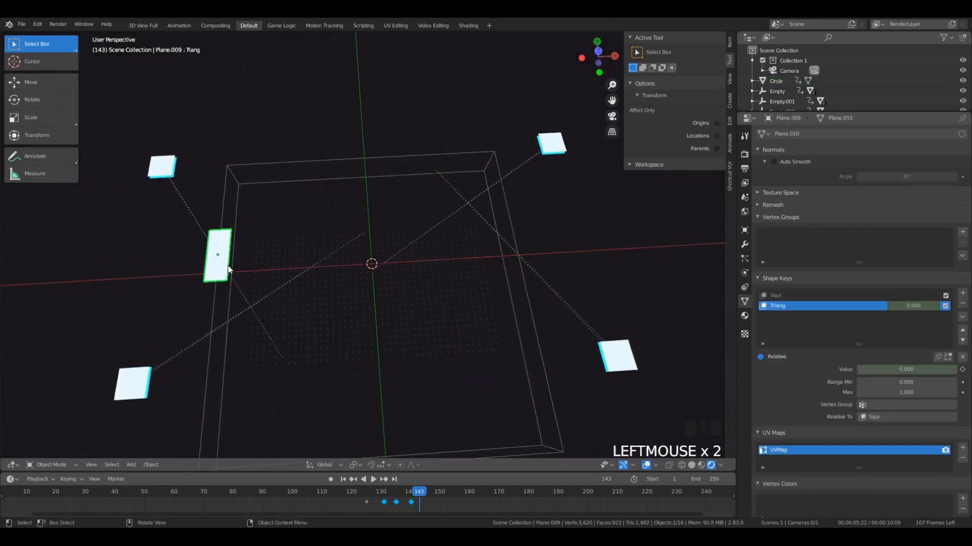
{"action": "key", "text": "s"}
{"action": "key", "text": "x"}
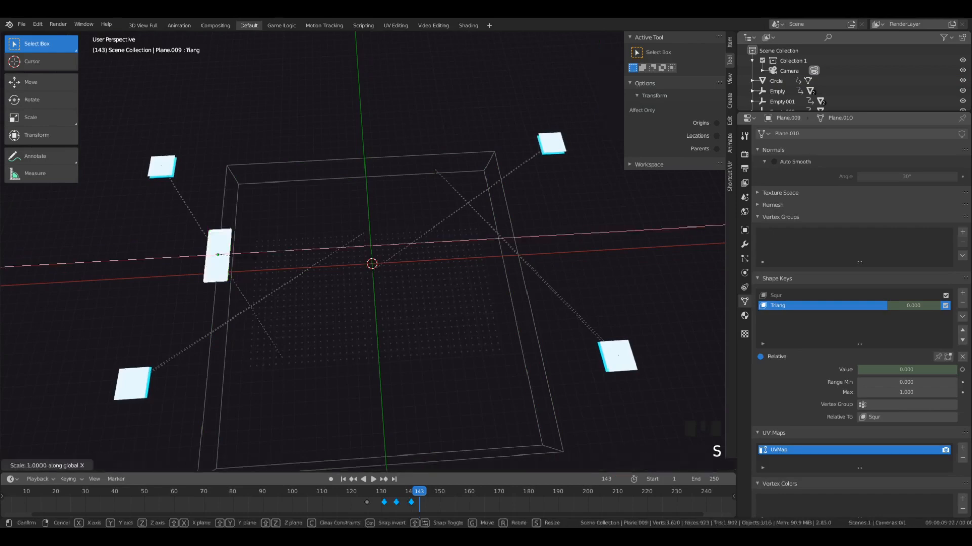
{"action": "right_click", "coordinate": [100, 296]}
{"action": "key", "text": "s"}
{"action": "key", "text": "x"}
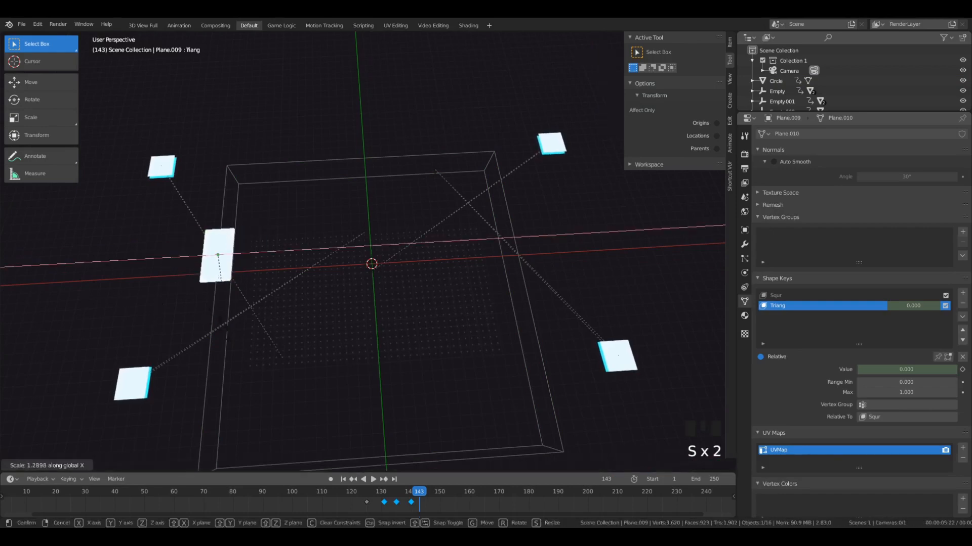
{"action": "left_click", "coordinate": [228, 335]}
{"action": "key", "text": "KP_0"}
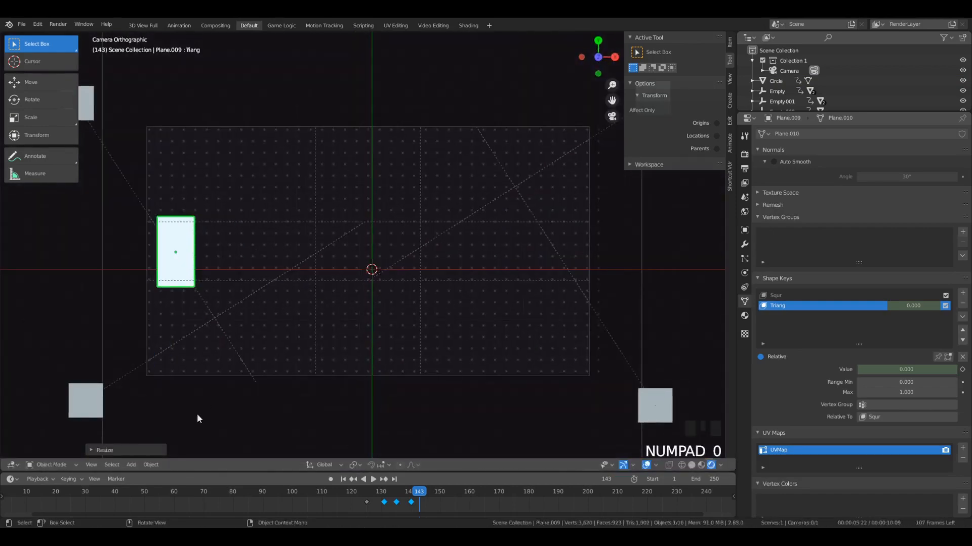
{"action": "key", "text": "i"}
- Play back the animation from about frame 129 to check the change into the upright rectangle
{"action": "left_click_drag", "start_coordinate": [423, 502], "coordinate": [378, 505]}
{"action": "key", "text": "space"}
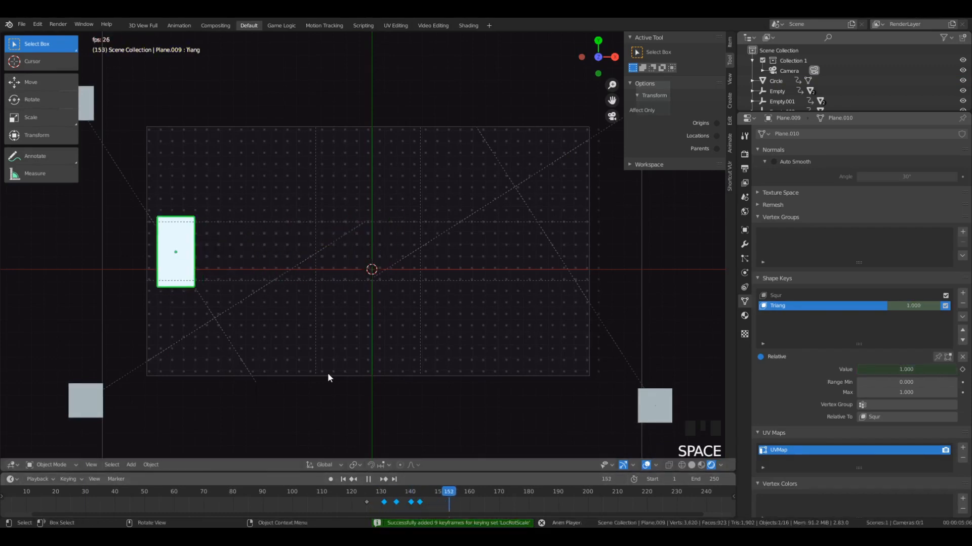
{"action": "key", "text": "space"}
- On frame 150, move the upright rectangle along X across the dot grid to near its right edge
{"action": "left_click_drag", "start_coordinate": [446, 495], "coordinate": [439, 514]}
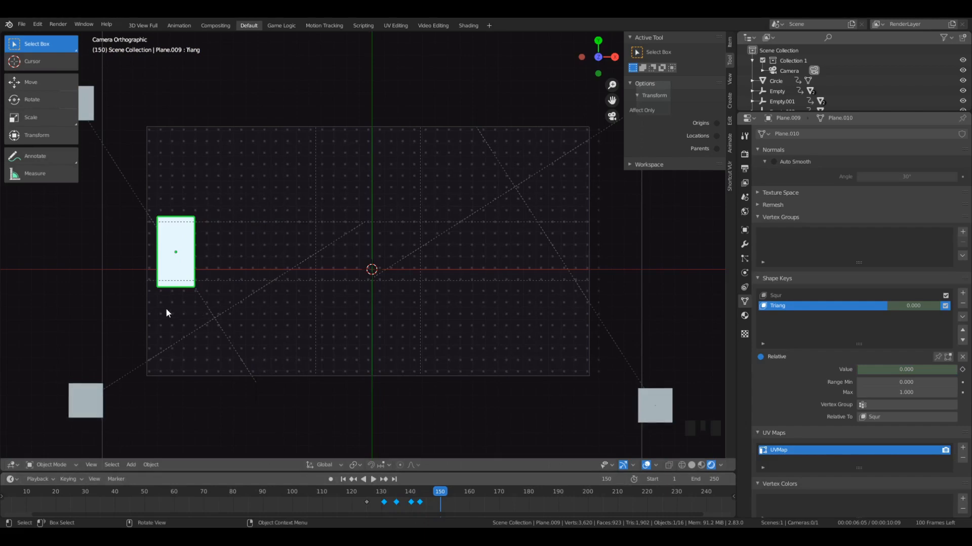
{"action": "key", "text": "g"}
{"action": "key", "text": "x"}
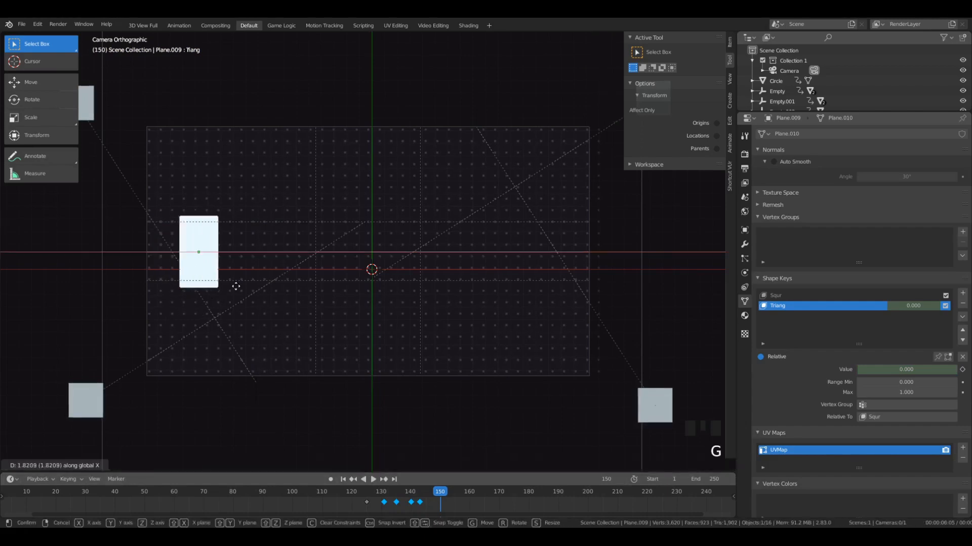
{"action": "left_click", "coordinate": [567, 309]}
- Flatten the rectangle along Y, stretch it along X to about three times its height, and shift it back inside the grid's right edge
{"action": "key", "text": "s"}
{"action": "key", "text": "y"}
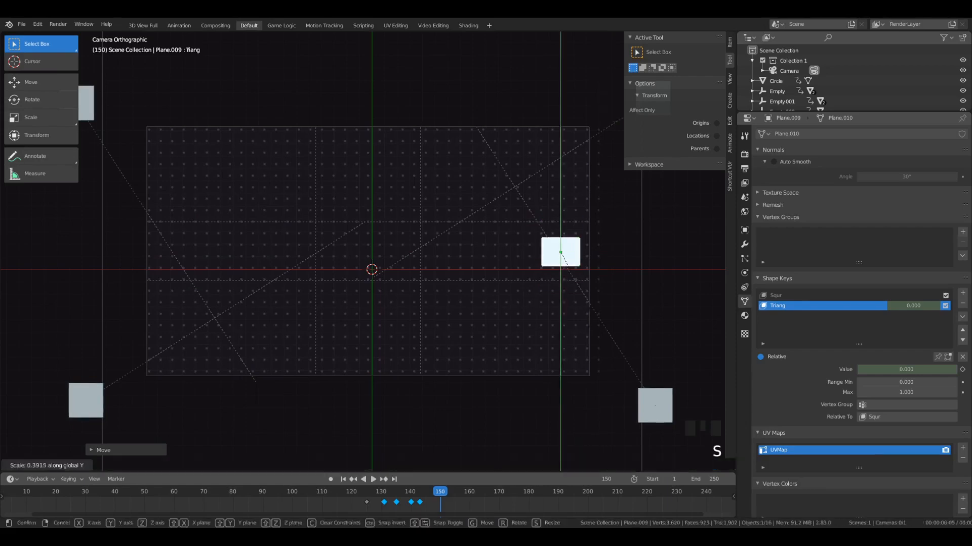
{"action": "left_click", "coordinate": [592, 322]}
{"action": "key", "text": "s"}
{"action": "key", "text": "x"}
{"action": "left_click", "coordinate": [719, 307]}
{"action": "key", "text": "g"}
{"action": "key", "text": "x"}
{"action": "left_click", "coordinate": [695, 296]}
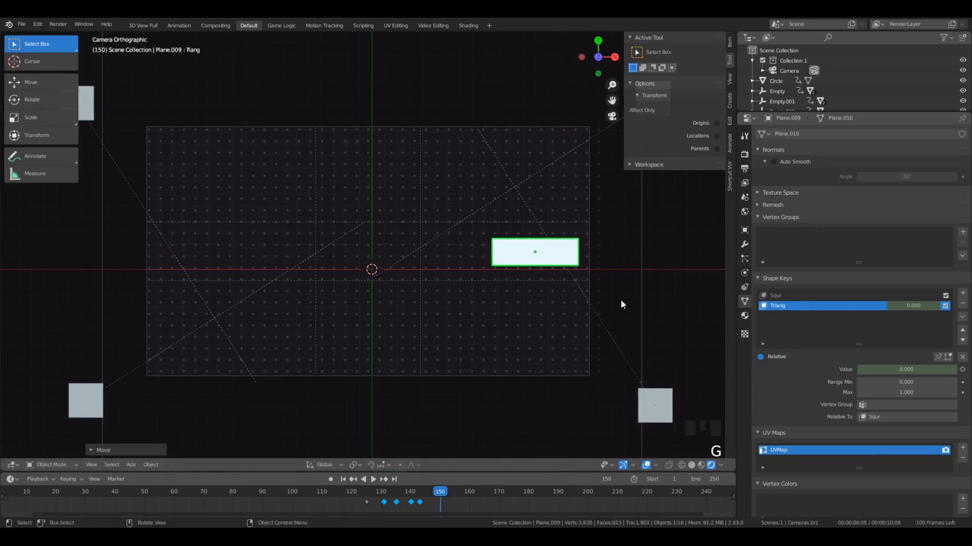
- Enlarge the flat rectangle slightly along Y and X, nudge it in negative X, and keyframe its location, rotation and scale on frame 150
{"action": "key", "text": "s"}
{"action": "key", "text": "y"}
{"action": "left_click", "coordinate": [633, 306]}
{"action": "key", "text": "s"}
{"action": "key", "text": "x"}
{"action": "left_click", "coordinate": [646, 312]}
{"action": "key", "text": "g"}
{"action": "left_click", "coordinate": [623, 312]}
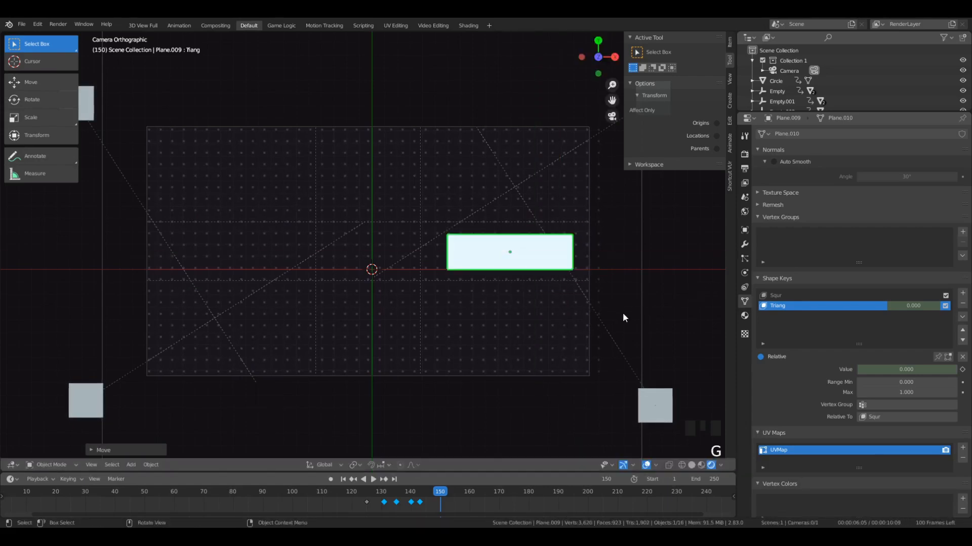
{"action": "key", "text": "i"}
- Play back the rectangle's sweep across the dot grid from about frames 135 and 132
{"action": "left_click_drag", "start_coordinate": [439, 499], "coordinate": [395, 498]}
{"action": "key", "text": "space"}
{"action": "key", "text": "space"}
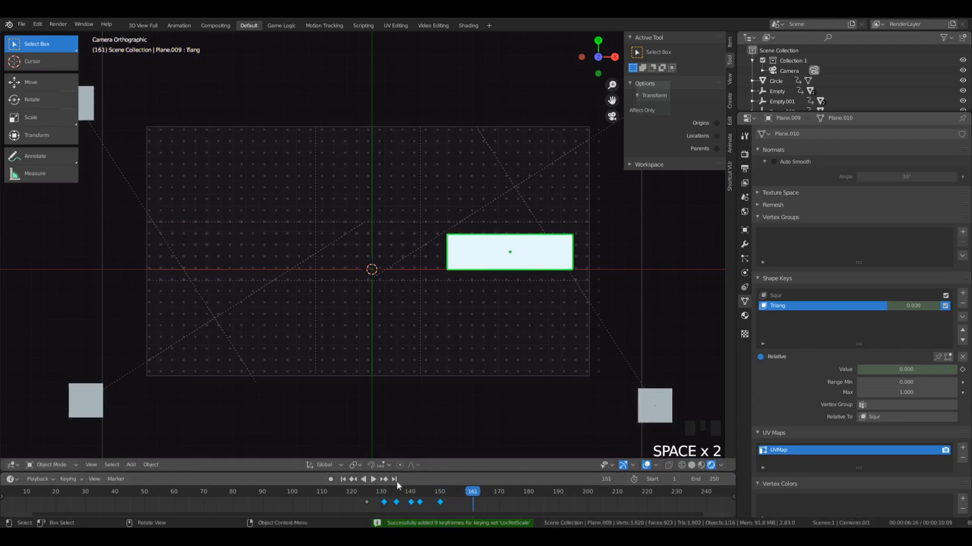
{"action": "left_click", "coordinate": [387, 492]}
{"action": "key", "text": "space"}
{"action": "key", "text": "space"}
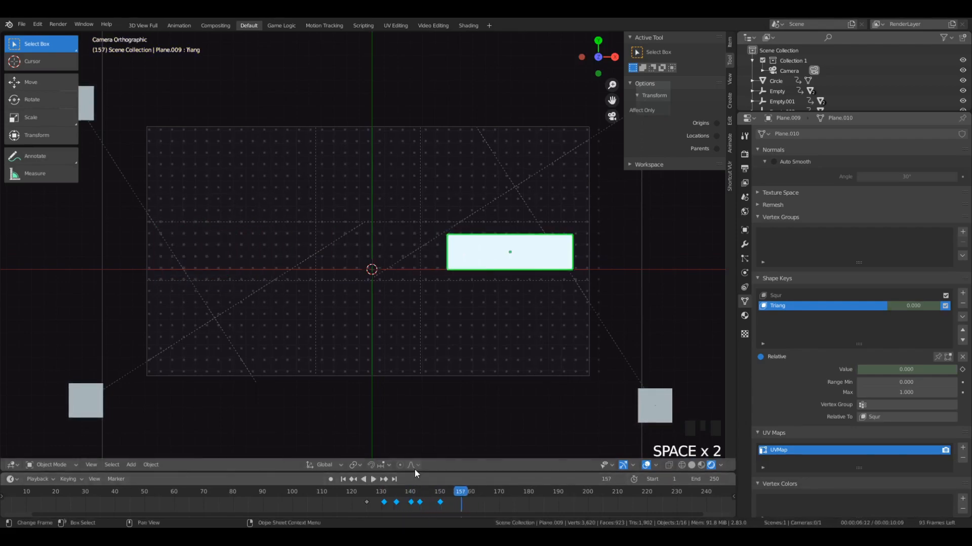
- On frame 155, scale the rectangle up along Y and down along X into an upright shape about 1.5 times as tall as wide
{"action": "left_click", "coordinate": [451, 495]}
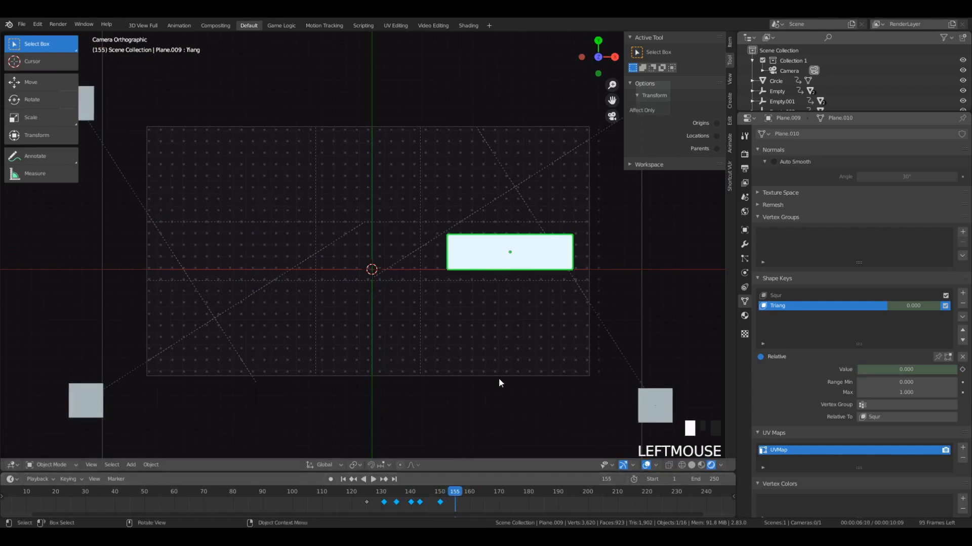
{"action": "key", "text": "s"}
{"action": "key", "text": "x"}
{"action": "key", "text": "y"}
{"action": "left_click", "coordinate": [586, 18]}
{"action": "key", "text": "s"}
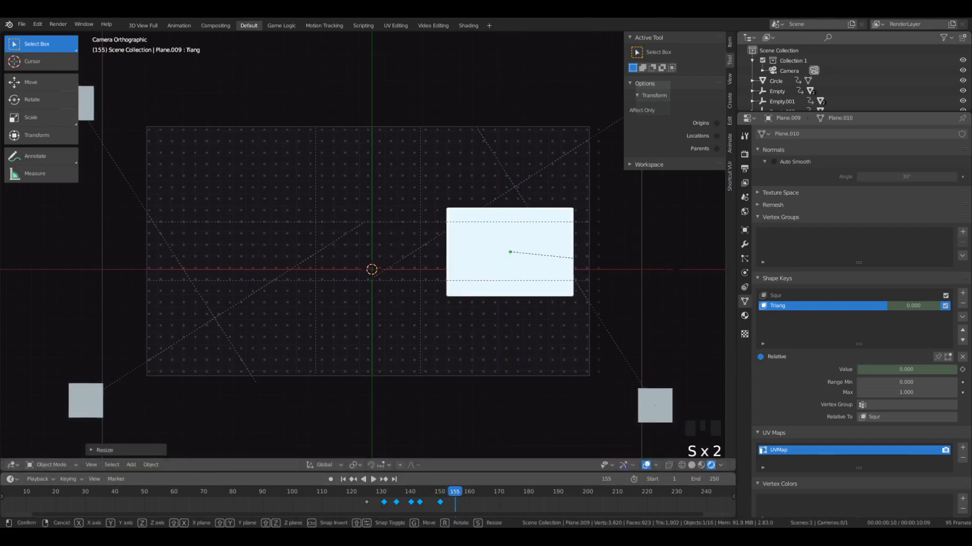
{"action": "key", "text": "x"}
{"action": "left_click", "coordinate": [579, 271]}
- Move the upright rectangle about 3.5 units along X toward the grid's right edge and keyframe its location, rotation and scale
{"action": "key", "text": "g"}
{"action": "key", "text": "x"}
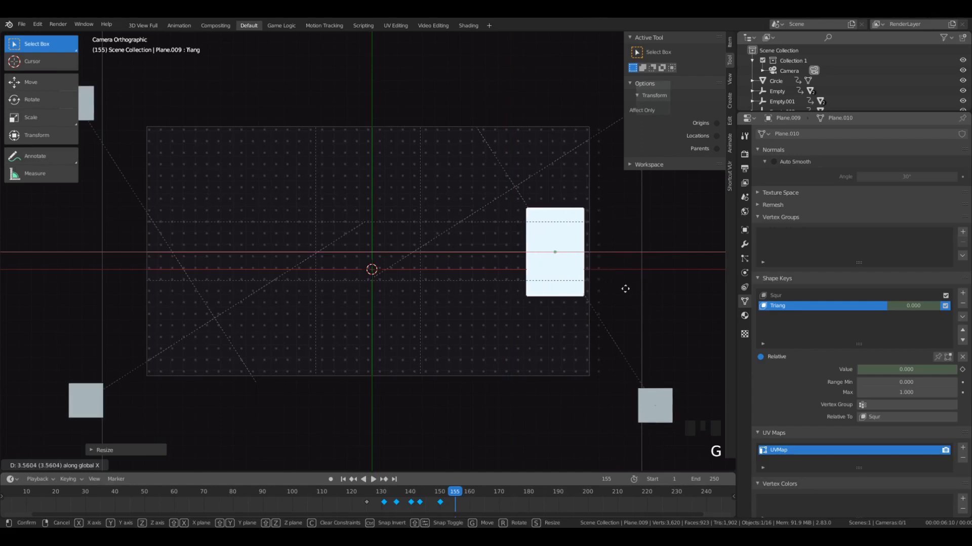
{"action": "left_click", "coordinate": [621, 286]}
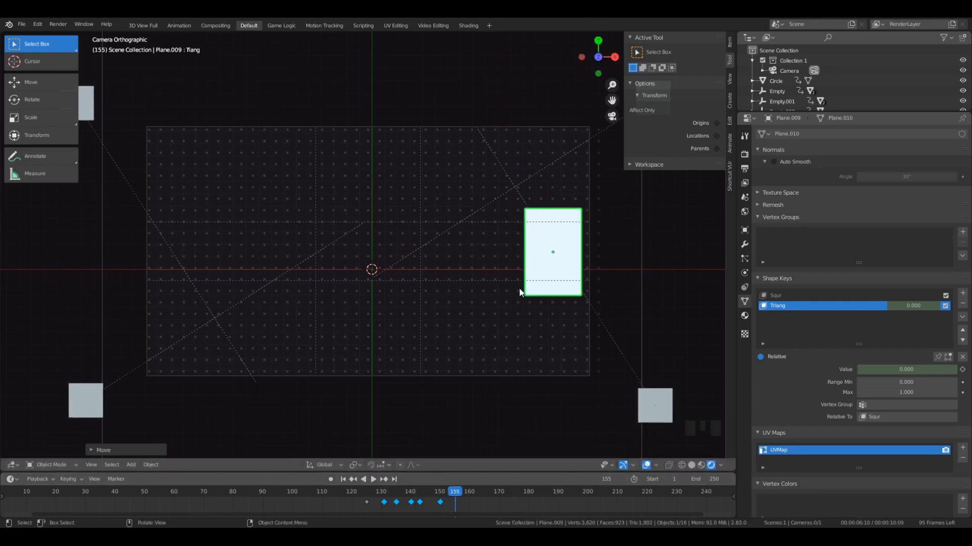
{"action": "key", "text": "i"}
- Play back the animation from about frame 120 to check the rectangle's stretch and rebound
{"action": "left_click_drag", "start_coordinate": [449, 496], "coordinate": [351, 495]}
{"action": "key", "text": "space"}
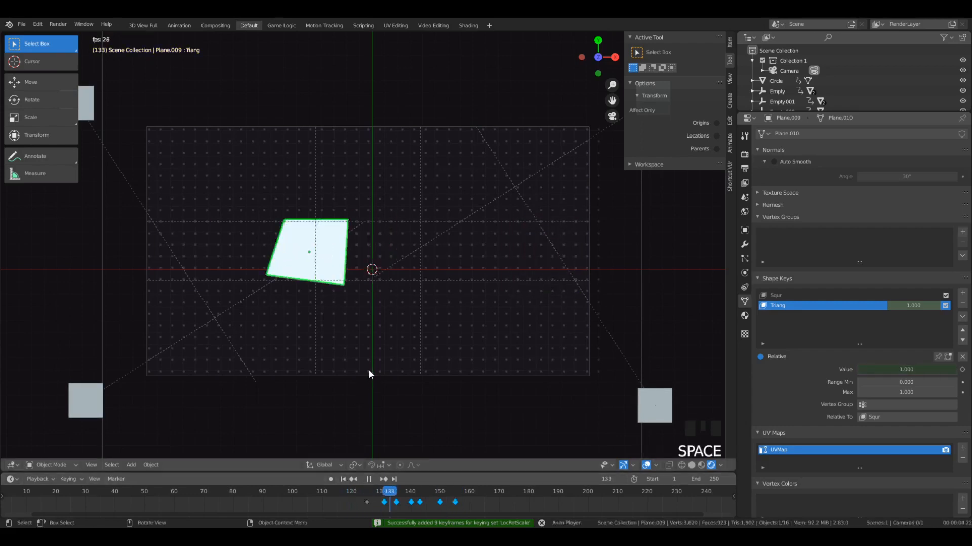
{"action": "key", "text": "space"}
{"action": "left_click", "coordinate": [455, 496]}
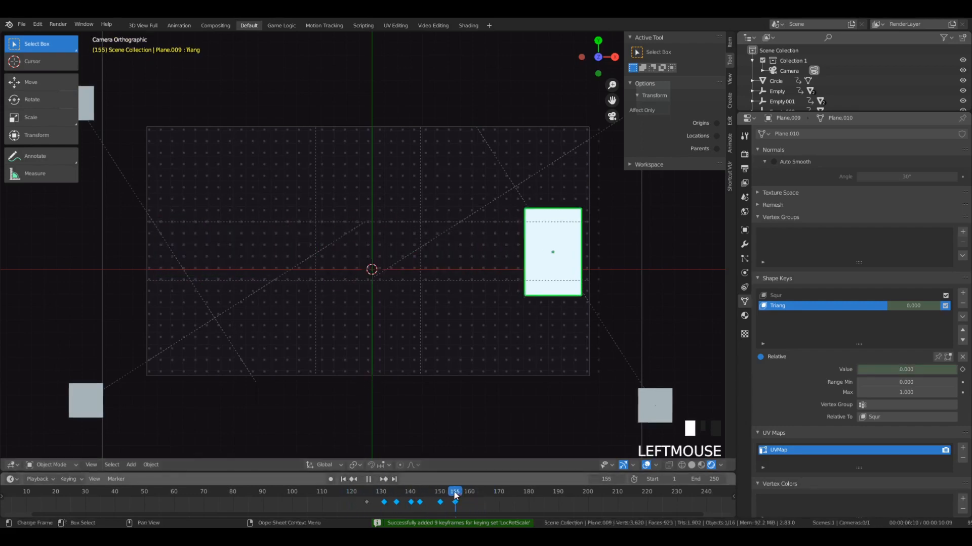
{"action": "key", "text": "s"}
{"action": "key", "text": "x"}
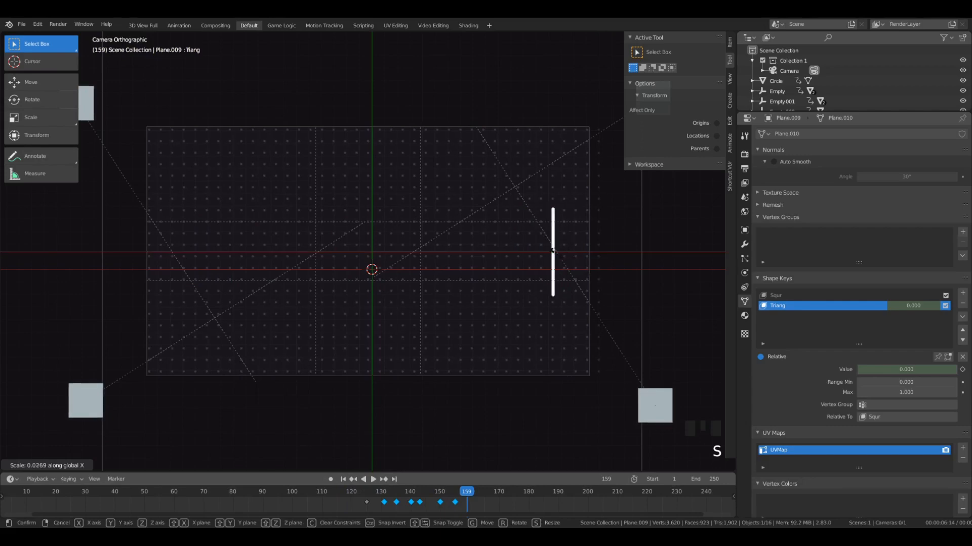
{"action": "right_click", "coordinate": [552, 251]}
- On frame 160, scale the rectangle down along X until its width collapses to nothing
{"action": "left_click", "coordinate": [460, 497]}
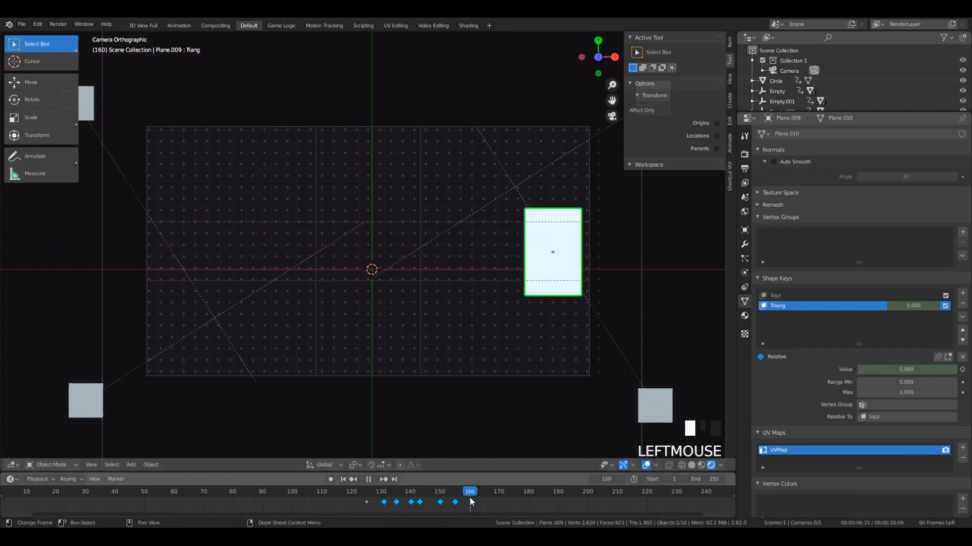
{"action": "left_click", "coordinate": [469, 500]}
{"action": "key", "text": "s"}
{"action": "key", "text": "x"}
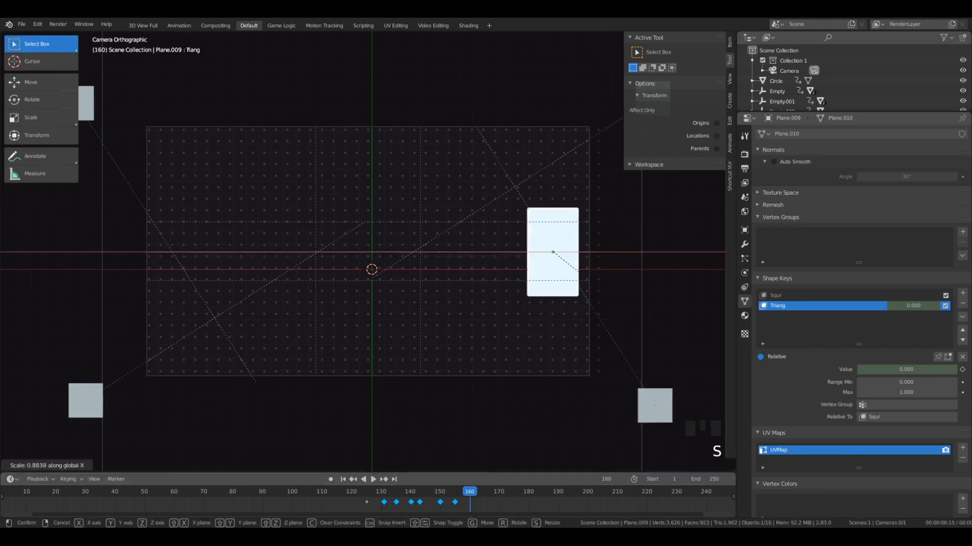
{"action": "left_click", "coordinate": [586, 257]}
- Move the collapsed rectangle just beyond the dot grid's right edge and keyframe its location, rotation and scale on frame 160
{"action": "key", "text": "g"}
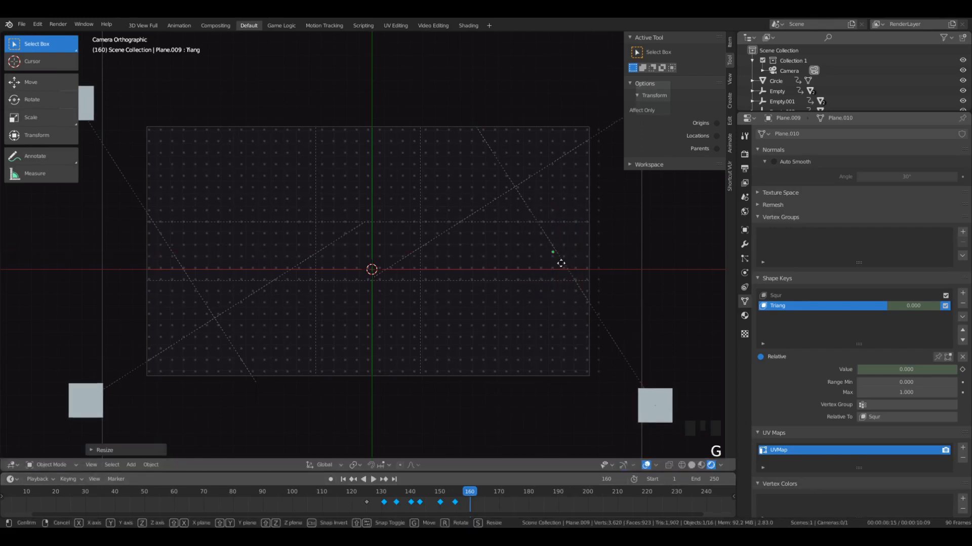
{"action": "left_click", "coordinate": [611, 266]}
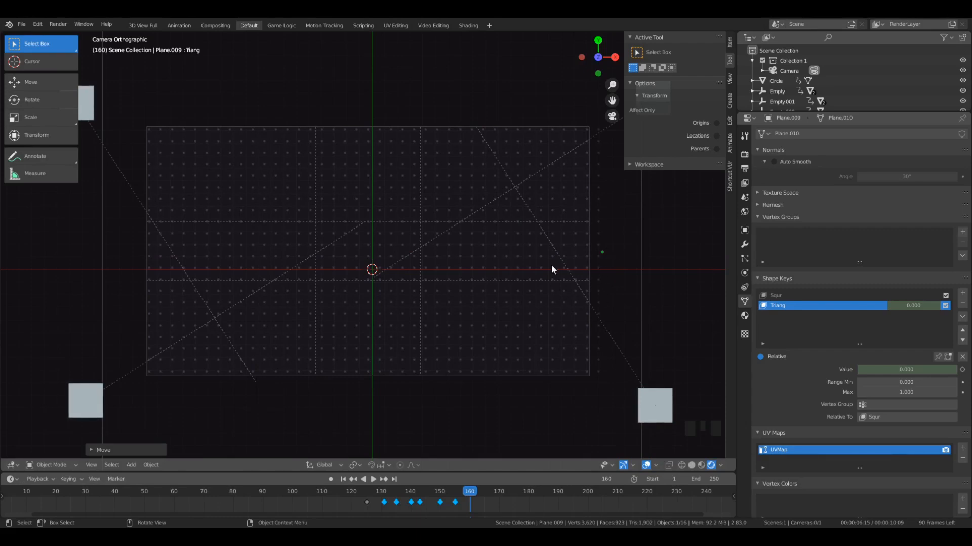
{"action": "key", "text": "i"}
- Play back the whole shape animation from before frame 125 to check the rectangle's exit at the grid's edge
{"action": "left_click_drag", "start_coordinate": [464, 495], "coordinate": [364, 496]}
{"action": "key", "text": "space"}
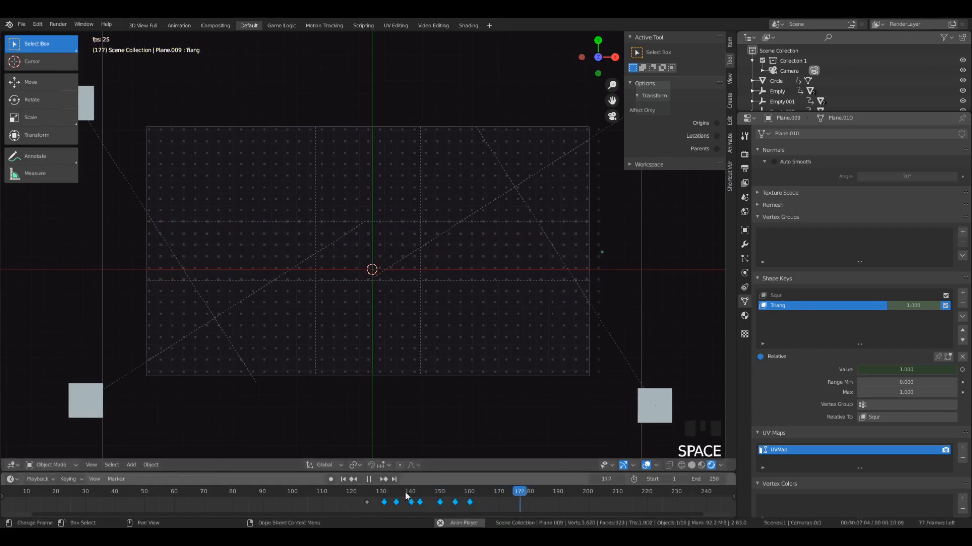
{"action": "left_click", "coordinate": [362, 495]}
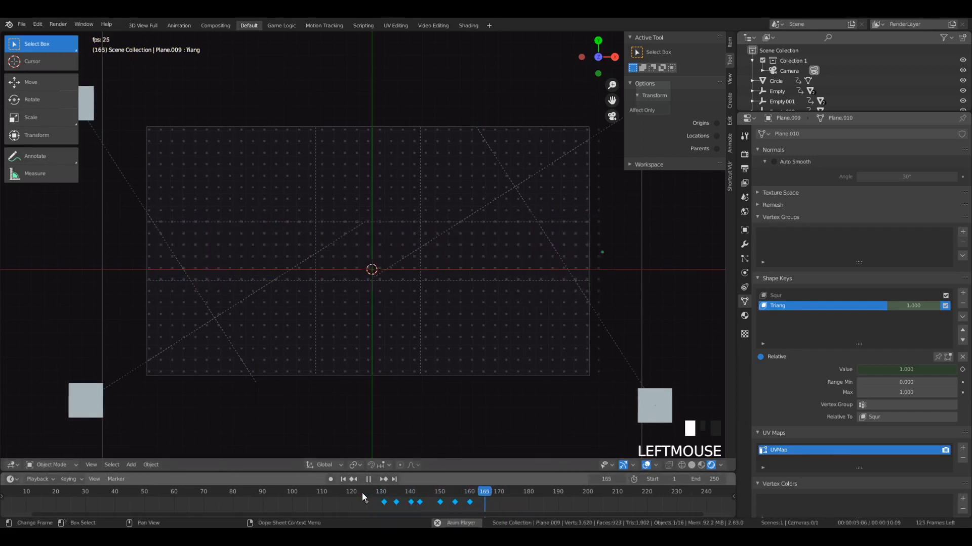
{"action": "key", "text": "space"}
{"action": "left_click", "coordinate": [355, 494]}
{"action": "key", "text": "space"}
{"action": "key", "text": "space"}
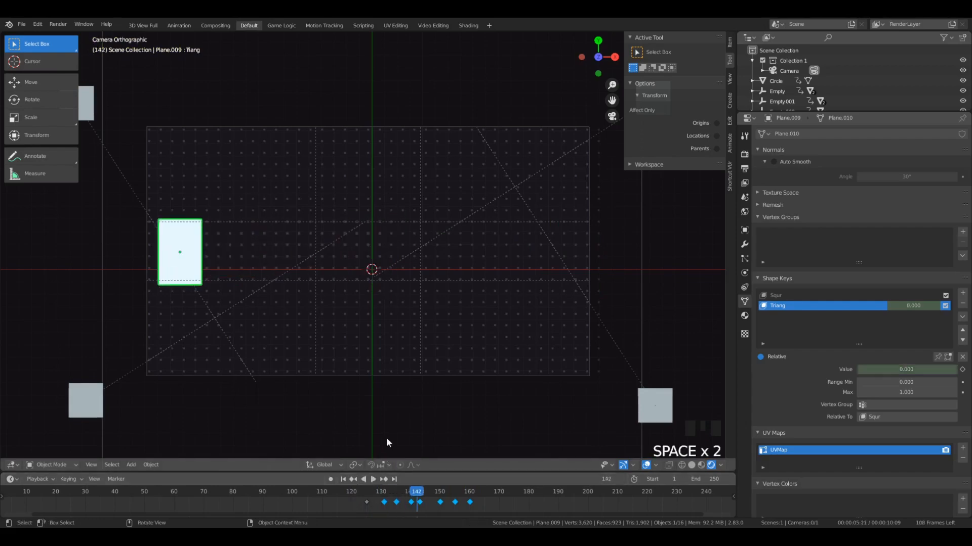
- Go to frame 131, where the animated shape is a full-size white triangle
{"action": "middle_click_drag", "start_coordinate": [387, 442], "coordinate": [375, 253]}
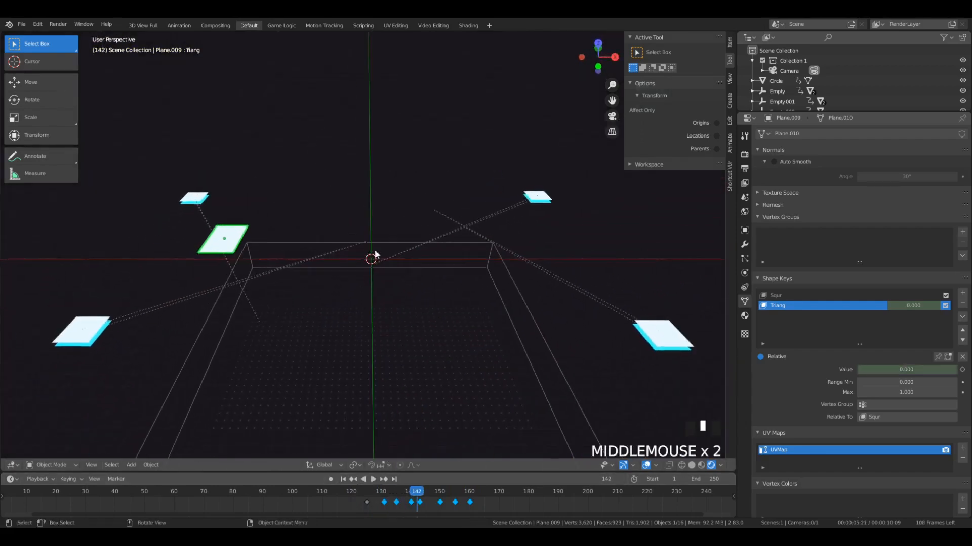
{"action": "key", "text": "shift+a"}
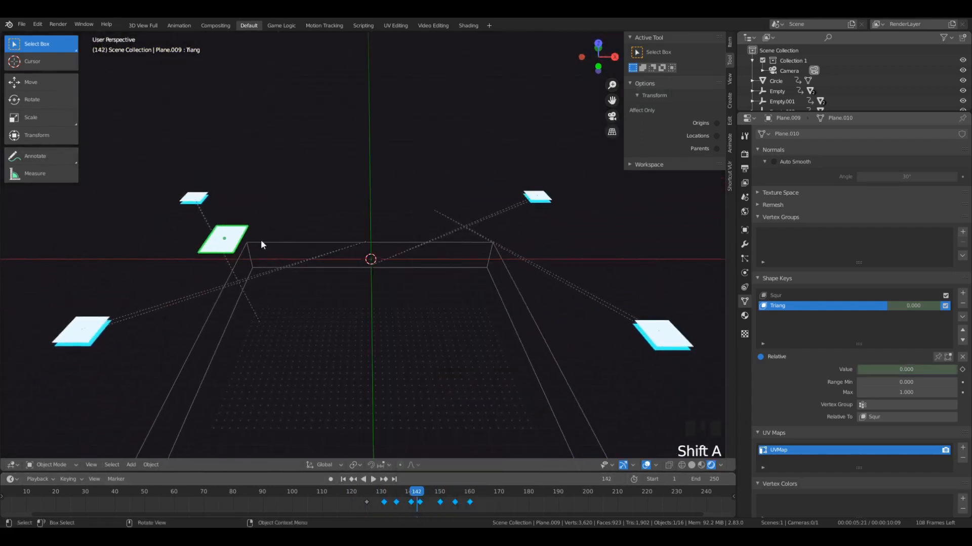
{"action": "left_click_drag", "start_coordinate": [407, 501], "coordinate": [366, 500]}
{"action": "left_click", "coordinate": [356, 489]}
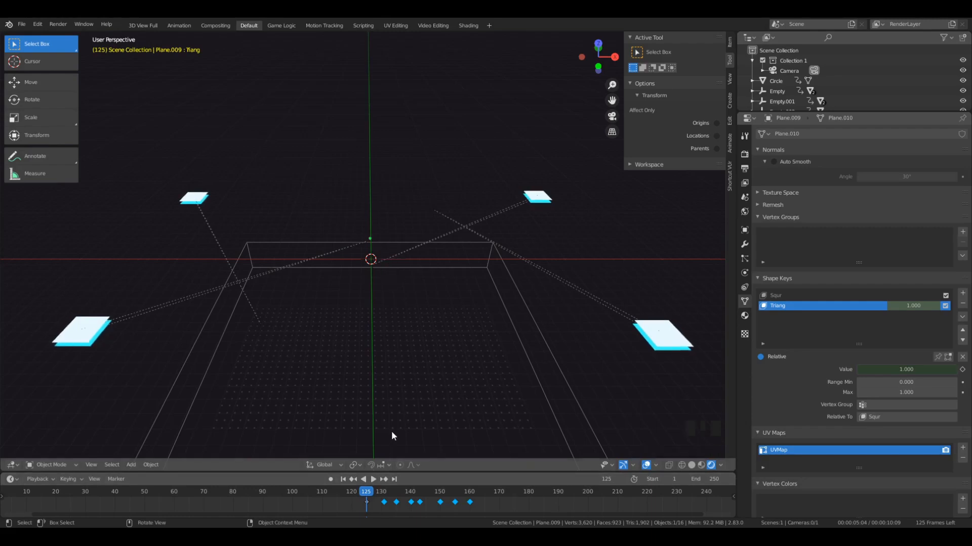
{"action": "left_click", "coordinate": [383, 496]}
{"action": "scroll", "coordinate": [397, 266], "scroll_direction": "up", "scroll_amount": 4}
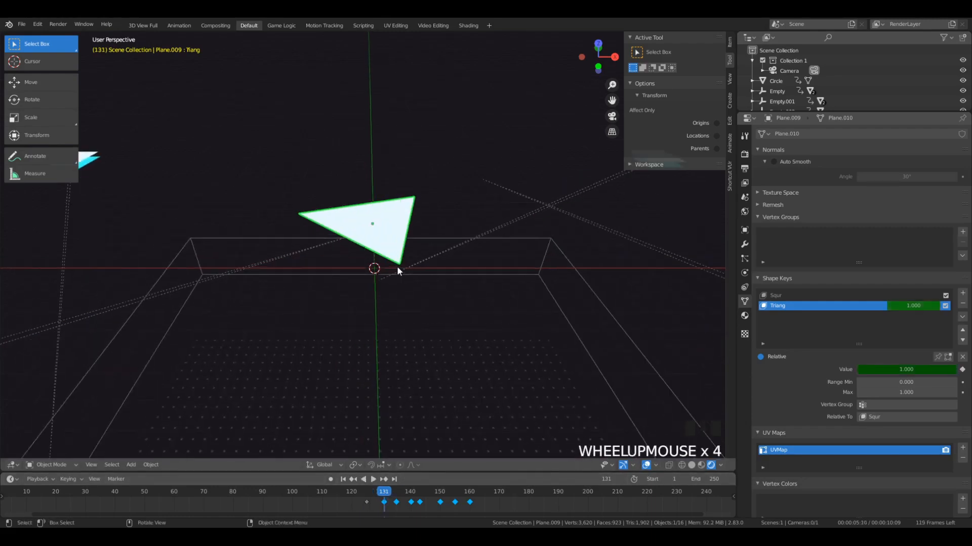
{"action": "key", "text": "KP_0"}
{"action": "scroll", "coordinate": [315, 330], "scroll_direction": "up", "scroll_amount": 1}
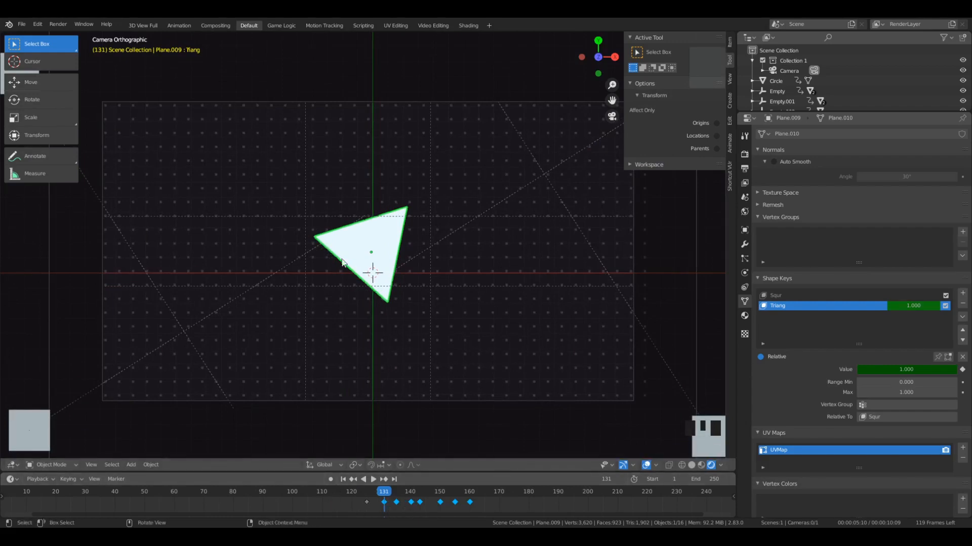
- Try to move the white triangle along Z
{"action": "mouse_move", "coordinate": [344, 263]}
{"action": "middle_mouse_down"}
{"action": "mouse_move", "coordinate": [517, 355]}
{"action": "mouse_move", "coordinate": [447, 227]}
{"action": "mouse_move", "coordinate": [406, 272]}
{"action": "mouse_move", "coordinate": [388, 228]}
{"action": "mouse_move", "coordinate": [419, 216]}
{"action": "mouse_move", "coordinate": [387, 280]}
{"action": "mouse_move", "coordinate": [420, 261]}
{"action": "mouse_move", "coordinate": [363, 269]}
{"action": "middle_mouse_up"}
{"action": "key", "text": "g"}
{"action": "key", "text": "z"}
{"action": "left_click", "coordinate": [436, 242]}
{"action": "key", "text": "ctrl+z"}
- Duplicate the white triangle and place the copy just beneath the original
{"action": "key", "text": "shift+d"}
{"action": "left_click", "coordinate": [420, 242]}
{"action": "scroll", "coordinate": [420, 260], "scroll_direction": "up", "scroll_amount": 4}
{"action": "scroll", "coordinate": [408, 322], "scroll_direction": "down", "scroll_amount": 1}
{"action": "middle_click_drag", "start_coordinate": [408, 324], "coordinate": [808, 372]}
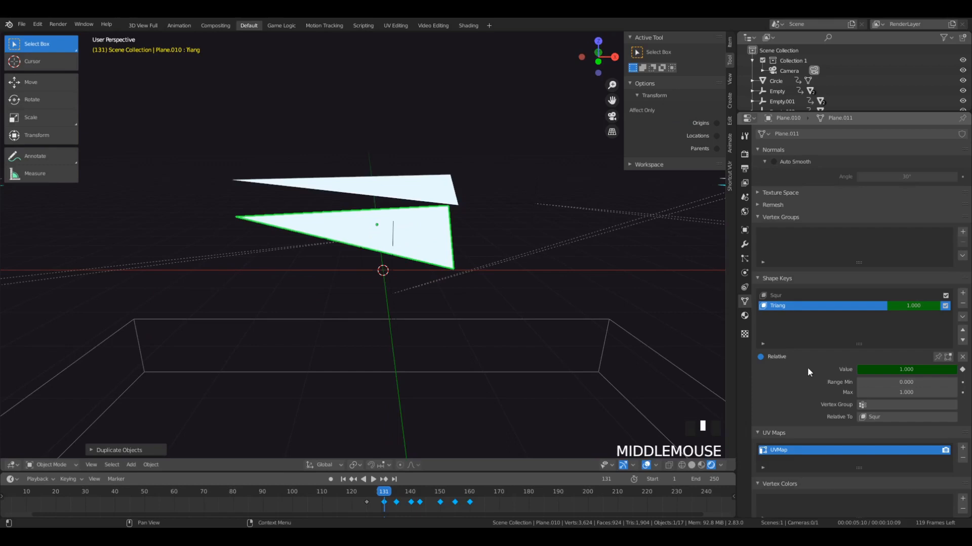
- Assign the existing cyan material to the duplicated triangle
{"action": "left_click", "coordinate": [744, 317]}
{"action": "left_click", "coordinate": [761, 178]}
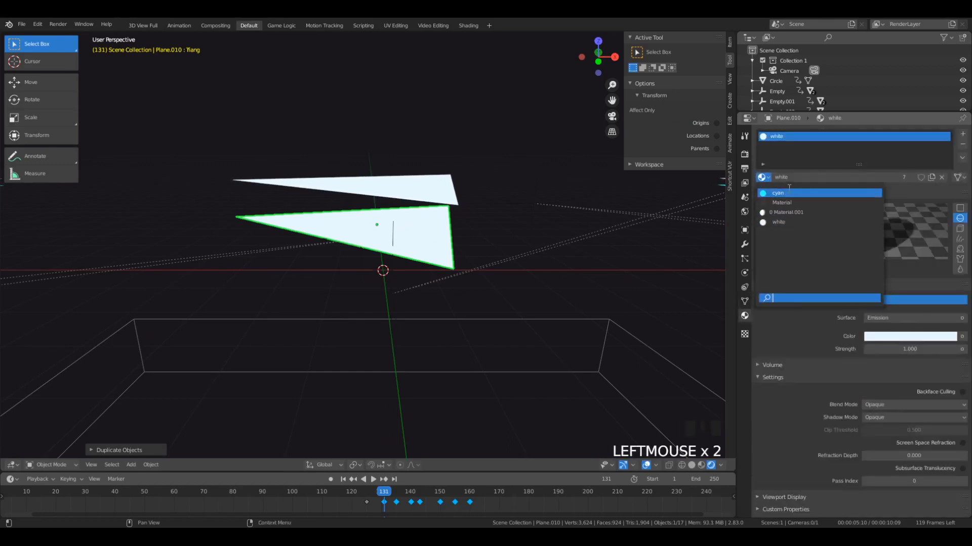
{"action": "left_click", "coordinate": [787, 191]}
{"action": "middle_click_drag", "start_coordinate": [675, 241], "coordinate": [575, 275]}
{"action": "scroll", "coordinate": [503, 256], "scroll_direction": "down", "scroll_amount": 3}
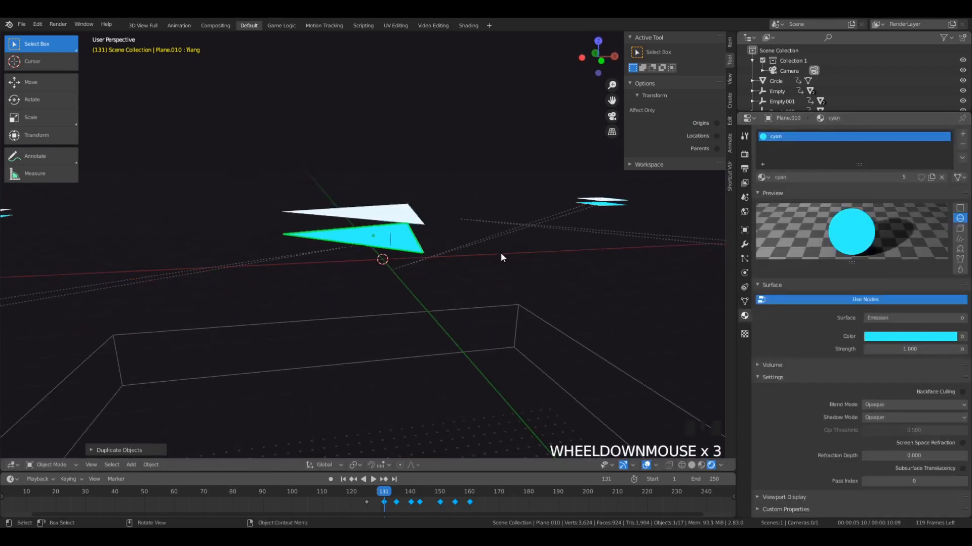
- Add a second material slot to the duplicate with a new Emission material coloured deep blue
{"action": "left_click", "coordinate": [963, 136]}
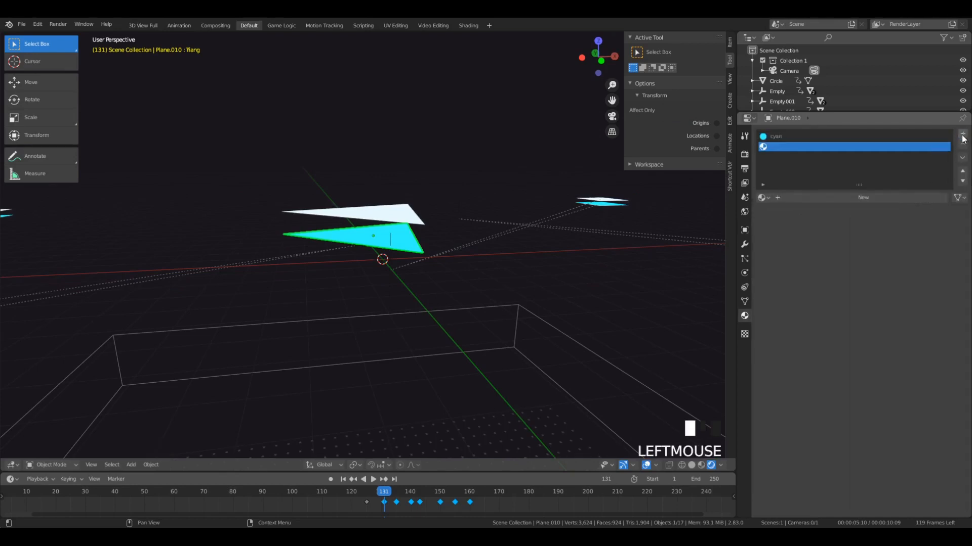
{"action": "left_click", "coordinate": [818, 201]}
{"action": "left_click", "coordinate": [913, 338]}
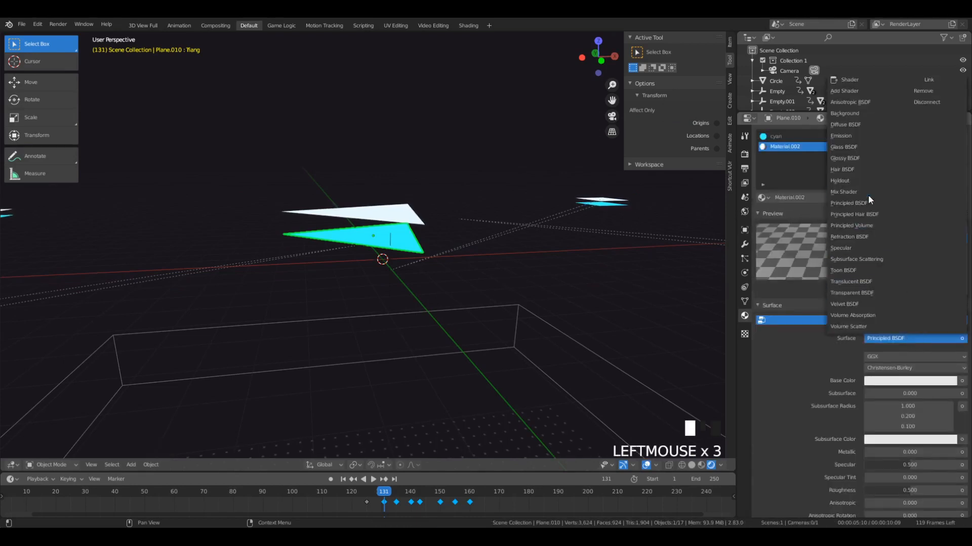
{"action": "left_click", "coordinate": [843, 135]}
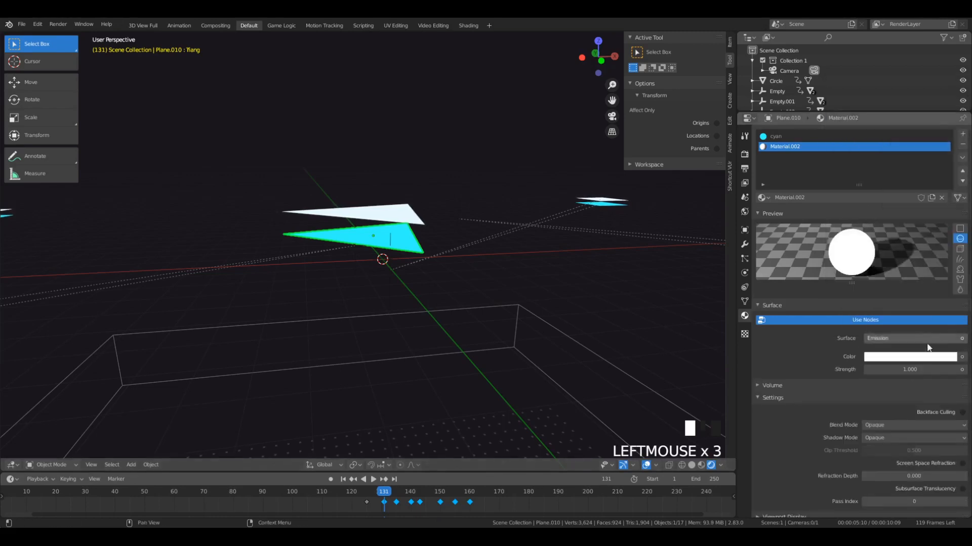
{"action": "left_click", "coordinate": [909, 357]}
{"action": "mouse_move", "coordinate": [918, 231]}
{"action": "left_mouse_down"}
{"action": "mouse_move", "coordinate": [930, 232]}
{"action": "mouse_move", "coordinate": [917, 233]}
{"action": "mouse_move", "coordinate": [925, 223]}
{"action": "left_mouse_up"}
{"action": "middle_click_drag", "start_coordinate": [332, 256], "coordinate": [390, 273]}
- Try reordering the duplicate's material slots and removing the cyan slot
{"action": "left_click", "coordinate": [962, 171]}
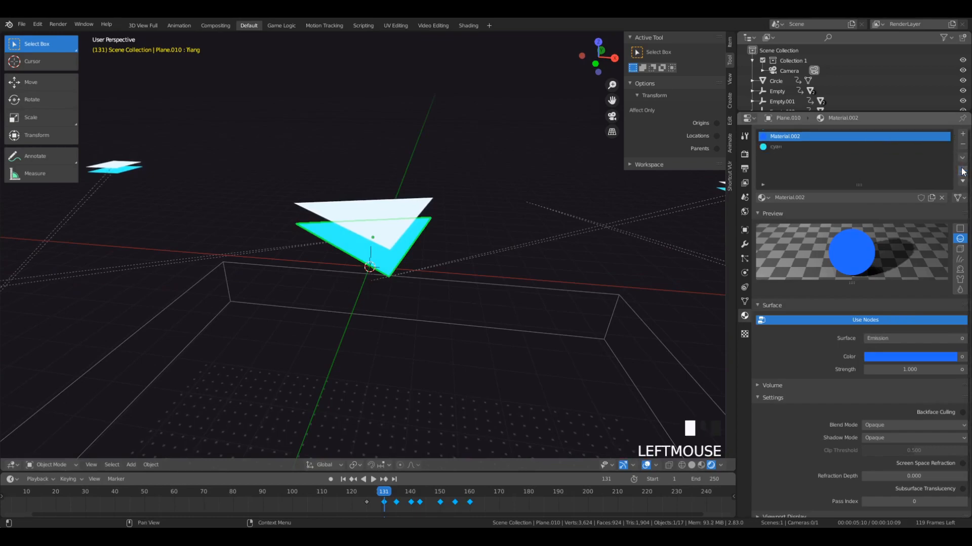
{"action": "left_click", "coordinate": [963, 180]}
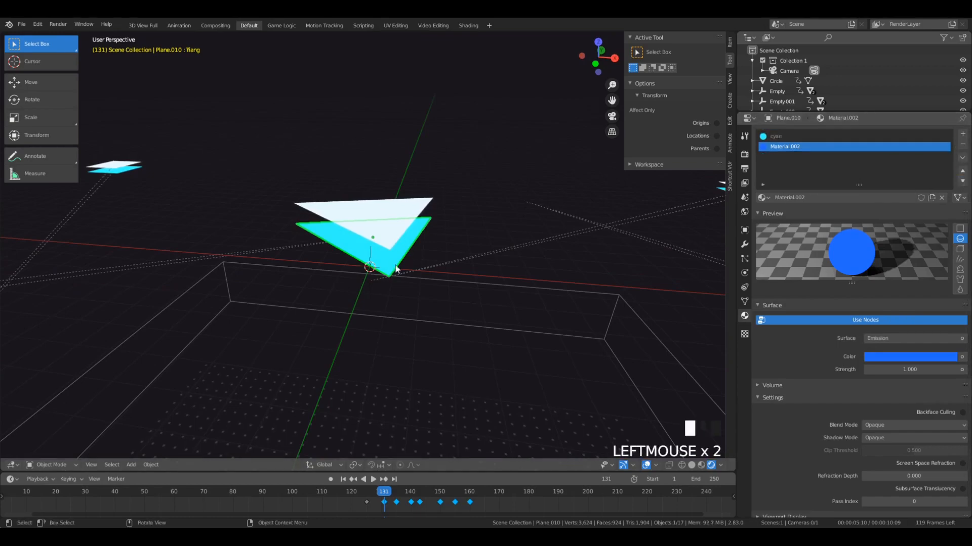
{"action": "left_click", "coordinate": [889, 136]}
{"action": "left_click", "coordinate": [963, 145]}
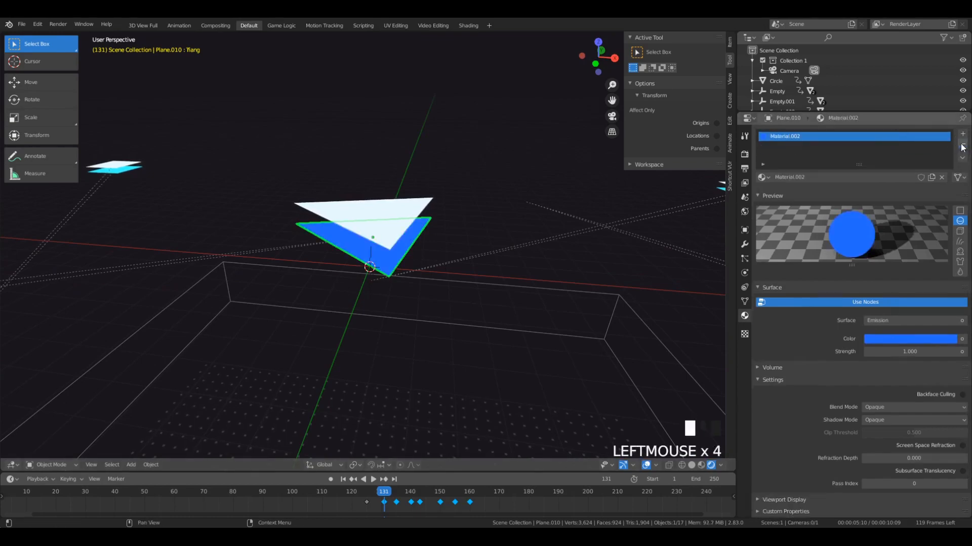
{"action": "middle_click_drag", "start_coordinate": [496, 268], "coordinate": [507, 218]}
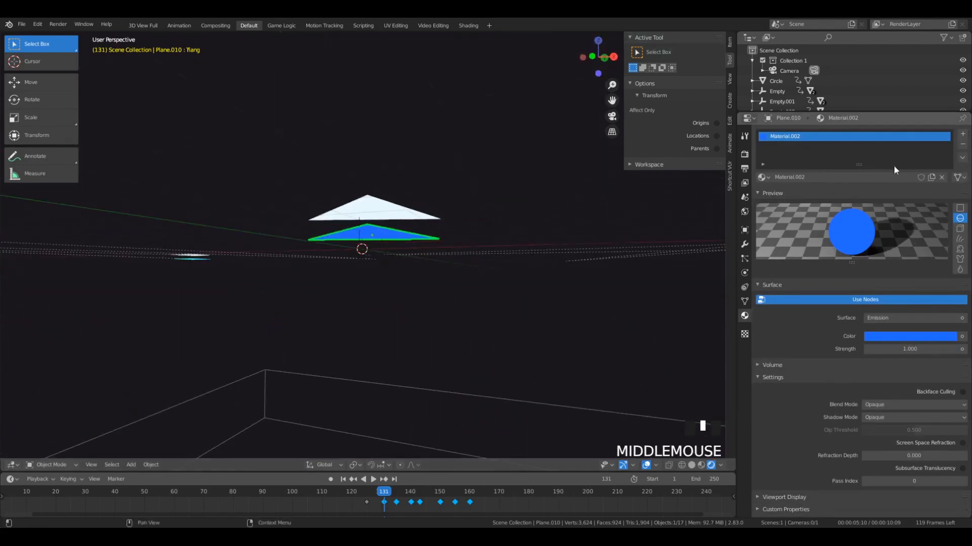
{"action": "key", "text": "ctrl+z"}
- Rename the blue emission material deepblue and remove its slot from the cyan triangle
{"action": "left_click", "coordinate": [781, 145]}
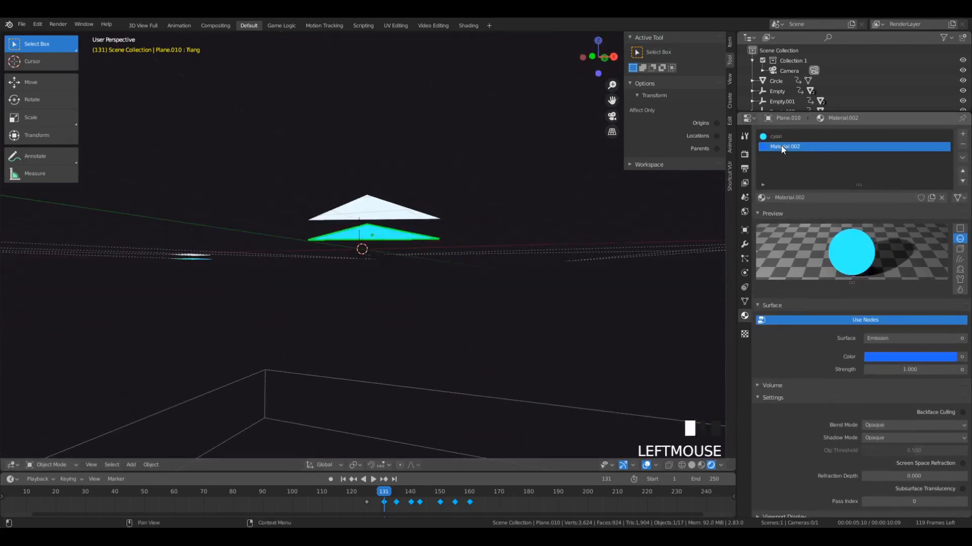
{"action": "double_click", "coordinate": [829, 202]}
{"action": "type", "text": "deepblue"}
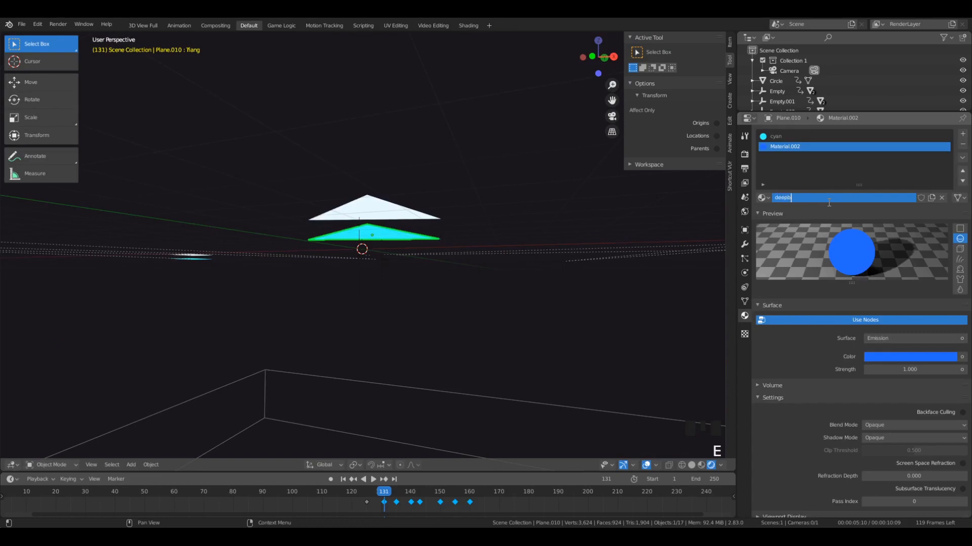
{"action": "key", "text": "Return"}
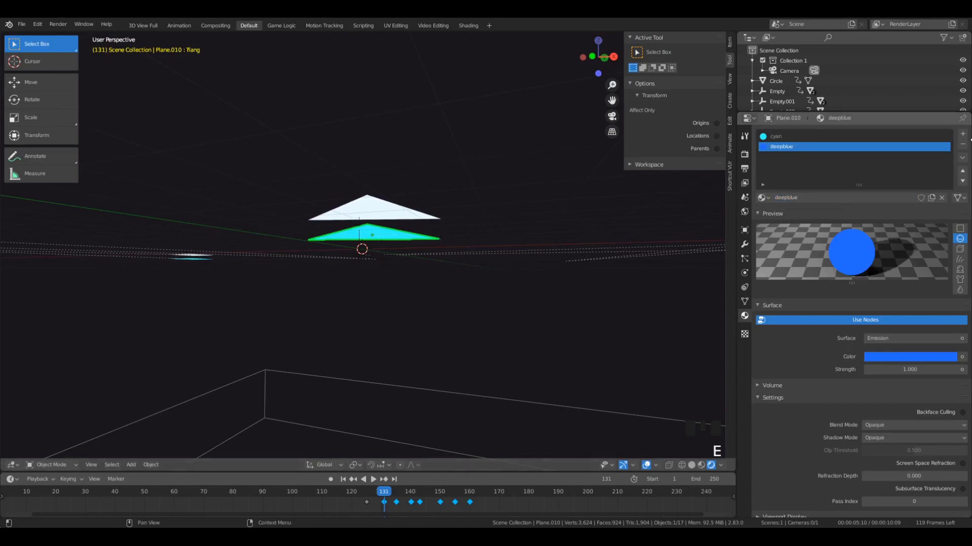
{"action": "left_click", "coordinate": [963, 144]}
- Duplicate the cyan triangle downward along Z and assign the deepblue material to the copy
{"action": "middle_click_drag", "start_coordinate": [466, 201], "coordinate": [453, 214]}
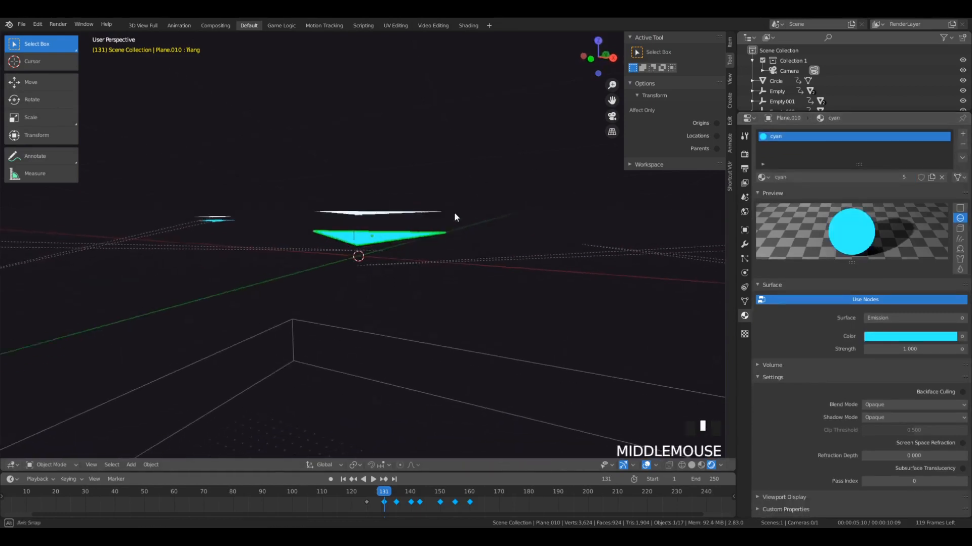
{"action": "scroll", "coordinate": [445, 226], "scroll_direction": "down", "scroll_amount": 2}
{"action": "mouse_move", "coordinate": [401, 241]}
{"action": "middle_mouse_down"}
{"action": "mouse_move", "coordinate": [403, 251]}
{"action": "mouse_move", "coordinate": [408, 233]}
{"action": "middle_mouse_up"}
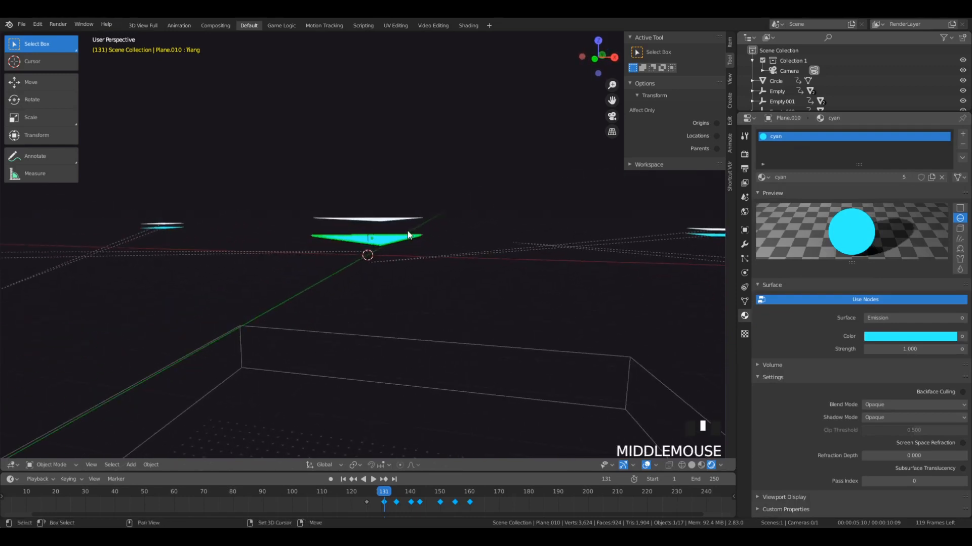
{"action": "key", "text": "shift+d"}
{"action": "key", "text": "z"}
{"action": "left_click", "coordinate": [410, 261]}
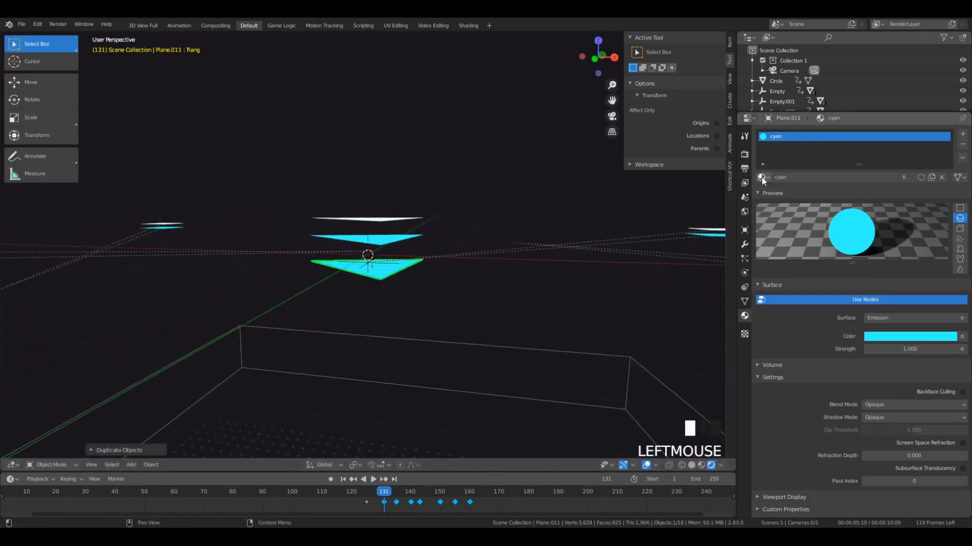
{"action": "left_click", "coordinate": [762, 178]}
{"action": "left_click", "coordinate": [789, 218]}
- Scrub the animation to frame 138 and try to move the deepblue copy there
{"action": "middle_click_drag", "start_coordinate": [457, 225], "coordinate": [440, 337]}
{"action": "left_click_drag", "start_coordinate": [373, 492], "coordinate": [404, 508]}
{"action": "scroll", "coordinate": [404, 377], "scroll_direction": "down", "scroll_amount": 4}
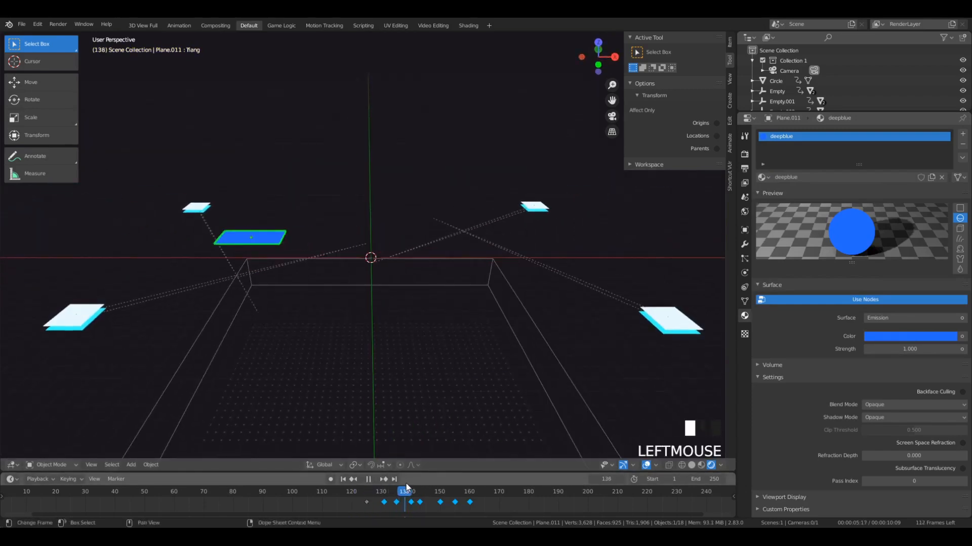
{"action": "key", "text": "g"}
{"action": "left_click", "coordinate": [317, 307]}
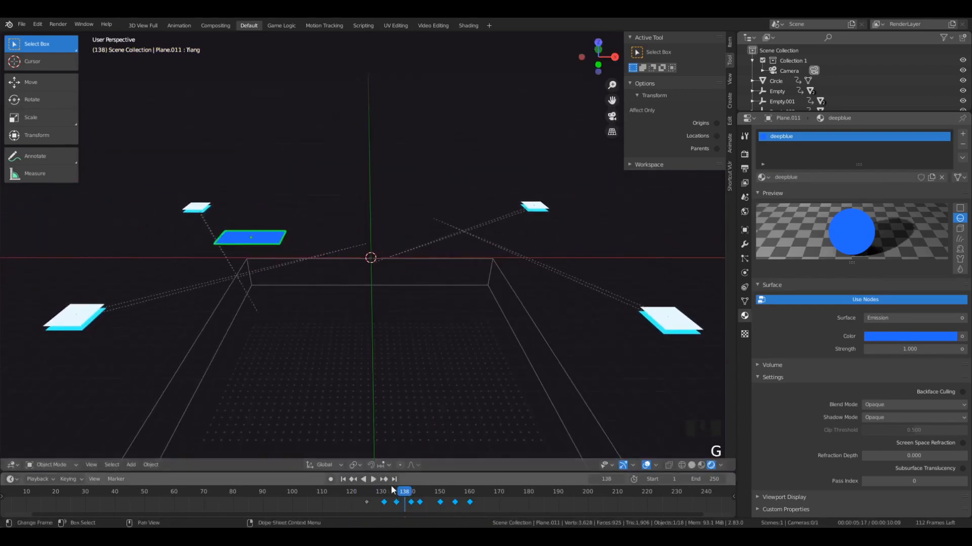
- Go to frame 126 and add an empty at the 3D cursor in the scene's centre
{"action": "left_click", "coordinate": [369, 495]}
{"action": "key", "text": "shift+a"}
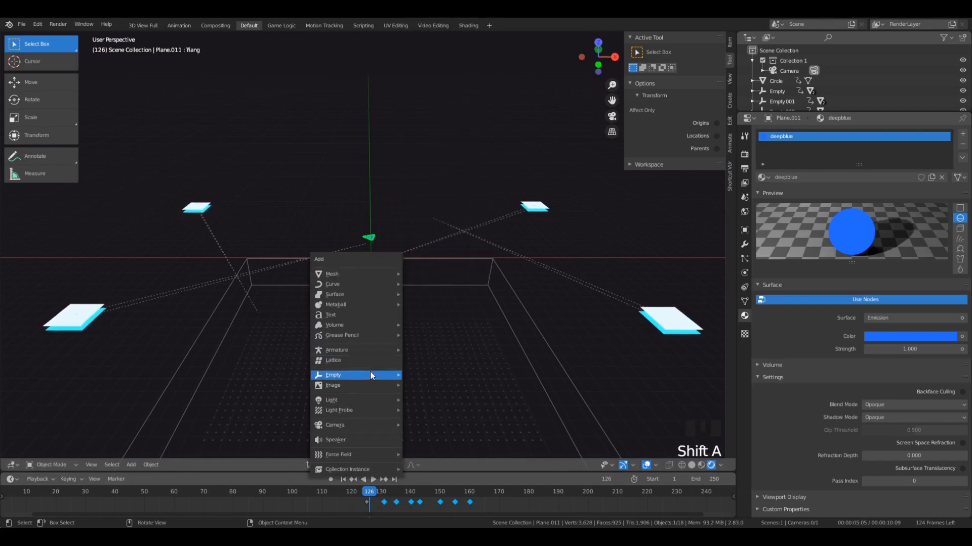
{"action": "mouse_move", "coordinate": [370, 374]}
{"action": "left_click", "coordinate": [442, 378]}
{"action": "scroll", "coordinate": [352, 253], "scroll_direction": "up", "scroll_amount": 8}
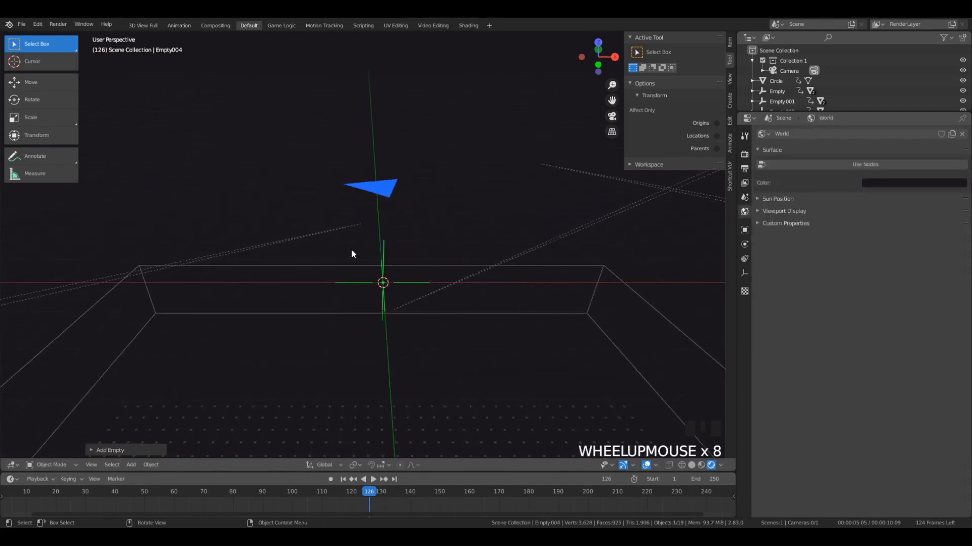
{"action": "middle_click_drag", "start_coordinate": [353, 254], "coordinate": [441, 270]}
{"action": "scroll", "coordinate": [441, 253], "scroll_direction": "down", "scroll_amount": 4}
{"action": "middle_click_drag", "start_coordinate": [441, 188], "coordinate": [386, 217]}
{"action": "scroll", "coordinate": [392, 215], "scroll_direction": "down", "scroll_amount": 2}
{"action": "left_click", "coordinate": [386, 193], "text": "shift"}
{"action": "left_click", "coordinate": [404, 277], "text": "shift"}
{"action": "left_click", "coordinate": [392, 187], "text": "shift"}
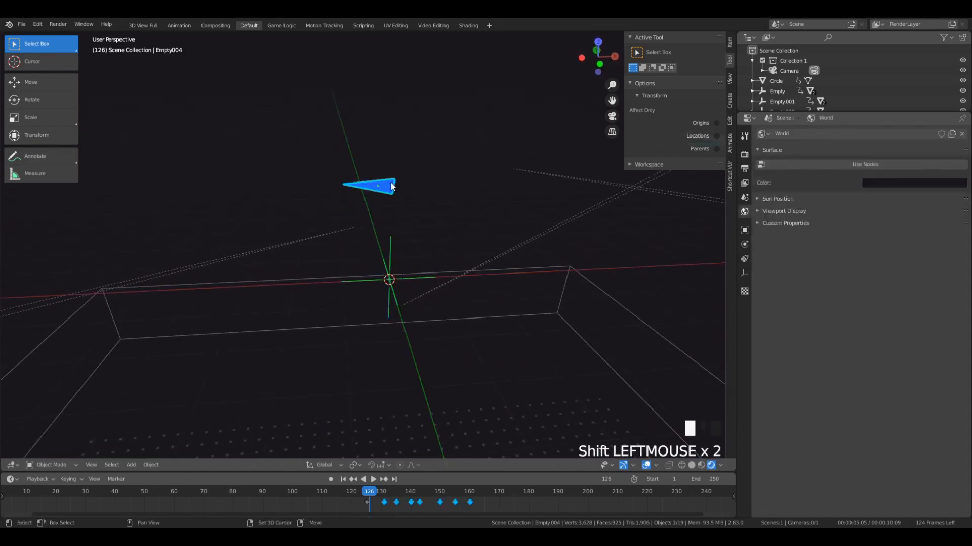
{"action": "left_click", "coordinate": [389, 187]}
{"action": "left_click", "coordinate": [414, 271], "text": "shift"}
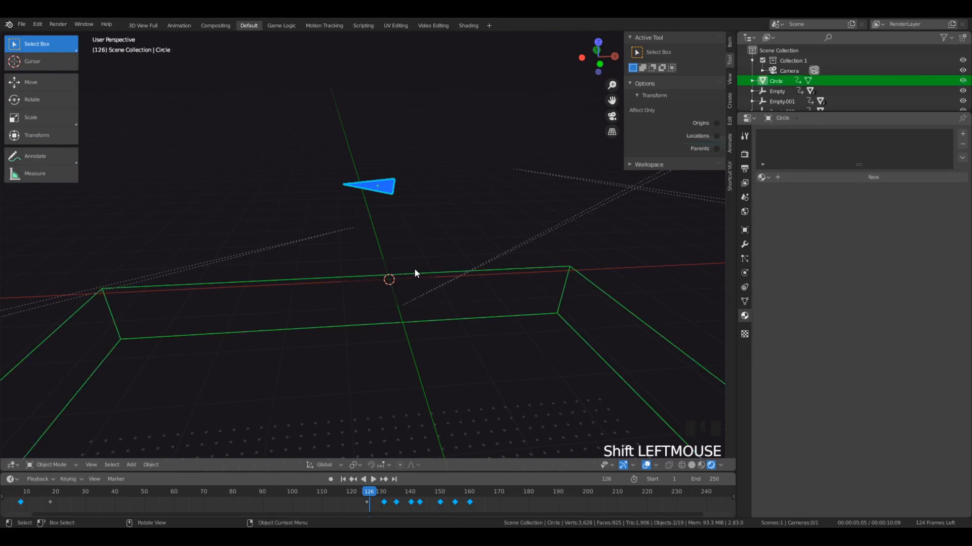
{"action": "left_click", "coordinate": [418, 280]}
{"action": "middle_click_drag", "start_coordinate": [418, 280], "coordinate": [389, 205]}
- Parent the cyan triangle to the new empty using the Object option
{"action": "left_click", "coordinate": [384, 187]}
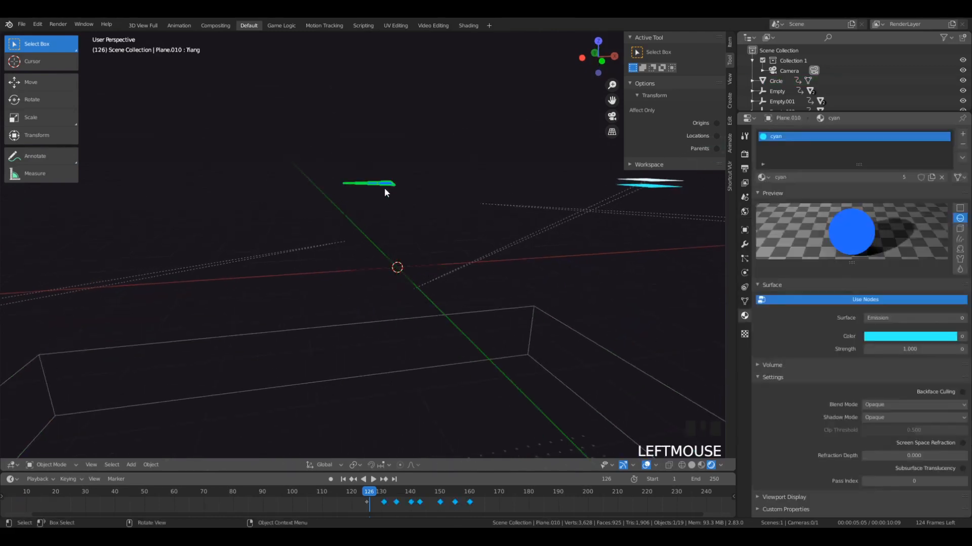
{"action": "left_click", "coordinate": [400, 247], "text": "shift"}
{"action": "mouse_move", "coordinate": [399, 247]}
{"action": "middle_mouse_down"}
{"action": "mouse_move", "coordinate": [360, 260]}
{"action": "mouse_move", "coordinate": [385, 247]}
{"action": "middle_mouse_up"}
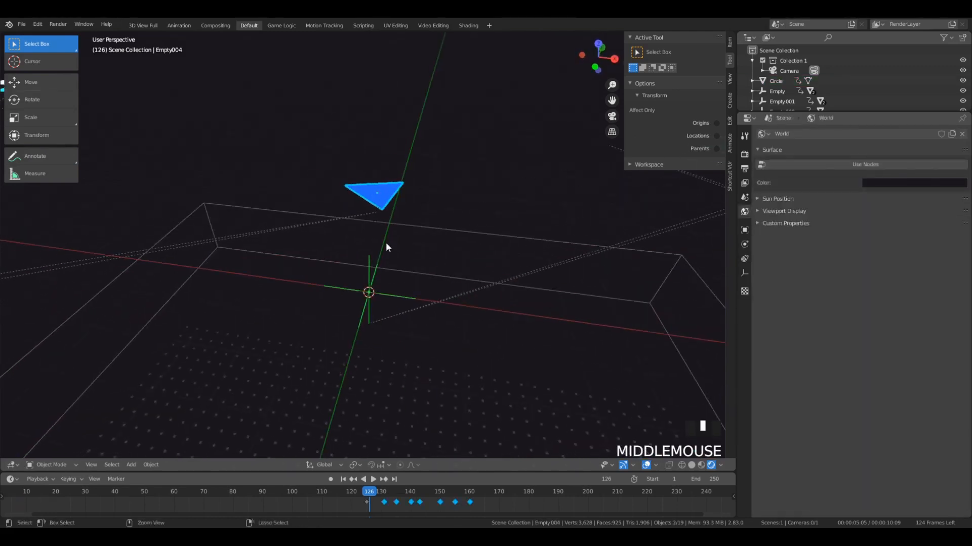
{"action": "key", "text": "ctrl+p"}
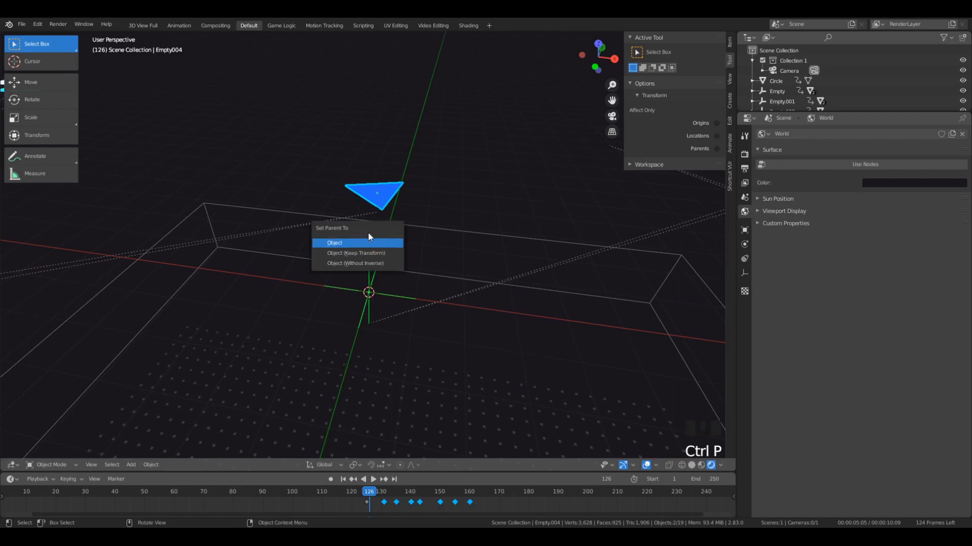
{"action": "left_click", "coordinate": [363, 243]}
- Move the empty down along Z so the cyan triangle sits below the other triangles
{"action": "key", "text": "g"}
{"action": "key", "text": "z"}
{"action": "middle_click_drag", "start_coordinate": [375, 238], "coordinate": [444, 206]}
{"action": "left_click", "coordinate": [390, 239]}
- Add a second empty at the 3D cursor for the deepblue triangle
{"action": "key", "text": "shift+a"}
{"action": "mouse_move", "coordinate": [446, 205]}
{"action": "left_click", "coordinate": [485, 204]}
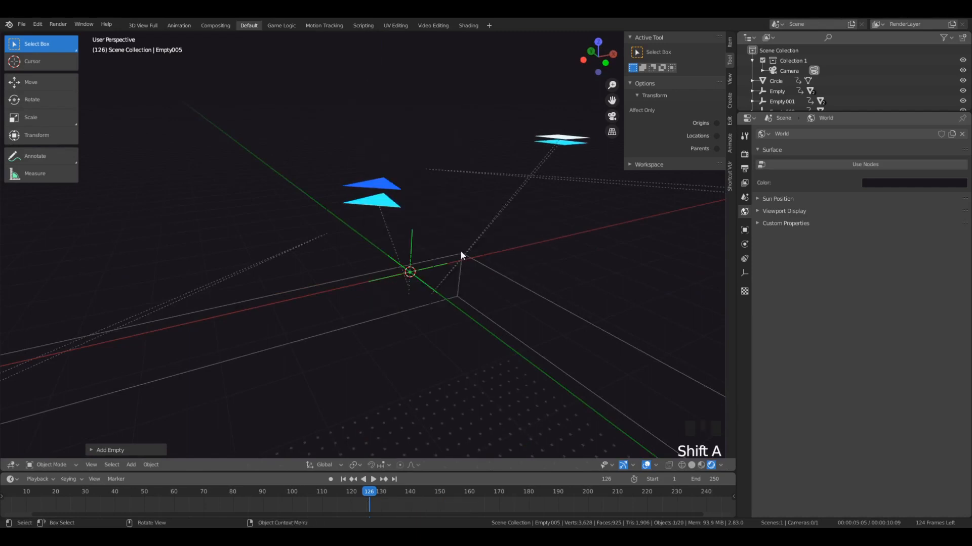
- Switch the viewport to solid shading and select the deepblue triangle together with the second empty as the active object
{"action": "middle_click_drag", "start_coordinate": [460, 250], "coordinate": [426, 234]}
{"action": "middle_click_drag", "start_coordinate": [395, 187], "coordinate": [384, 170]}
{"action": "scroll", "coordinate": [399, 214], "scroll_direction": "up", "scroll_amount": 2}
{"action": "left_click", "coordinate": [384, 170]}
{"action": "mouse_move", "coordinate": [364, 256]}
{"action": "middle_mouse_down"}
{"action": "mouse_move", "coordinate": [390, 286]}
{"action": "mouse_move", "coordinate": [403, 246]}
{"action": "mouse_move", "coordinate": [400, 257]}
{"action": "mouse_move", "coordinate": [391, 246]}
{"action": "mouse_move", "coordinate": [335, 275]}
{"action": "mouse_move", "coordinate": [360, 259]}
{"action": "middle_mouse_up"}
{"action": "key", "text": "z"}
{"action": "left_click", "coordinate": [436, 238]}
{"action": "left_click", "coordinate": [321, 253], "text": "shift"}
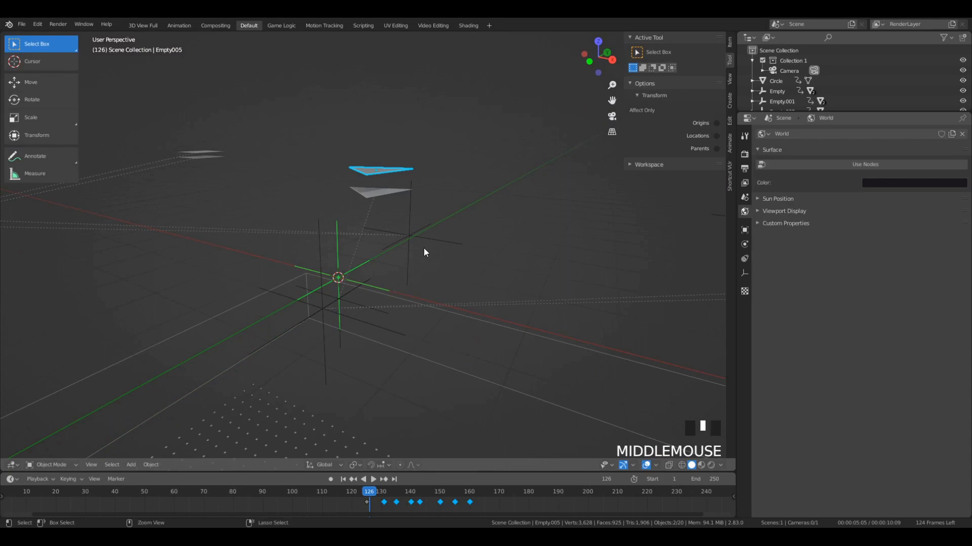
{"action": "key", "text": "ctrl+p"}
{"action": "left_click", "coordinate": [432, 272]}
{"action": "key", "text": "ctrl+z"}
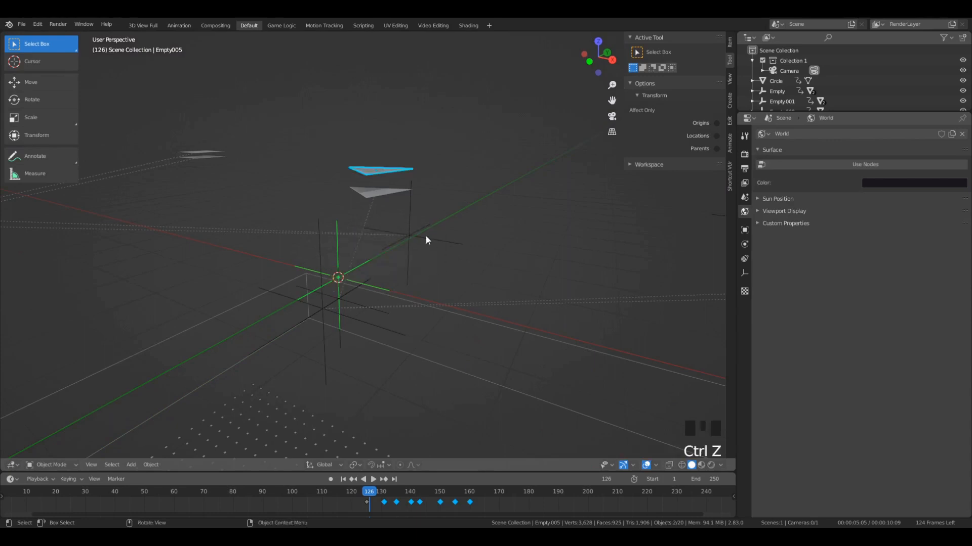
- Parent the deepblue triangle to the second empty and lower that empty along Z beneath the cyan triangle
{"action": "key", "text": "ctrl+p"}
{"action": "left_click", "coordinate": [389, 216]}
{"action": "key", "text": "g"}
{"action": "key", "text": "z"}
{"action": "left_click", "coordinate": [353, 278]}
- Return to rendered shading and play back the layered triangle animation through the camera
{"action": "key", "text": "z"}
{"action": "left_click", "coordinate": [358, 207]}
{"action": "key", "text": "space"}
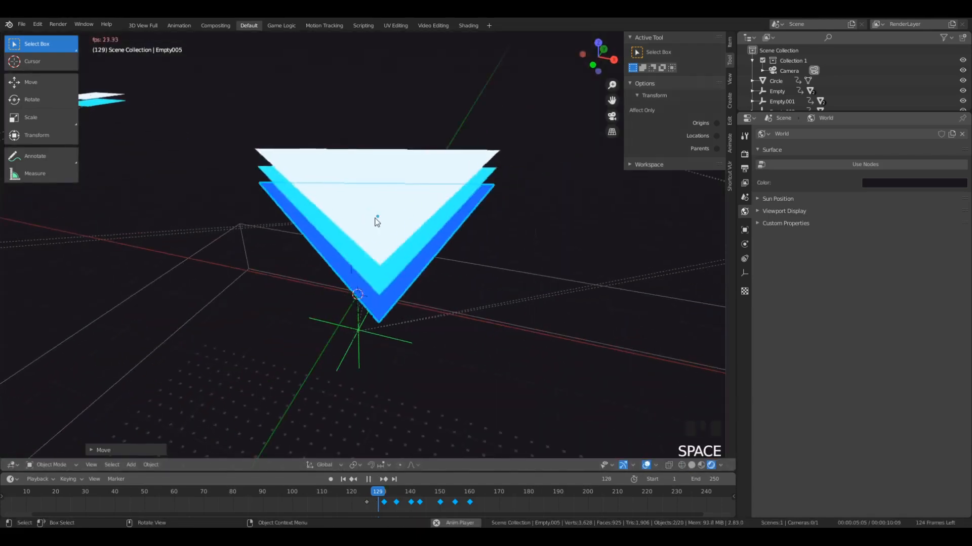
{"action": "scroll", "coordinate": [374, 218], "scroll_direction": "down", "scroll_amount": 3}
{"action": "key", "text": "KP_0"}
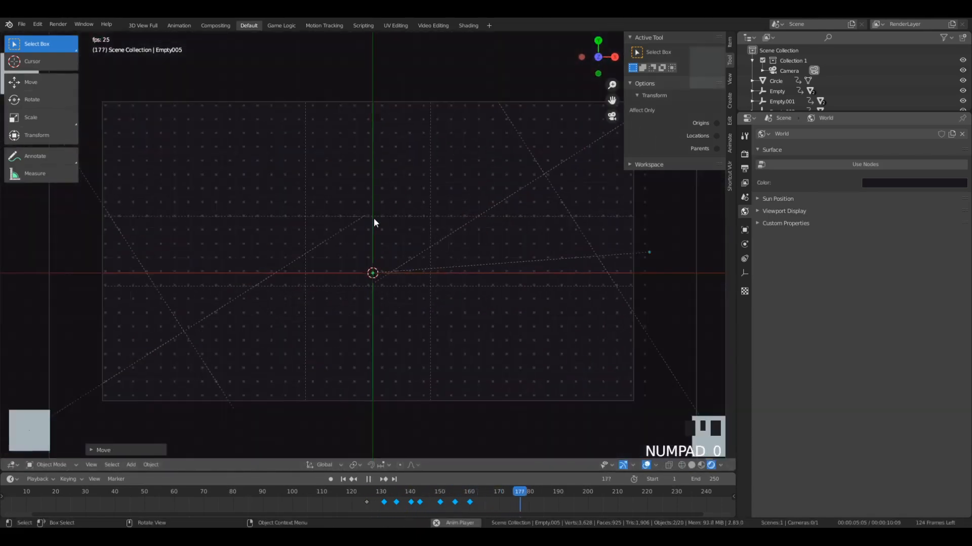
- Examine the layered white, cyan and deepblue shapes in perspective and through the camera at several points of the animation
{"action": "middle_click_drag", "start_coordinate": [374, 217], "coordinate": [334, 260]}
{"action": "left_click", "coordinate": [456, 495]}
{"action": "left_click_drag", "start_coordinate": [455, 499], "coordinate": [379, 460]}
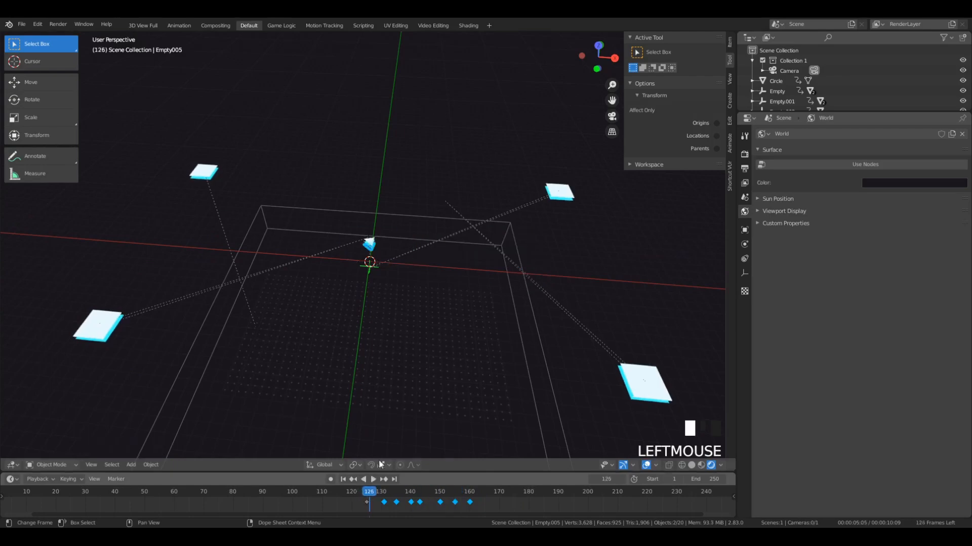
{"action": "key", "text": "space"}
{"action": "scroll", "coordinate": [419, 329], "scroll_direction": "up", "scroll_amount": 4}
{"action": "key", "text": "space"}
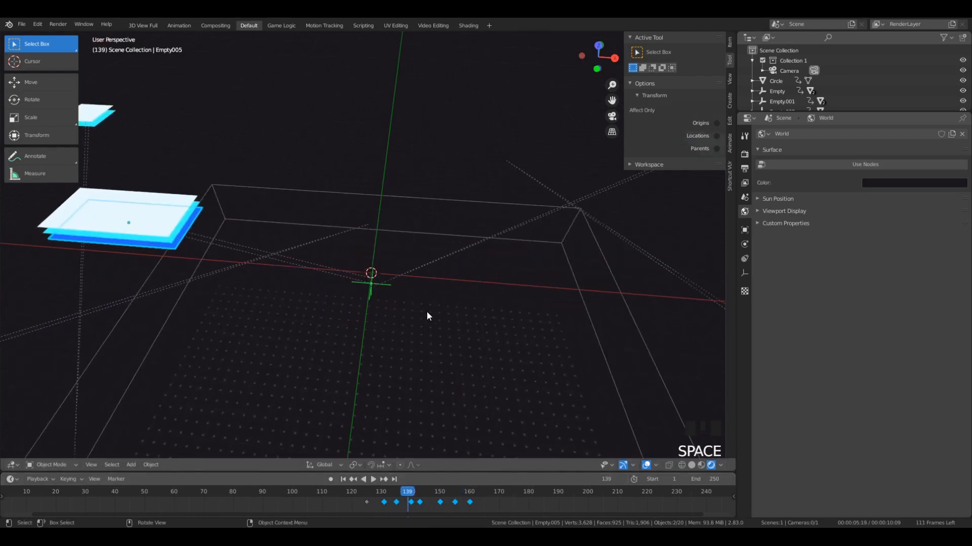
{"action": "key", "text": "KP_0"}
{"action": "key", "text": "space"}
{"action": "key", "text": "space"}
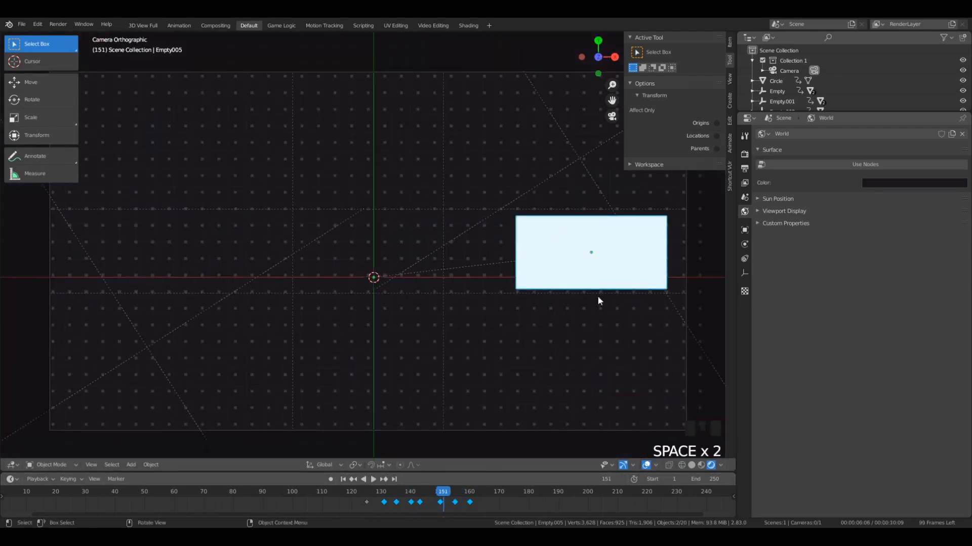
{"action": "middle_click_drag", "start_coordinate": [554, 274], "coordinate": [559, 239]}
{"action": "scroll", "coordinate": [593, 235], "scroll_direction": "up", "scroll_amount": 7}
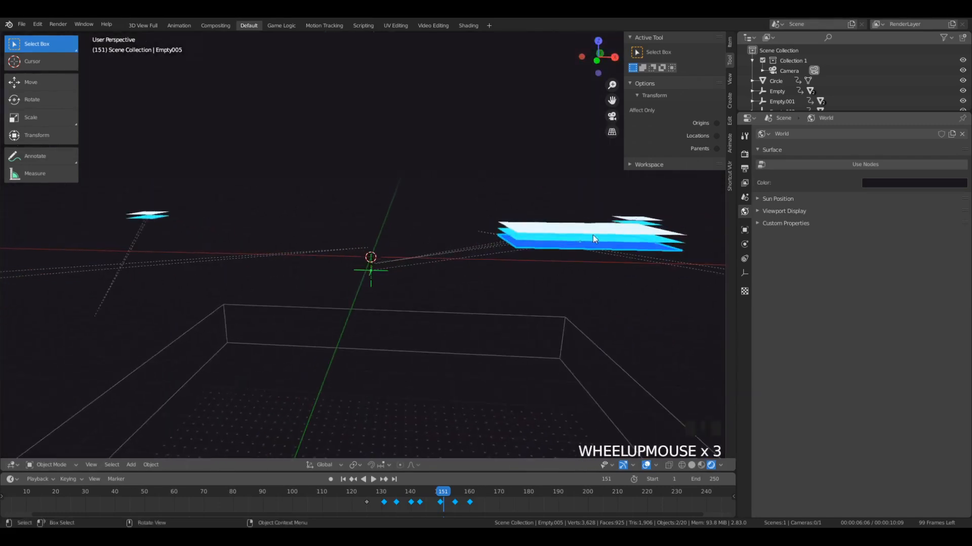
{"action": "scroll", "coordinate": [400, 248], "scroll_direction": "down", "scroll_amount": 5}
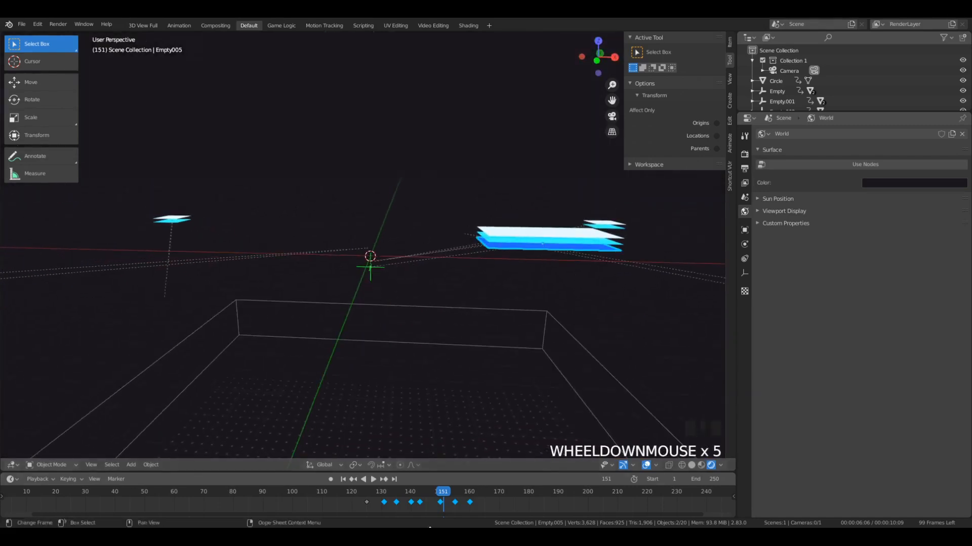
- Select the middle cyan triangle and delay all of its keyframes by 3 frames
{"action": "left_click", "coordinate": [411, 499]}
{"action": "left_click", "coordinate": [236, 233]}
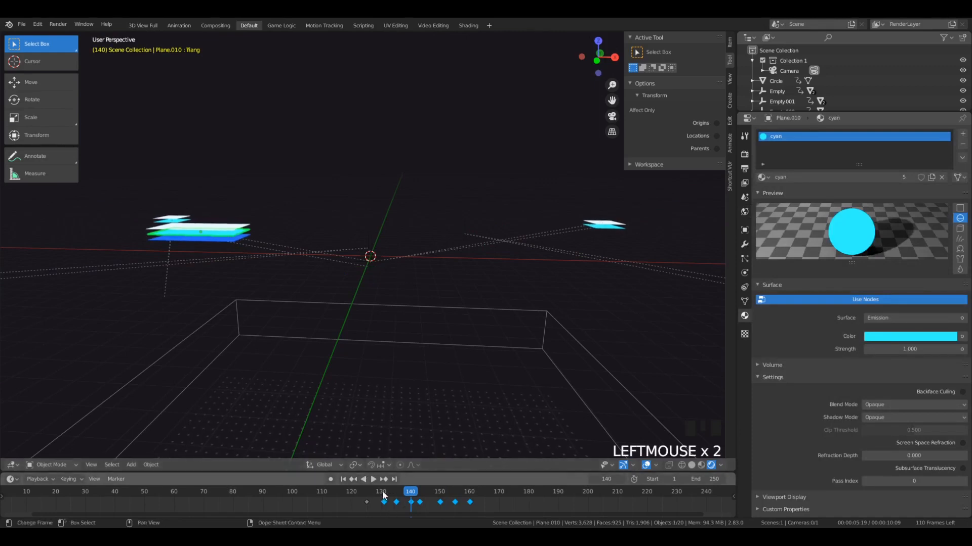
{"action": "mouse_move", "coordinate": [383, 495]}
{"action": "left_mouse_down"}
{"action": "mouse_move", "coordinate": [372, 494]}
{"action": "mouse_move", "coordinate": [373, 505]}
{"action": "left_mouse_up"}
{"action": "left_click", "coordinate": [363, 499]}
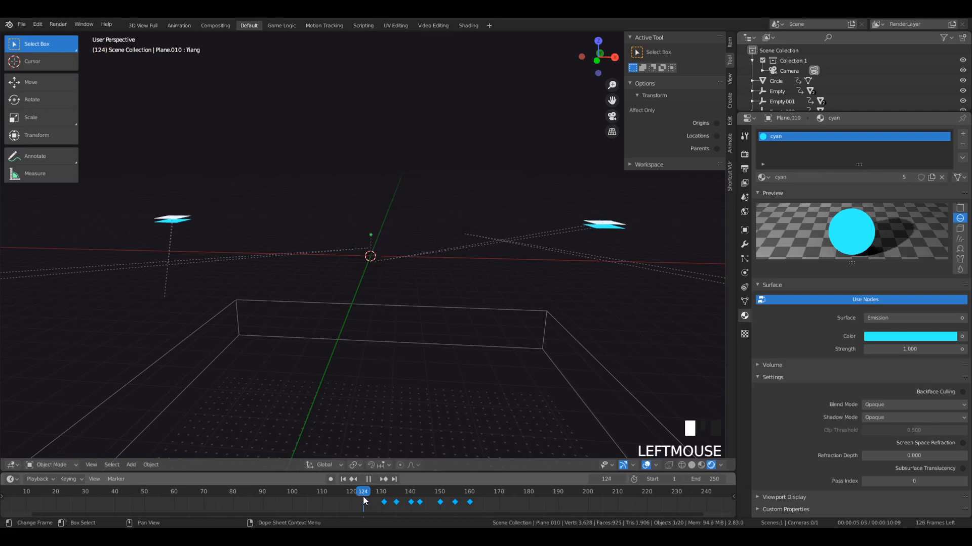
{"action": "left_click", "coordinate": [385, 498]}
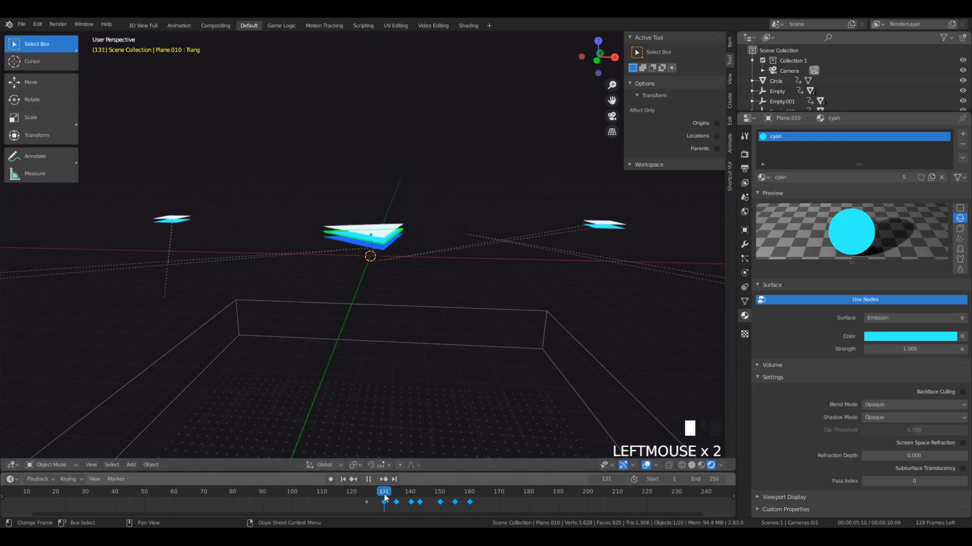
{"action": "key", "text": "b"}
{"action": "left_click_drag", "start_coordinate": [493, 506], "coordinate": [493, 506]}
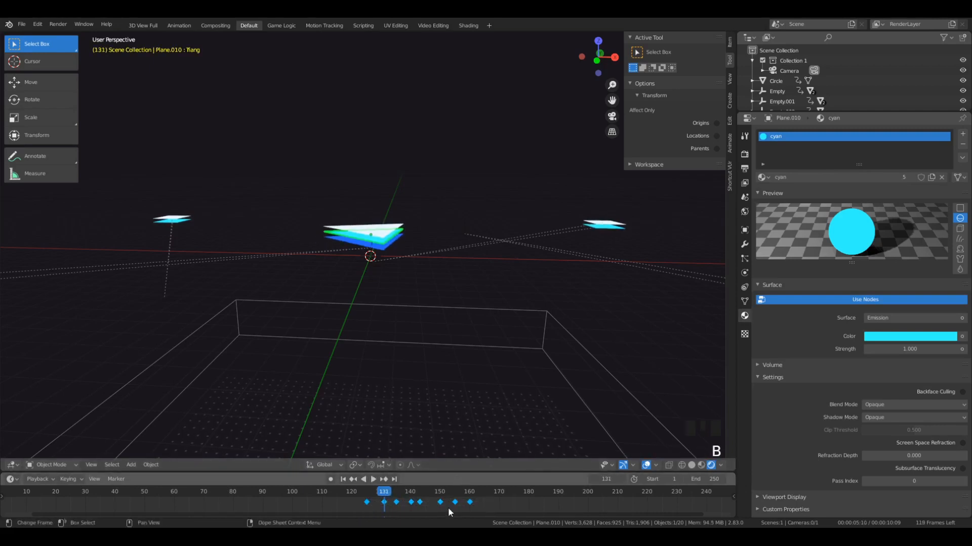
{"action": "key", "text": "g"}
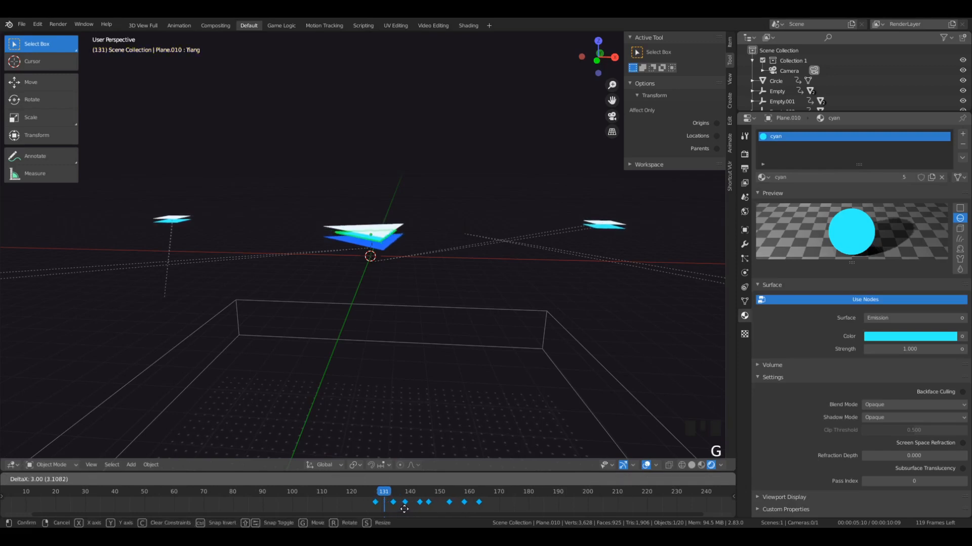
{"action": "left_click", "coordinate": [401, 510]}
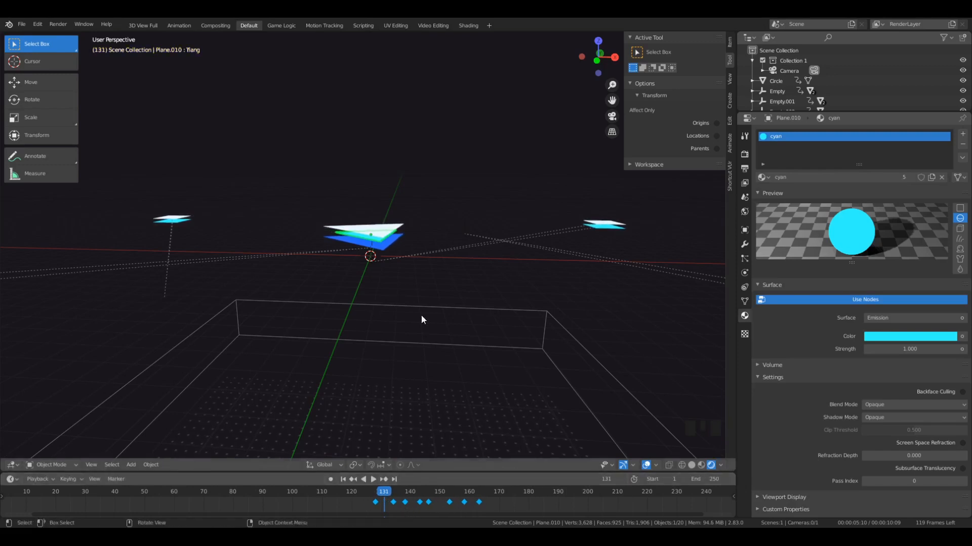
- Select the deepblue triangle and delay all of its keyframes by about 8 frames
{"action": "scroll", "coordinate": [379, 246], "scroll_direction": "up", "scroll_amount": 5}
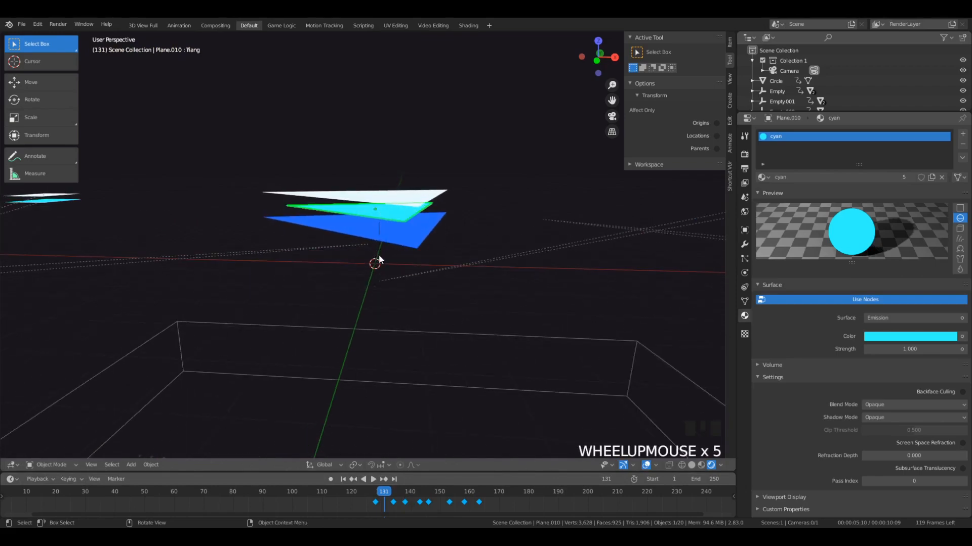
{"action": "mouse_move", "coordinate": [378, 254]}
{"action": "middle_mouse_down"}
{"action": "mouse_move", "coordinate": [393, 231]}
{"action": "mouse_move", "coordinate": [381, 219]}
{"action": "mouse_move", "coordinate": [398, 229]}
{"action": "mouse_move", "coordinate": [383, 270]}
{"action": "middle_mouse_up"}
{"action": "left_click", "coordinate": [384, 260]}
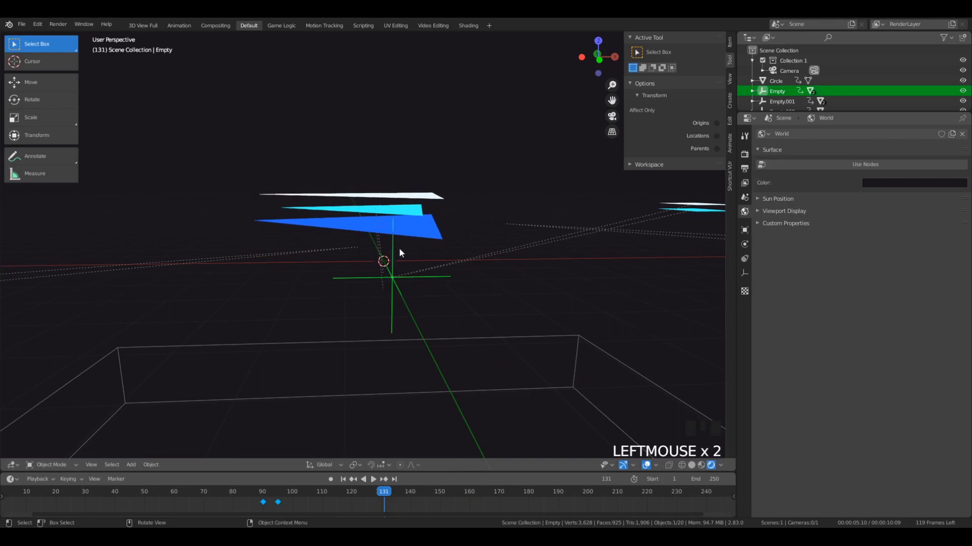
{"action": "mouse_move", "coordinate": [399, 247]}
{"action": "middle_mouse_down"}
{"action": "mouse_move", "coordinate": [387, 238]}
{"action": "mouse_move", "coordinate": [416, 236]}
{"action": "mouse_move", "coordinate": [412, 243]}
{"action": "middle_mouse_up"}
{"action": "left_click", "coordinate": [403, 217]}
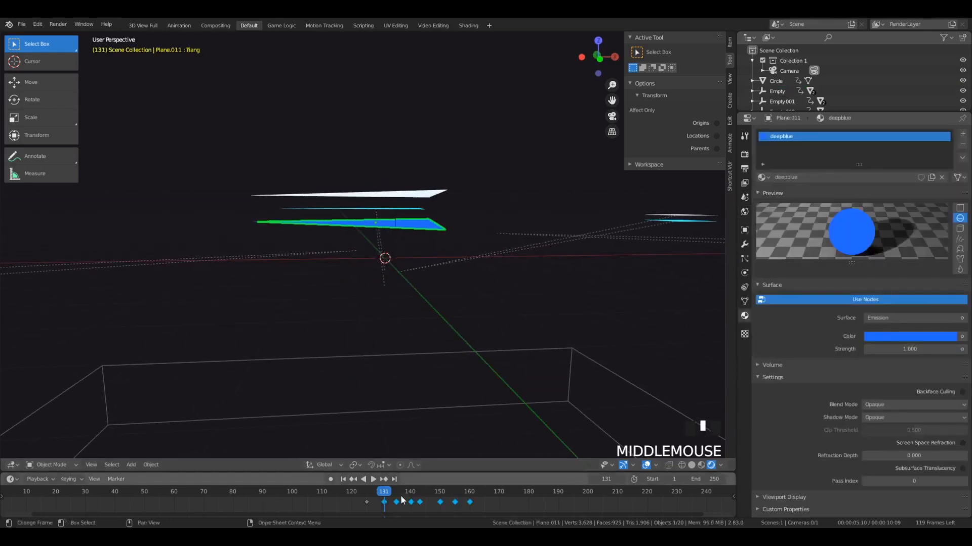
{"action": "key", "text": "g"}
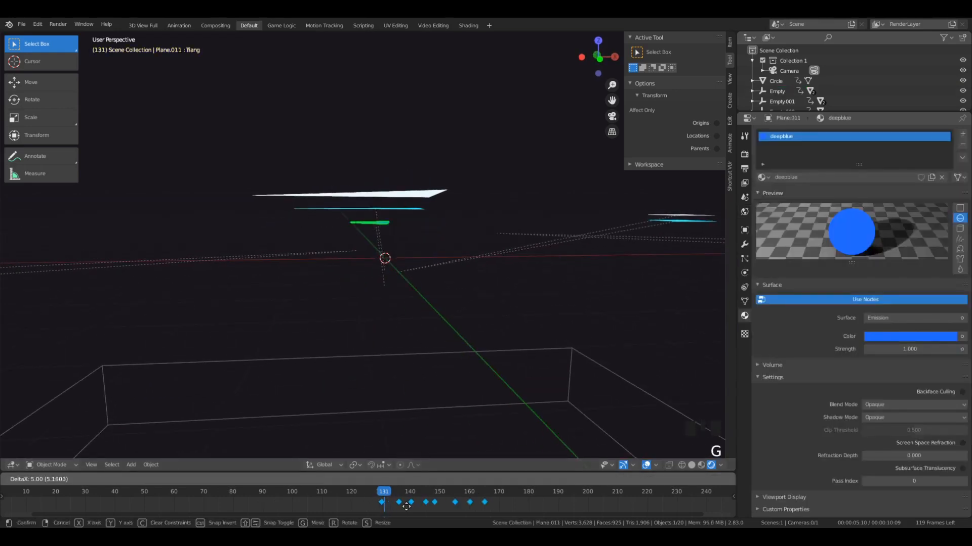
{"action": "left_click", "coordinate": [416, 510]}
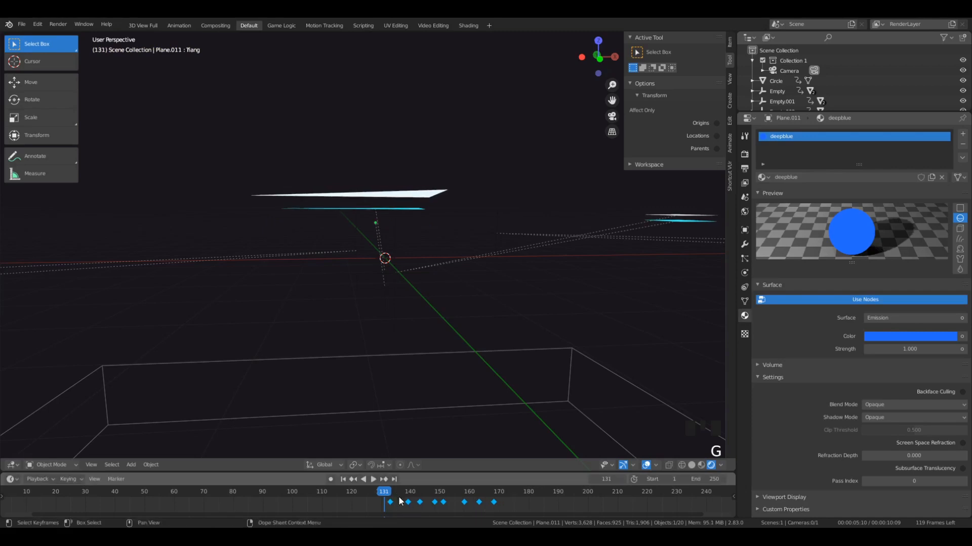
- Play the staggered white, cyan and deepblue animation through the camera from just before the triangles appear
{"action": "left_click", "coordinate": [362, 497]}
{"action": "scroll", "coordinate": [372, 377], "scroll_direction": "down", "scroll_amount": 3}
{"action": "key", "text": "KP_0"}
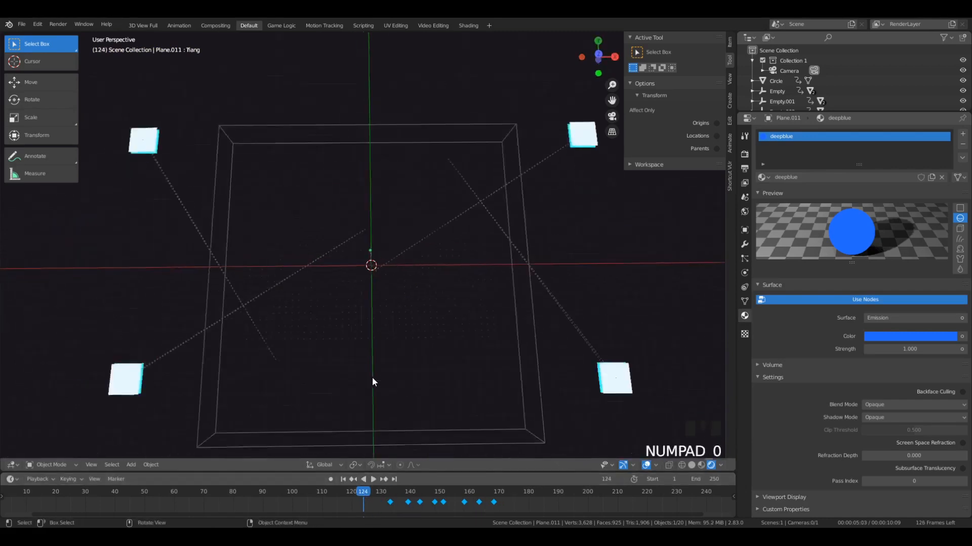
{"action": "key", "text": "space"}
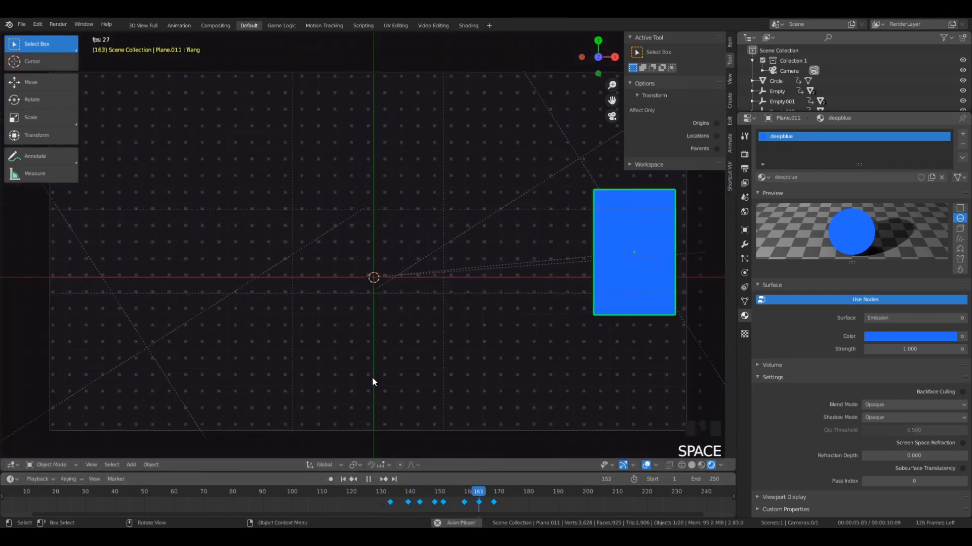
{"action": "left_click", "coordinate": [365, 495]}
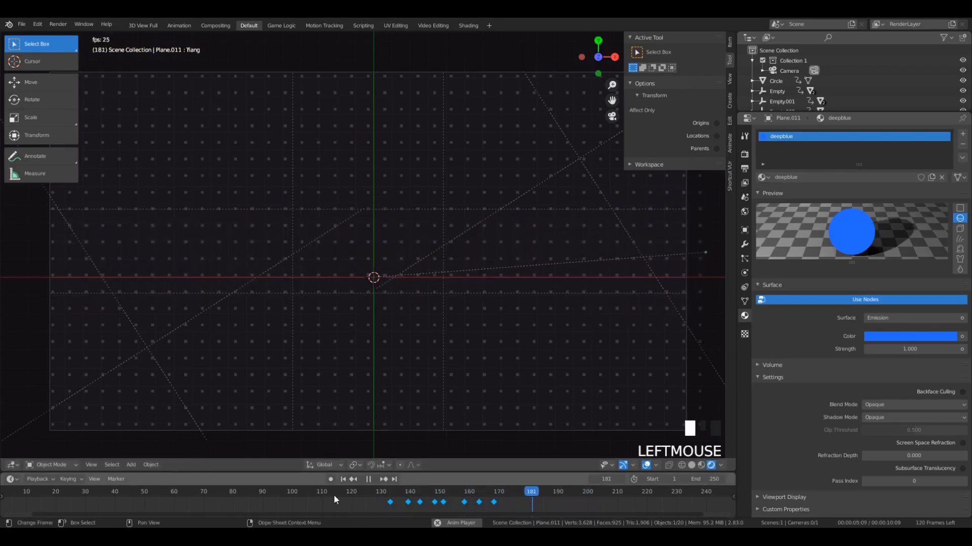
{"action": "left_click", "coordinate": [348, 495]}
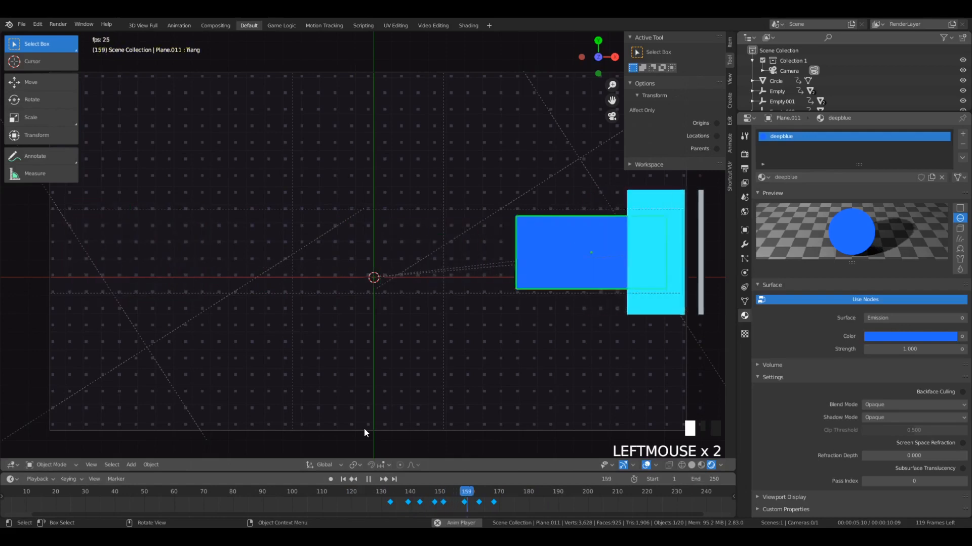
{"action": "key", "text": "space"}
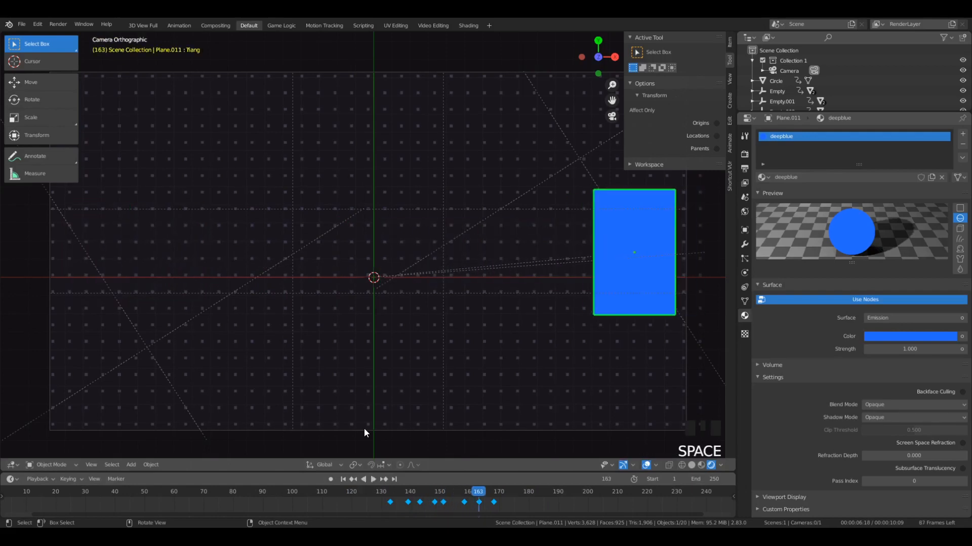
- Shift the deepblue triangle's keyframes 2 frames earlier and replay the animation
{"action": "key", "text": "g"}
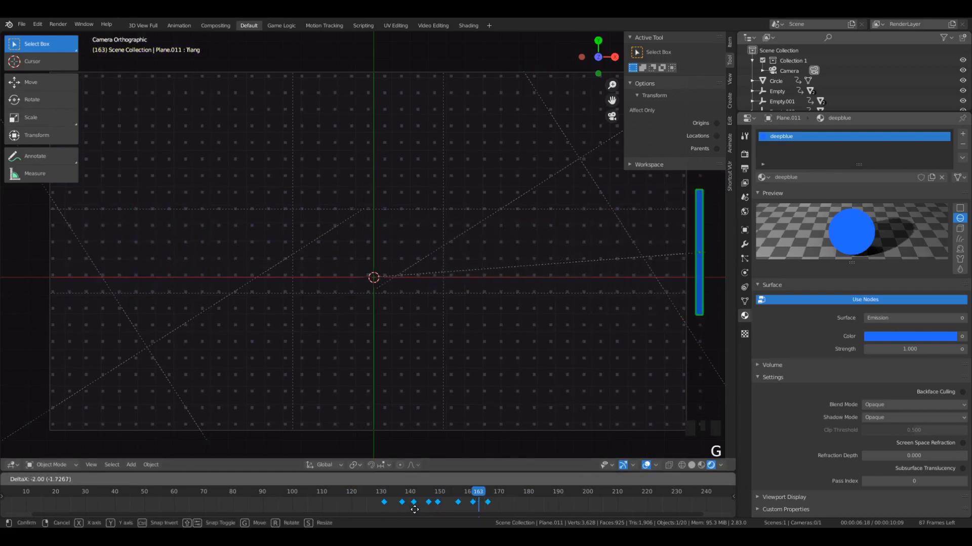
{"action": "left_click", "coordinate": [323, 492]}
{"action": "left_click", "coordinate": [323, 492]}
{"action": "key", "text": "space"}
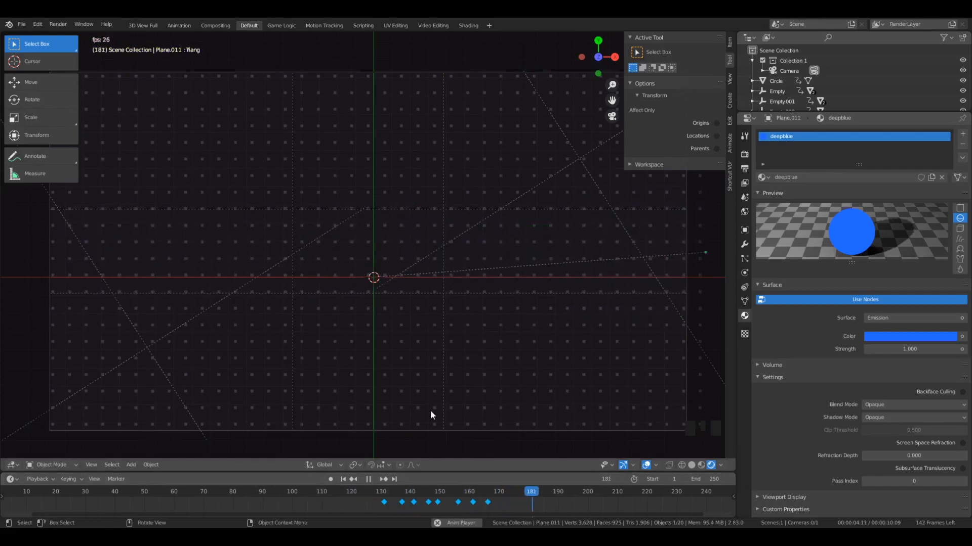
{"action": "key", "text": "space"}
- Check the timing between the three coloured layers by repeatedly replaying the camera-view animation from around their first keyframes
{"action": "left_click", "coordinate": [384, 497]}
{"action": "key", "text": "space"}
{"action": "key", "text": "space"}
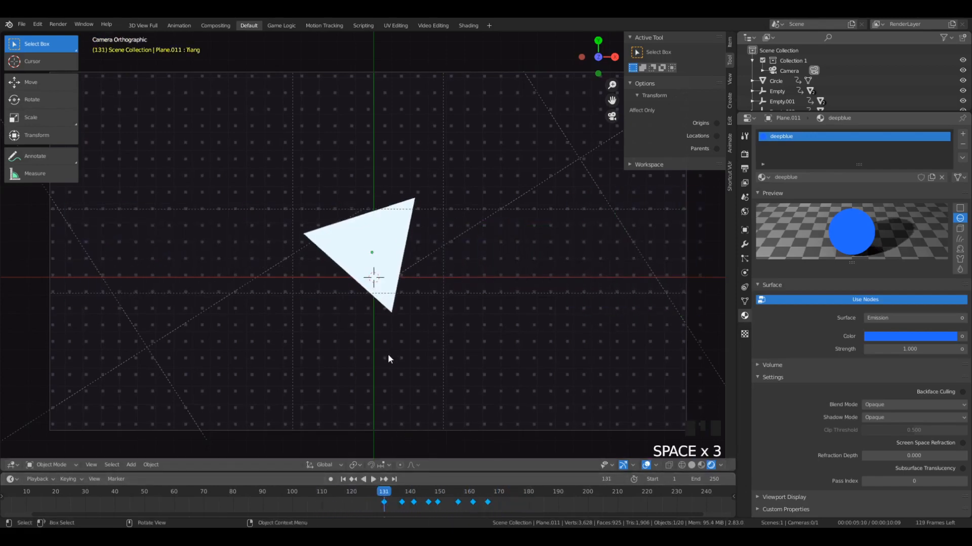
{"action": "key", "text": "space"}
{"action": "key", "text": "space"}
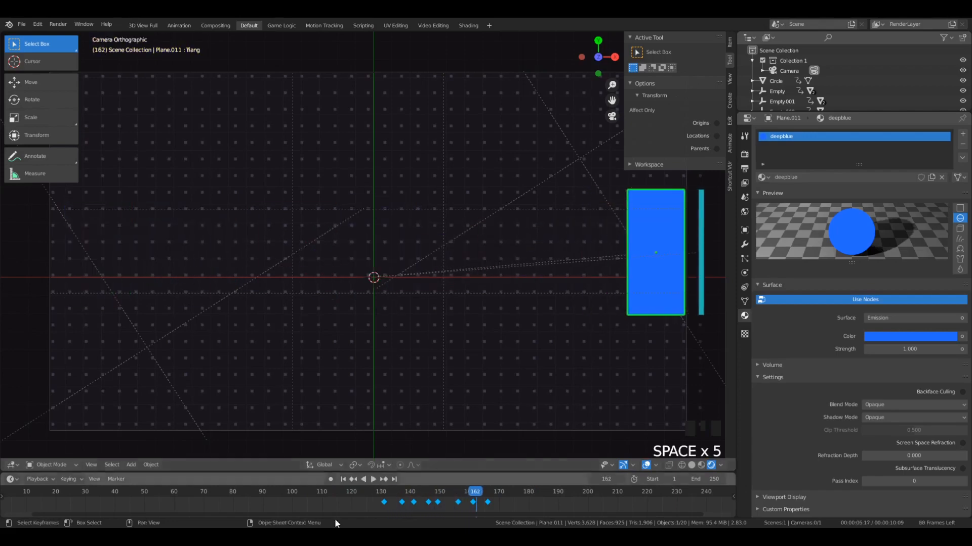
{"action": "mouse_move", "coordinate": [366, 491]}
{"action": "left_mouse_down"}
{"action": "mouse_move", "coordinate": [488, 491]}
{"action": "mouse_move", "coordinate": [364, 489]}
{"action": "left_mouse_up"}
{"action": "key", "text": "space"}
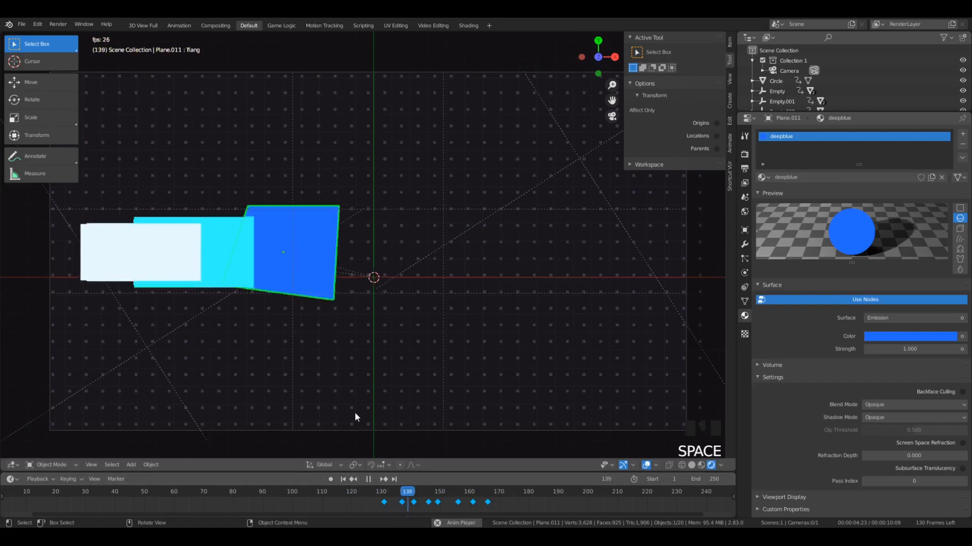
{"action": "key", "text": "space"}
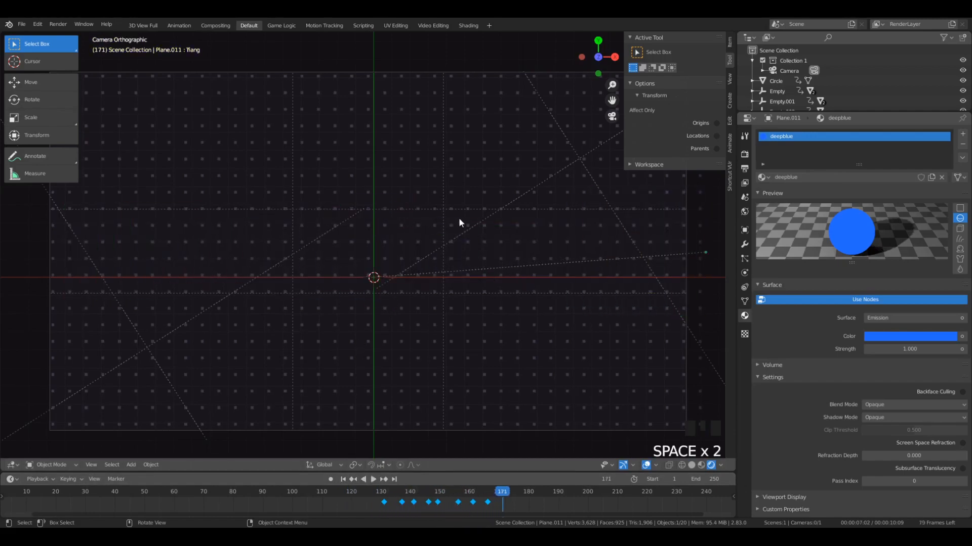
{"action": "key", "text": "space"}
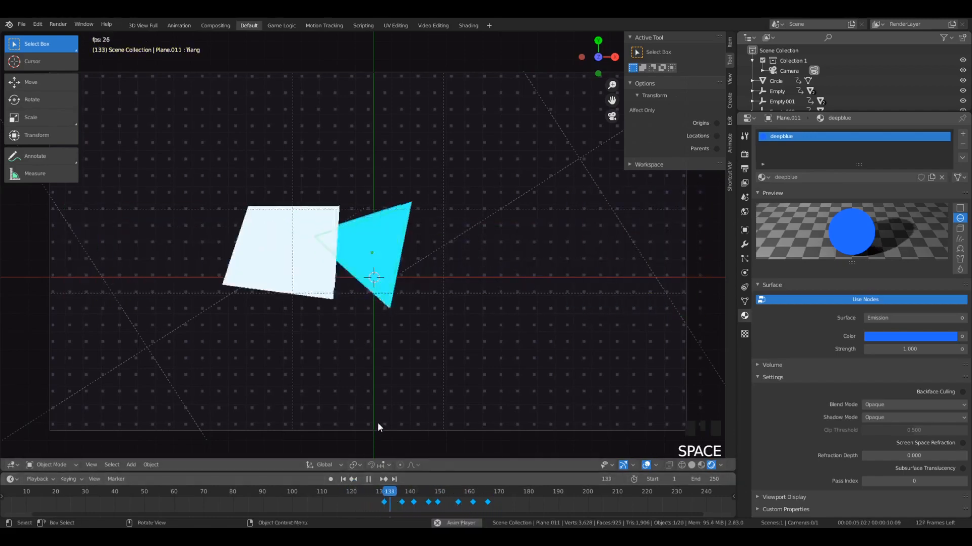
{"action": "key", "text": "space"}
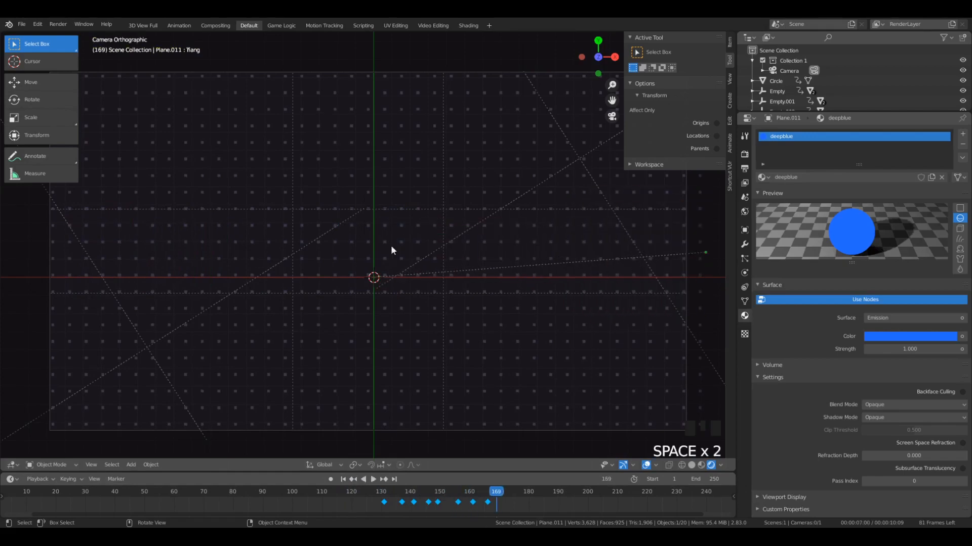
- Add a text object at the 3D cursor in the camera view
{"action": "scroll", "coordinate": [367, 138], "scroll_direction": "down", "scroll_amount": 6}
{"action": "key", "text": "shift+a"}
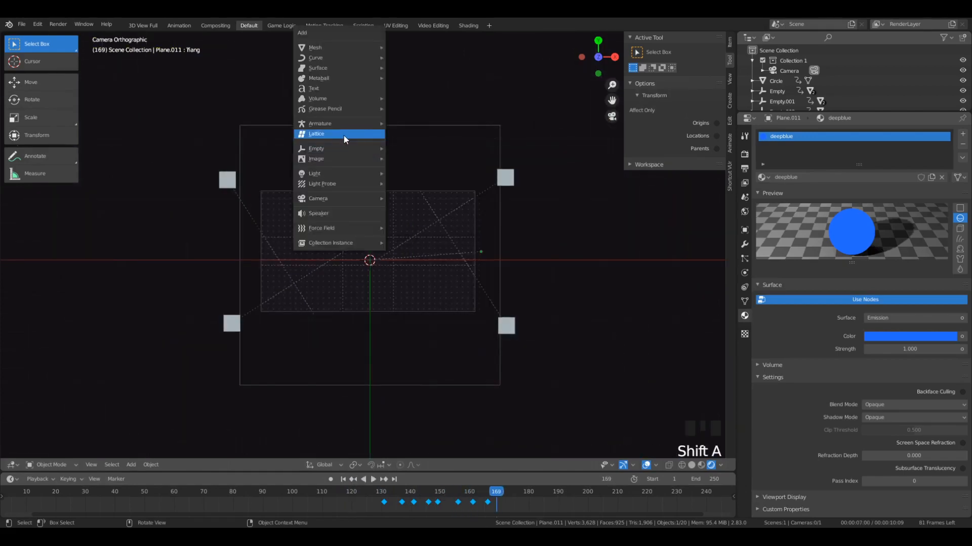
{"action": "left_click", "coordinate": [329, 89]}
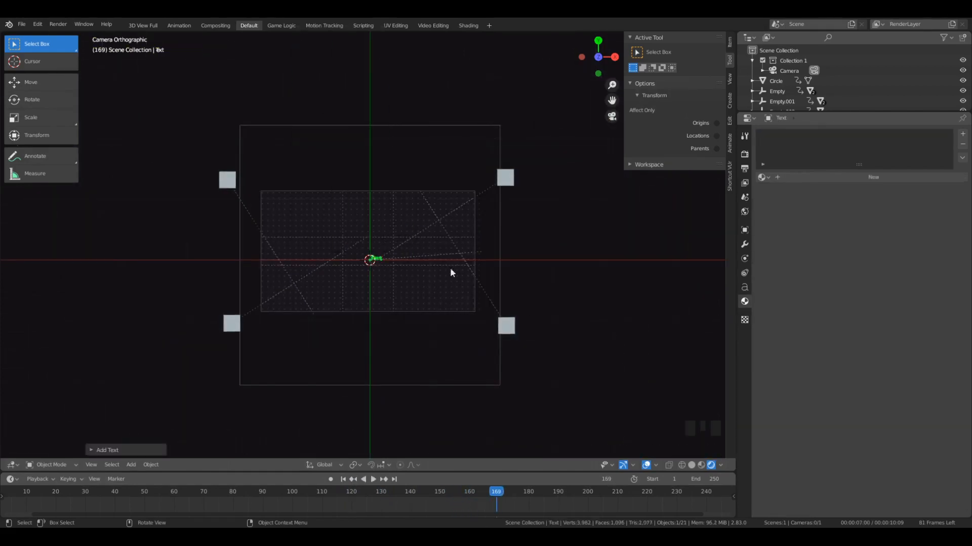
{"action": "scroll", "coordinate": [451, 268], "scroll_direction": "up", "scroll_amount": 5}
{"action": "key", "text": "shift+a"}
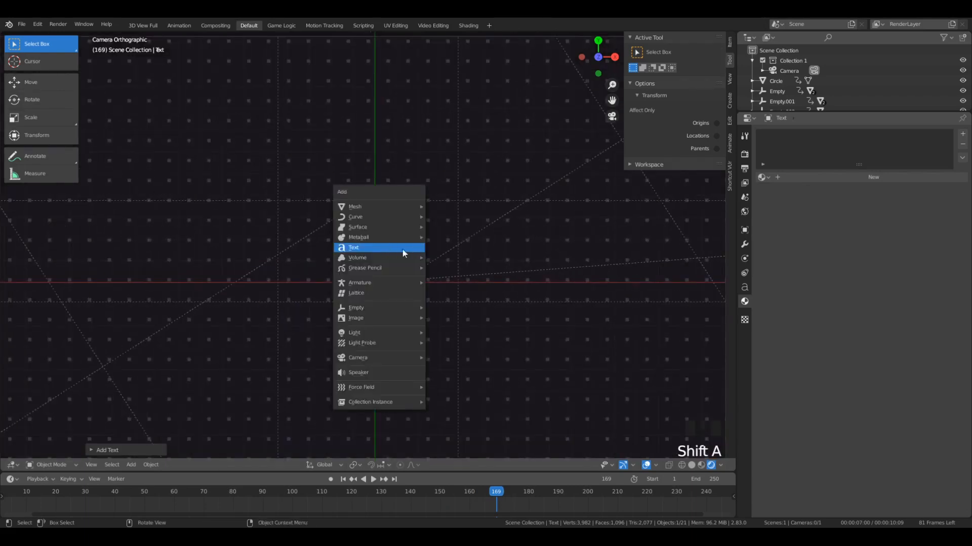
{"action": "left_click", "coordinate": [388, 247]}
- Enlarge the text object several times and move it along negative X to roughly centre it on the origin
{"action": "key", "text": "s"}
{"action": "left_click", "coordinate": [503, 387]}
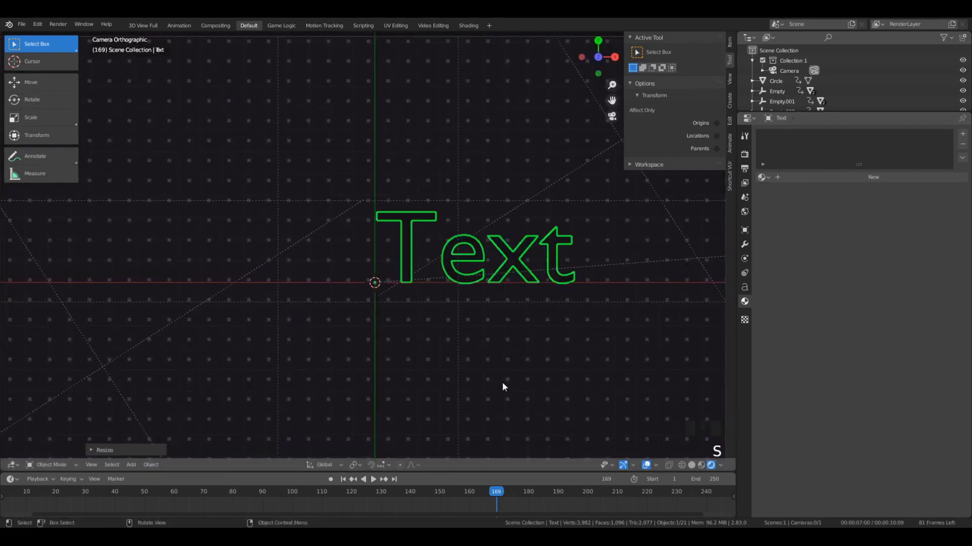
{"action": "key", "text": "g"}
{"action": "left_click", "coordinate": [470, 347]}
- Assign the existing white material to the text object
{"action": "left_click", "coordinate": [744, 287]}
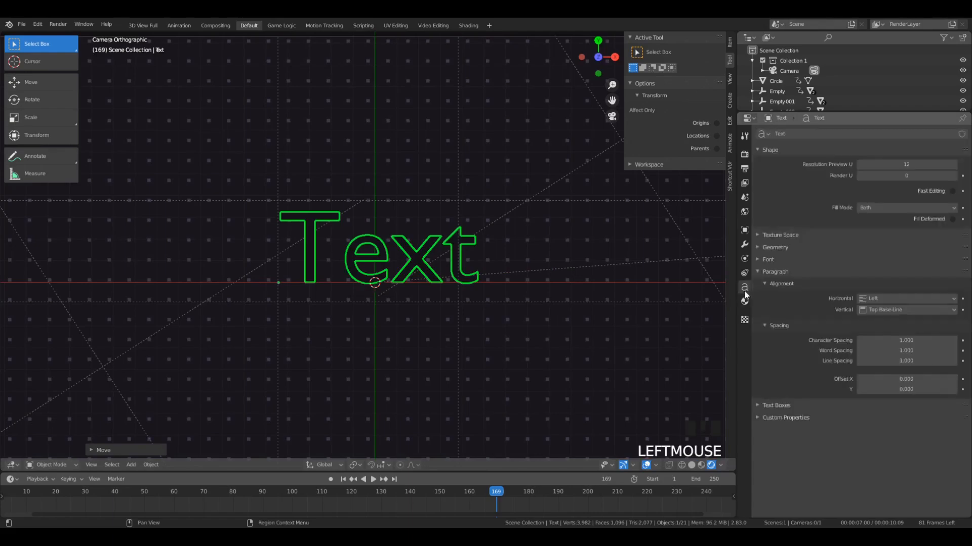
{"action": "left_click", "coordinate": [744, 301]}
{"action": "left_click", "coordinate": [763, 178]}
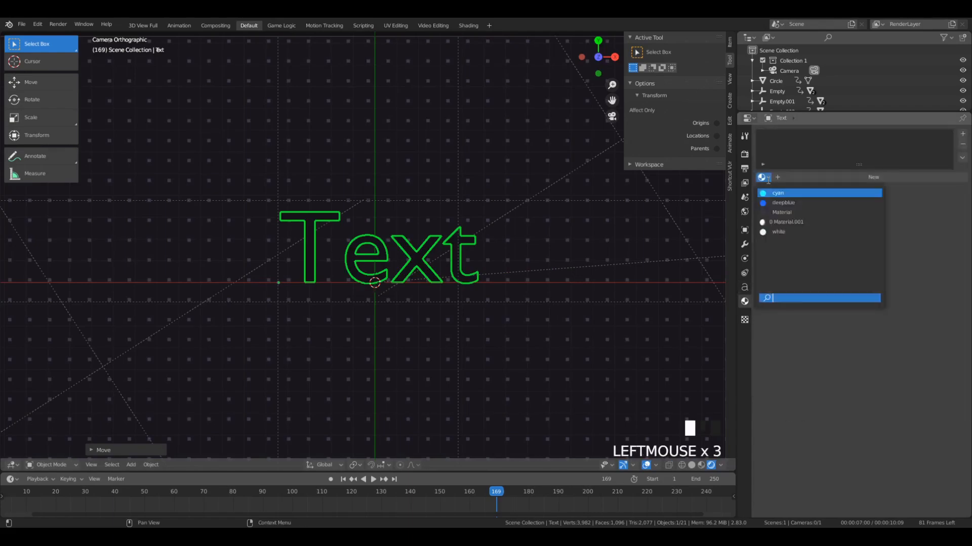
{"action": "left_click", "coordinate": [778, 230]}
- Enlarge the white placeholder text a little and shift it slightly toward negative X and Y
{"action": "scroll", "coordinate": [411, 332], "scroll_direction": "down", "scroll_amount": 3}
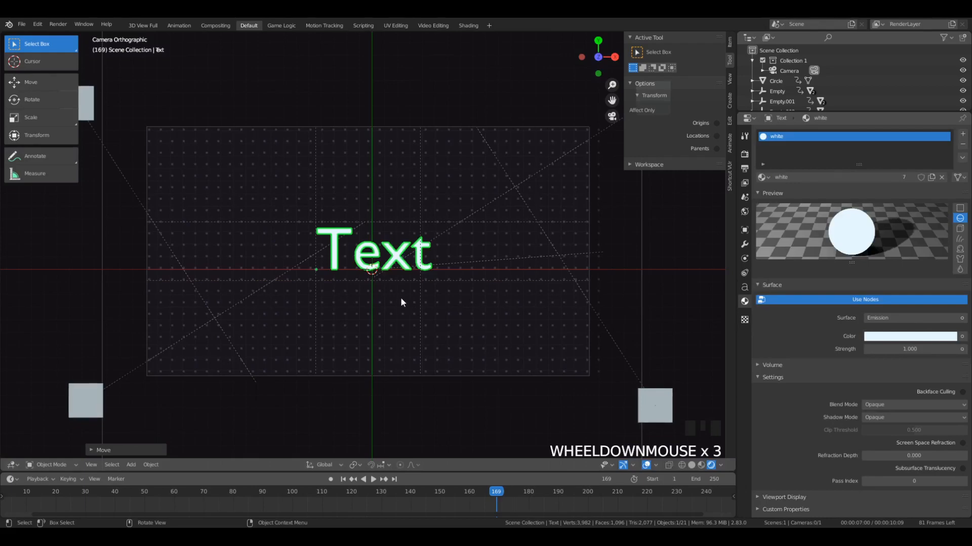
{"action": "key", "text": "s"}
{"action": "left_click", "coordinate": [384, 338]}
{"action": "key", "text": "g"}
{"action": "left_click", "coordinate": [377, 352]}
- Replace the placeholder text's content with MOTION and return to Object Mode
{"action": "key", "text": "Tab"}
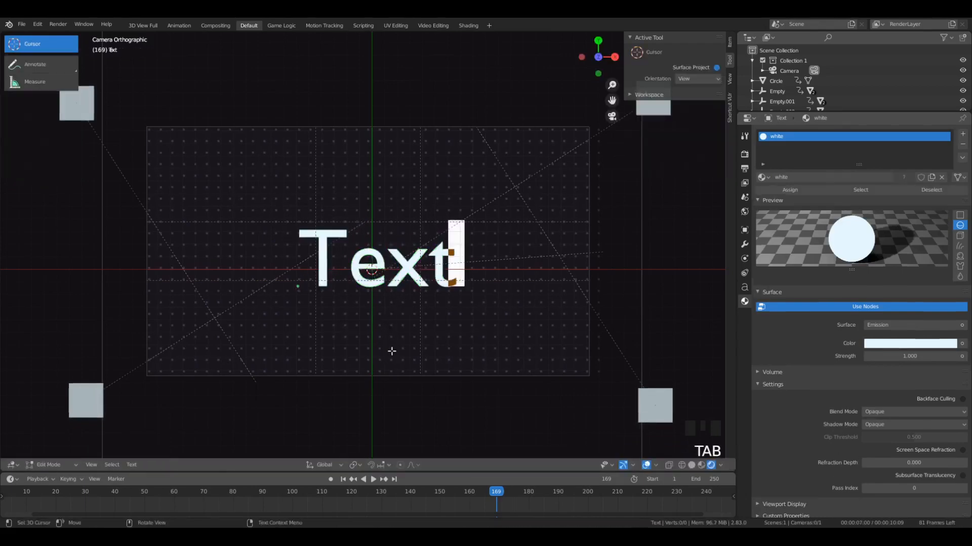
{"action": "key", "text": "BackSpace"}
{"action": "key", "text": "BackSpace"}
{"action": "key", "text": "BackSpace"}
{"action": "key", "text": "BackSpace"}
{"action": "key", "text": "BackSpace"}
{"action": "key", "text": "BackSpace"}
{"action": "type", "text": "MOTION"}
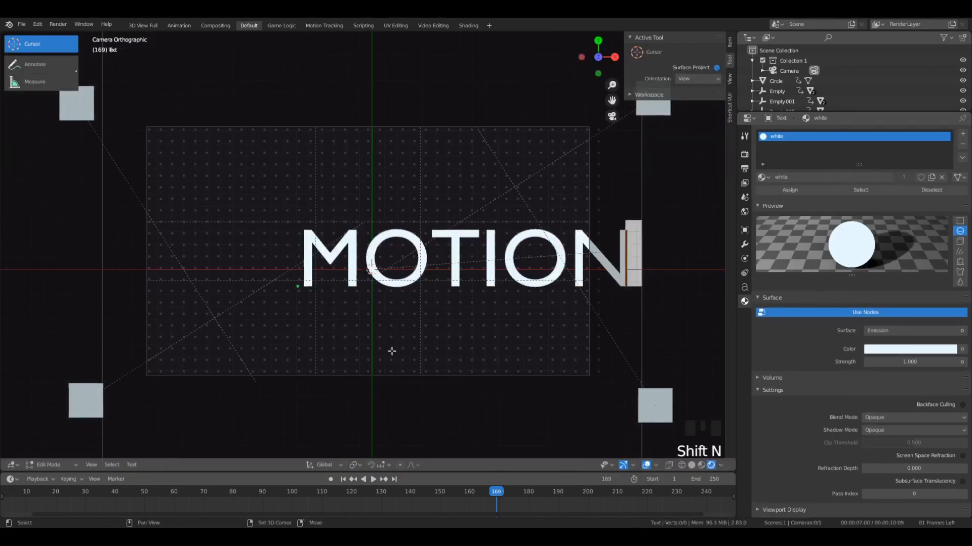
{"action": "key", "text": "Tab"}
- Scale the MOTION text to about 0.67 of its size and move it along X and Y until roughly centred in the camera frame
{"action": "key", "text": "g"}
{"action": "left_click", "coordinate": [410, 380]}
{"action": "key", "text": "s"}
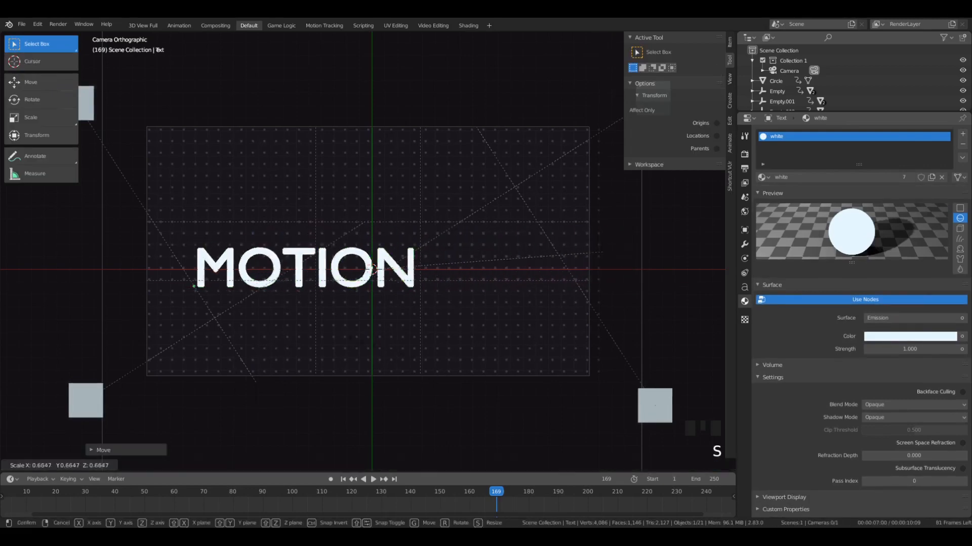
{"action": "left_click", "coordinate": [351, 327]}
{"action": "key", "text": "g"}
{"action": "key", "text": "x"}
{"action": "left_click", "coordinate": [418, 332]}
{"action": "key", "text": "g"}
{"action": "key", "text": "y"}
{"action": "left_click", "coordinate": [422, 332]}
{"action": "key", "text": "g"}
{"action": "key", "text": "x"}
{"action": "left_click", "coordinate": [440, 336]}
{"action": "key", "text": "g"}
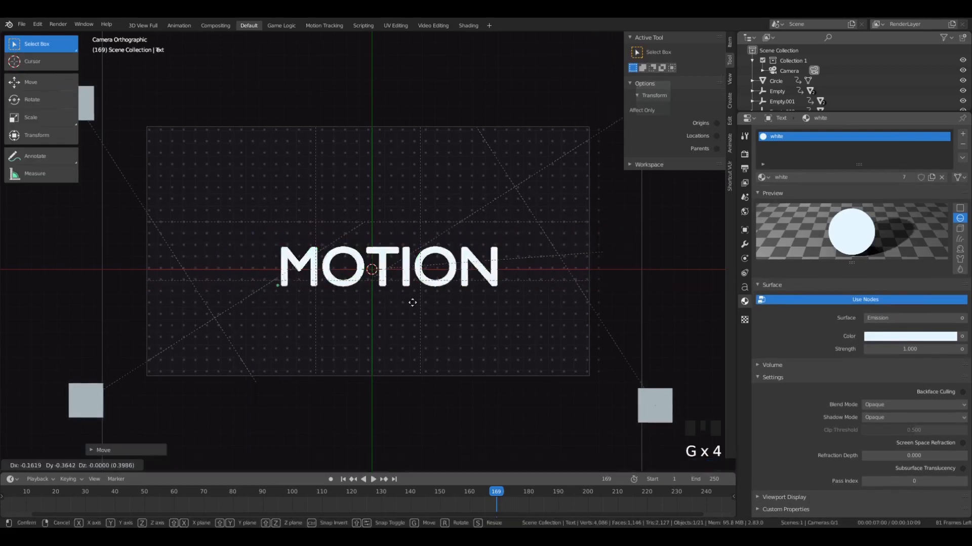
{"action": "left_click", "coordinate": [407, 305]}
- Enlarge the MOTION text and recentre it along the X axis
{"action": "scroll", "coordinate": [420, 296], "scroll_direction": "up", "scroll_amount": 3}
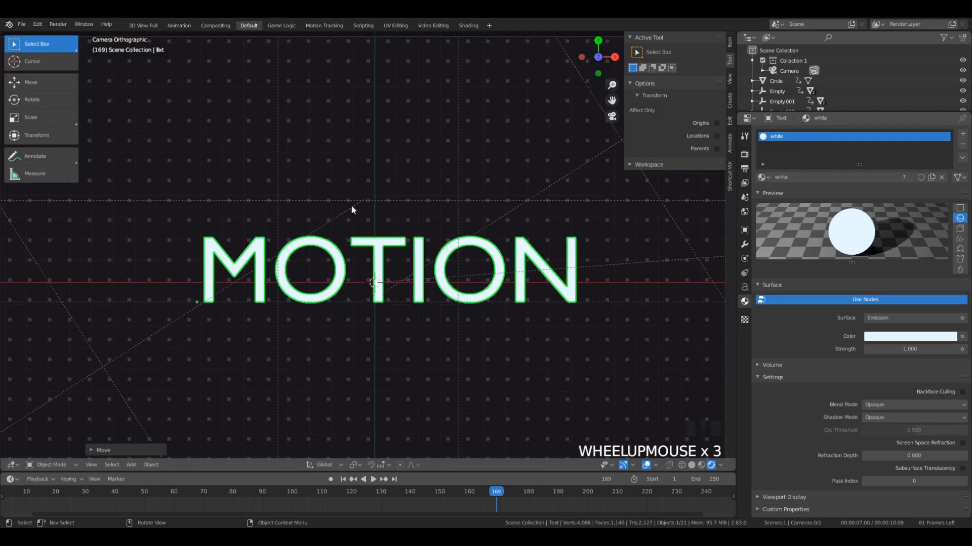
{"action": "key", "text": "s"}
{"action": "left_click", "coordinate": [606, 378]}
{"action": "scroll", "coordinate": [606, 378], "scroll_direction": "down", "scroll_amount": 3}
{"action": "key", "text": "g"}
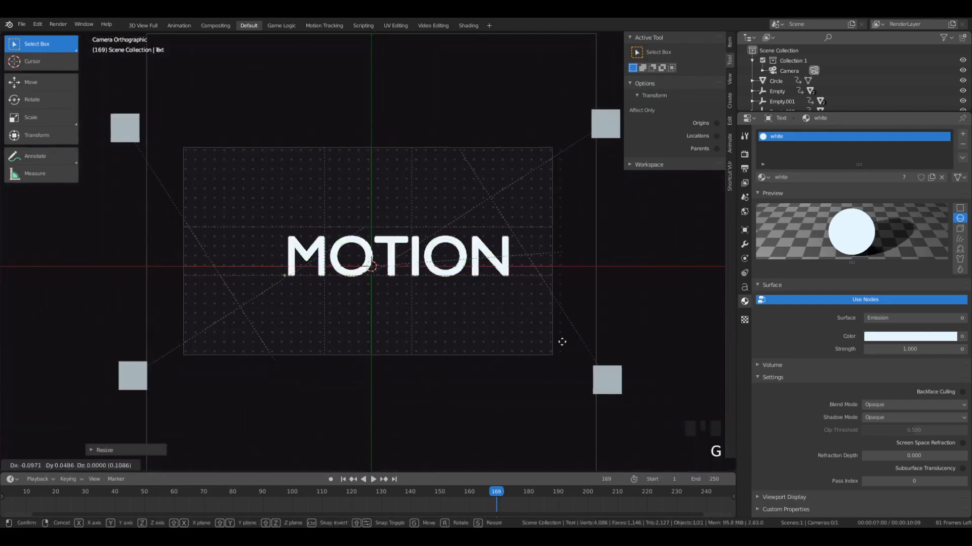
{"action": "key", "text": "x"}
{"action": "left_click", "coordinate": [540, 355]}
{"action": "scroll", "coordinate": [443, 297], "scroll_direction": "up", "scroll_amount": 2}
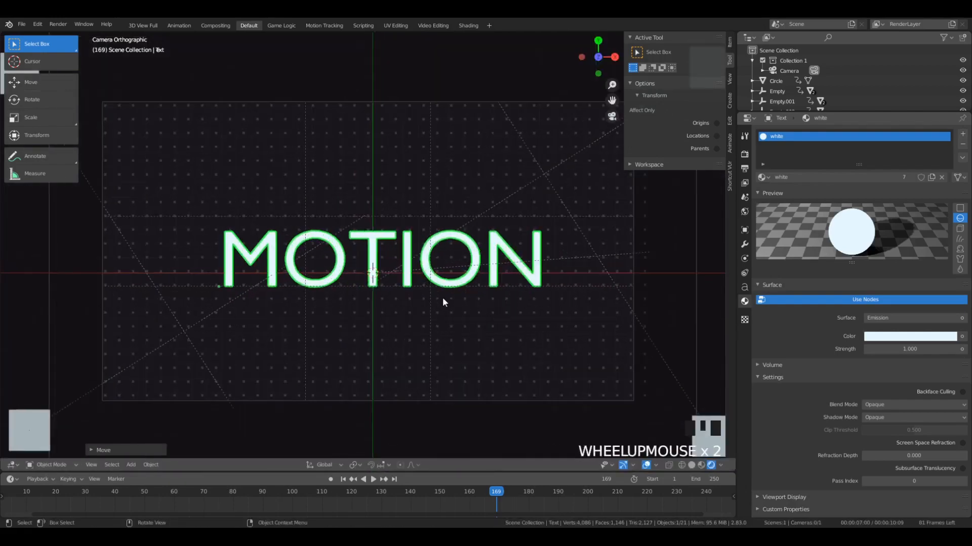
- Set the title's Regular font to MOMCAKE-Bold and shift the text slightly along X
{"action": "left_click", "coordinate": [743, 288]}
{"action": "left_click", "coordinate": [774, 258]}
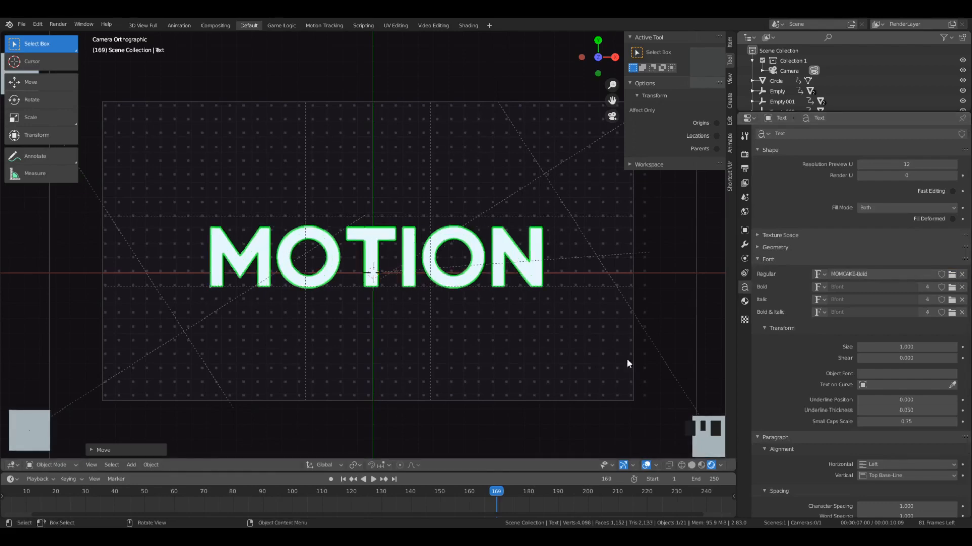
{"action": "key", "text": "g"}
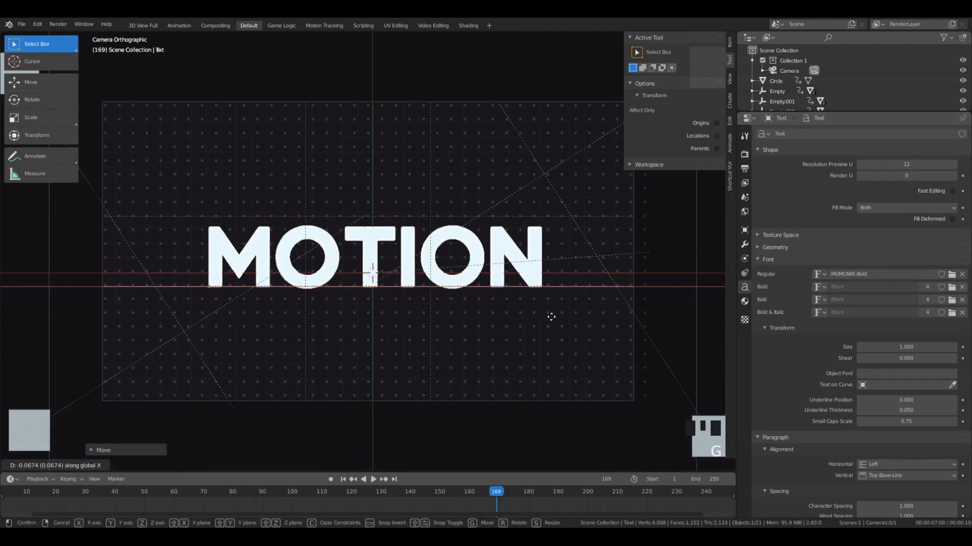
{"action": "left_click", "coordinate": [542, 321]}
- Enlarge the bold title slightly and fine-tune its X position to centre it in the camera frame
{"action": "key", "text": "s"}
{"action": "left_click", "coordinate": [576, 316]}
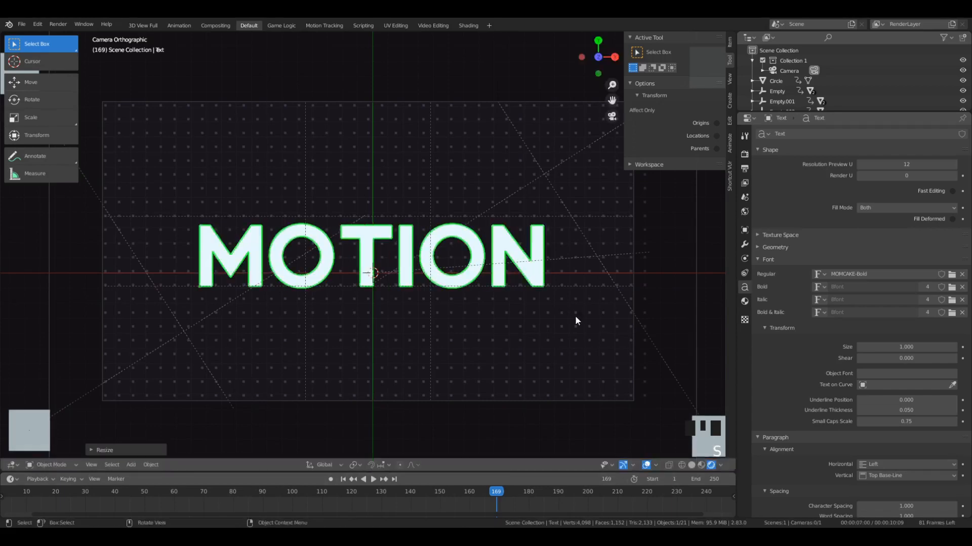
{"action": "key", "text": "g"}
{"action": "key", "text": "x"}
{"action": "left_click", "coordinate": [565, 318]}
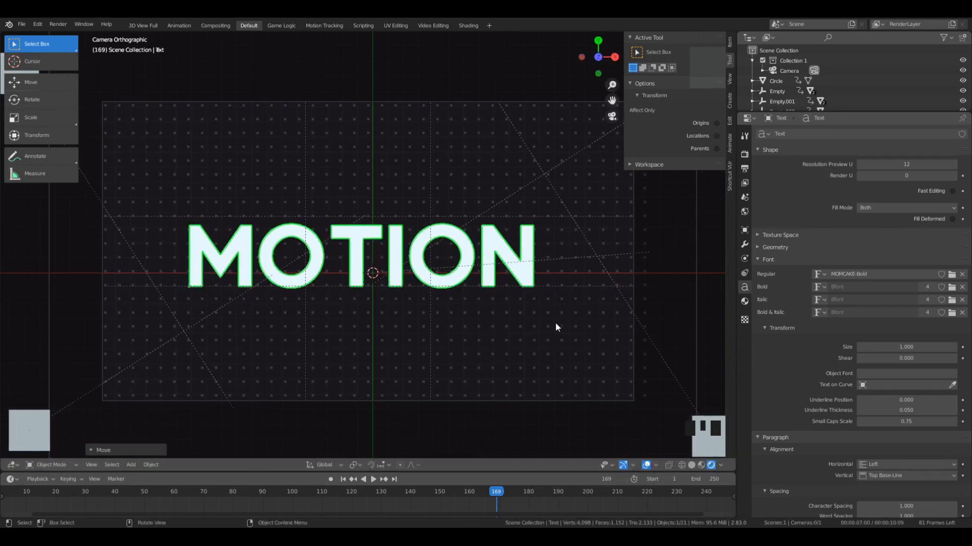
{"action": "key", "text": "g"}
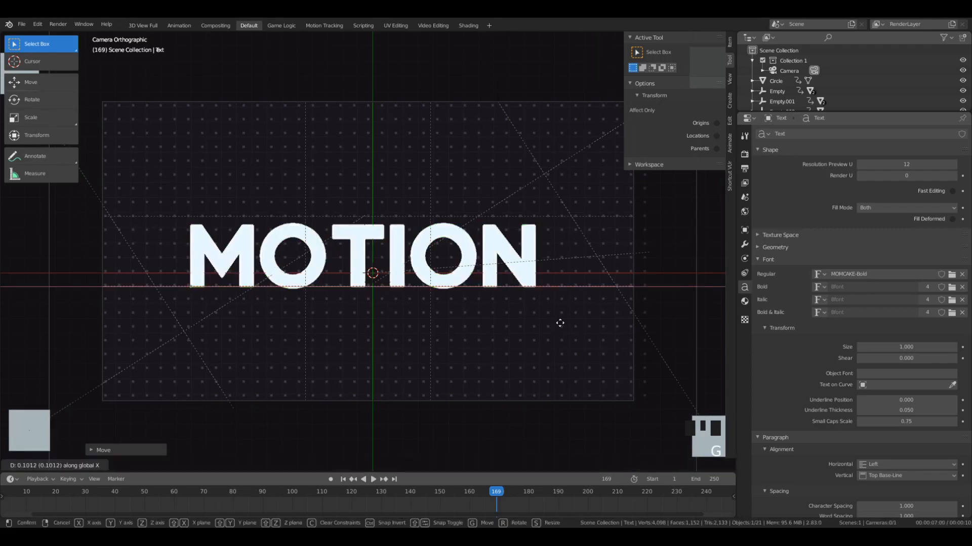
{"action": "left_click", "coordinate": [557, 322]}
- Examine the bold MOTION title from a tilted perspective and in the camera view, including its text editing mode
{"action": "scroll", "coordinate": [380, 289], "scroll_direction": "up", "scroll_amount": 2}
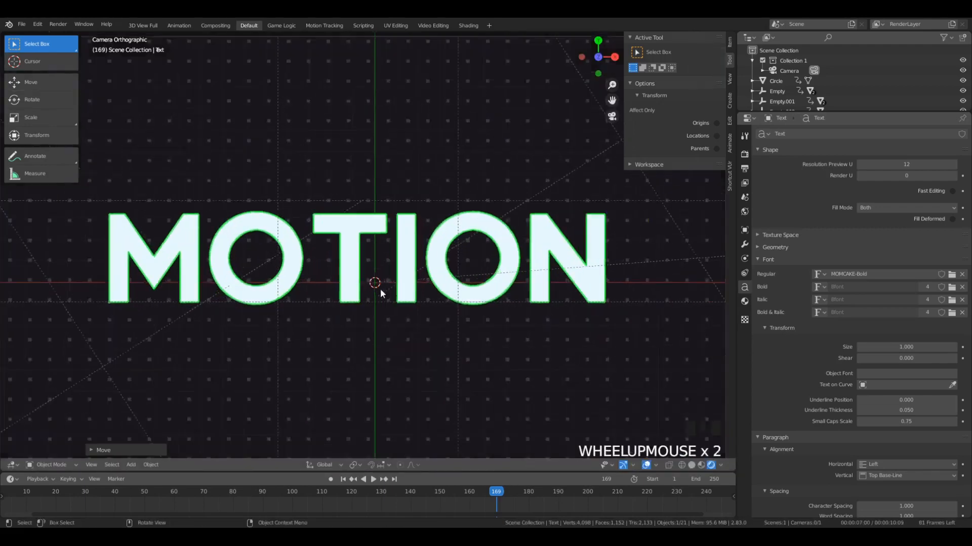
{"action": "middle_click_drag", "start_coordinate": [380, 289], "coordinate": [341, 271]}
{"action": "scroll", "coordinate": [395, 293], "scroll_direction": "up", "scroll_amount": 5}
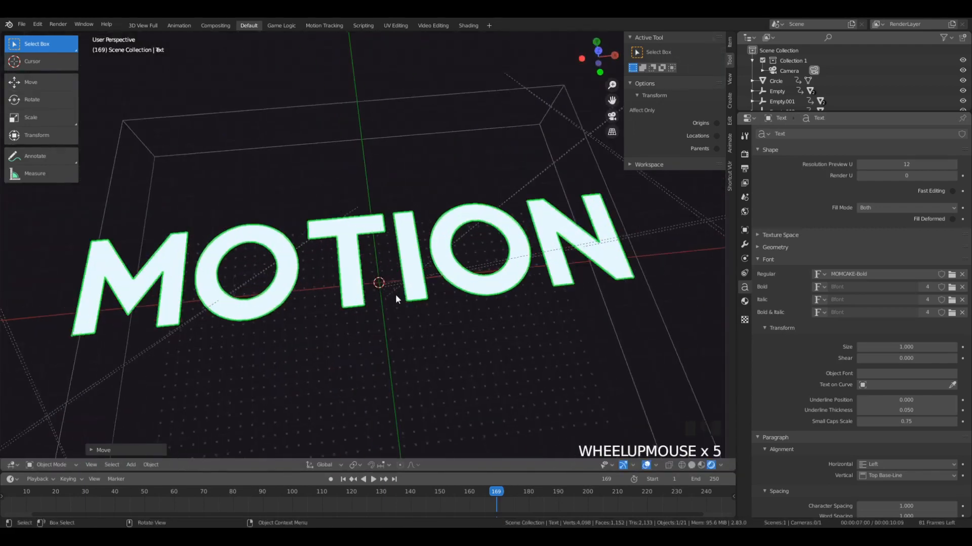
{"action": "scroll", "coordinate": [350, 320], "scroll_direction": "down", "scroll_amount": 4}
{"action": "middle_click_drag", "start_coordinate": [349, 321], "coordinate": [367, 304]}
{"action": "scroll", "coordinate": [364, 306], "scroll_direction": "up", "scroll_amount": 1}
{"action": "key", "text": "KP_0"}
{"action": "key", "text": "Tab"}
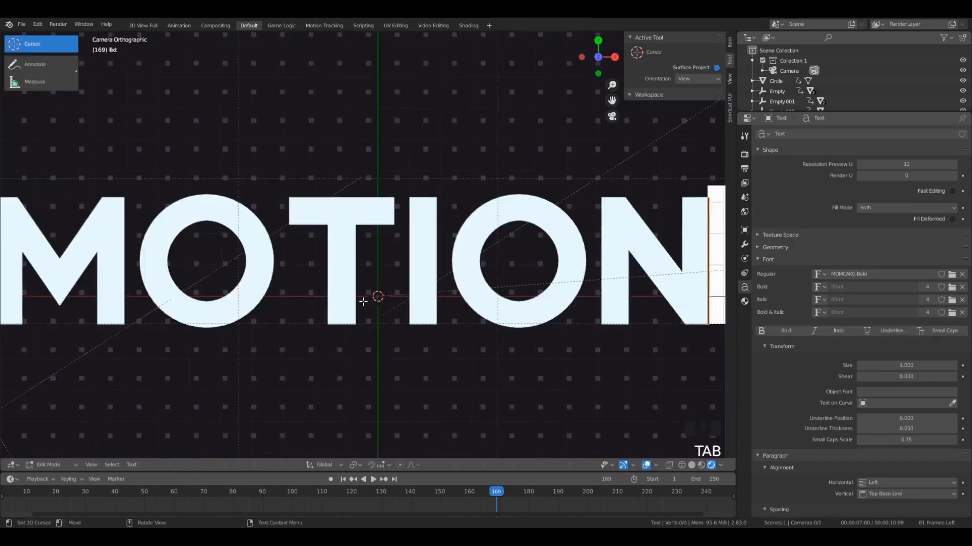
{"action": "scroll", "coordinate": [285, 363], "scroll_direction": "down", "scroll_amount": 5}
{"action": "key", "text": "Tab"}
- Convert the MOTION text object to a mesh
{"action": "left_click", "coordinate": [150, 465]}
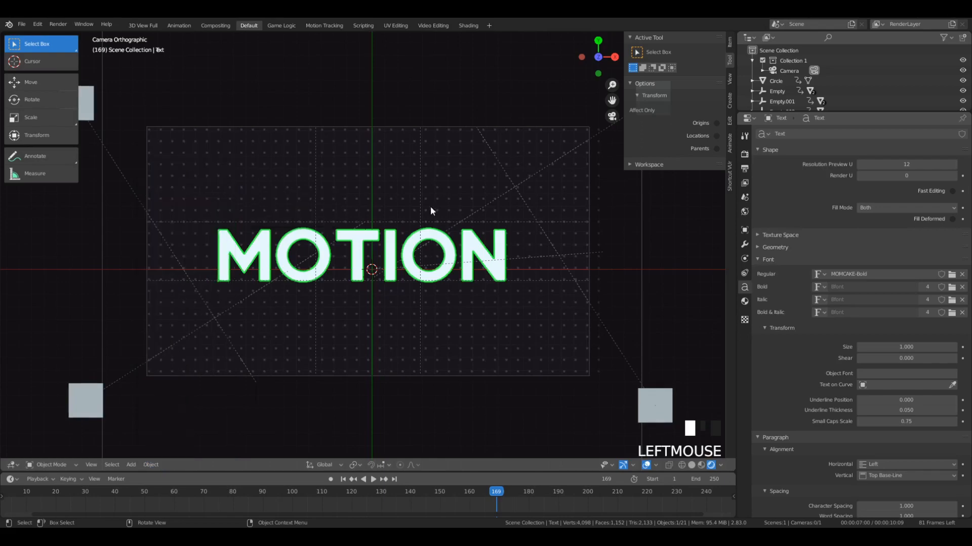
{"action": "left_click", "coordinate": [151, 465]}
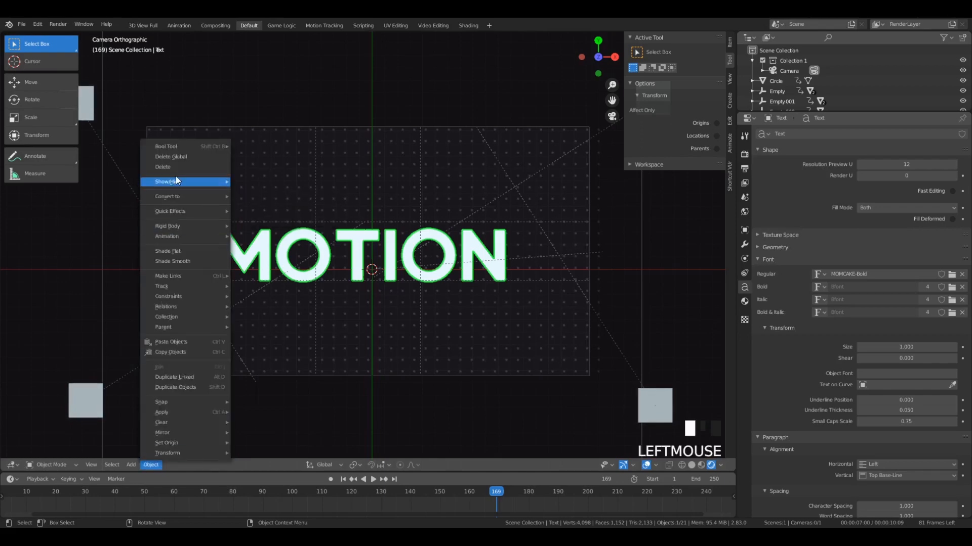
{"action": "mouse_move", "coordinate": [177, 195]}
{"action": "left_click", "coordinate": [261, 207]}
- Examine the converted title's mesh topology in Edit Mode by test-moving a vertex atop the second O and cancelling the move
{"action": "key", "text": "Tab"}
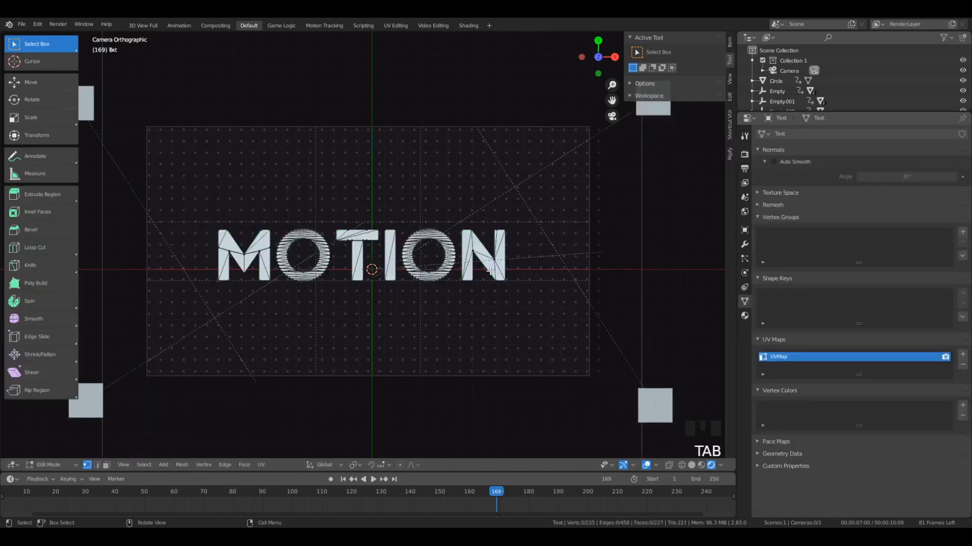
{"action": "scroll", "coordinate": [490, 271], "scroll_direction": "up", "scroll_amount": 6}
{"action": "scroll", "coordinate": [455, 281], "scroll_direction": "down", "scroll_amount": 7}
{"action": "scroll", "coordinate": [455, 282], "scroll_direction": "up", "scroll_amount": 7}
{"action": "scroll", "coordinate": [457, 253], "scroll_direction": "down", "scroll_amount": 3}
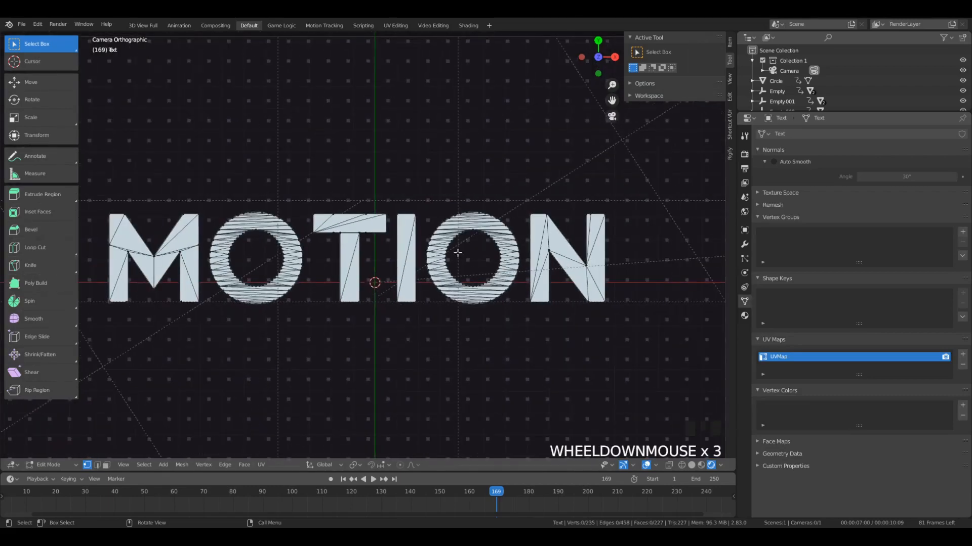
{"action": "left_click", "coordinate": [466, 212]}
{"action": "key", "text": "g"}
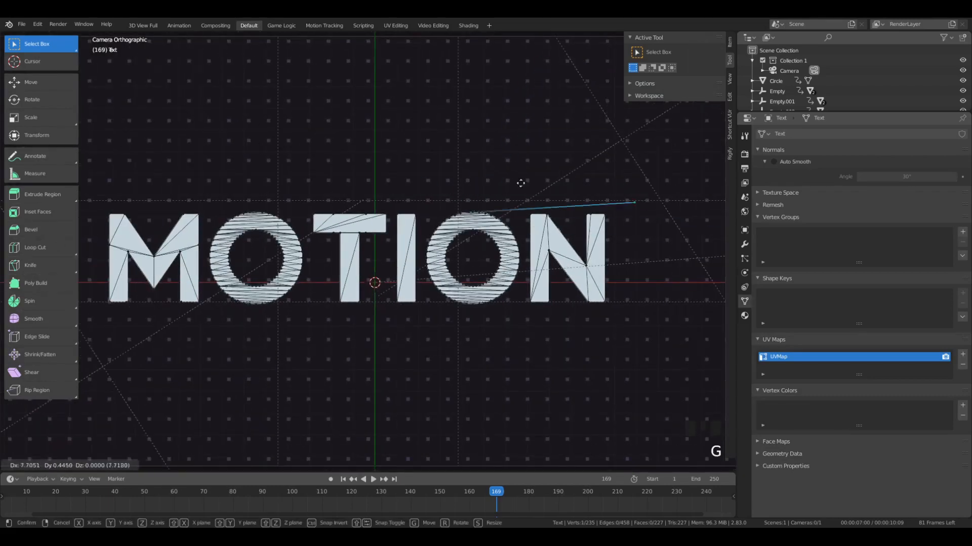
{"action": "key", "text": "Escape"}
{"action": "key", "text": "Tab"}
{"action": "scroll", "coordinate": [435, 228], "scroll_direction": "down", "scroll_amount": 1}
{"action": "key", "text": "Tab"}
{"action": "scroll", "coordinate": [455, 253], "scroll_direction": "up", "scroll_amount": 3}
{"action": "key", "text": "Tab"}
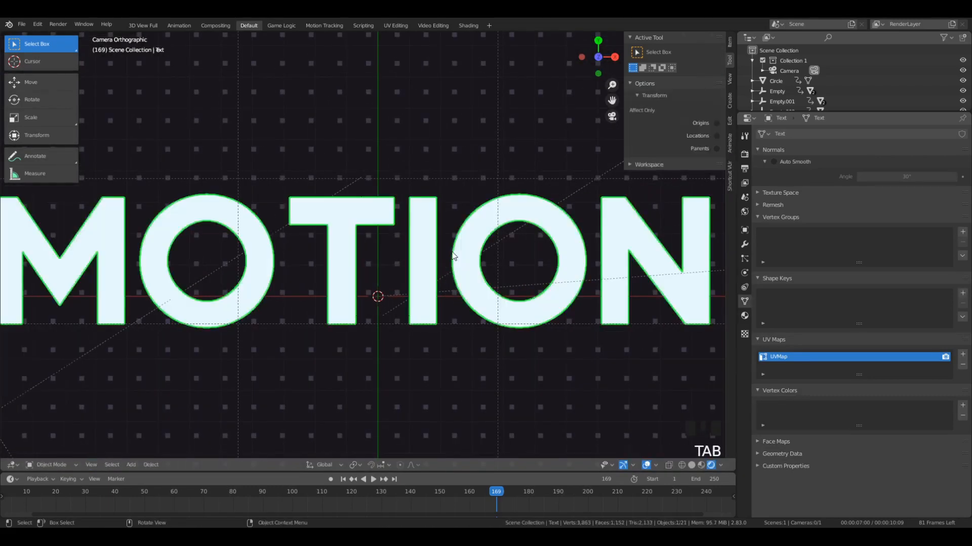
- Try to extrude the MOTION mesh using only the selected vertex on the second O
{"action": "middle_click_drag", "start_coordinate": [501, 371], "coordinate": [577, 282]}
{"action": "left_click", "coordinate": [744, 245]}
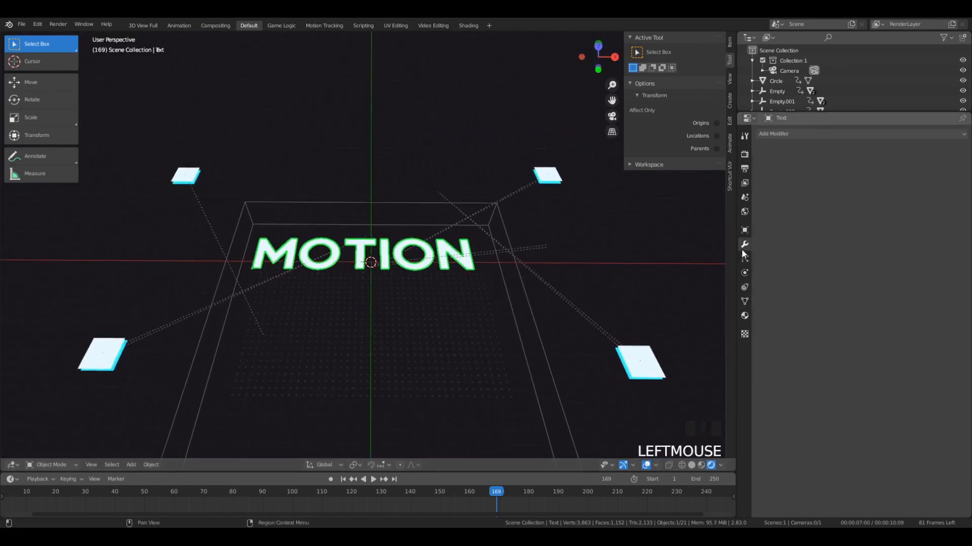
{"action": "left_click", "coordinate": [825, 133]}
{"action": "left_click", "coordinate": [854, 131]}
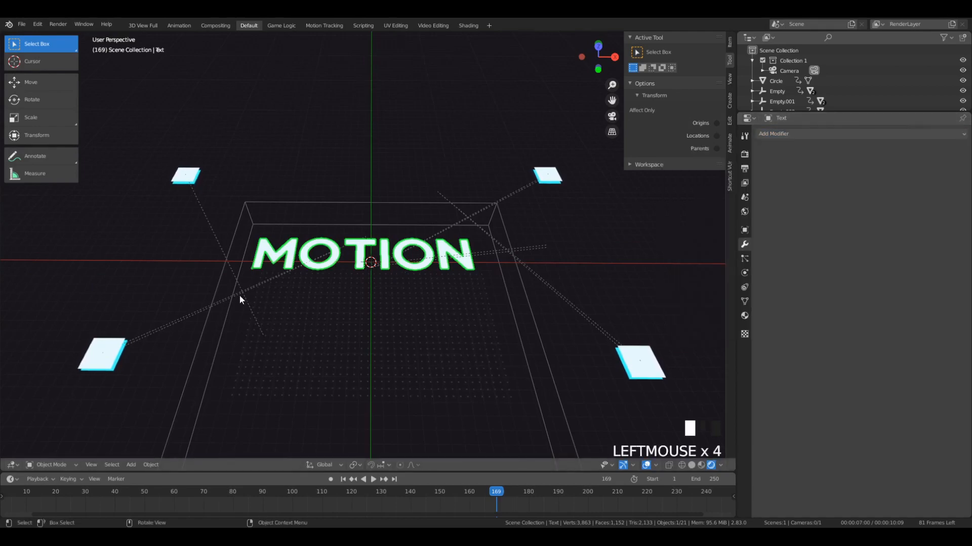
{"action": "key", "text": "Tab"}
{"action": "key", "text": "e"}
{"action": "left_click", "coordinate": [391, 217]}
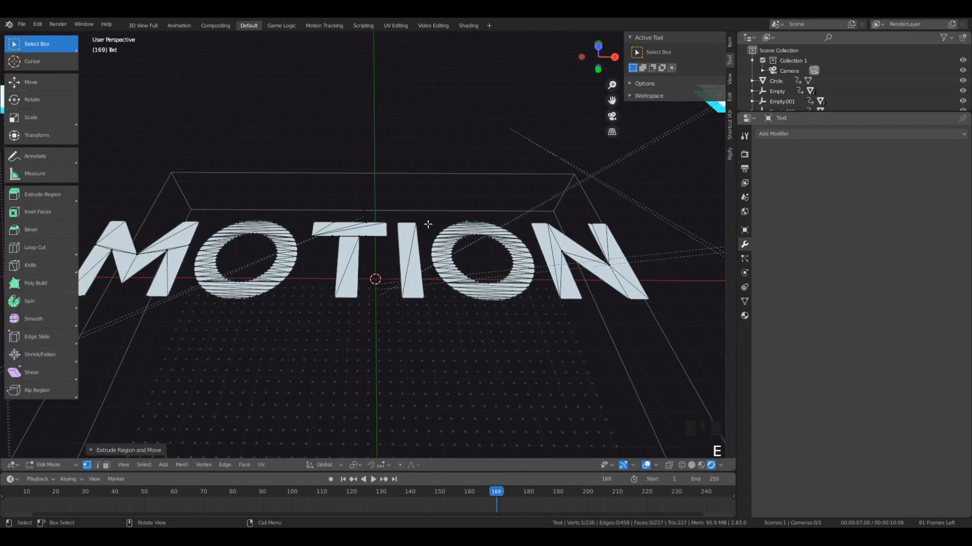
{"action": "middle_click_drag", "start_coordinate": [471, 209], "coordinate": [365, 243]}
{"action": "key", "text": "Tab"}
{"action": "scroll", "coordinate": [358, 246], "scroll_direction": "down", "scroll_amount": 3}
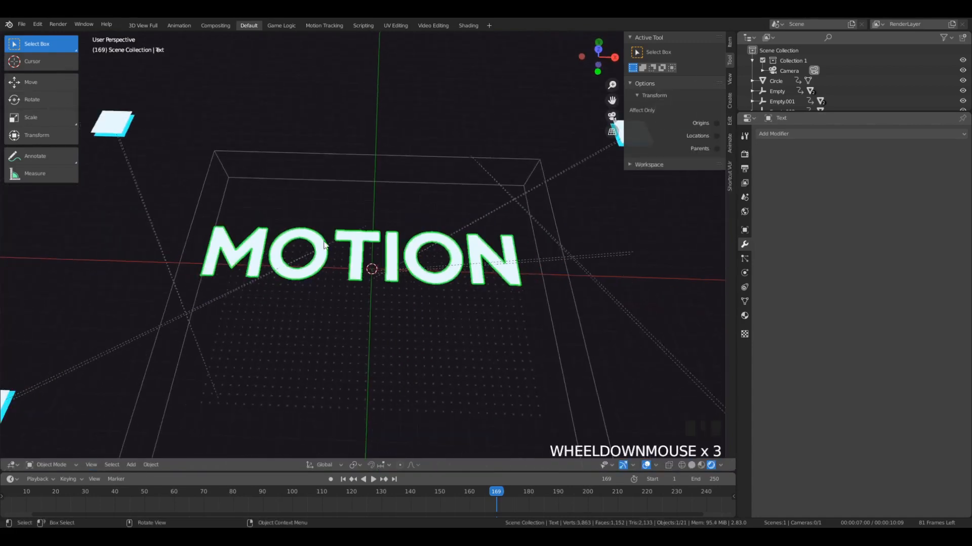
{"action": "scroll", "coordinate": [358, 246], "scroll_direction": "up", "scroll_amount": 2}
- Select the entire MOTION mesh in Edit Mode and extrude it to give the letters thickness
{"action": "key", "text": "Tab"}
{"action": "key", "text": "a"}
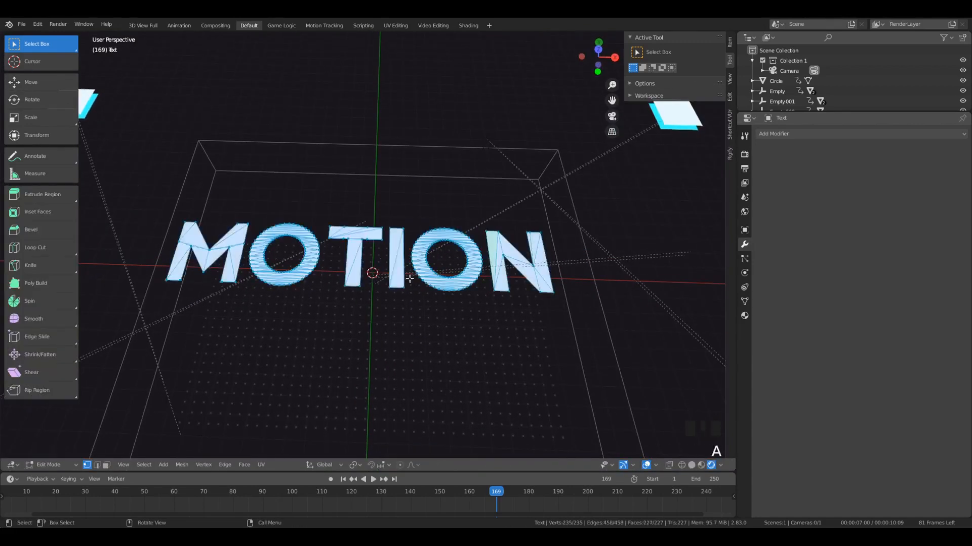
{"action": "middle_click_drag", "start_coordinate": [384, 263], "coordinate": [424, 253]}
{"action": "key", "text": "e"}
{"action": "left_click", "coordinate": [424, 253]}
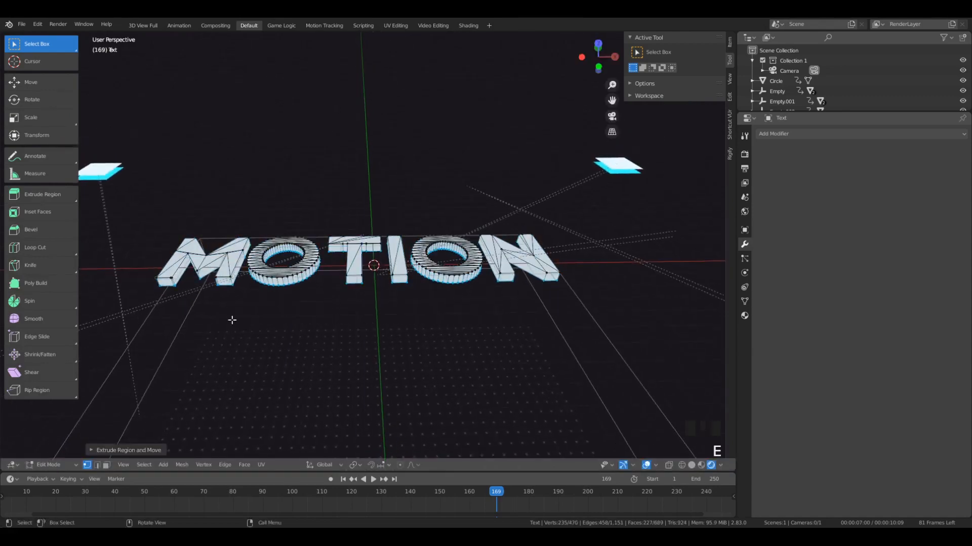
{"action": "middle_click_drag", "start_coordinate": [363, 277], "coordinate": [399, 267]}
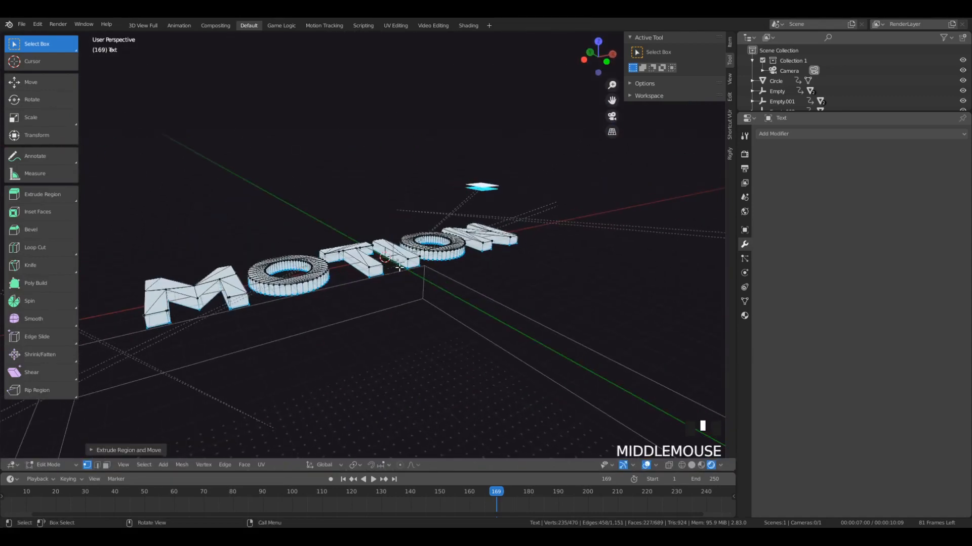
- Add a Remesh modifier to the extruded MOTION mesh
{"action": "key", "text": "Tab"}
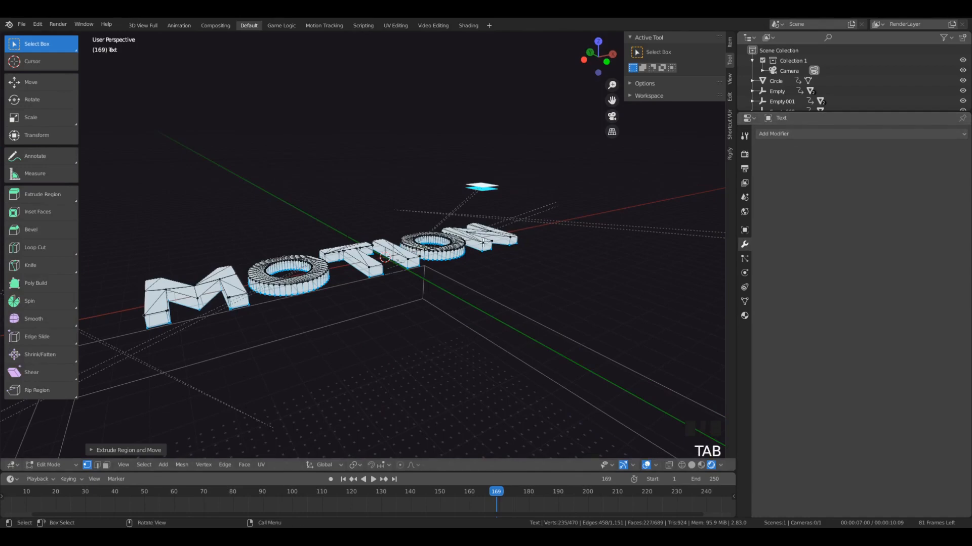
{"action": "key", "text": "Tab"}
{"action": "left_click", "coordinate": [807, 135]}
{"action": "key", "text": "Tab"}
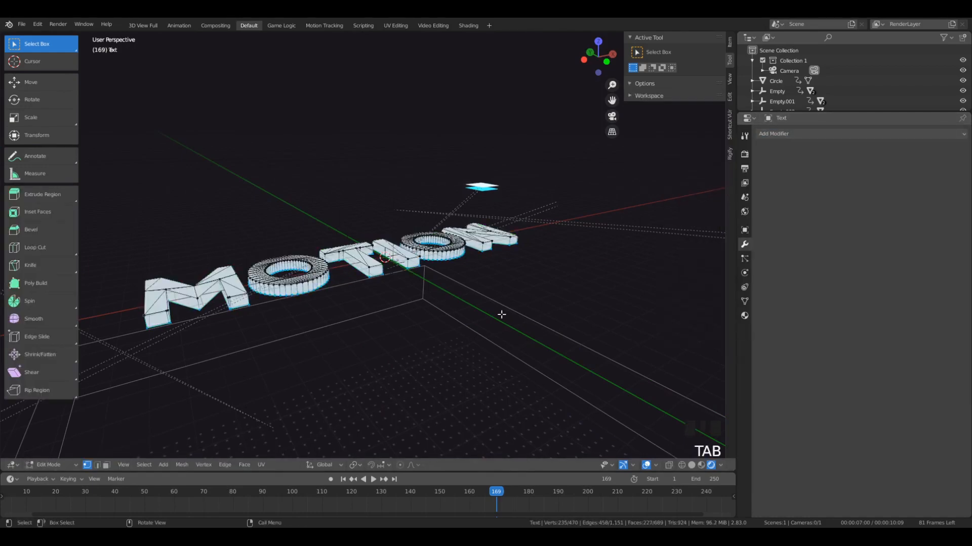
{"action": "key", "text": "Tab"}
{"action": "left_click", "coordinate": [800, 134]}
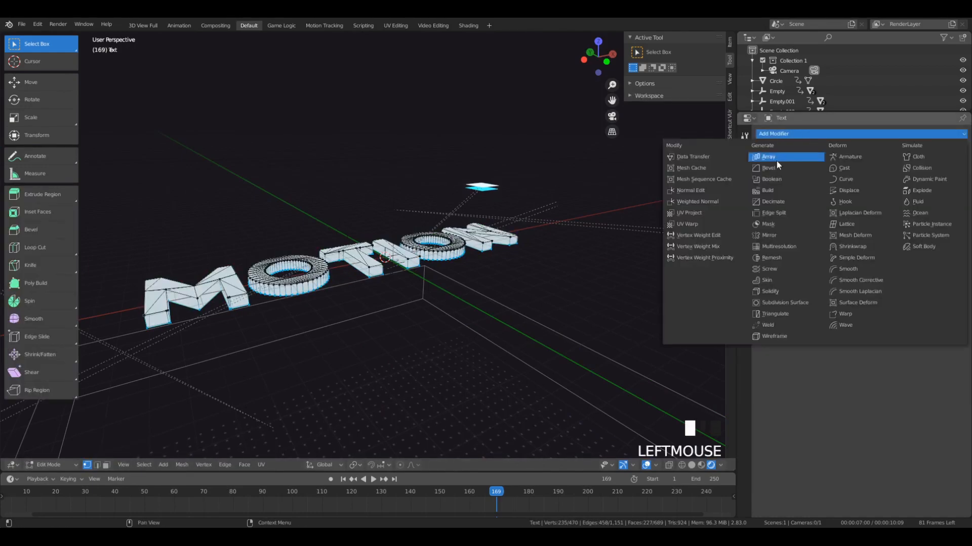
{"action": "left_click", "coordinate": [782, 258]}
- Return to Object Mode and set the Remesh modifier's Voxel Size to 0.028
{"action": "key", "text": "Tab"}
{"action": "key", "text": "Tab"}
{"action": "key", "text": "Tab"}
{"action": "middle_click_drag", "start_coordinate": [325, 206], "coordinate": [311, 250]}
{"action": "left_click_drag", "start_coordinate": [830, 214], "coordinate": [764, 214]}
{"action": "middle_click_drag", "start_coordinate": [468, 219], "coordinate": [473, 240]}
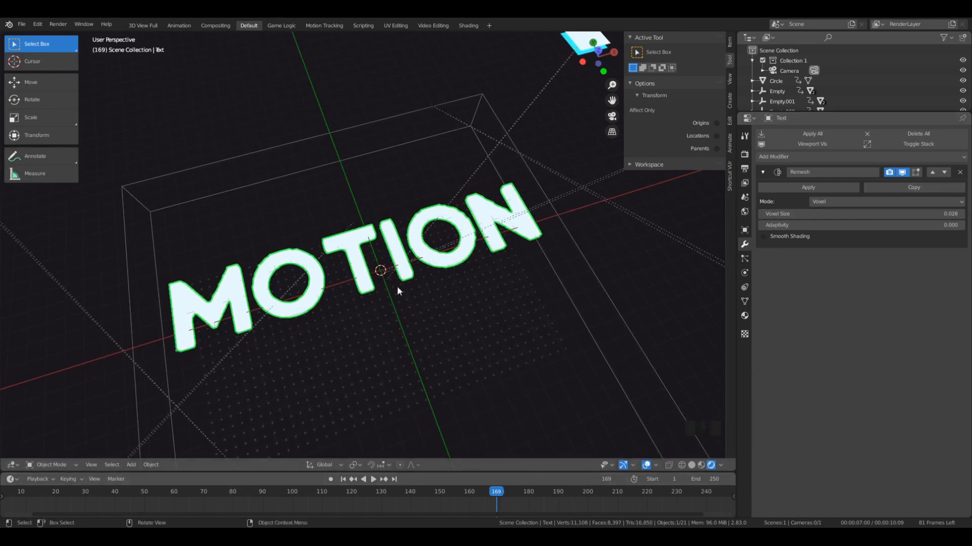
- Separate the extruded MOTION mesh by loose parts in Edit Mode, and return to Object Mode
{"action": "middle_click_drag", "start_coordinate": [397, 286], "coordinate": [325, 271]}
{"action": "key", "text": "KP_7"}
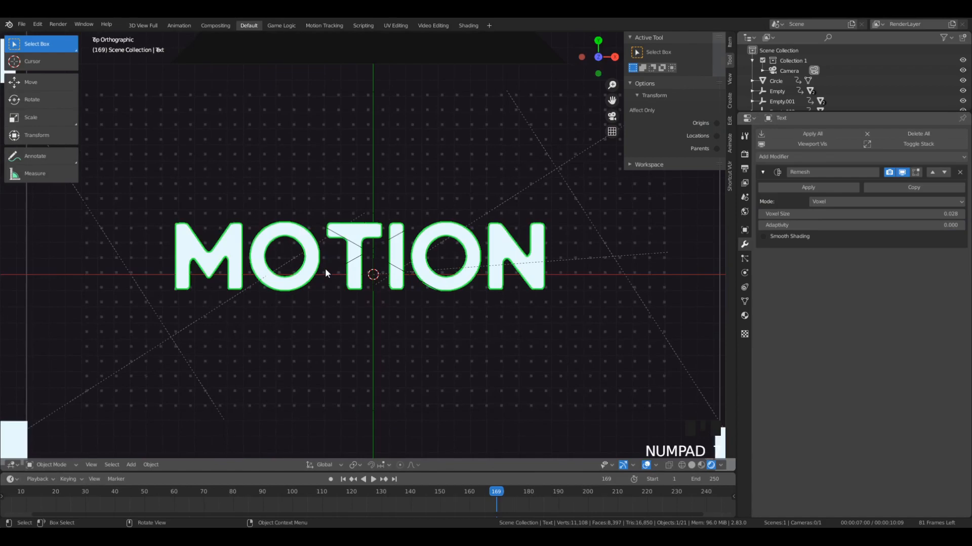
{"action": "key", "text": "Tab"}
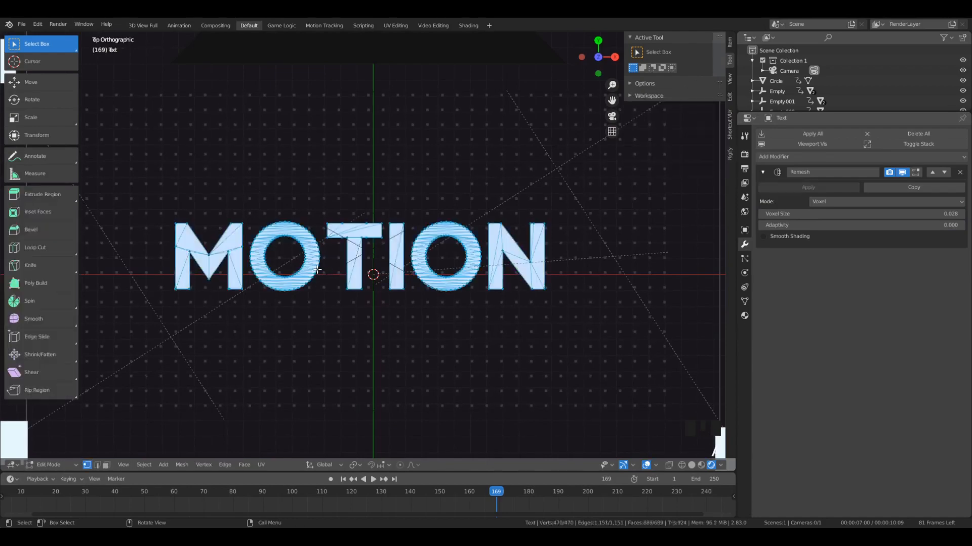
{"action": "middle_click_drag", "start_coordinate": [332, 265], "coordinate": [484, 450]}
{"action": "key", "text": "p"}
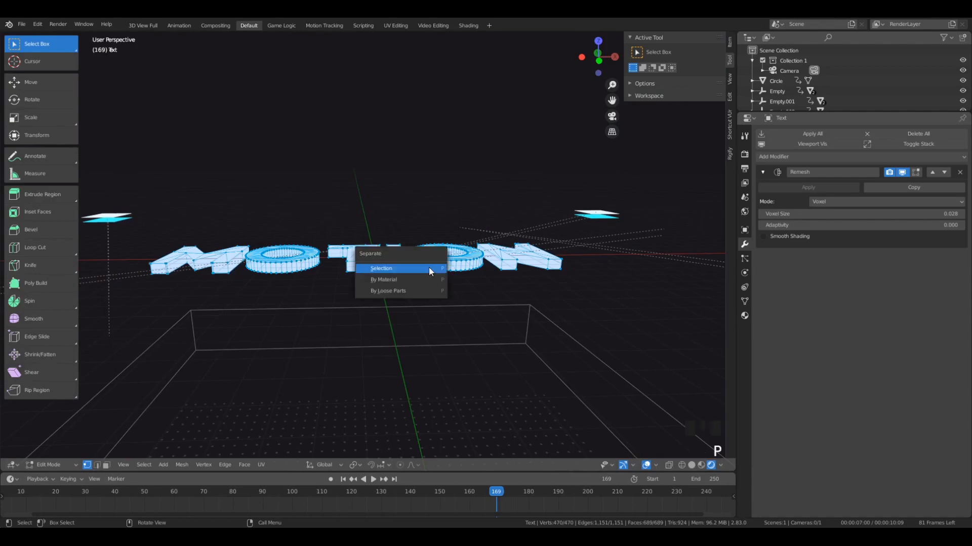
{"action": "left_click", "coordinate": [402, 292]}
{"action": "middle_click_drag", "start_coordinate": [297, 259], "coordinate": [315, 282]}
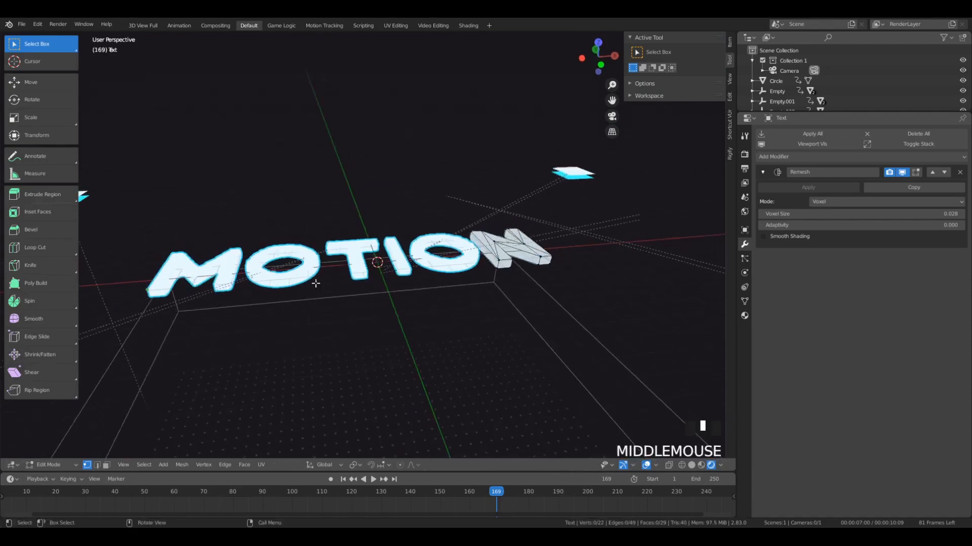
{"action": "key", "text": "Tab"}
{"action": "left_click", "coordinate": [292, 279]}
{"action": "key", "text": "g"}
{"action": "right_click", "coordinate": [488, 309]}
{"action": "left_click", "coordinate": [512, 259]}
{"action": "key", "text": "g"}
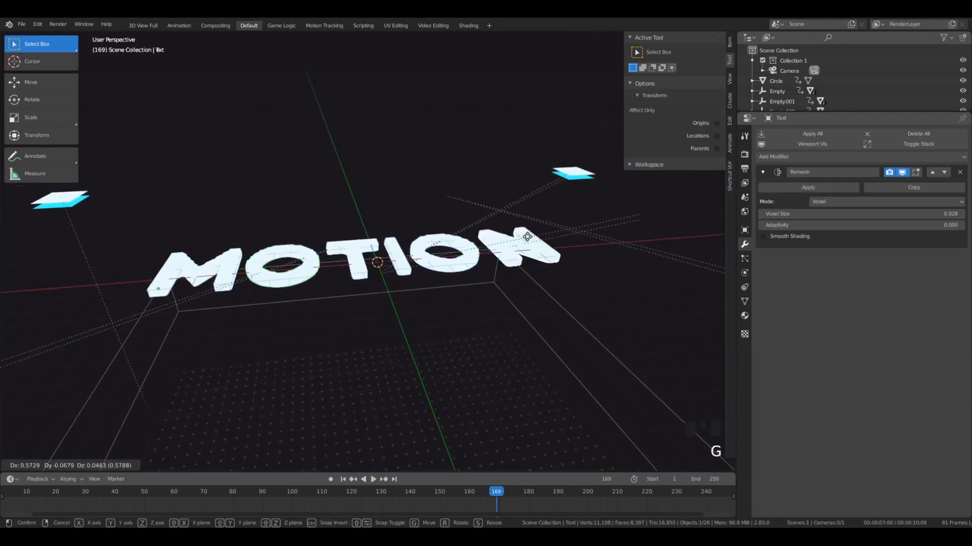
{"action": "right_click", "coordinate": [510, 227]}
{"action": "middle_click_drag", "start_coordinate": [507, 227], "coordinate": [324, 238]}
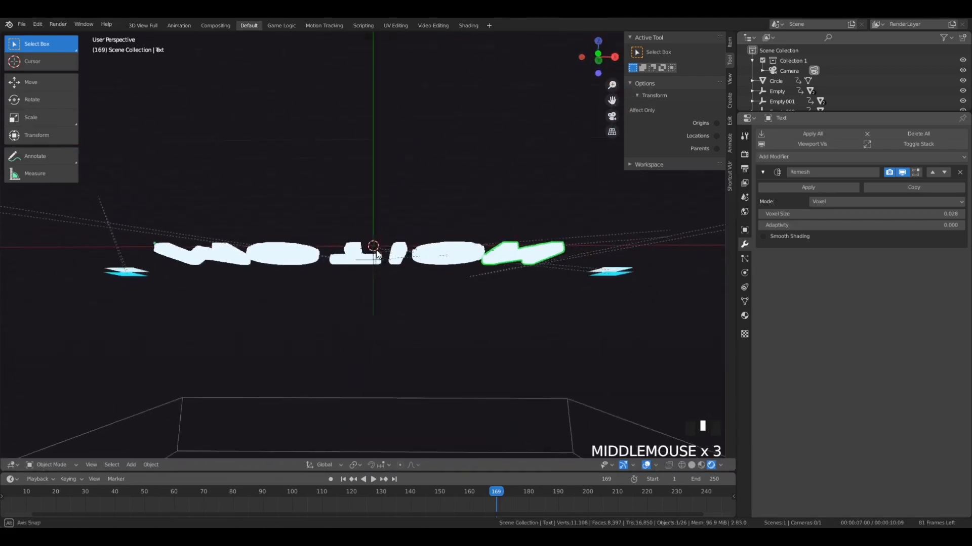
{"action": "key", "text": "b"}
{"action": "left_click_drag", "start_coordinate": [196, 243], "coordinate": [539, 276]}
{"action": "middle_click_drag", "start_coordinate": [466, 260], "coordinate": [494, 317]}
{"action": "key", "text": "a"}
{"action": "key", "text": "a"}
{"action": "key", "text": "a"}
- Select all six MOTION letters and set each origin to its Center of Mass (Volume)
{"action": "left_click", "coordinate": [503, 276]}
{"action": "left_click", "coordinate": [448, 280], "text": "shift"}
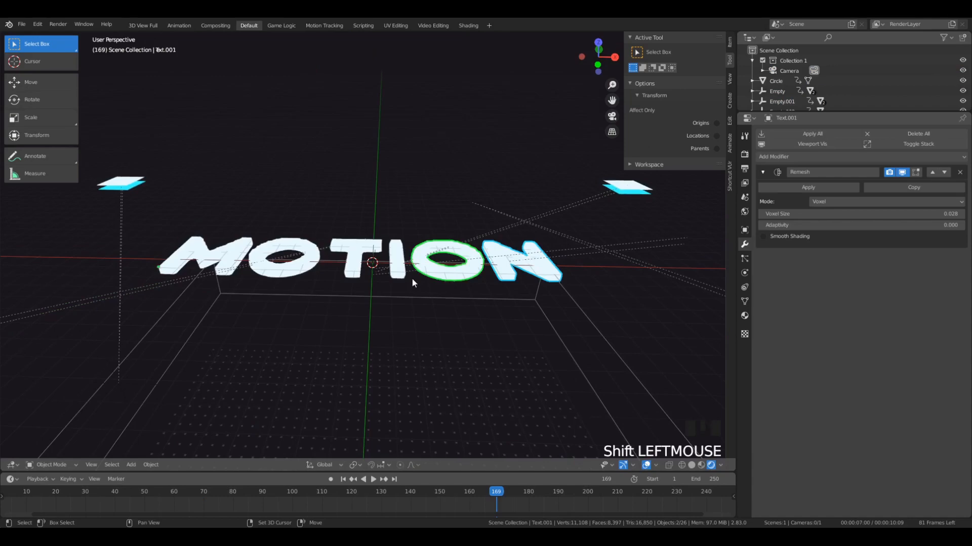
{"action": "left_click", "coordinate": [394, 277], "text": "shift"}
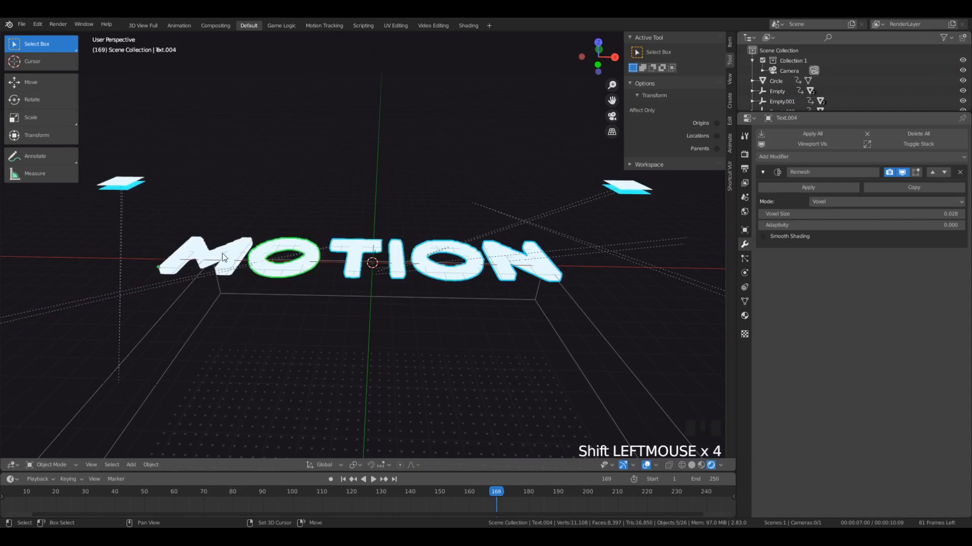
{"action": "middle_click_drag", "start_coordinate": [256, 252], "coordinate": [546, 412]}
{"action": "middle_click_drag", "start_coordinate": [336, 314], "coordinate": [700, 424]}
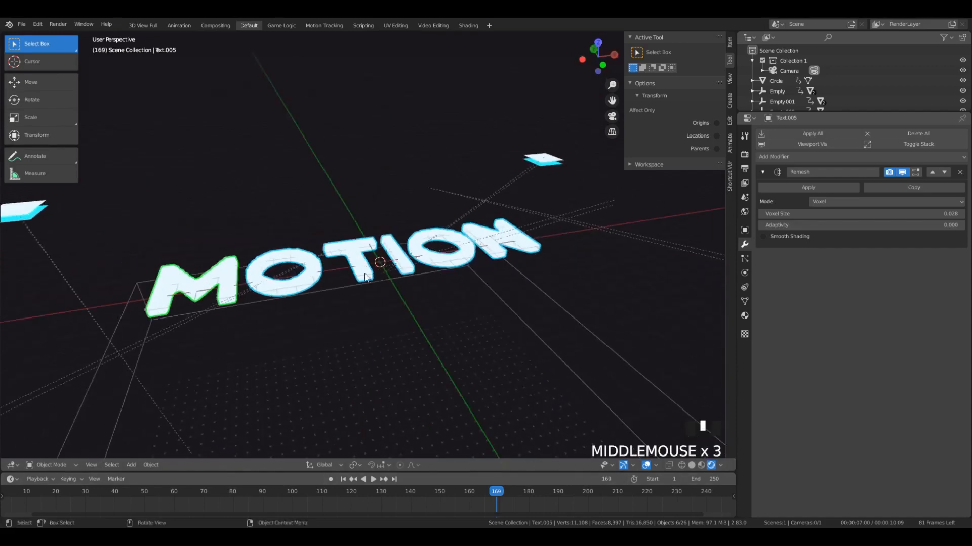
{"action": "middle_click_drag", "start_coordinate": [423, 306], "coordinate": [393, 296]}
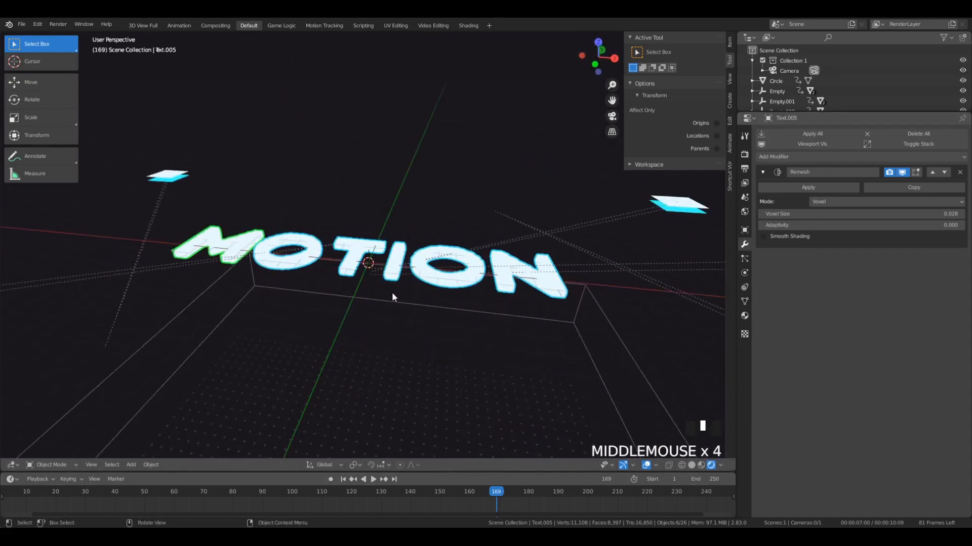
{"action": "right_click", "coordinate": [395, 289]}
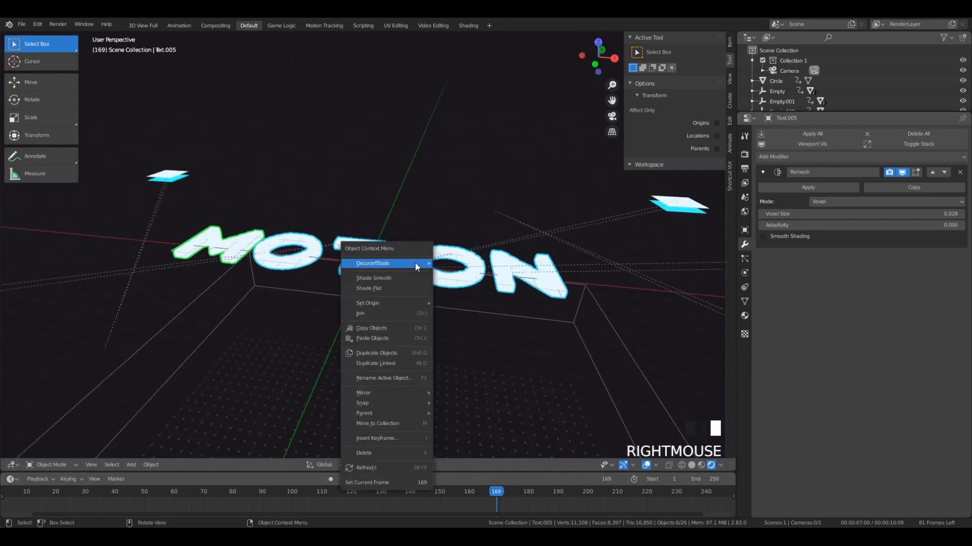
{"action": "mouse_move", "coordinate": [405, 303]}
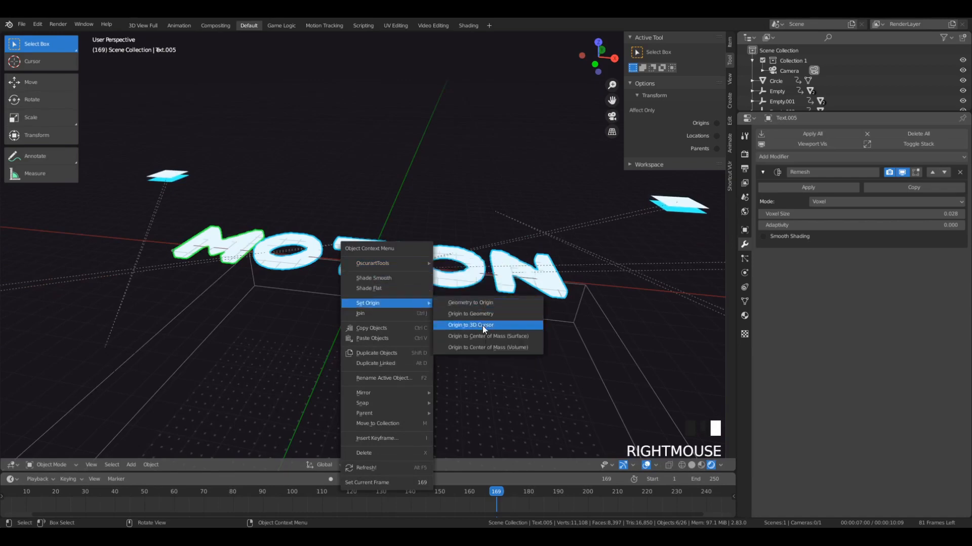
{"action": "left_click", "coordinate": [487, 347]}
{"action": "middle_click_drag", "start_coordinate": [487, 347], "coordinate": [242, 274]}
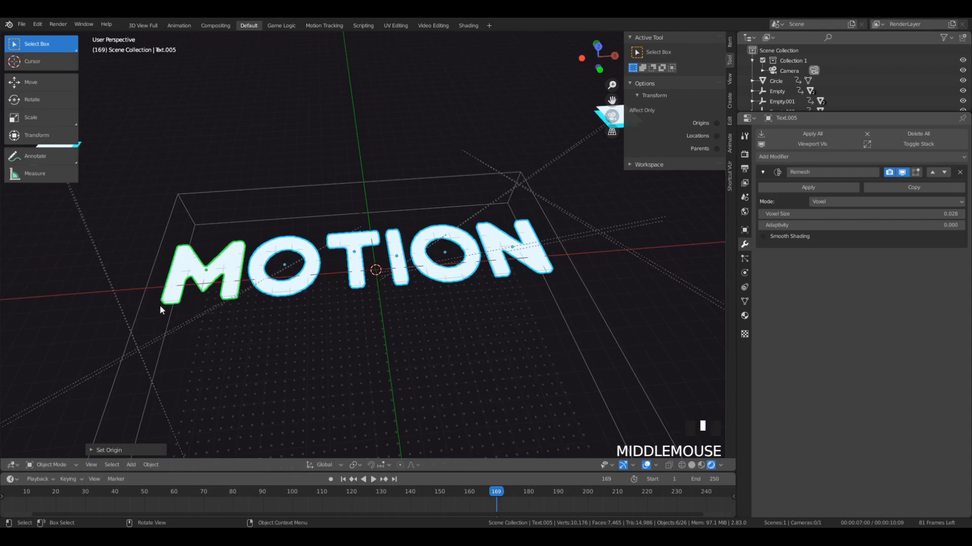
- In camera view, move all six letters about 13.8 units along Y so they sit above the camera frame
{"action": "key", "text": "KP_0"}
{"action": "scroll", "coordinate": [162, 306], "scroll_direction": "down", "scroll_amount": 5}
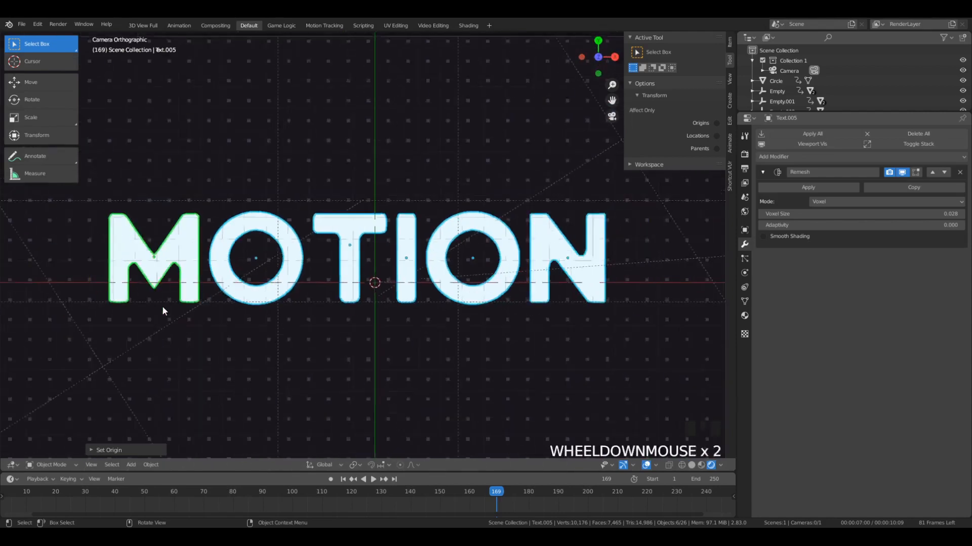
{"action": "key", "text": "g"}
{"action": "key", "text": "y"}
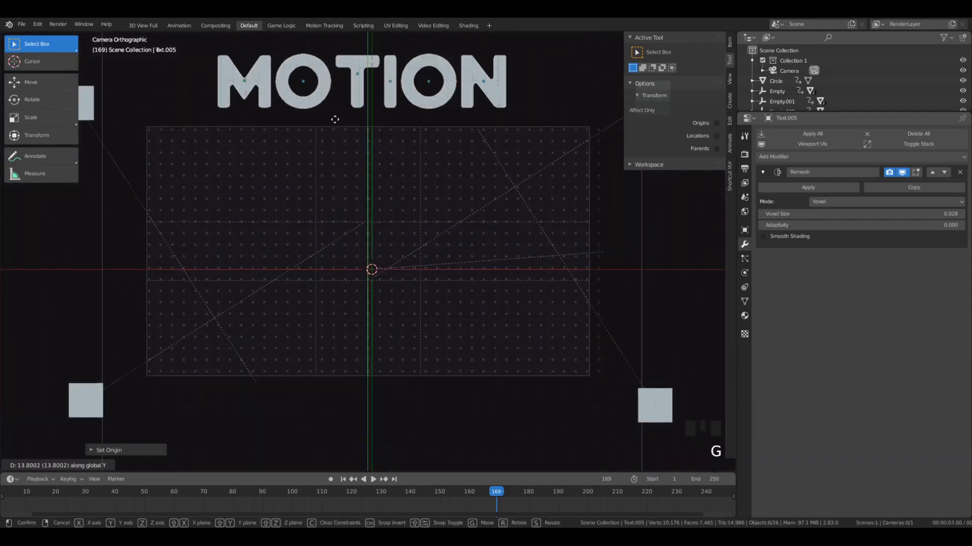
{"action": "left_click", "coordinate": [335, 116]}
- Move both O letters about 27 units down along Y so they sit below the camera frame
{"action": "left_click", "coordinate": [310, 89]}
{"action": "scroll", "coordinate": [369, 172], "scroll_direction": "up", "scroll_amount": 3}
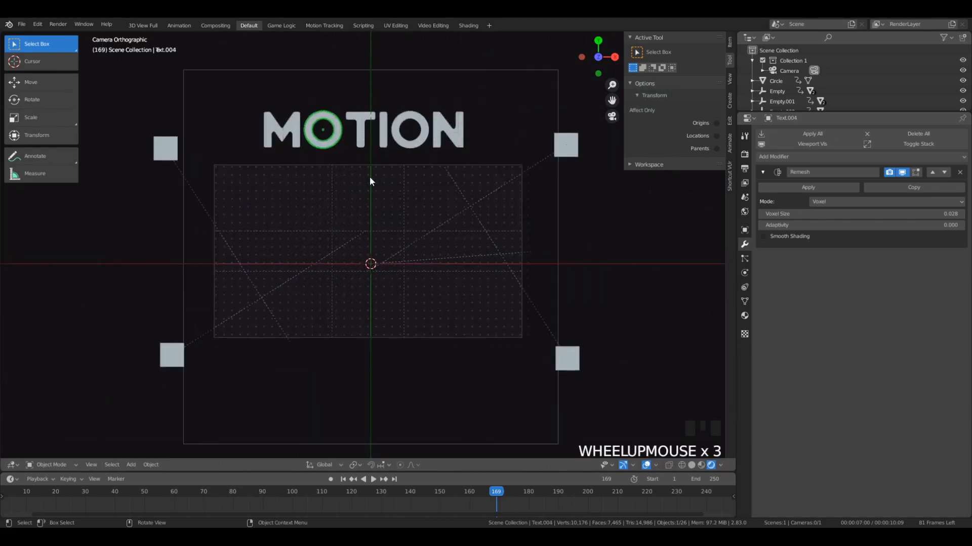
{"action": "key", "text": "g"}
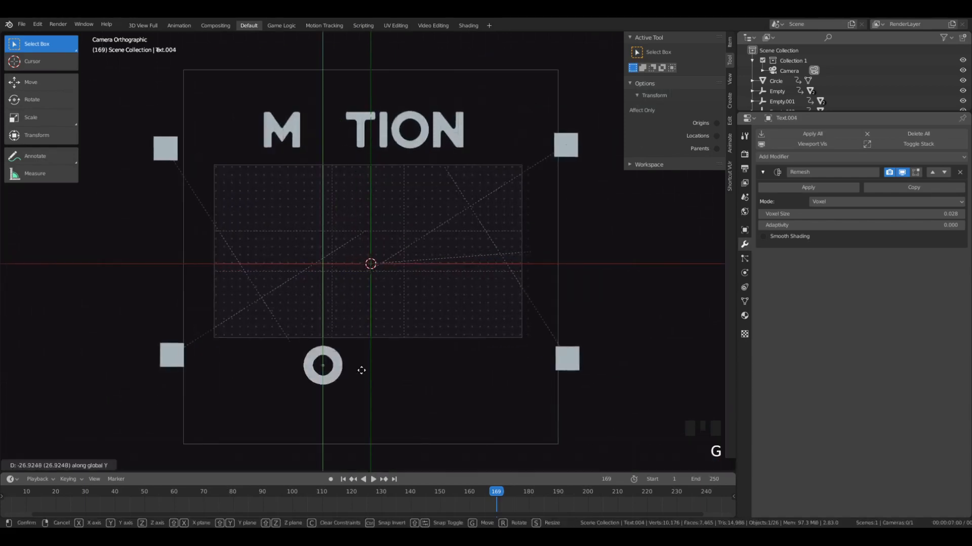
{"action": "left_click", "coordinate": [360, 369]}
{"action": "left_click", "coordinate": [403, 147]}
{"action": "key", "text": "g"}
{"action": "left_click", "coordinate": [393, 377]}
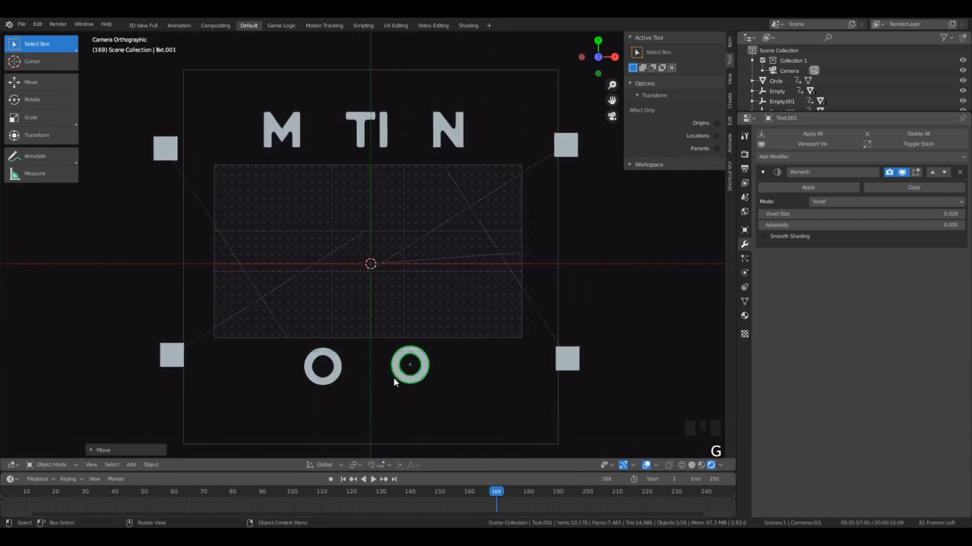
- Move the N about 15 units in X and 14 units down in Y, outside the right side of the camera frame
{"action": "left_click", "coordinate": [463, 130]}
{"action": "key", "text": "g"}
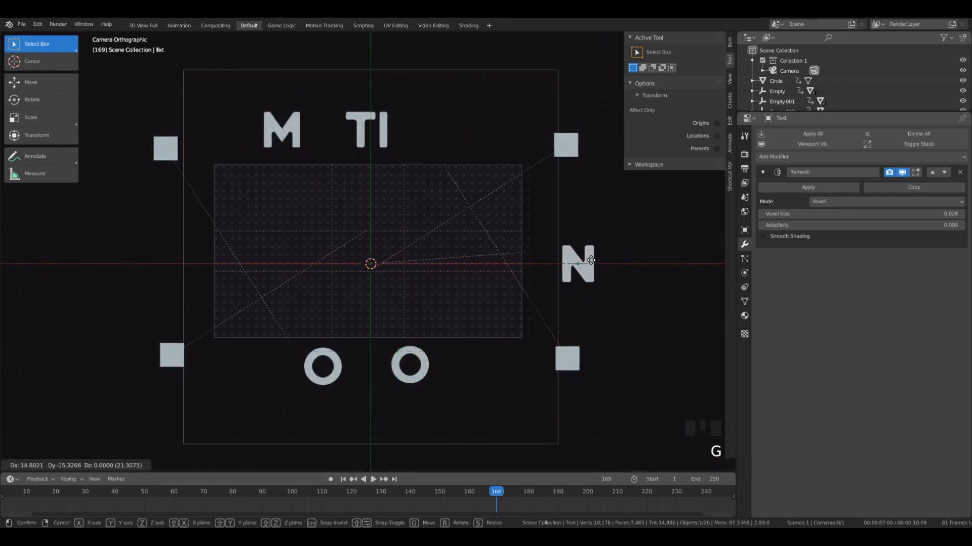
{"action": "left_click", "coordinate": [591, 260]}
{"action": "scroll", "coordinate": [477, 254], "scroll_direction": "up", "scroll_amount": 3}
{"action": "scroll", "coordinate": [597, 282], "scroll_direction": "down", "scroll_amount": 1}
{"action": "key", "text": "g"}
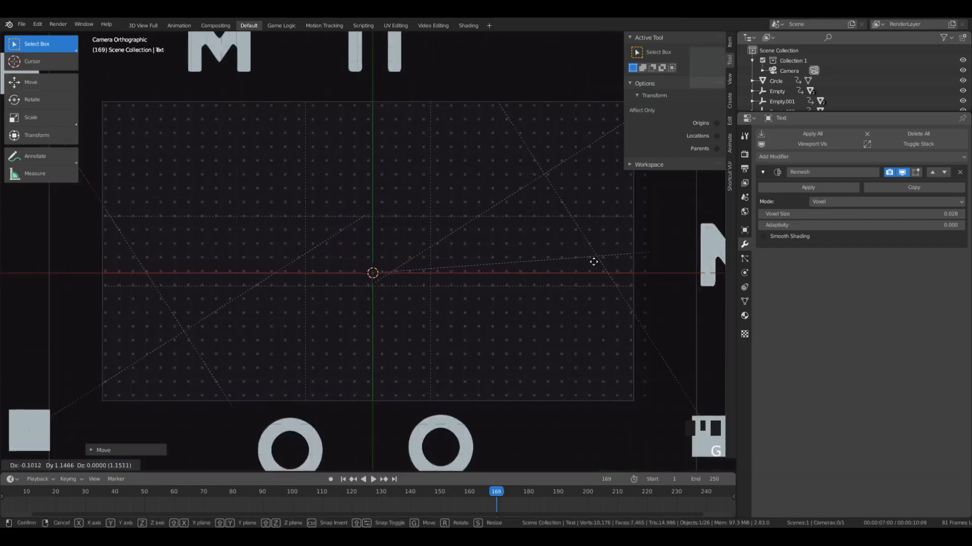
{"action": "left_click", "coordinate": [593, 261]}
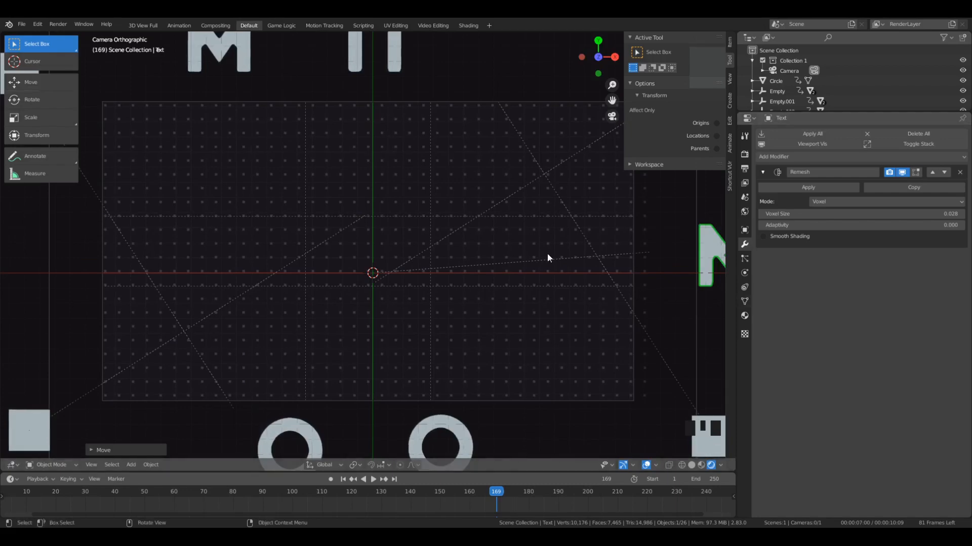
- Preview the rectangle animation for timing and insert a LocRotScale keyframe on the raised M at frame 155
{"action": "middle_click_drag", "start_coordinate": [547, 253], "coordinate": [433, 223]}
{"action": "scroll", "coordinate": [384, 200], "scroll_direction": "up", "scroll_amount": 2}
{"action": "key", "text": "KP_0"}
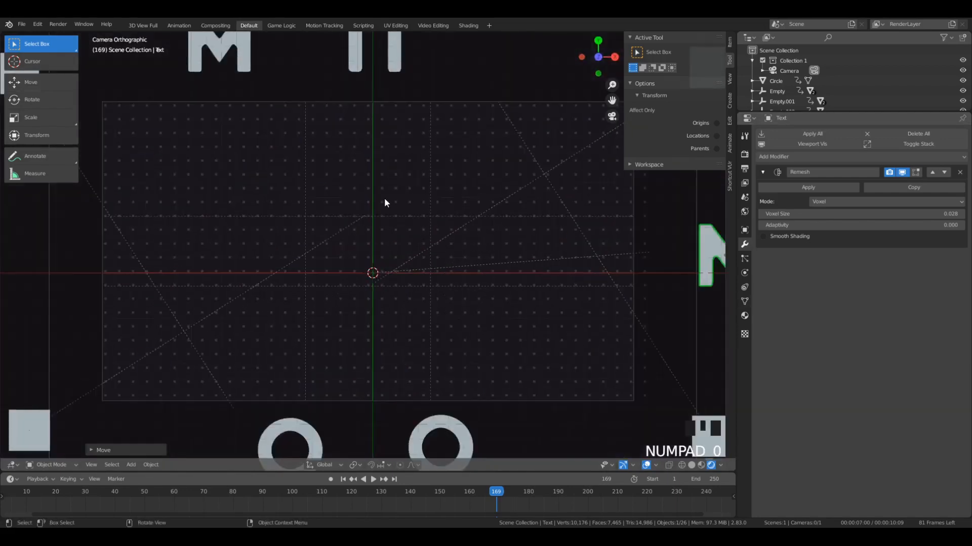
{"action": "scroll", "coordinate": [384, 203], "scroll_direction": "down", "scroll_amount": 2}
{"action": "left_click", "coordinate": [307, 167]}
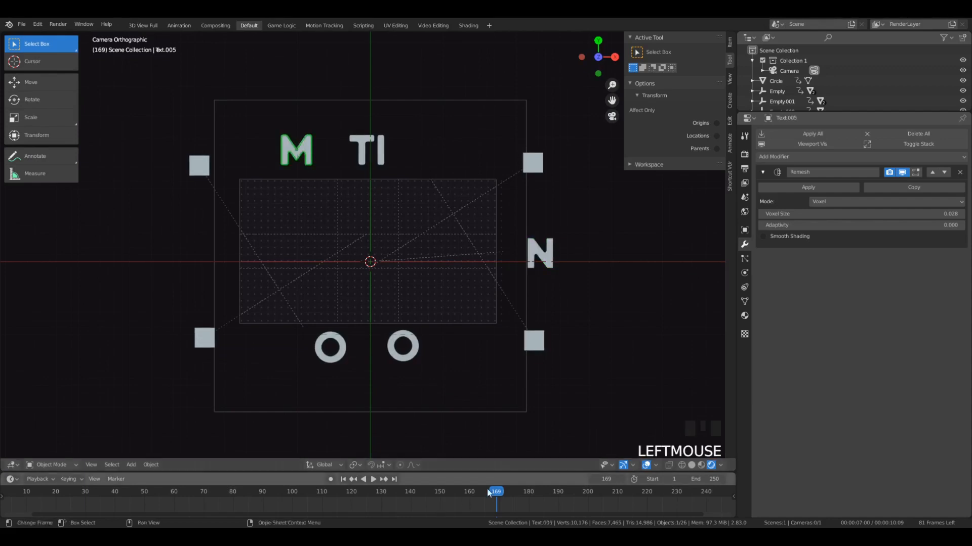
{"action": "left_click_drag", "start_coordinate": [487, 489], "coordinate": [454, 496]}
{"action": "key", "text": "space"}
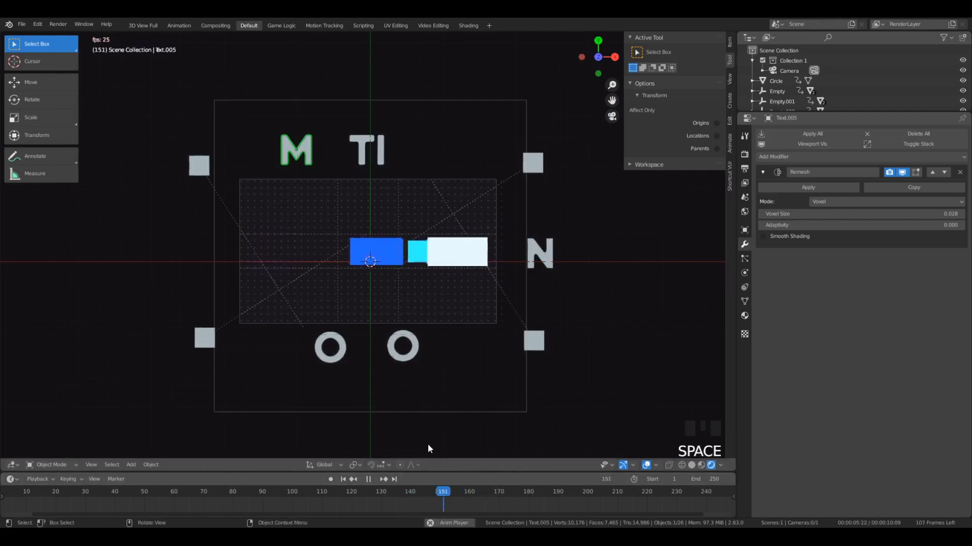
{"action": "key", "text": "space"}
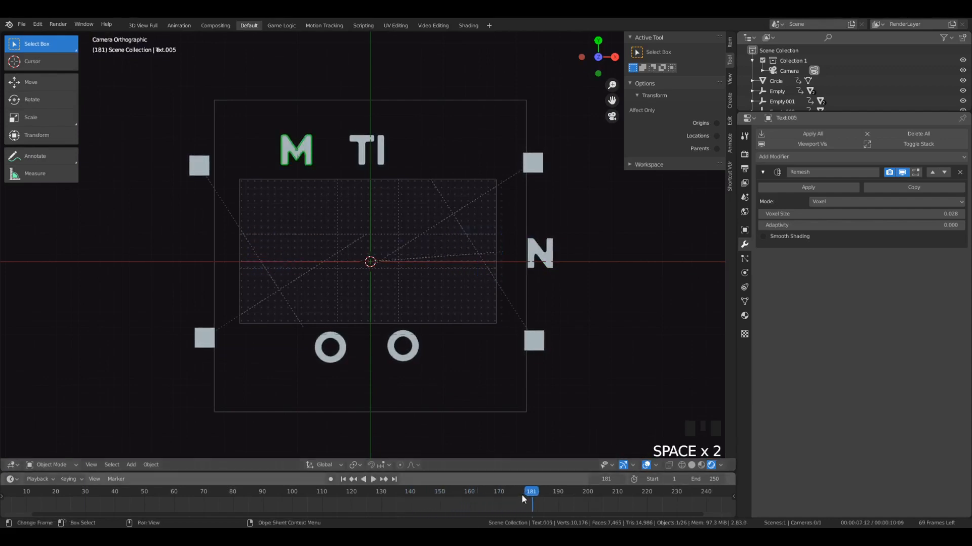
{"action": "left_click_drag", "start_coordinate": [522, 494], "coordinate": [454, 505]}
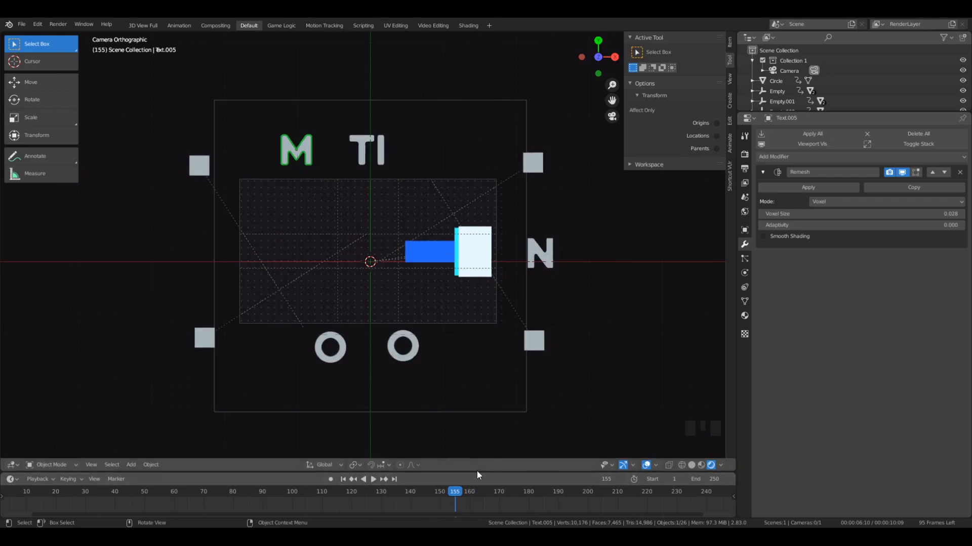
{"action": "left_click_drag", "start_coordinate": [477, 471], "coordinate": [463, 420]}
{"action": "scroll", "coordinate": [454, 496], "scroll_direction": "up", "scroll_amount": 3}
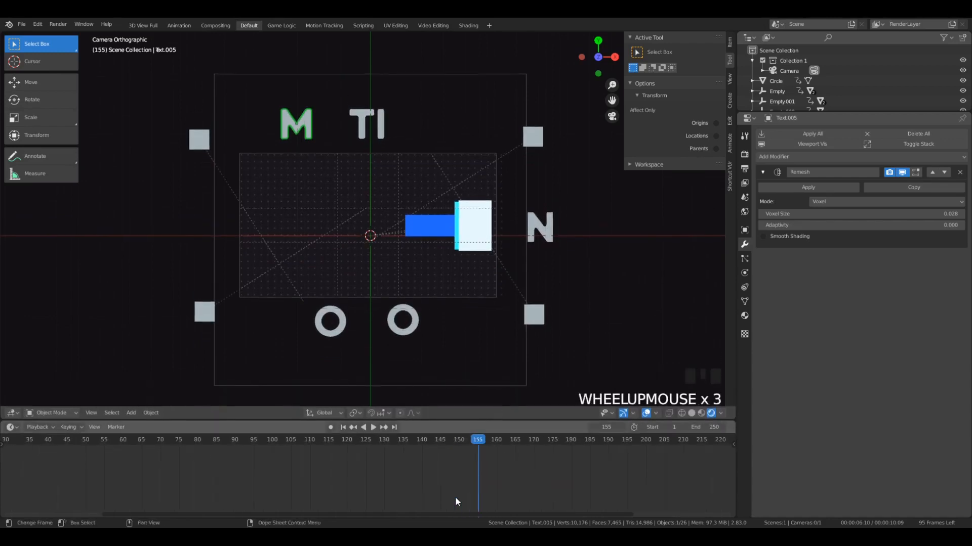
{"action": "scroll", "coordinate": [454, 496], "scroll_direction": "up", "scroll_amount": 1}
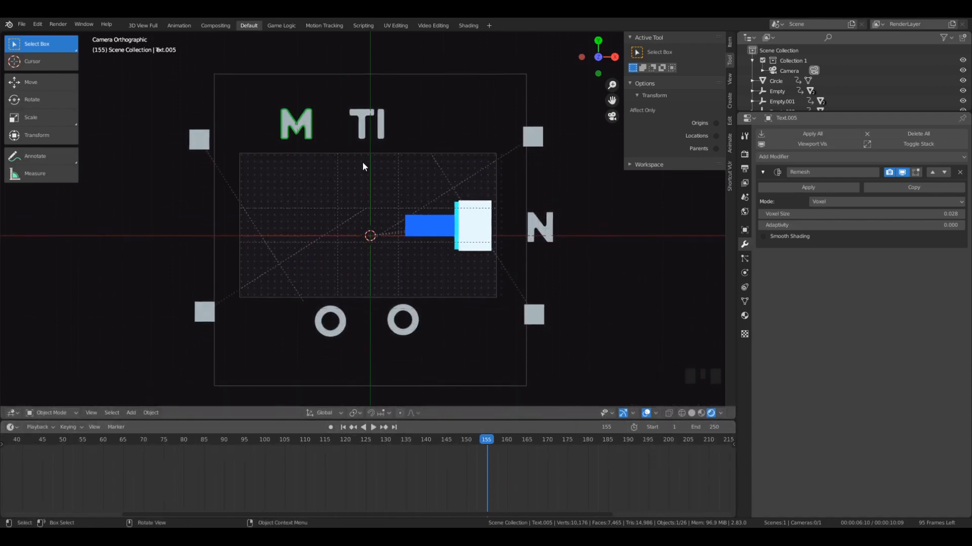
{"action": "key", "text": "i"}
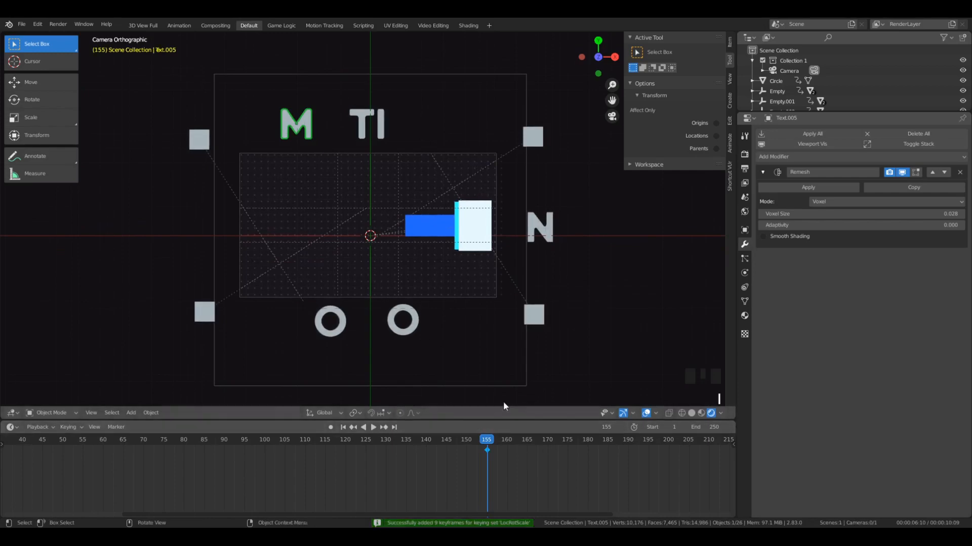
- At frame 160, move the M about 14 units down along Y onto the dot grid and insert a LocRotScale keyframe
{"action": "key", "text": "Right"}
{"action": "key", "text": "Right"}
{"action": "key", "text": "Right"}
{"action": "key", "text": "Right"}
{"action": "key", "text": "Right"}
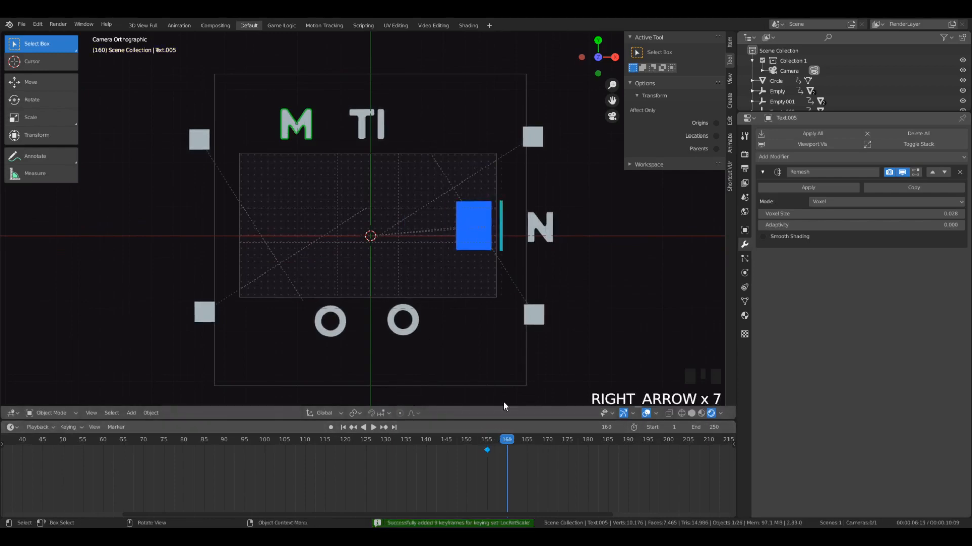
{"action": "scroll", "coordinate": [325, 286], "scroll_direction": "up", "scroll_amount": 4}
{"action": "key", "text": "g"}
{"action": "key", "text": "y"}
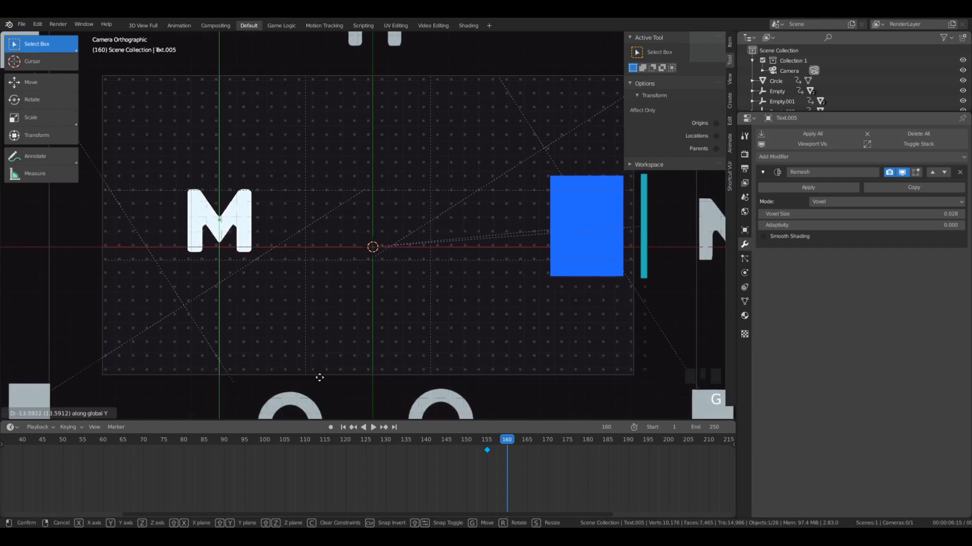
{"action": "left_click", "coordinate": [318, 381]}
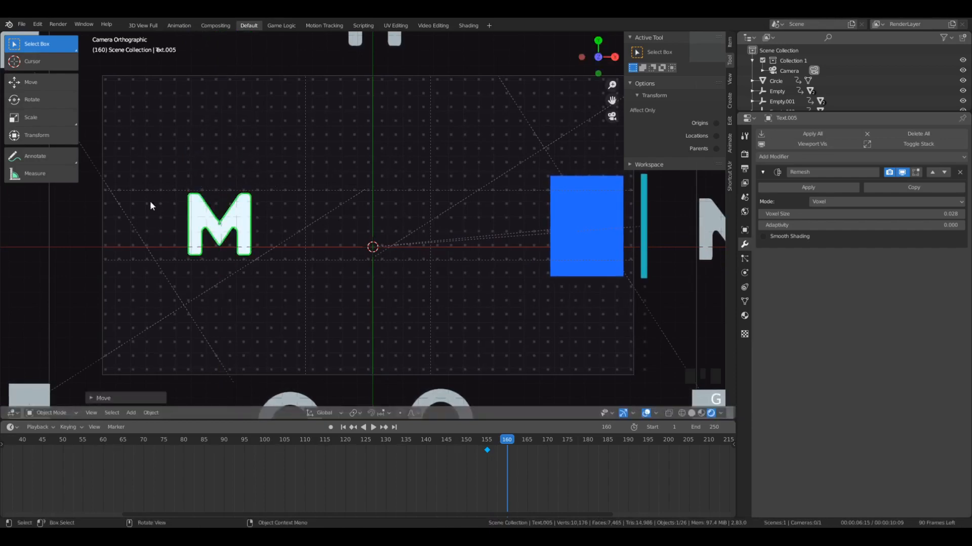
{"action": "scroll", "coordinate": [310, 231], "scroll_direction": "down", "scroll_amount": 5}
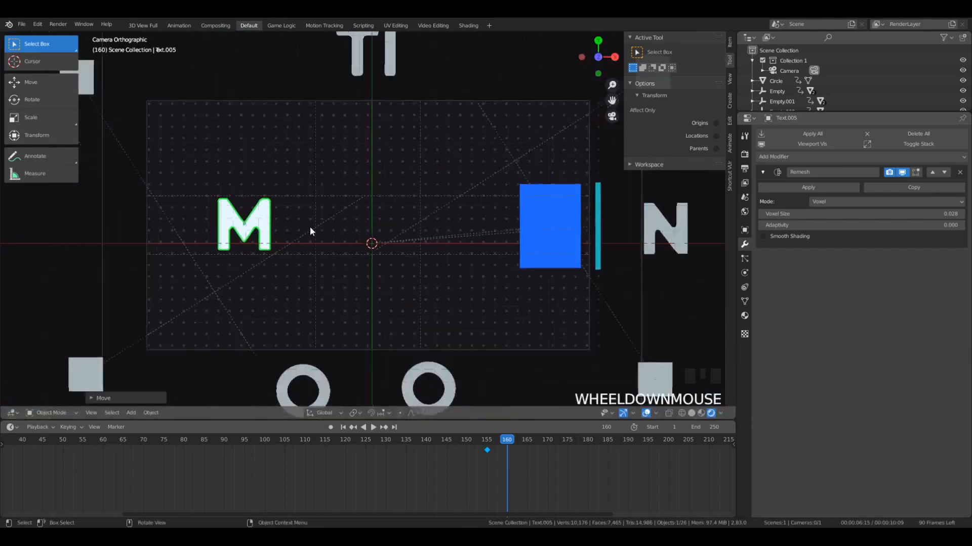
{"action": "scroll", "coordinate": [319, 249], "scroll_direction": "up", "scroll_amount": 2}
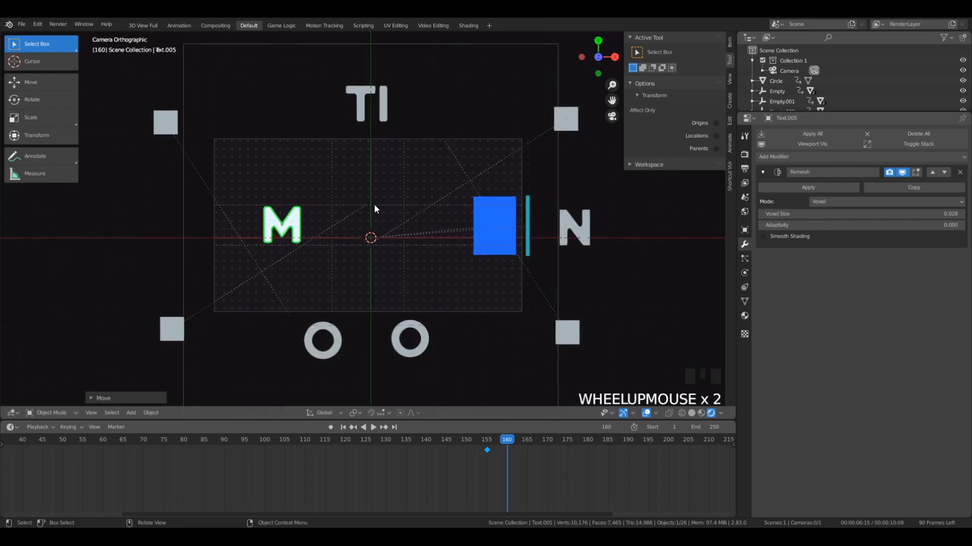
{"action": "key", "text": "i"}
- Set the M's keyframe interpolation to Back and preview its drop onto the dot grid
{"action": "key", "text": "t"}
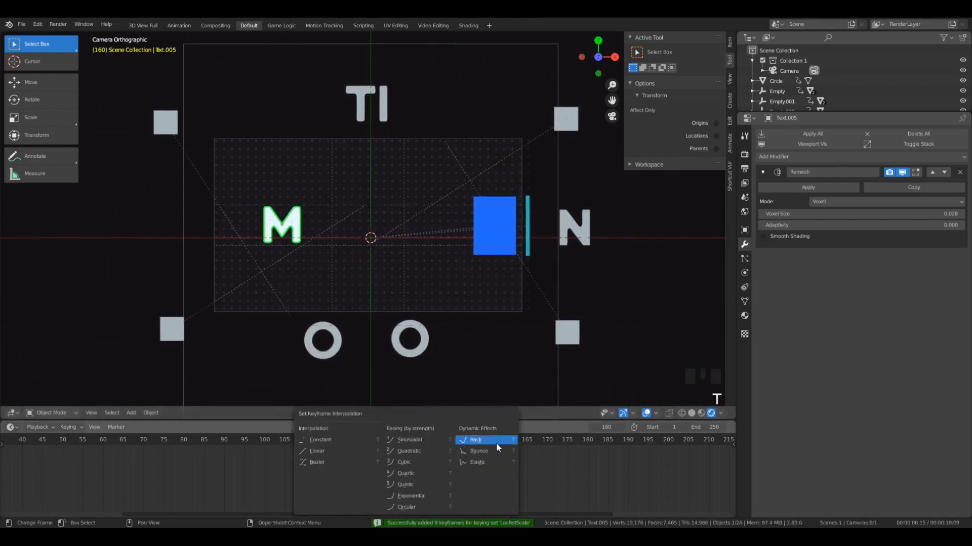
{"action": "left_click", "coordinate": [499, 440]}
{"action": "left_click_drag", "start_coordinate": [499, 439], "coordinate": [471, 439]}
{"action": "key", "text": "space"}
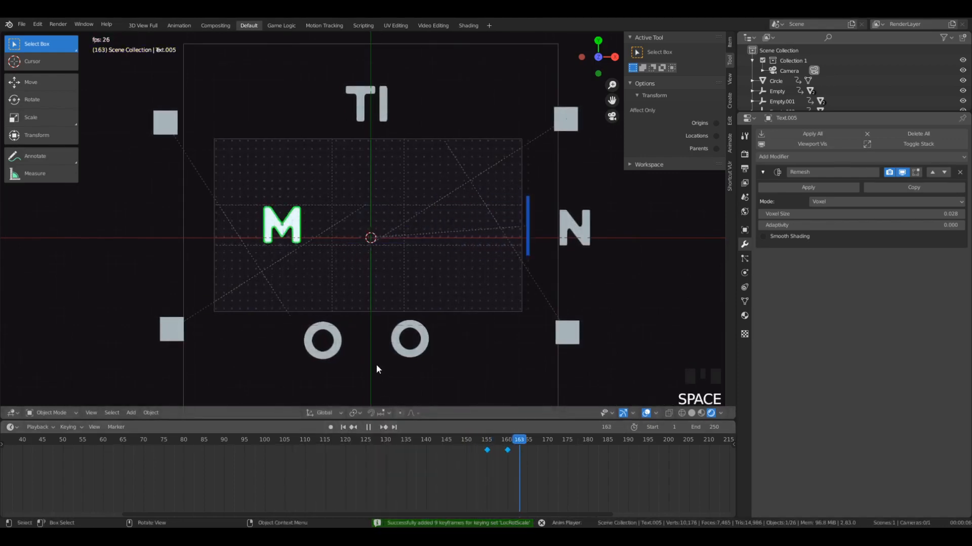
{"action": "left_click", "coordinate": [506, 439]}
{"action": "key", "text": "space"}
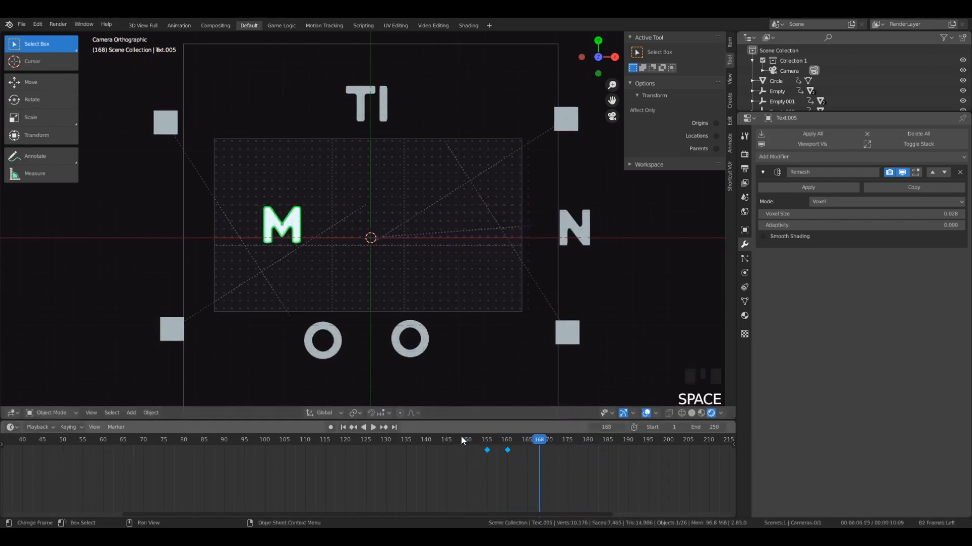
- Go to frame 160 and select the first O below the camera frame
{"action": "mouse_move", "coordinate": [501, 445]}
{"action": "left_mouse_down"}
{"action": "mouse_move", "coordinate": [484, 441]}
{"action": "mouse_move", "coordinate": [509, 443]}
{"action": "mouse_move", "coordinate": [478, 453]}
{"action": "mouse_move", "coordinate": [508, 452]}
{"action": "left_mouse_up"}
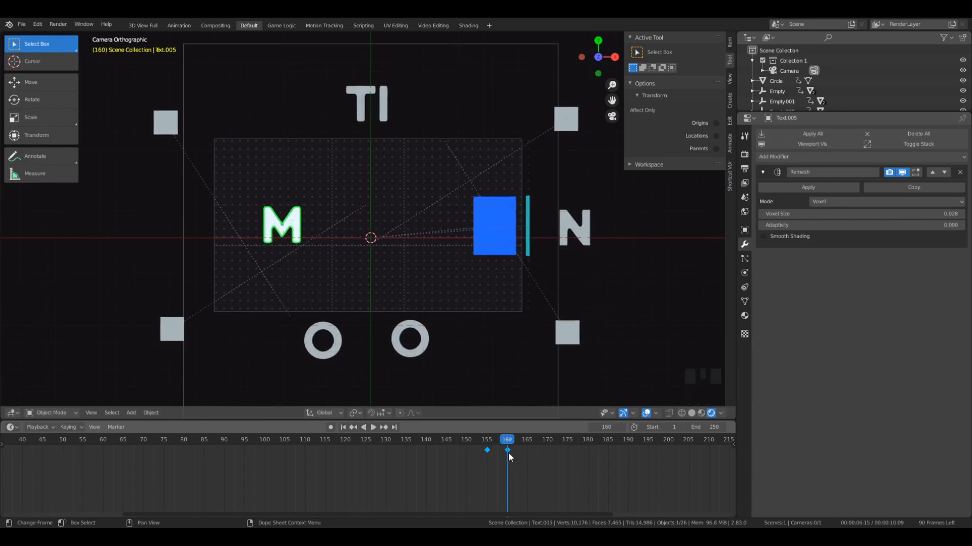
{"action": "left_click", "coordinate": [336, 347]}
{"action": "scroll", "coordinate": [337, 344], "scroll_direction": "up", "scroll_amount": 1}
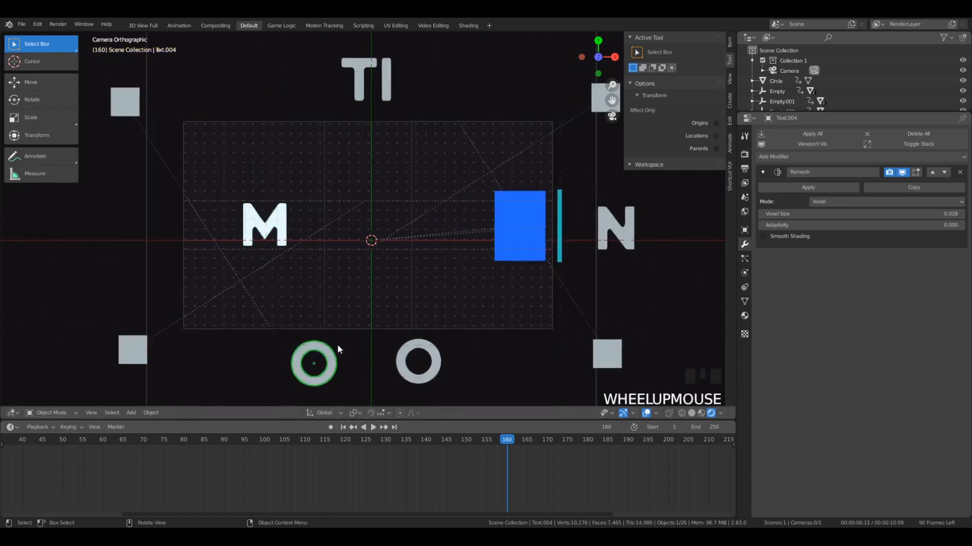
{"action": "scroll", "coordinate": [341, 360], "scroll_direction": "down", "scroll_amount": 1}
{"action": "key", "text": "g"}
{"action": "key", "text": "y"}
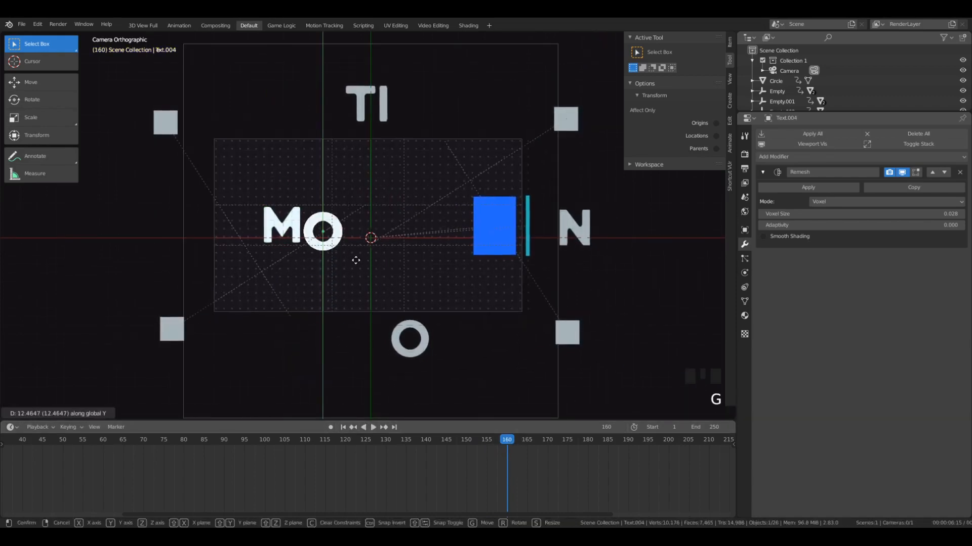
{"action": "left_click", "coordinate": [358, 254]}
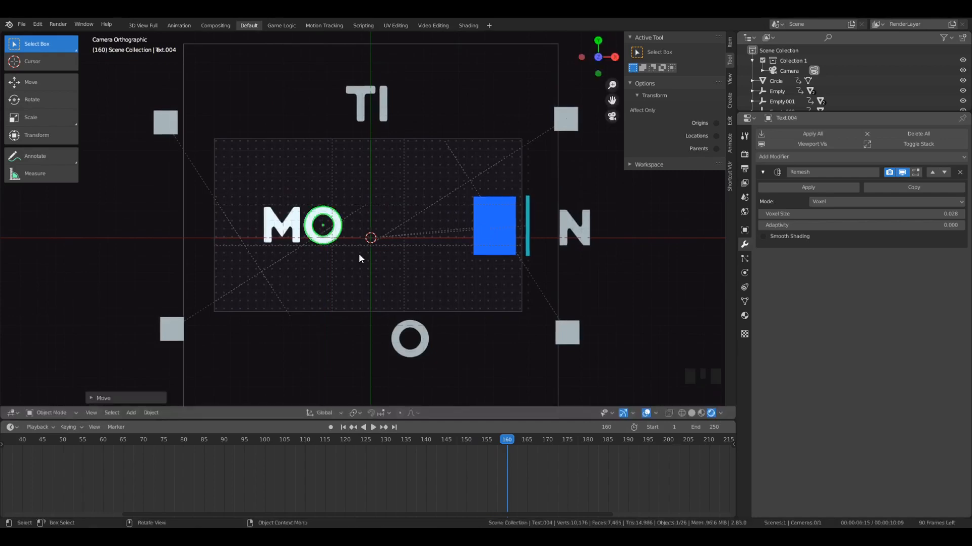
{"action": "key", "text": "ctrl+z"}
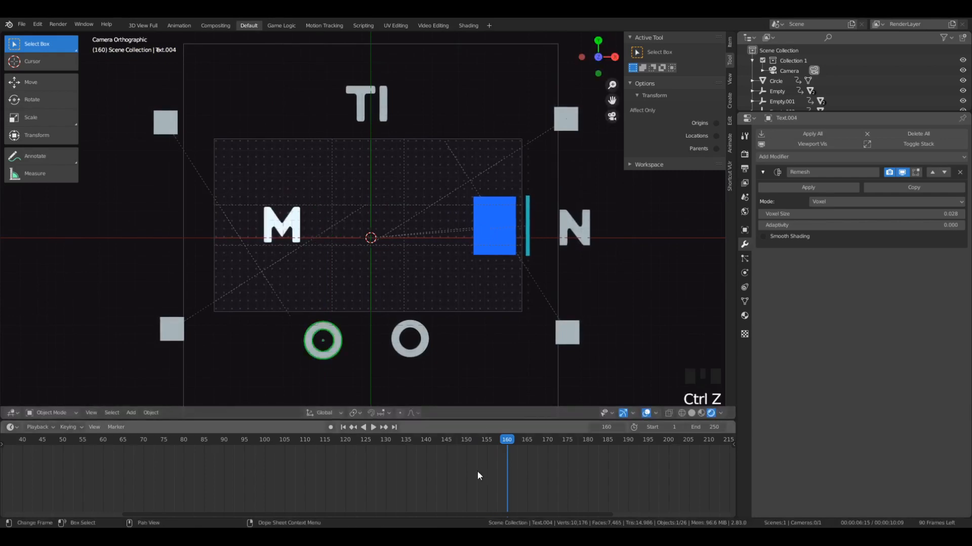
- Keyframe the first O's LocRotScale at frame 160, and again at frame 165 after moving it up beside the M
{"action": "key", "text": "i"}
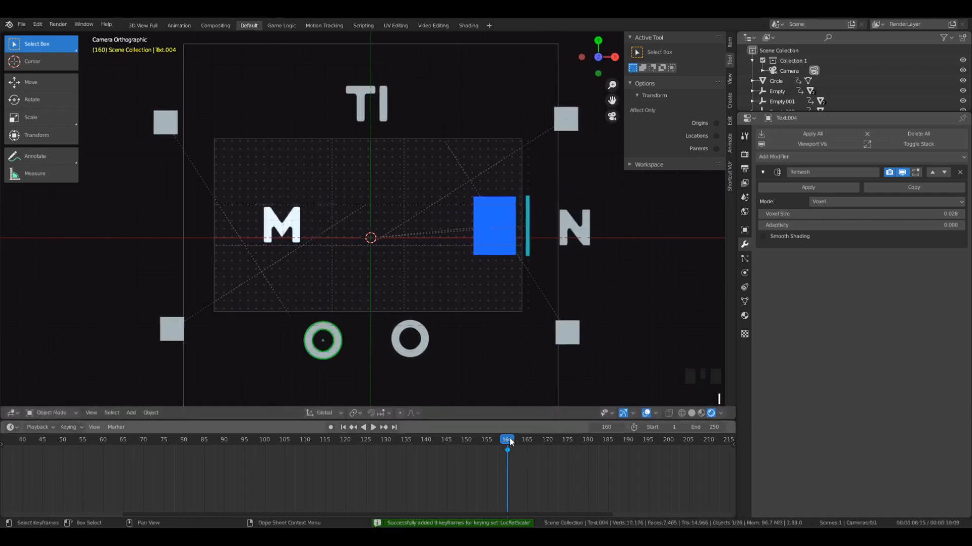
{"action": "left_click_drag", "start_coordinate": [510, 442], "coordinate": [527, 448]}
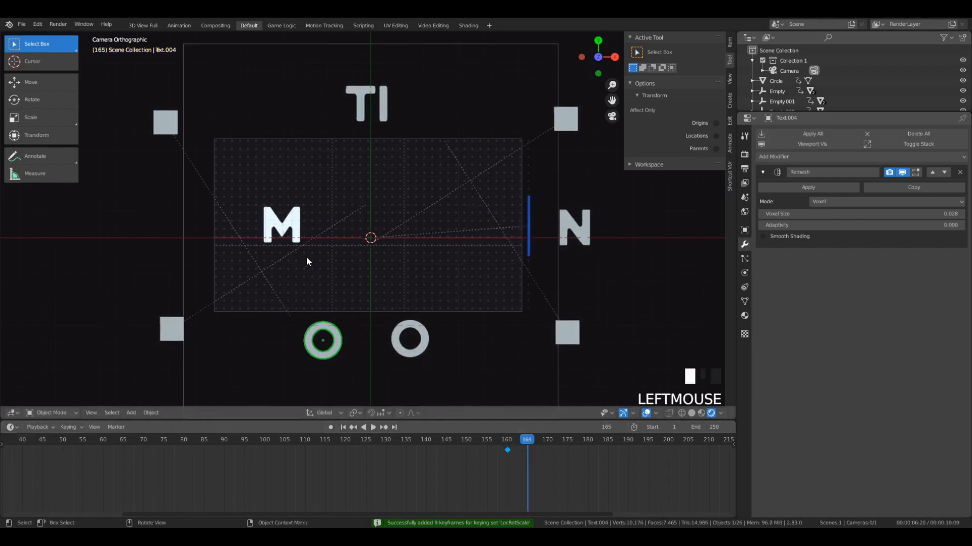
{"action": "key", "text": "g"}
{"action": "left_click", "coordinate": [335, 209]}
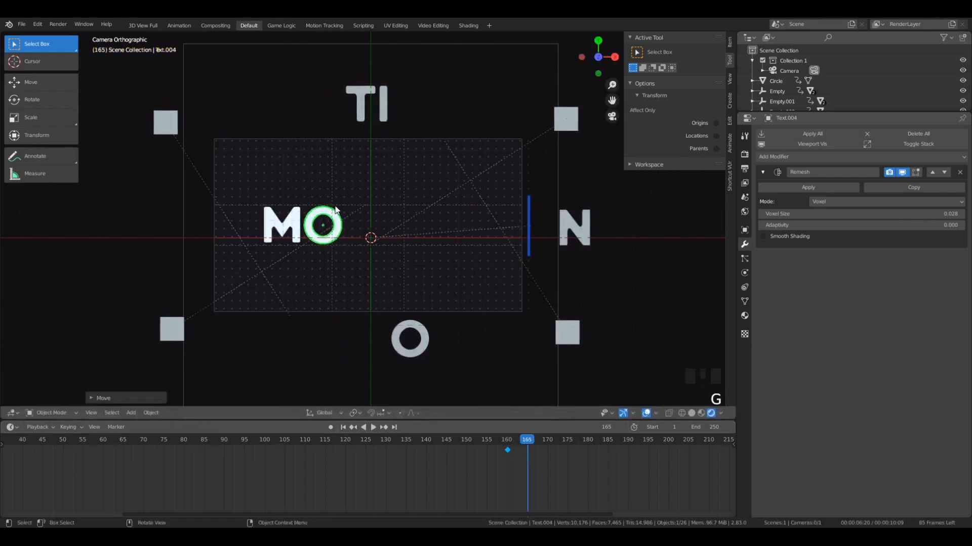
{"action": "key", "text": "i"}
- Set the first O's keyframe interpolation to Back and preview the M and O entrances
{"action": "key", "text": "space"}
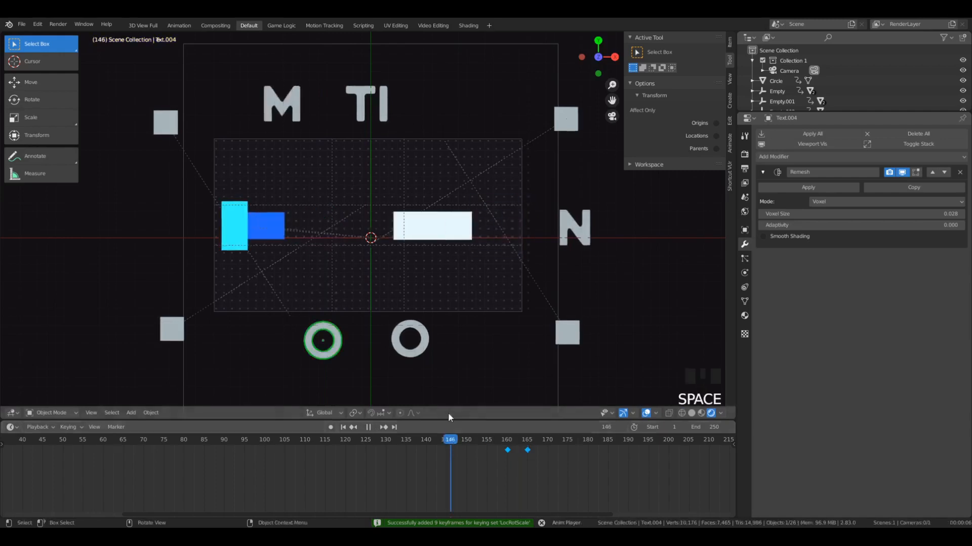
{"action": "key", "text": "space"}
{"action": "left_click", "coordinate": [491, 440]}
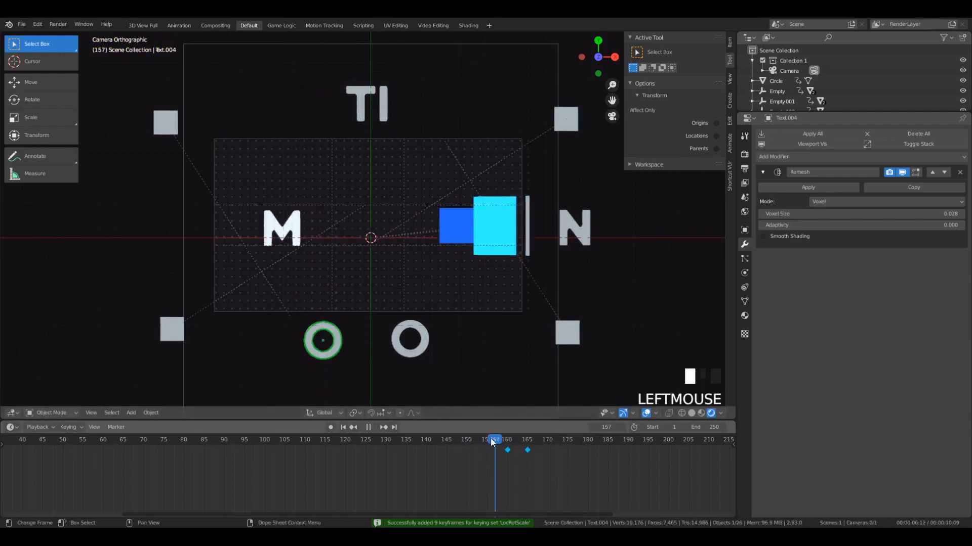
{"action": "mouse_move", "coordinate": [490, 438]}
{"action": "left_mouse_down"}
{"action": "mouse_move", "coordinate": [533, 442]}
{"action": "mouse_move", "coordinate": [489, 438]}
{"action": "left_mouse_up"}
{"action": "key", "text": "t"}
{"action": "left_click", "coordinate": [515, 457]}
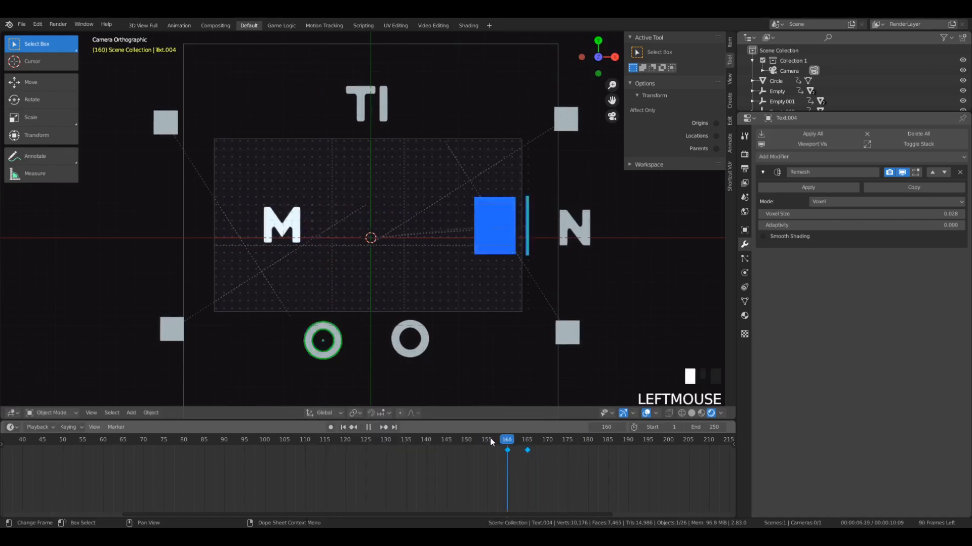
{"action": "key", "text": "space"}
{"action": "key", "text": "space"}
{"action": "key", "text": "space"}
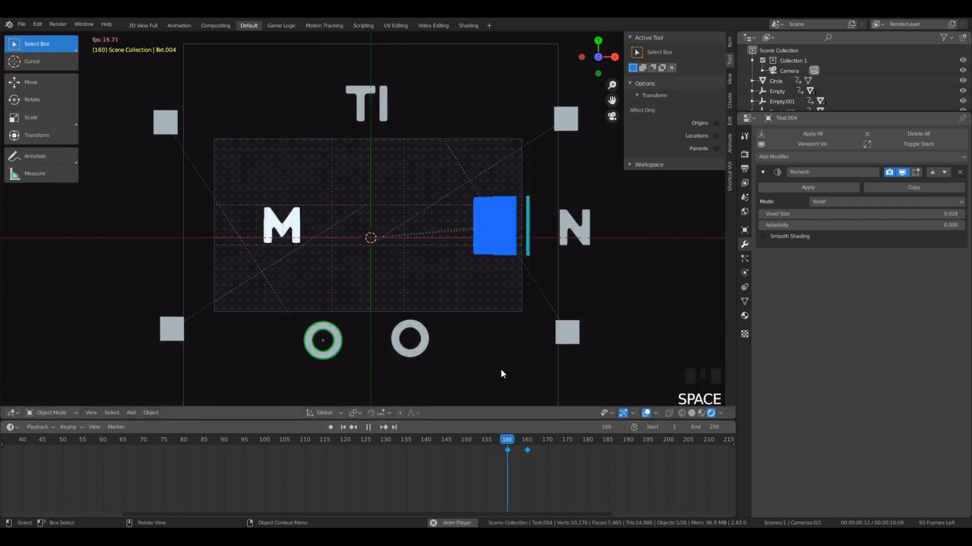
{"action": "left_click", "coordinate": [506, 438]}
{"action": "left_click", "coordinate": [483, 439]}
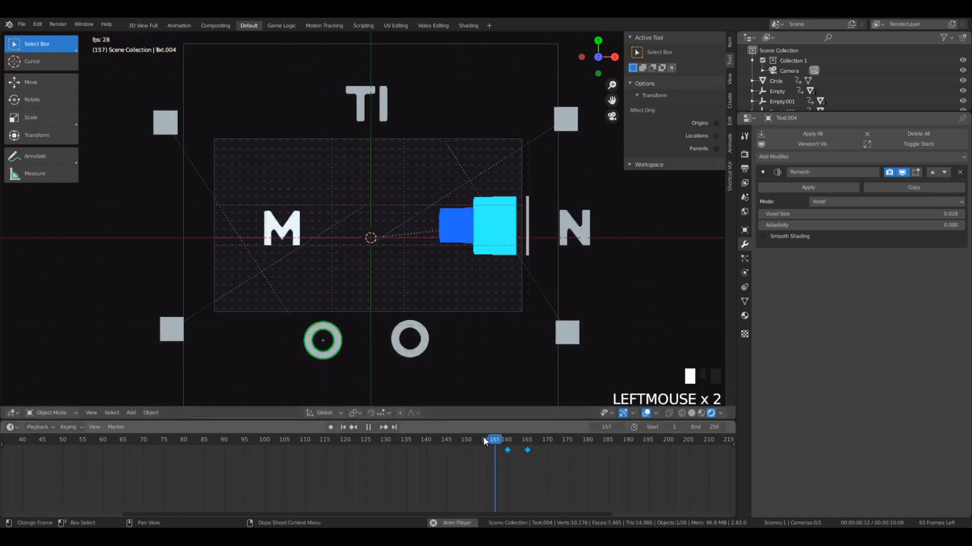
{"action": "key", "text": "space"}
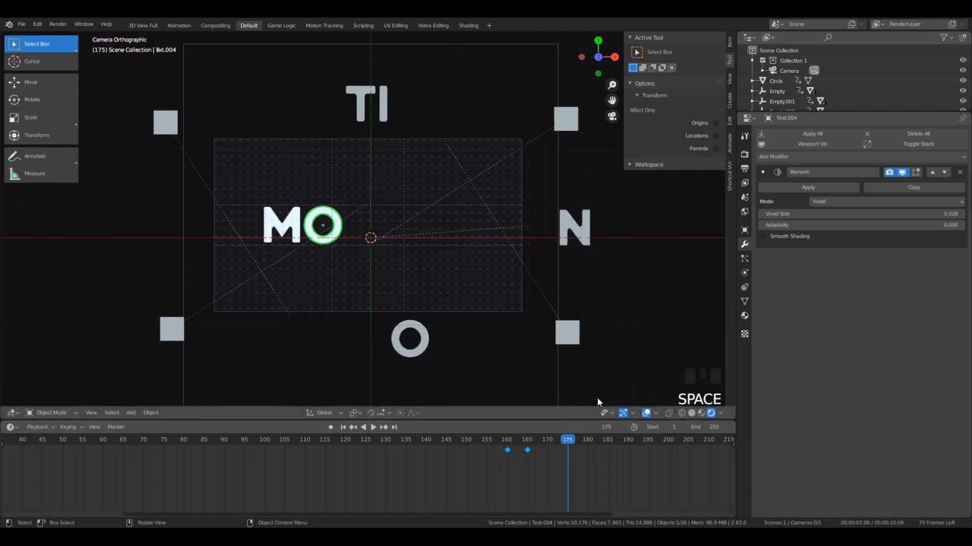
- Insert a LocRotScale keyframe on the raised T at frame 165
{"action": "left_click", "coordinate": [365, 108]}
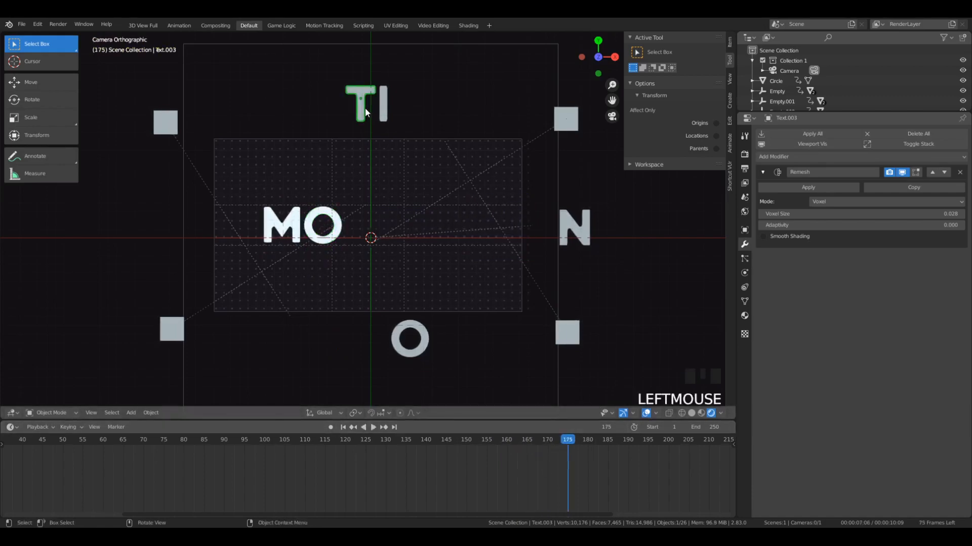
{"action": "left_click_drag", "start_coordinate": [566, 442], "coordinate": [527, 456]}
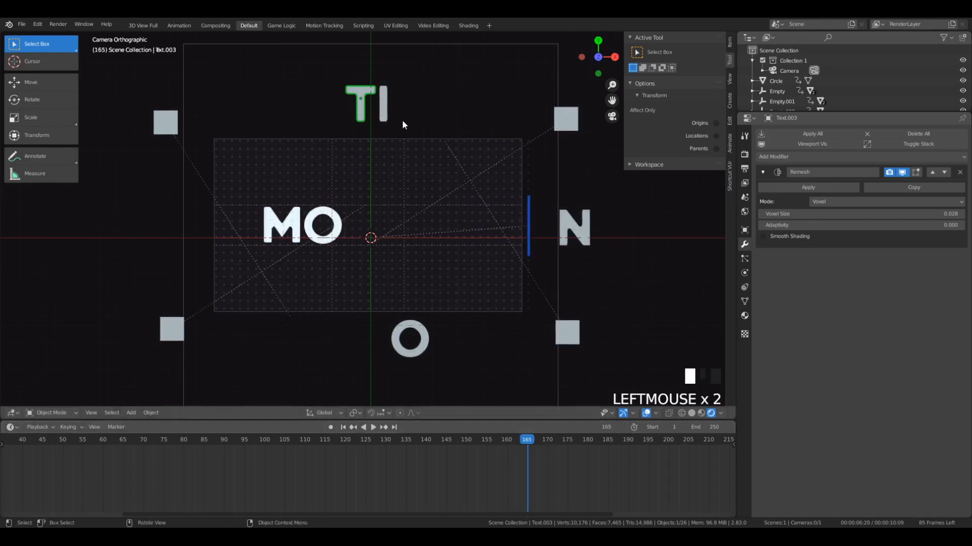
{"action": "key", "text": "i"}
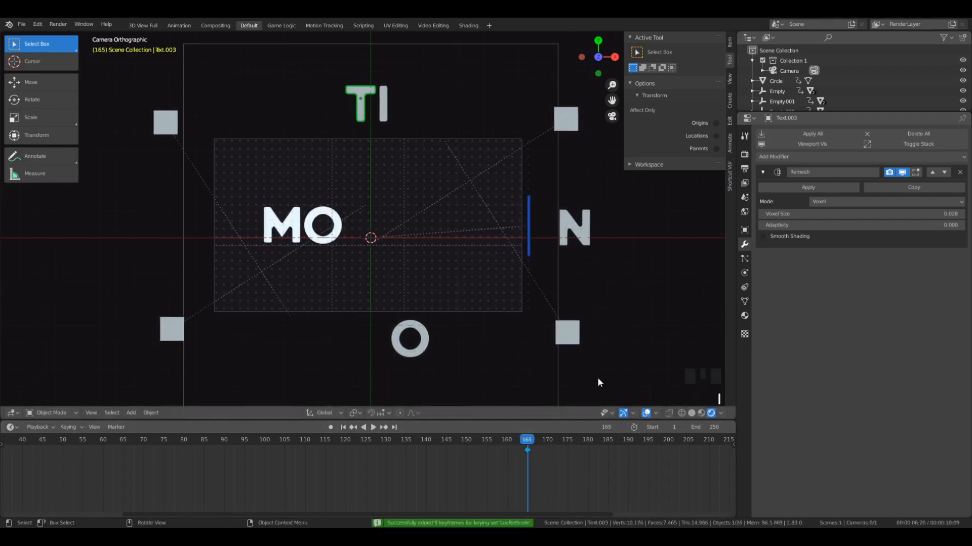
- At frame 170, move the T about 14 units down along Y beside the O and insert a LocRotScale keyframe
{"action": "left_click", "coordinate": [547, 439]}
{"action": "key", "text": "g"}
{"action": "key", "text": "y"}
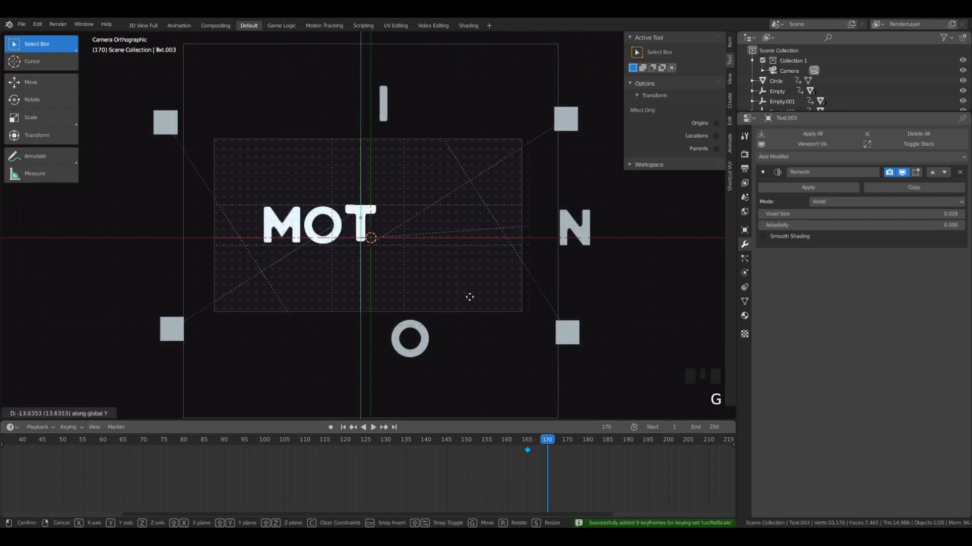
{"action": "left_click", "coordinate": [470, 300]}
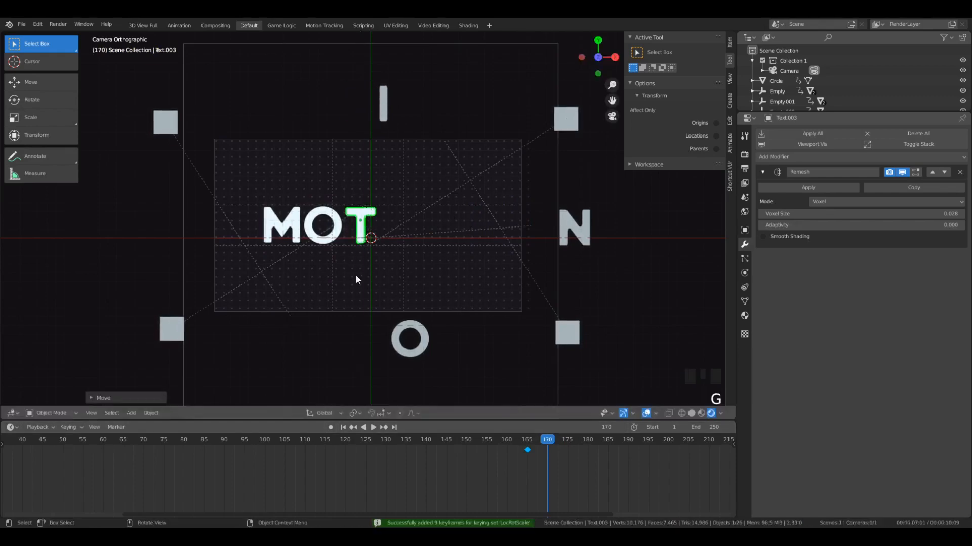
{"action": "key", "text": "i"}
- Set the T's keyframe interpolation to Back and preview its entrance
{"action": "key", "text": "t"}
{"action": "left_click", "coordinate": [573, 447]}
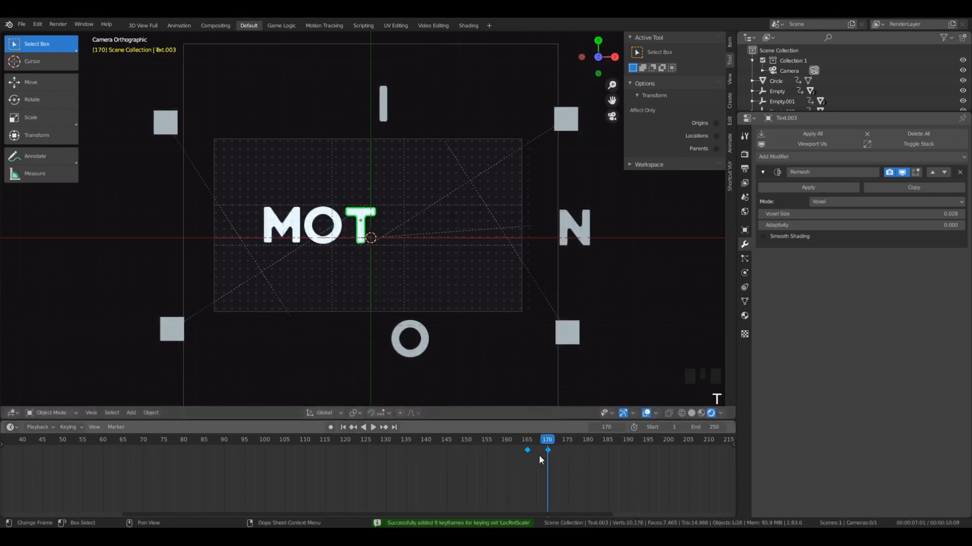
{"action": "left_click_drag", "start_coordinate": [526, 439], "coordinate": [473, 415]}
{"action": "key", "text": "space"}
{"action": "key", "text": "space"}
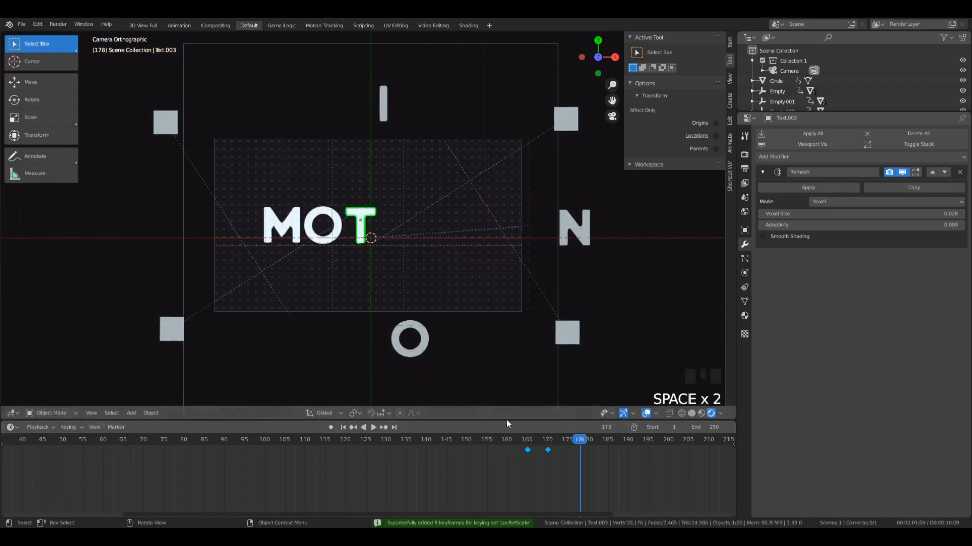
{"action": "left_click", "coordinate": [545, 439]}
{"action": "left_click_drag", "start_coordinate": [544, 438], "coordinate": [561, 443]}
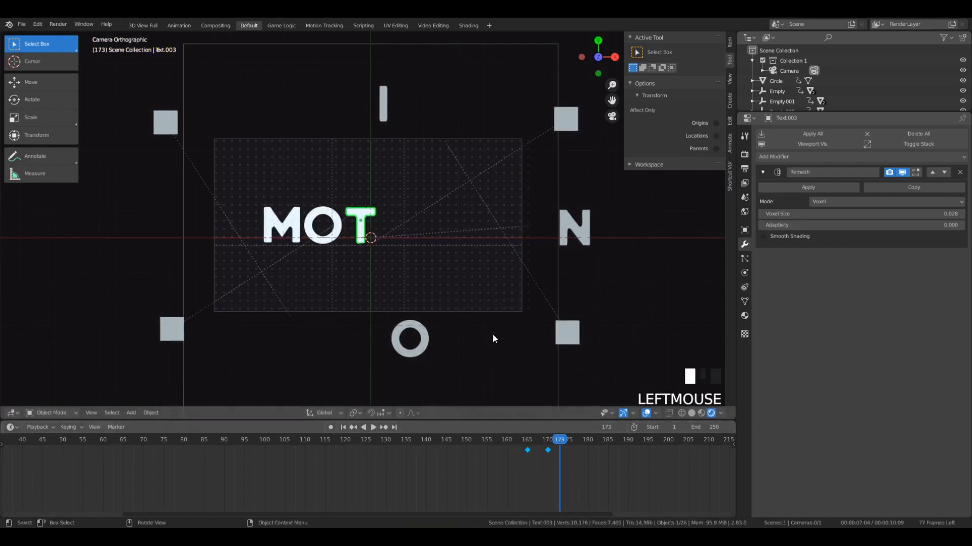
- Examine the overshoot and keyframe timing of the first O and the M around frames 160 to 165
{"action": "left_click", "coordinate": [339, 234]}
{"action": "left_click", "coordinate": [558, 439]}
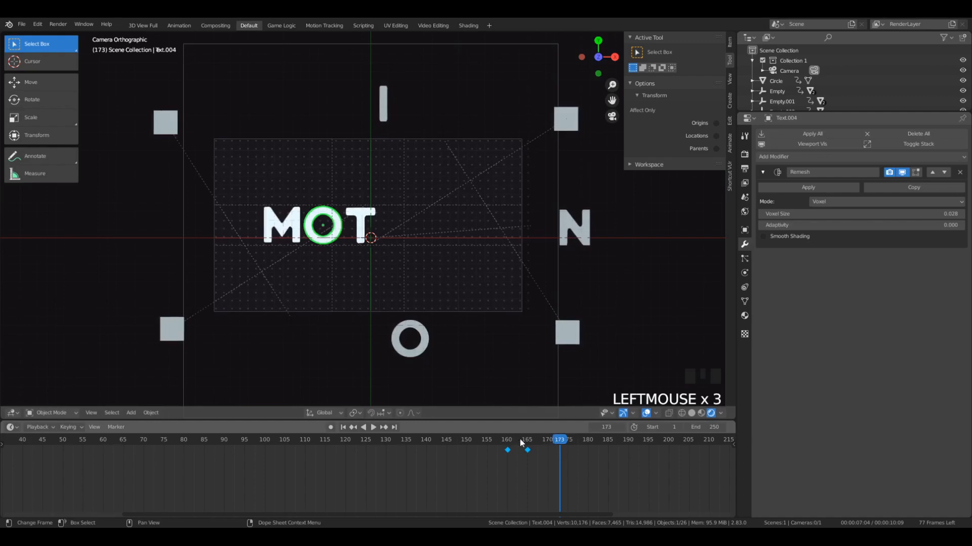
{"action": "left_click_drag", "start_coordinate": [558, 438], "coordinate": [514, 469]}
{"action": "left_click", "coordinate": [331, 236]}
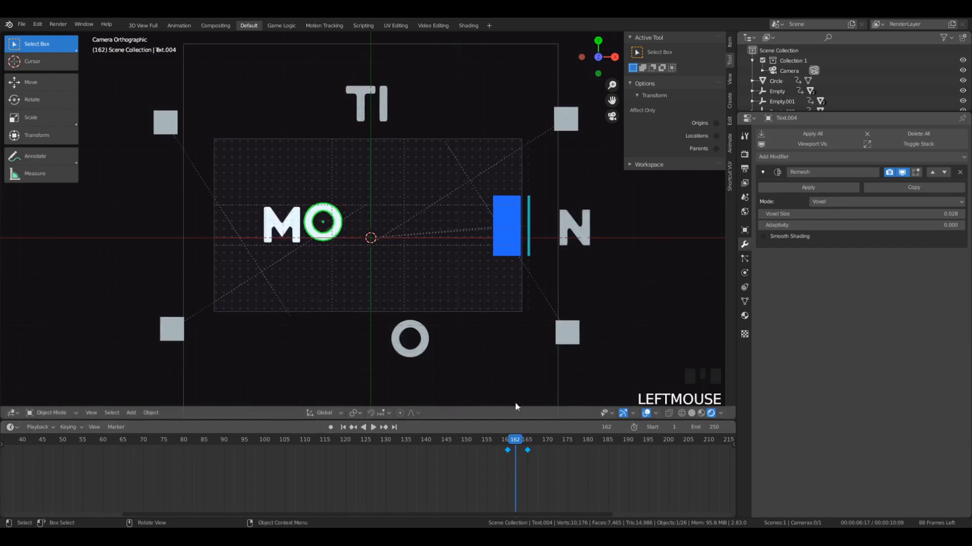
{"action": "scroll", "coordinate": [515, 455], "scroll_direction": "up", "scroll_amount": 2}
{"action": "scroll", "coordinate": [326, 238], "scroll_direction": "up", "scroll_amount": 4}
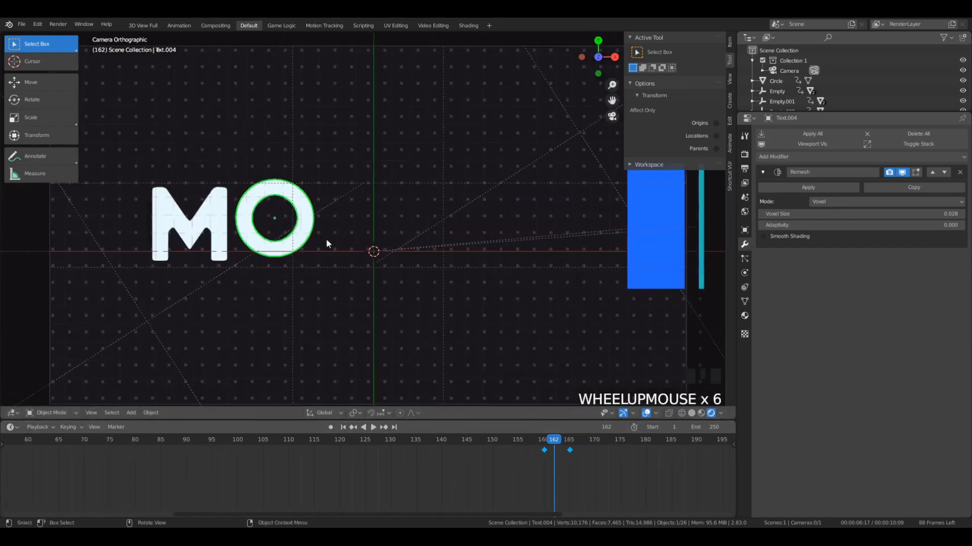
{"action": "left_click", "coordinate": [212, 235]}
{"action": "left_click_drag", "start_coordinate": [553, 443], "coordinate": [539, 447]}
{"action": "left_click_drag", "start_coordinate": [547, 449], "coordinate": [545, 456]}
{"action": "left_click", "coordinate": [544, 440]}
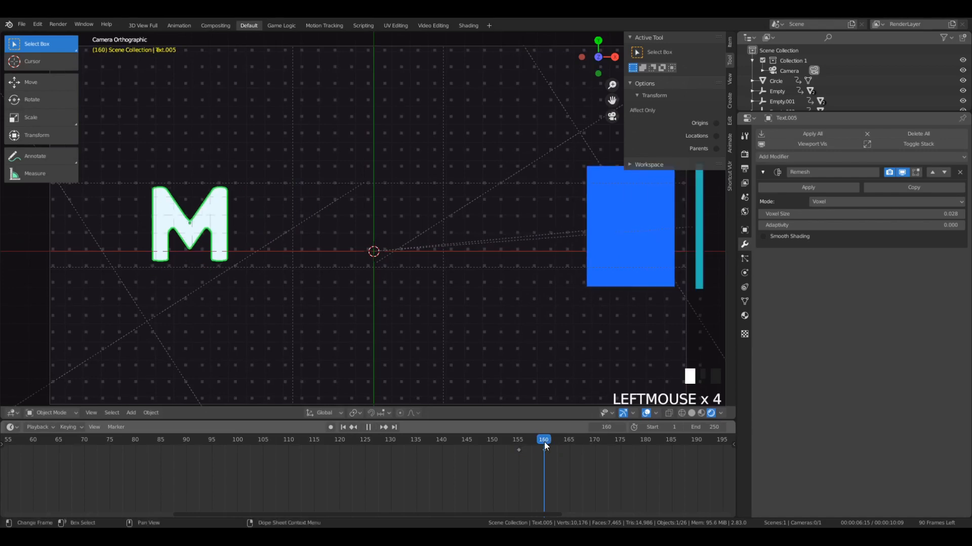
{"action": "scroll", "coordinate": [438, 260], "scroll_direction": "down", "scroll_amount": 5}
- Shift both keyframes of the first O 2 frames earlier, to frames 158 and 163, and preview from frame 155
{"action": "left_click", "coordinate": [347, 317]}
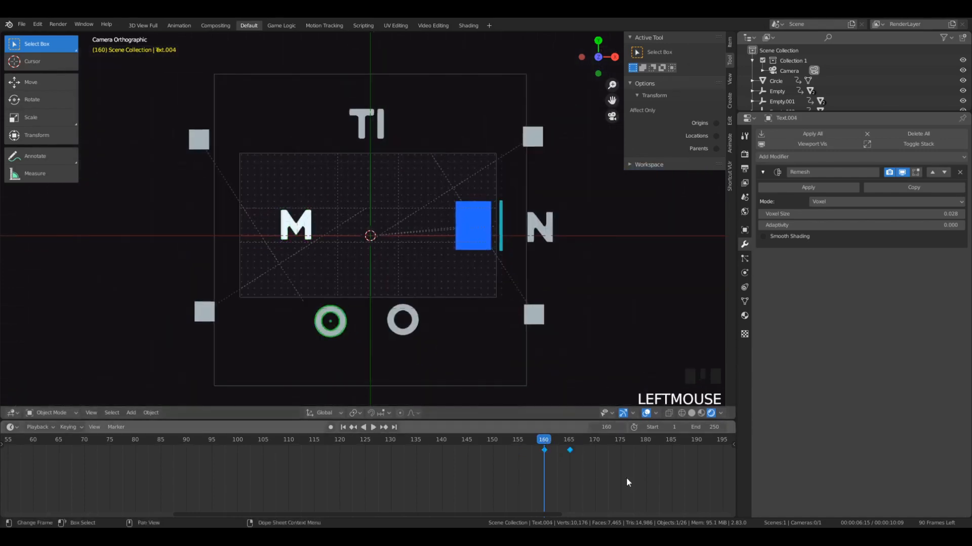
{"action": "key", "text": "g"}
{"action": "left_click", "coordinate": [572, 454]}
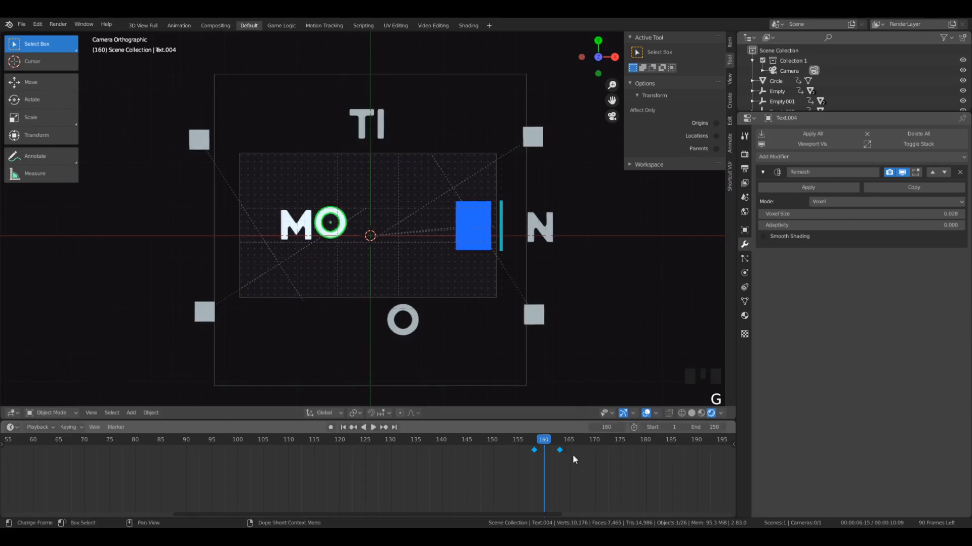
{"action": "left_click", "coordinate": [519, 441]}
{"action": "mouse_move", "coordinate": [519, 445]}
{"action": "left_mouse_down"}
{"action": "mouse_move", "coordinate": [527, 449]}
{"action": "mouse_move", "coordinate": [517, 453]}
{"action": "left_mouse_up"}
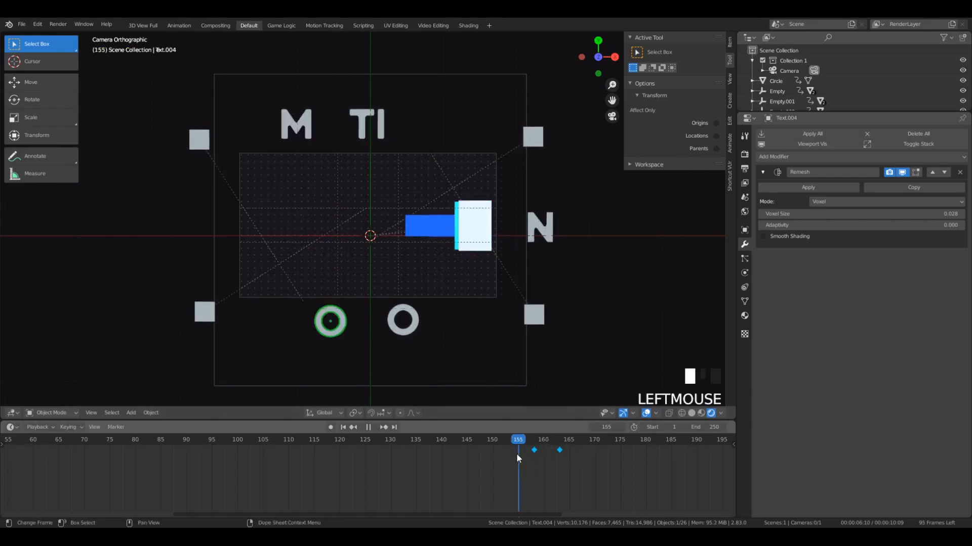
{"action": "key", "text": "space"}
{"action": "key", "text": "space"}
- Shift both of the T's keyframes 3 frames earlier, to frames 162 and 167, and play back the letter entrances
{"action": "left_click", "coordinate": [363, 227]}
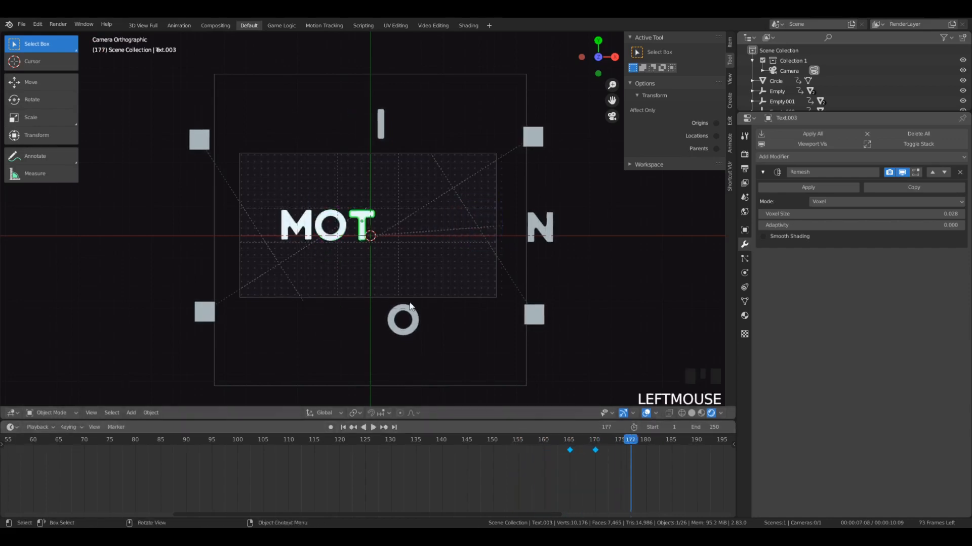
{"action": "key", "text": "g"}
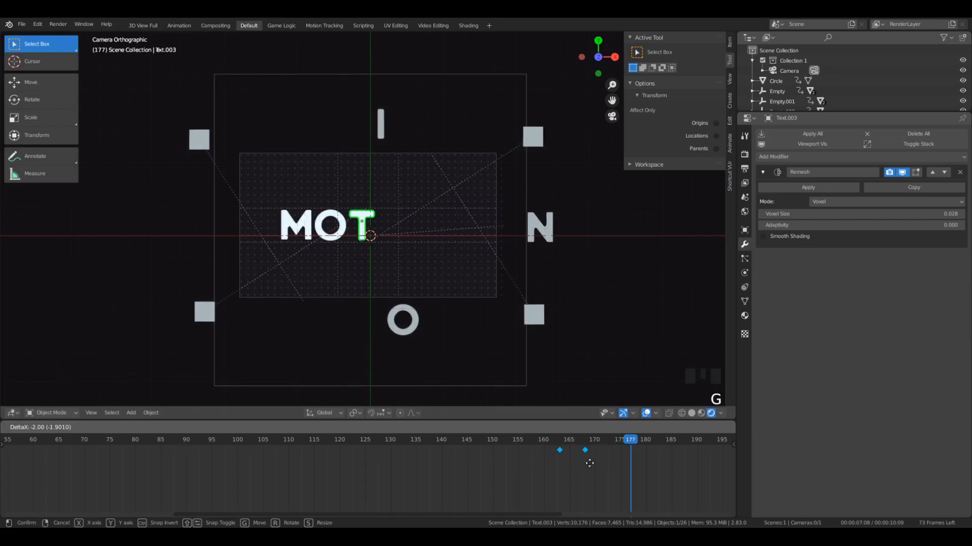
{"action": "left_click", "coordinate": [577, 457]}
{"action": "left_click", "coordinate": [508, 453]}
{"action": "key", "text": "space"}
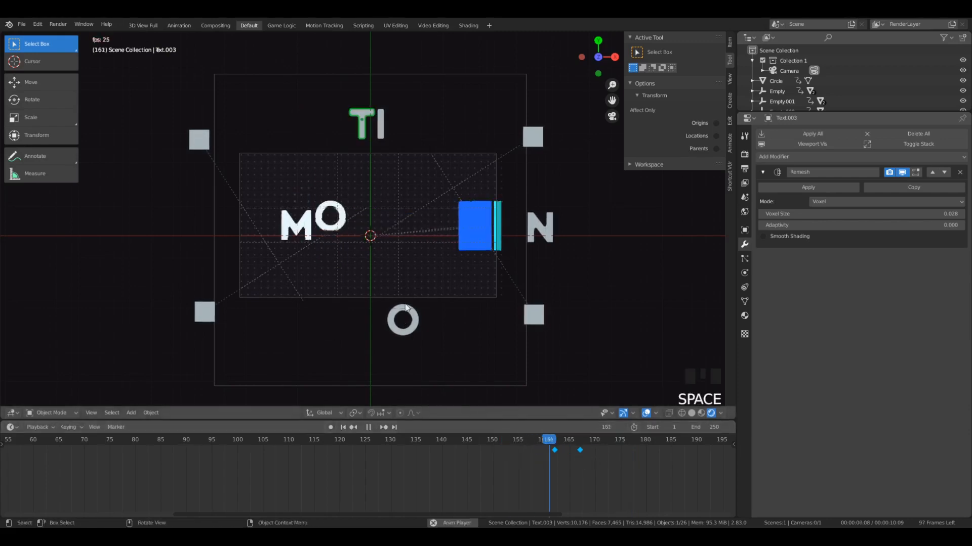
- Select the I above the dot grid and insert a LocRotScale keyframe for it at frame 164
{"action": "key", "text": "space"}
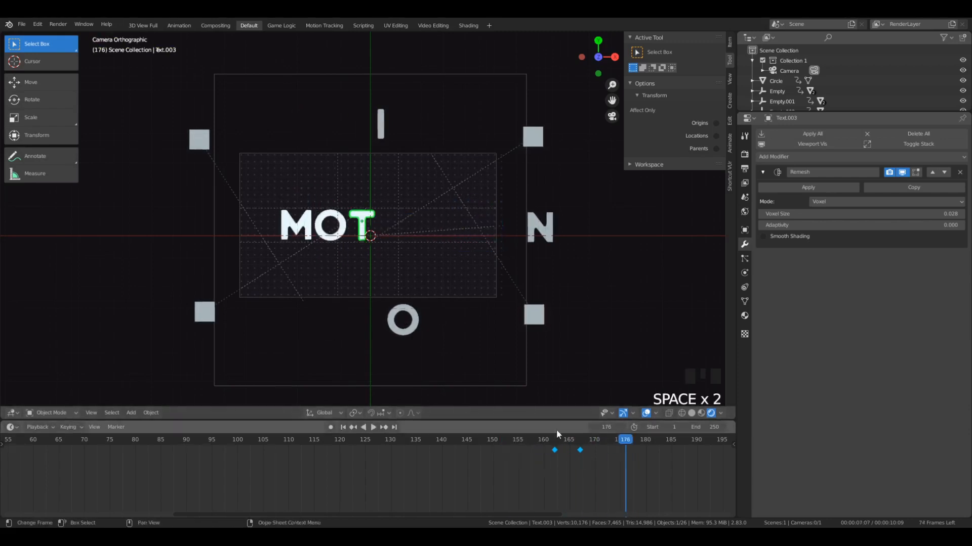
{"action": "left_click", "coordinate": [380, 124]}
{"action": "left_click_drag", "start_coordinate": [626, 449], "coordinate": [566, 446]}
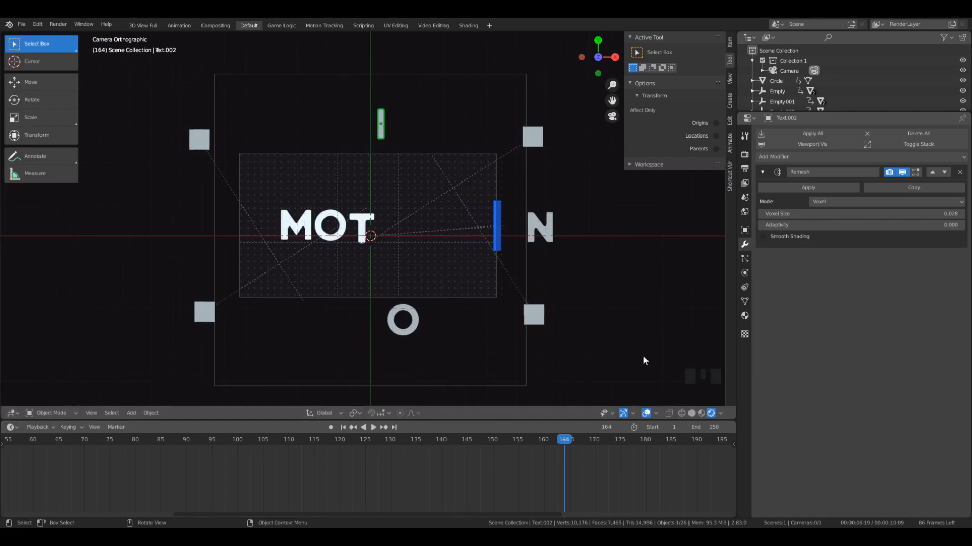
{"action": "scroll", "coordinate": [585, 459], "scroll_direction": "up", "scroll_amount": 2}
{"action": "scroll", "coordinate": [312, 173], "scroll_direction": "up", "scroll_amount": 15}
{"action": "scroll", "coordinate": [382, 210], "scroll_direction": "down", "scroll_amount": 2}
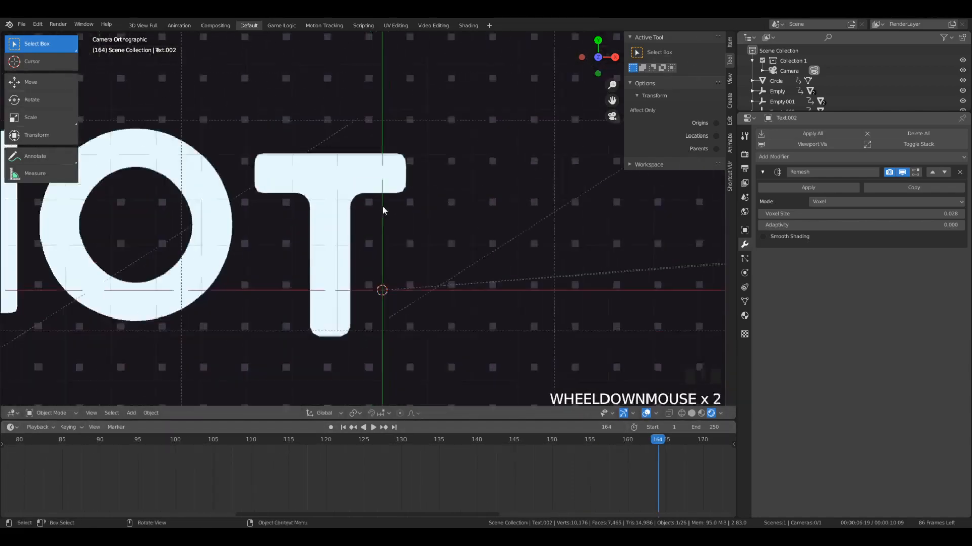
{"action": "scroll", "coordinate": [383, 208], "scroll_direction": "down", "scroll_amount": 11}
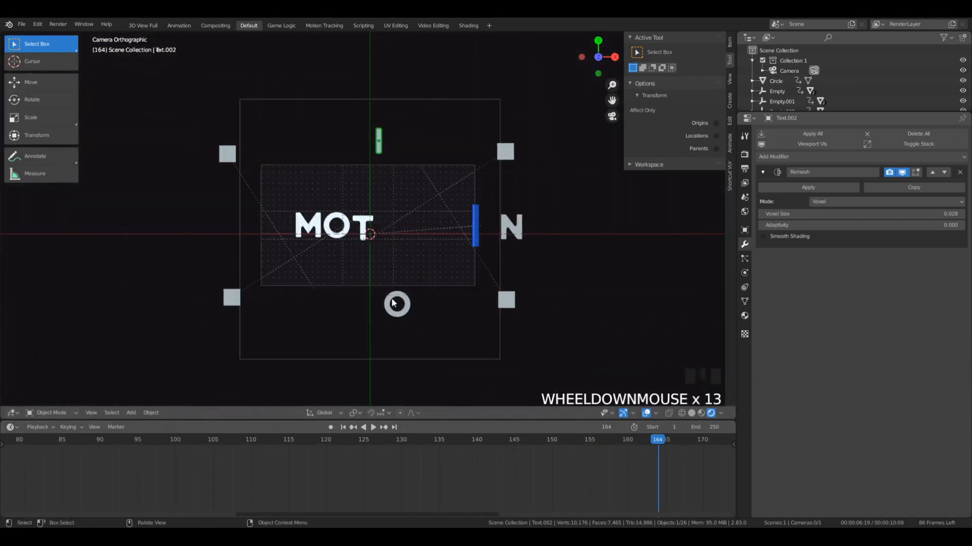
{"action": "key", "text": "i"}
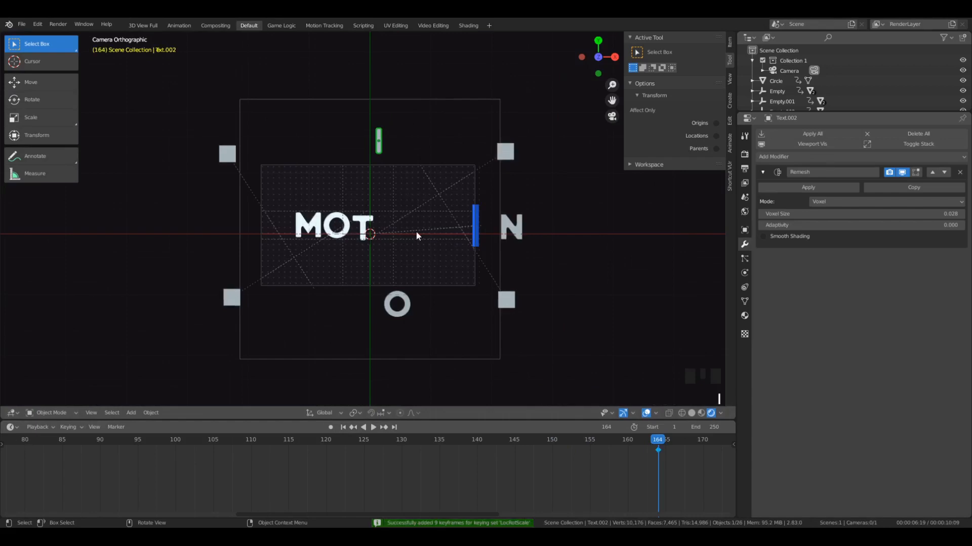
{"action": "key", "text": "s"}
{"action": "key", "text": "Return"}
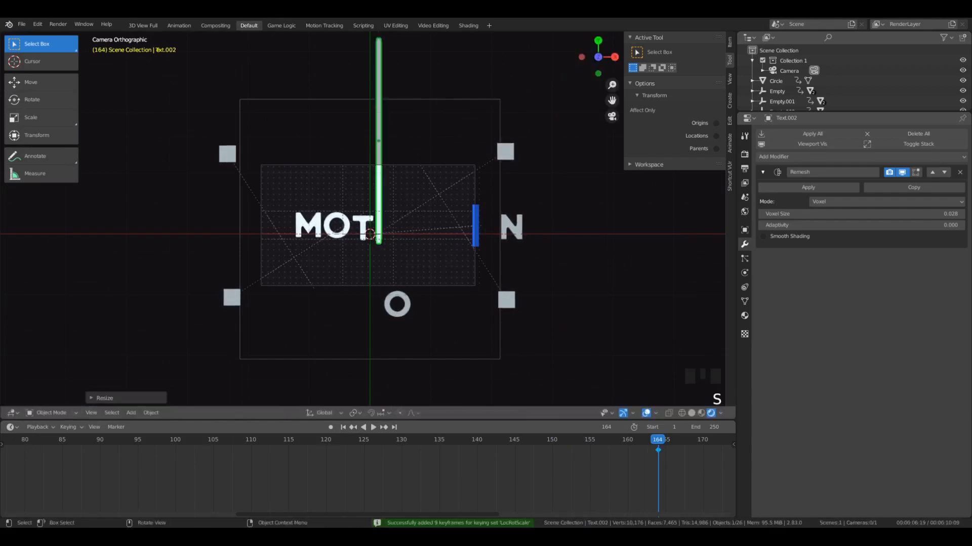
{"action": "key", "text": "g"}
{"action": "key", "text": "y"}
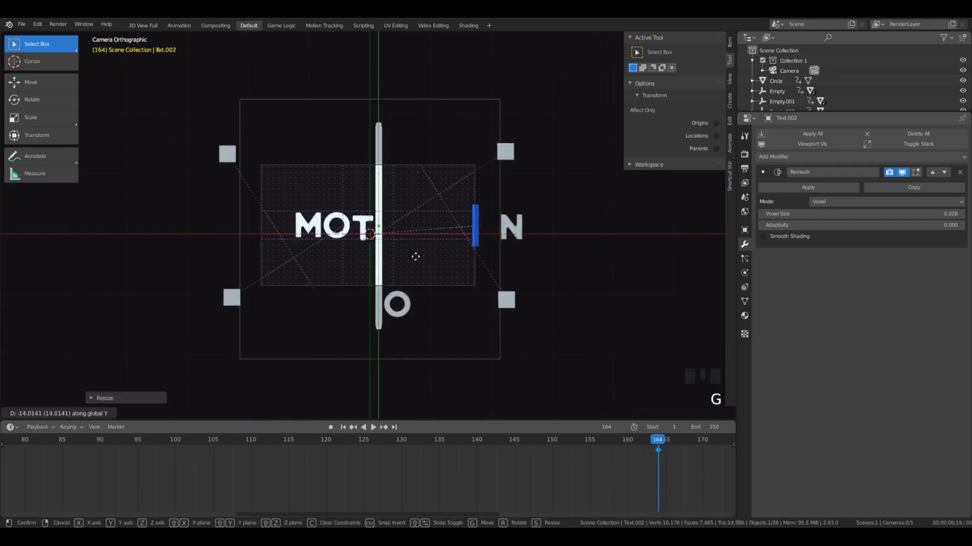
{"action": "right_click", "coordinate": [416, 258]}
- At frame 168, move the I down along Y beside the T, stretch it about 6.64 times along Y, and insert a LocRotScale keyframe
{"action": "key", "text": "Right"}
{"action": "key", "text": "Right"}
{"action": "key", "text": "Right"}
{"action": "key", "text": "Right"}
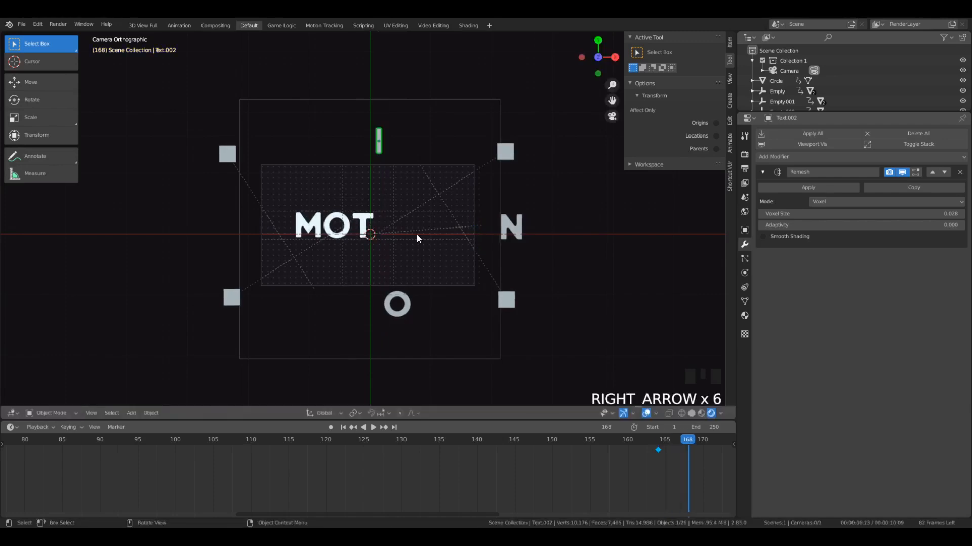
{"action": "key", "text": "g"}
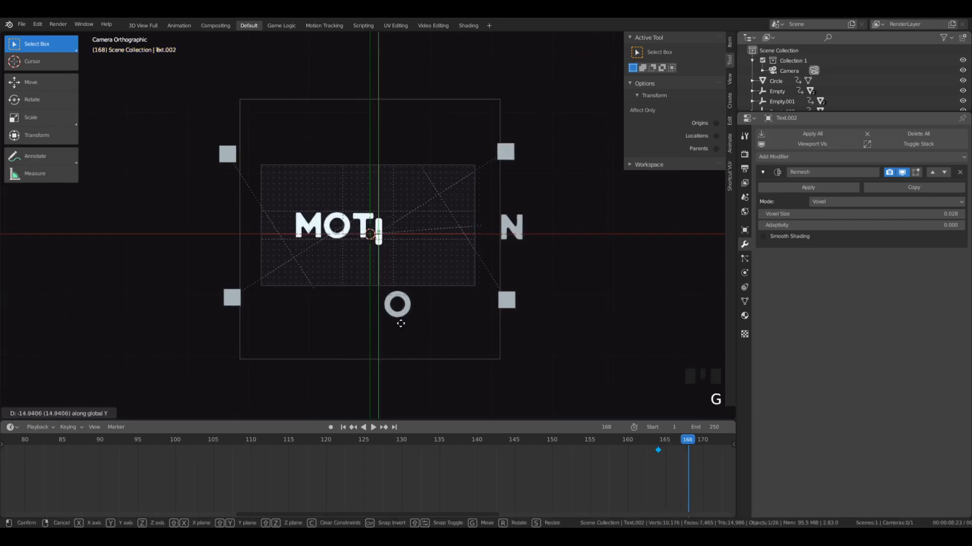
{"action": "left_click", "coordinate": [400, 318]}
{"action": "key", "text": "s"}
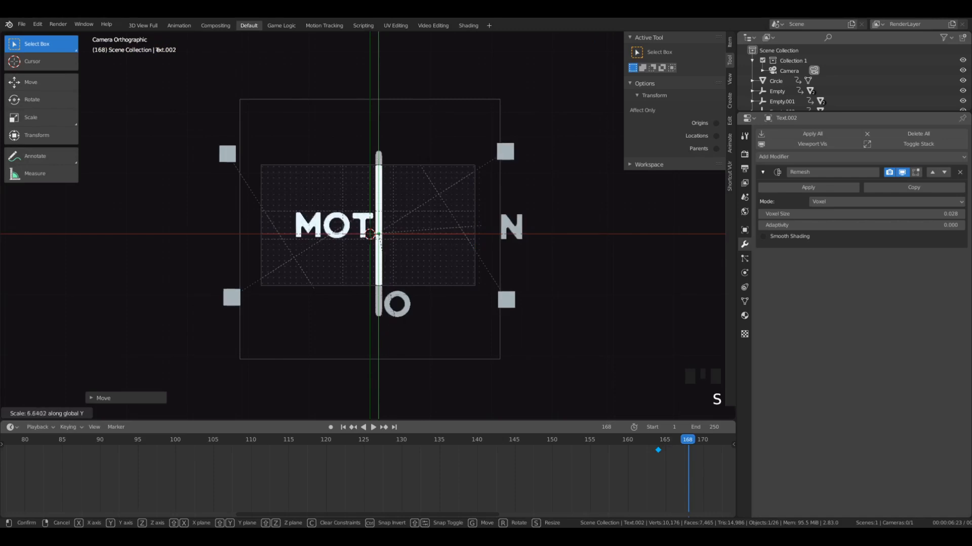
{"action": "left_click", "coordinate": [456, 362]}
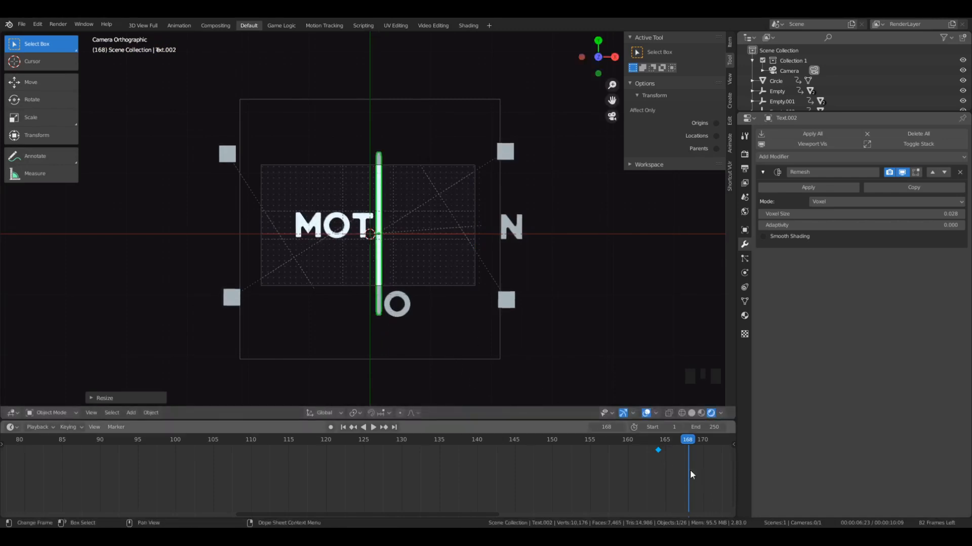
{"action": "key", "text": "i"}
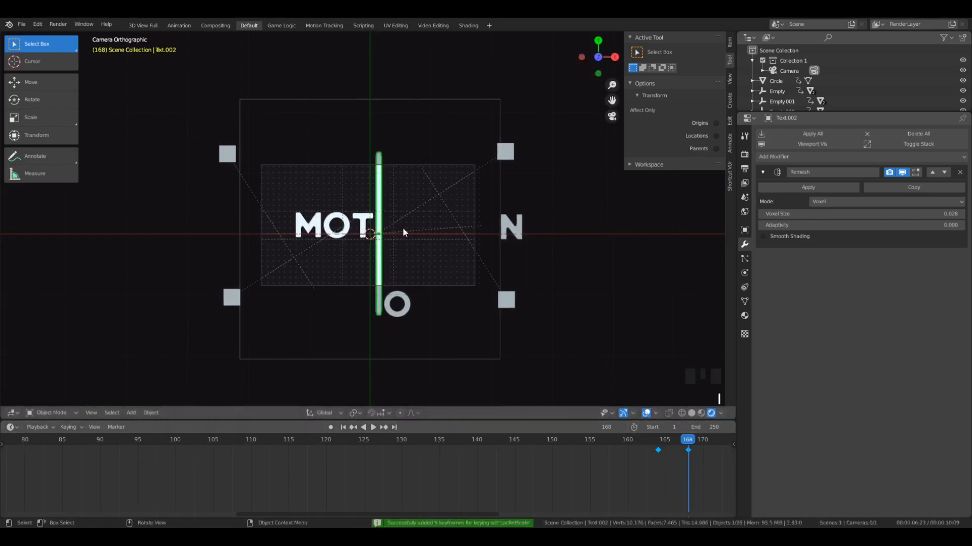
- At frame 170, shrink the stretched I along Y to nearly the height of the other letters
{"action": "key", "text": "Right"}
{"action": "key", "text": "Right"}
{"action": "key", "text": "Right"}
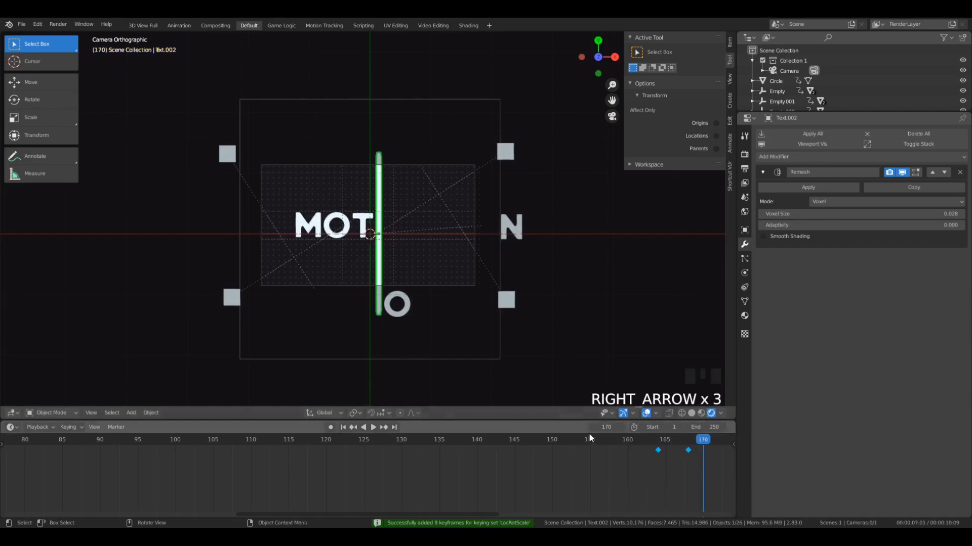
{"action": "scroll", "coordinate": [406, 304], "scroll_direction": "up", "scroll_amount": 4}
{"action": "key", "text": "s"}
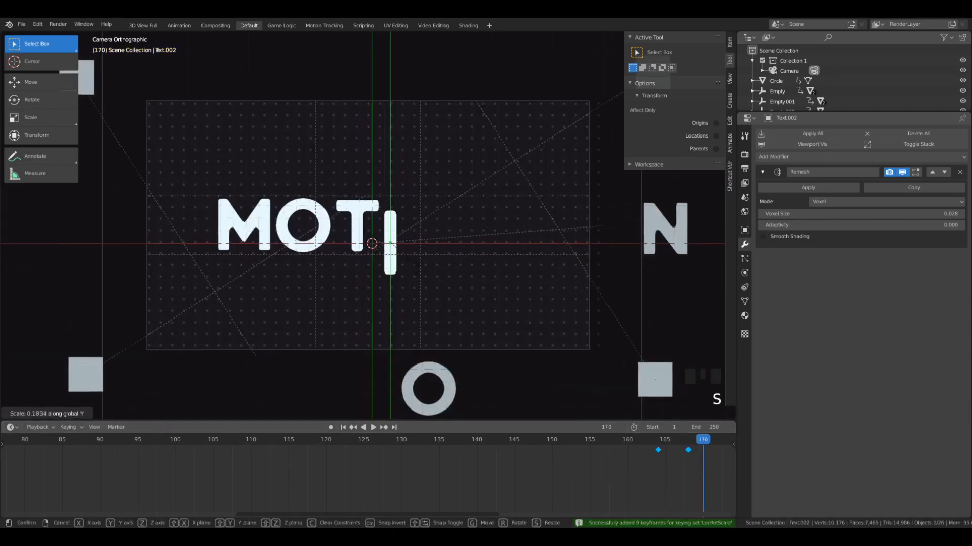
{"action": "left_click", "coordinate": [403, 255]}
{"action": "key", "text": "s"}
{"action": "left_click", "coordinate": [404, 257]}
- Match the I's vertical position and height to the T, and insert a LocRotScale keyframe at frame 170
{"action": "scroll", "coordinate": [405, 257], "scroll_direction": "up", "scroll_amount": 5}
{"action": "key", "text": "g"}
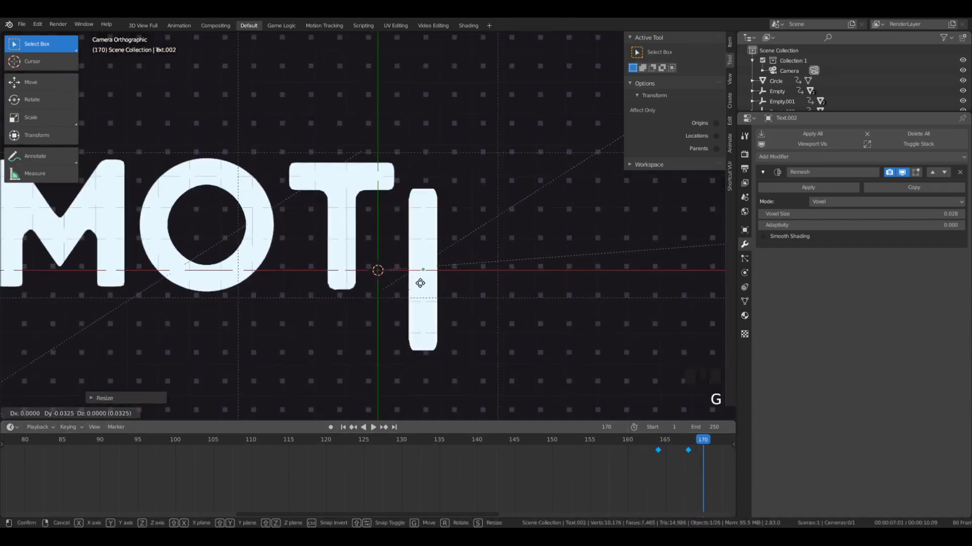
{"action": "key", "text": "y"}
{"action": "left_click", "coordinate": [422, 244]}
{"action": "key", "text": "s"}
{"action": "key", "text": "y"}
{"action": "left_click", "coordinate": [476, 304]}
{"action": "key", "text": "g"}
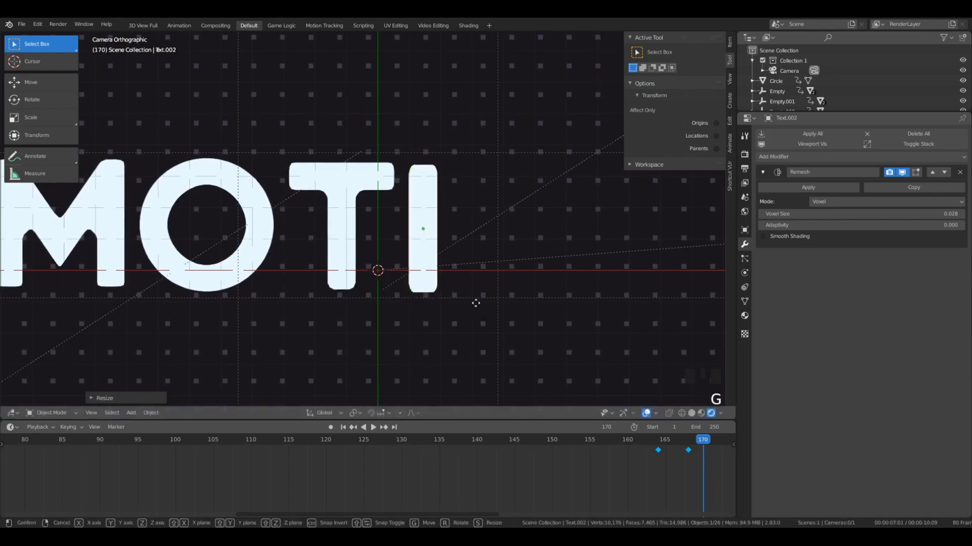
{"action": "key", "text": "y"}
{"action": "left_click", "coordinate": [476, 302]}
{"action": "key", "text": "i"}
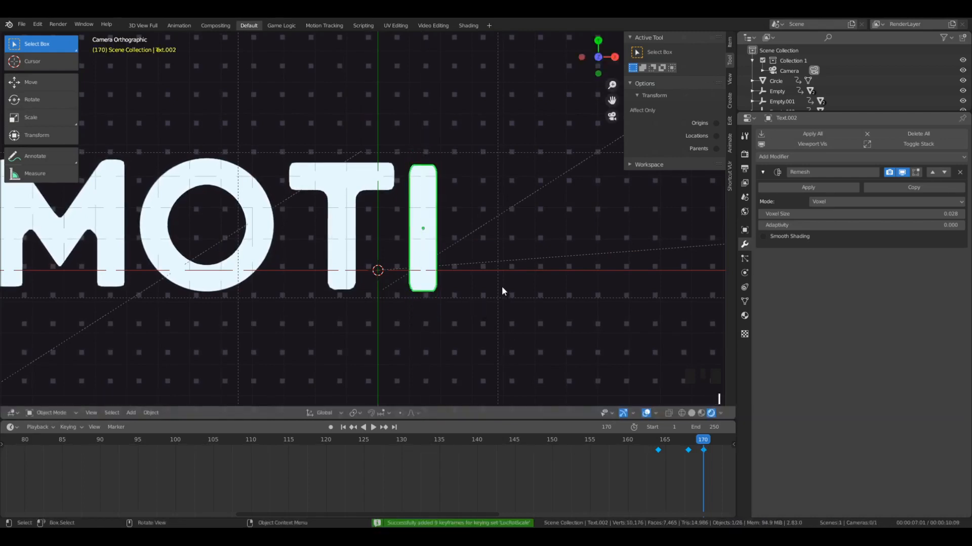
- Set the I's keyframe interpolation to Back and preview its entrance
{"action": "left_click_drag", "start_coordinate": [702, 450], "coordinate": [650, 435]}
{"action": "key", "text": "t"}
{"action": "left_click", "coordinate": [685, 451]}
{"action": "scroll", "coordinate": [445, 269], "scroll_direction": "down", "scroll_amount": 7}
{"action": "left_click", "coordinate": [645, 427]}
{"action": "key", "text": "space"}
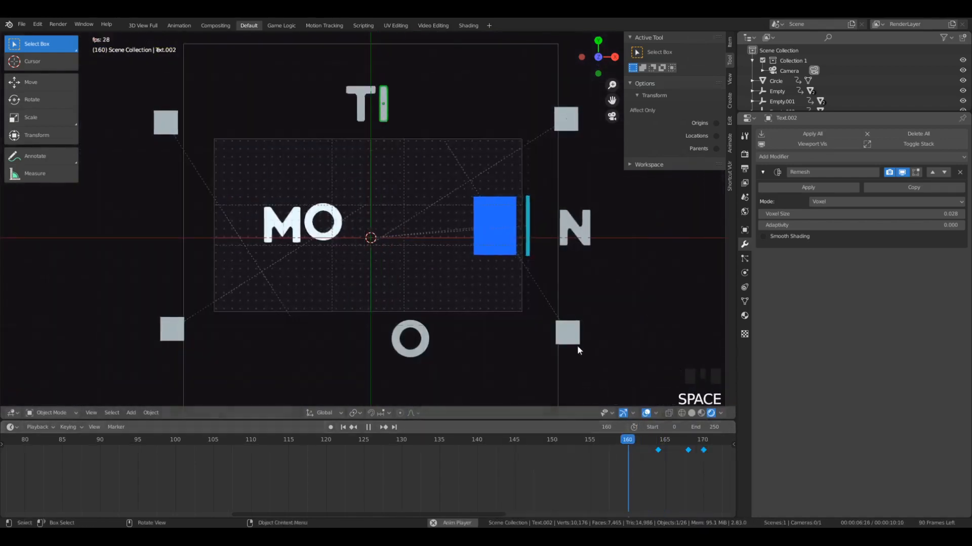
{"action": "left_click", "coordinate": [634, 441]}
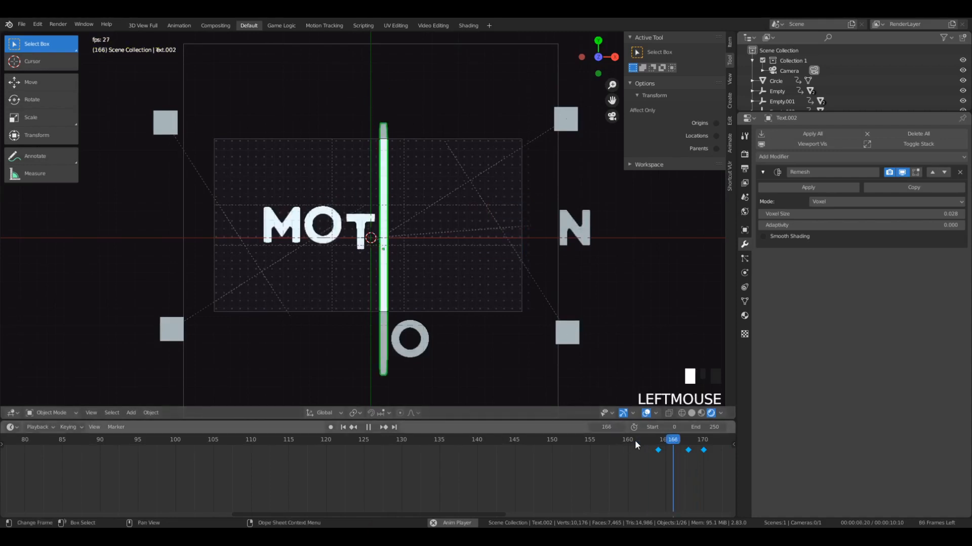
{"action": "key", "text": "space"}
- Shift the I's last keyframe 1 frame later, to frame 171, and play back the result
{"action": "left_click", "coordinate": [702, 441]}
{"action": "middle_click_drag", "start_coordinate": [715, 458], "coordinate": [388, 463]}
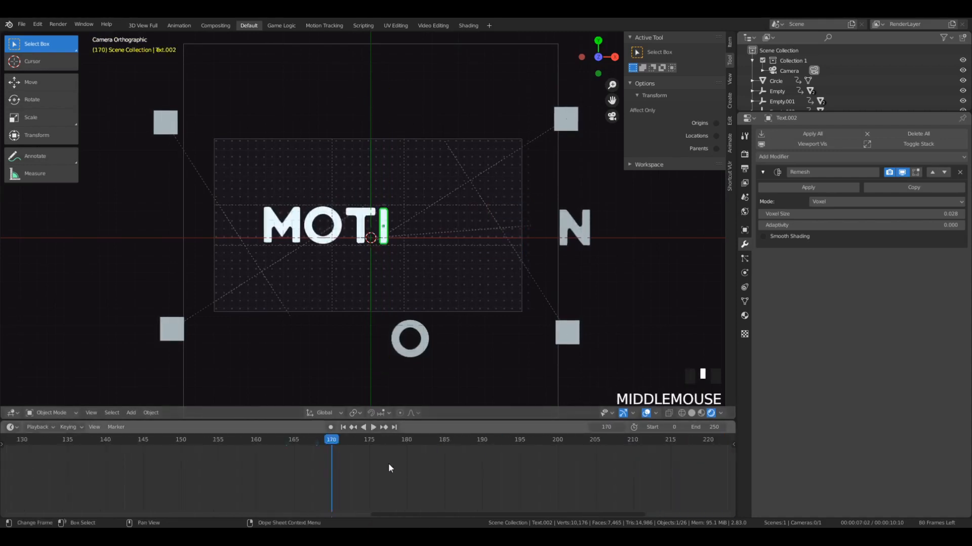
{"action": "left_click", "coordinate": [332, 453]}
{"action": "middle_click_drag", "start_coordinate": [348, 493], "coordinate": [362, 495]}
{"action": "left_click", "coordinate": [346, 452]}
{"action": "key", "text": "g"}
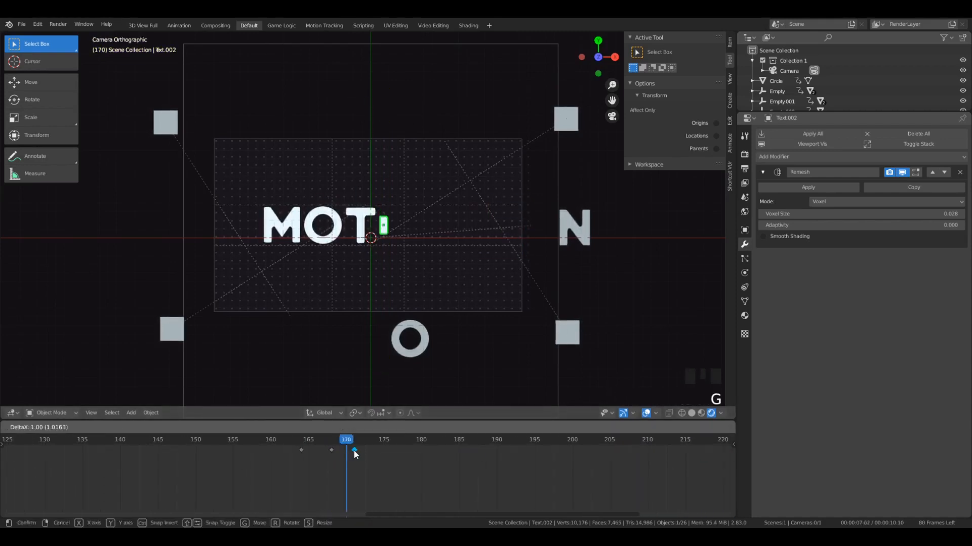
{"action": "left_click", "coordinate": [353, 450]}
{"action": "key", "text": "space"}
{"action": "key", "text": "space"}
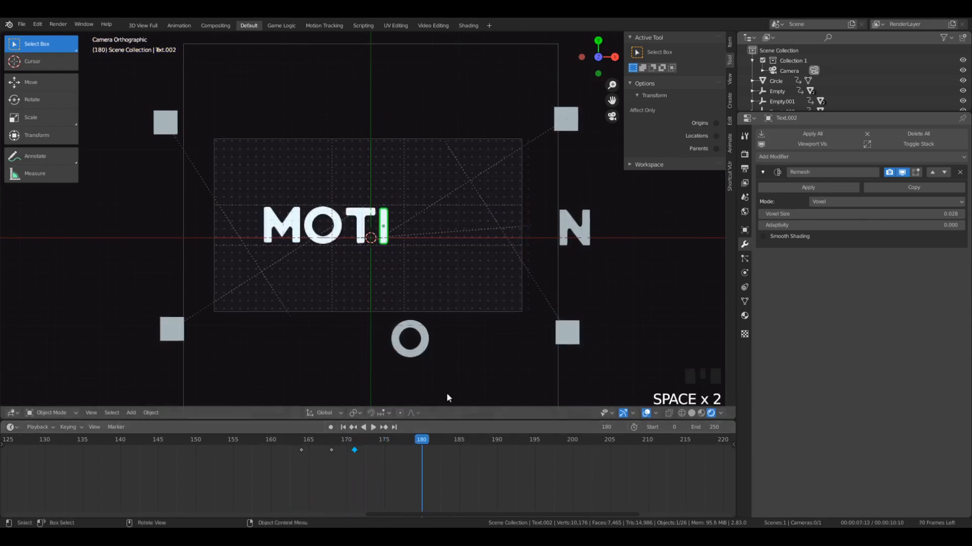
- Select the second O below the dot grid and go to frame 171
{"action": "left_click", "coordinate": [416, 349]}
{"action": "left_click_drag", "start_coordinate": [383, 442], "coordinate": [355, 437]}
{"action": "scroll", "coordinate": [492, 249], "scroll_direction": "up", "scroll_amount": 9}
{"action": "scroll", "coordinate": [433, 267], "scroll_direction": "down", "scroll_amount": 8}
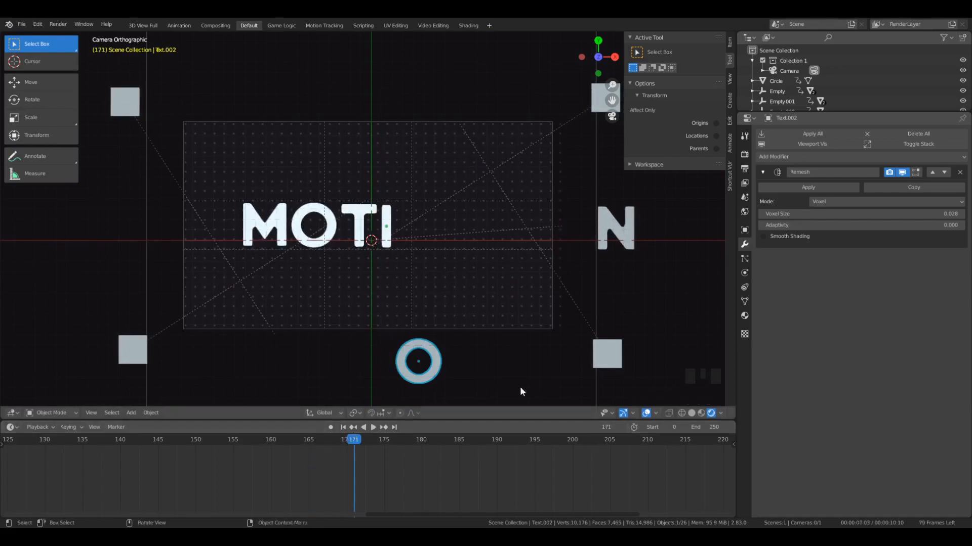
- Try enlarging the second O into a giant ring around the dot grid, and undo the scaling and moves
{"action": "left_click", "coordinate": [436, 360]}
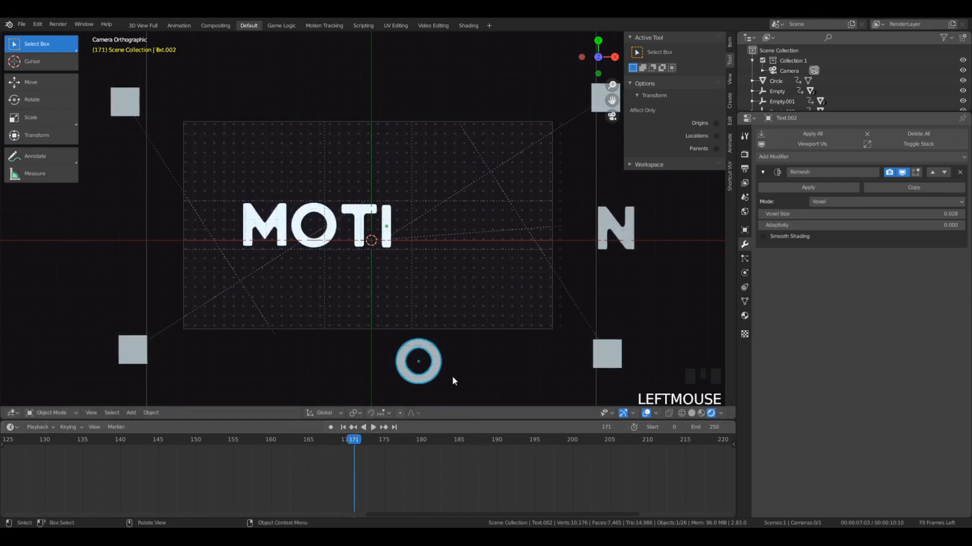
{"action": "key", "text": "g"}
{"action": "right_click", "coordinate": [436, 249]}
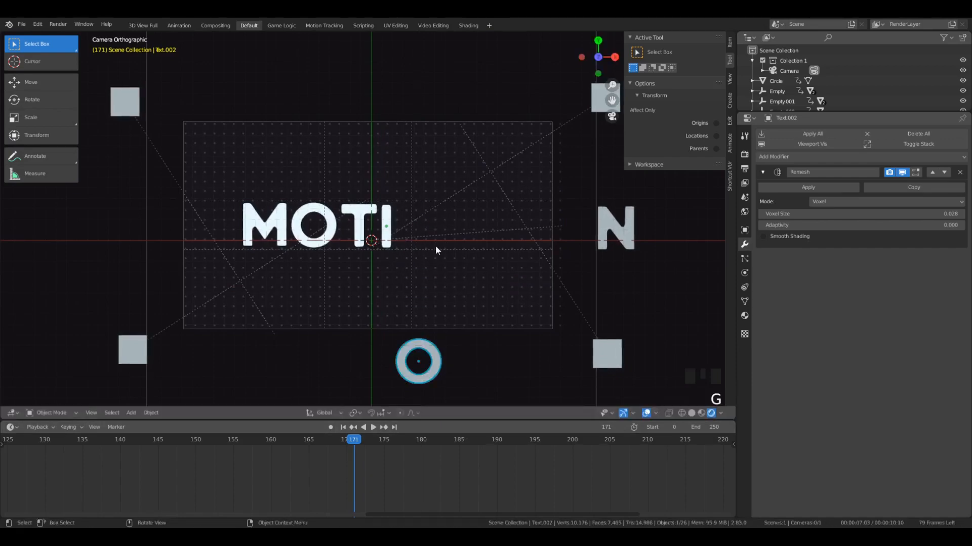
{"action": "key", "text": "s"}
{"action": "left_click", "coordinate": [500, 289]}
{"action": "scroll", "coordinate": [500, 289], "scroll_direction": "down", "scroll_amount": 7}
{"action": "key", "text": "g"}
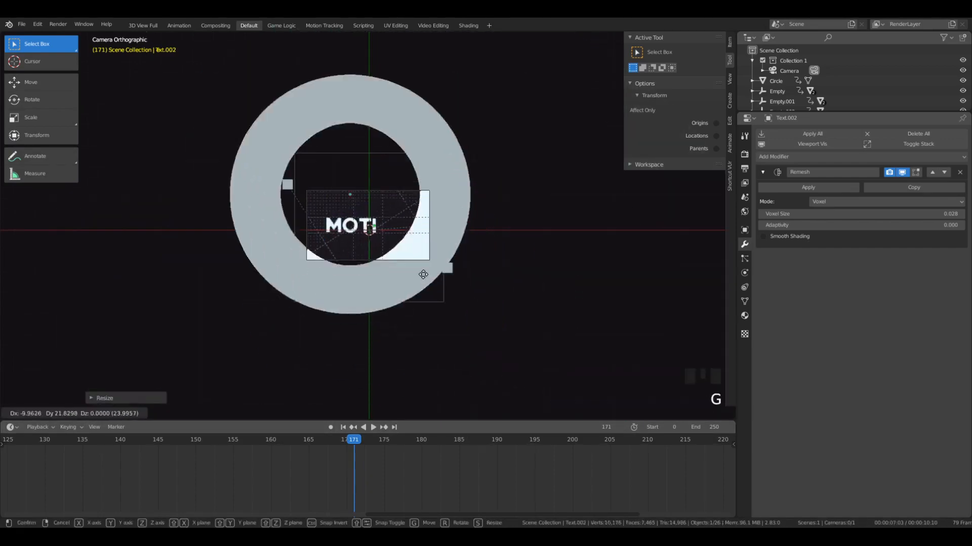
{"action": "key", "text": "s"}
{"action": "left_click", "coordinate": [474, 296]}
{"action": "scroll", "coordinate": [414, 284], "scroll_direction": "up", "scroll_amount": 4}
{"action": "key", "text": "ctrl+z"}
{"action": "key", "text": "ctrl+z"}
{"action": "key", "text": "ctrl+z"}
{"action": "key", "text": "ctrl+z"}
{"action": "key", "text": "ctrl+z"}
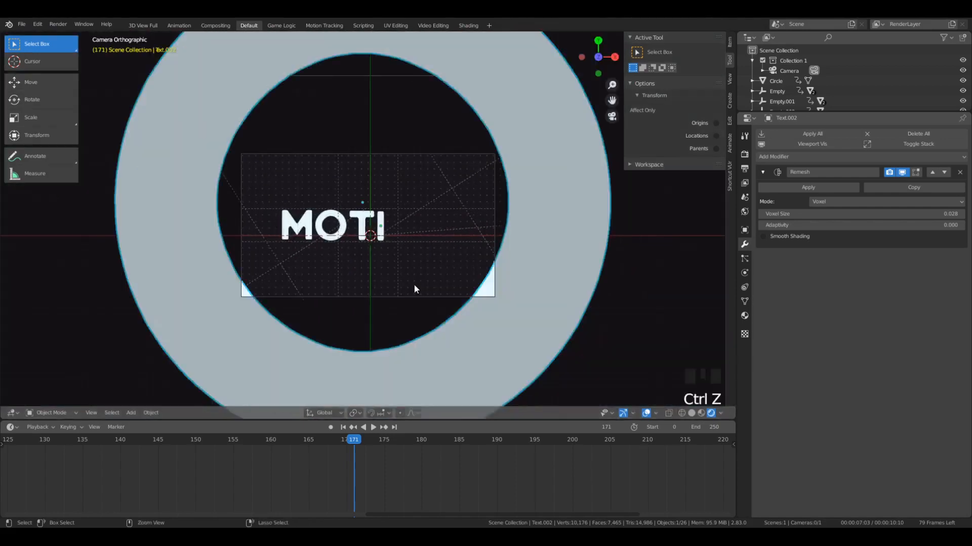
- Insert a LocRotScale keyframe for the second O at frame 170 in its position below the dot grid
{"action": "mouse_move", "coordinate": [353, 441]}
{"action": "left_mouse_down"}
{"action": "mouse_move", "coordinate": [332, 445]}
{"action": "mouse_move", "coordinate": [354, 448]}
{"action": "mouse_move", "coordinate": [344, 451]}
{"action": "mouse_move", "coordinate": [350, 432]}
{"action": "mouse_move", "coordinate": [346, 449]}
{"action": "left_mouse_up"}
{"action": "scroll", "coordinate": [368, 323], "scroll_direction": "up", "scroll_amount": 6}
{"action": "key", "text": "i"}
{"action": "scroll", "coordinate": [360, 316], "scroll_direction": "down", "scroll_amount": 8}
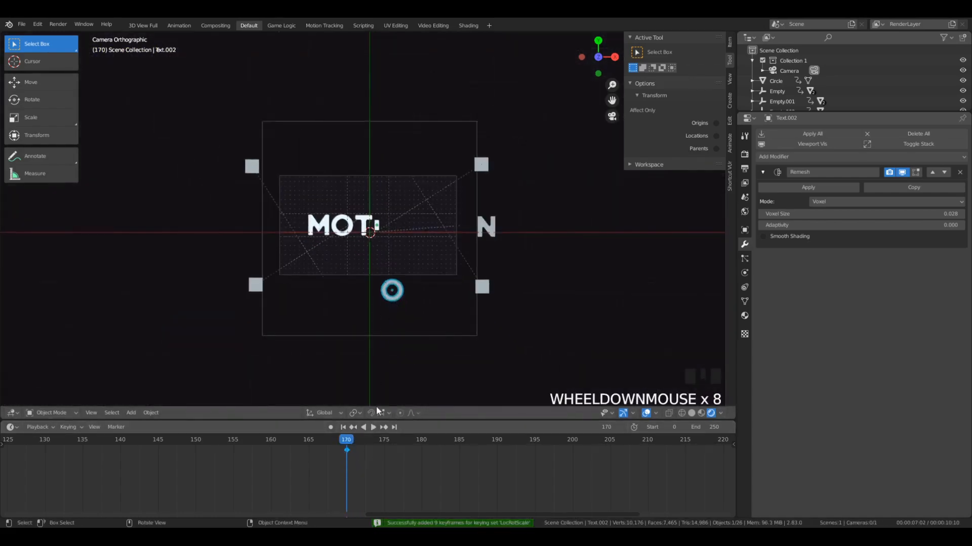
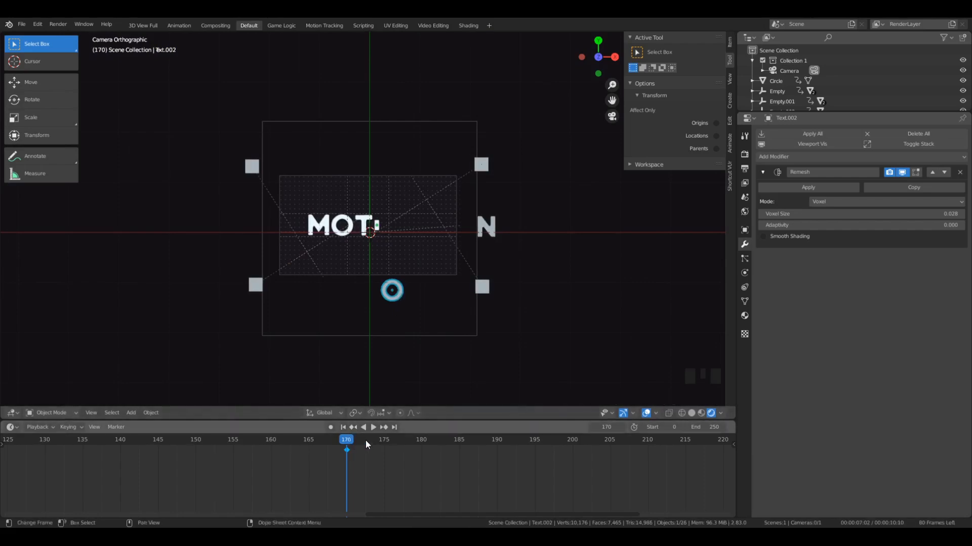
- At frame 175, move the second O up into line after MOTI and insert a location, rotation and scale keyframe
{"action": "left_click_drag", "start_coordinate": [366, 441], "coordinate": [363, 442]}
{"action": "left_click_drag", "start_coordinate": [364, 442], "coordinate": [382, 444]}
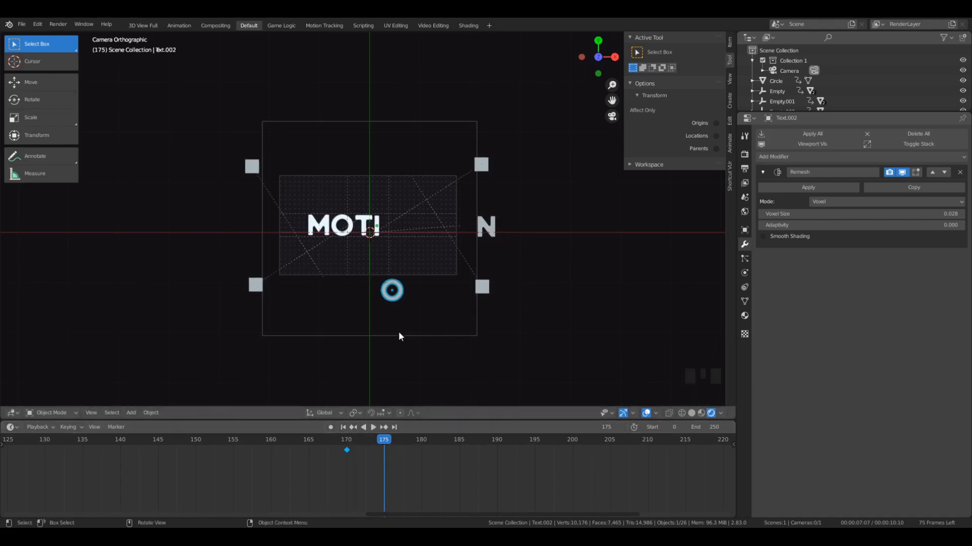
{"action": "key", "text": "g"}
{"action": "left_click", "coordinate": [409, 266]}
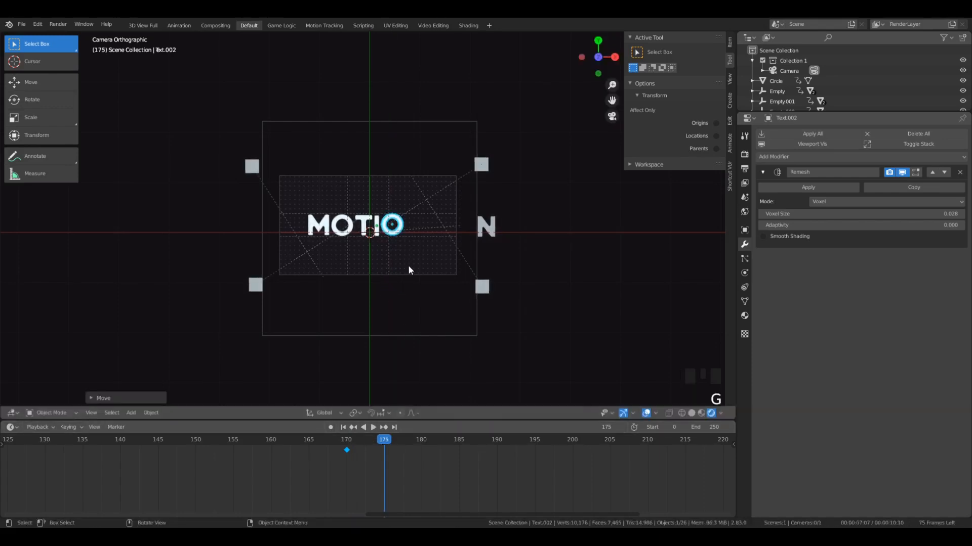
{"action": "scroll", "coordinate": [408, 265], "scroll_direction": "up", "scroll_amount": 4}
{"action": "key", "text": "i"}
- At frame 170, scale the second O up until it surrounds the whole camera frame and insert a location, rotation and scale keyframe
{"action": "left_click_drag", "start_coordinate": [386, 443], "coordinate": [347, 444]}
{"action": "scroll", "coordinate": [353, 351], "scroll_direction": "down", "scroll_amount": 9}
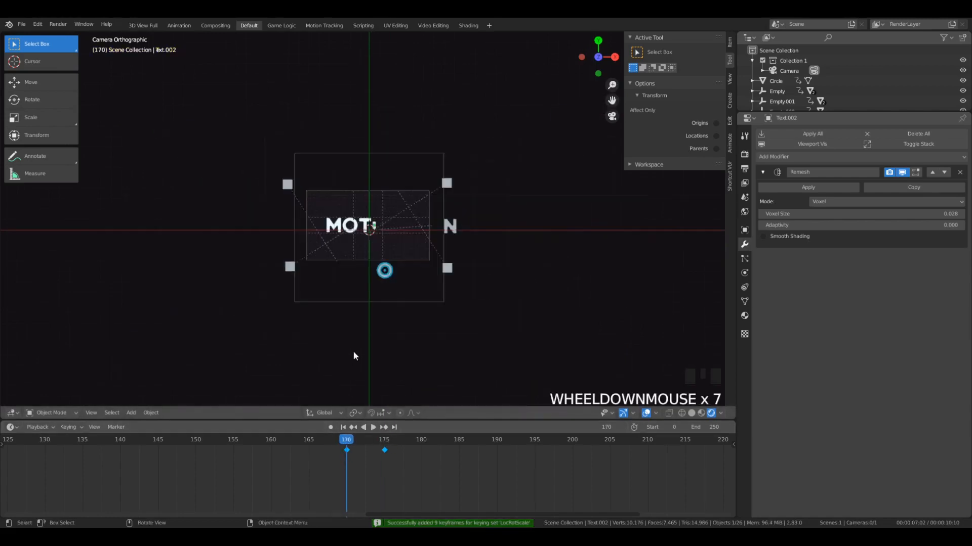
{"action": "key", "text": "s"}
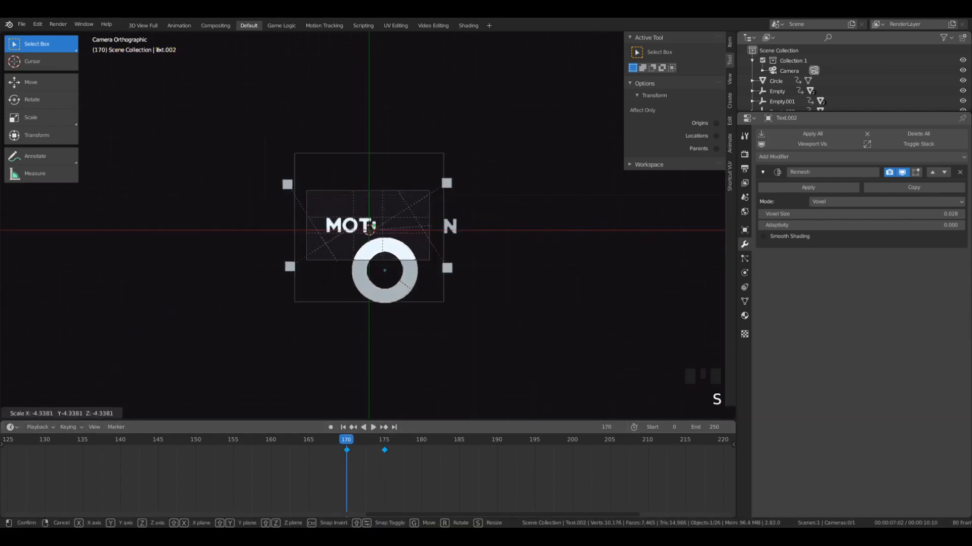
{"action": "left_click", "coordinate": [21, 303]}
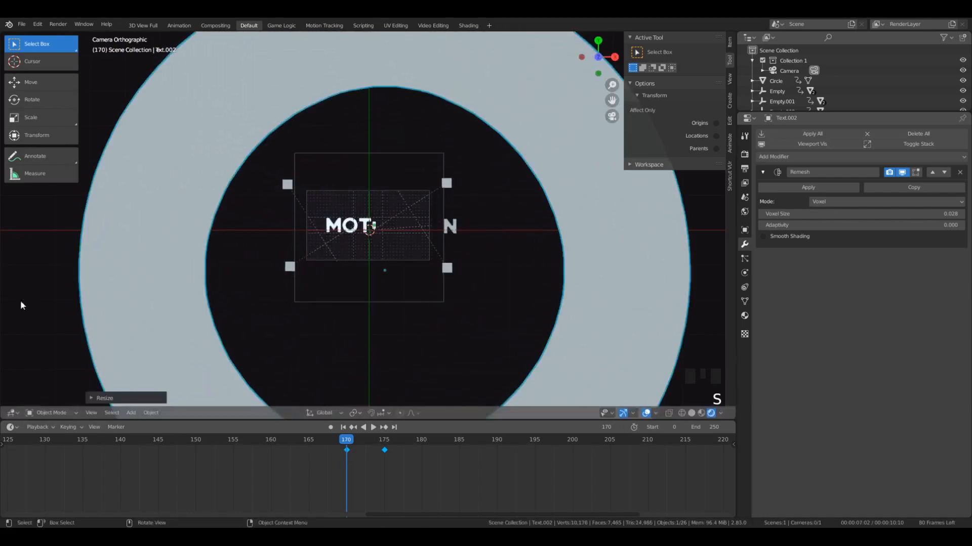
{"action": "key", "text": "i"}
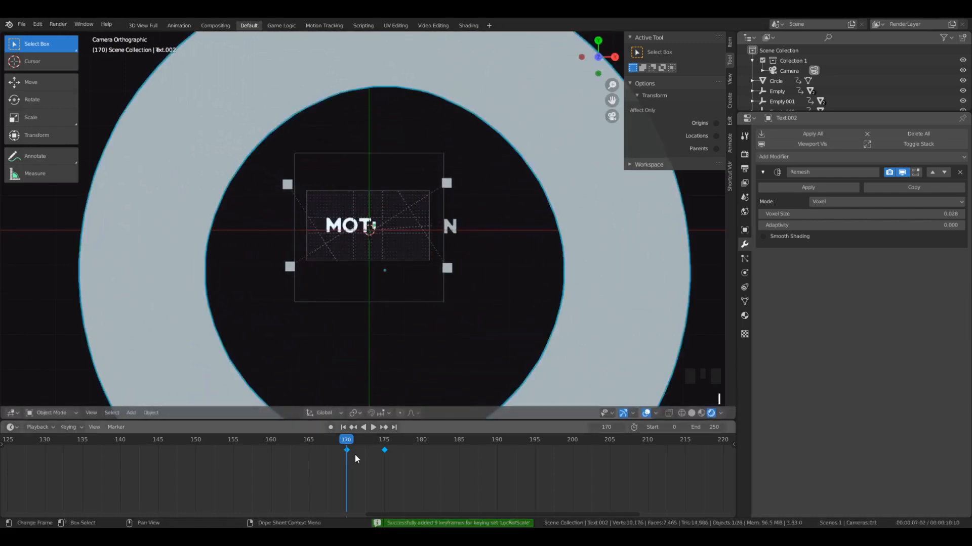
- Set the interpolation of the second O's keyframes to Back and play the animation
{"action": "left_click_drag", "start_coordinate": [338, 450], "coordinate": [352, 467]}
{"action": "key", "text": "t"}
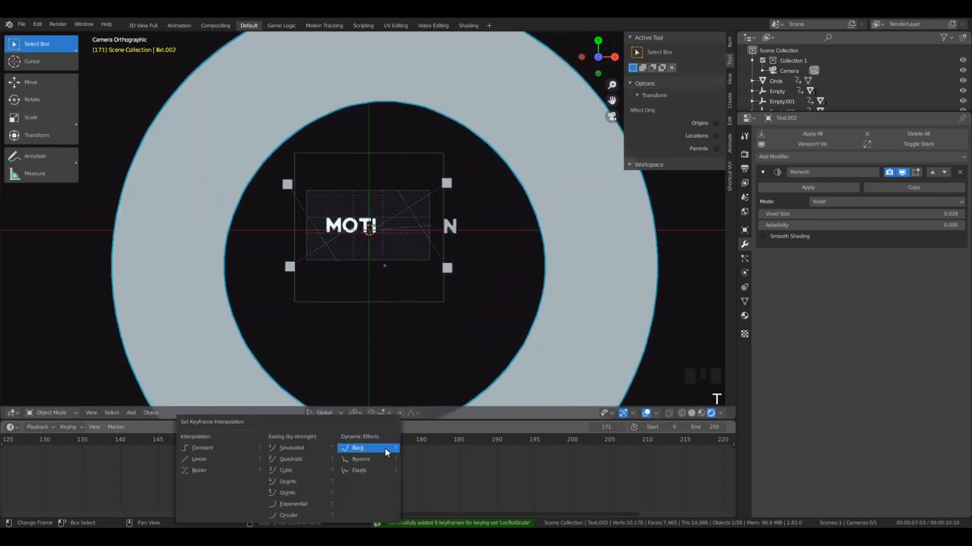
{"action": "left_click", "coordinate": [379, 448]}
{"action": "key", "text": "space"}
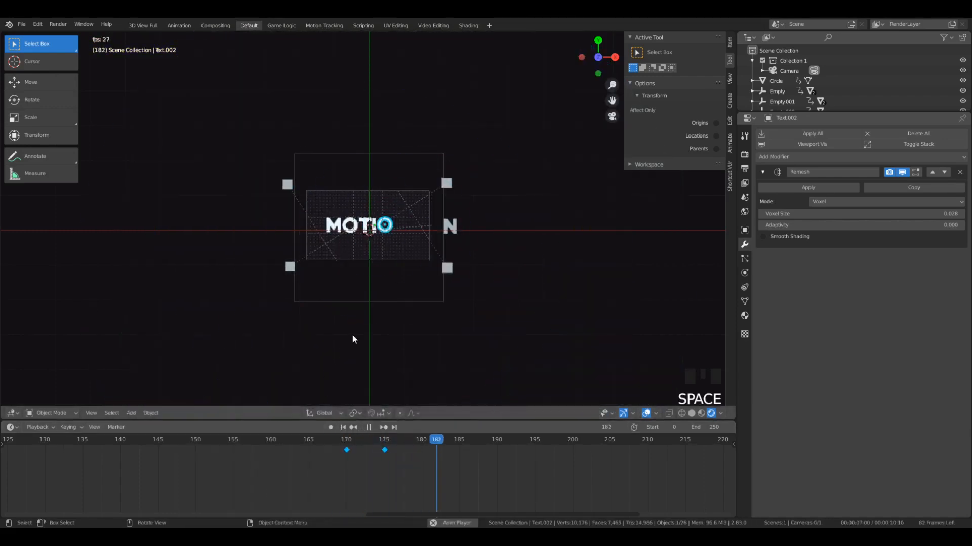
{"action": "scroll", "coordinate": [351, 334], "scroll_direction": "up", "scroll_amount": 5}
- Stop playback and move the second O's end keyframe to frame 180
{"action": "left_click", "coordinate": [346, 445]}
{"action": "left_click", "coordinate": [345, 446]}
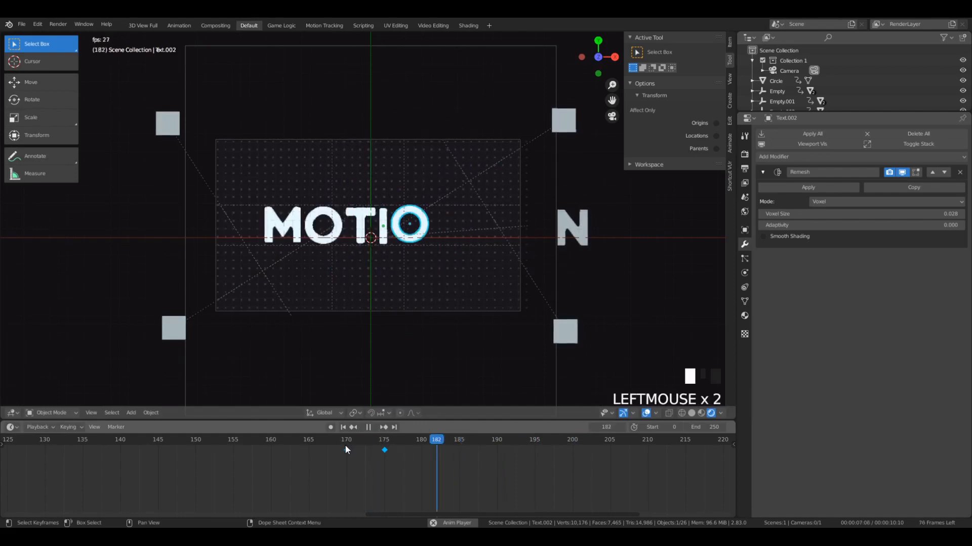
{"action": "left_click", "coordinate": [345, 446]}
{"action": "key", "text": "space"}
{"action": "left_click", "coordinate": [386, 444]}
{"action": "left_click", "coordinate": [386, 449]}
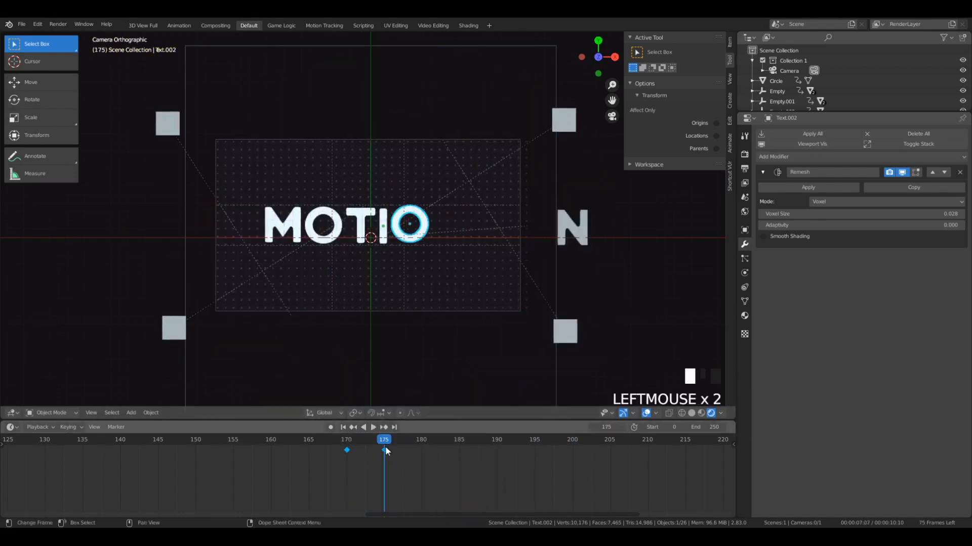
{"action": "key", "text": "g"}
{"action": "left_click", "coordinate": [423, 451]}
- Play back the second O's entrance from just before frame 170 to check its timing
{"action": "left_click", "coordinate": [331, 441]}
{"action": "key", "text": "space"}
{"action": "key", "text": "Escape"}
{"action": "scroll", "coordinate": [314, 336], "scroll_direction": "down", "scroll_amount": 19}
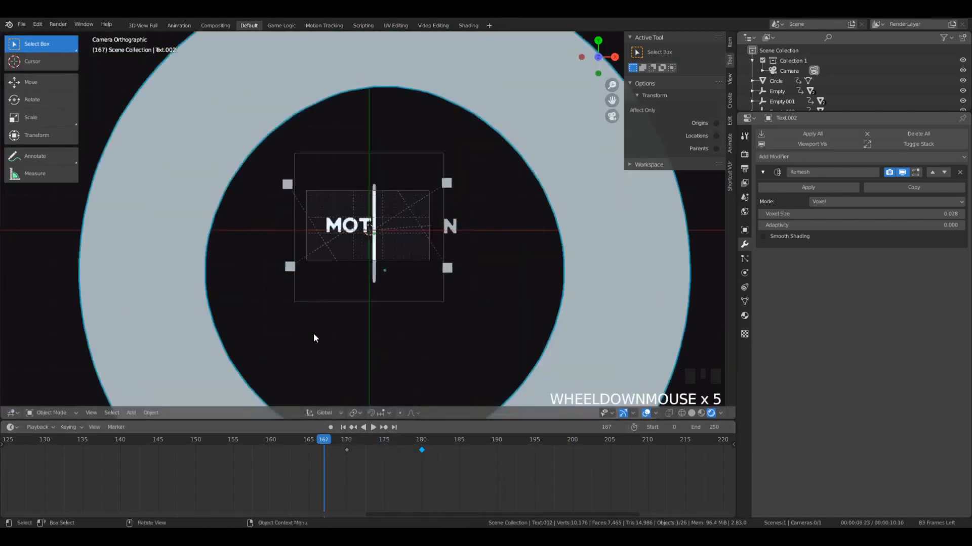
{"action": "scroll", "coordinate": [493, 279], "scroll_direction": "up", "scroll_amount": 5}
{"action": "scroll", "coordinate": [498, 282], "scroll_direction": "down", "scroll_amount": 2}
{"action": "key", "text": "space"}
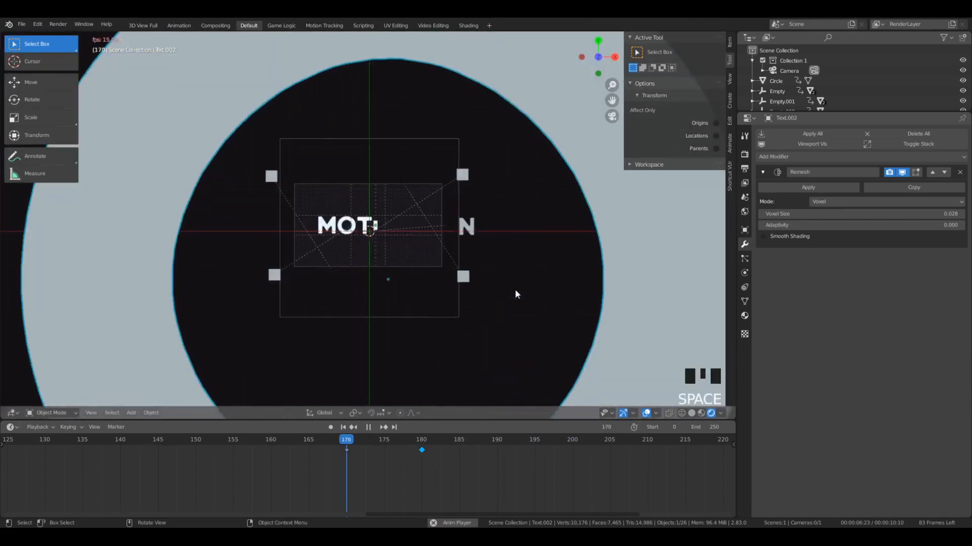
{"action": "scroll", "coordinate": [480, 278], "scroll_direction": "up", "scroll_amount": 2}
{"action": "key", "text": "space"}
{"action": "left_click_drag", "start_coordinate": [399, 439], "coordinate": [356, 441]}
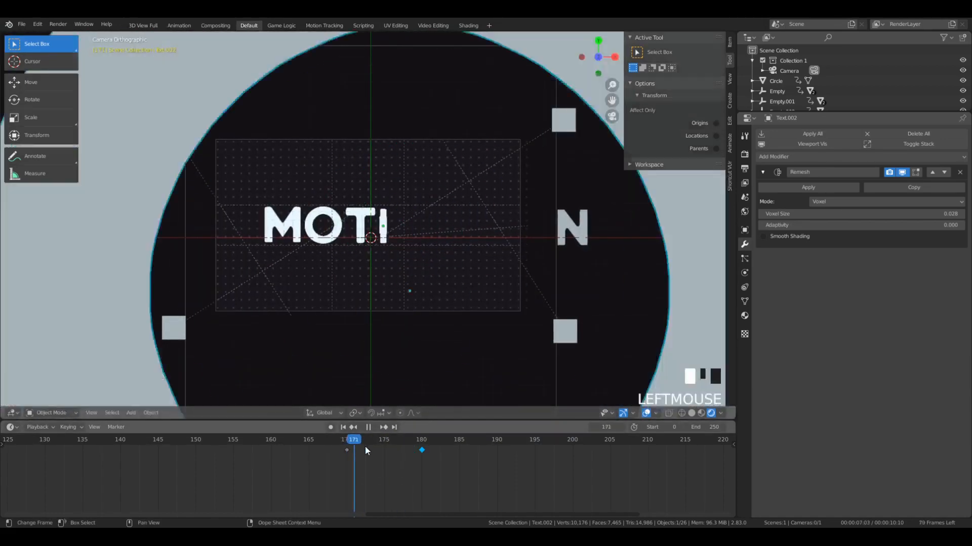
{"action": "key", "text": "space"}
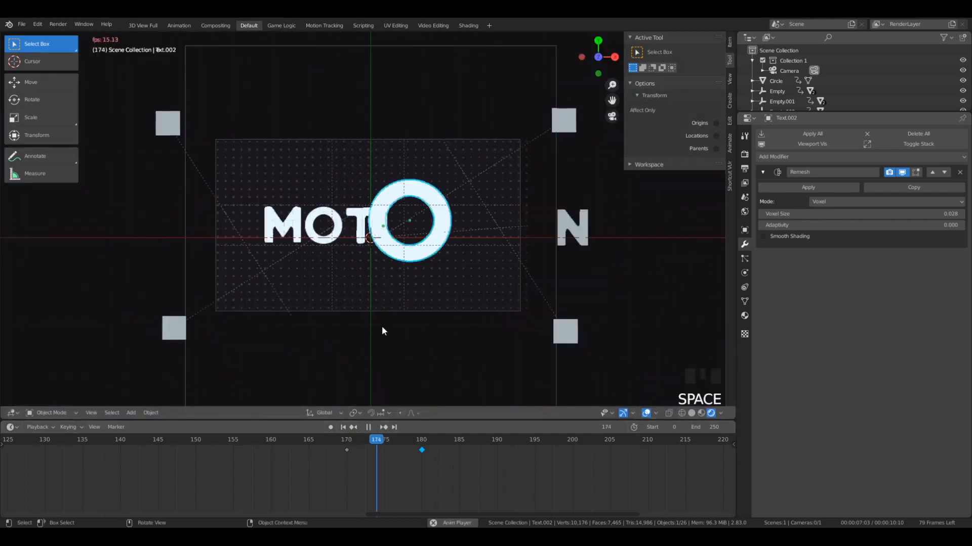
{"action": "scroll", "coordinate": [383, 323], "scroll_direction": "up", "scroll_amount": 2}
{"action": "key", "text": "space"}
- Set both keyframes of the second O to Bounce interpolation and play back its entrance
{"action": "key", "text": "t"}
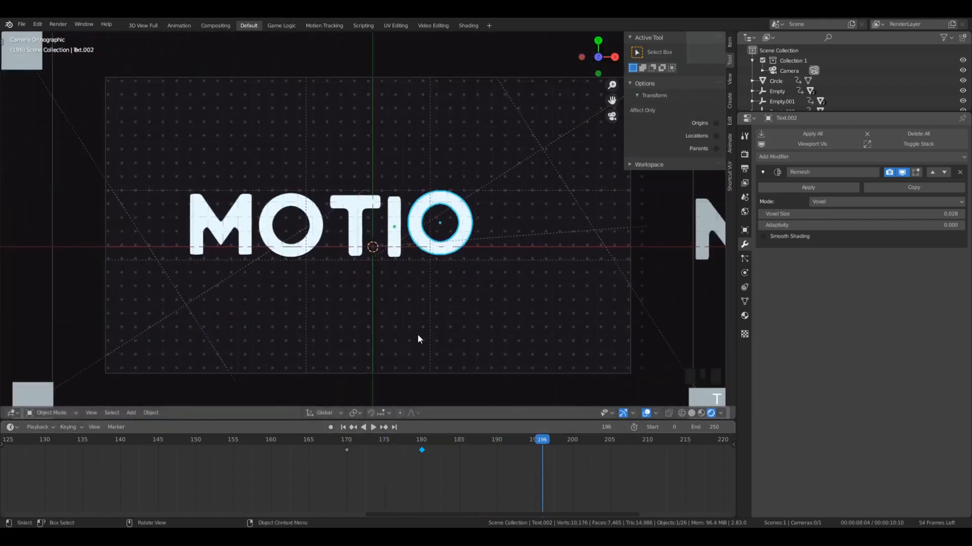
{"action": "key", "text": "t"}
{"action": "key", "text": "b"}
{"action": "left_click_drag", "start_coordinate": [490, 473], "coordinate": [326, 439]}
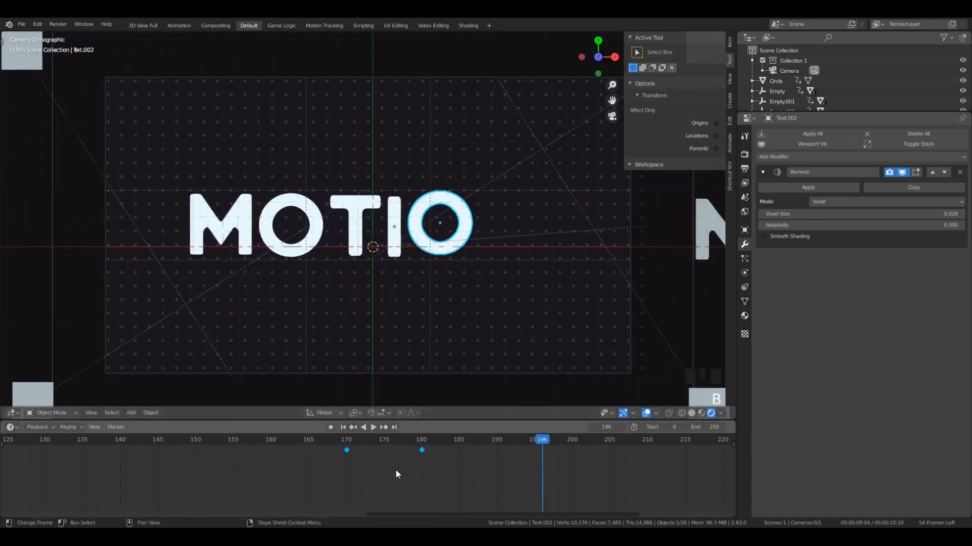
{"action": "key", "text": "t"}
{"action": "left_click", "coordinate": [384, 458]}
{"action": "left_click", "coordinate": [310, 453]}
{"action": "key", "text": "space"}
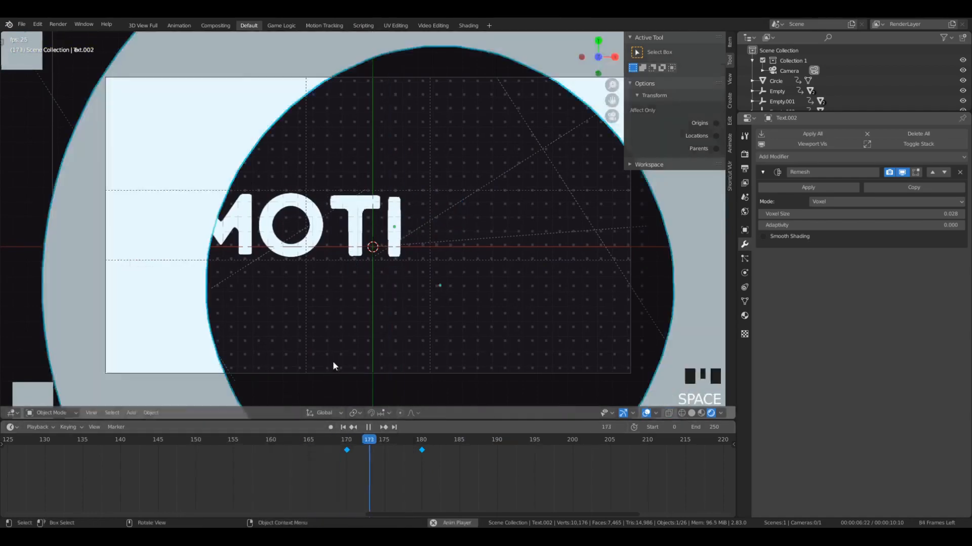
{"action": "key", "text": "space"}
{"action": "key", "text": "space"}
{"action": "key", "text": "space"}
- Set the first O's keyframes to Bounce interpolation and play back the letter animation
{"action": "left_click", "coordinate": [241, 234]}
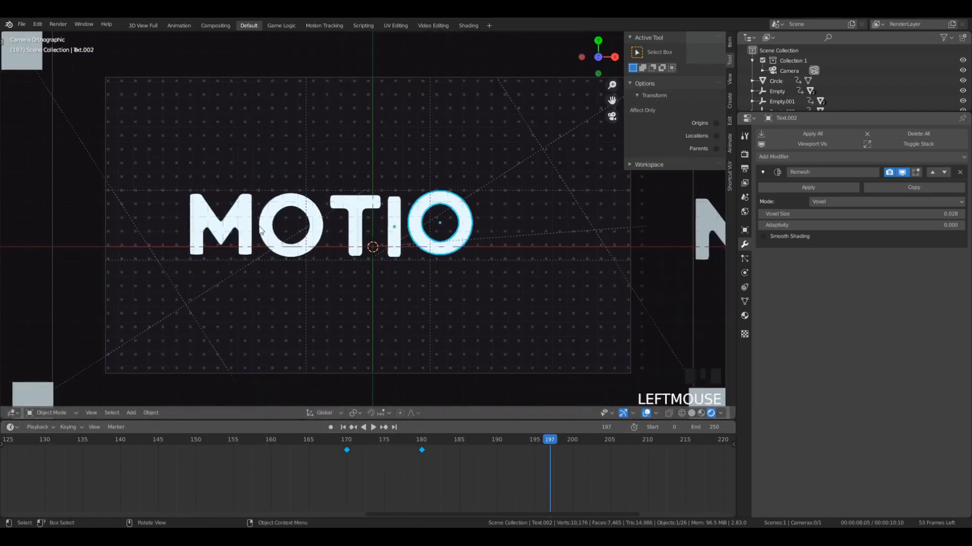
{"action": "left_click", "coordinate": [267, 236]}
{"action": "left_click_drag", "start_coordinate": [363, 439], "coordinate": [268, 427]}
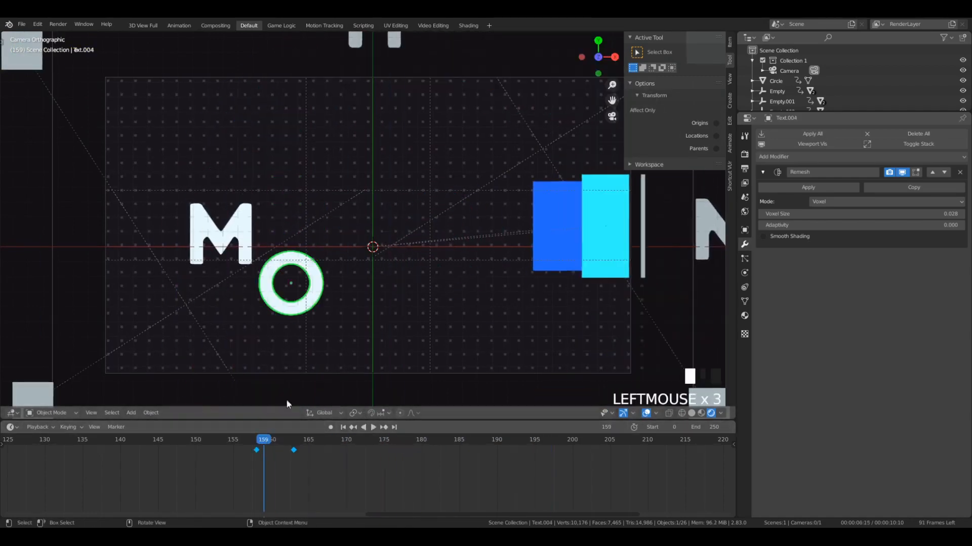
{"action": "key", "text": "t"}
{"action": "left_click", "coordinate": [274, 461]}
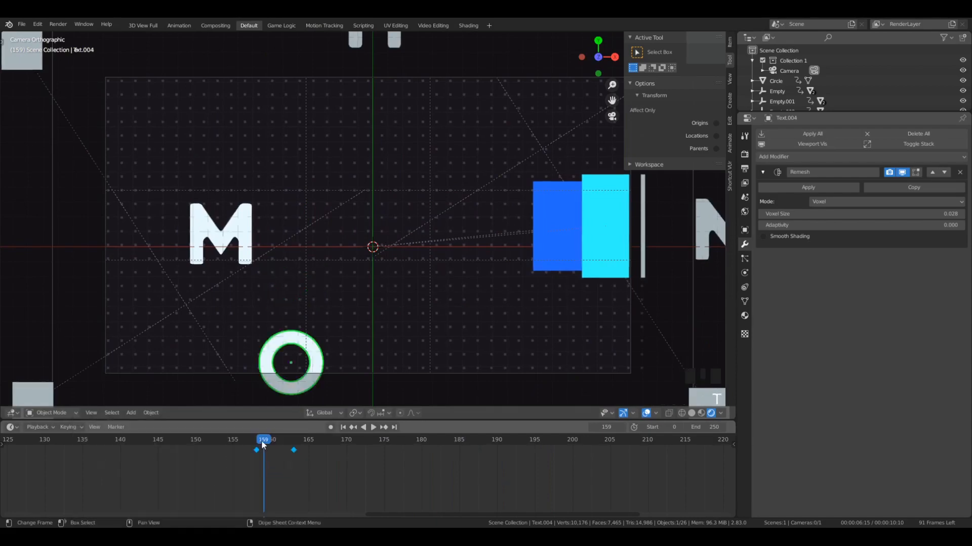
{"action": "key", "text": "space"}
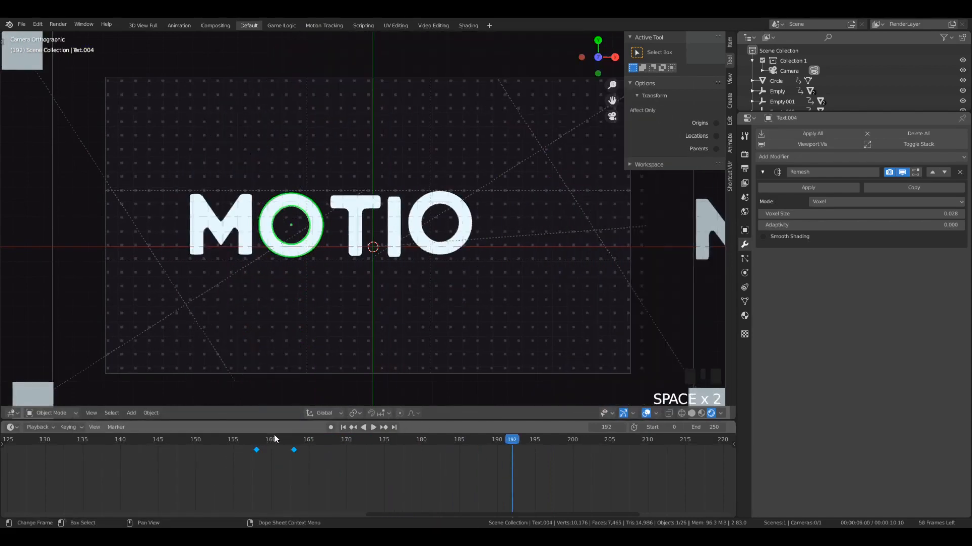
- At frame 178, select the letter N outside the camera frame and insert a location, rotation and scale keyframe
{"action": "left_click_drag", "start_coordinate": [274, 433], "coordinate": [409, 442]}
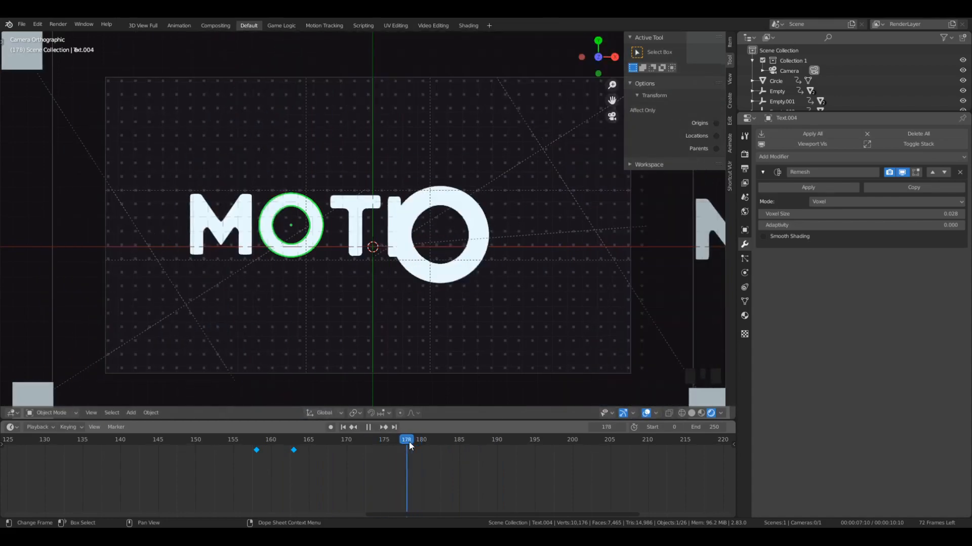
{"action": "scroll", "coordinate": [438, 331], "scroll_direction": "down", "scroll_amount": 5}
{"action": "scroll", "coordinate": [570, 238], "scroll_direction": "up", "scroll_amount": 5}
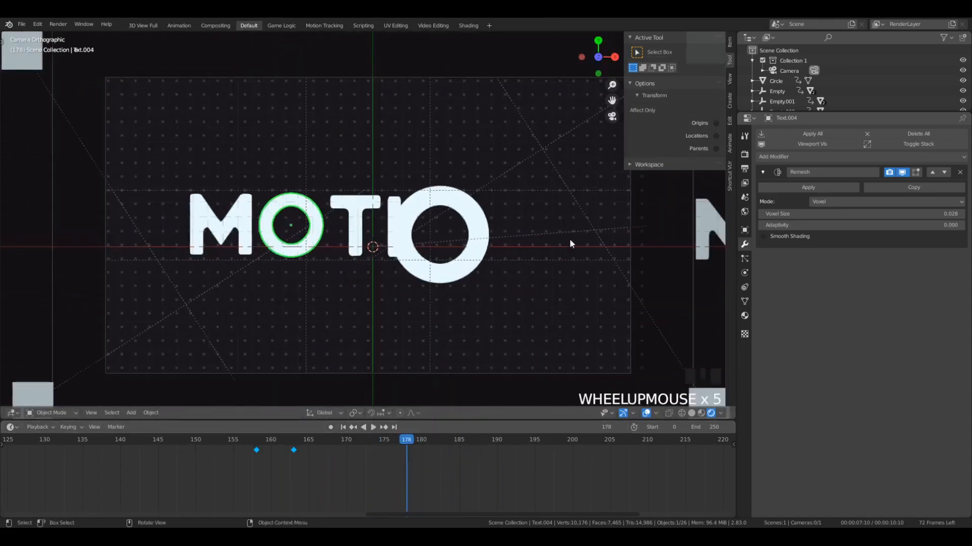
{"action": "scroll", "coordinate": [569, 238], "scroll_direction": "down", "scroll_amount": 2}
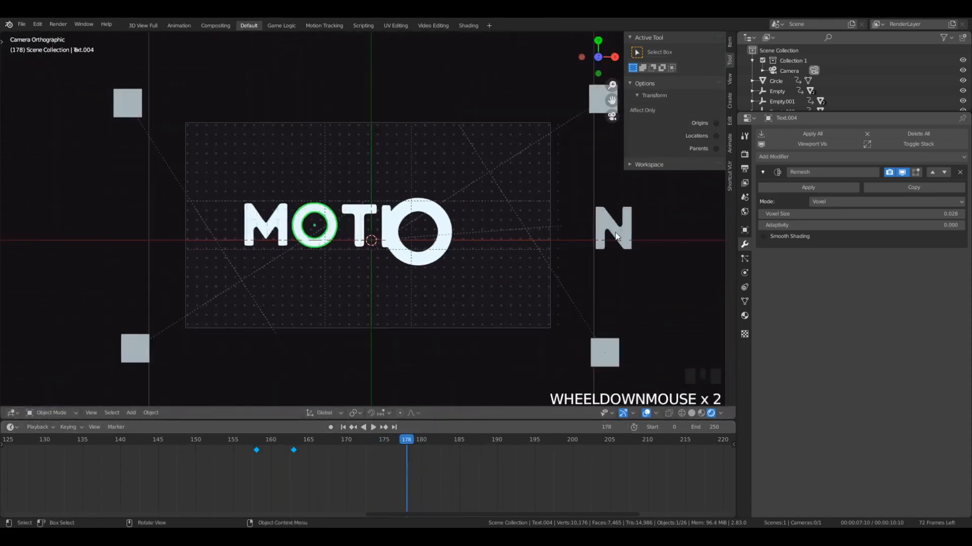
{"action": "left_click", "coordinate": [612, 228]}
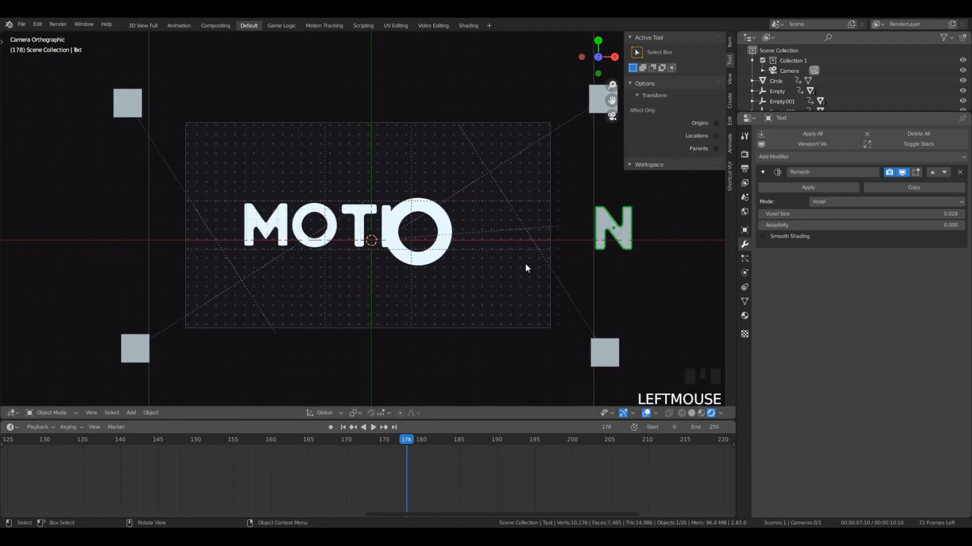
{"action": "key", "text": "i"}
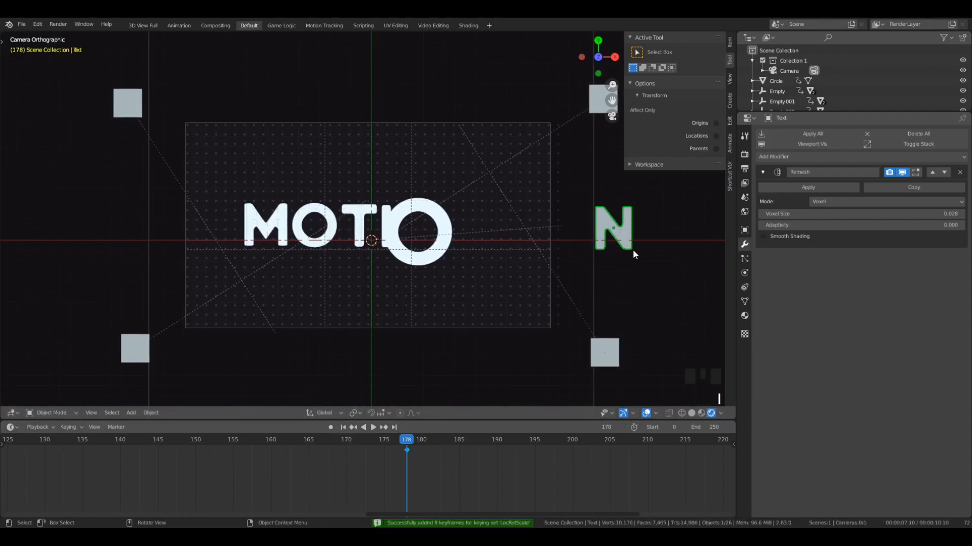
- At frame 183, move the N into place after the second O to complete MOTION and insert a location, rotation and scale keyframe
{"action": "key", "text": "Right"}
{"action": "key", "text": "Right"}
{"action": "key", "text": "Right"}
{"action": "key", "text": "Right"}
{"action": "key", "text": "Right"}
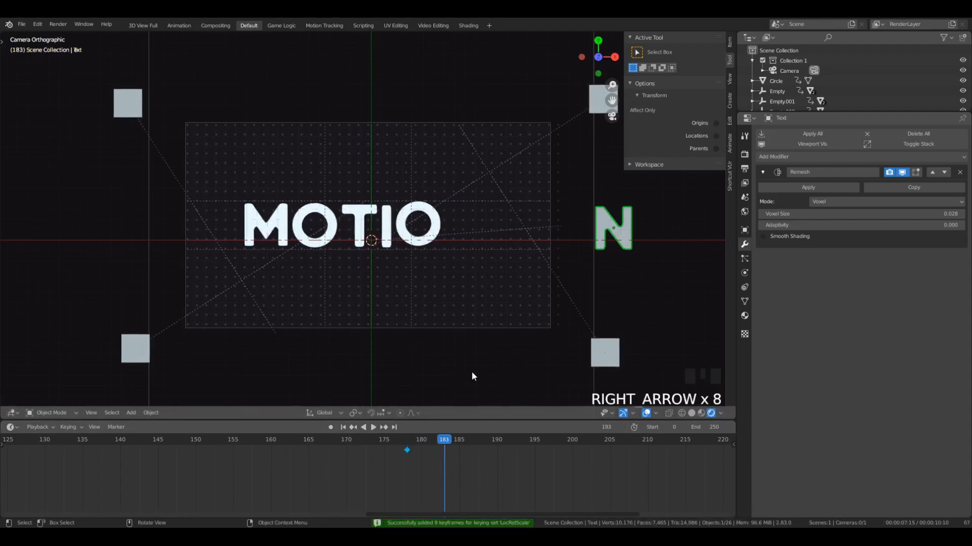
{"action": "key", "text": "g"}
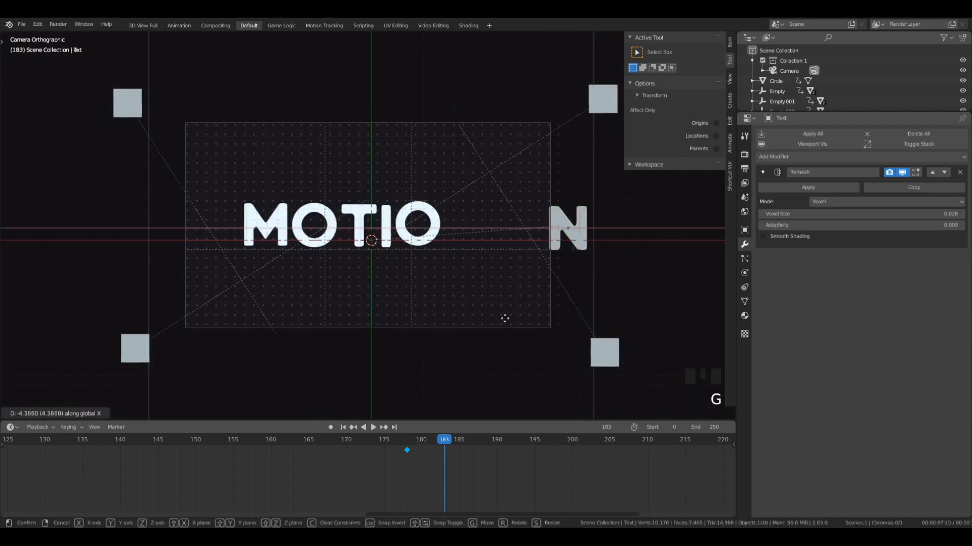
{"action": "left_click", "coordinate": [403, 329]}
{"action": "scroll", "coordinate": [471, 306], "scroll_direction": "up", "scroll_amount": 3}
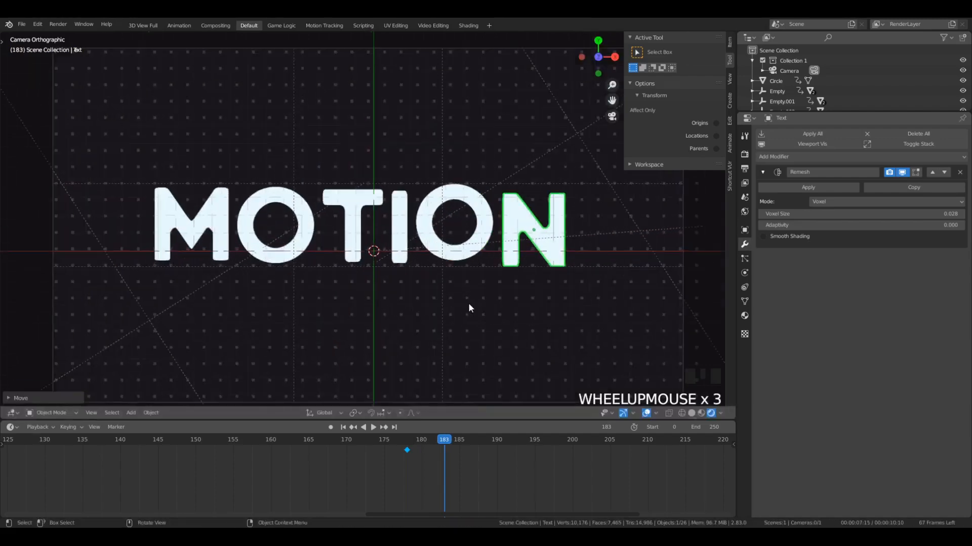
{"action": "left_click", "coordinate": [600, 313]}
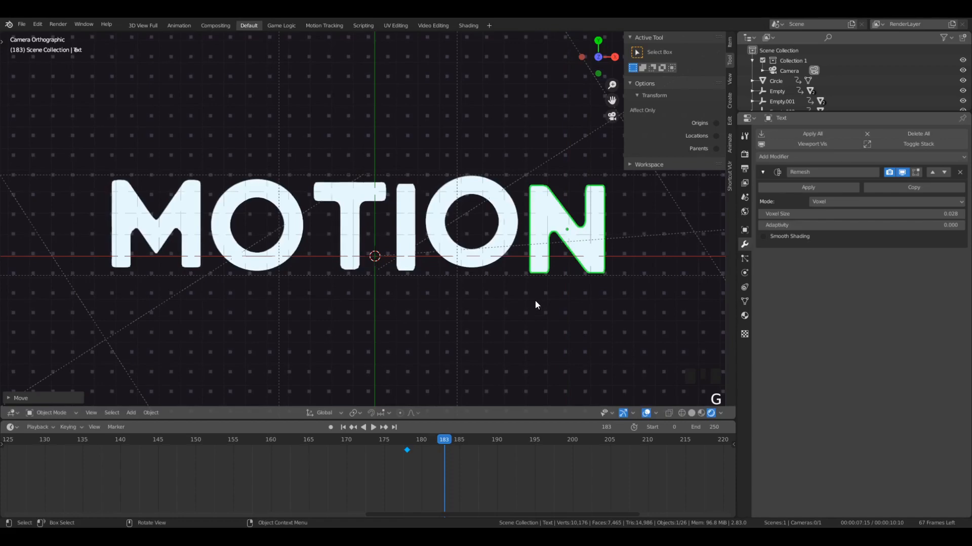
{"action": "key", "text": "i"}
- Set the N's keyframes to Back interpolation and play back its slide into the word
{"action": "left_click_drag", "start_coordinate": [444, 440], "coordinate": [301, 441]}
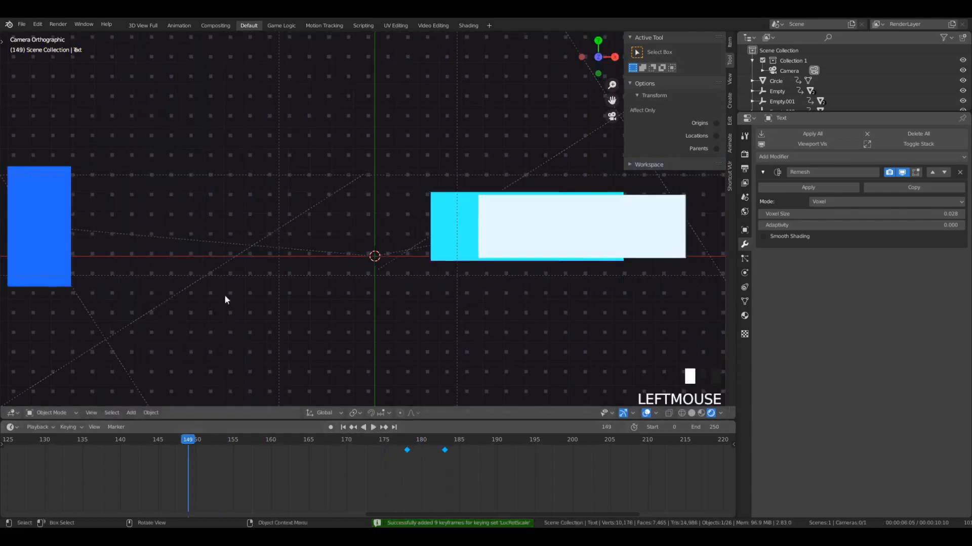
{"action": "scroll", "coordinate": [227, 296], "scroll_direction": "down", "scroll_amount": 13}
{"action": "scroll", "coordinate": [372, 259], "scroll_direction": "up", "scroll_amount": 6}
{"action": "scroll", "coordinate": [371, 259], "scroll_direction": "up", "scroll_amount": 1}
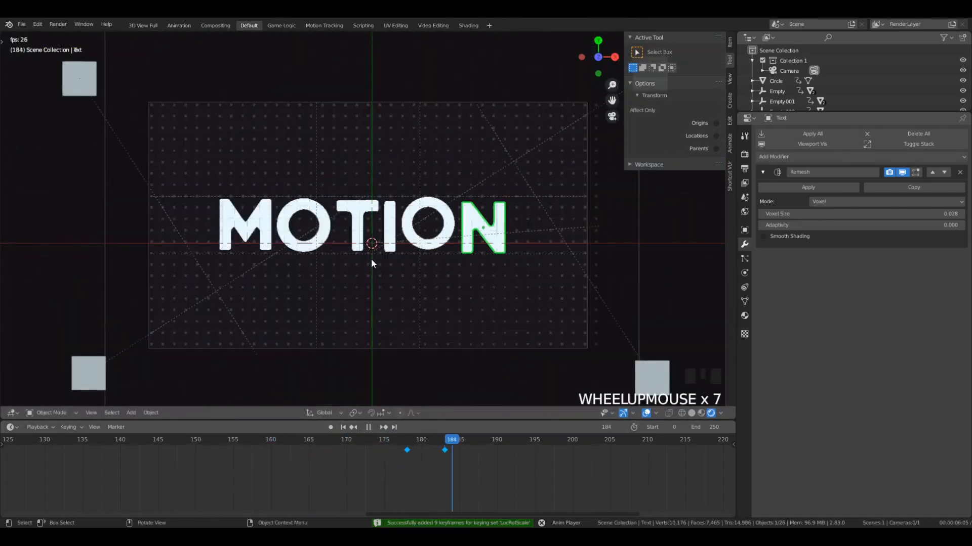
{"action": "key", "text": "space"}
{"action": "key", "text": "t"}
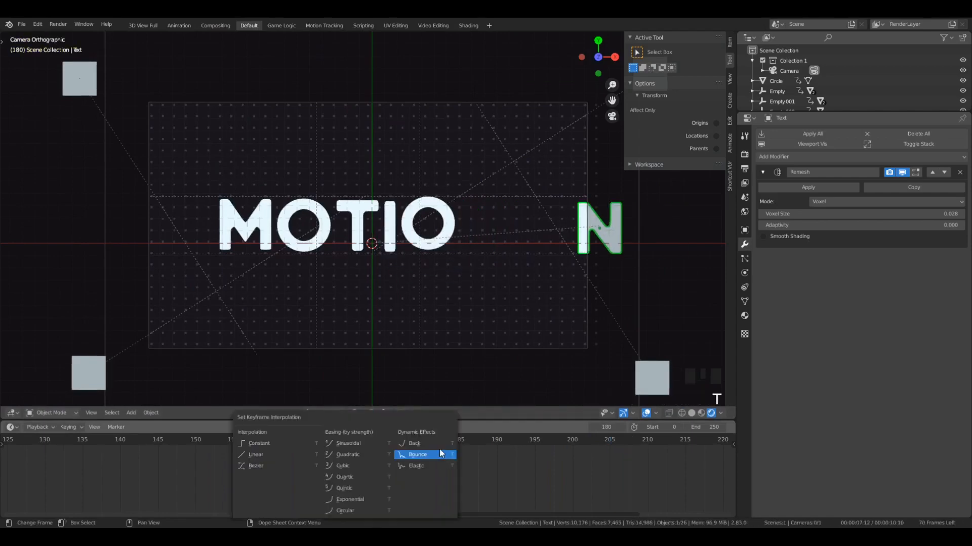
{"action": "left_click", "coordinate": [434, 443]}
{"action": "left_click", "coordinate": [359, 441]}
{"action": "key", "text": "space"}
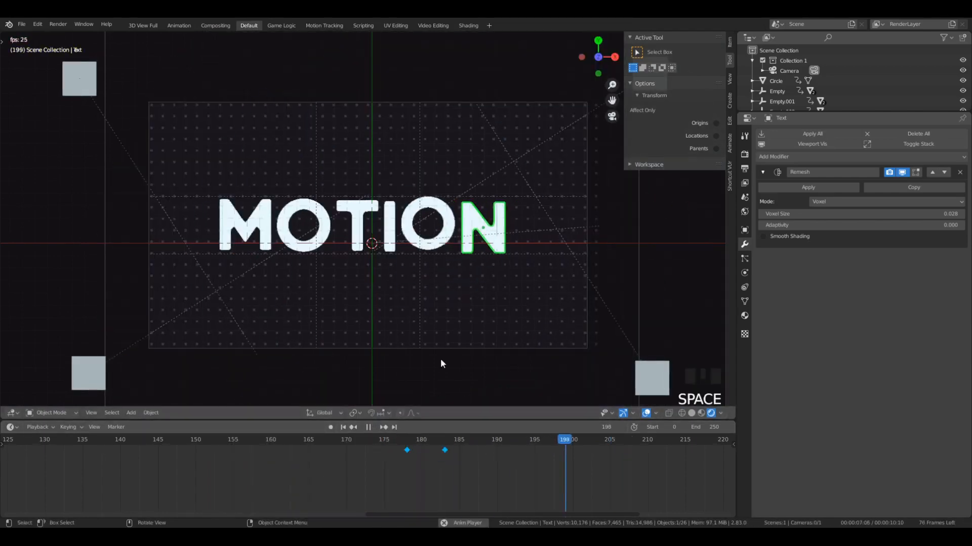
{"action": "left_click", "coordinate": [400, 450]}
{"action": "left_click", "coordinate": [370, 441]}
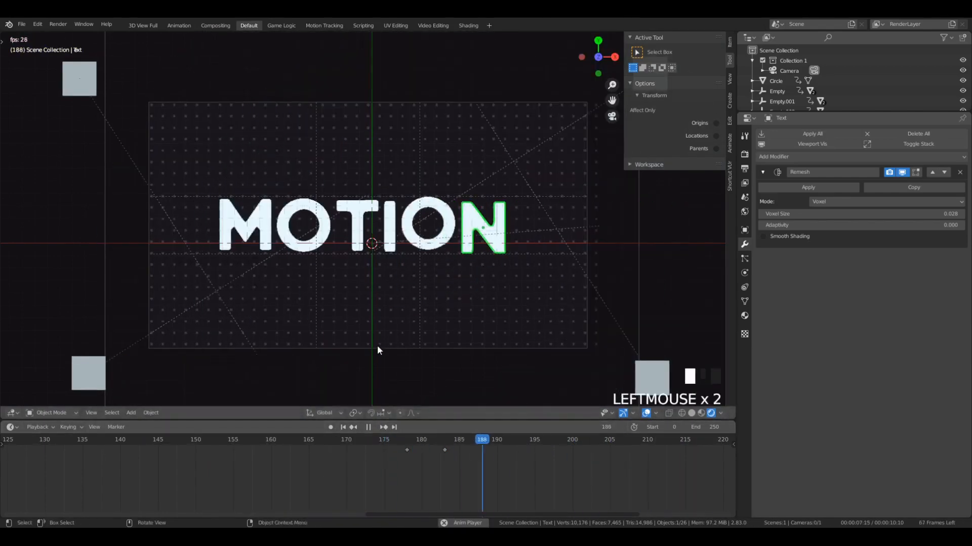
{"action": "key", "text": "space"}
- Add a cube empty, move it straight down below the MOTION letters, and scale it up to about 1.68
{"action": "middle_click_drag", "start_coordinate": [372, 322], "coordinate": [303, 336]}
{"action": "left_click", "coordinate": [281, 263]}
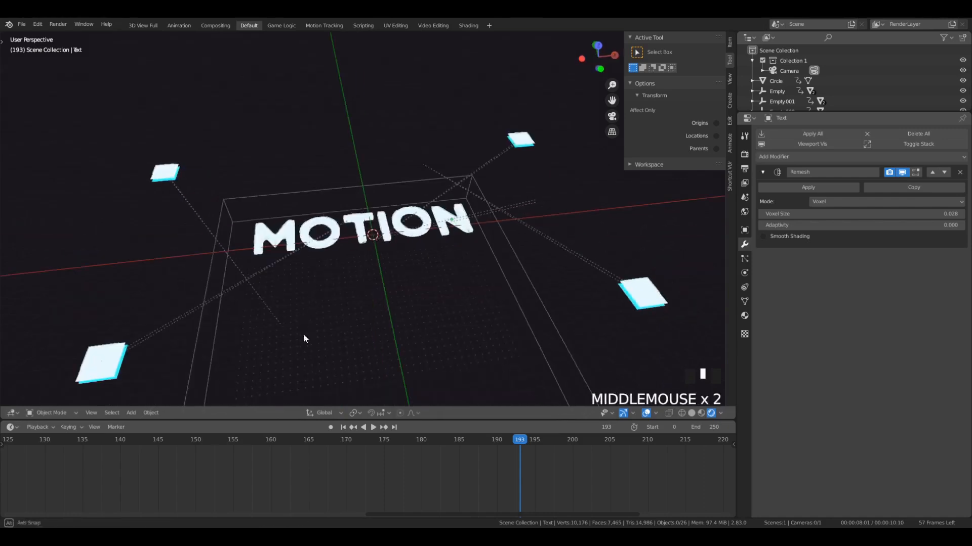
{"action": "left_click", "coordinate": [274, 218]}
{"action": "middle_click_drag", "start_coordinate": [274, 218], "coordinate": [295, 178]}
{"action": "key", "text": "shift+a"}
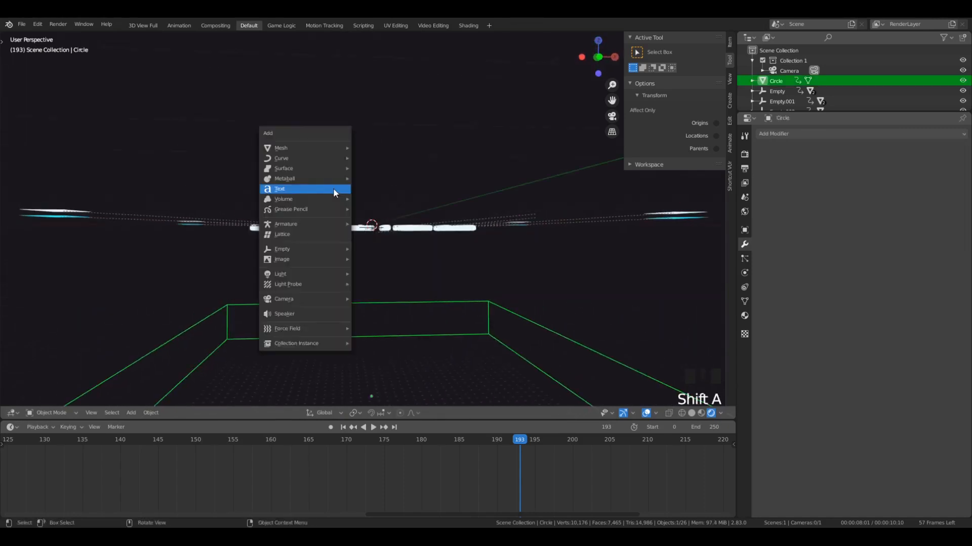
{"action": "mouse_move", "coordinate": [321, 249]}
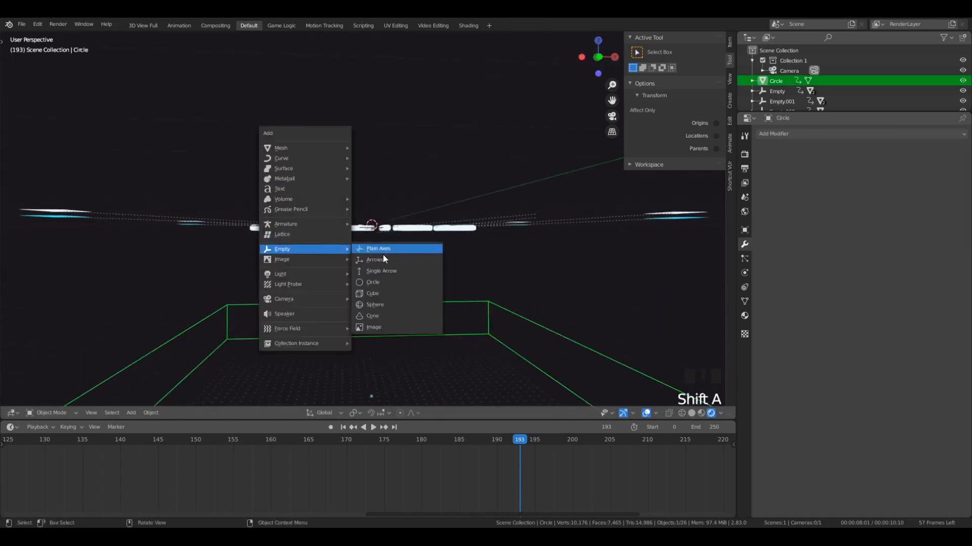
{"action": "left_click", "coordinate": [375, 294]}
{"action": "middle_click_drag", "start_coordinate": [376, 294], "coordinate": [396, 208]}
{"action": "key", "text": "g"}
{"action": "left_click", "coordinate": [408, 252]}
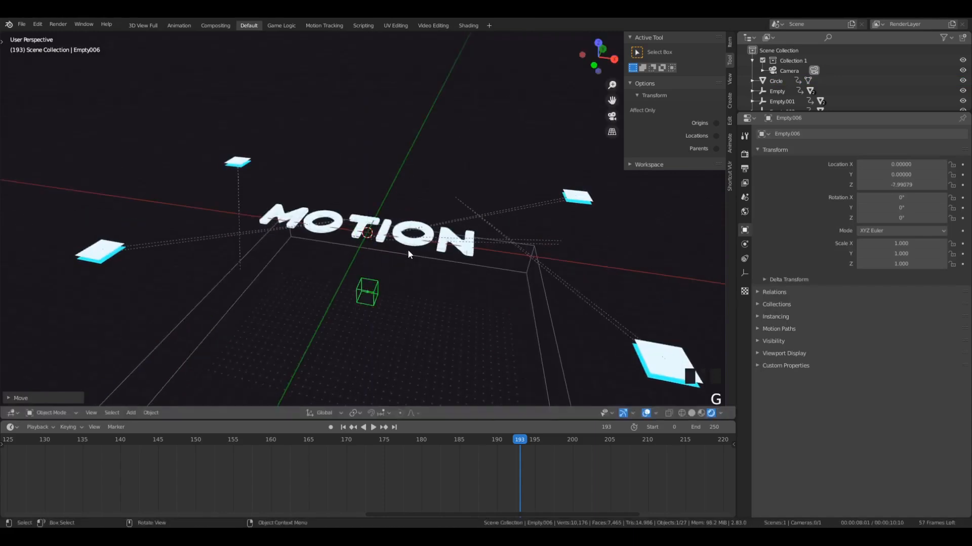
{"action": "key", "text": "s"}
{"action": "left_click", "coordinate": [469, 272]}
- In solid shading, select all six letters of MOTION and duplicate them straight down along Z, just below the originals
{"action": "mouse_move", "coordinate": [469, 272]}
{"action": "middle_mouse_down"}
{"action": "mouse_move", "coordinate": [467, 238]}
{"action": "mouse_move", "coordinate": [453, 250]}
{"action": "mouse_move", "coordinate": [423, 247]}
{"action": "mouse_move", "coordinate": [429, 257]}
{"action": "middle_mouse_up"}
{"action": "left_click", "coordinate": [464, 235]}
{"action": "left_click", "coordinate": [421, 244], "text": "shift"}
{"action": "left_click", "coordinate": [385, 240], "text": "shift"}
{"action": "key", "text": "z"}
{"action": "left_click", "coordinate": [450, 247]}
{"action": "scroll", "coordinate": [375, 229], "scroll_direction": "up", "scroll_amount": 10}
{"action": "scroll", "coordinate": [375, 228], "scroll_direction": "down", "scroll_amount": 5}
{"action": "left_click", "coordinate": [347, 227], "text": "shift"}
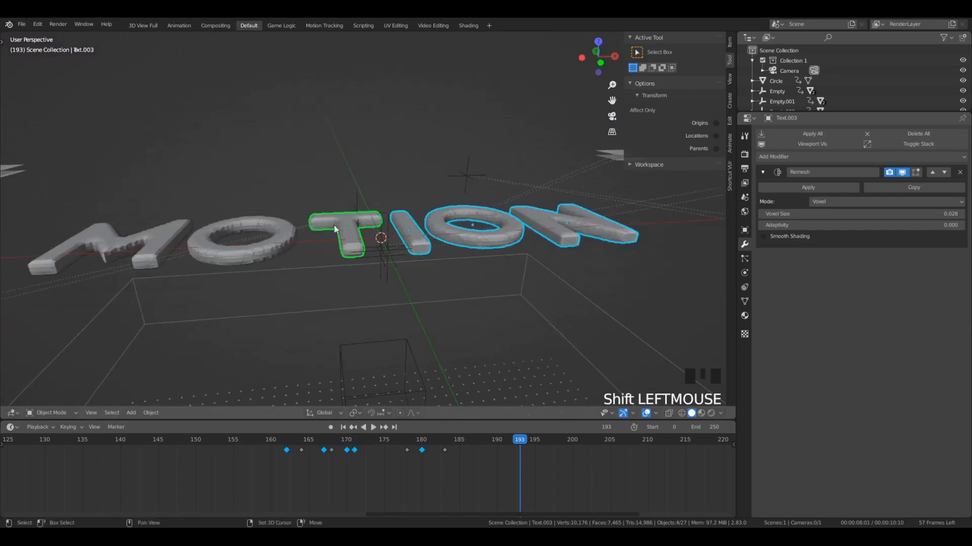
{"action": "left_click", "coordinate": [258, 218], "text": "shift"}
{"action": "left_click", "coordinate": [127, 236], "text": "shift"}
{"action": "scroll", "coordinate": [572, 226], "scroll_direction": "down", "scroll_amount": 4}
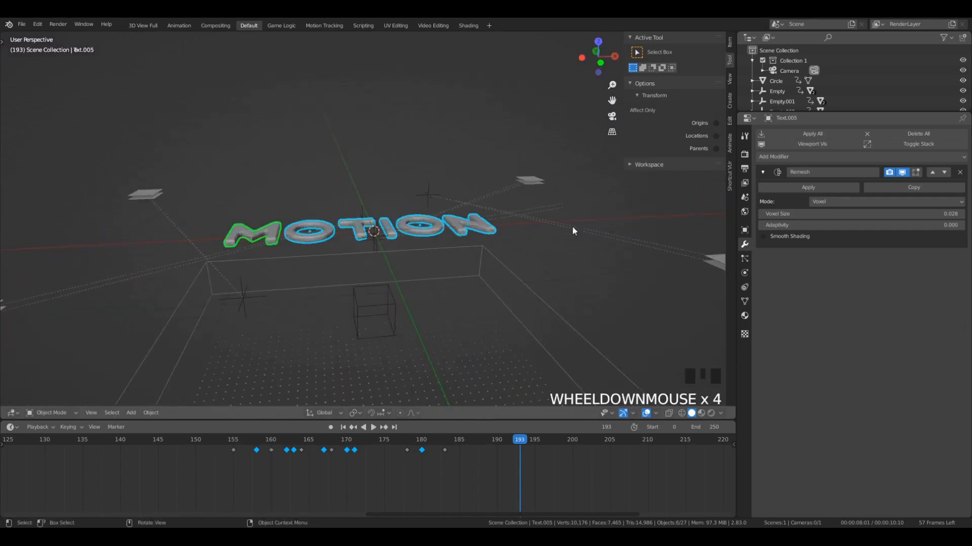
{"action": "middle_click_drag", "start_coordinate": [572, 225], "coordinate": [602, 262]}
{"action": "scroll", "coordinate": [491, 290], "scroll_direction": "up", "scroll_amount": 3}
{"action": "middle_click_drag", "start_coordinate": [491, 290], "coordinate": [489, 219]}
{"action": "key", "text": "shift+d"}
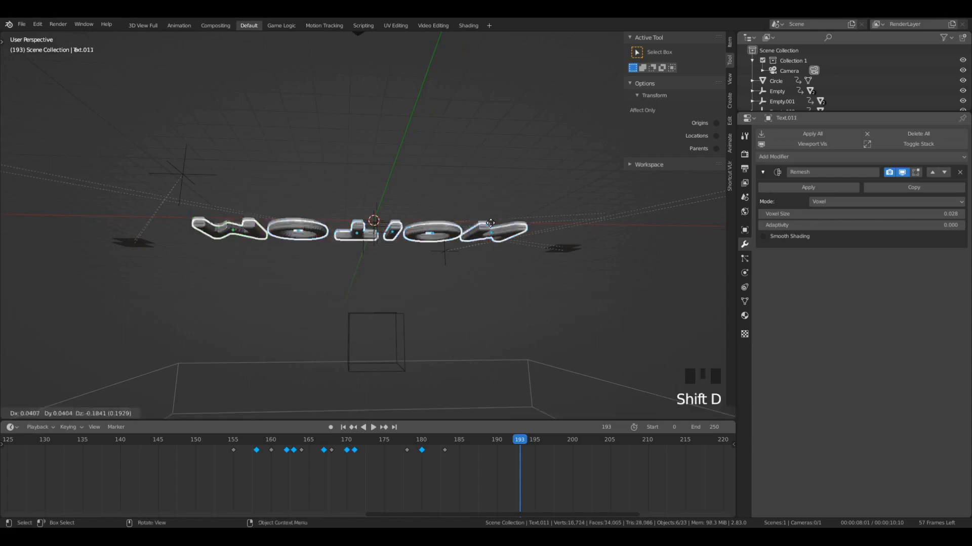
{"action": "key", "text": "z"}
{"action": "left_click", "coordinate": [499, 250]}
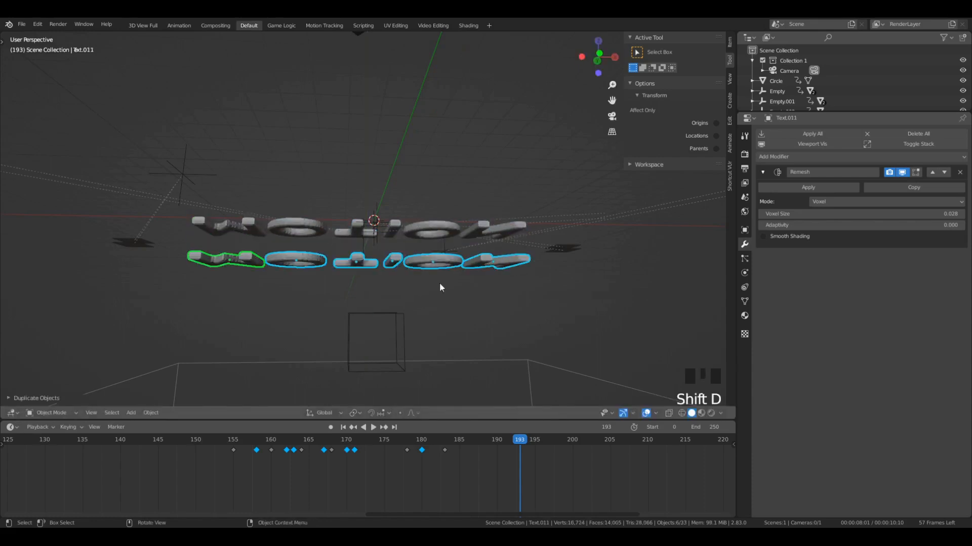
- Parent the six duplicated letters to the cube empty
{"action": "middle_click_drag", "start_coordinate": [440, 282], "coordinate": [396, 320]}
{"action": "middle_click_drag", "start_coordinate": [396, 286], "coordinate": [425, 269]}
{"action": "scroll", "coordinate": [402, 305], "scroll_direction": "down", "scroll_amount": 1}
{"action": "left_click", "coordinate": [402, 299], "text": "shift"}
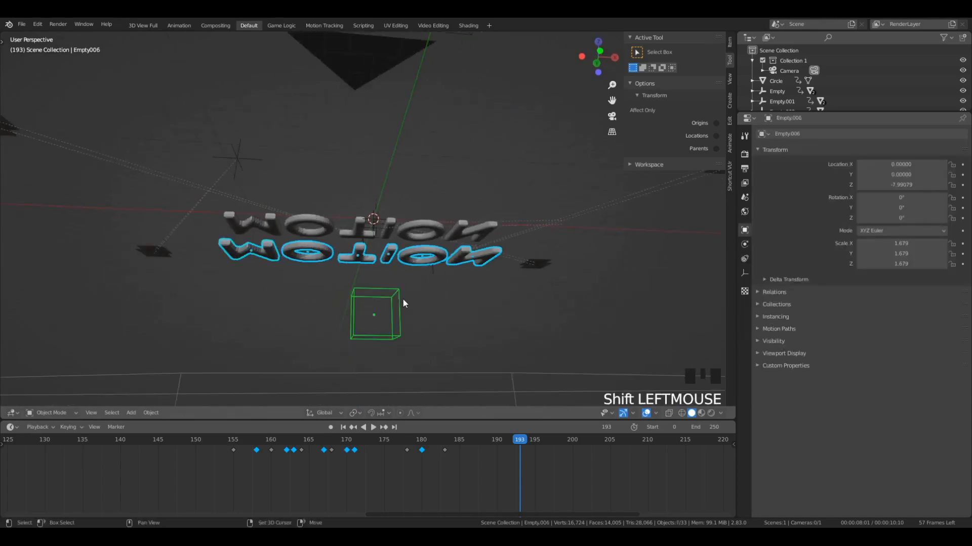
{"action": "mouse_move", "coordinate": [403, 300]}
{"action": "middle_mouse_down"}
{"action": "mouse_move", "coordinate": [310, 321]}
{"action": "mouse_move", "coordinate": [377, 321]}
{"action": "mouse_move", "coordinate": [362, 250]}
{"action": "mouse_move", "coordinate": [390, 303]}
{"action": "middle_mouse_up"}
{"action": "key", "text": "ctrl+p"}
{"action": "left_click", "coordinate": [362, 249]}
- Select only the cube empty and lower it slightly together with its duplicated letters
{"action": "left_click", "coordinate": [390, 303]}
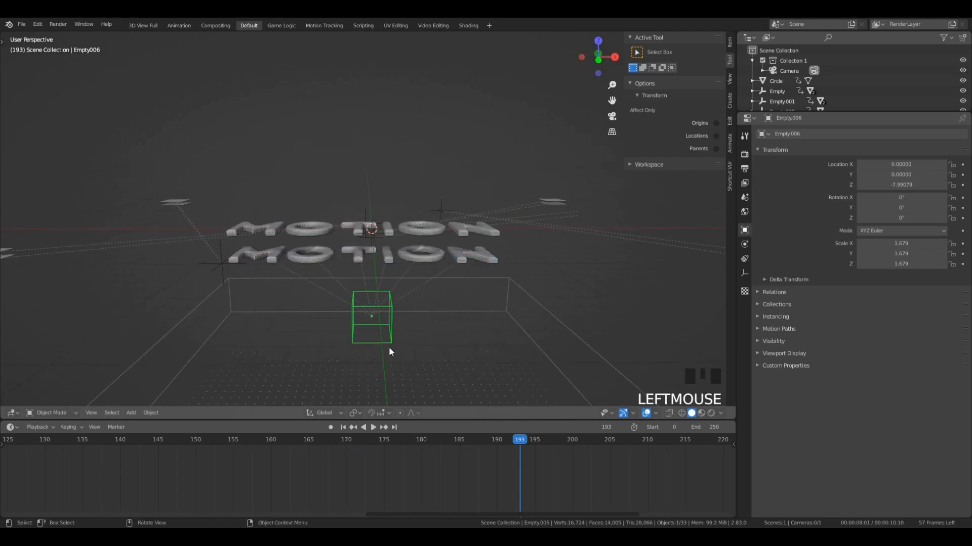
{"action": "key", "text": "g"}
{"action": "key", "text": "g"}
{"action": "left_click", "coordinate": [466, 311]}
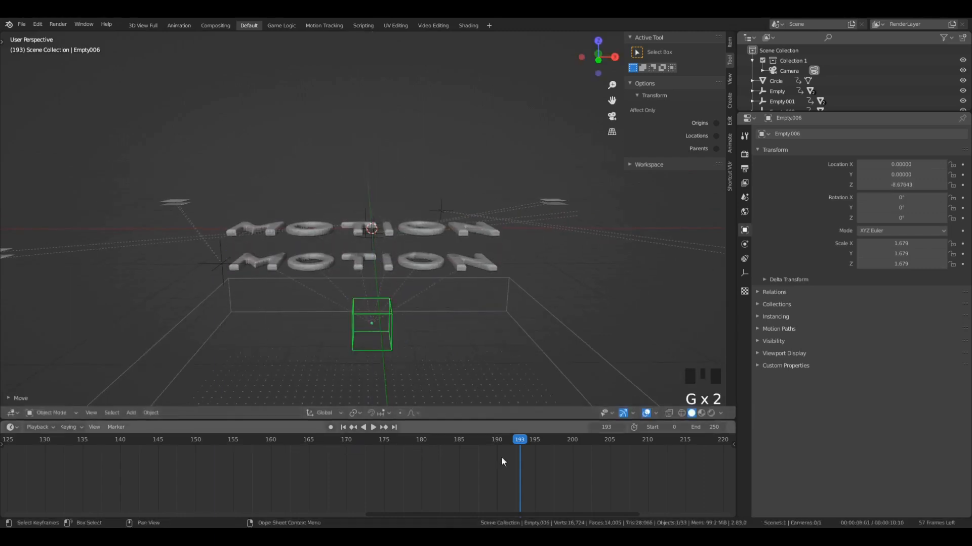
- Go to frame 182 and select all six duplicated letters in the lower layer
{"action": "left_click_drag", "start_coordinate": [520, 439], "coordinate": [439, 424]}
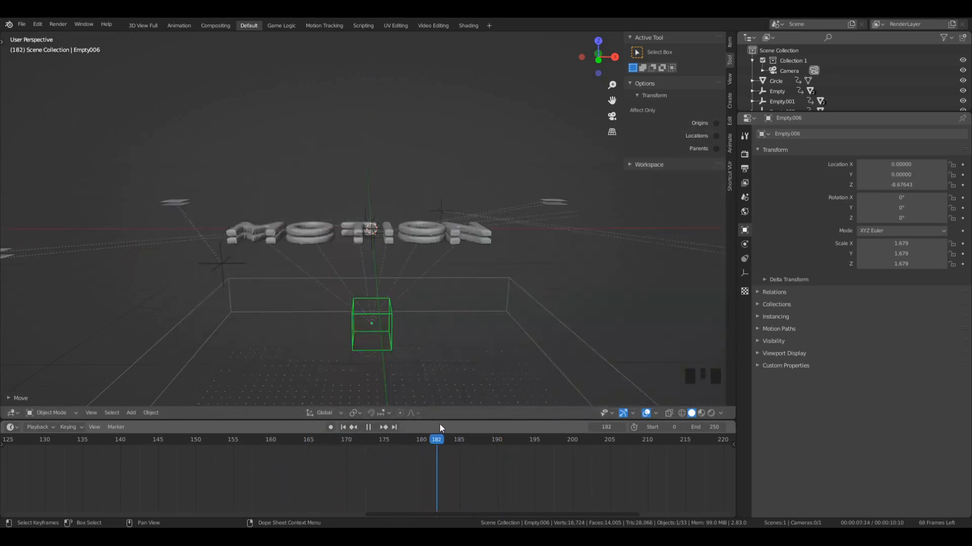
{"action": "left_click", "coordinate": [461, 241]}
{"action": "left_click", "coordinate": [394, 244], "text": "shift"}
{"action": "left_click", "coordinate": [385, 241], "text": "shift"}
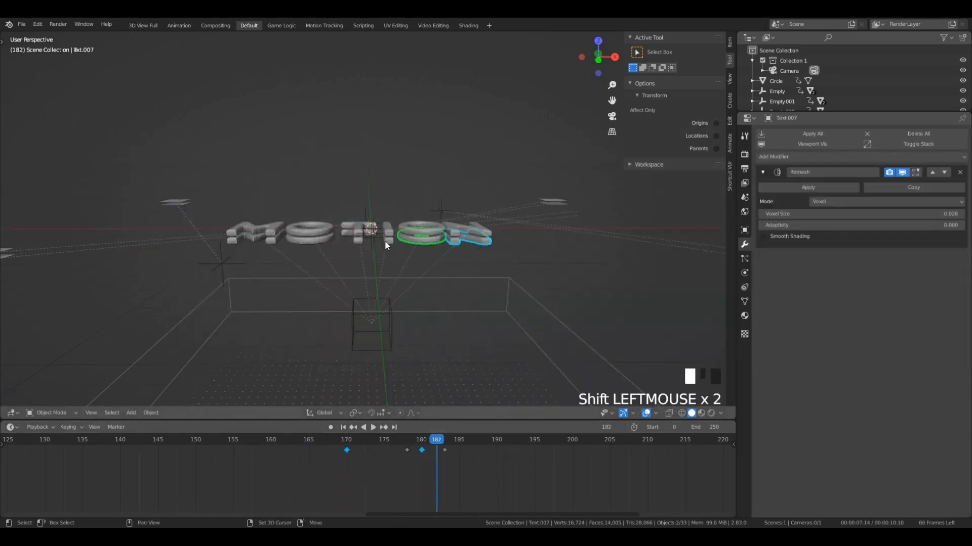
{"action": "left_click", "coordinate": [355, 241], "text": "shift"}
{"action": "key", "text": "ctrl+z"}
{"action": "left_click", "coordinate": [320, 238], "text": "shift"}
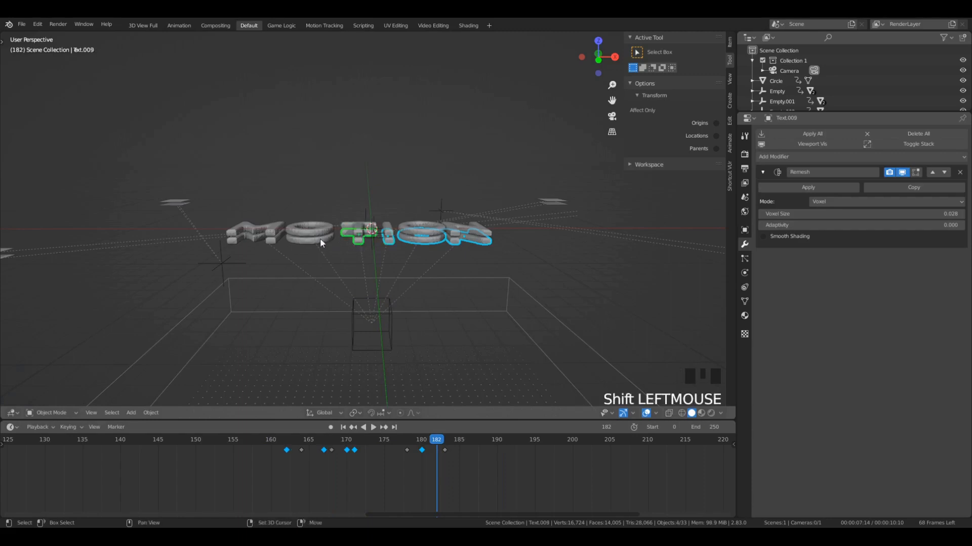
{"action": "left_click", "coordinate": [248, 243], "text": "shift"}
{"action": "left_click", "coordinate": [268, 244], "text": "shift"}
- Select all keyframes of the duplicated letters and shift them 3 frames later
{"action": "key", "text": "a"}
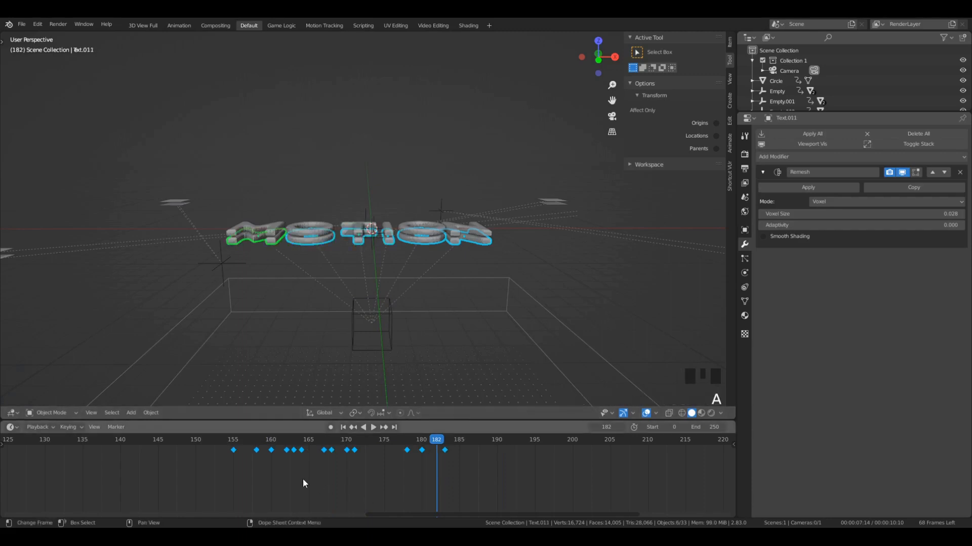
{"action": "scroll", "coordinate": [168, 469], "scroll_direction": "up", "scroll_amount": 5}
{"action": "scroll", "coordinate": [338, 491], "scroll_direction": "down", "scroll_amount": 6}
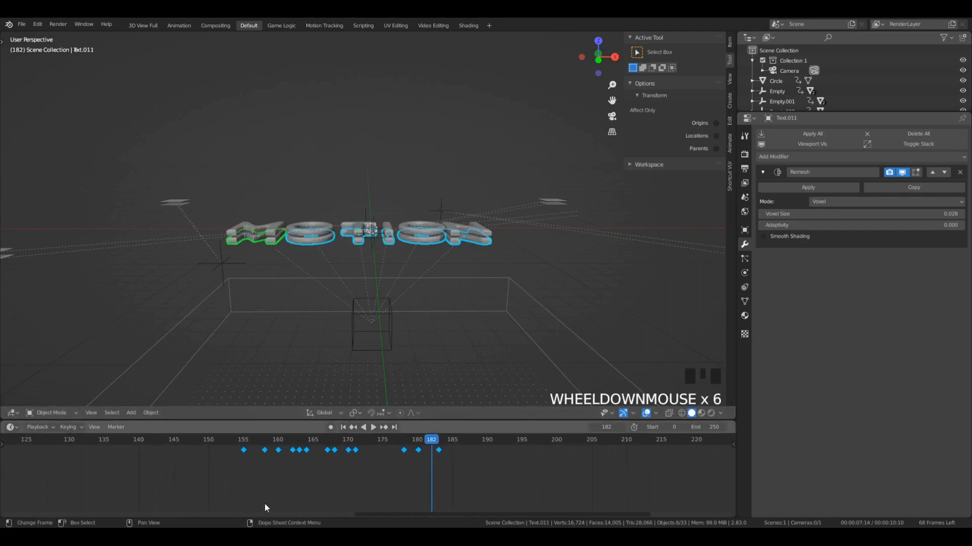
{"action": "key", "text": "a"}
{"action": "key", "text": "a"}
{"action": "key", "text": "a"}
{"action": "left_click", "coordinate": [280, 450]}
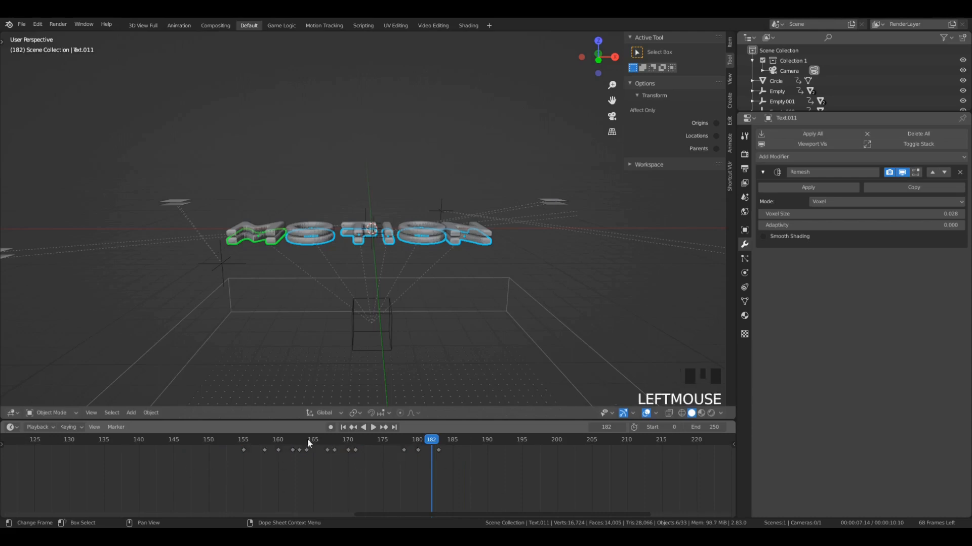
{"action": "key", "text": "a"}
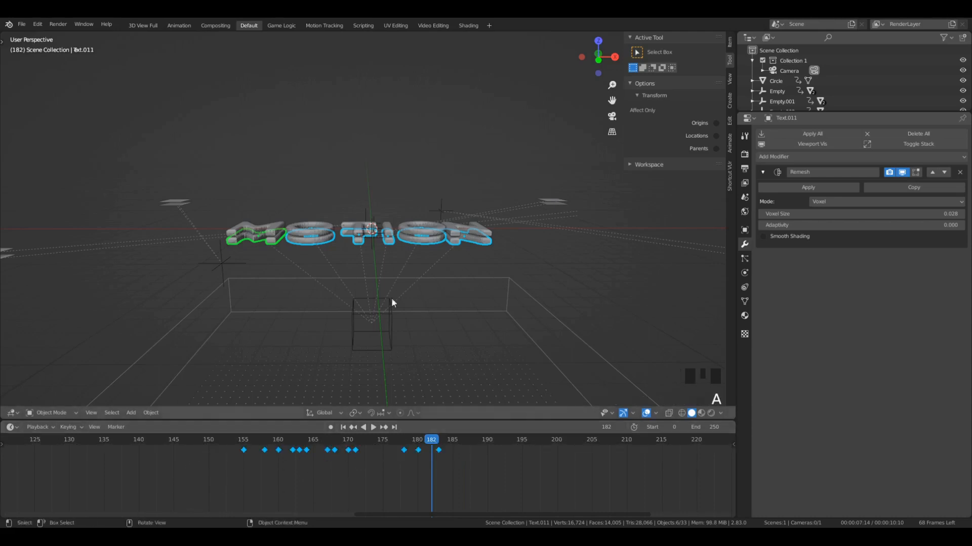
{"action": "scroll", "coordinate": [477, 267], "scroll_direction": "up", "scroll_amount": 3}
{"action": "scroll", "coordinate": [477, 264], "scroll_direction": "down", "scroll_amount": 3}
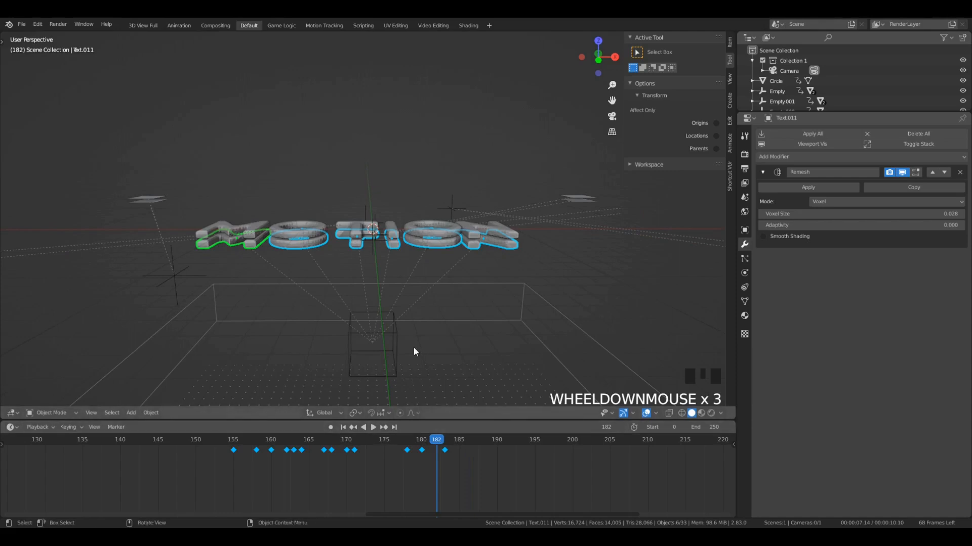
{"action": "key", "text": "g"}
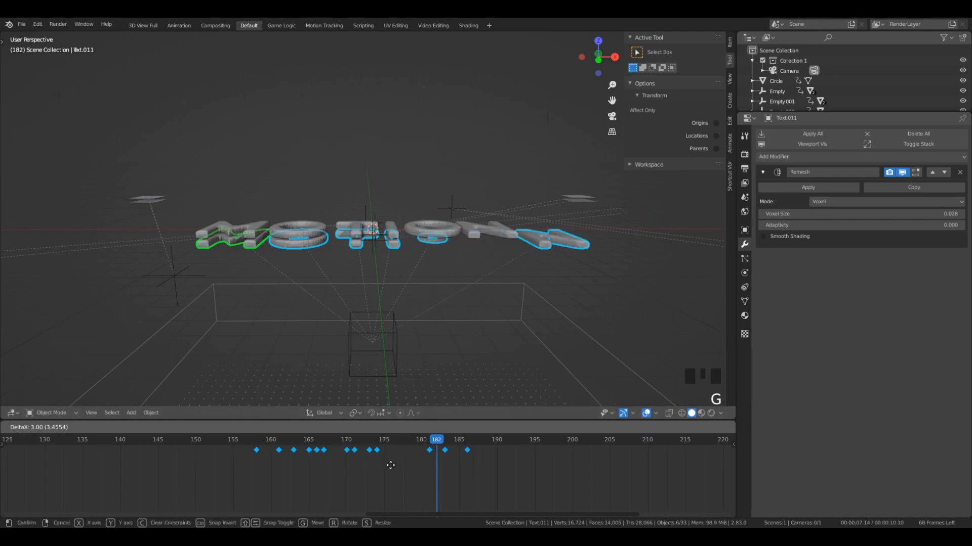
{"action": "left_click", "coordinate": [390, 466]}
- Scrub through and play back the two letter layers in the camera view to check the offset
{"action": "left_click", "coordinate": [323, 445]}
{"action": "left_click_drag", "start_coordinate": [322, 445], "coordinate": [364, 450]}
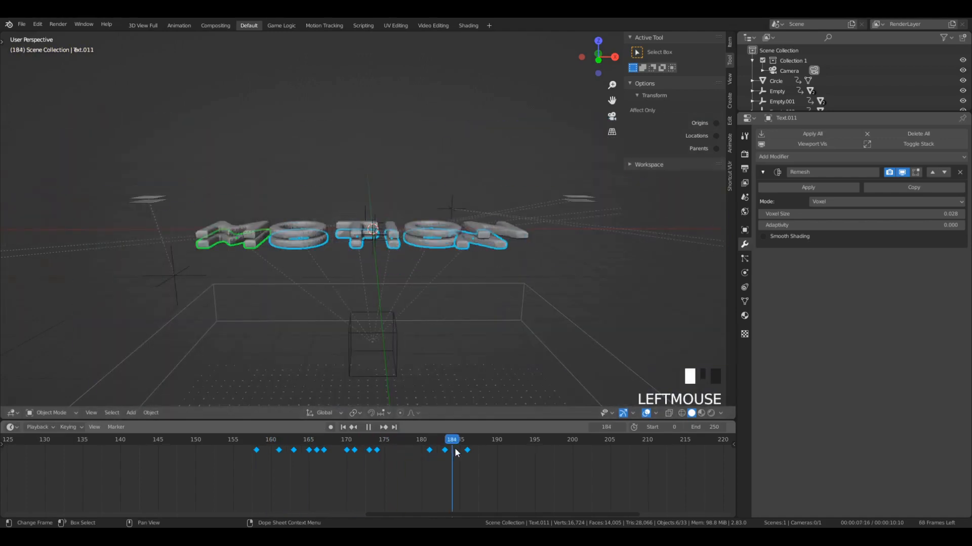
{"action": "key", "text": "Escape"}
{"action": "key", "text": "KP_0"}
{"action": "key", "text": "space"}
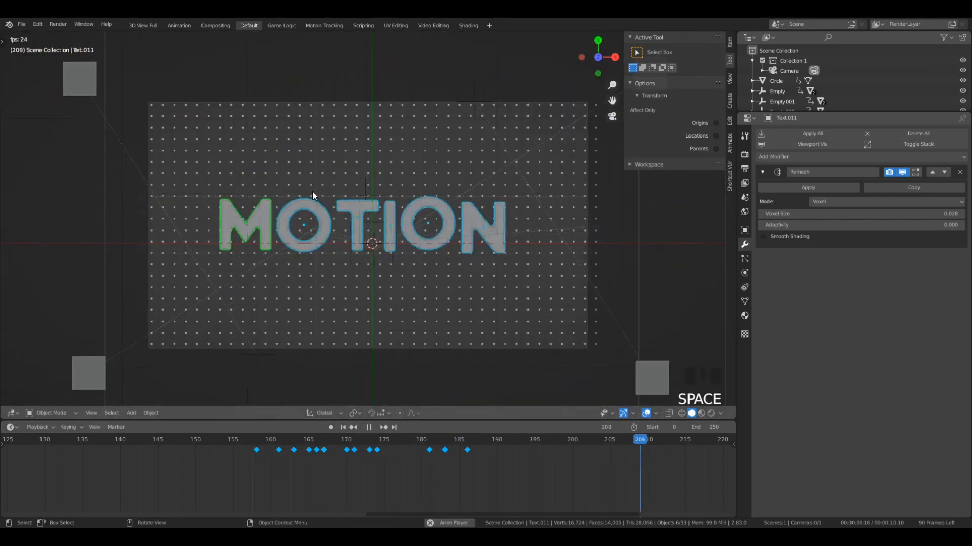
{"action": "left_click", "coordinate": [245, 439]}
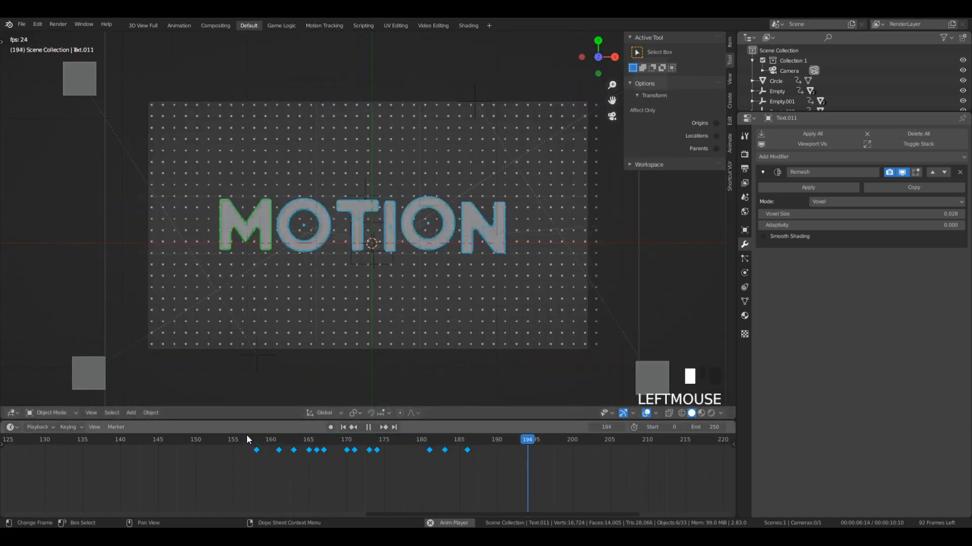
{"action": "left_click", "coordinate": [244, 439]}
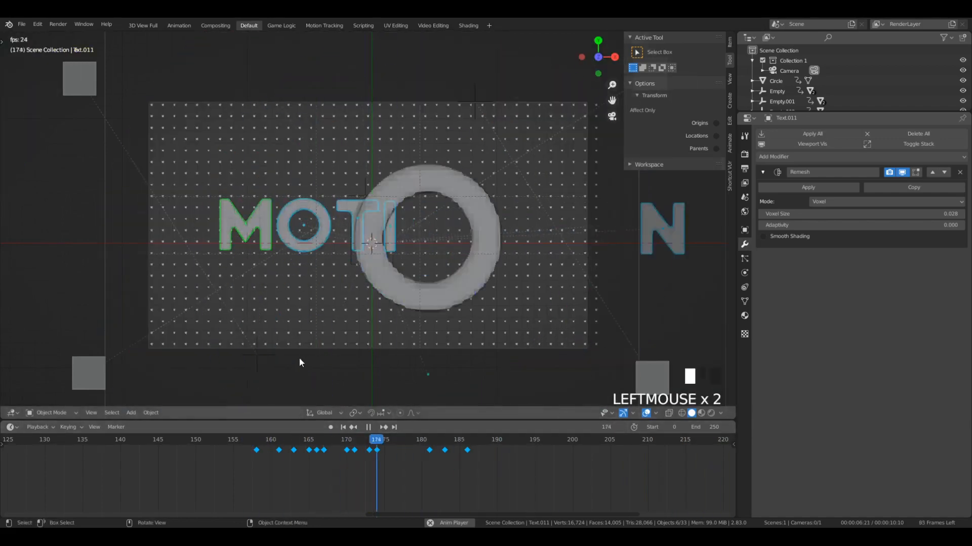
{"action": "key", "text": "space"}
- Try the deepblue material on the duplicated M, and assign the cyan material to it instead
{"action": "middle_click_drag", "start_coordinate": [332, 345], "coordinate": [347, 325]}
{"action": "scroll", "coordinate": [453, 285], "scroll_direction": "up", "scroll_amount": 5}
{"action": "middle_click_drag", "start_coordinate": [454, 285], "coordinate": [422, 220]}
{"action": "left_click", "coordinate": [744, 316]}
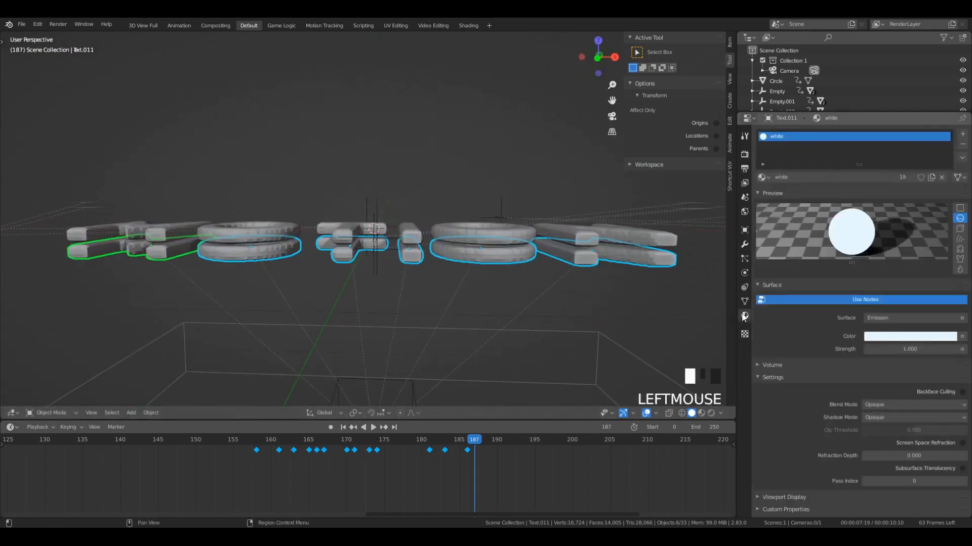
{"action": "left_click", "coordinate": [762, 178]}
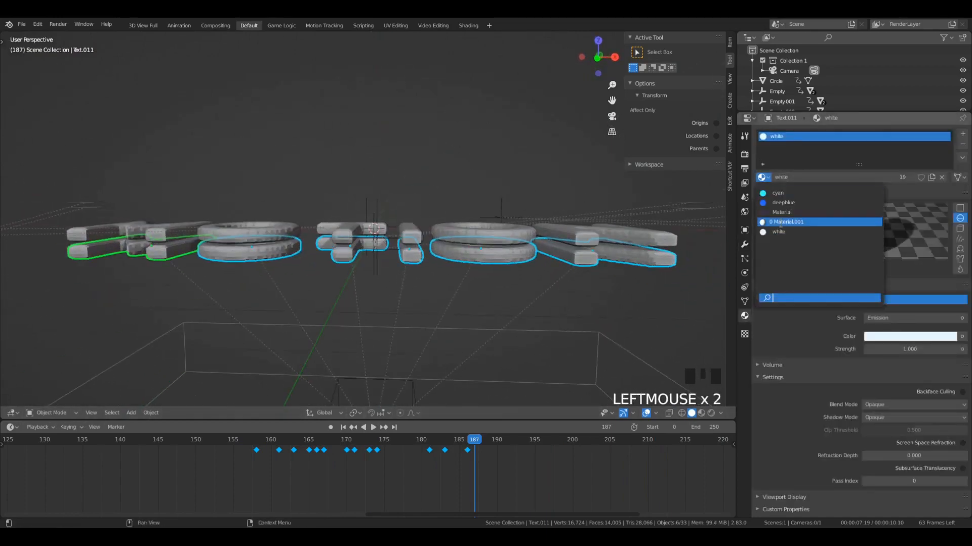
{"action": "left_click", "coordinate": [789, 205]}
{"action": "left_click", "coordinate": [763, 177]}
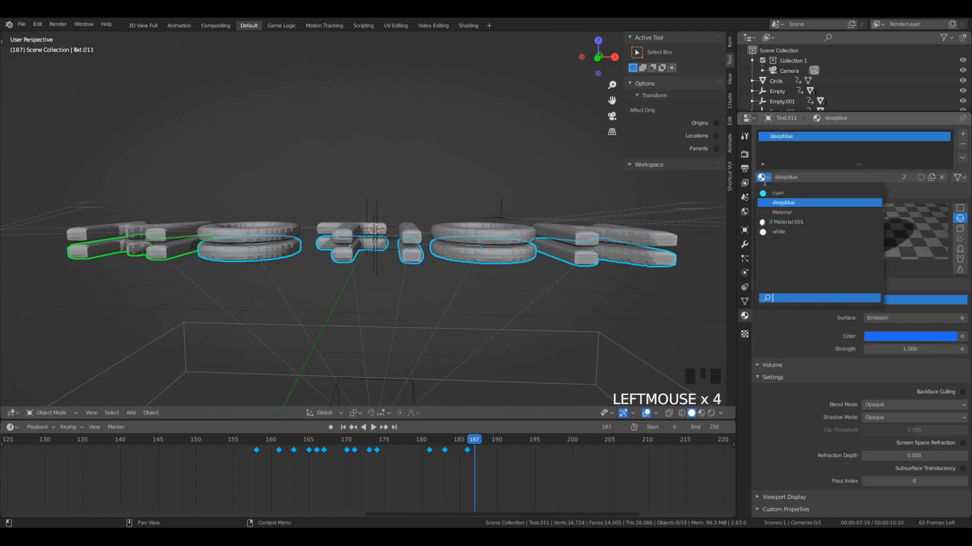
{"action": "left_click", "coordinate": [787, 195]}
- Preview the duplicated letters' materials in rendered shading and return to solid shading
{"action": "middle_click_drag", "start_coordinate": [354, 233], "coordinate": [278, 179]}
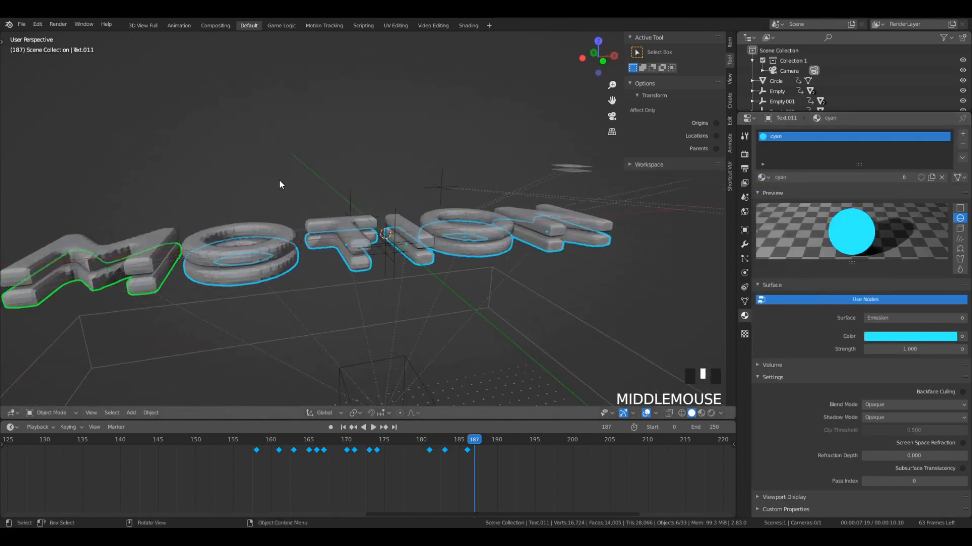
{"action": "key", "text": "ctrl+l"}
{"action": "mouse_move", "coordinate": [279, 180]}
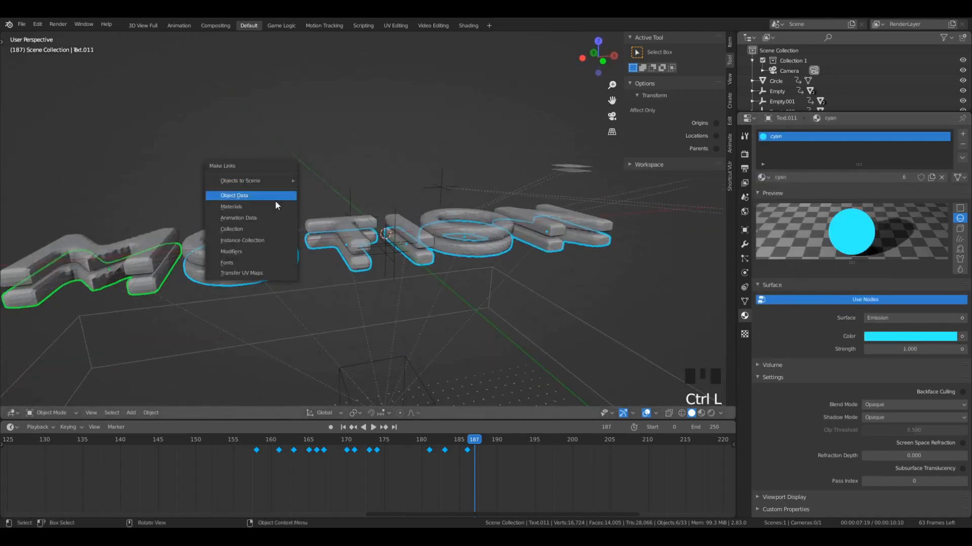
{"action": "key", "text": "z"}
{"action": "left_click", "coordinate": [372, 56]}
{"action": "middle_click_drag", "start_coordinate": [83, 298], "coordinate": [54, 276]}
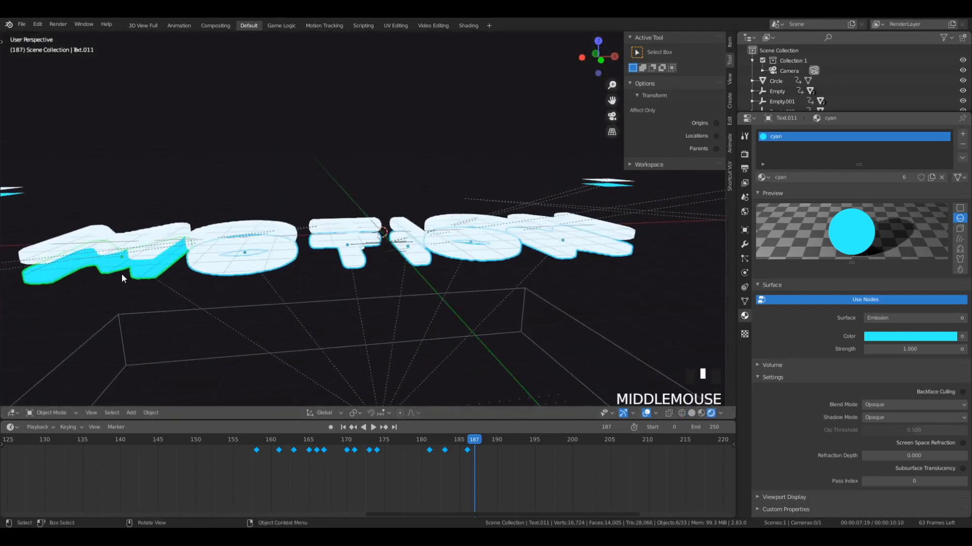
{"action": "key", "text": "z"}
{"action": "left_click", "coordinate": [253, 328]}
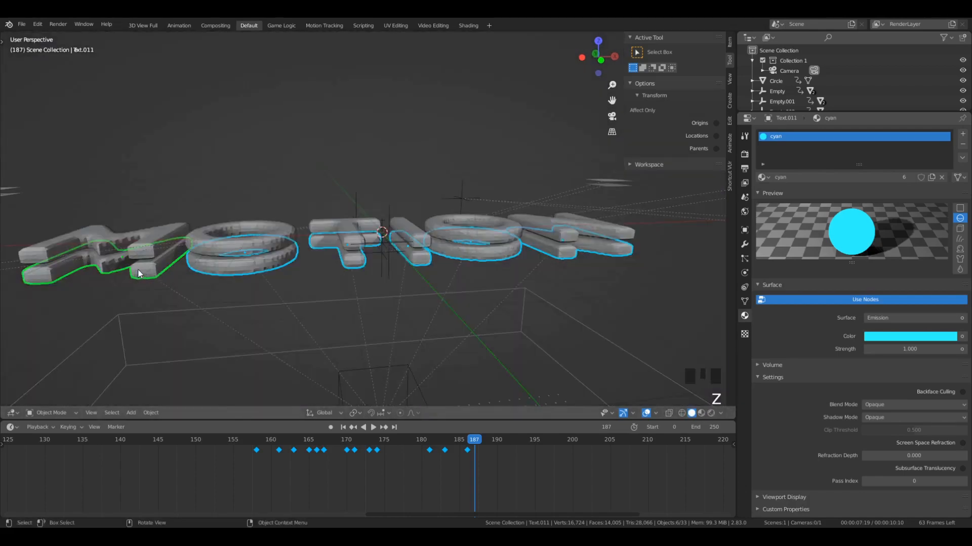
{"action": "key", "text": "z"}
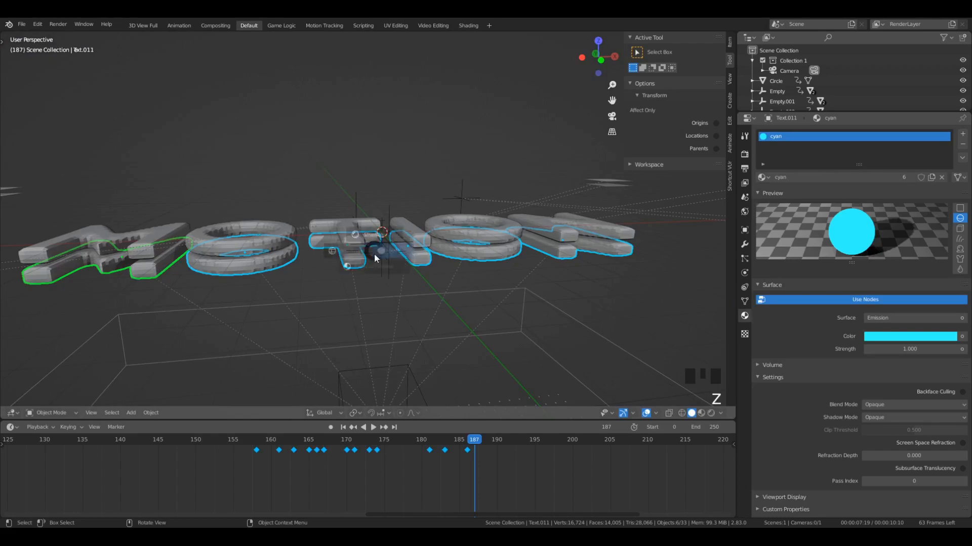
{"action": "left_click", "coordinate": [374, 200]}
{"action": "key", "text": "z"}
{"action": "left_click", "coordinate": [483, 320]}
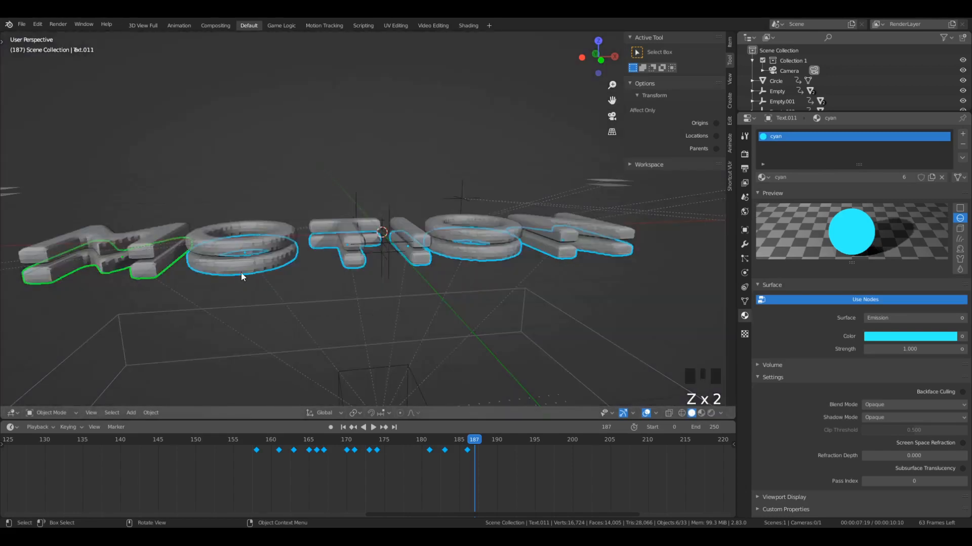
- Link the cyan material from the duplicated M to the other five duplicated letters
{"action": "middle_click_drag", "start_coordinate": [241, 272], "coordinate": [275, 219]}
{"action": "key", "text": "ctrl+l"}
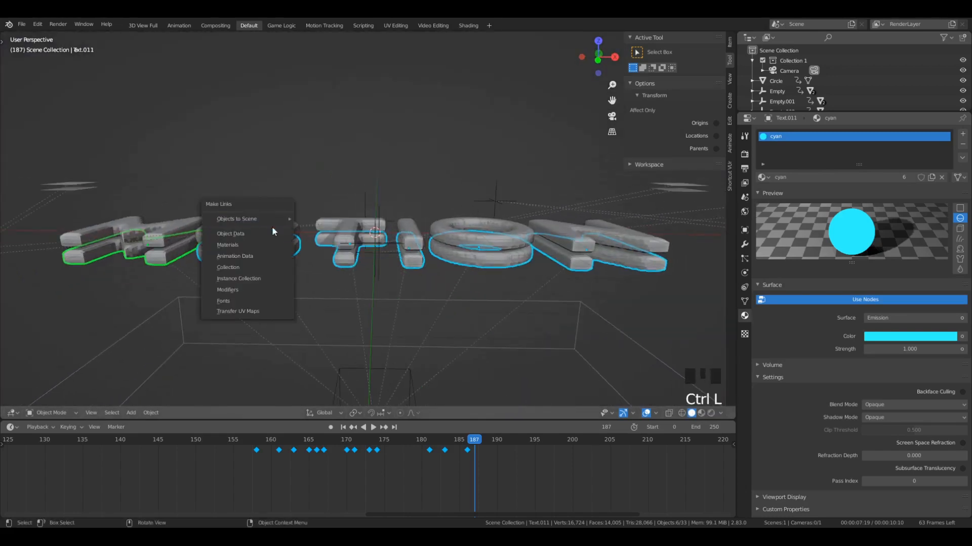
{"action": "left_click", "coordinate": [253, 246]}
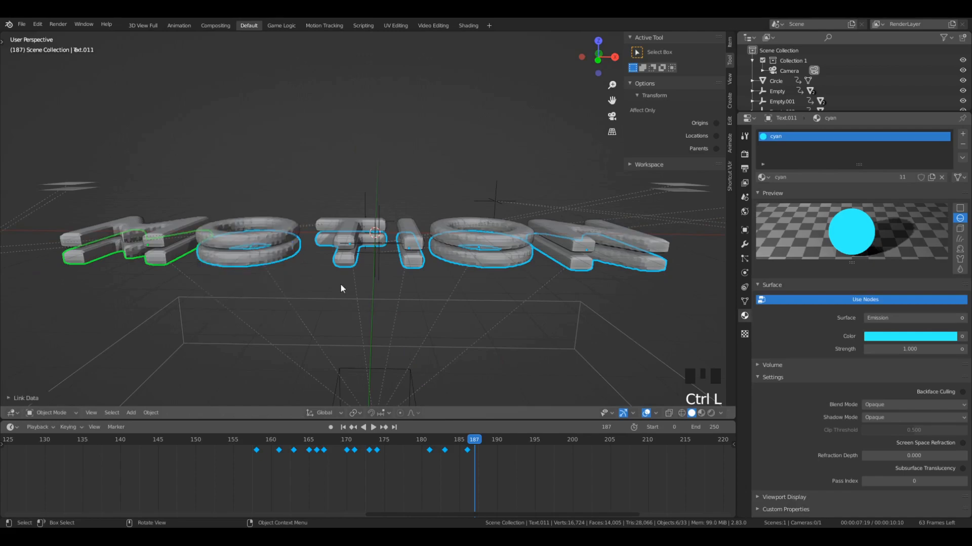
- Show the scene in rendered shading and play the MOTION letter animation in the camera view from about frame 155
{"action": "key", "text": "z"}
{"action": "left_click", "coordinate": [326, 201]}
{"action": "middle_click_drag", "start_coordinate": [327, 202], "coordinate": [340, 269]}
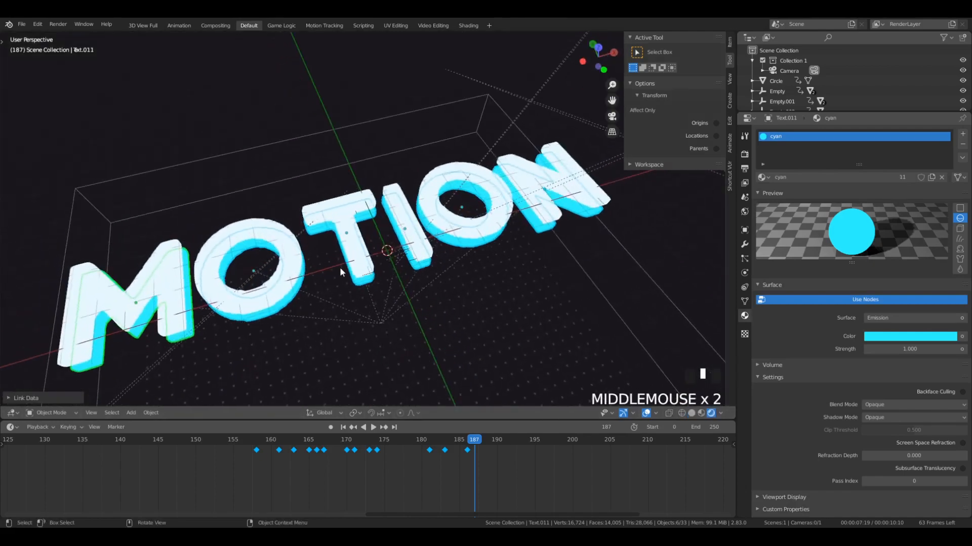
{"action": "key", "text": "KP_0"}
{"action": "key", "text": "space"}
{"action": "left_click", "coordinate": [234, 436]}
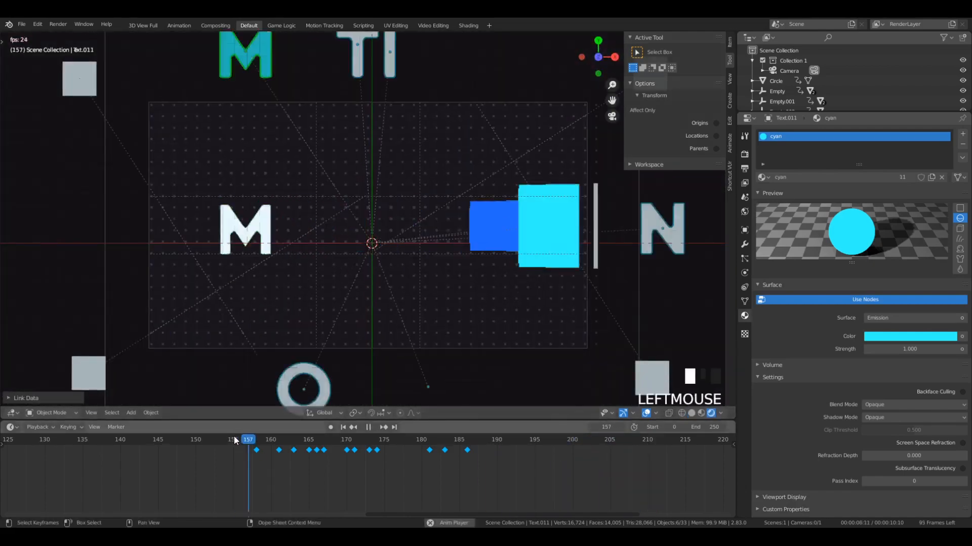
{"action": "left_click", "coordinate": [233, 440]}
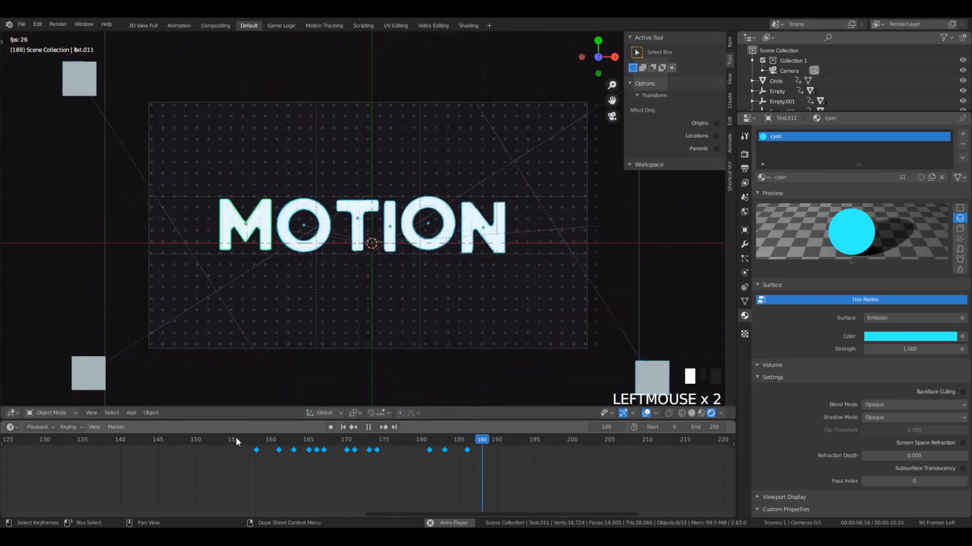
- Inspect the white and cyan letter layers from several angles and replay their entrance through the camera
{"action": "middle_click_drag", "start_coordinate": [303, 314], "coordinate": [538, 259]}
{"action": "scroll", "coordinate": [539, 259], "scroll_direction": "down", "scroll_amount": 2}
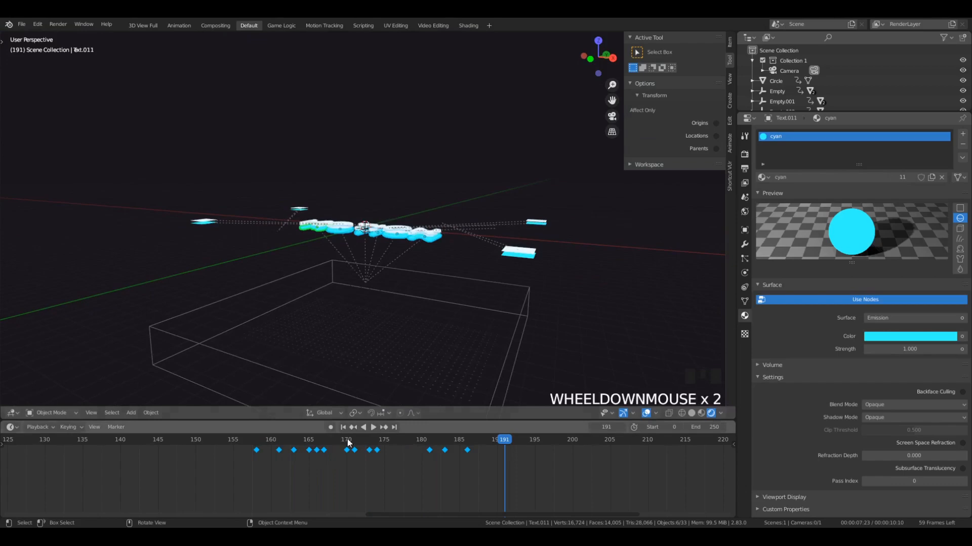
{"action": "left_click", "coordinate": [268, 444]}
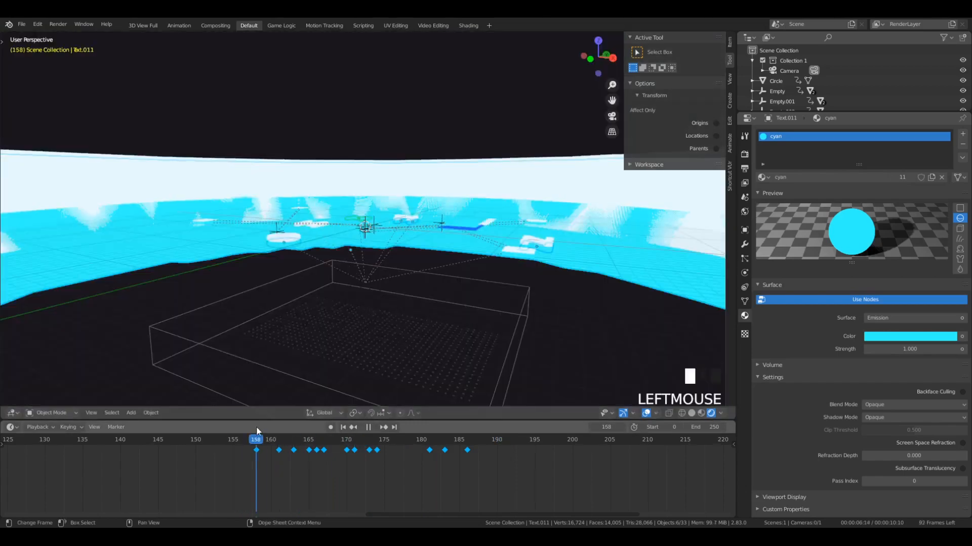
{"action": "middle_click_drag", "start_coordinate": [283, 354], "coordinate": [320, 293]}
{"action": "key", "text": "KP_0"}
{"action": "key", "text": "space"}
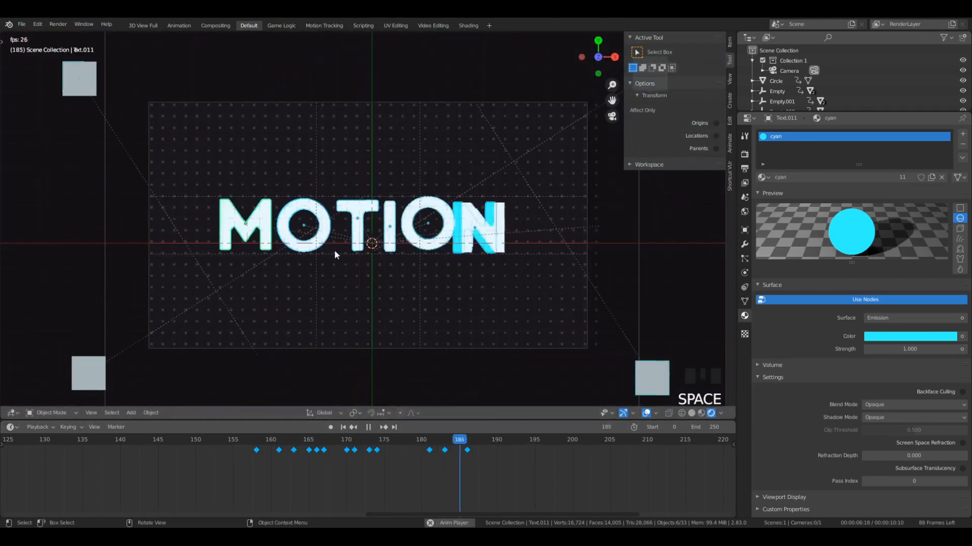
{"action": "middle_click_drag", "start_coordinate": [334, 250], "coordinate": [538, 293]}
{"action": "key", "text": "KP_0"}
{"action": "key", "text": "space"}
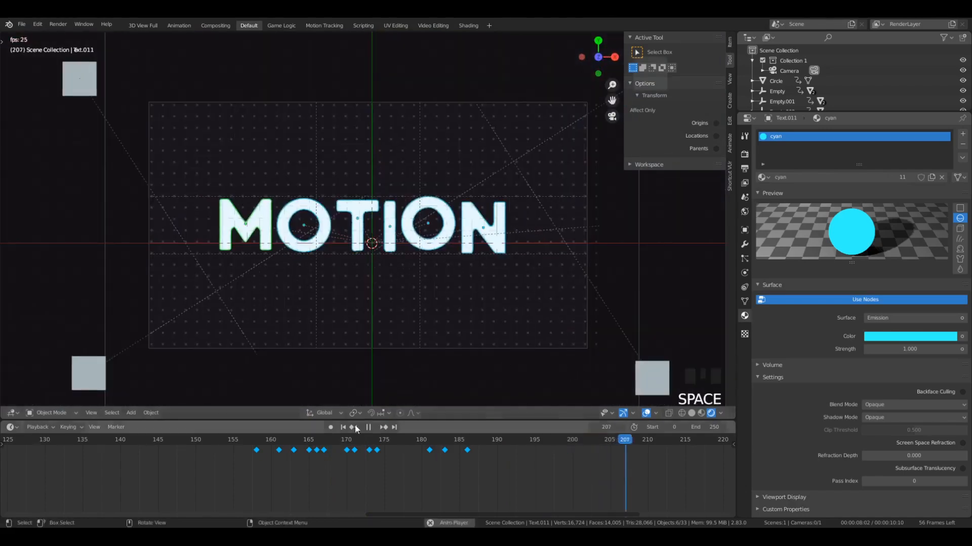
{"action": "left_click", "coordinate": [196, 441]}
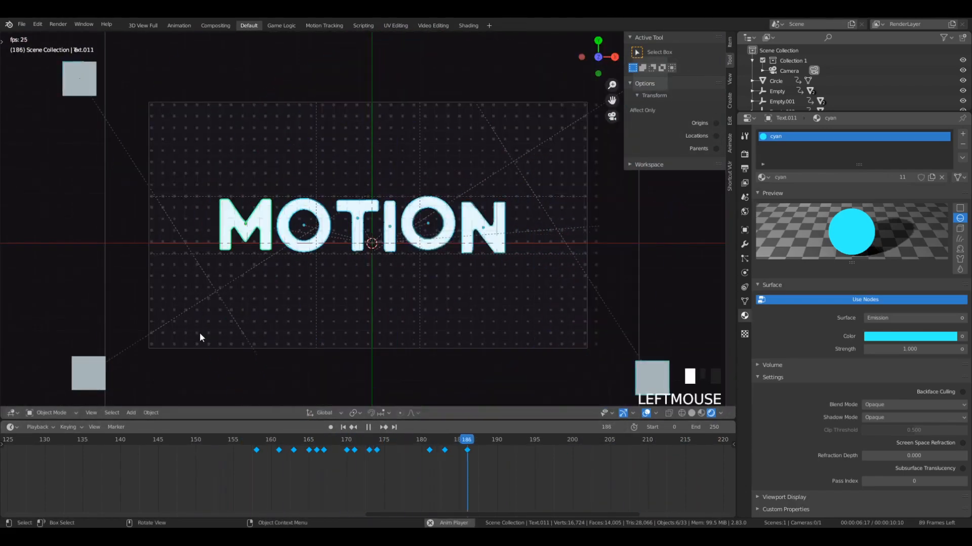
{"action": "key", "text": "space"}
{"action": "key", "text": "space"}
{"action": "key", "text": "space"}
{"action": "key", "text": "space"}
- Select the camera and insert location, rotation and scale keyframes on it at frames 195 and 185
{"action": "left_click_drag", "start_coordinate": [527, 442], "coordinate": [565, 442]}
{"action": "double_click", "coordinate": [557, 349]}
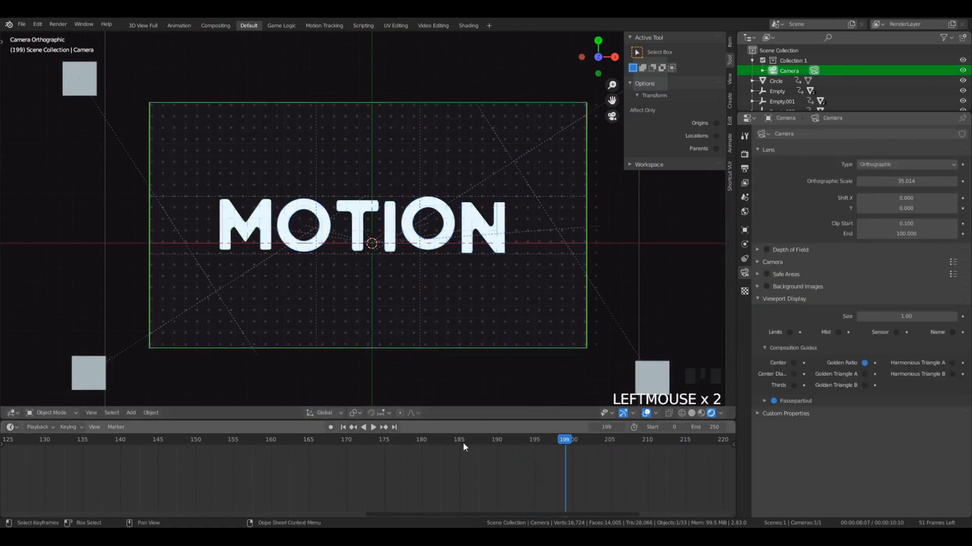
{"action": "scroll", "coordinate": [304, 272], "scroll_direction": "up", "scroll_amount": 3}
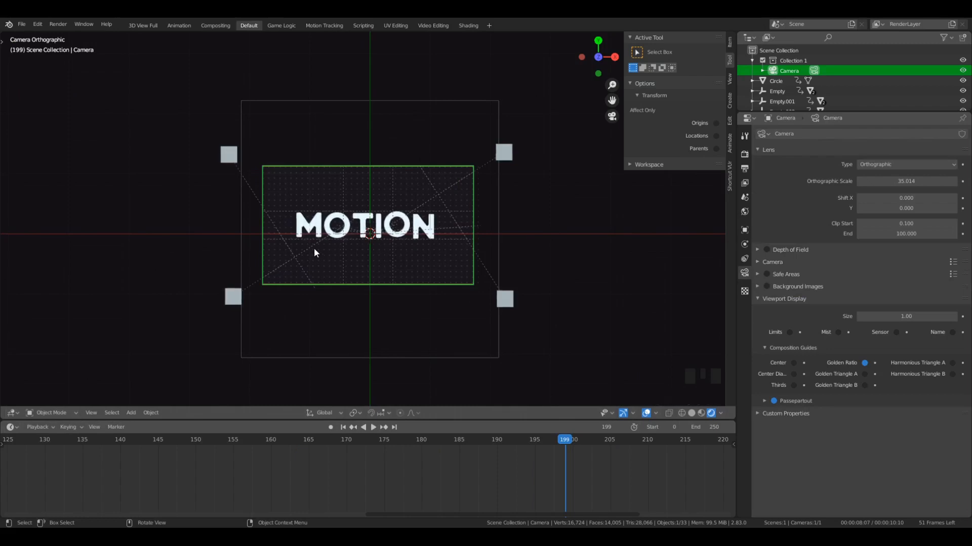
{"action": "left_click_drag", "start_coordinate": [565, 446], "coordinate": [497, 447]}
{"action": "key", "text": "space"}
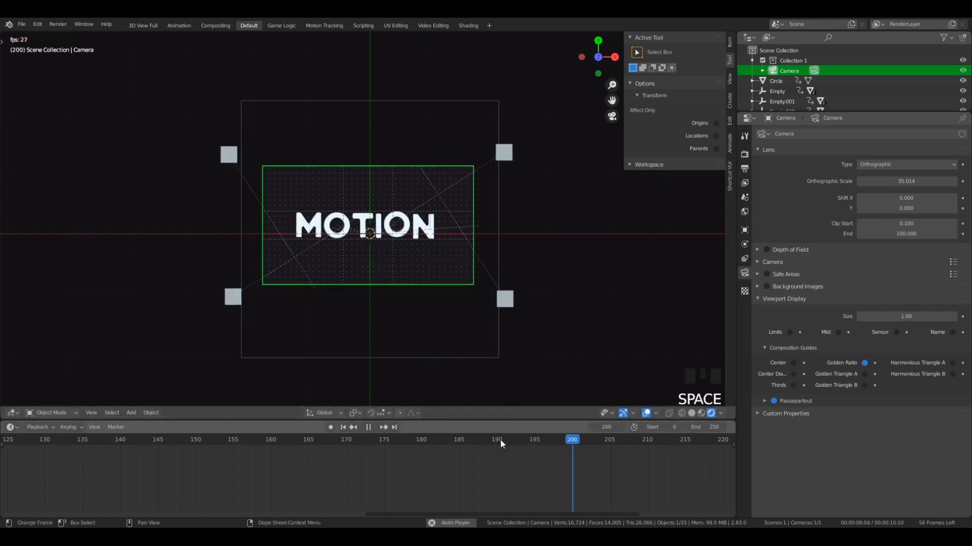
{"action": "key", "text": "space"}
{"action": "left_click", "coordinate": [536, 442]}
{"action": "key", "text": "i"}
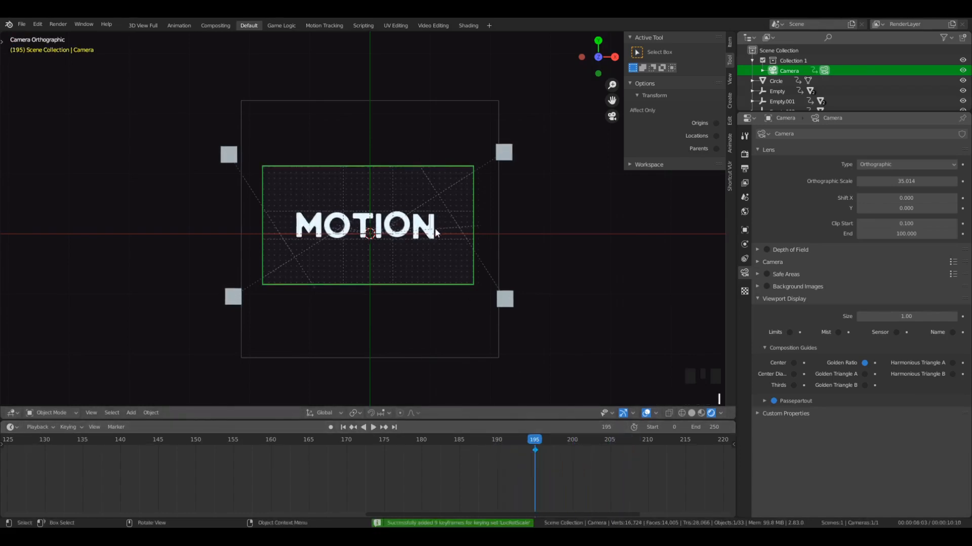
{"action": "left_click_drag", "start_coordinate": [511, 439], "coordinate": [458, 451]}
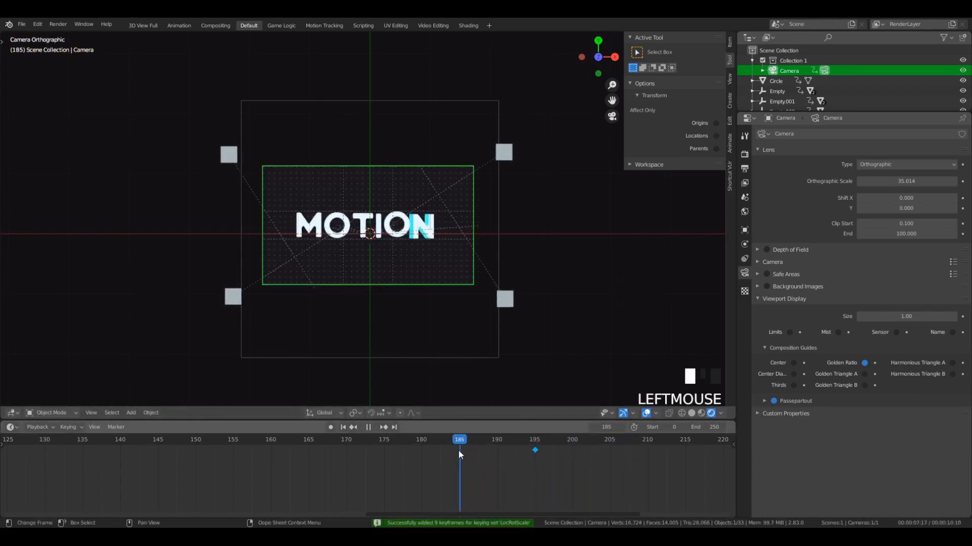
{"action": "key", "text": "i"}
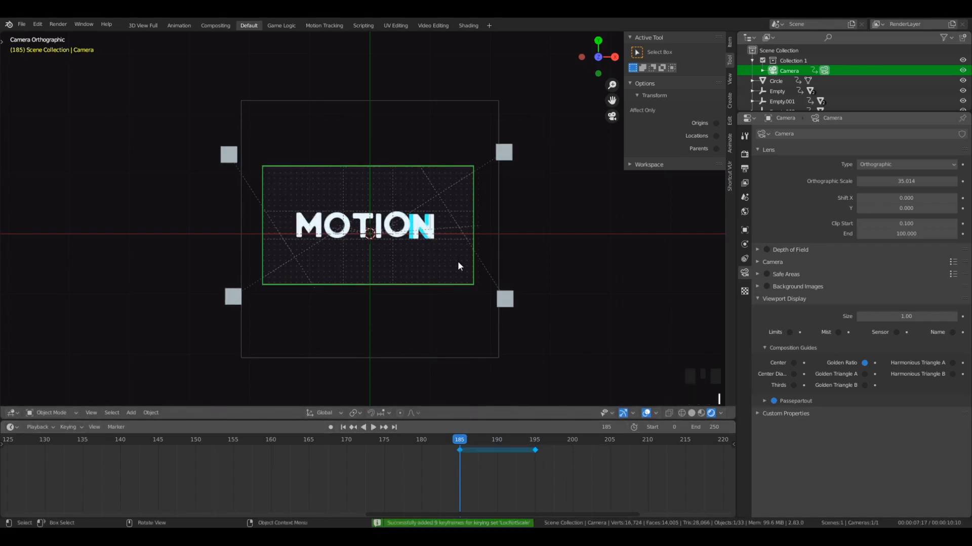
- Rotate the camera at frame 195 so the word MOTION tilts slightly clockwise in the frame
{"action": "left_click_drag", "start_coordinate": [548, 454], "coordinate": [550, 456]}
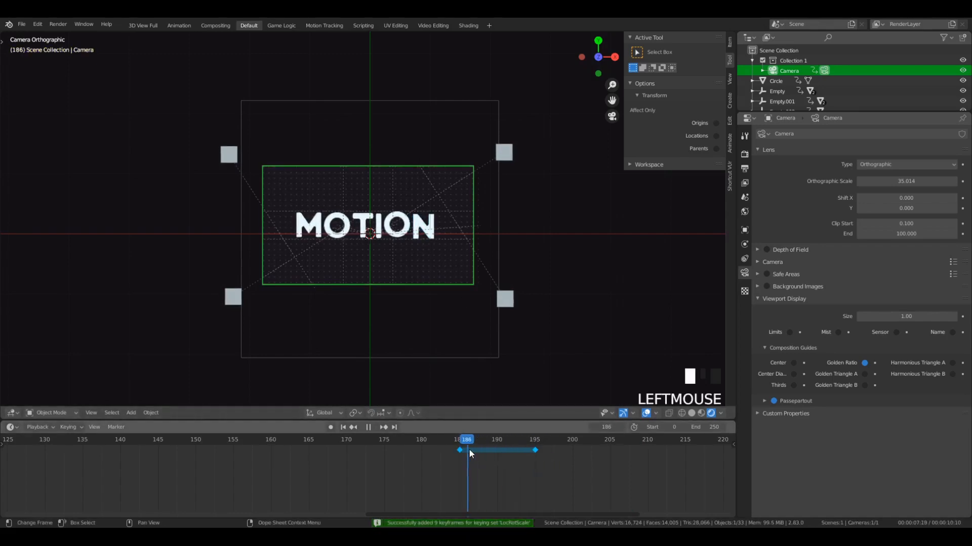
{"action": "left_click_drag", "start_coordinate": [469, 450], "coordinate": [463, 455]}
{"action": "scroll", "coordinate": [412, 295], "scroll_direction": "up", "scroll_amount": 1}
{"action": "scroll", "coordinate": [523, 469], "scroll_direction": "up", "scroll_amount": 2}
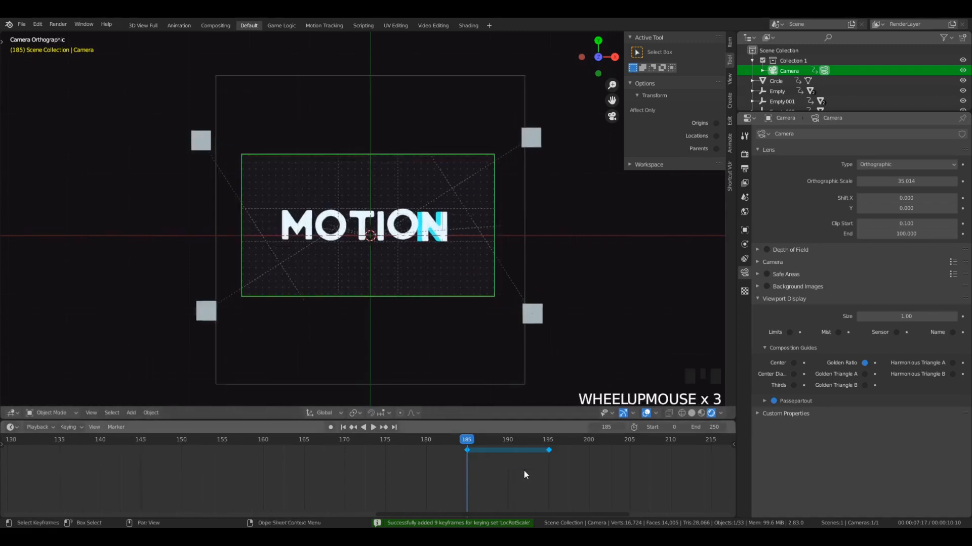
{"action": "left_click", "coordinate": [546, 445]}
{"action": "key", "text": "g"}
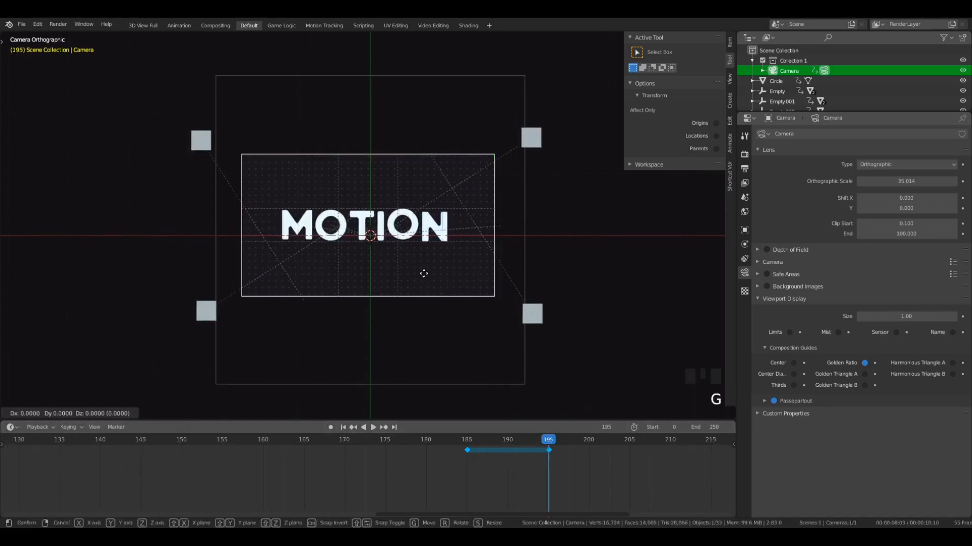
{"action": "right_click", "coordinate": [424, 263]}
{"action": "key", "text": "r"}
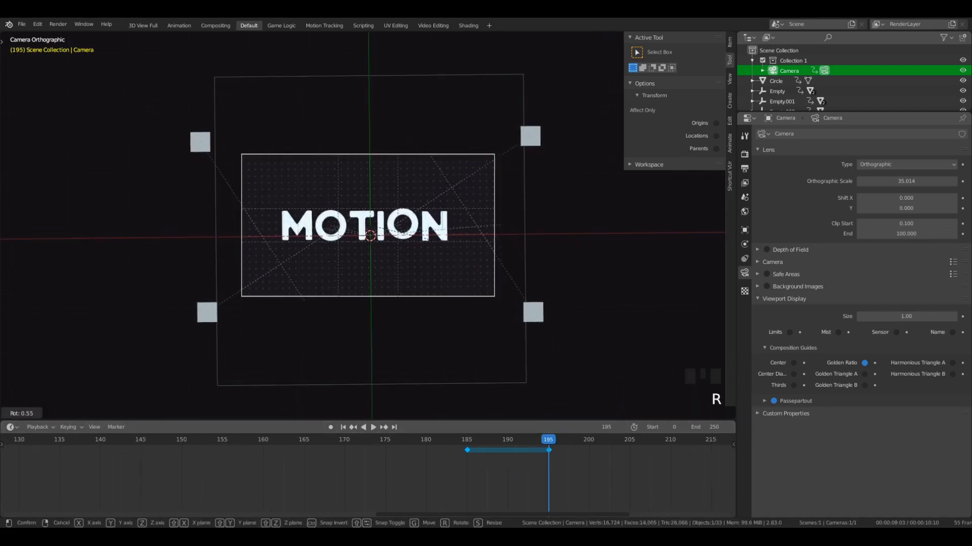
{"action": "left_click", "coordinate": [522, 239]}
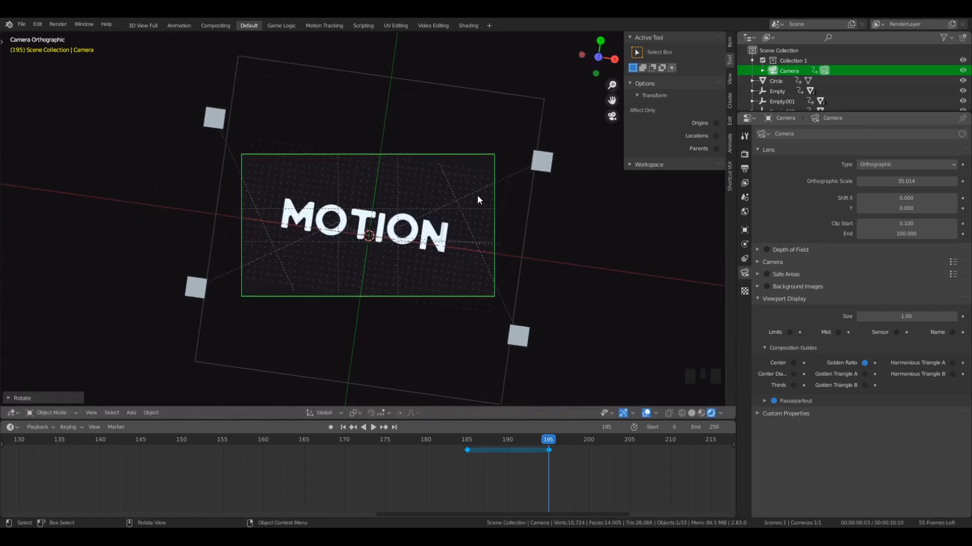
- Move the camera slightly in the positive direction along global Y and keyframe its transform at frame 195
{"action": "key", "text": "g"}
{"action": "key", "text": "y"}
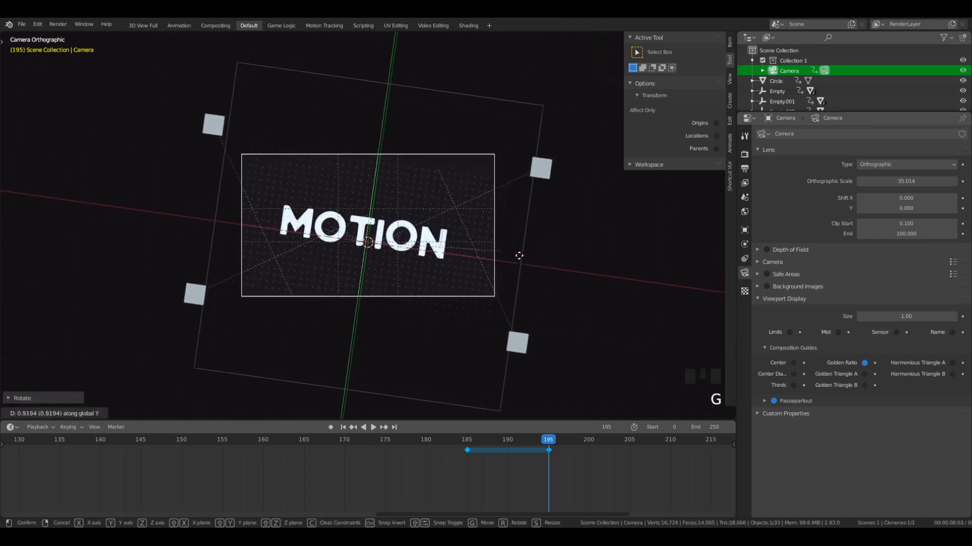
{"action": "left_click", "coordinate": [519, 257]}
{"action": "key", "text": "i"}
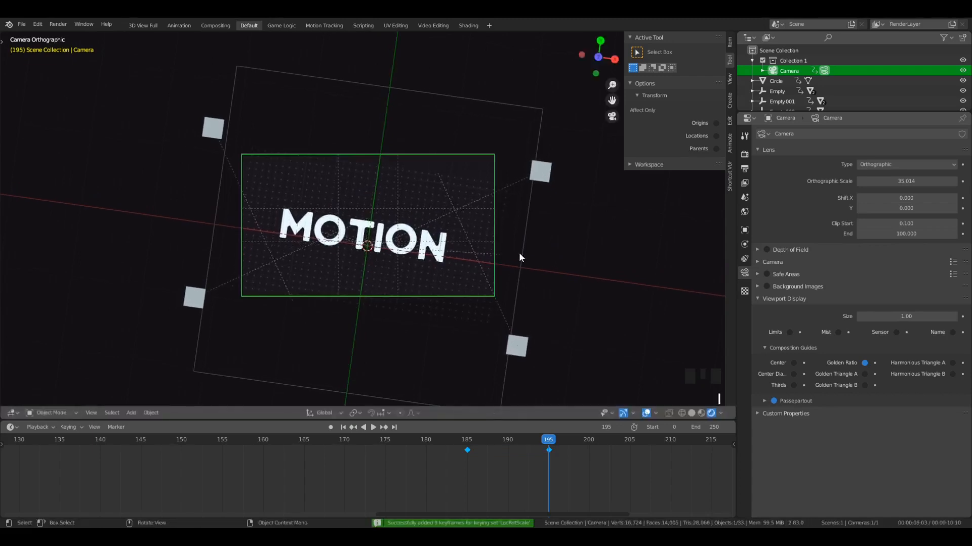
- Set the camera keyframes' interpolation to the Back dynamic effect and play back the tilt move
{"action": "left_click", "coordinate": [456, 445]}
{"action": "key", "text": "space"}
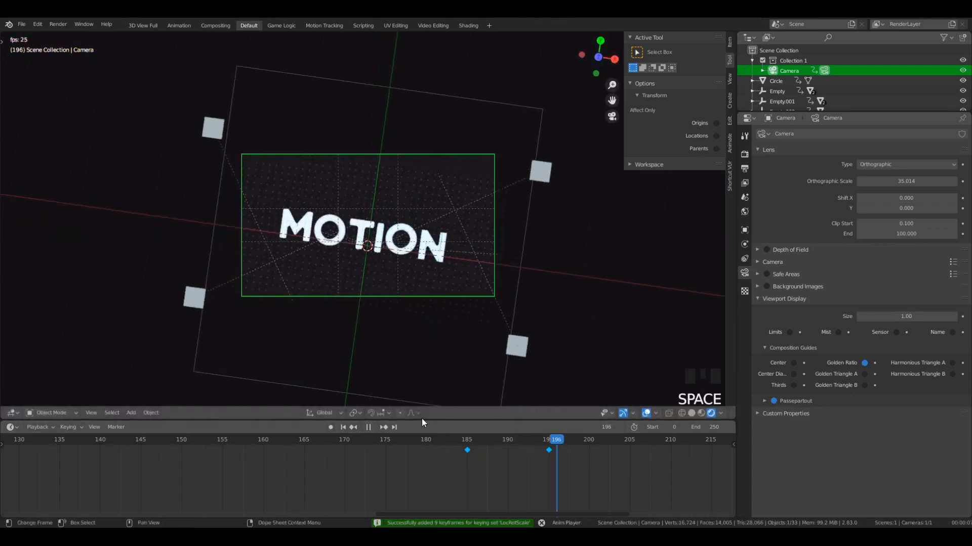
{"action": "key", "text": "space"}
{"action": "left_click", "coordinate": [562, 441]}
{"action": "left_click_drag", "start_coordinate": [562, 441], "coordinate": [531, 444]}
{"action": "key", "text": "t"}
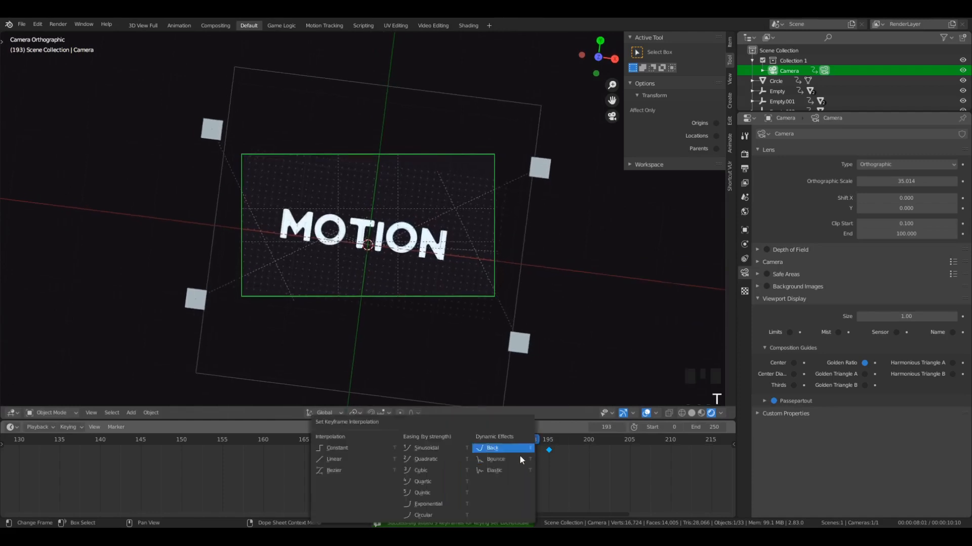
{"action": "left_click", "coordinate": [509, 448]}
{"action": "key", "text": "space"}
{"action": "key", "text": "space"}
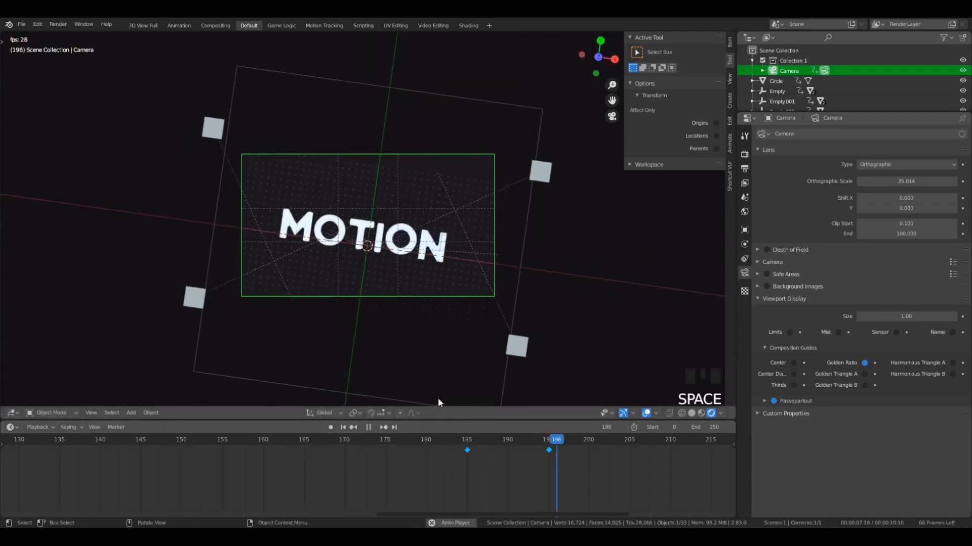
- Rotate the camera at frame 205 until the word MOTION is upside down in the frame
{"action": "left_click", "coordinate": [550, 440]}
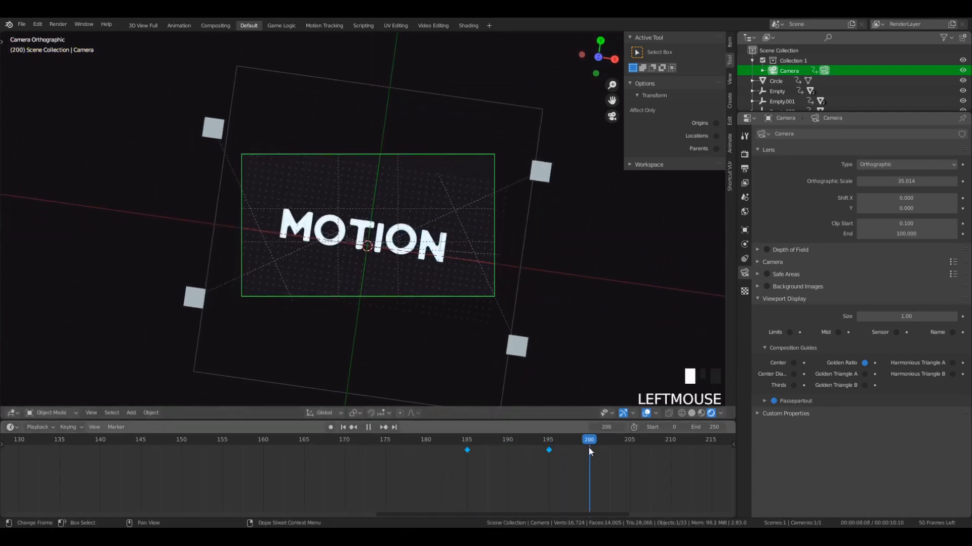
{"action": "left_click_drag", "start_coordinate": [589, 450], "coordinate": [589, 451]}
{"action": "left_click", "coordinate": [628, 440]}
{"action": "key", "text": "r"}
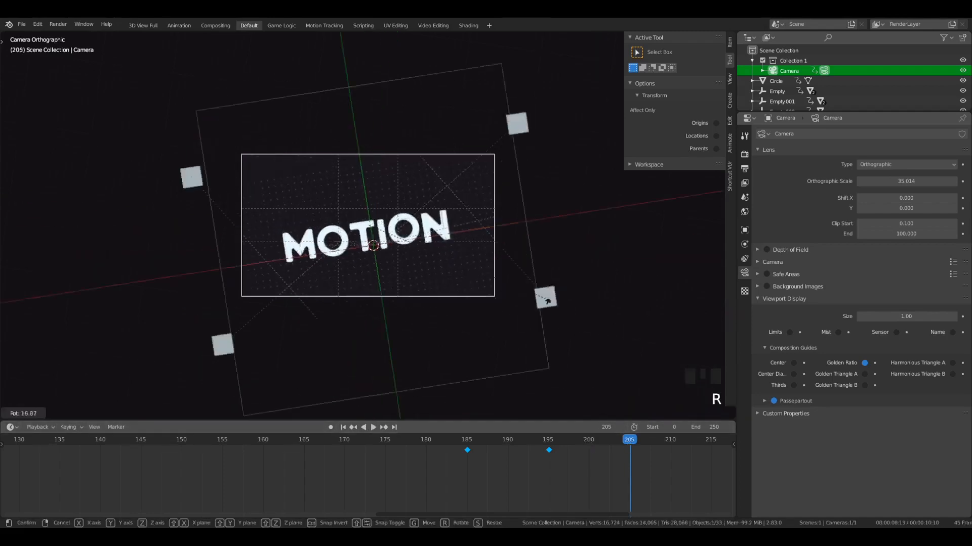
{"action": "left_click", "coordinate": [542, 81]}
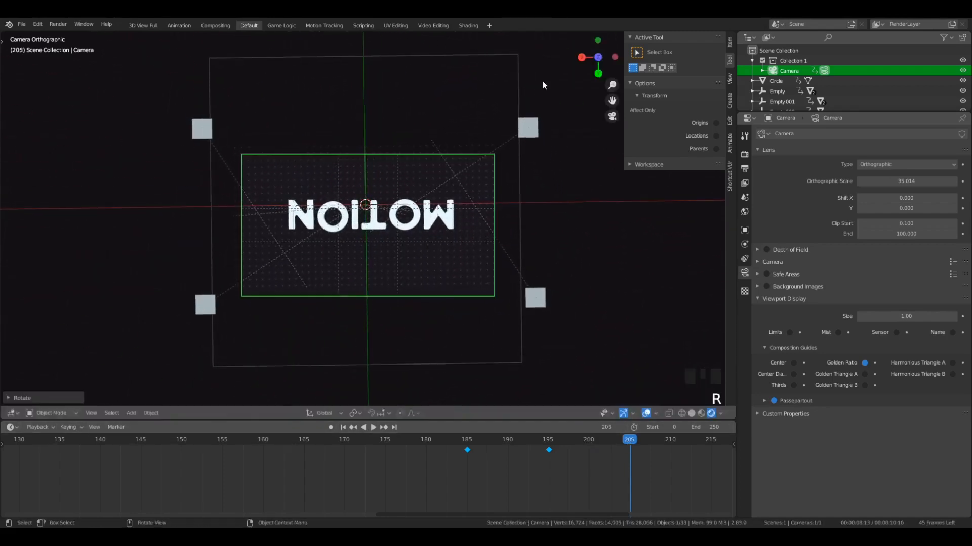
- Move the camera along global Y until MOTION leaves the frame, and keyframe its transform at frame 205
{"action": "key", "text": "g"}
{"action": "key", "text": "g"}
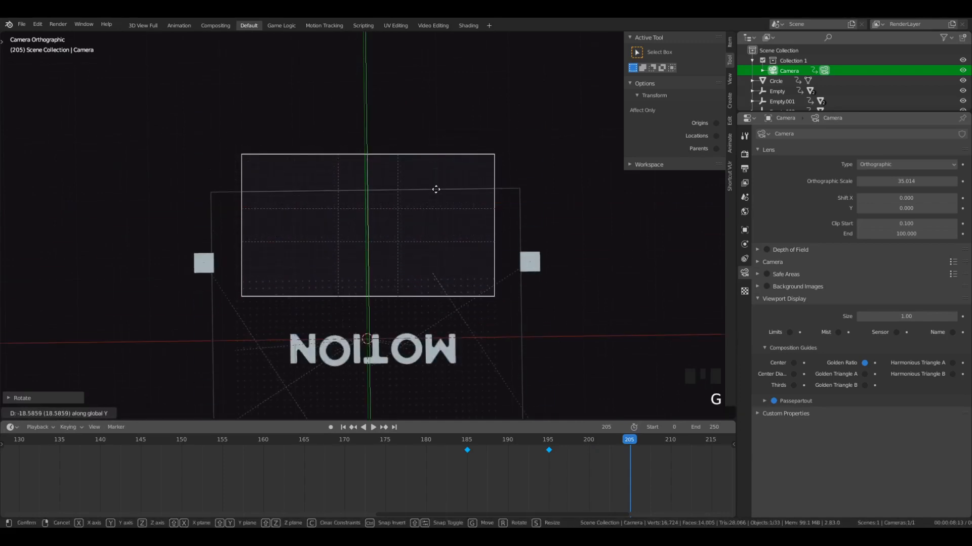
{"action": "left_click", "coordinate": [436, 158]}
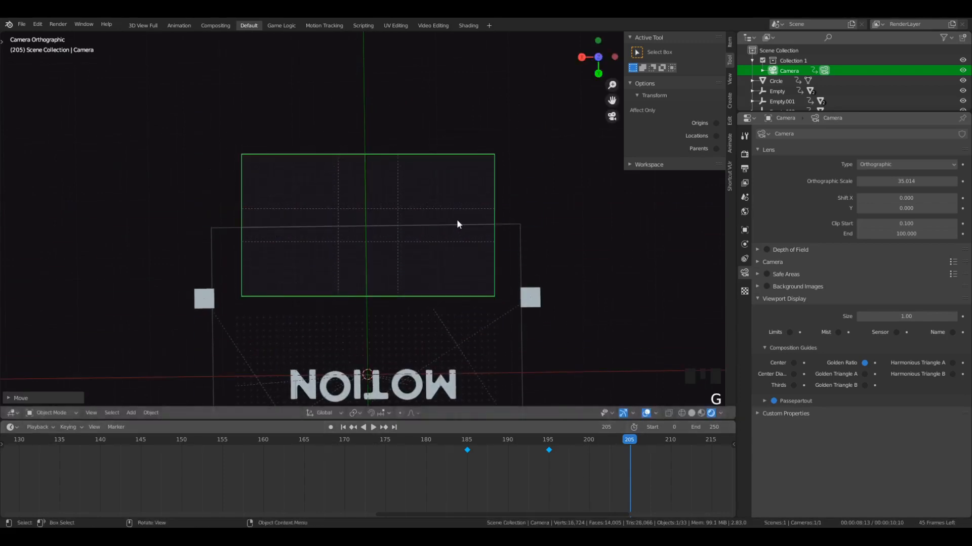
{"action": "key", "text": "i"}
- Play back and scrub through the camera's tilt and flip-out animation to check its timing
{"action": "left_click", "coordinate": [547, 450]}
{"action": "key", "text": "space"}
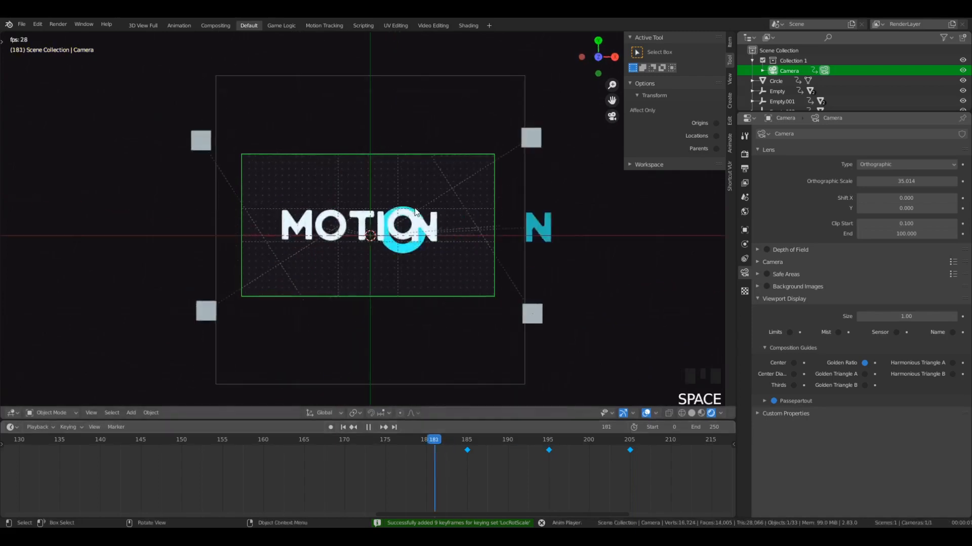
{"action": "key", "text": "space"}
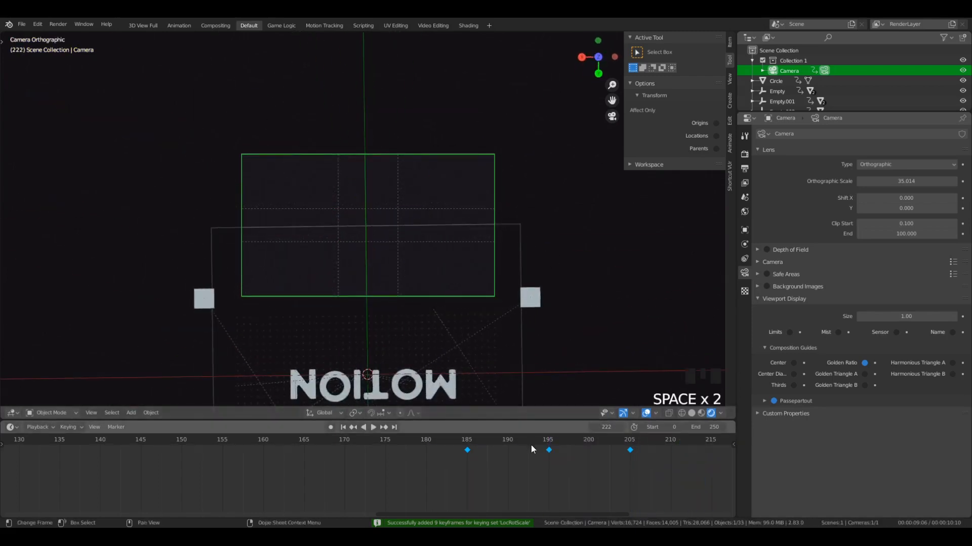
{"action": "left_click", "coordinate": [434, 445]}
{"action": "key", "text": "space"}
{"action": "key", "text": "space"}
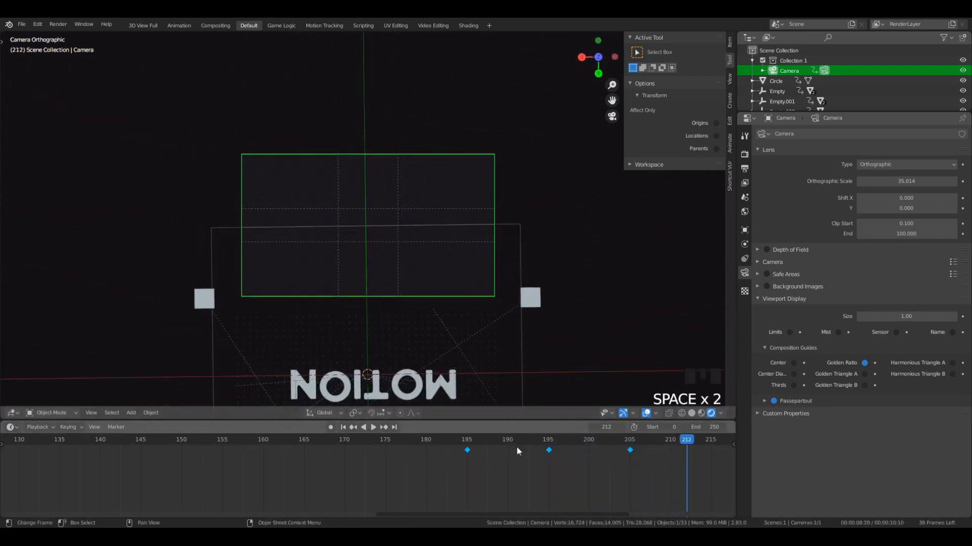
{"action": "left_click", "coordinate": [385, 430]}
{"action": "left_click", "coordinate": [399, 439]}
{"action": "mouse_move", "coordinate": [402, 441]}
{"action": "left_mouse_down"}
{"action": "mouse_move", "coordinate": [233, 451]}
{"action": "mouse_move", "coordinate": [444, 451]}
{"action": "mouse_move", "coordinate": [410, 456]}
{"action": "left_mouse_up"}
- Enable Motion Blur in the render settings and preview the blurred camera move from frame 185
{"action": "left_click", "coordinate": [745, 154]}
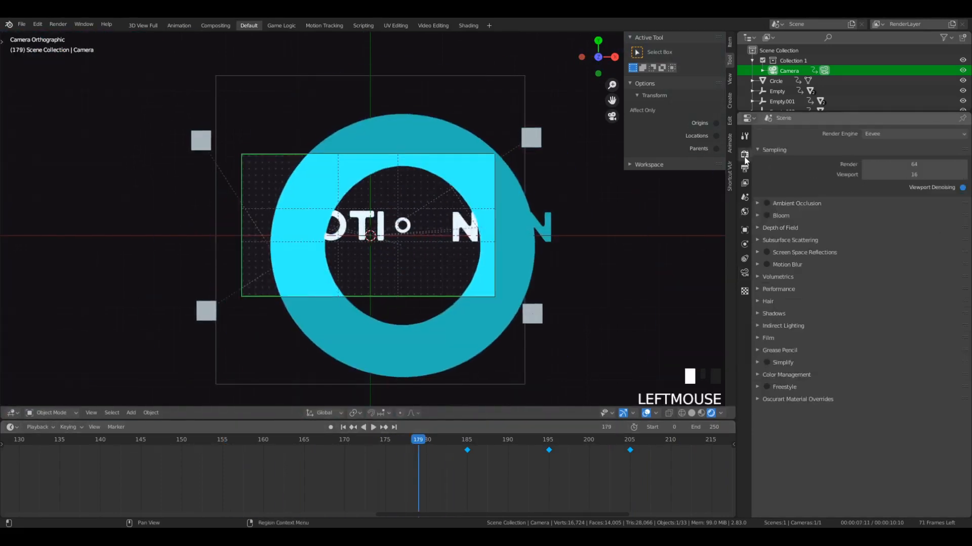
{"action": "left_click", "coordinate": [767, 264]}
{"action": "left_click", "coordinate": [589, 441]}
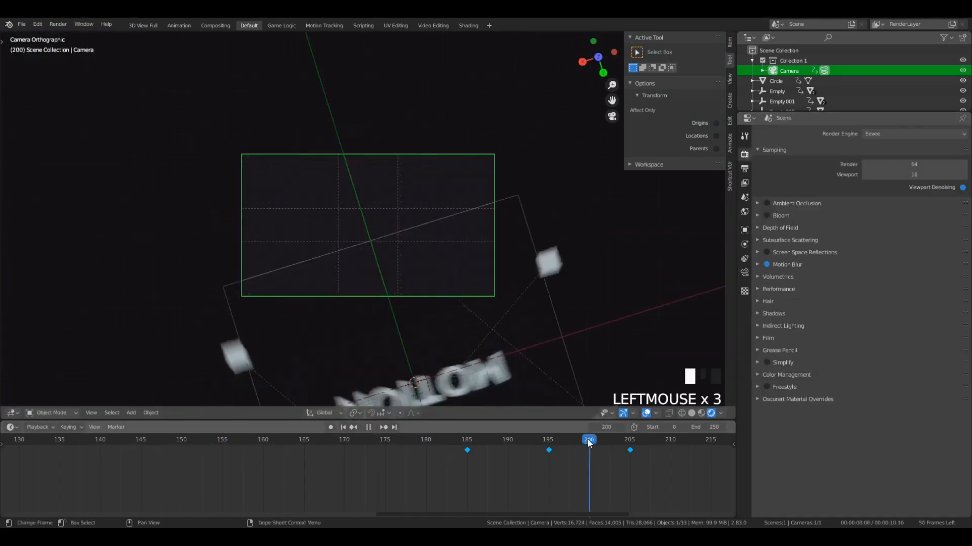
{"action": "scroll", "coordinate": [438, 304], "scroll_direction": "down", "scroll_amount": 4}
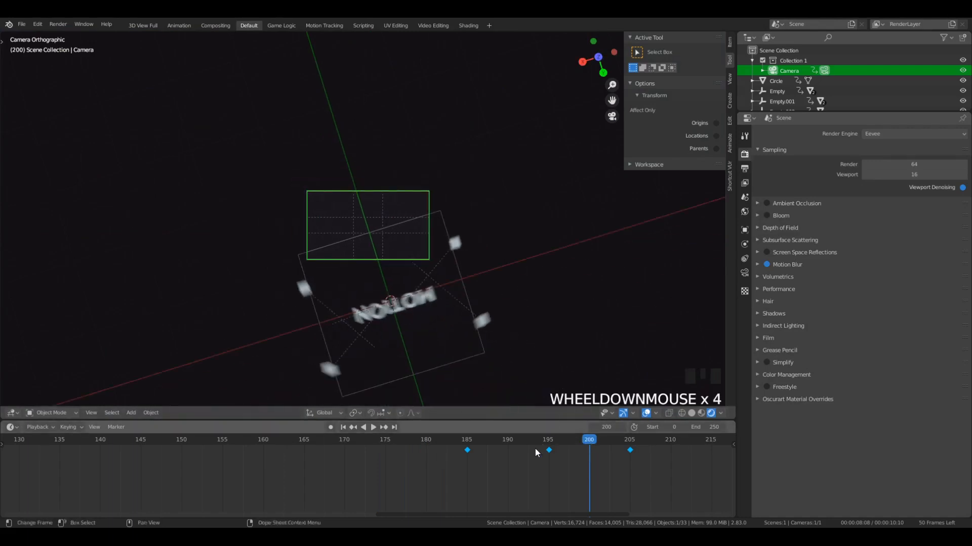
{"action": "left_click", "coordinate": [466, 440]}
{"action": "key", "text": "space"}
{"action": "key", "text": "space"}
{"action": "key", "text": "space"}
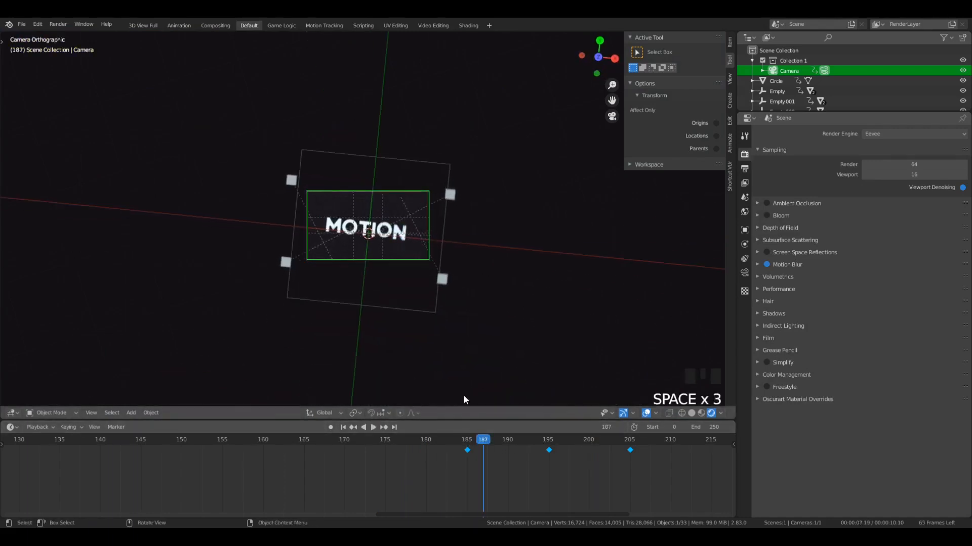
- Replay the blurred camera flip-out, then inspect the letter reveal at frame 170
{"action": "key", "text": "space"}
{"action": "left_click", "coordinate": [423, 444]}
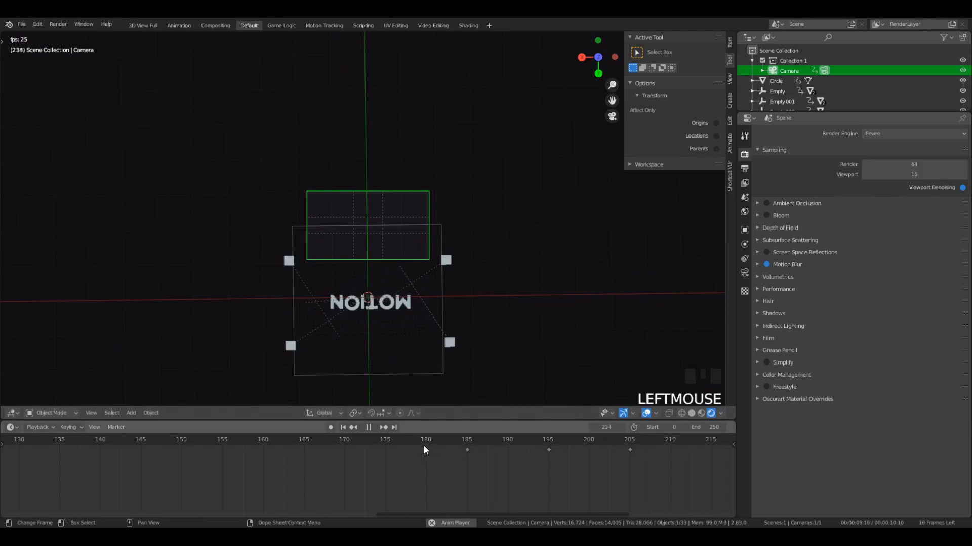
{"action": "left_click", "coordinate": [422, 442]}
{"action": "scroll", "coordinate": [437, 363], "scroll_direction": "up", "scroll_amount": 3}
{"action": "key", "text": "space"}
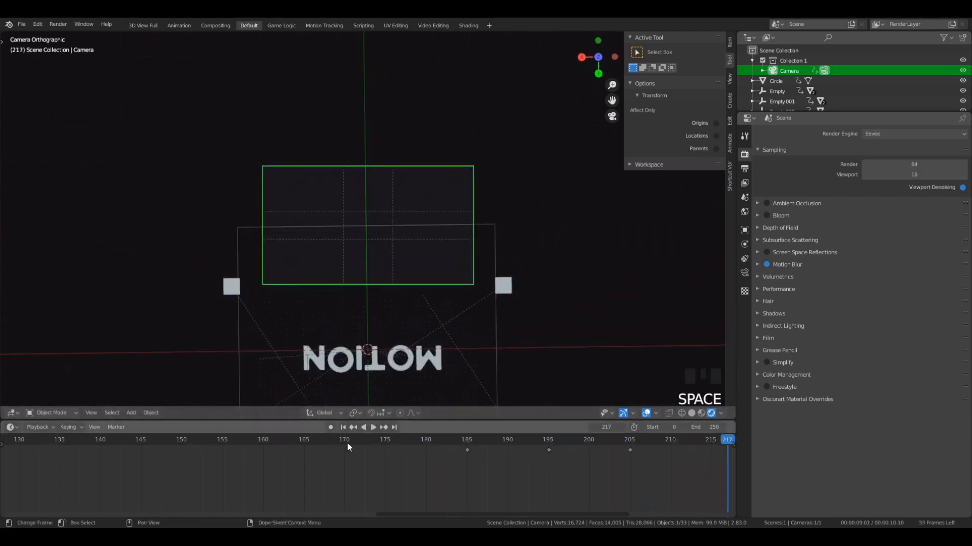
{"action": "left_click", "coordinate": [347, 442]}
{"action": "scroll", "coordinate": [422, 260], "scroll_direction": "up", "scroll_amount": 4}
{"action": "scroll", "coordinate": [326, 180], "scroll_direction": "up", "scroll_amount": 1}
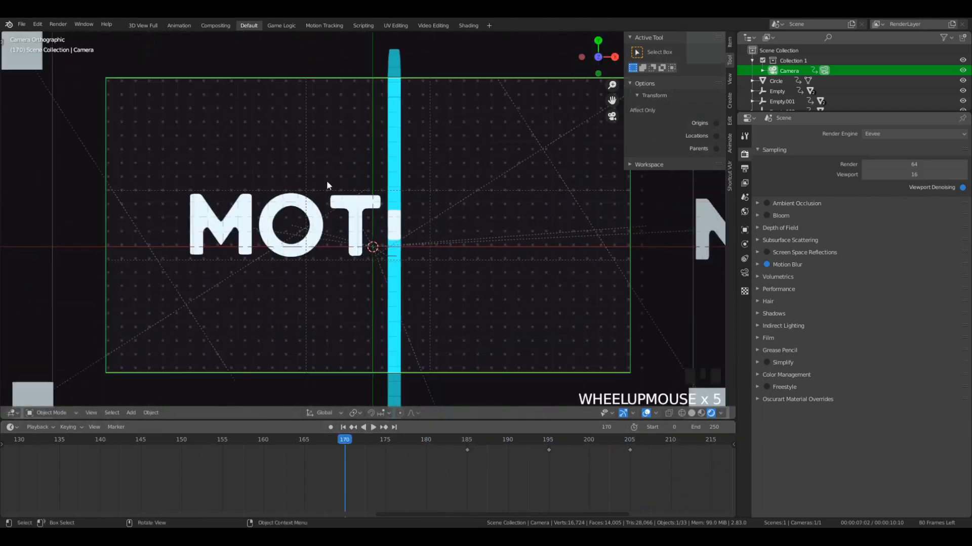
{"action": "scroll", "coordinate": [291, 401], "scroll_direction": "down", "scroll_amount": 1}
{"action": "scroll", "coordinate": [247, 464], "scroll_direction": "down", "scroll_amount": 20}
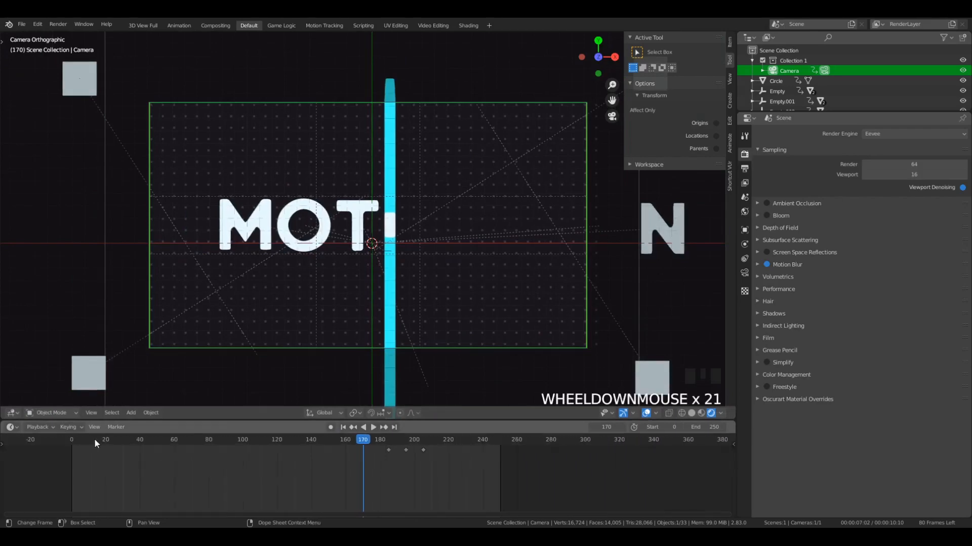
- Play the opening of the animation up to frame 80 and inspect the corner squares in perspective
{"action": "left_click", "coordinate": [94, 440]}
{"action": "key", "text": "space"}
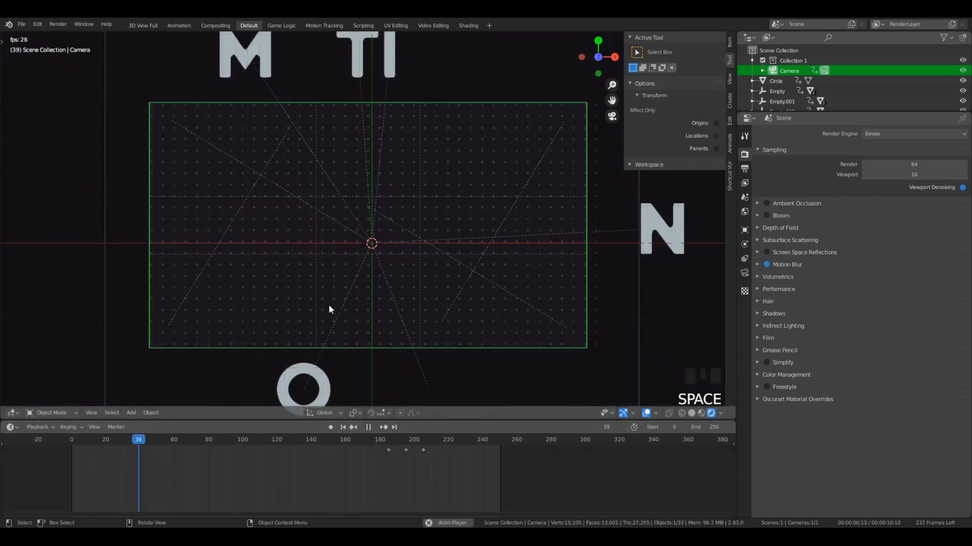
{"action": "key", "text": "space"}
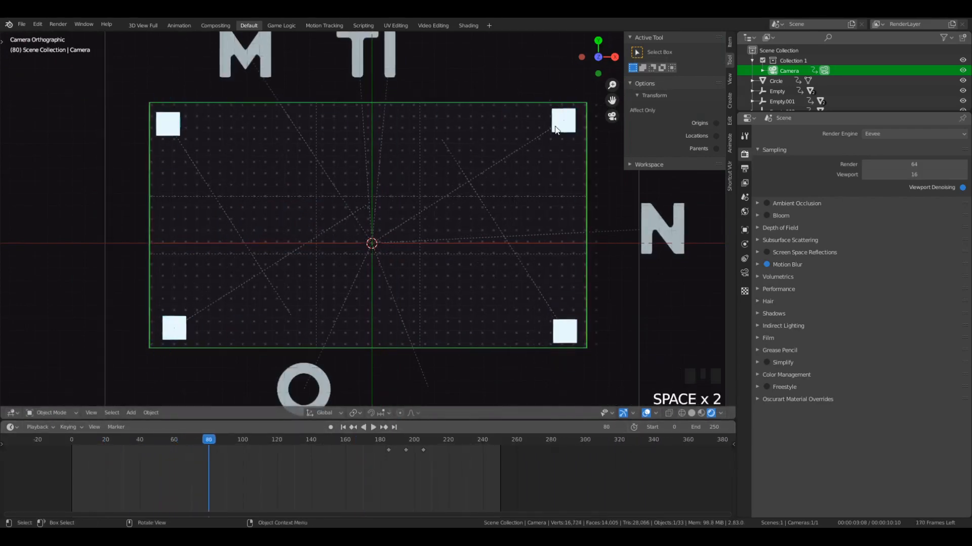
{"action": "middle_click_drag", "start_coordinate": [454, 270], "coordinate": [474, 296]}
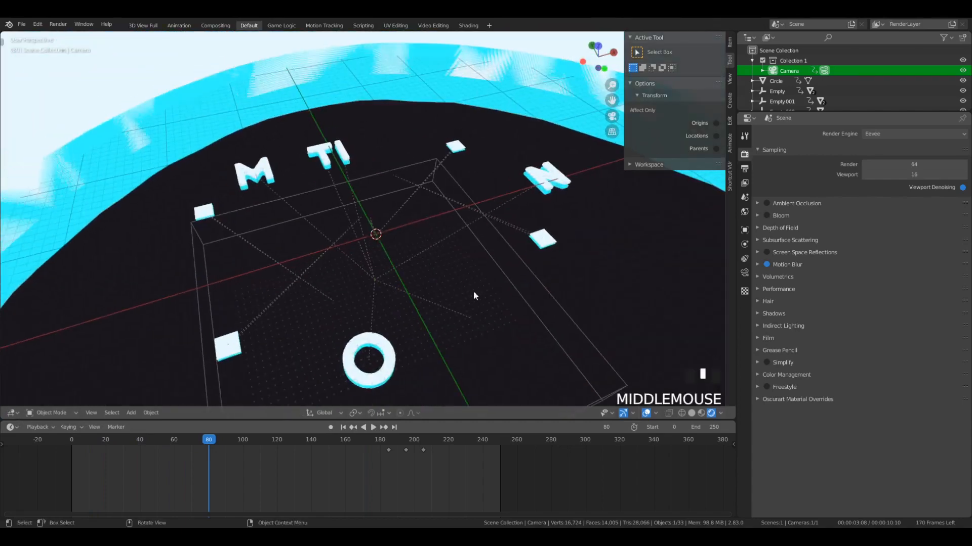
{"action": "left_click", "coordinate": [454, 151]}
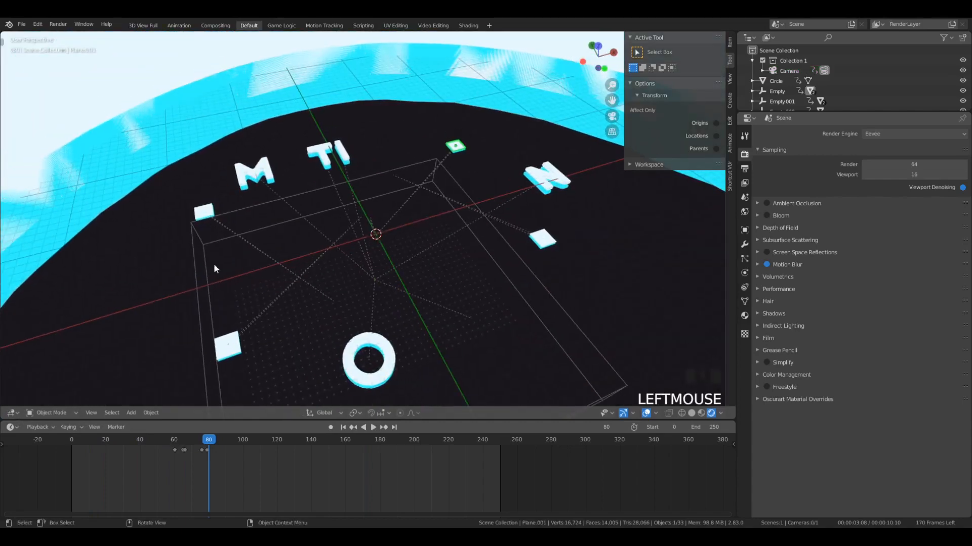
- Play through the camera view to frame 139, select the blue morphing shape and examine its layered trail in perspective
{"action": "key", "text": "KP_0"}
{"action": "key", "text": "space"}
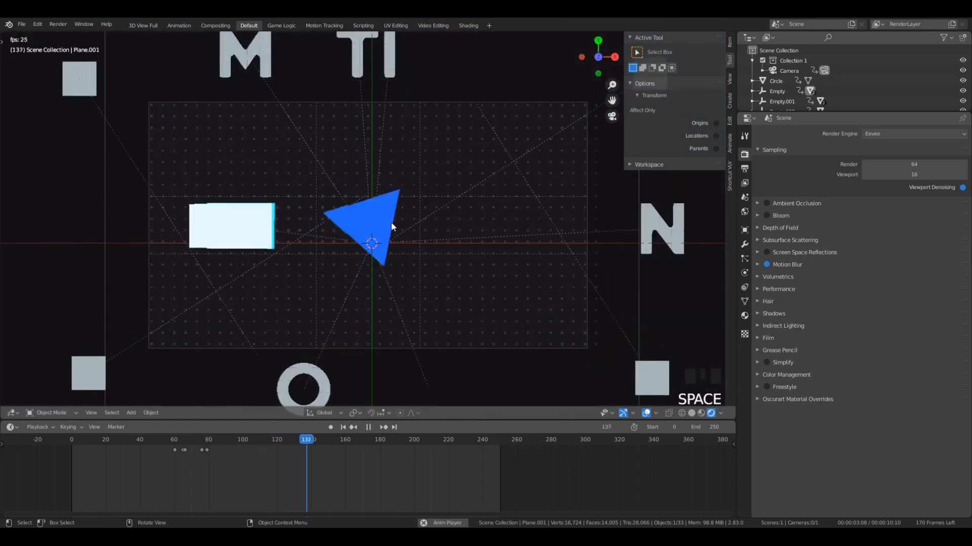
{"action": "key", "text": "space"}
{"action": "left_click", "coordinate": [332, 220]}
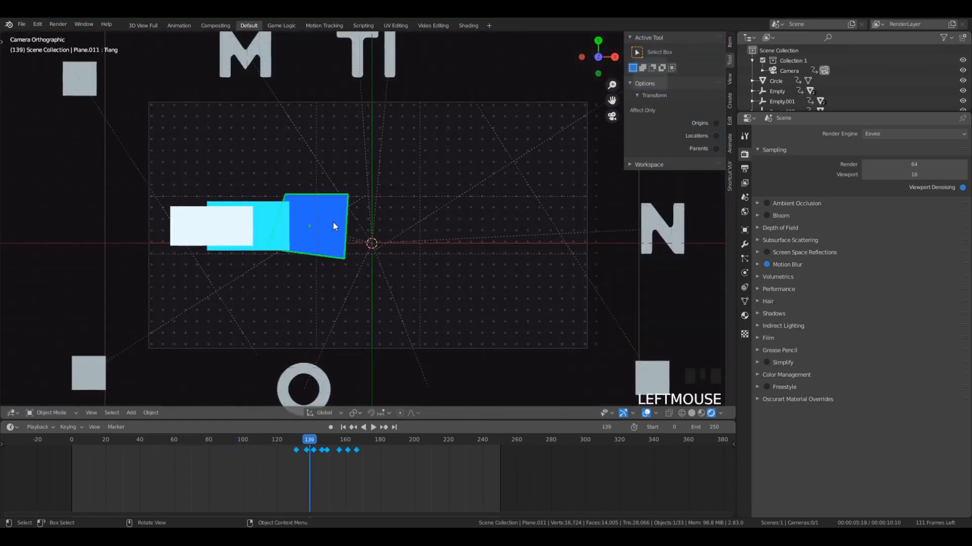
{"action": "scroll", "coordinate": [278, 236], "scroll_direction": "up", "scroll_amount": 4}
{"action": "middle_click_drag", "start_coordinate": [313, 278], "coordinate": [278, 232]}
{"action": "scroll", "coordinate": [279, 232], "scroll_direction": "down", "scroll_amount": 1}
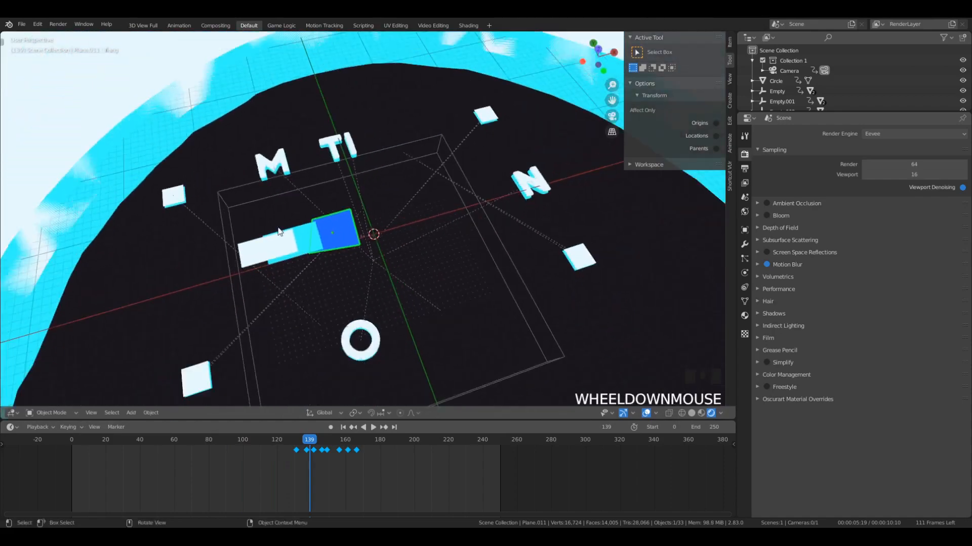
{"action": "scroll", "coordinate": [162, 294], "scroll_direction": "up", "scroll_amount": 5}
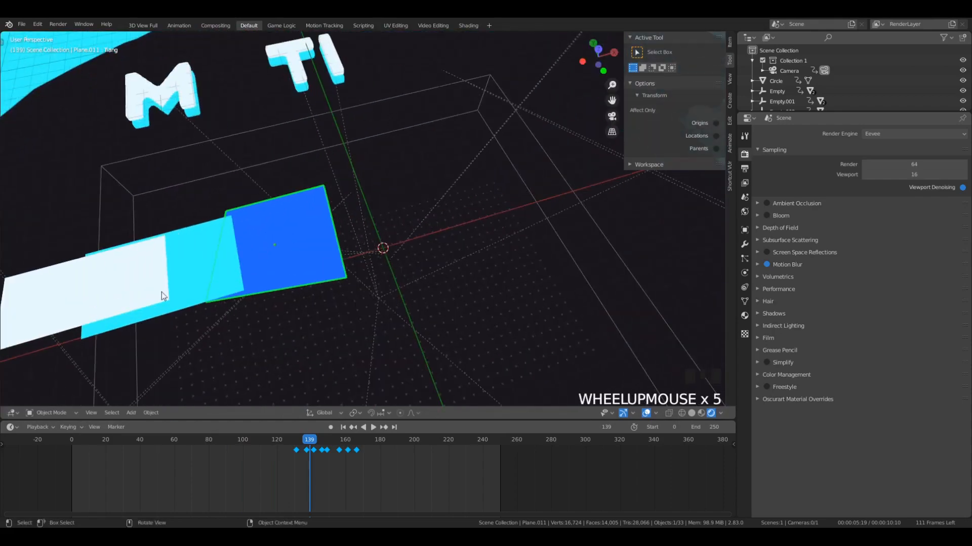
{"action": "middle_click_drag", "start_coordinate": [162, 294], "coordinate": [216, 298]}
{"action": "scroll", "coordinate": [137, 280], "scroll_direction": "down", "scroll_amount": 3}
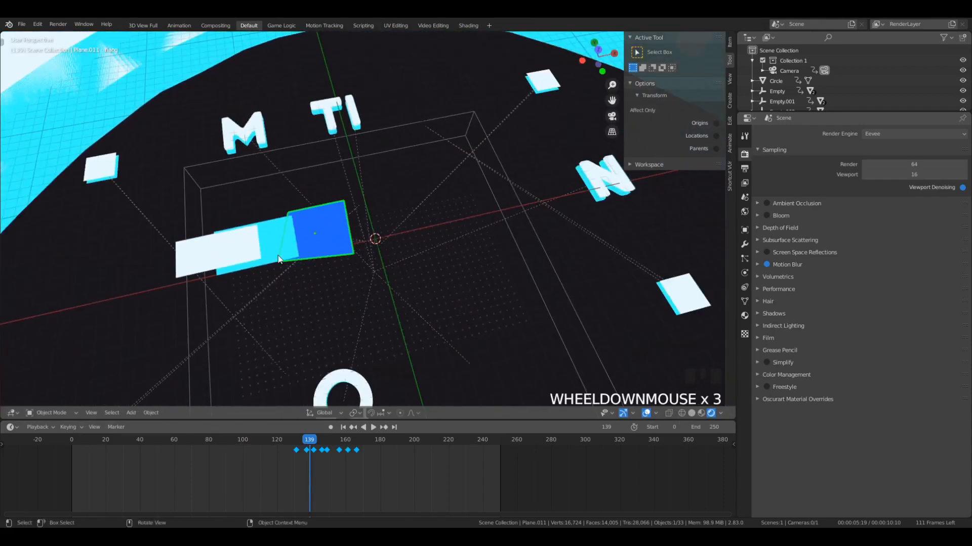
{"action": "scroll", "coordinate": [223, 265], "scroll_direction": "down", "scroll_amount": 2}
- Play the MOTION reveal in perspective, inspect the letter layers edge-on at frame 185, and replay the flip-out through the camera
{"action": "key", "text": "space"}
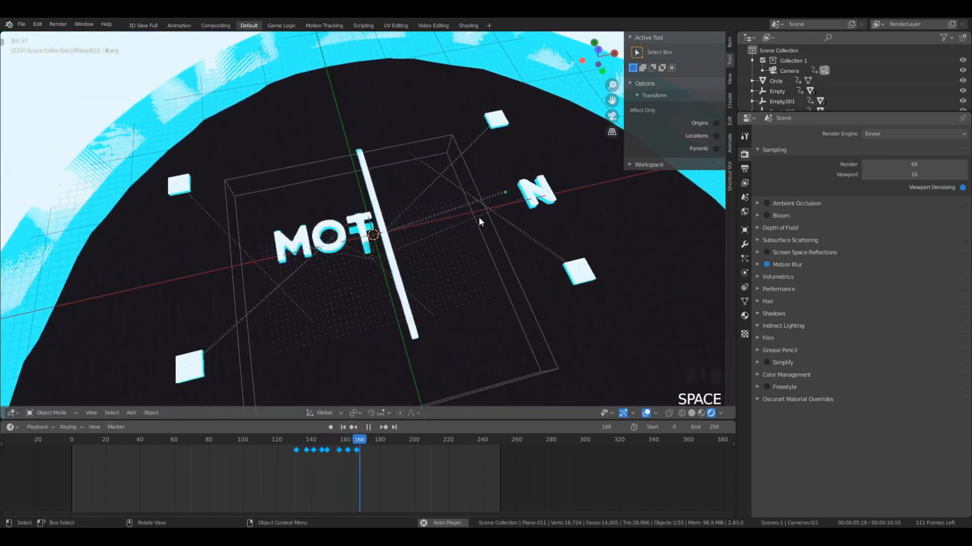
{"action": "key", "text": "space"}
{"action": "scroll", "coordinate": [405, 242], "scroll_direction": "up", "scroll_amount": 4}
{"action": "middle_click_drag", "start_coordinate": [437, 267], "coordinate": [454, 170]}
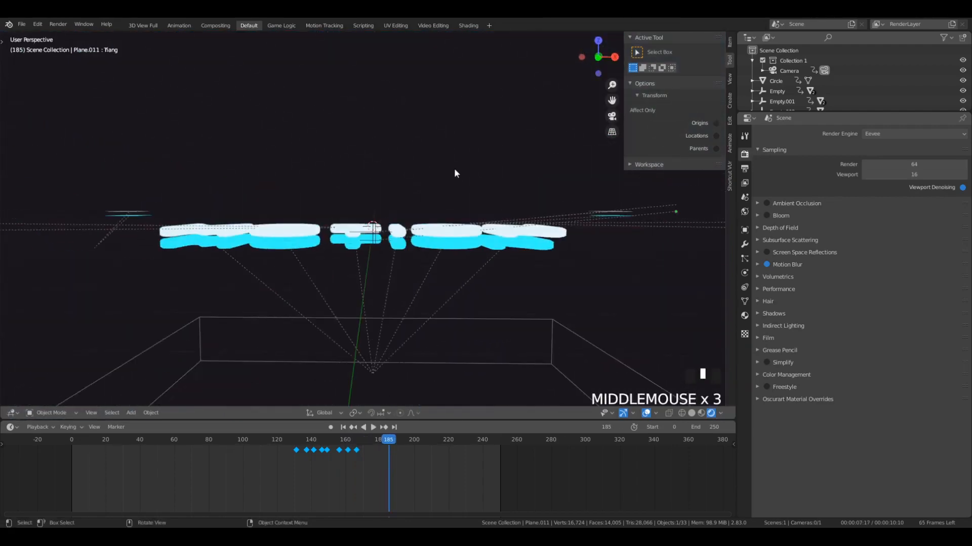
{"action": "key", "text": "KP_0"}
{"action": "key", "text": "space"}
{"action": "scroll", "coordinate": [457, 172], "scroll_direction": "down", "scroll_amount": 3}
{"action": "scroll", "coordinate": [458, 172], "scroll_direction": "down", "scroll_amount": 4}
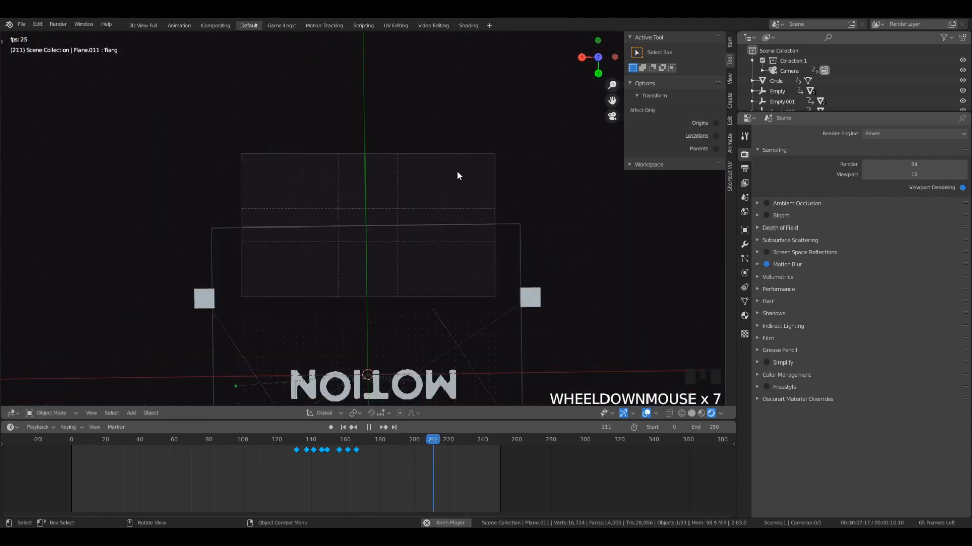
{"action": "key", "text": "space"}
- Scrub to where the flip-out has finished and set the animation's end frame to 220
{"action": "left_click_drag", "start_coordinate": [400, 445], "coordinate": [448, 481]}
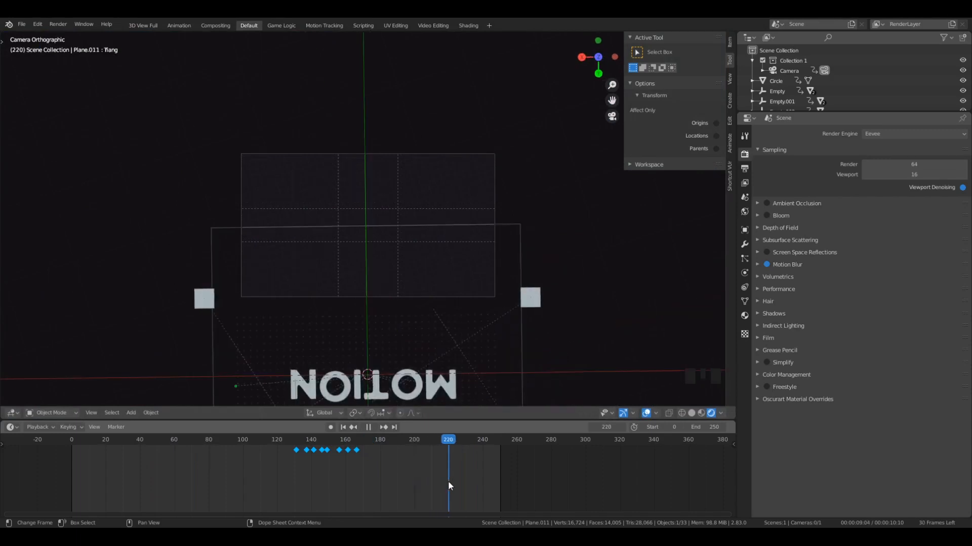
{"action": "left_click", "coordinate": [448, 443]}
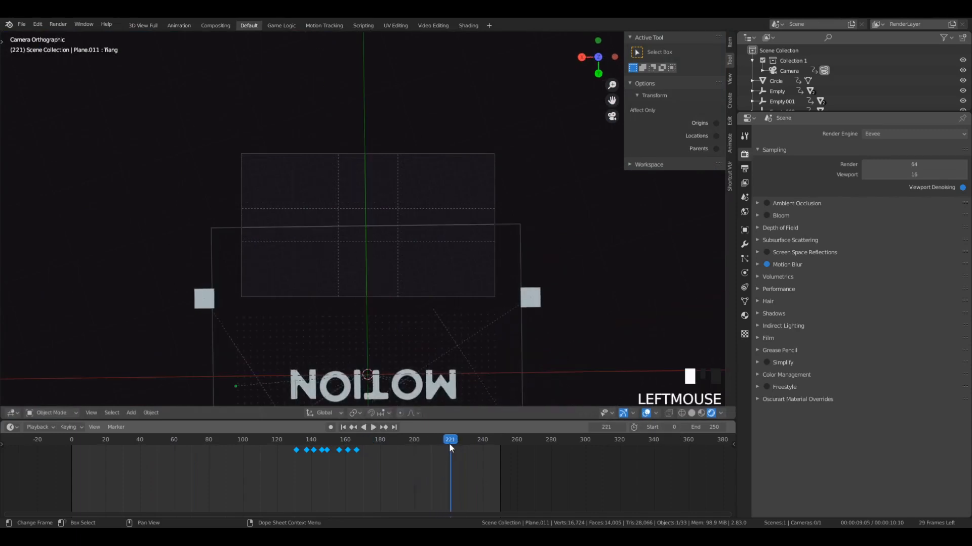
{"action": "left_click", "coordinate": [447, 442]}
{"action": "left_click", "coordinate": [452, 441]}
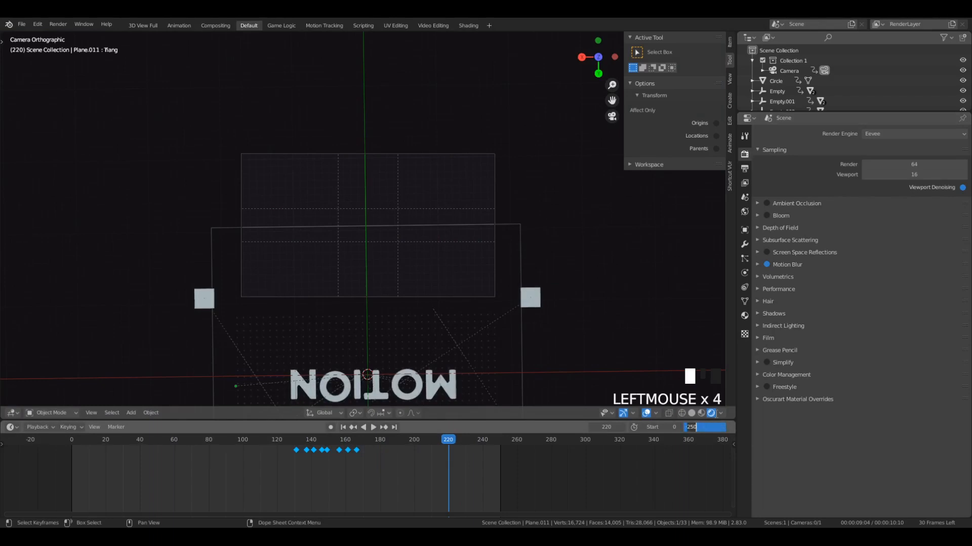
{"action": "type", "text": "220"}
{"action": "key", "text": "Return"}
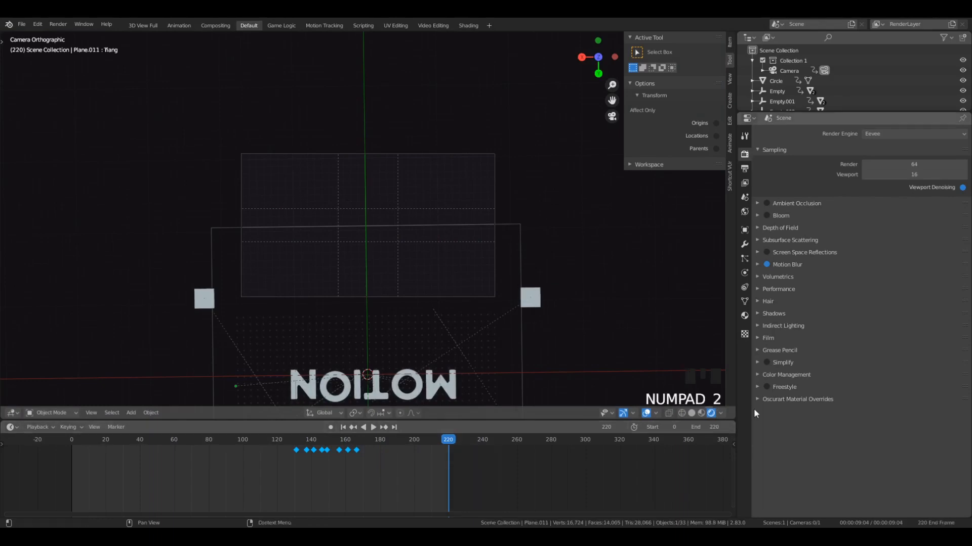
- Check the frame range in the output properties and play the shortened animation through the camera view
{"action": "left_click", "coordinate": [744, 169]}
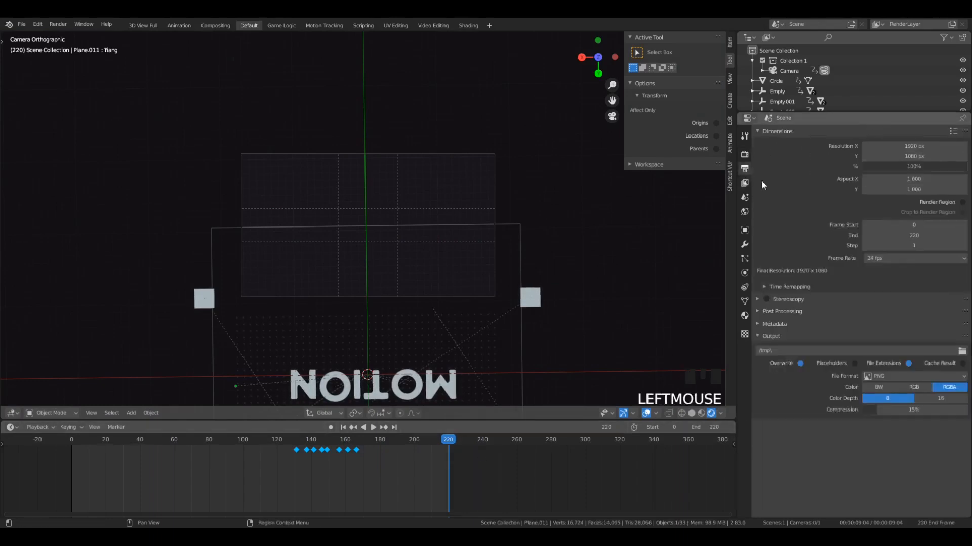
{"action": "left_click_drag", "start_coordinate": [900, 235], "coordinate": [896, 235]}
{"action": "key", "text": "space"}
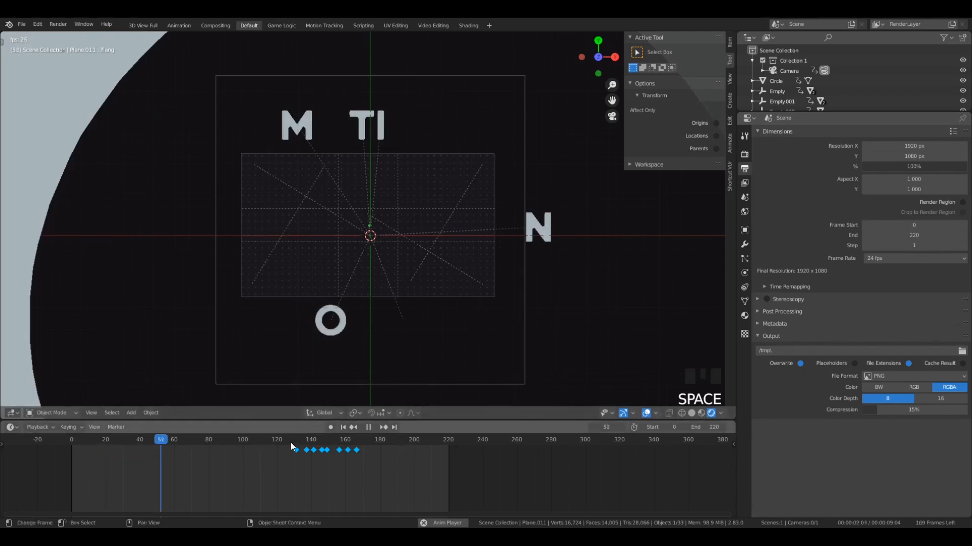
{"action": "scroll", "coordinate": [386, 286], "scroll_direction": "up", "scroll_amount": 1}
{"action": "scroll", "coordinate": [386, 286], "scroll_direction": "up", "scroll_amount": 1}
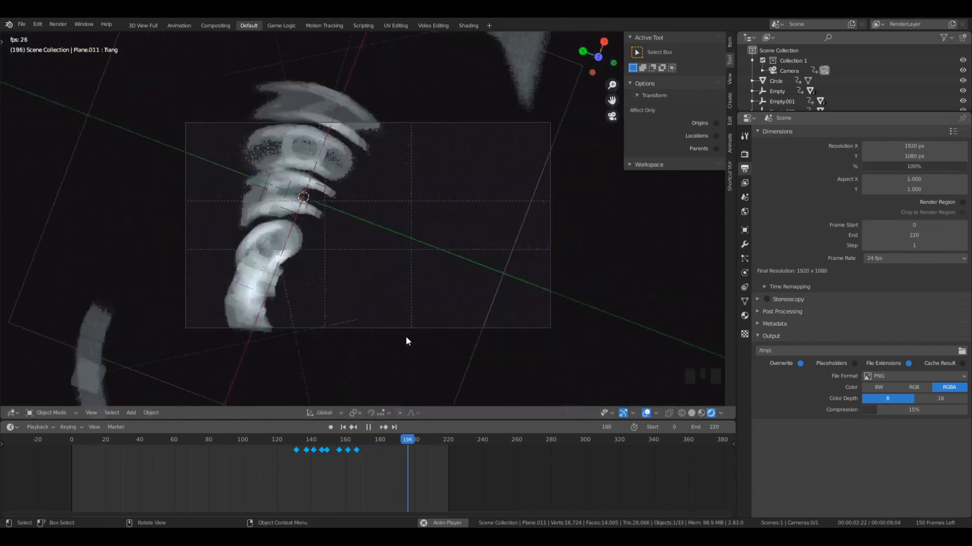
{"action": "key", "text": "space"}
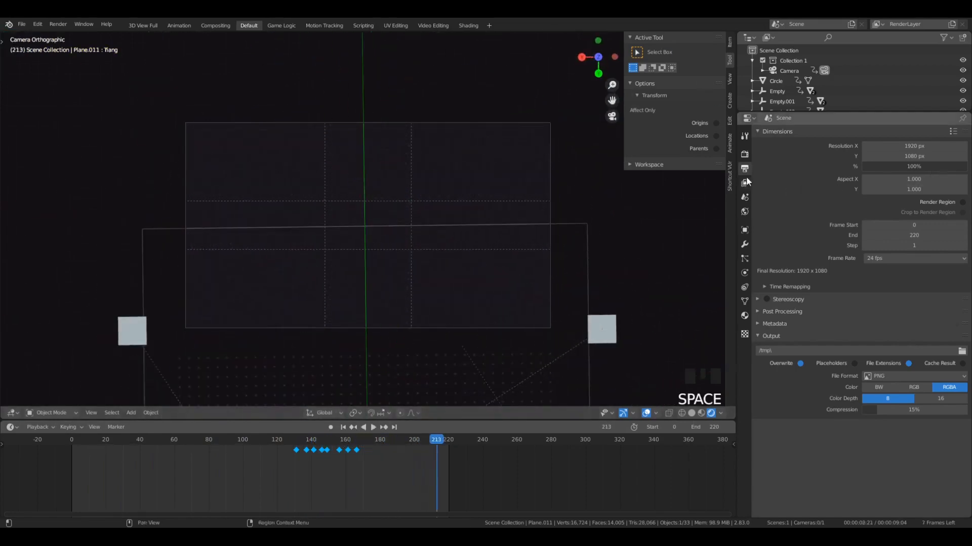
- Set the output file format to FFmpeg video and apply the h264 in MP4 encoding preset
{"action": "left_click", "coordinate": [926, 376]}
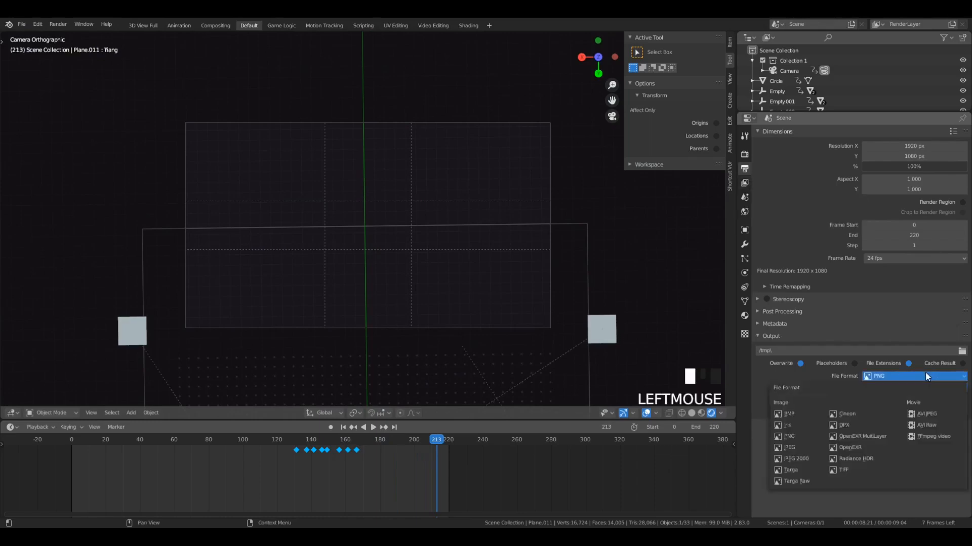
{"action": "left_click", "coordinate": [918, 379]}
{"action": "left_click", "coordinate": [923, 436]}
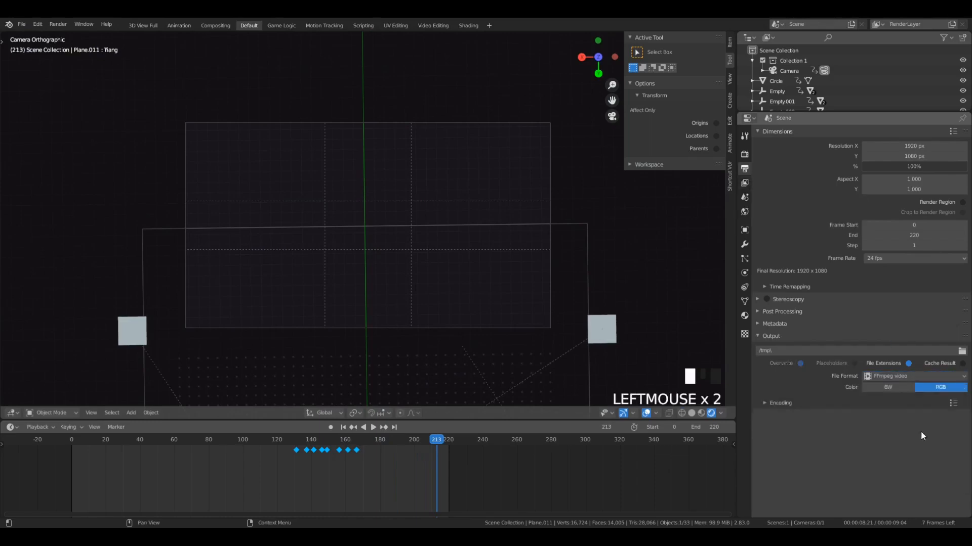
{"action": "left_click", "coordinate": [945, 404]}
{"action": "left_click", "coordinate": [954, 405]}
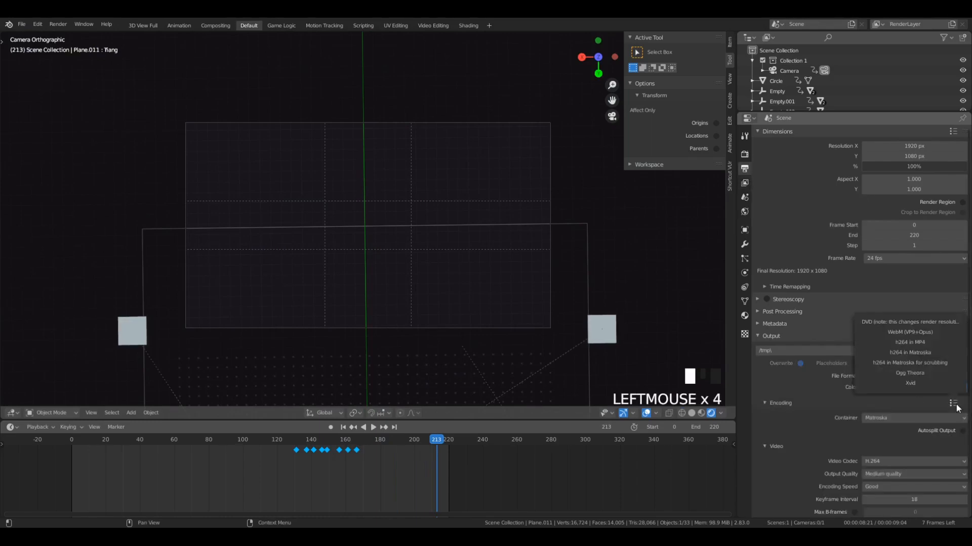
{"action": "left_click", "coordinate": [954, 404]}
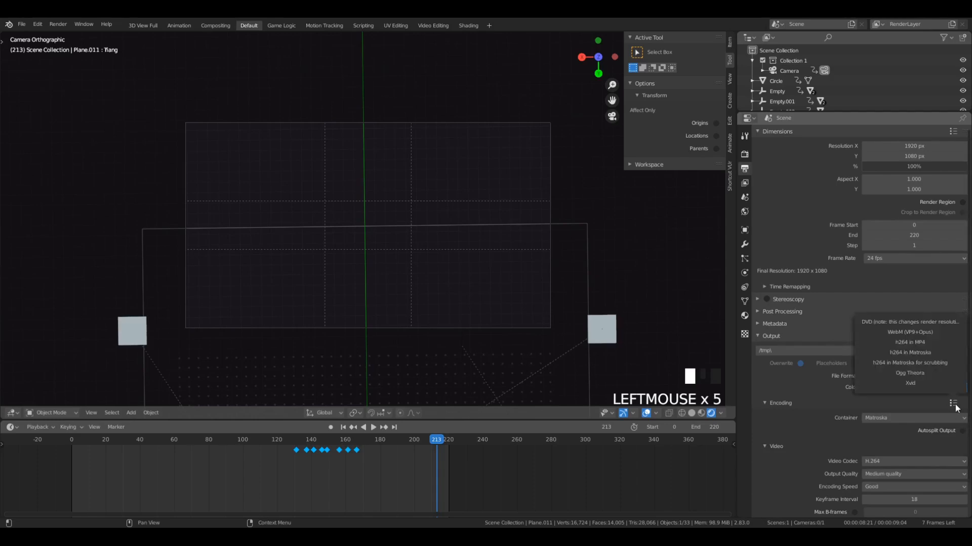
{"action": "left_click", "coordinate": [912, 345]}
- Set the output's audio codec to MP3 and review the remaining encoding settings
{"action": "scroll", "coordinate": [767, 413], "scroll_direction": "down", "scroll_amount": 5}
{"action": "scroll", "coordinate": [766, 412], "scroll_direction": "down", "scroll_amount": 9}
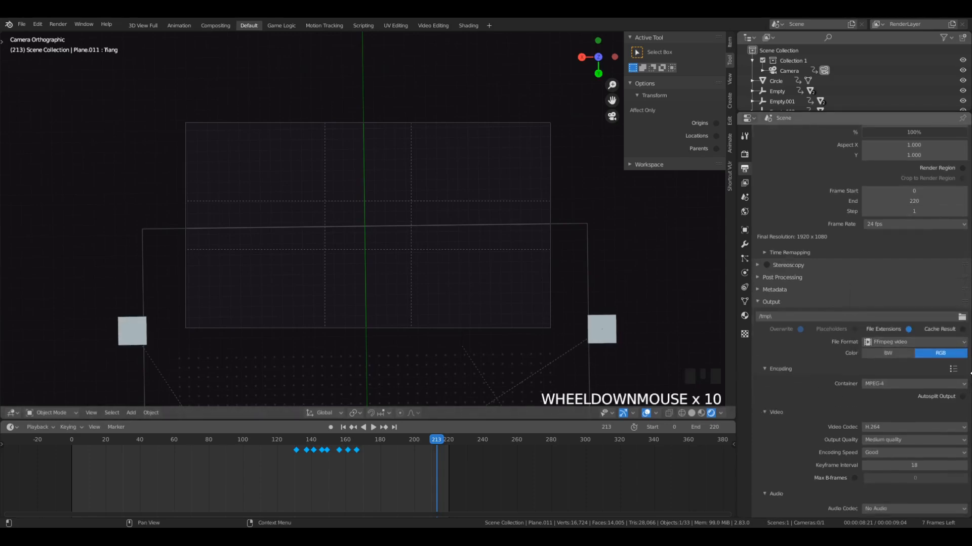
{"action": "scroll", "coordinate": [916, 456], "scroll_direction": "down", "scroll_amount": 4}
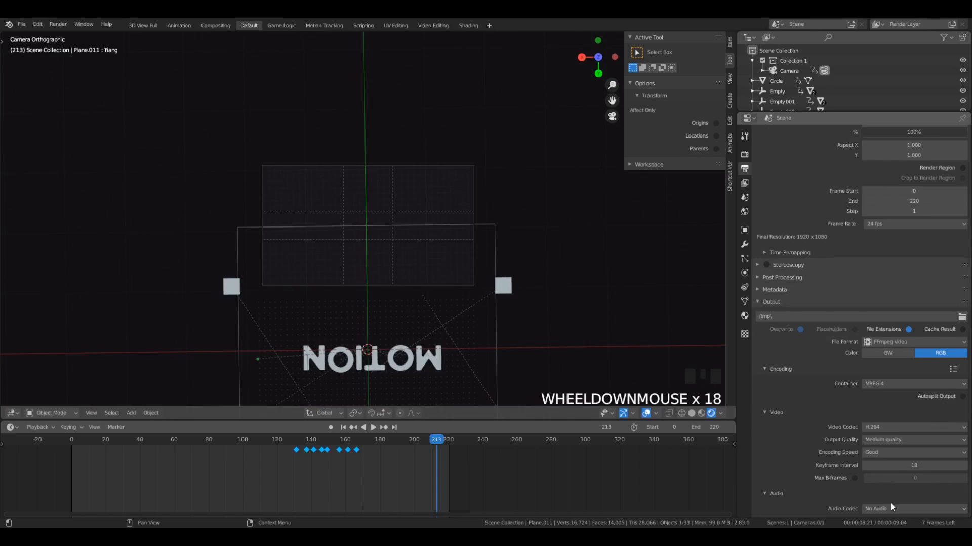
{"action": "left_click", "coordinate": [887, 510]}
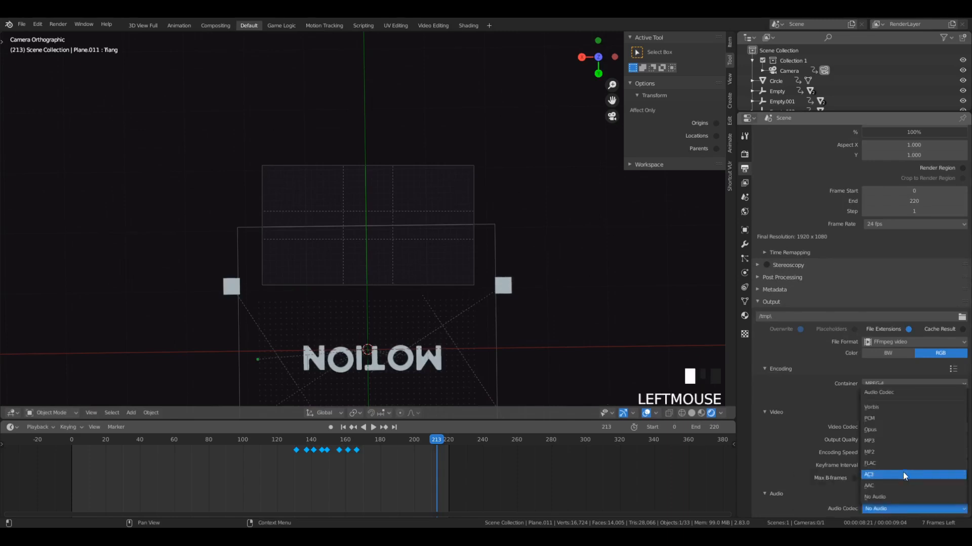
{"action": "left_click", "coordinate": [887, 442]}
{"action": "scroll", "coordinate": [855, 496], "scroll_direction": "down", "scroll_amount": 9}
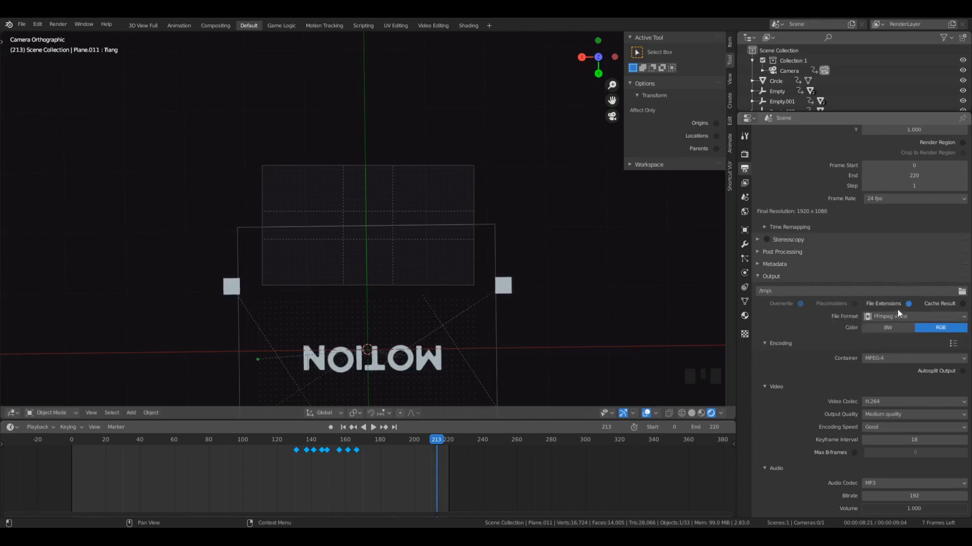
{"action": "scroll", "coordinate": [897, 308], "scroll_direction": "down", "scroll_amount": 6}
{"action": "scroll", "coordinate": [908, 220], "scroll_direction": "up", "scroll_amount": 12}
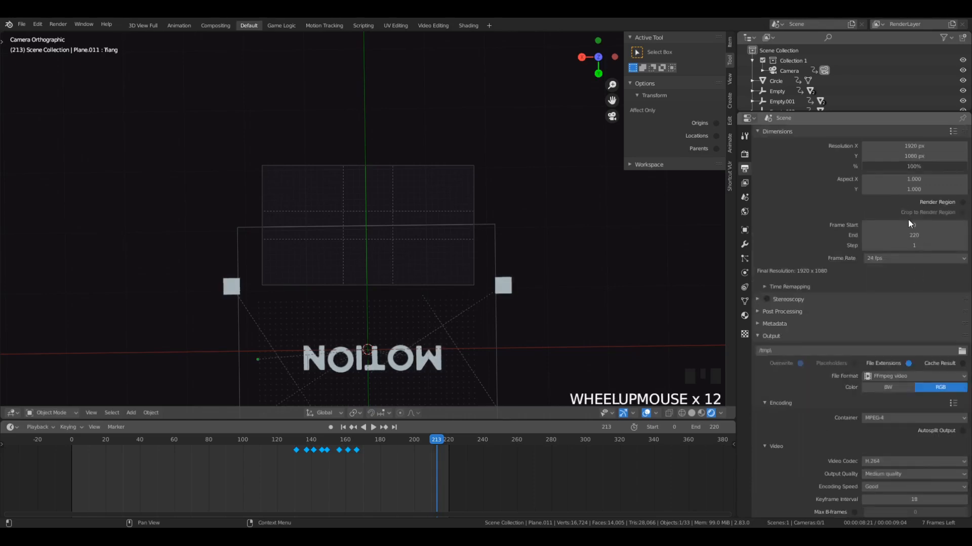
{"action": "scroll", "coordinate": [744, 176], "scroll_direction": "down", "scroll_amount": 1}
- Look through the render, output, scene and view layer properties
{"action": "left_click", "coordinate": [744, 153]}
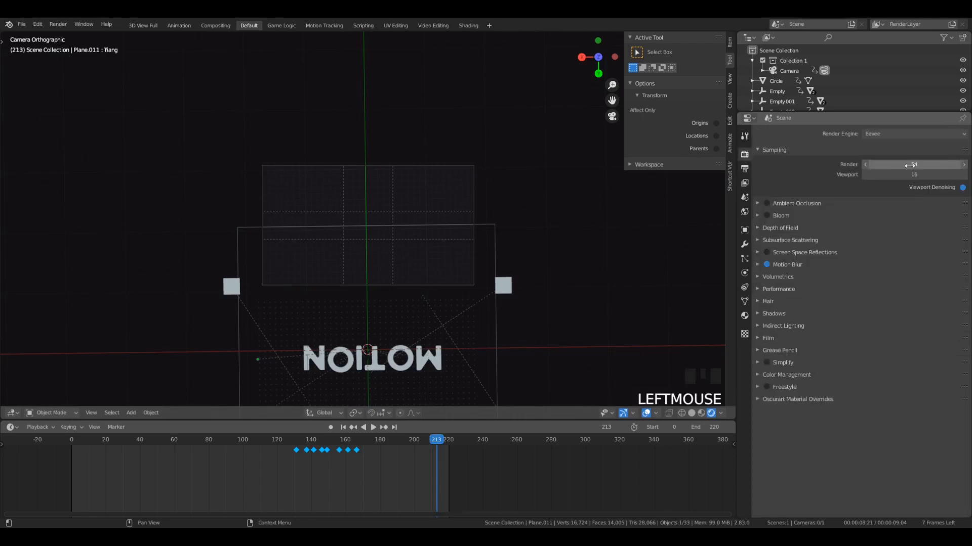
{"action": "left_click", "coordinate": [745, 183]}
{"action": "left_click", "coordinate": [745, 170]}
{"action": "left_click", "coordinate": [744, 157]}
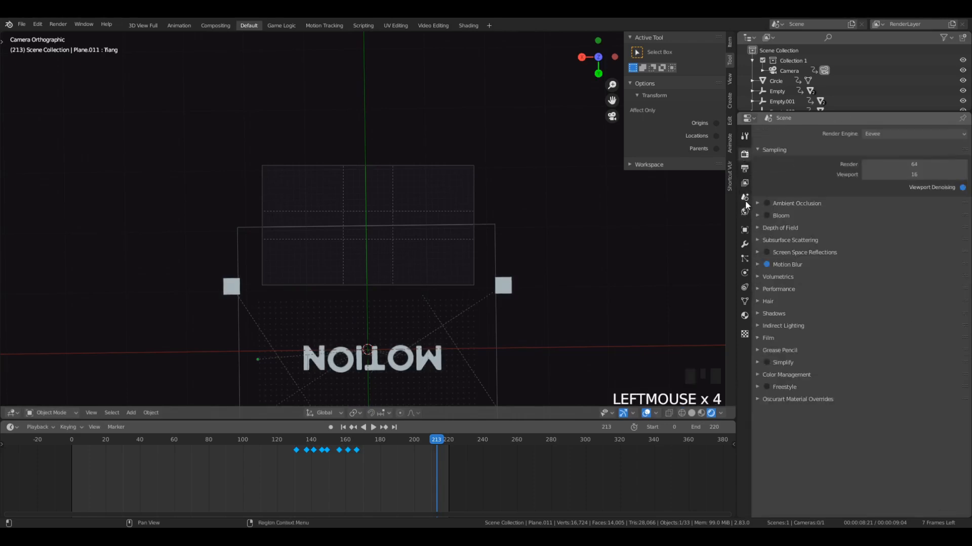
{"action": "left_click", "coordinate": [744, 200]}
{"action": "left_click", "coordinate": [745, 192]}
{"action": "left_click", "coordinate": [745, 184]}
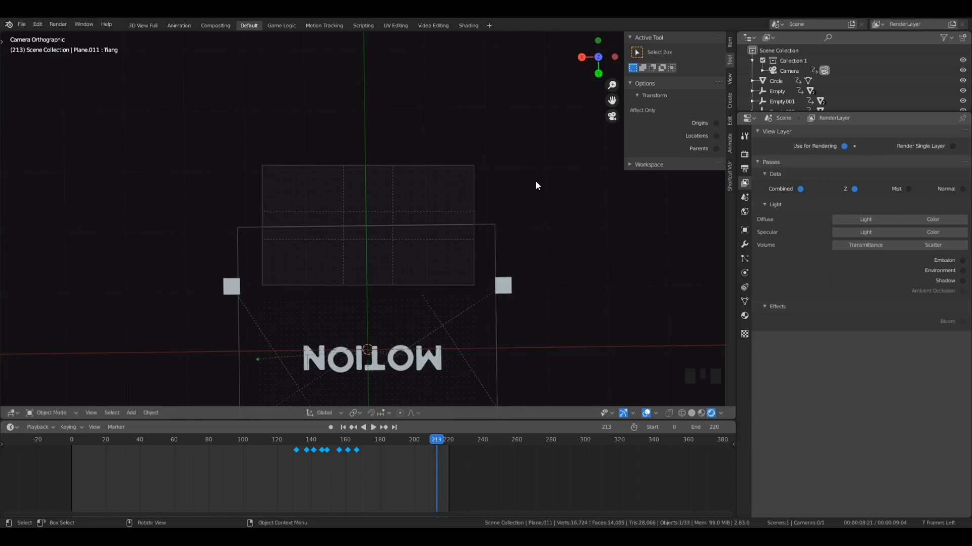
- Reopen the output properties and play the animation through the camera view once more to frame 187
{"action": "left_click", "coordinate": [744, 168]}
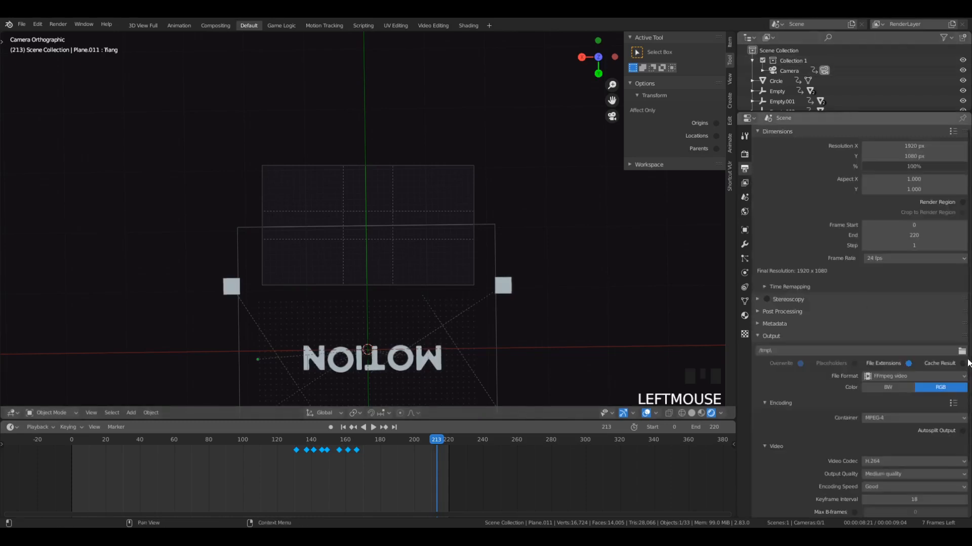
{"action": "left_click", "coordinate": [967, 361]}
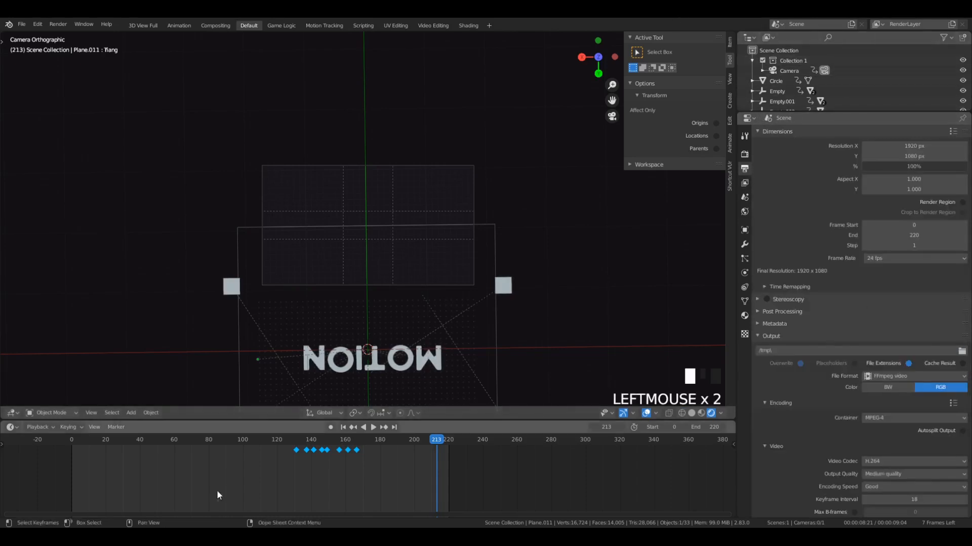
{"action": "key", "text": "space"}
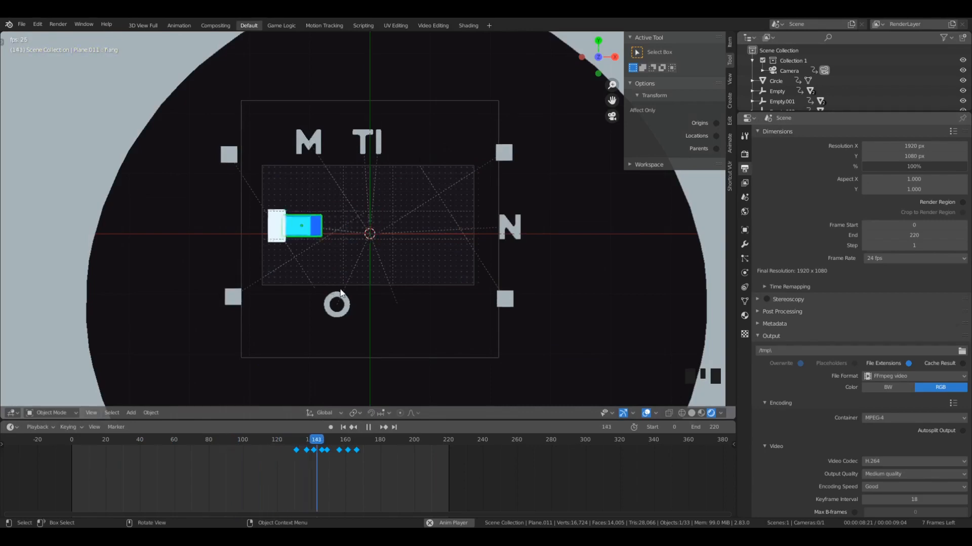
{"action": "key", "text": "space"}
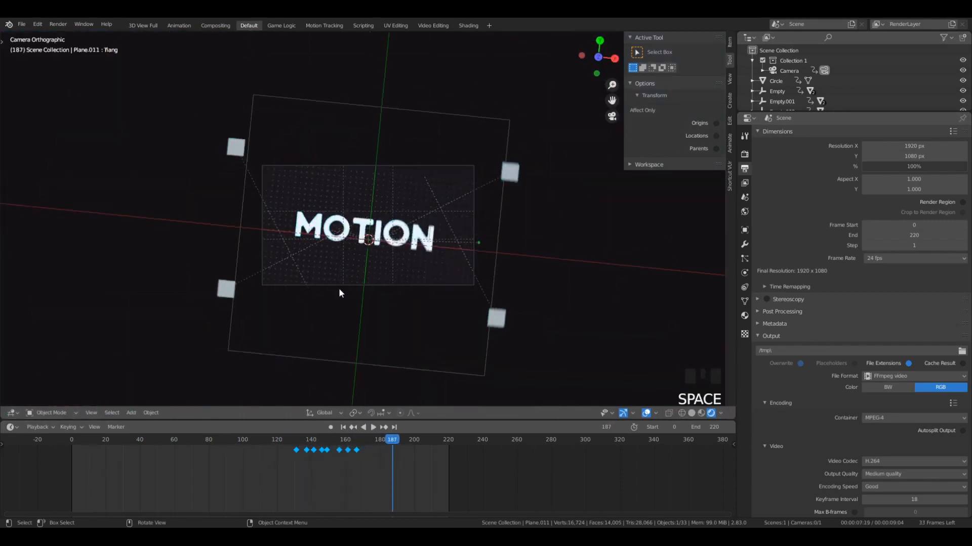